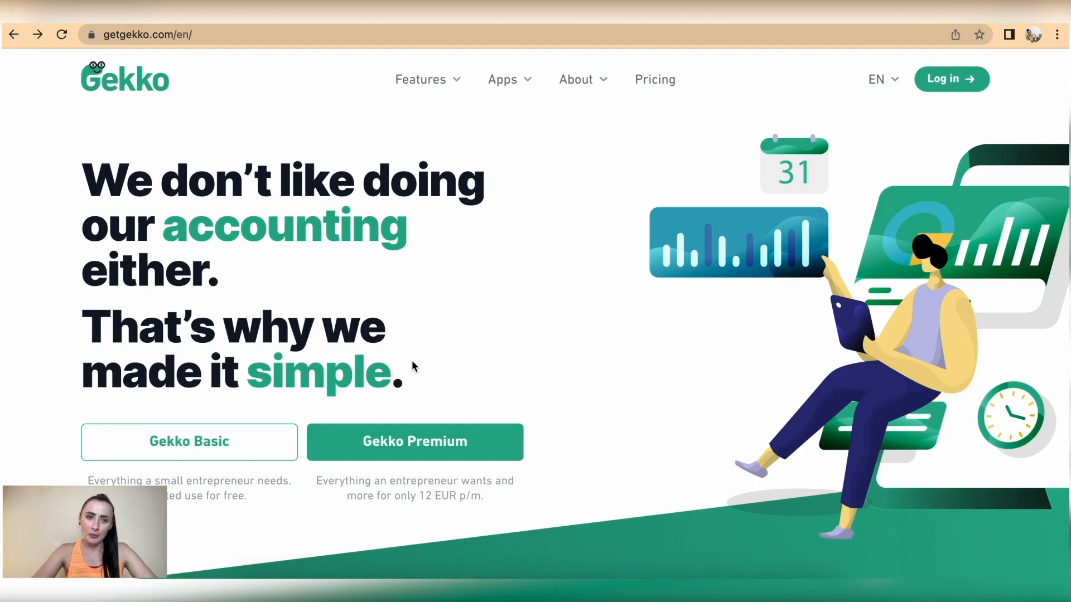
# Choose the free Gekko Basic plan, enter the company name, your full name and e-mail, and submit
pyautogui.click(439, 441)
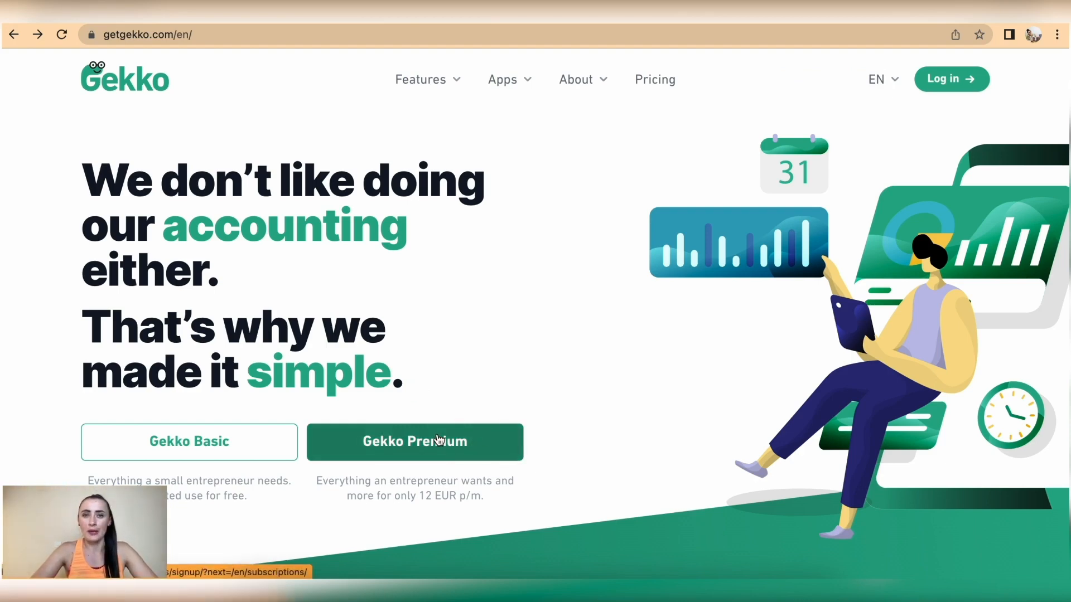
pyautogui.click(240, 448)
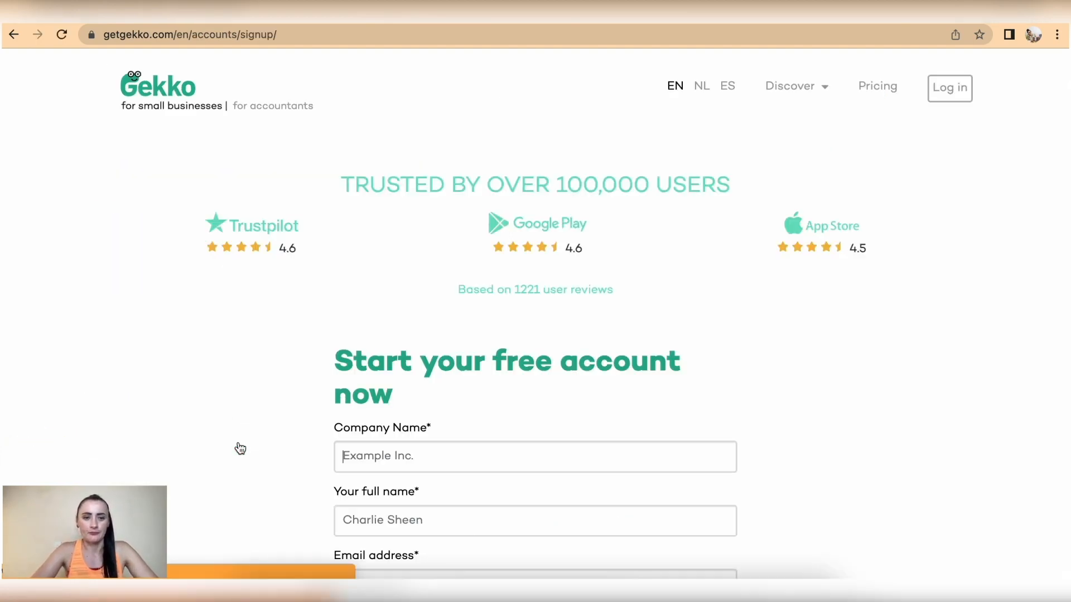
pyautogui.scroll(-3, 243, 390)
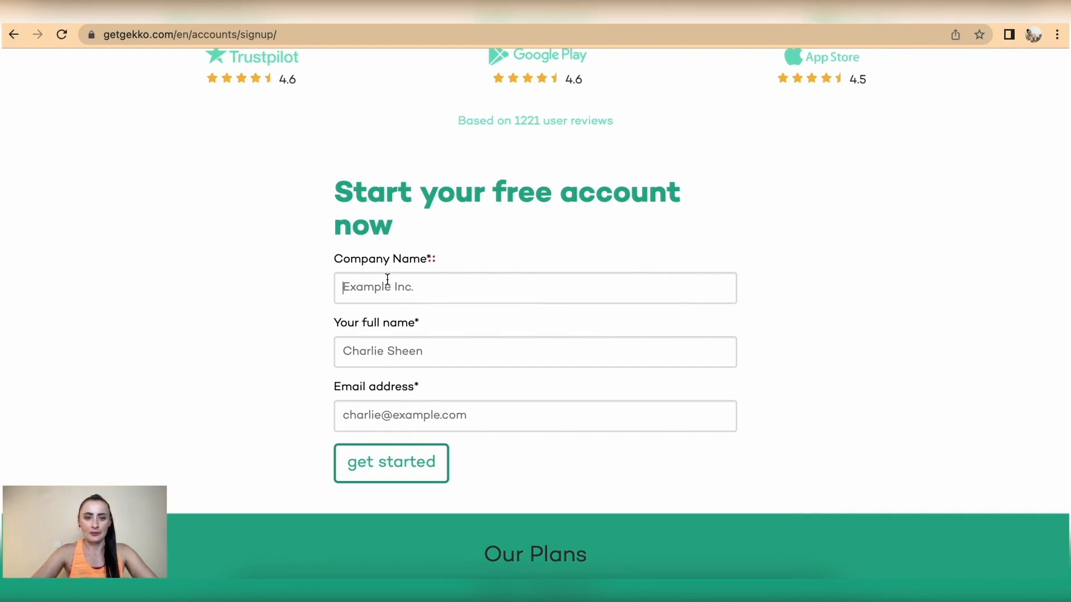
pyautogui.write('RitaK')
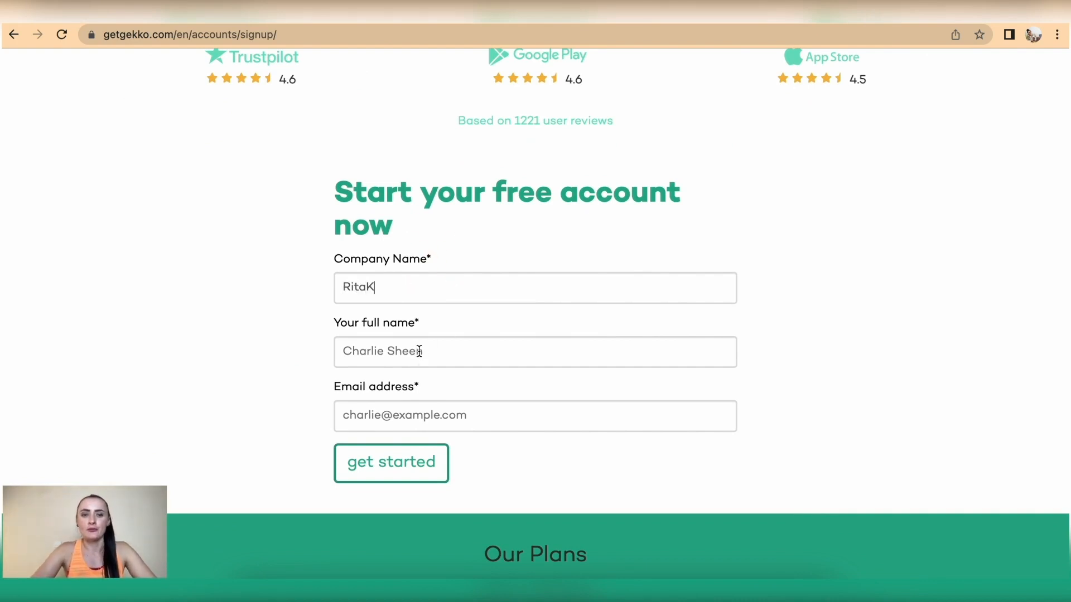
pyautogui.click(385, 352)
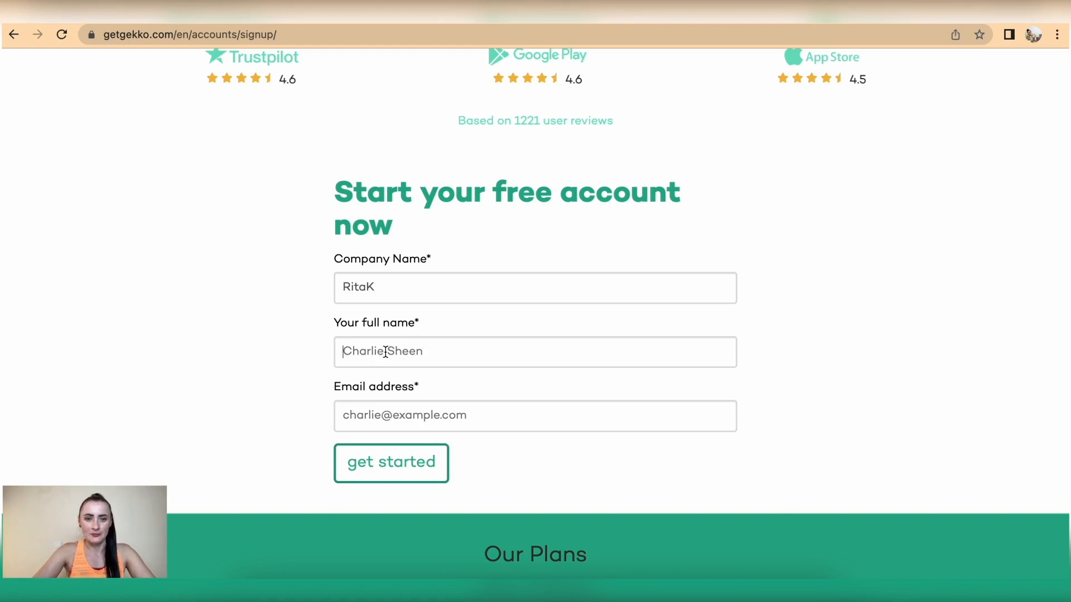
pyautogui.click(425, 424)
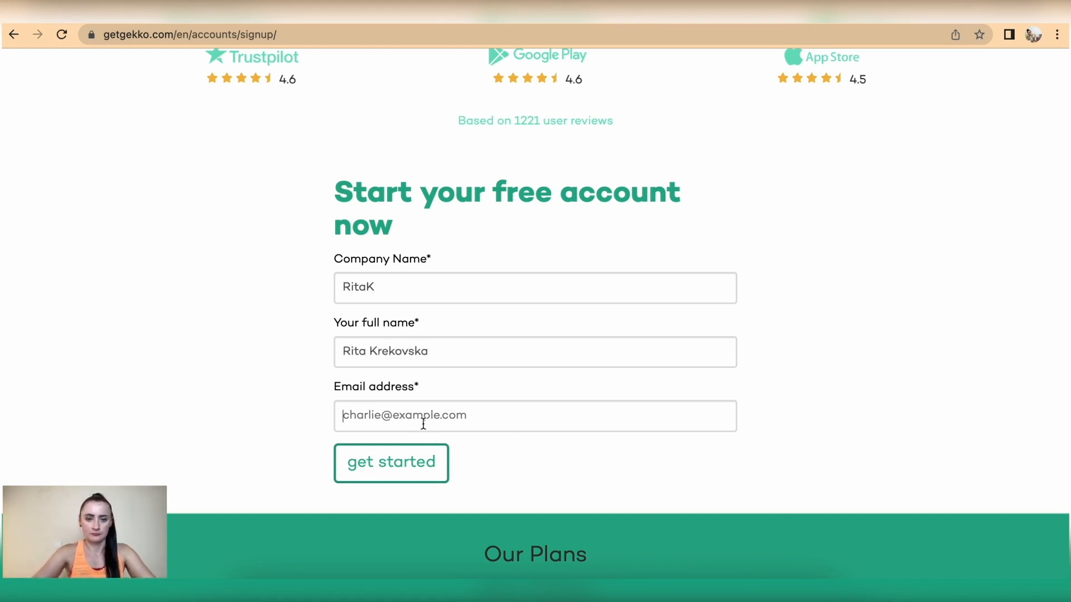
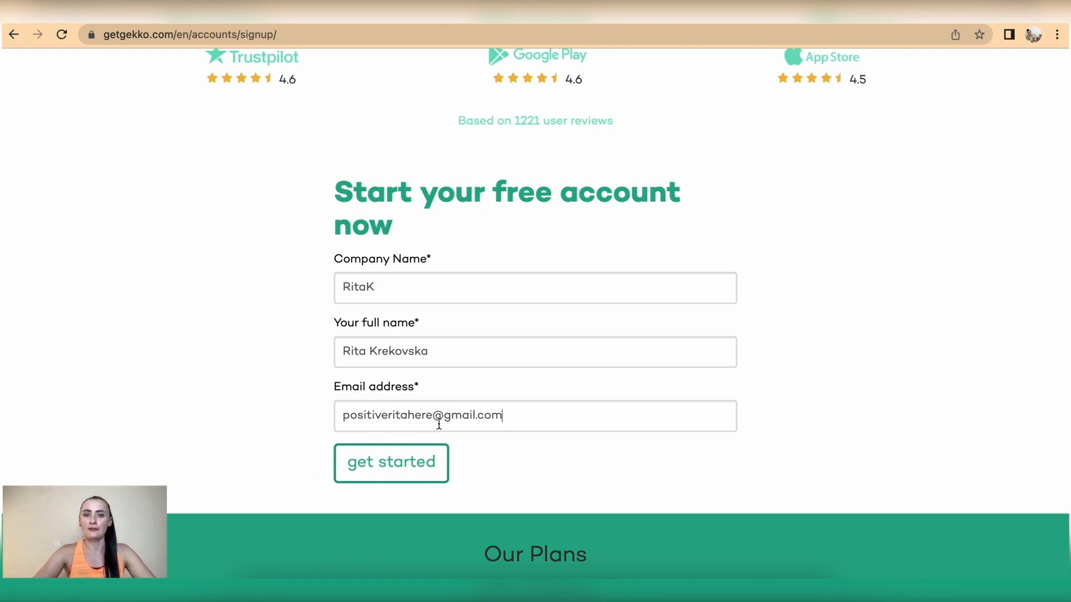
pyautogui.click(409, 465)
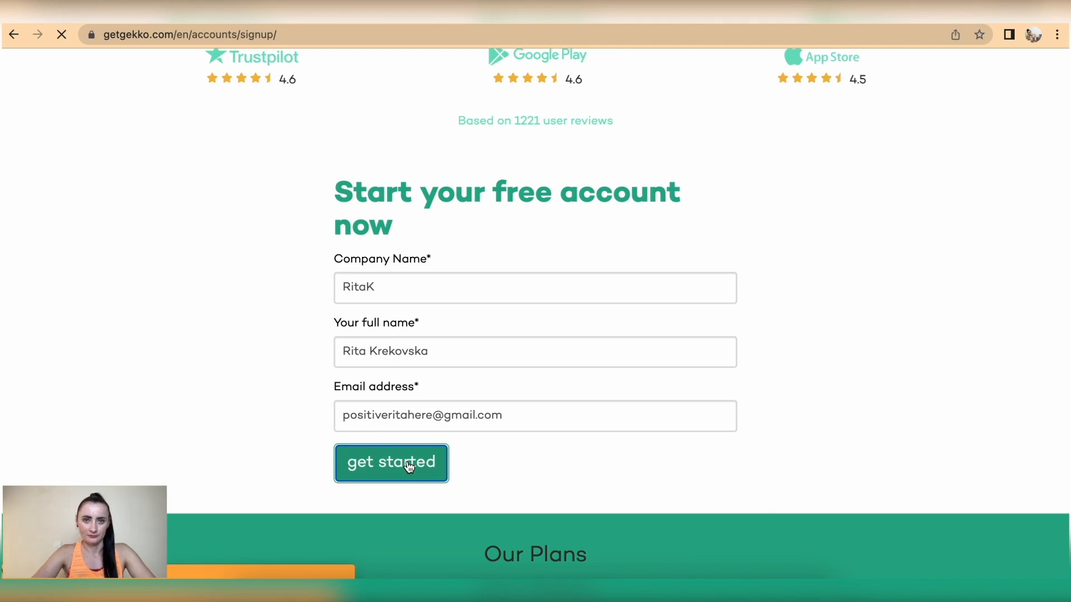
# Set the business location to United Kingdom and keep English as the preferred language
pyautogui.scroll(2, 410, 468)
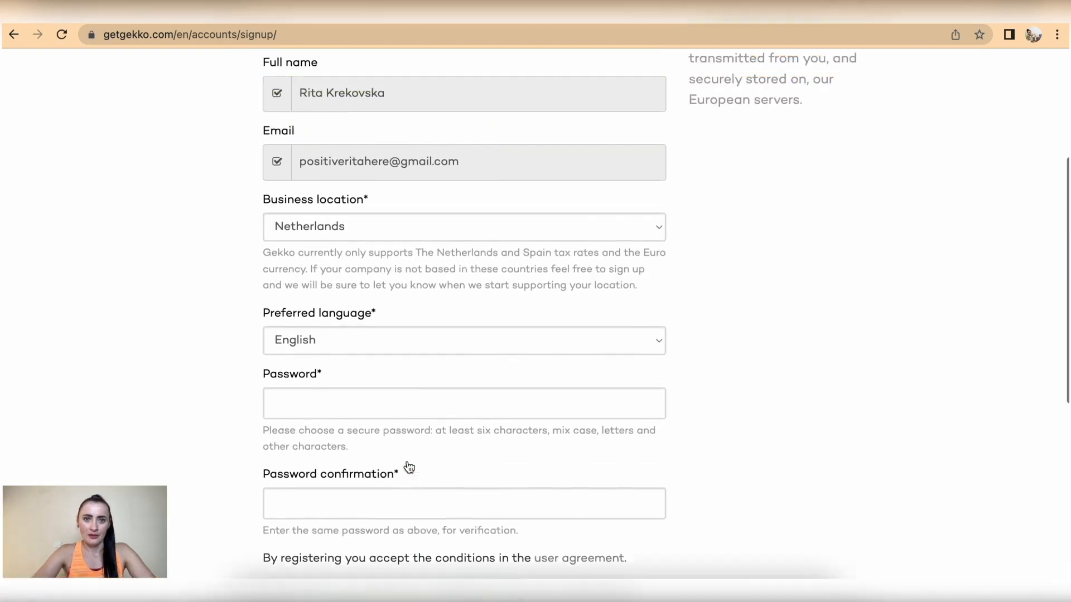
pyautogui.scroll(4, 409, 467)
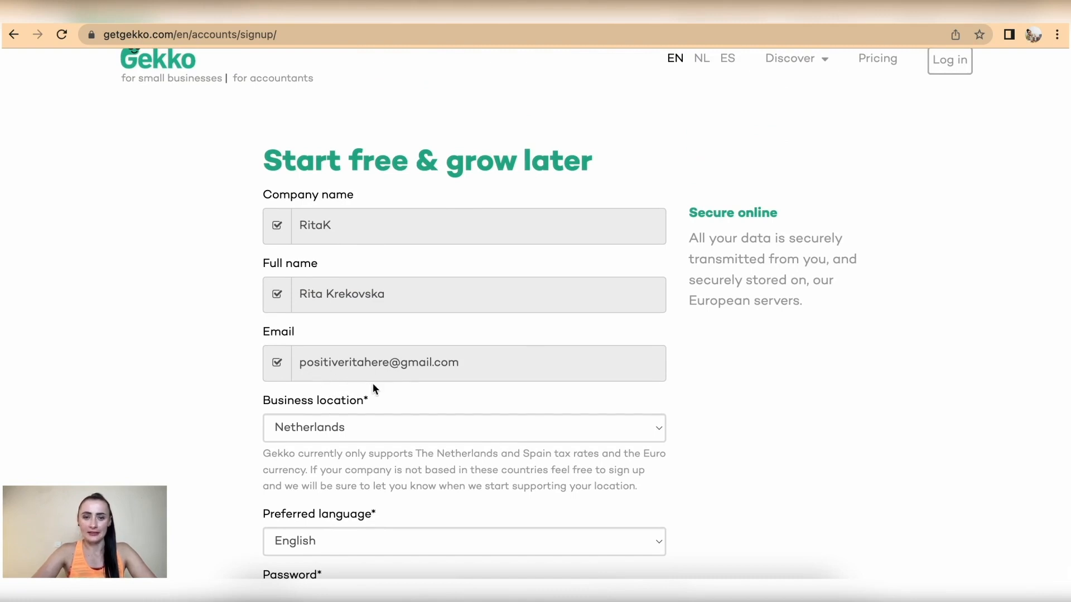
pyautogui.scroll(-3, 373, 383)
pyautogui.click(319, 298)
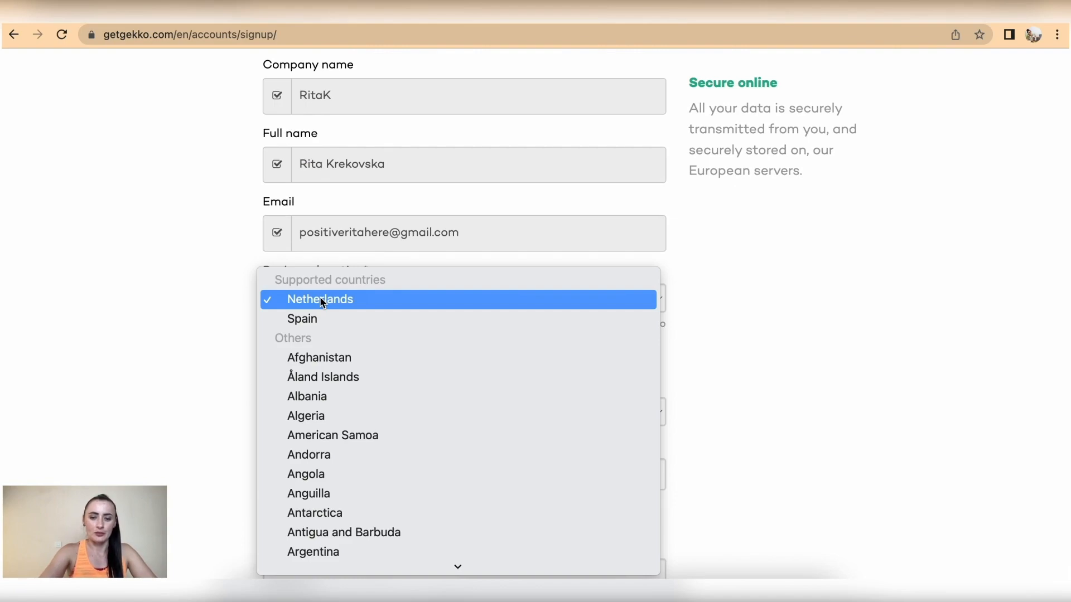
pyautogui.write('un')
pyautogui.scroll(-4, 357, 375)
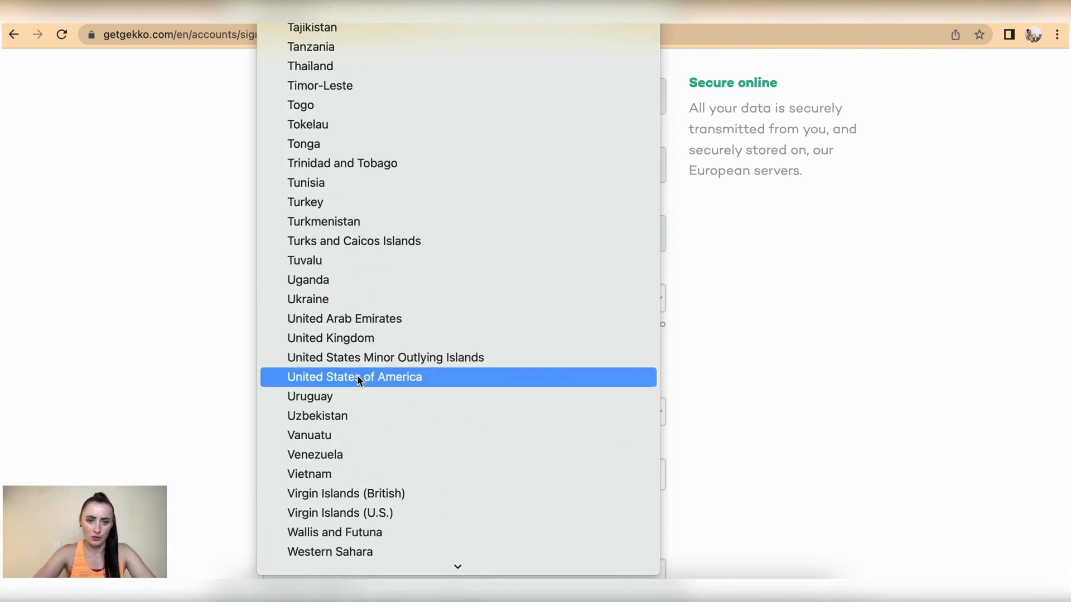
pyautogui.click(353, 339)
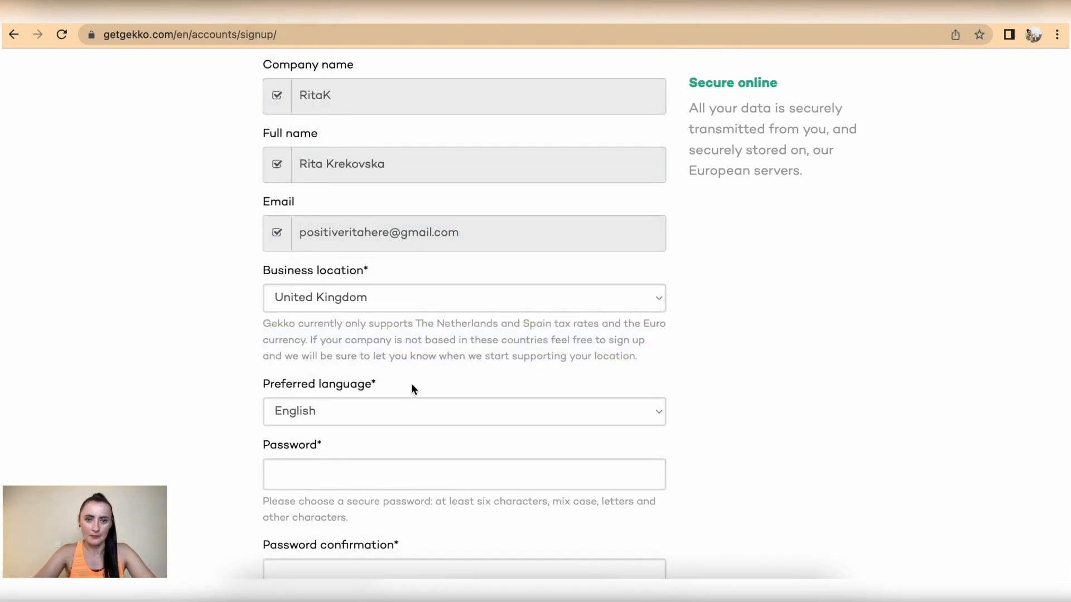
pyautogui.scroll(-5, 411, 383)
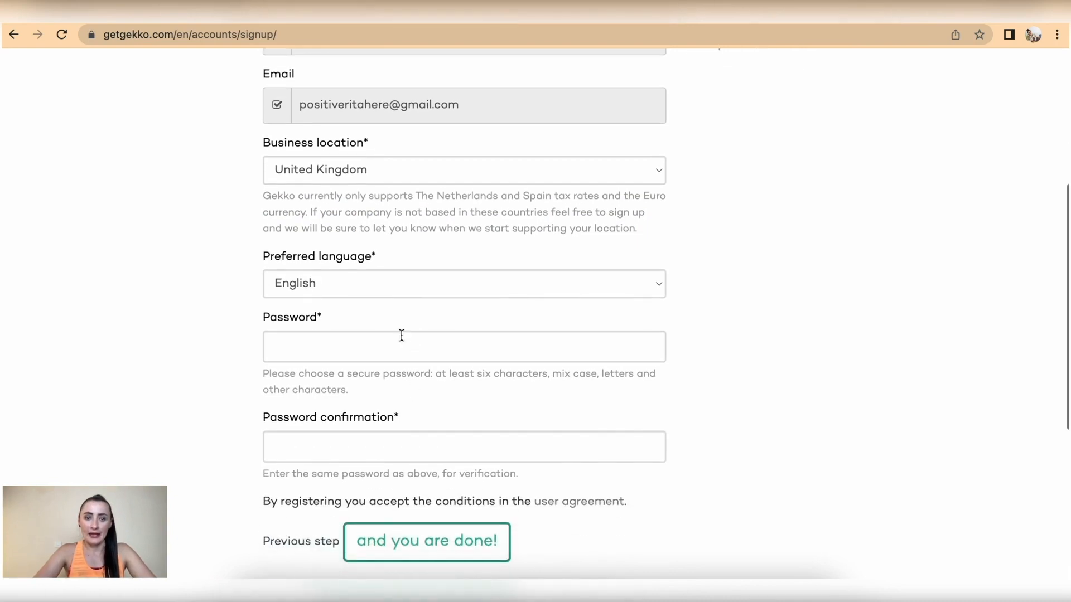
pyautogui.click(370, 285)
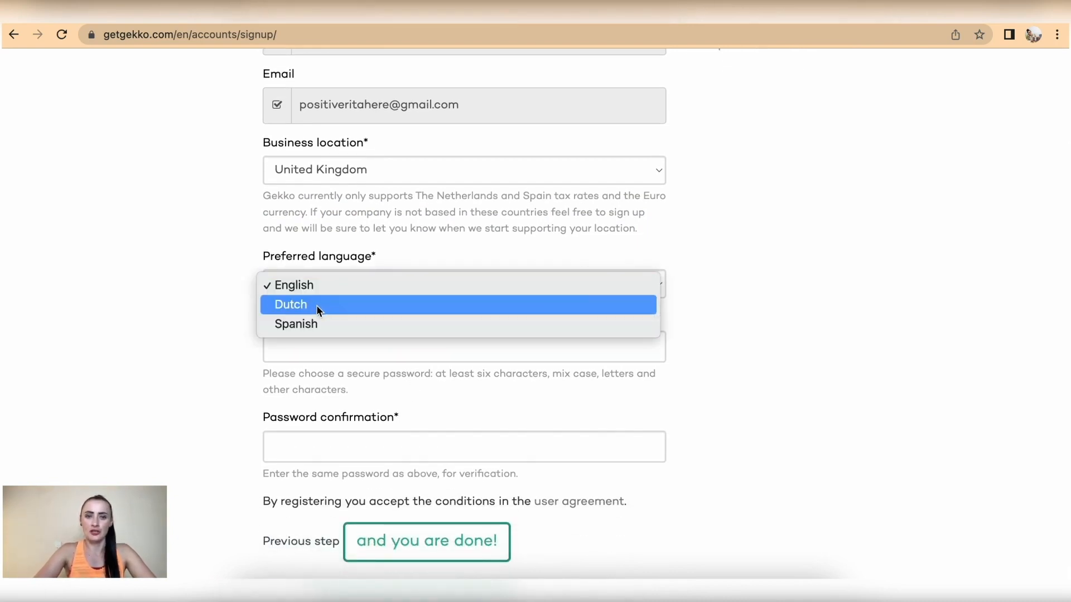
pyautogui.click(196, 309)
pyautogui.scroll(-3, 195, 309)
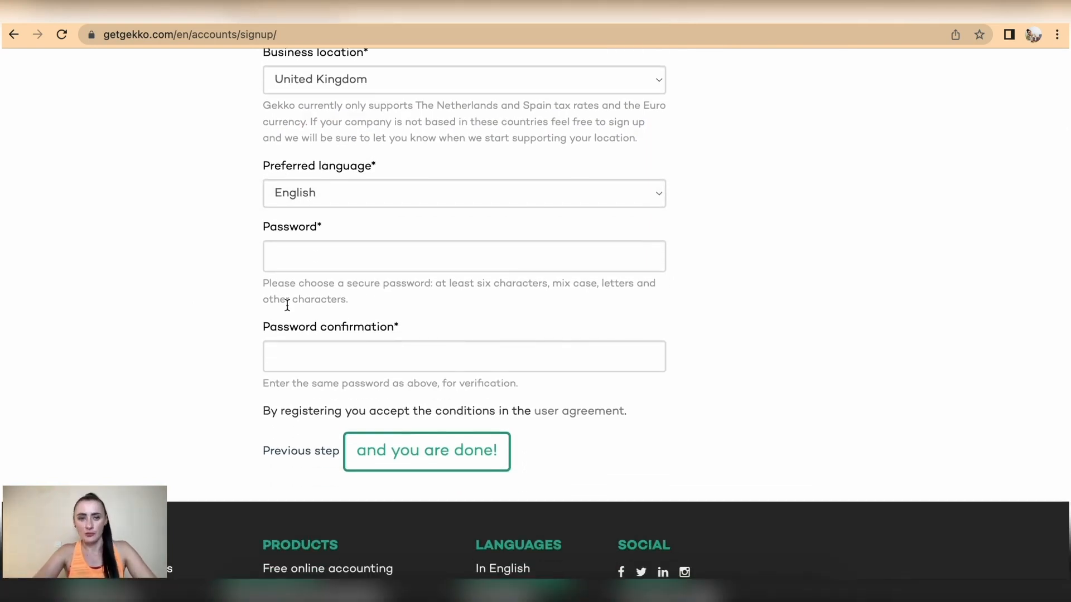
# Enter and confirm the account password, then finish creating the account
pyautogui.click(307, 254)
pyautogui.write('Pa')
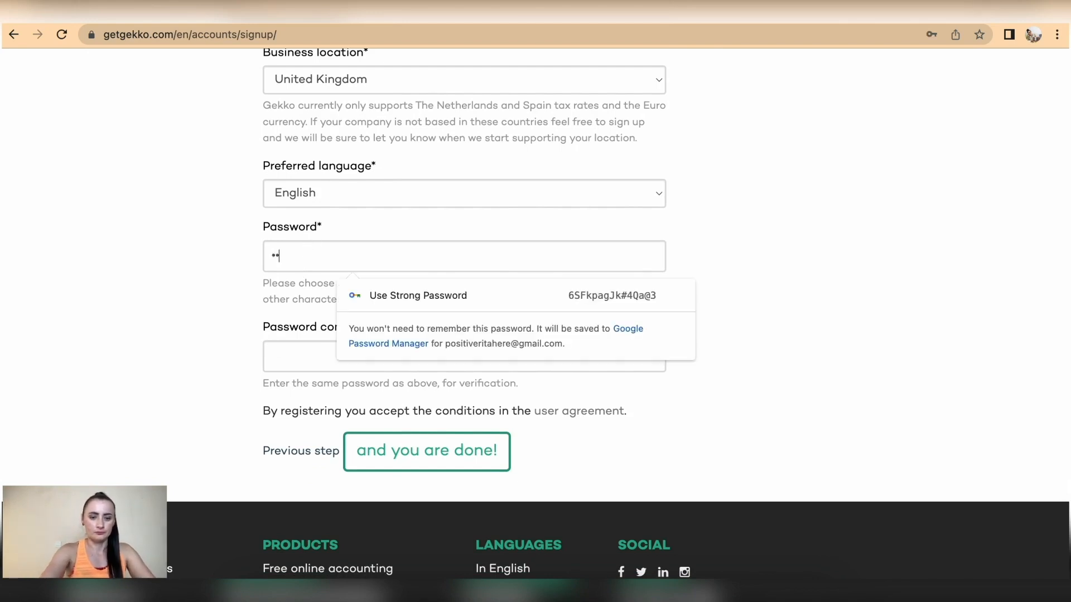
pyautogui.write('•••••')
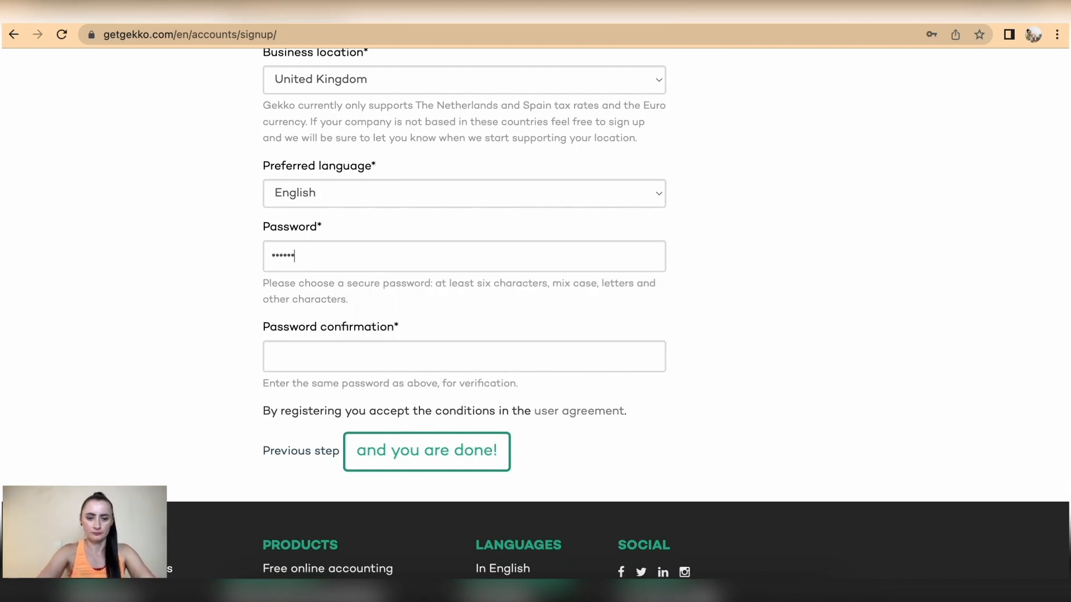
pyautogui.write('••')
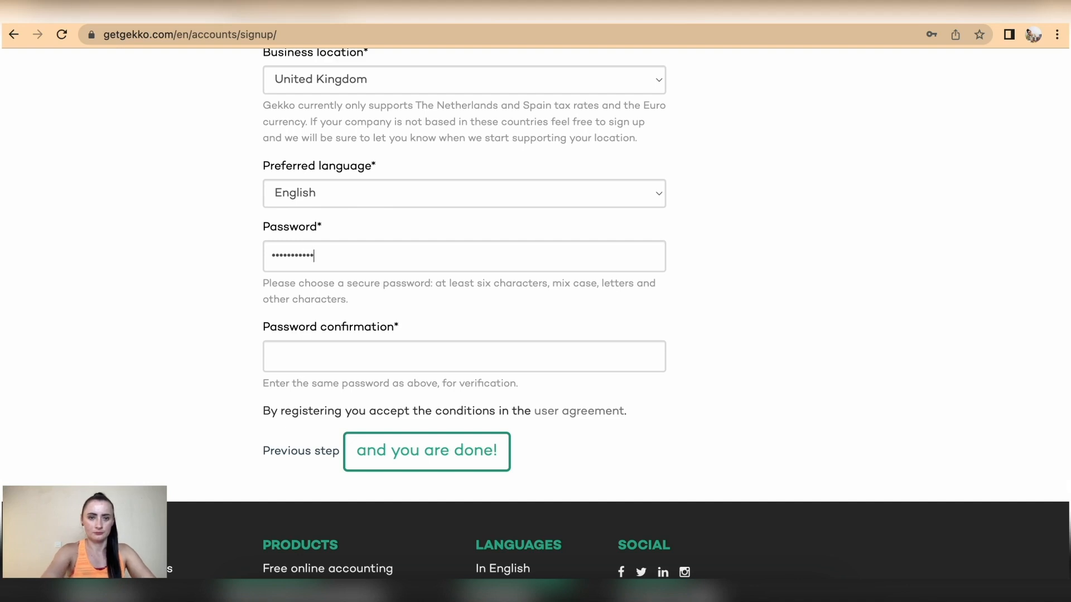
pyautogui.click(312, 357)
pyautogui.write('•')
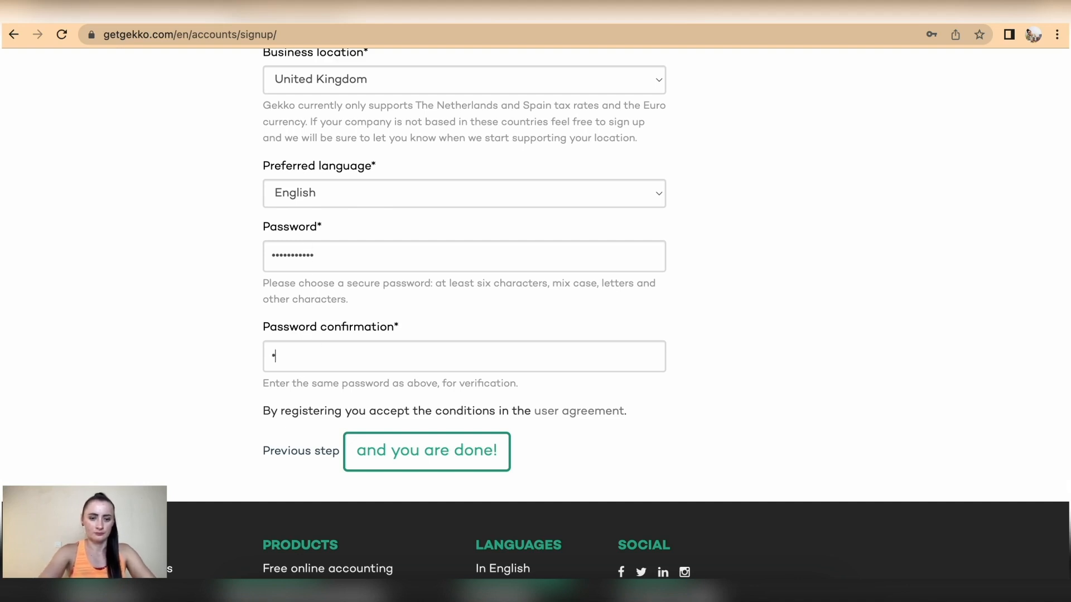
pyautogui.write('•••••••••')
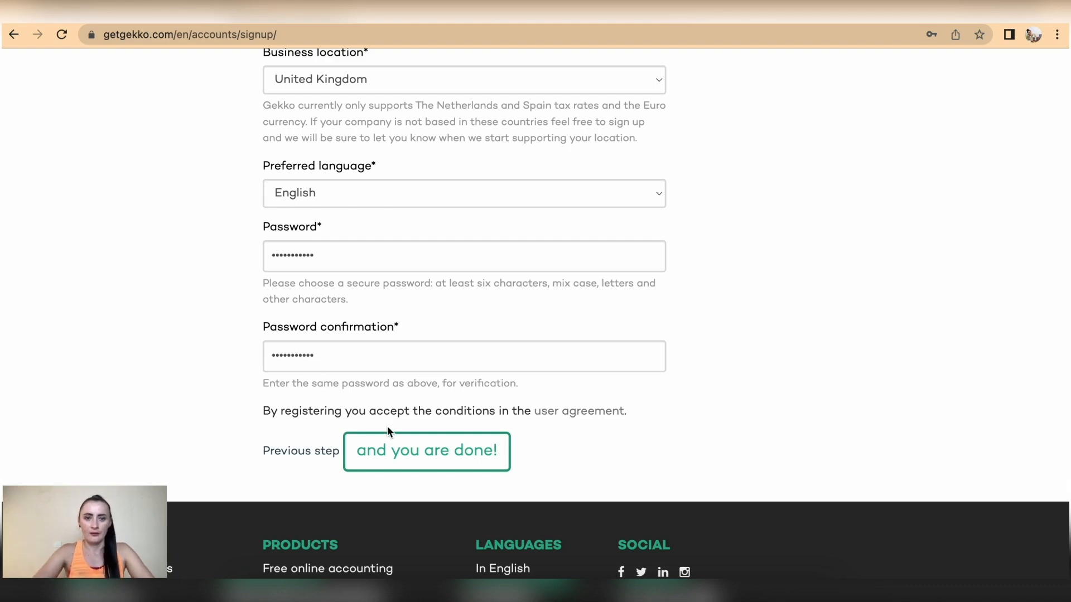
pyautogui.click(410, 461)
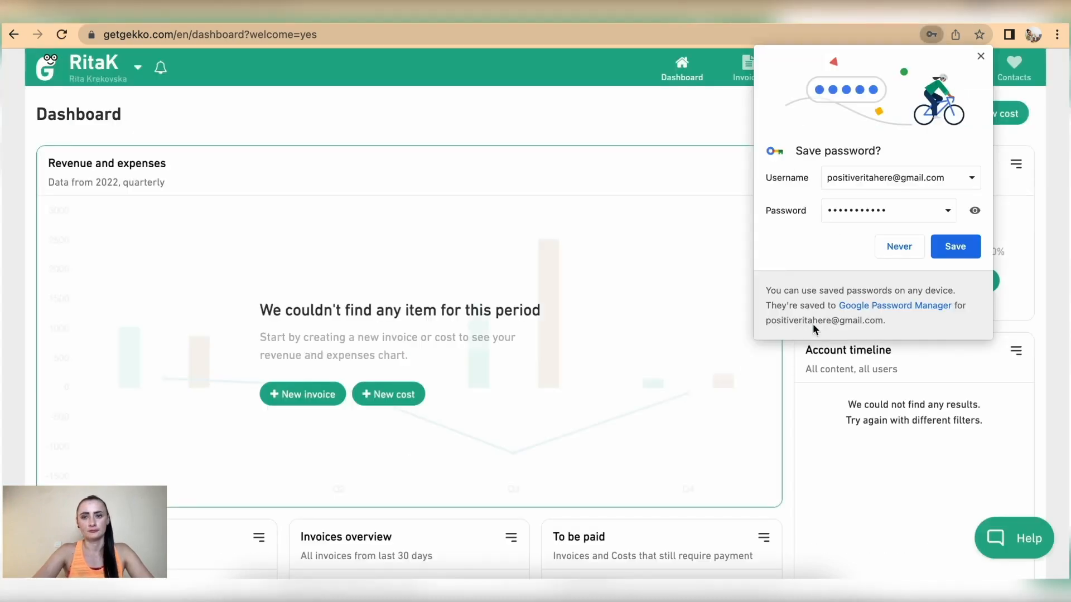
# Save the Gekko login password in Chrome's 'Save password?' prompt
pyautogui.click(950, 245)
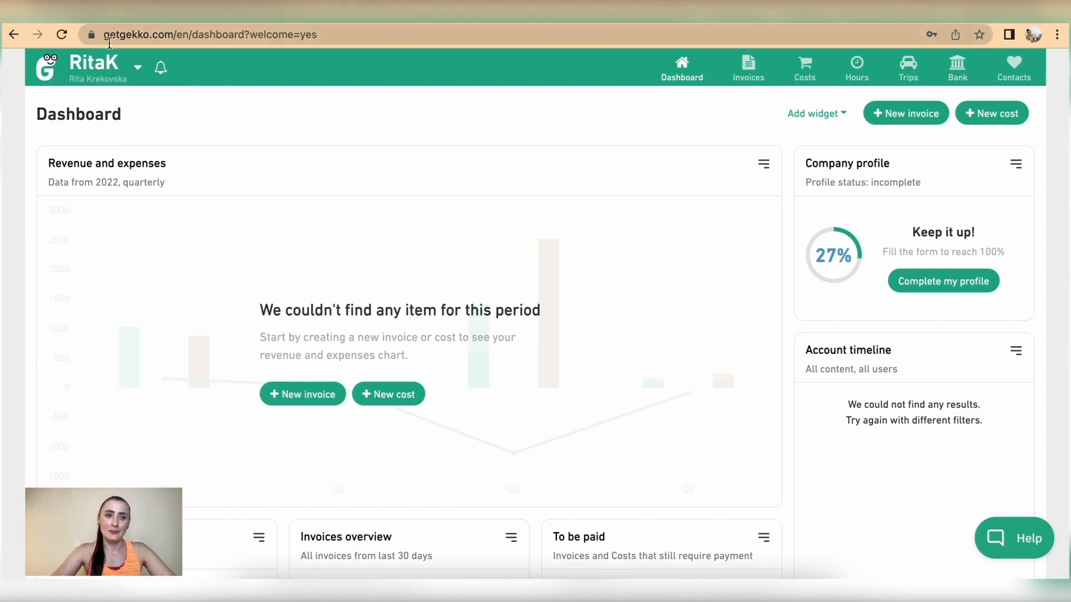
pyautogui.click(115, 72)
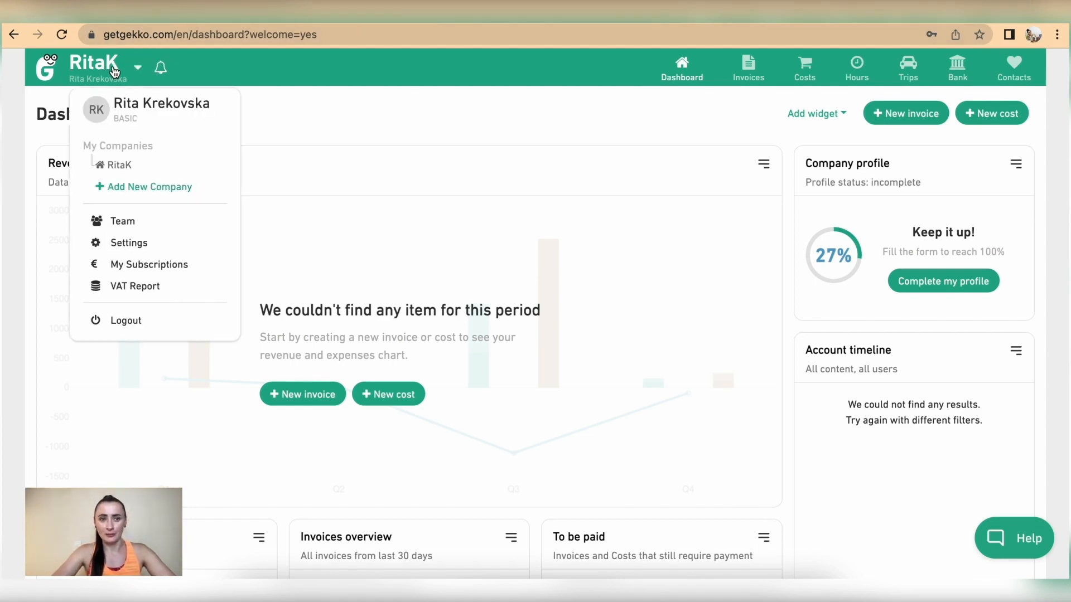
pyautogui.click(144, 191)
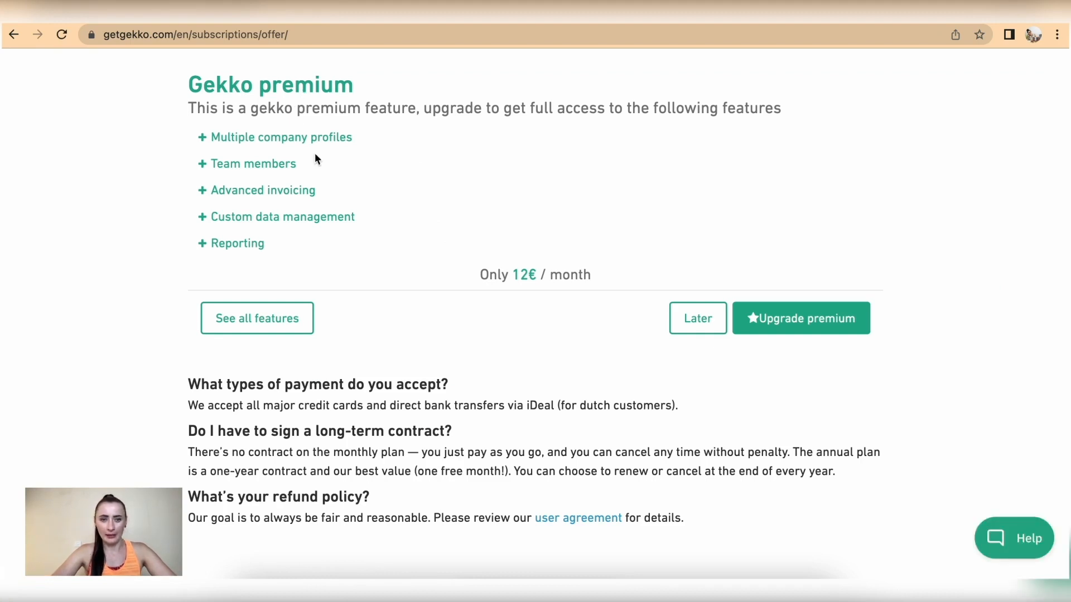
pyautogui.click(697, 318)
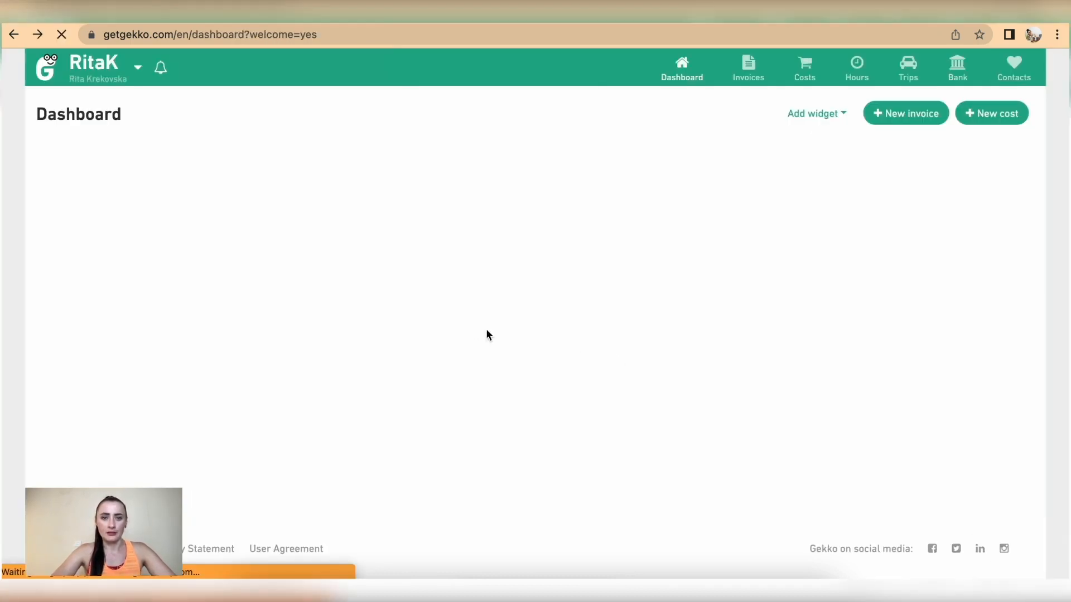
pyautogui.click(130, 75)
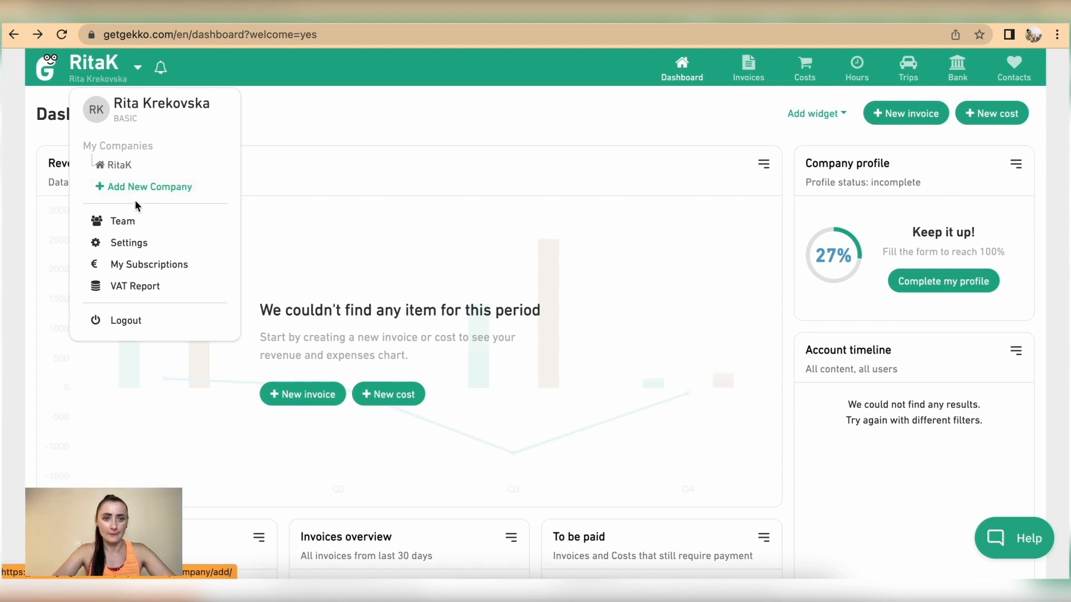
pyautogui.click(136, 222)
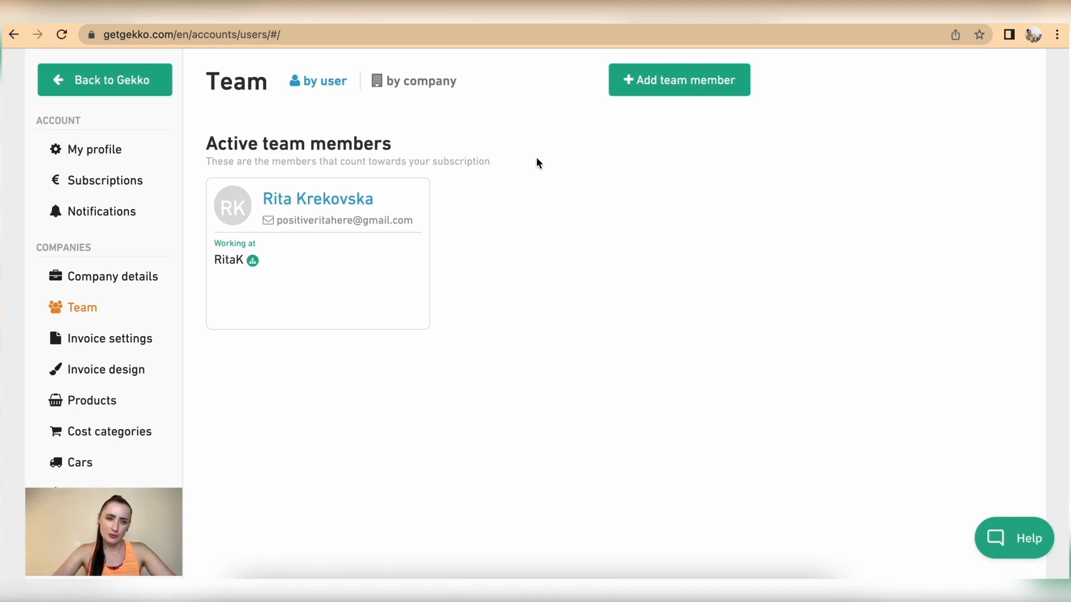
pyautogui.click(111, 89)
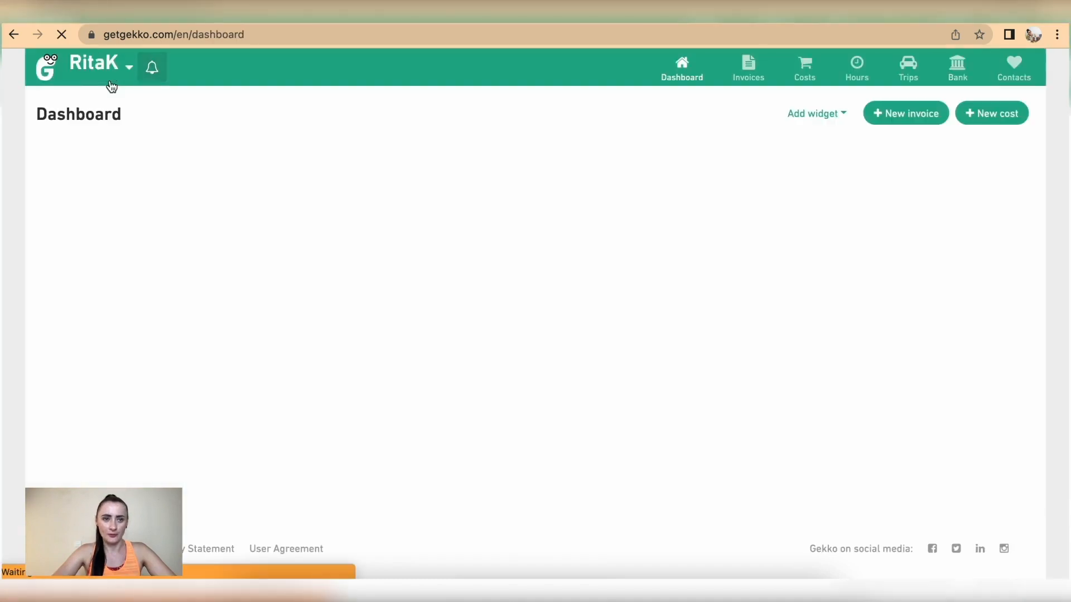
# Reach the Reports page from the account menu and browse its Basic and Premium reports
pyautogui.click(97, 76)
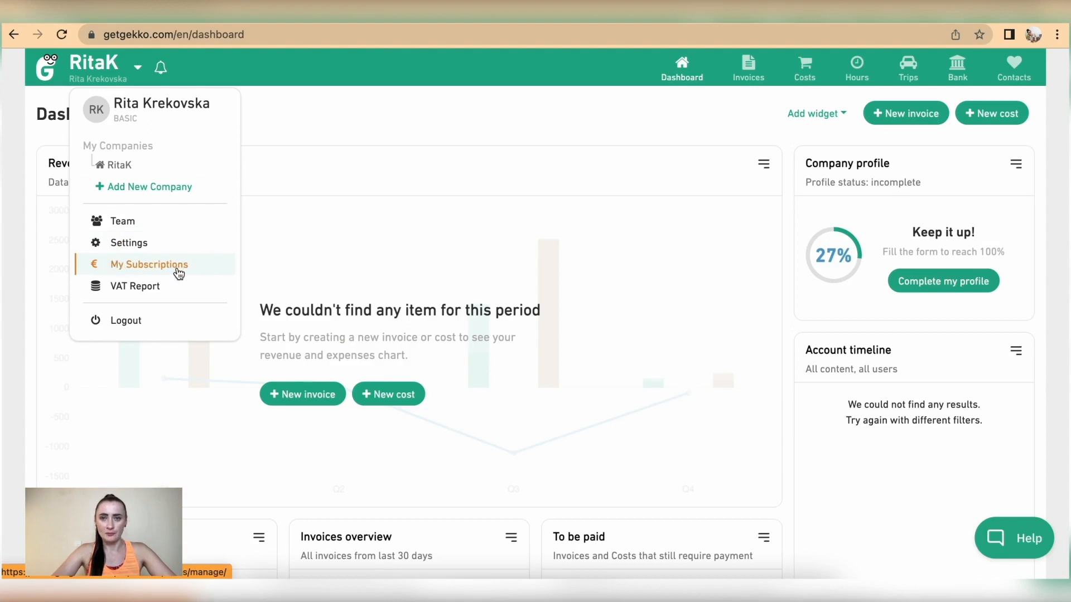
pyautogui.click(151, 291)
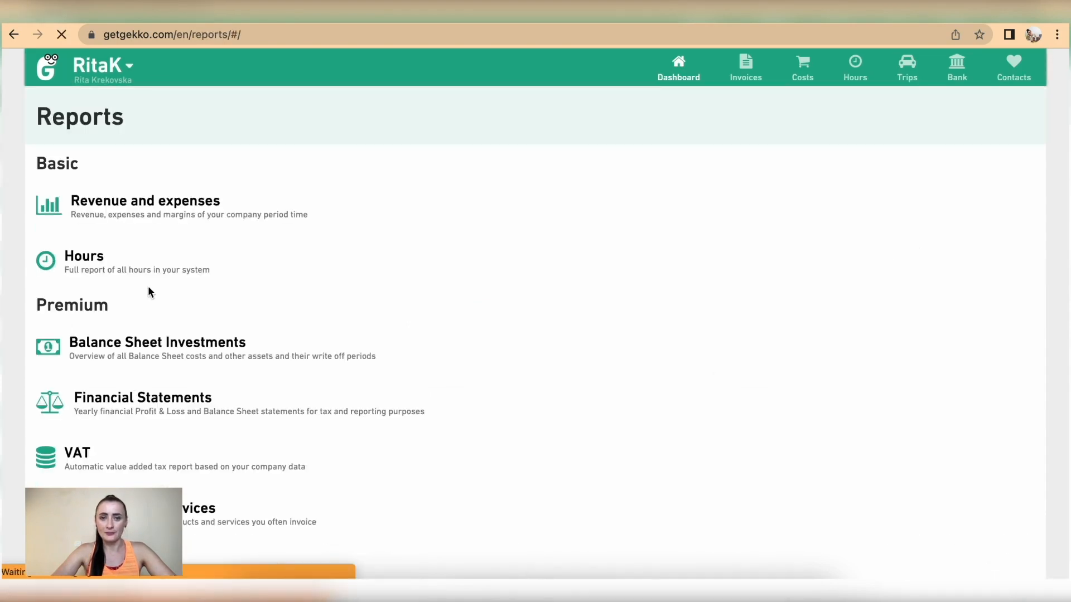
pyautogui.scroll(-5, 234, 342)
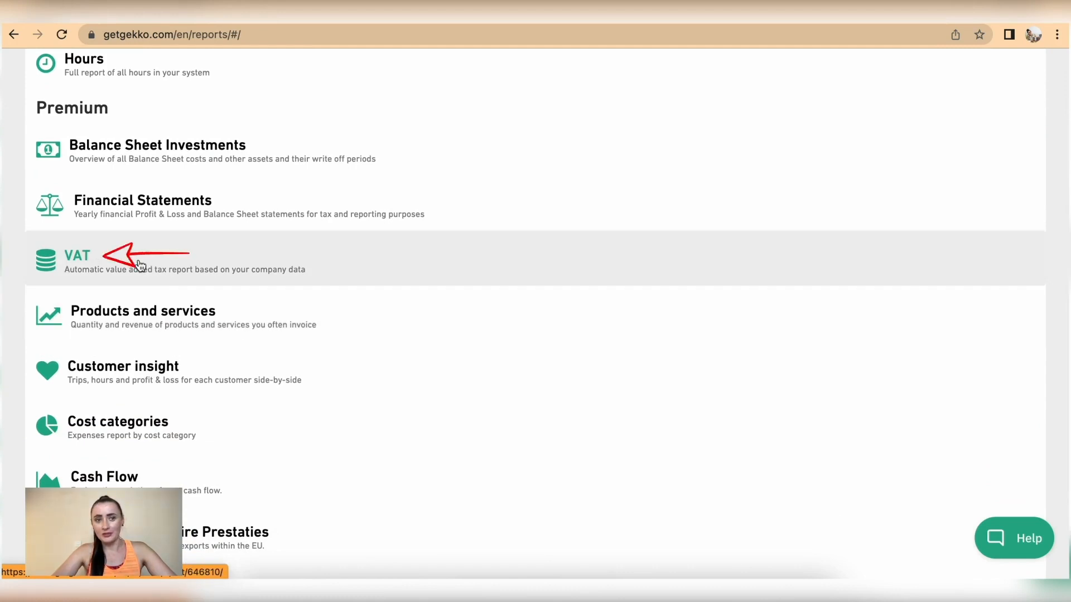
pyautogui.scroll(5, 105, 136)
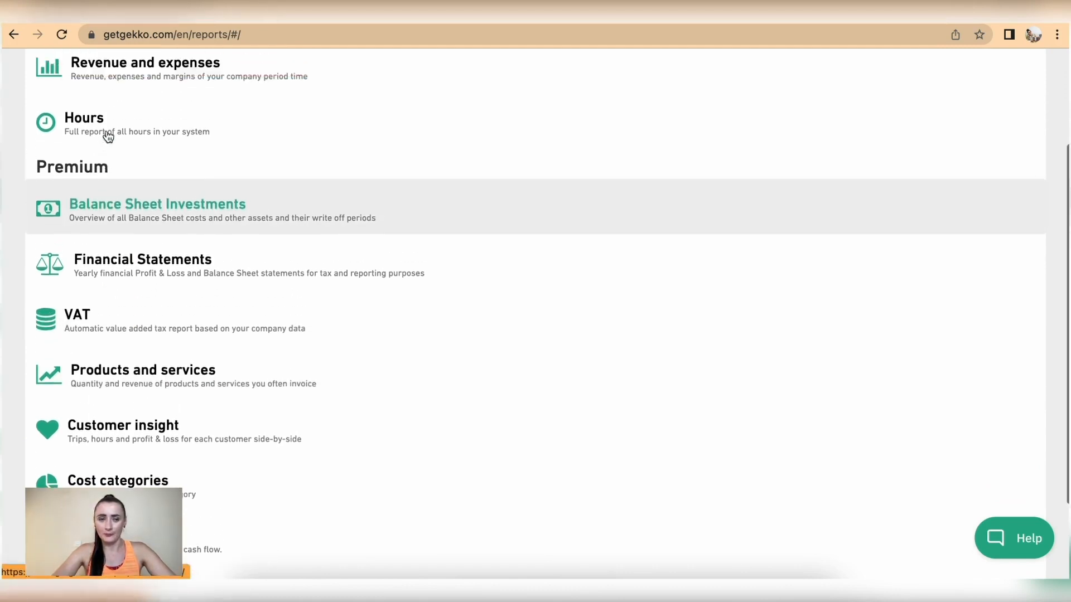
pyautogui.click(105, 67)
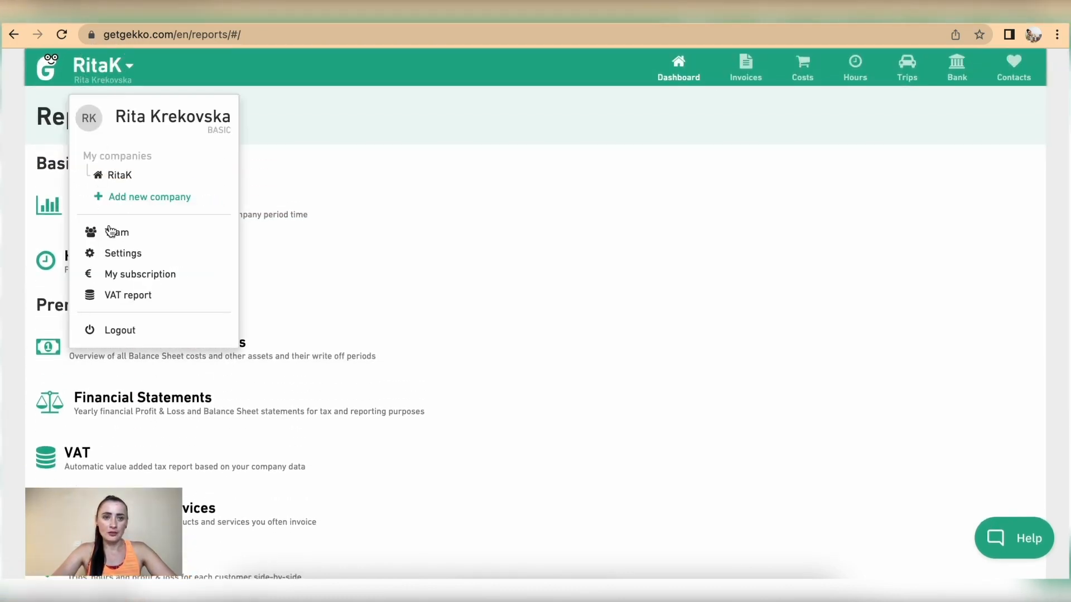
# Open Settings and review the Company details page and its company profile list
pyautogui.click(120, 254)
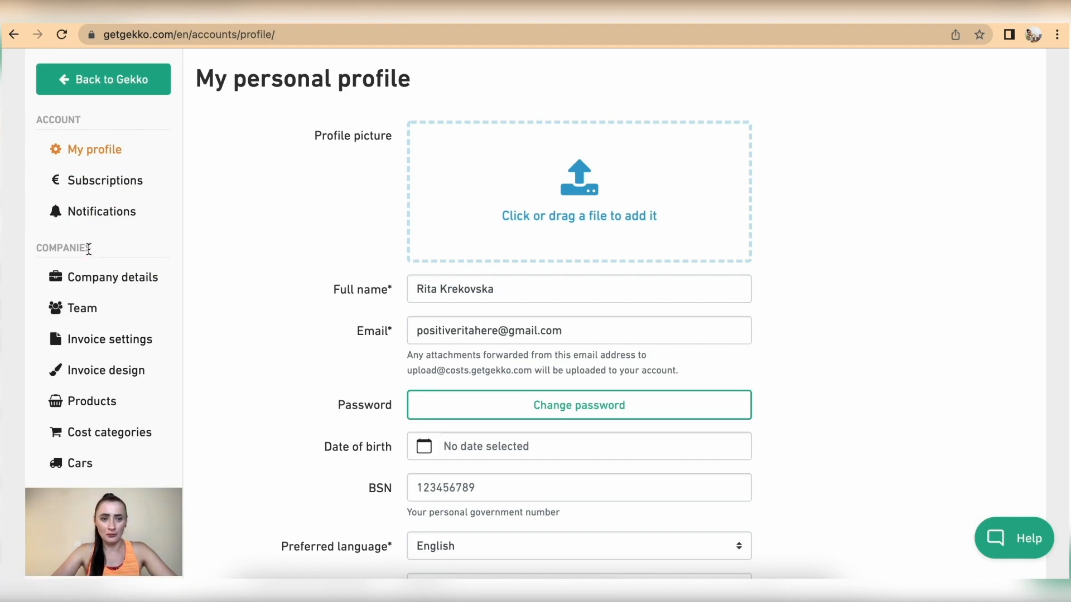
pyautogui.click(97, 279)
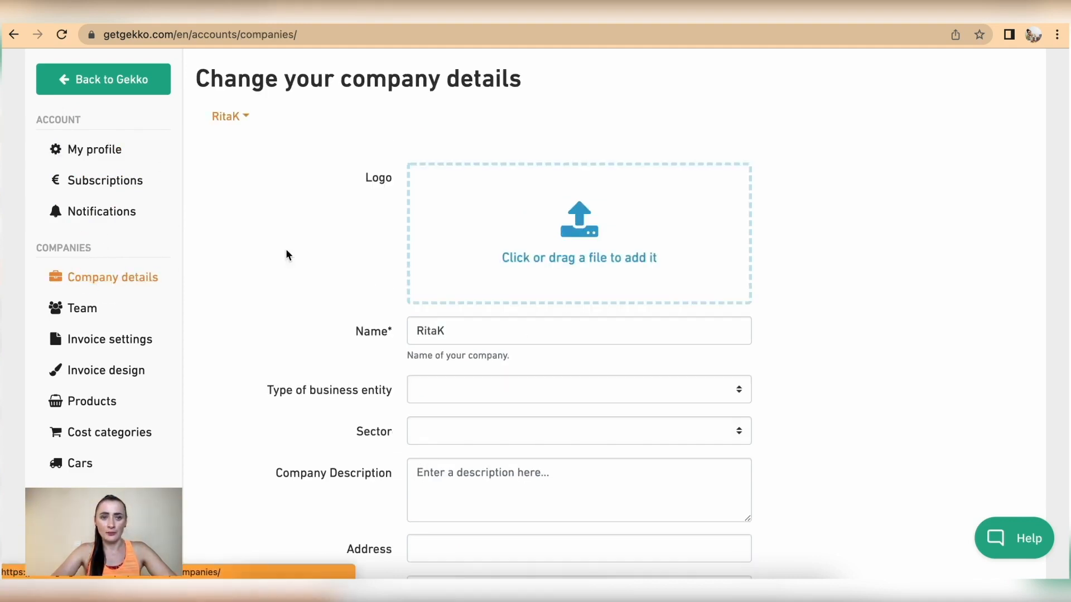
pyautogui.click(246, 117)
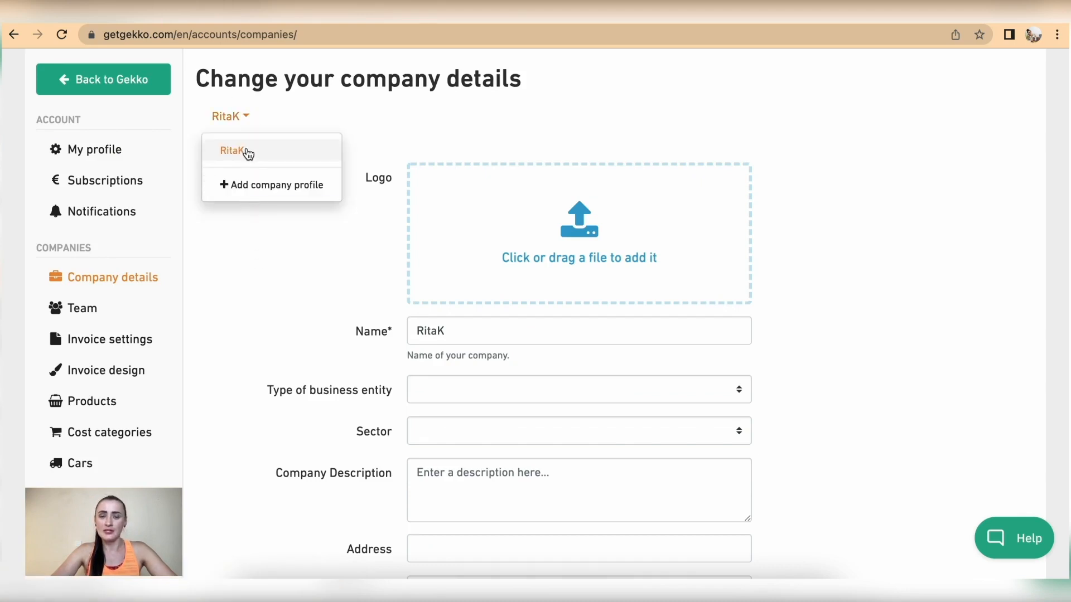
pyautogui.click(255, 246)
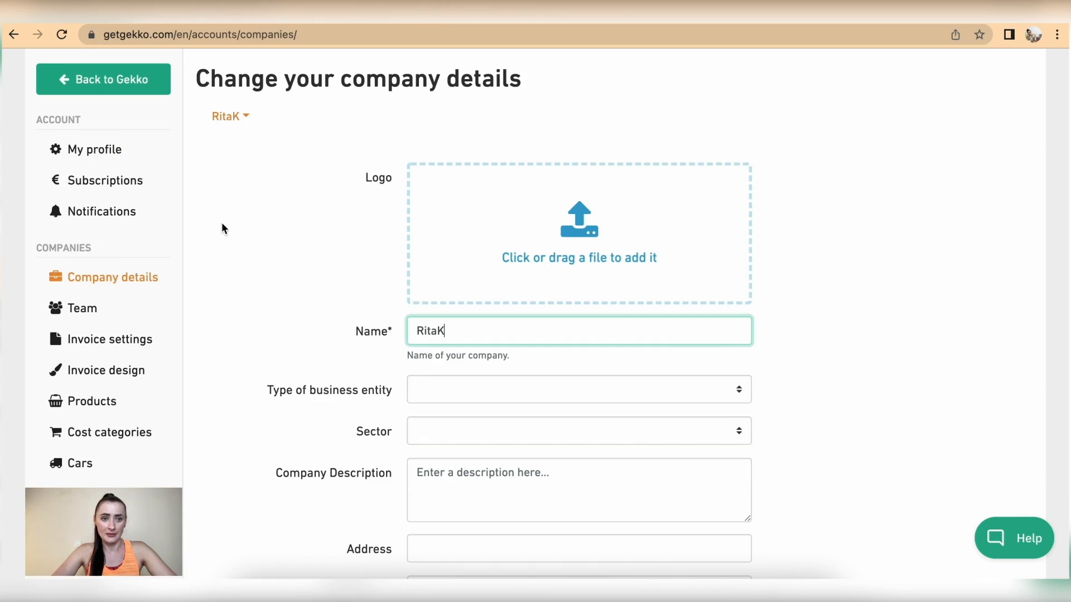
# On My profile, keep the account's company as Default company and save the settings
pyautogui.click(118, 152)
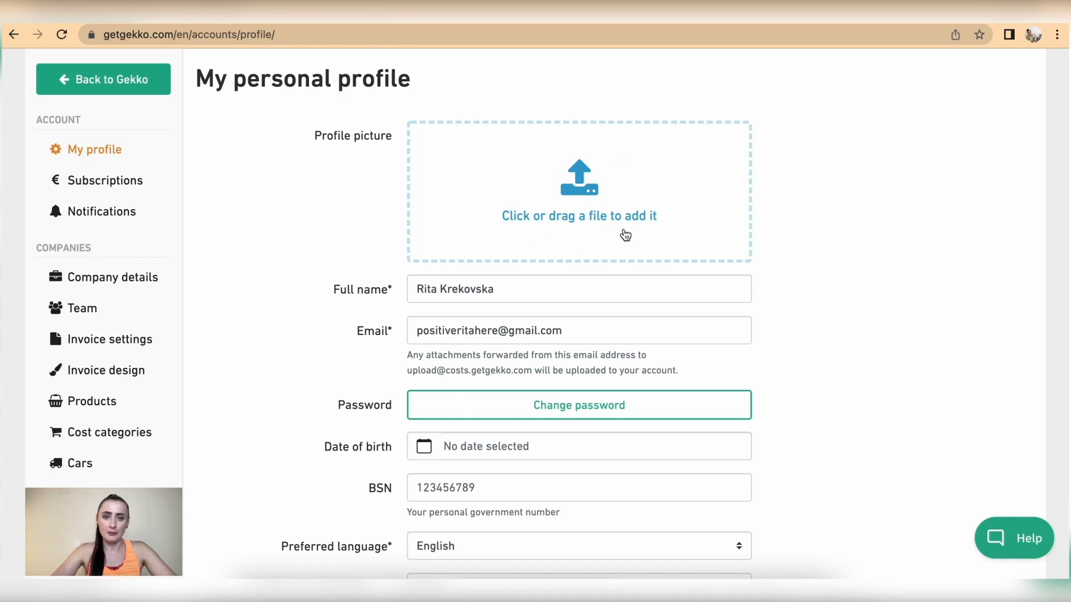
pyautogui.scroll(-2, 625, 235)
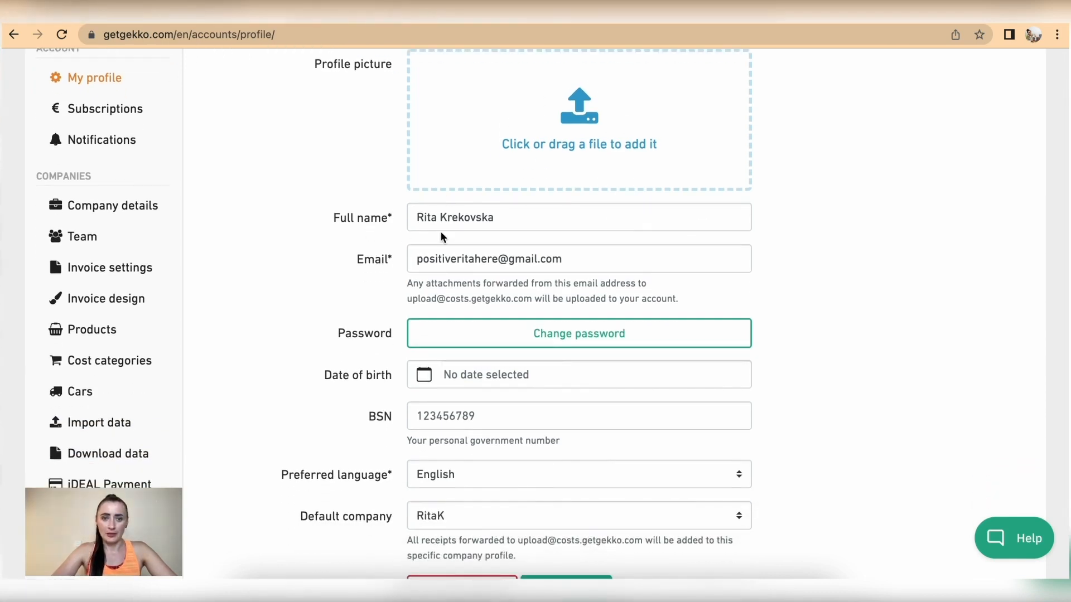
pyautogui.scroll(-2, 450, 281)
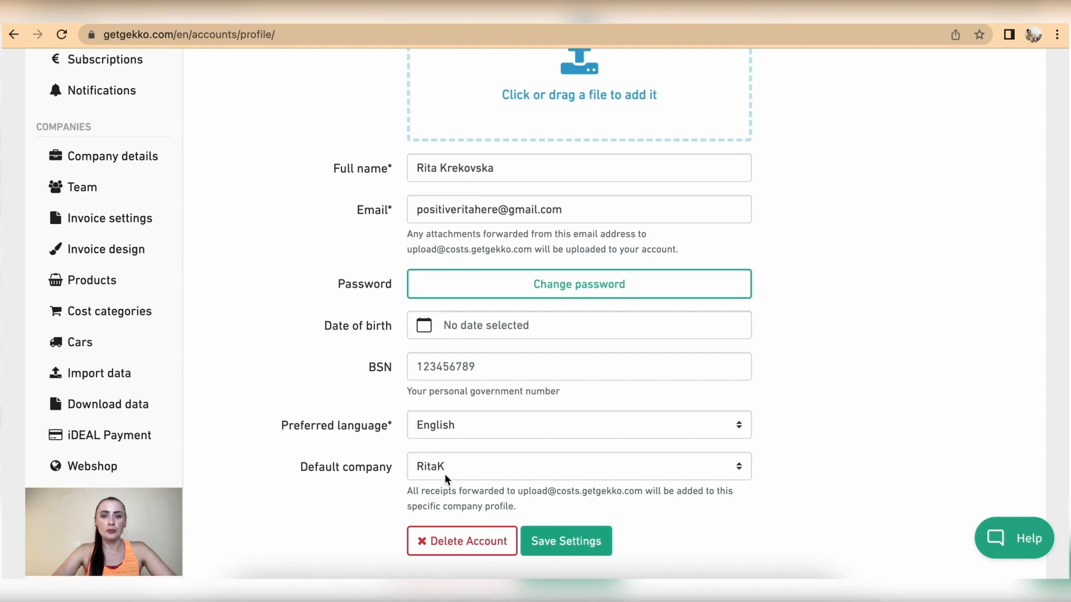
pyautogui.click(525, 469)
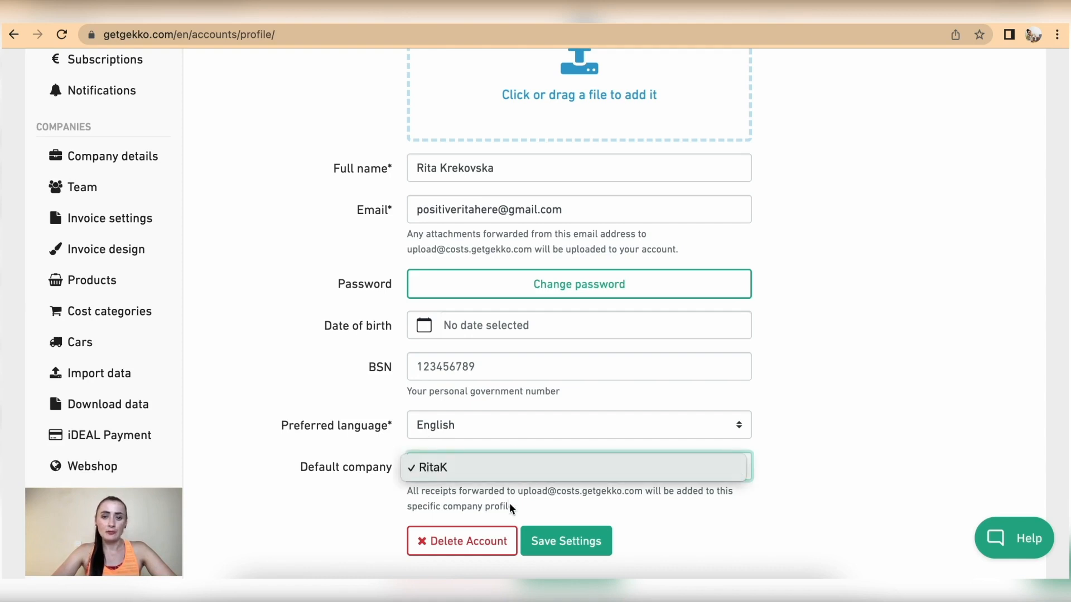
pyautogui.click(362, 495)
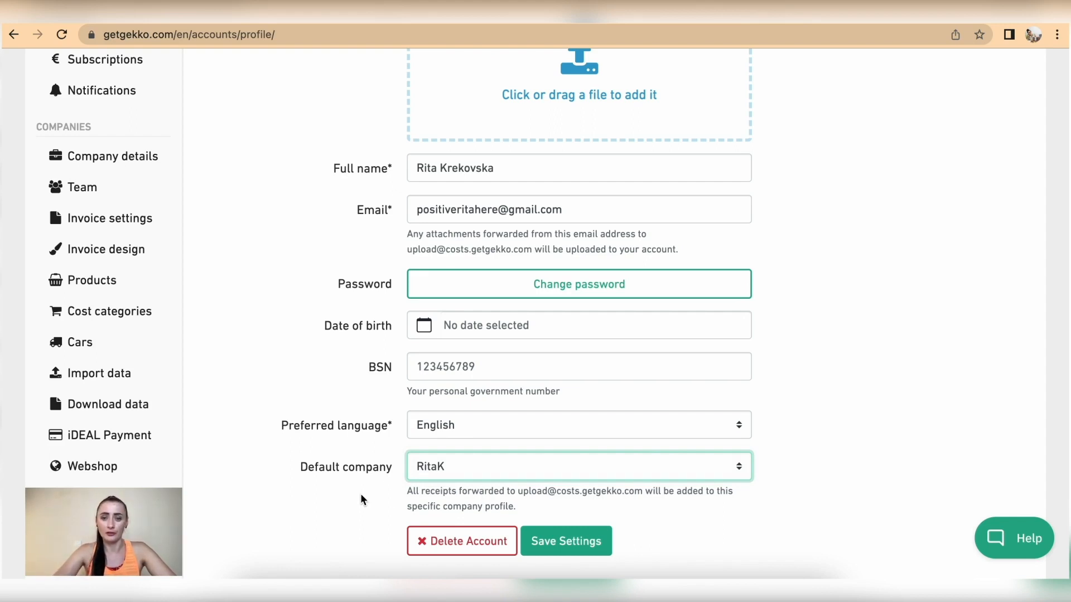
pyautogui.scroll(2, 549, 324)
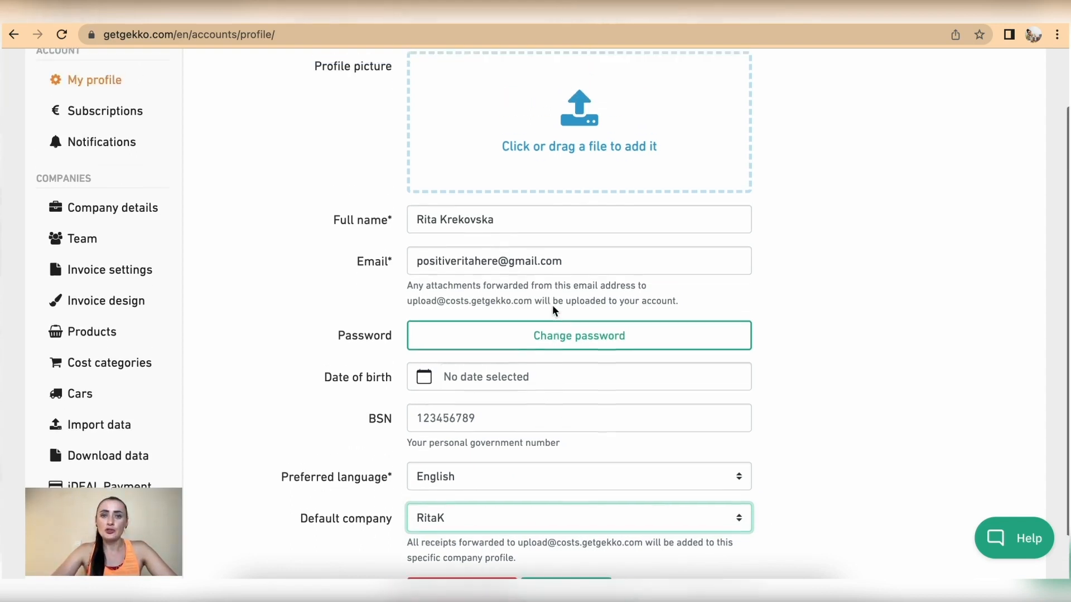
pyautogui.scroll(-2, 552, 306)
pyautogui.click(565, 570)
pyautogui.scroll(3, 350, 314)
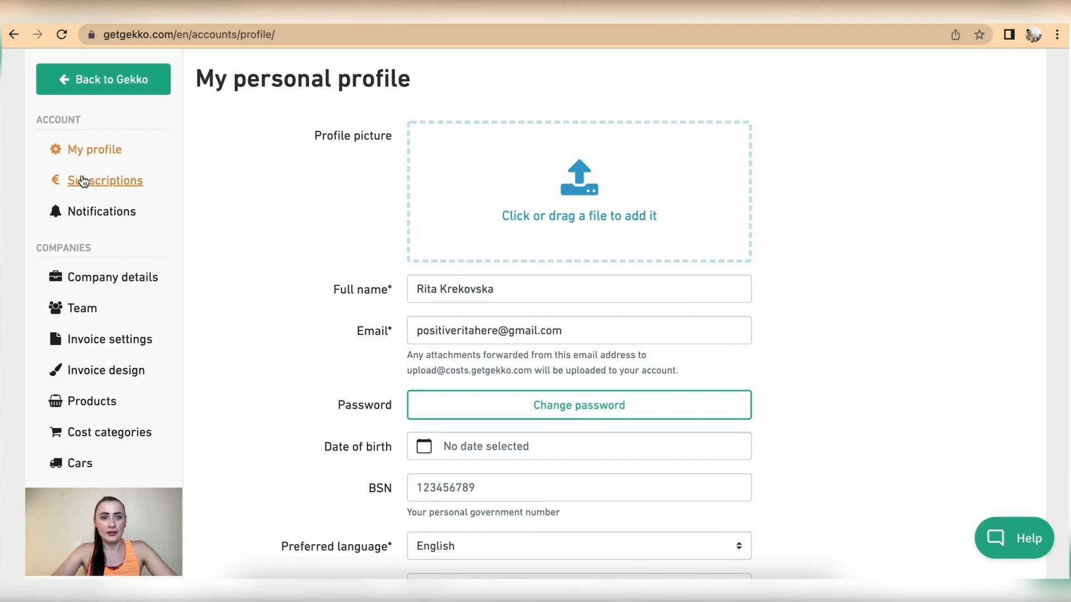
# Compare monthly and yearly upgrade prices, then cancel to stay on free Gekko Basic
pyautogui.click(106, 183)
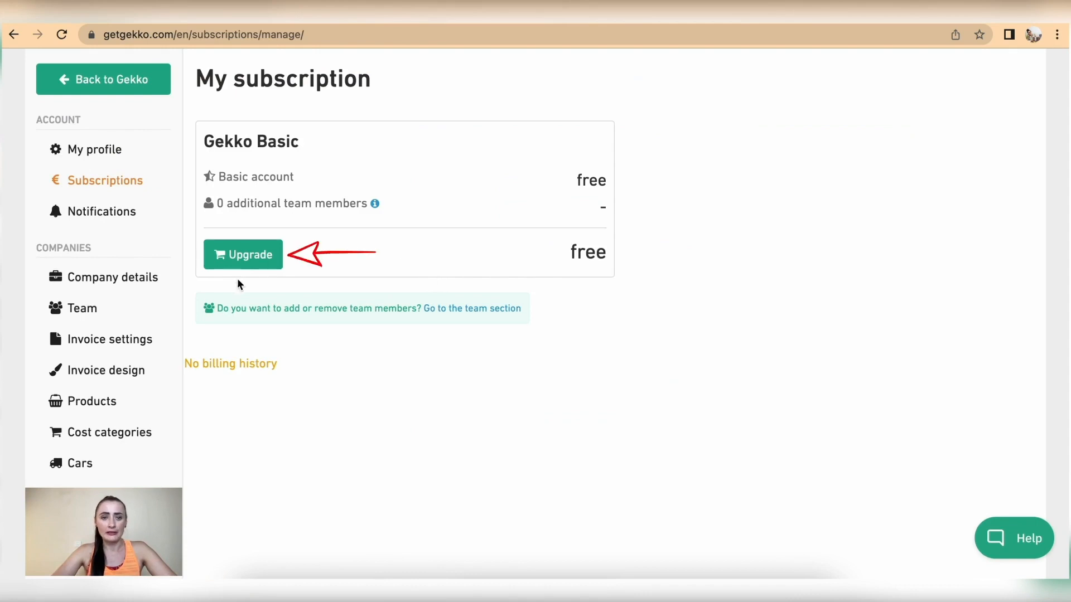
pyautogui.click(236, 262)
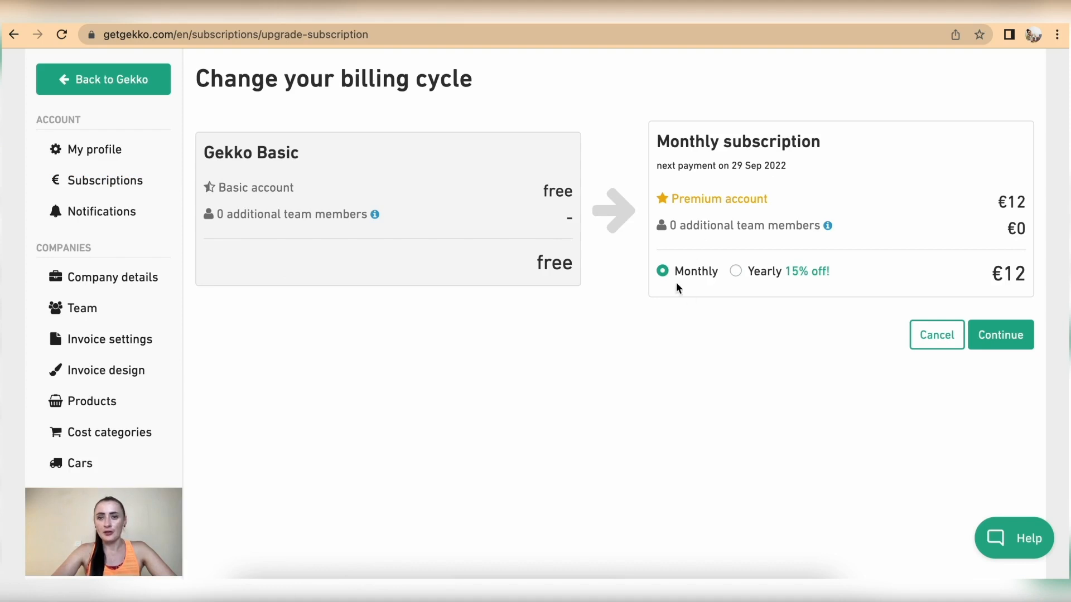
pyautogui.click(737, 271)
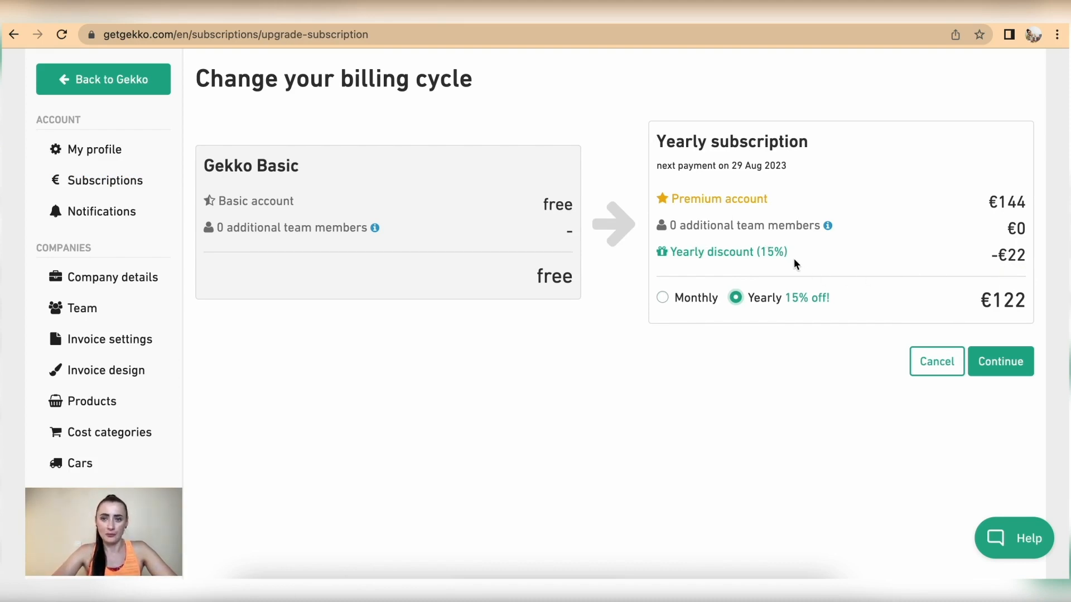
pyautogui.click(937, 362)
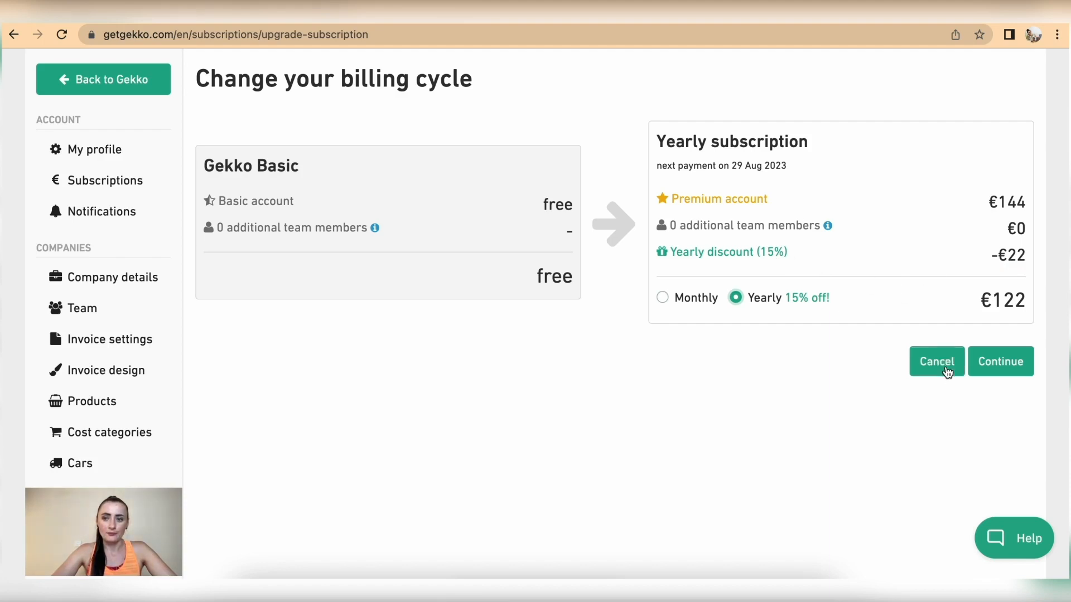
# Turn on 'Keep me informed on Gekko updates via emails' in Notifications and save
pyautogui.click(100, 216)
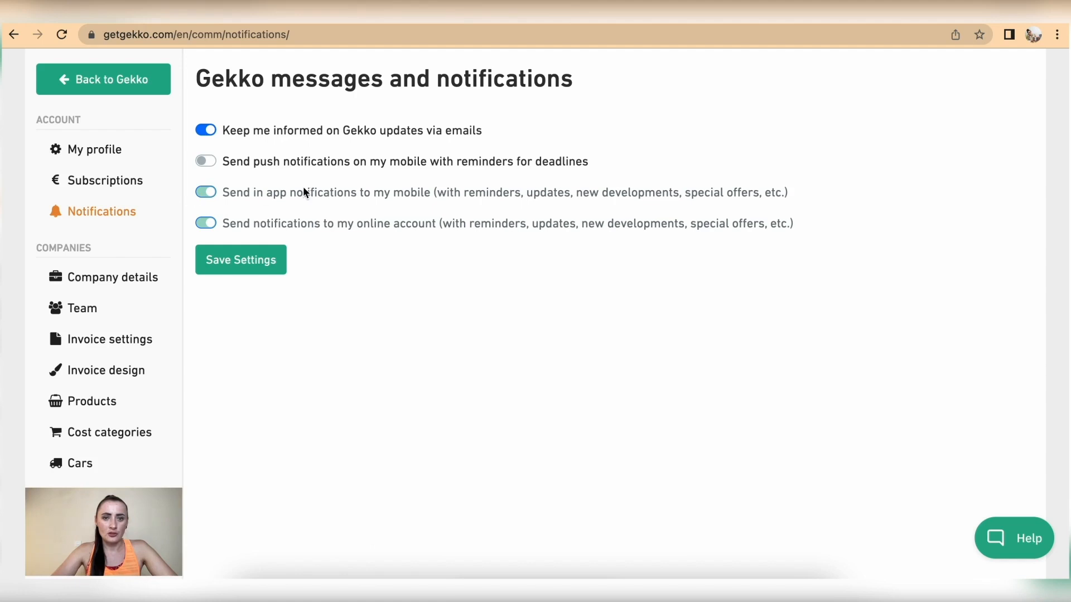
pyautogui.moveTo(239, 200); pyautogui.dragTo(416, 200)
pyautogui.click(418, 215)
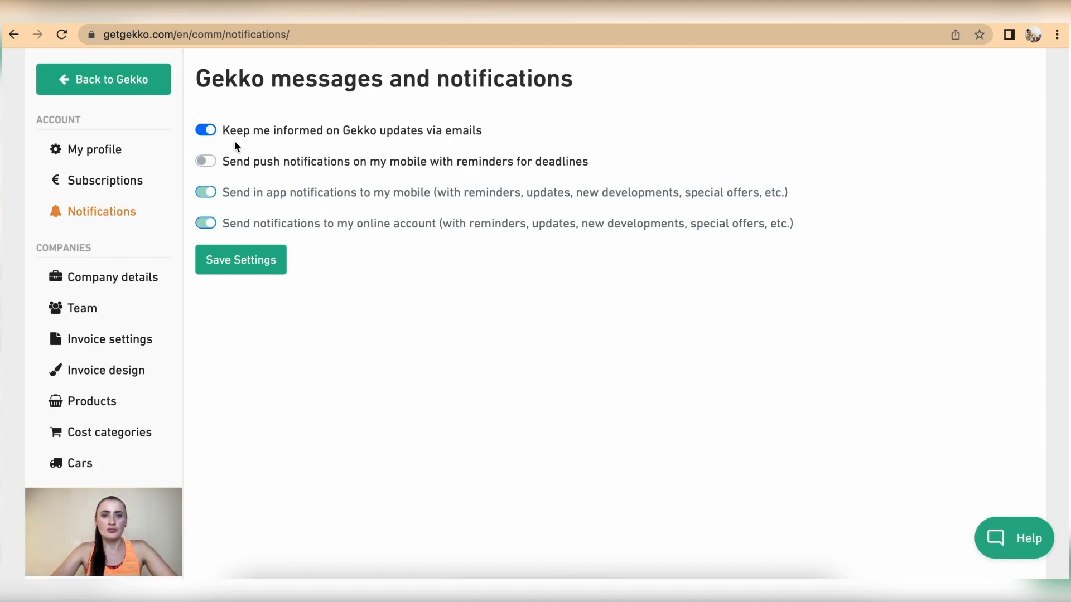
pyautogui.click(207, 130)
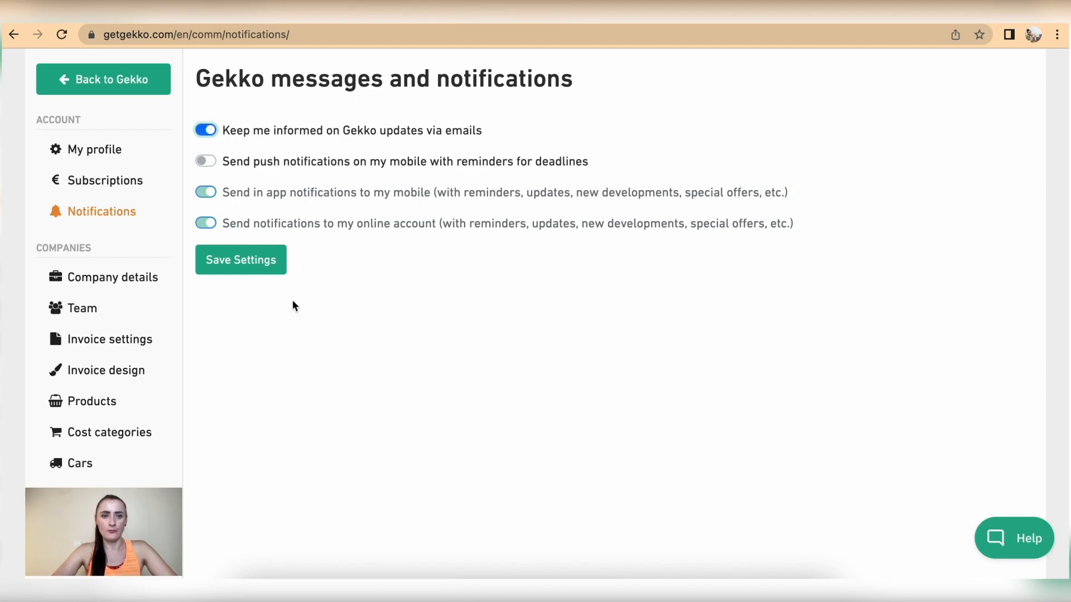
pyautogui.click(252, 271)
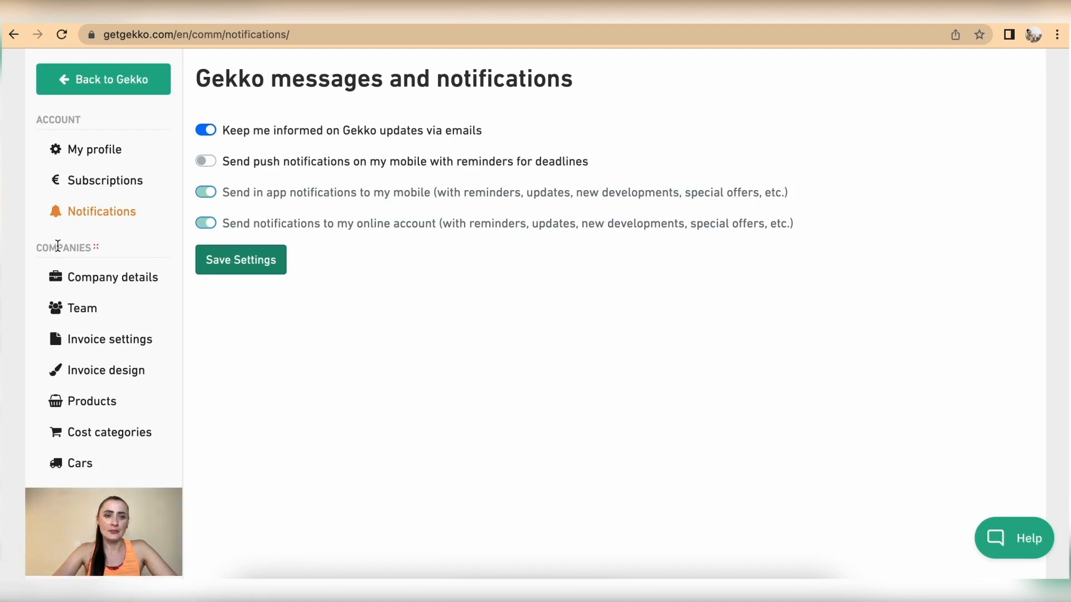
# Upload 5.png from the '1 RitaK logo' folder as the company logo on Company details
pyautogui.click(131, 282)
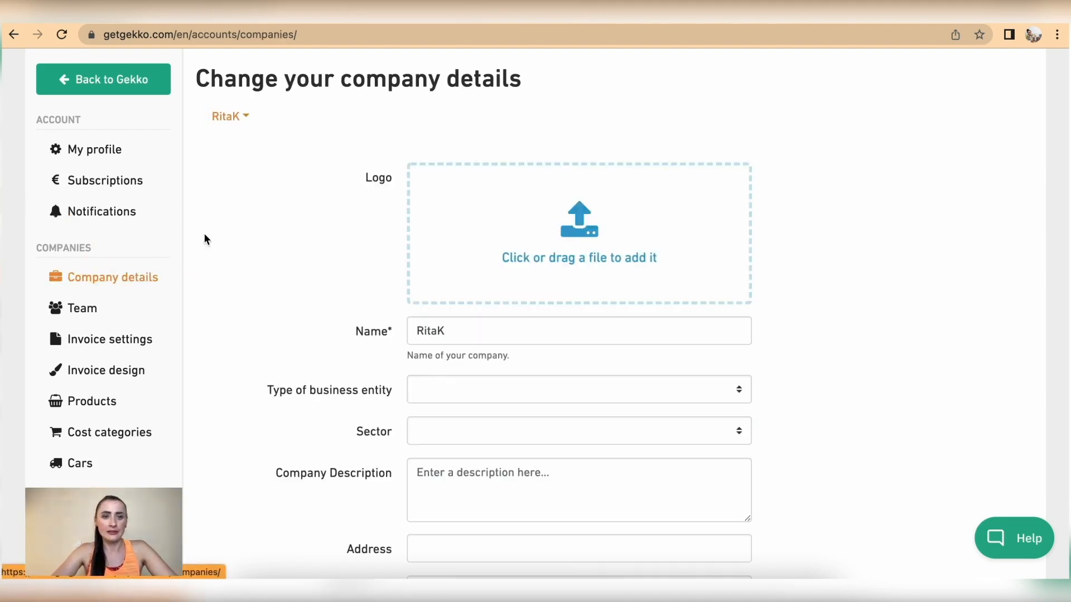
pyautogui.click(247, 117)
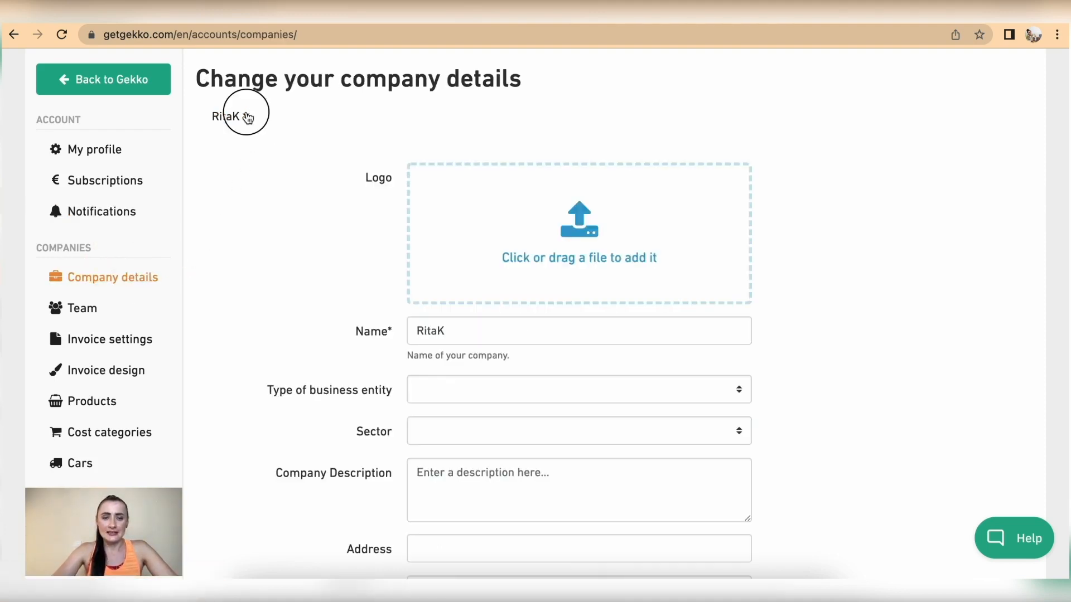
pyautogui.click(256, 232)
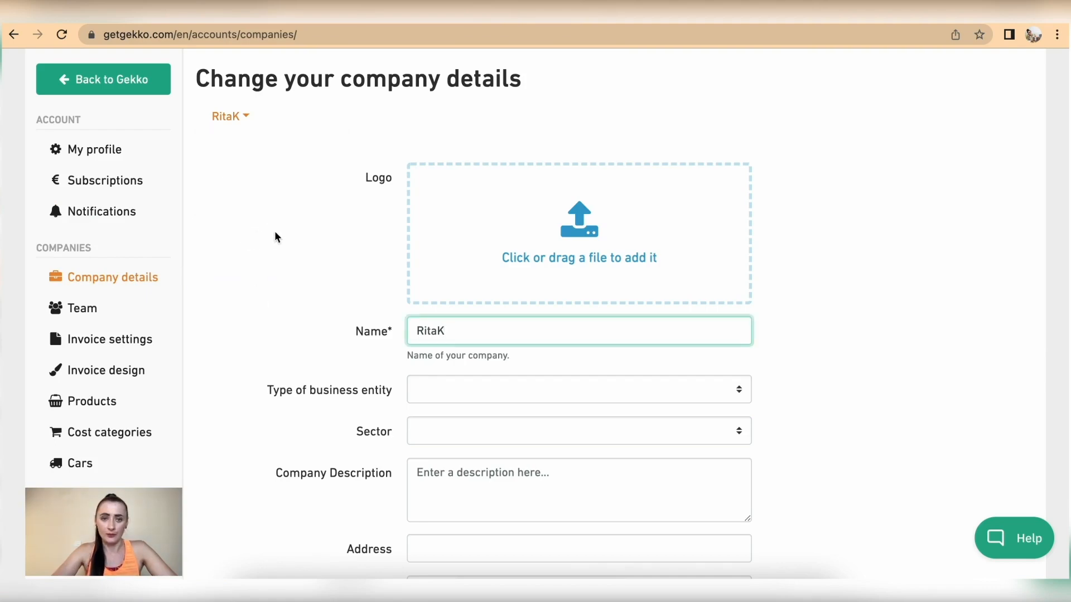
pyautogui.click(555, 242)
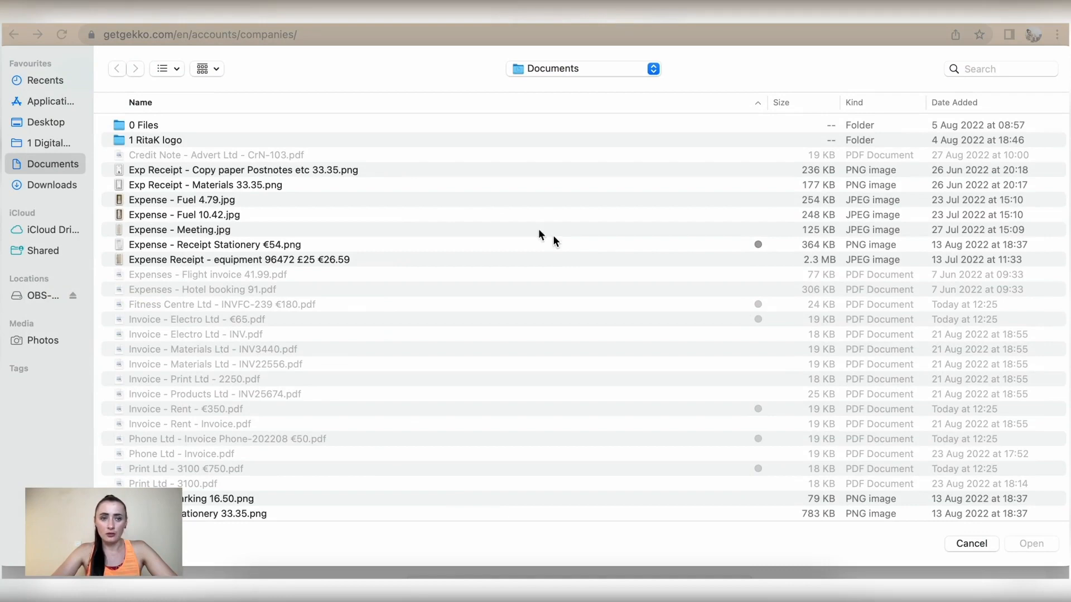
pyautogui.doubleClick(165, 143)
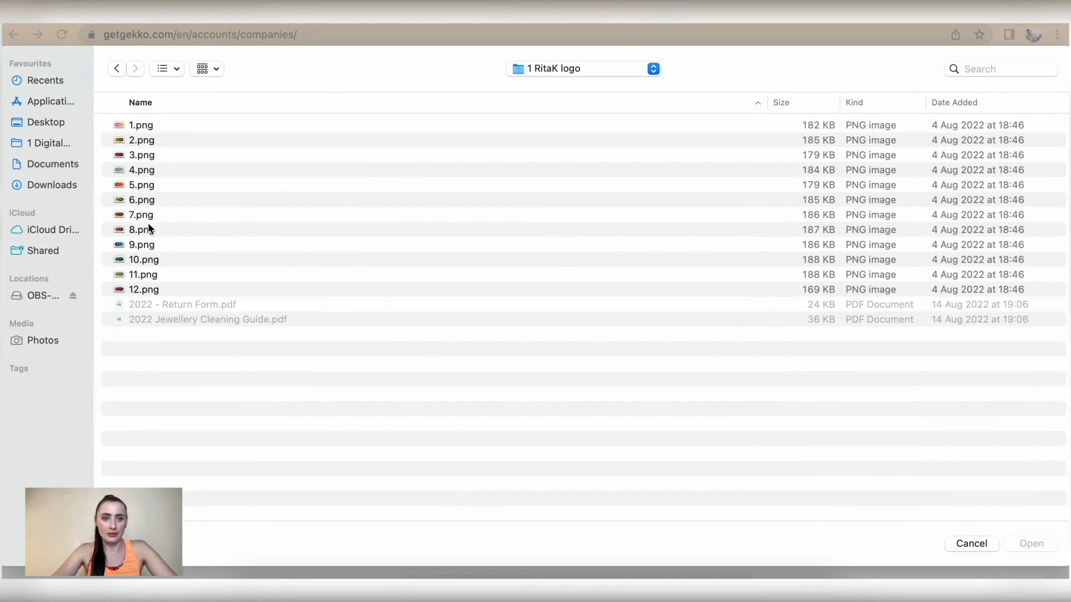
pyautogui.click(142, 187)
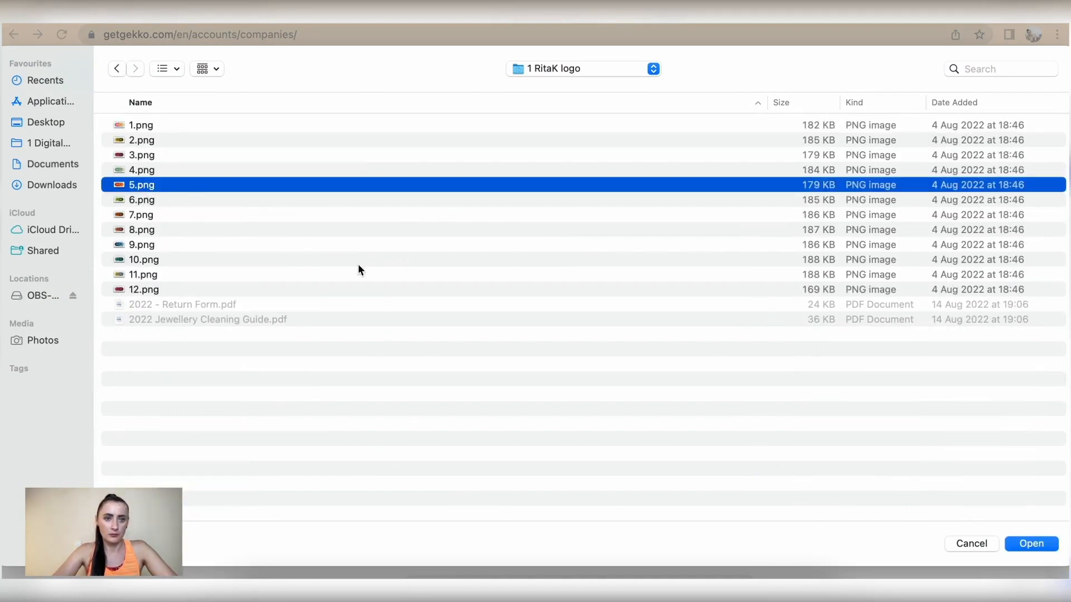
pyautogui.click(1029, 545)
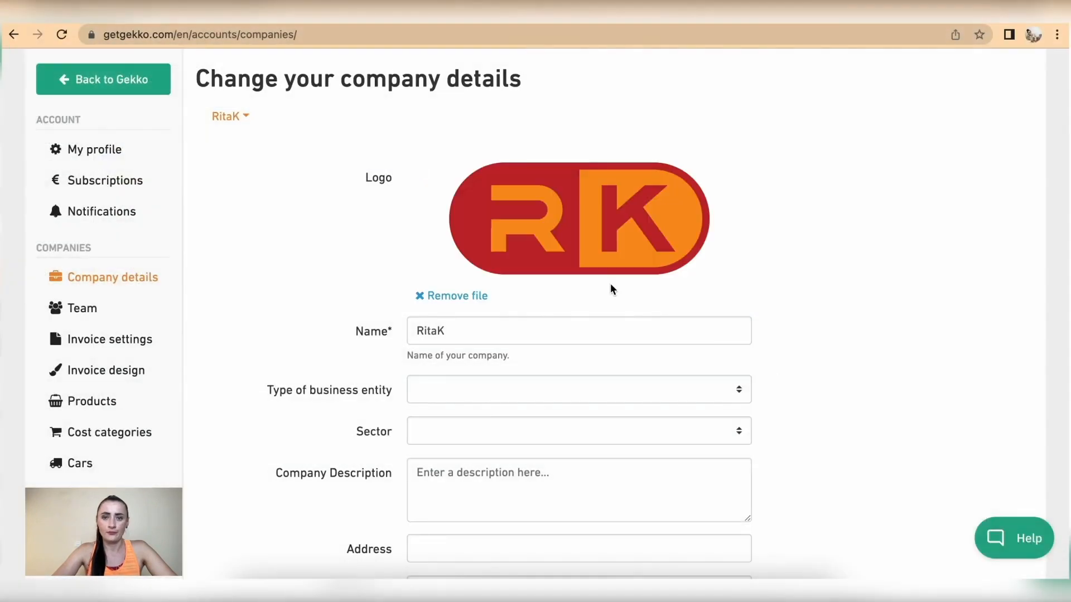
# Set business entity type and sector to Other and enter 'Yoga Instructor' as the description
pyautogui.scroll(-3, 644, 272)
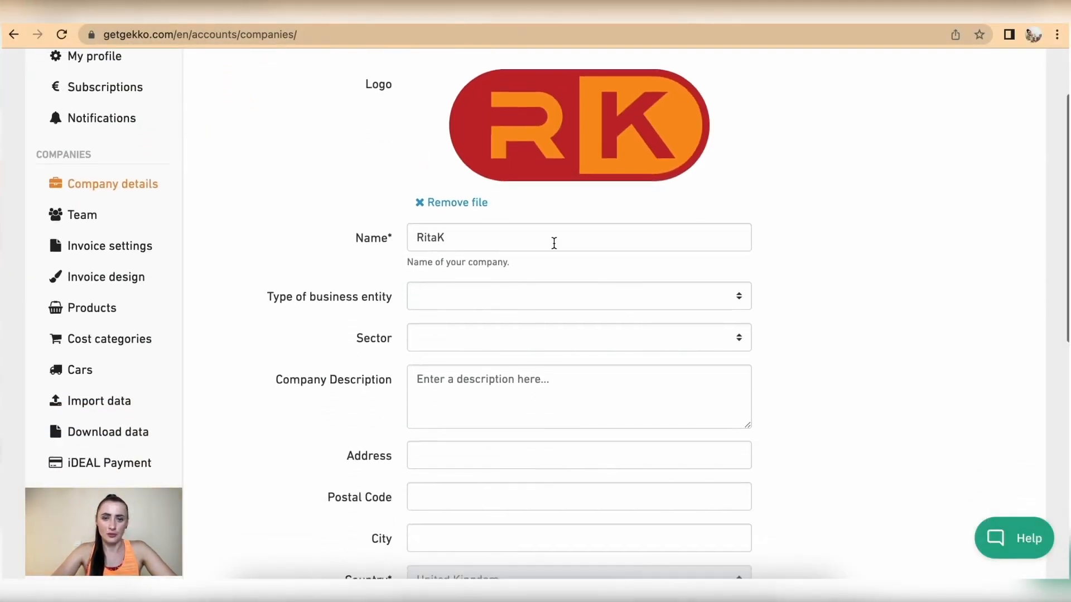
pyautogui.scroll(-2, 552, 243)
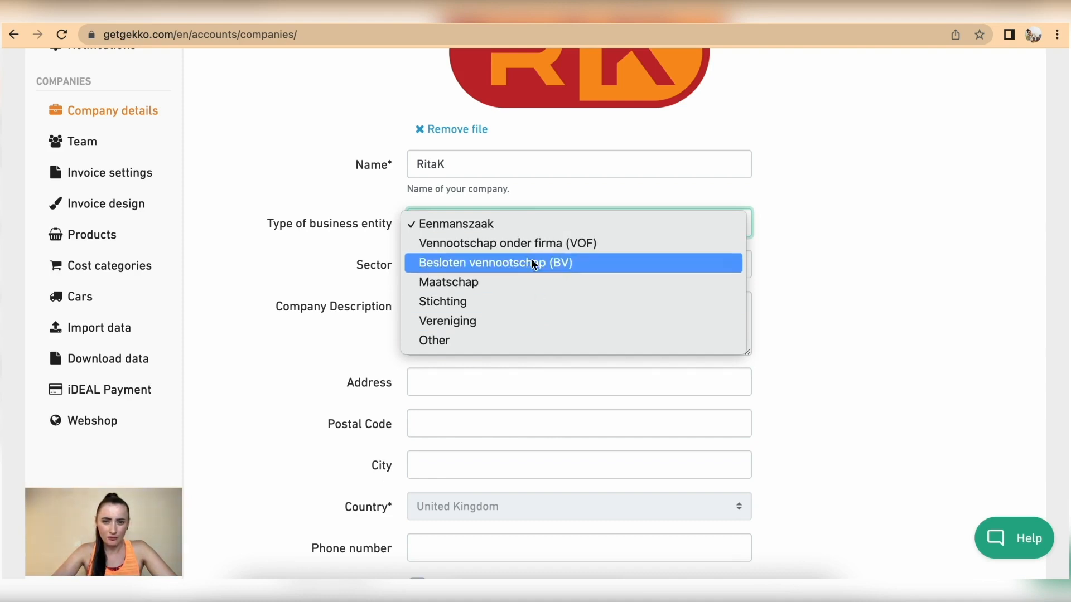
pyautogui.click(458, 344)
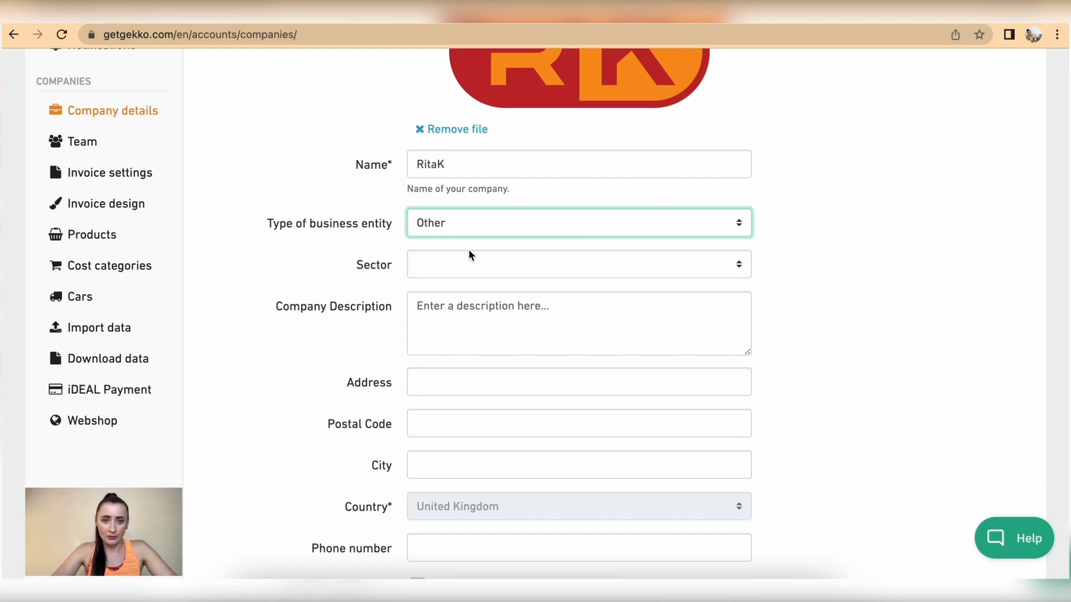
pyautogui.click(466, 265)
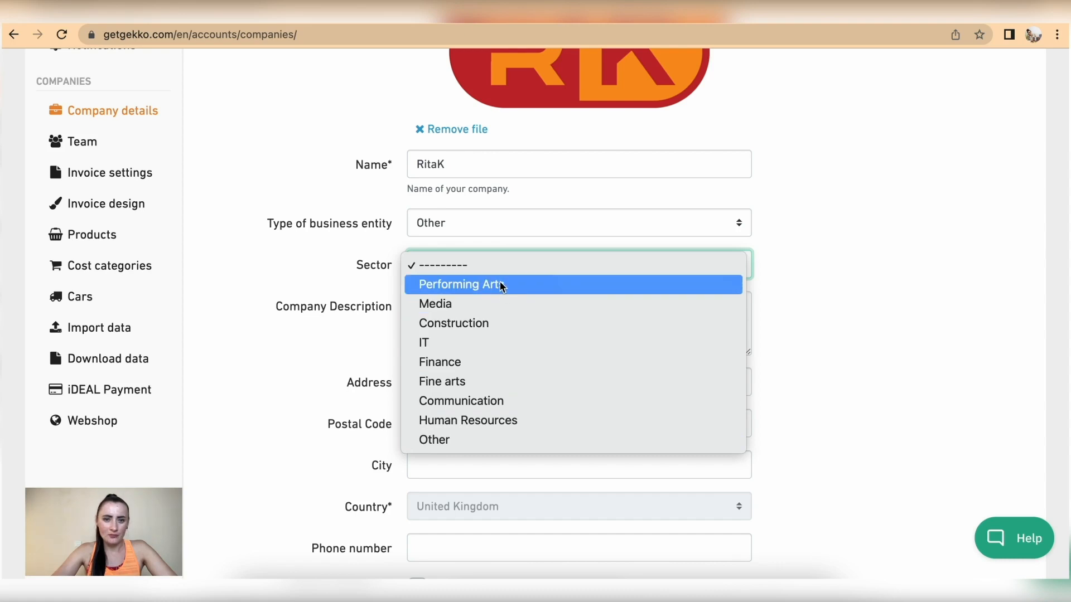
pyautogui.click(480, 443)
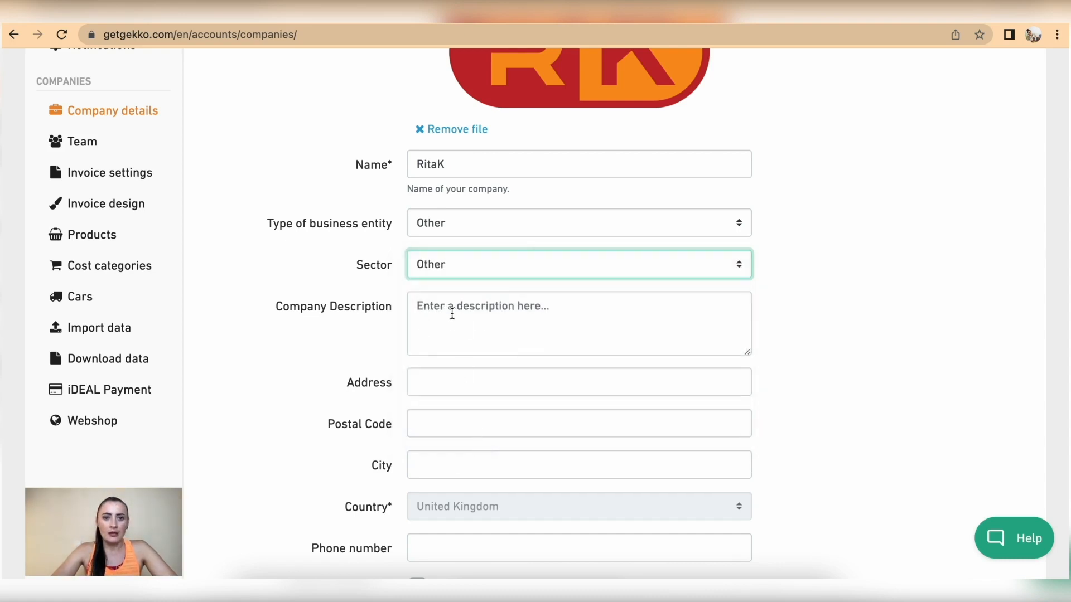
pyautogui.click(525, 327)
pyautogui.write('Yoga l')
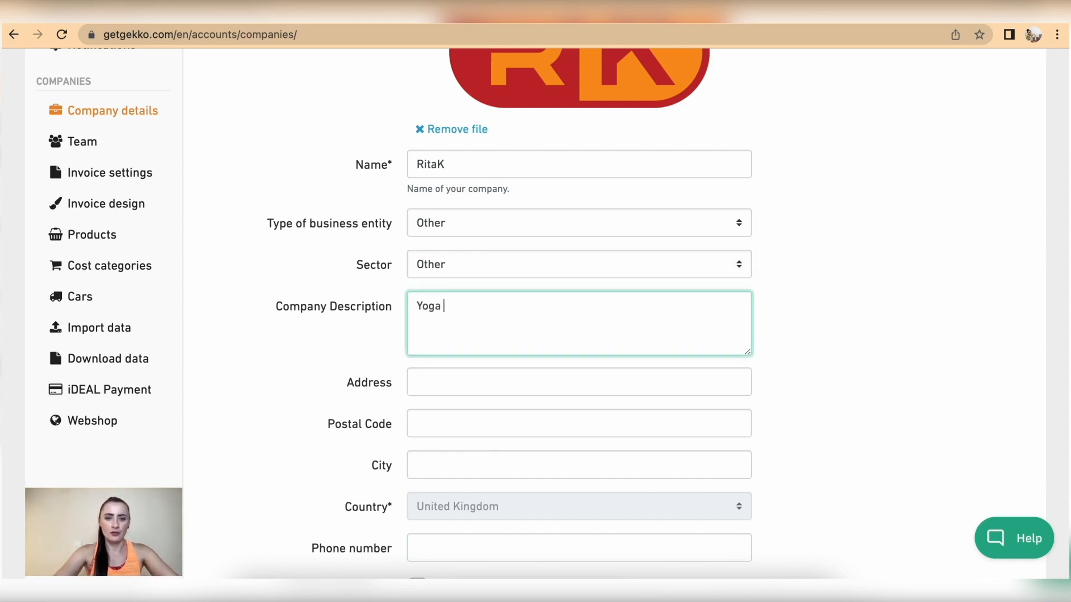
pyautogui.write('nstruct')
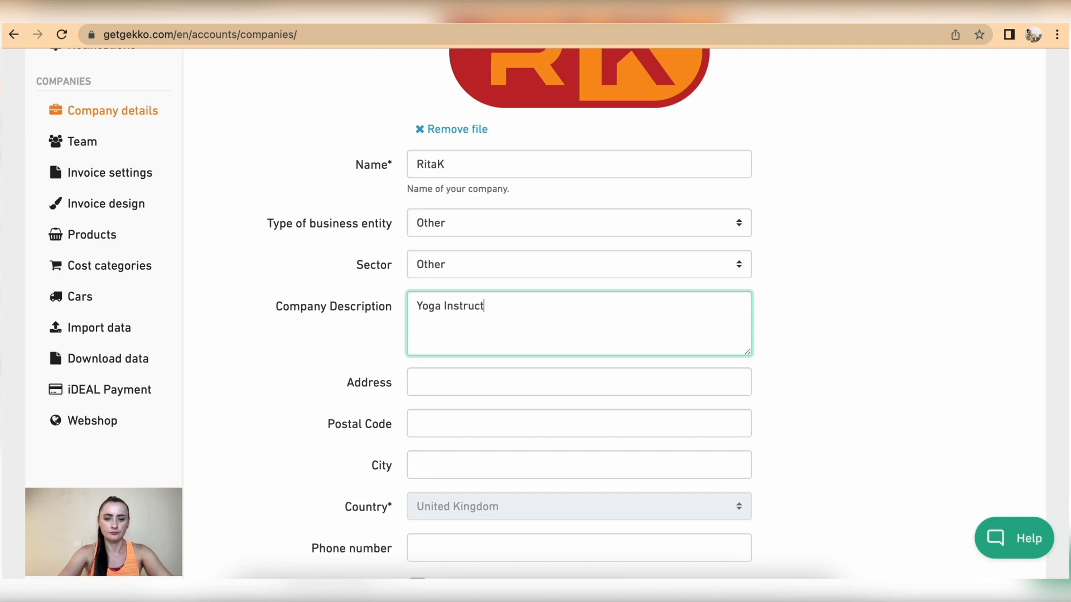
pyautogui.write('or')
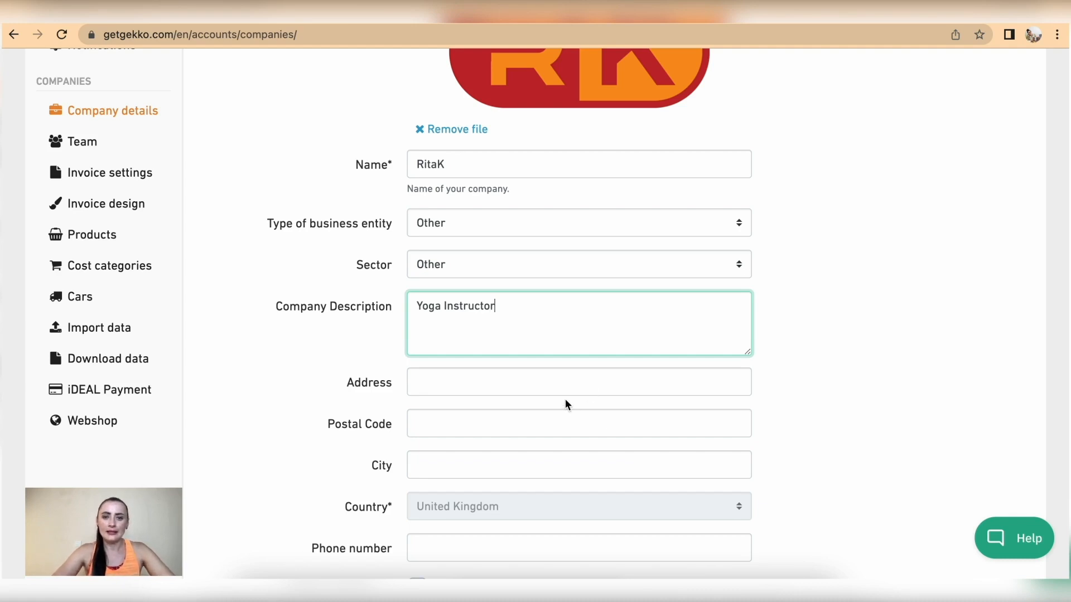
# Enter the company's street address, postal code and city
pyautogui.scroll(-2, 565, 402)
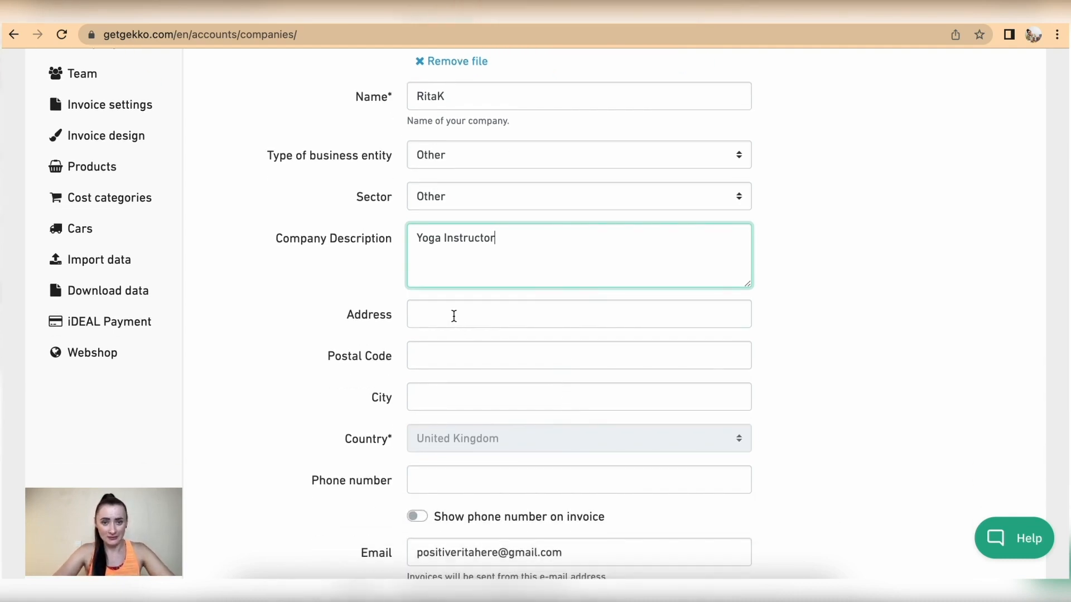
pyautogui.click(455, 319)
pyautogui.write('Positive Avenue')
pyautogui.click(480, 350)
pyautogui.write('LL12 3R')
pyautogui.click(507, 402)
pyautogui.write('London')
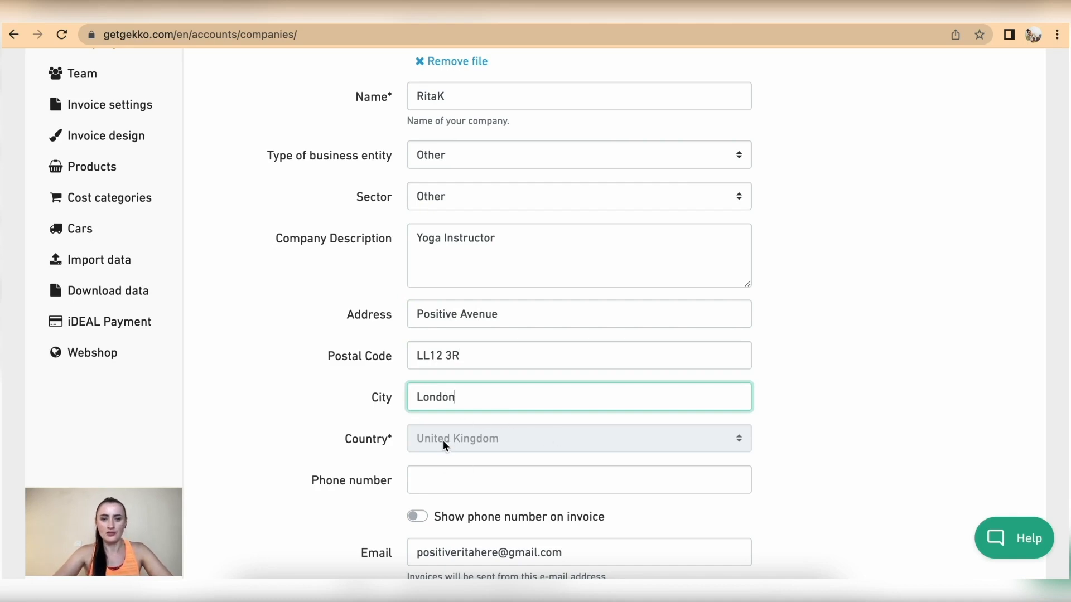
# Turn on 'Show phone number on invoice' and enter the company phone number
pyautogui.scroll(-3, 443, 441)
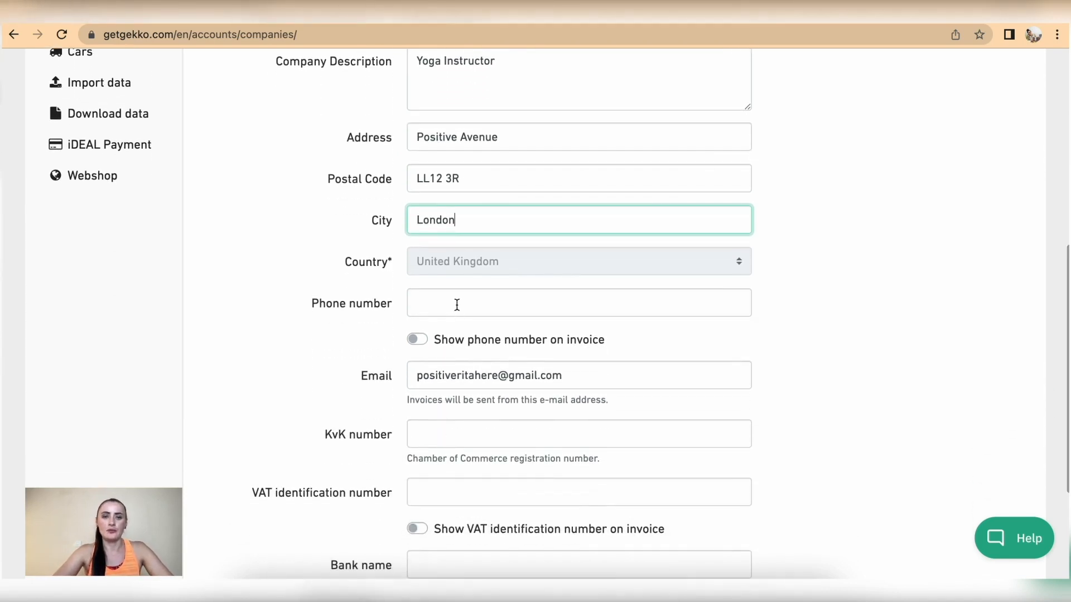
pyautogui.click(426, 339)
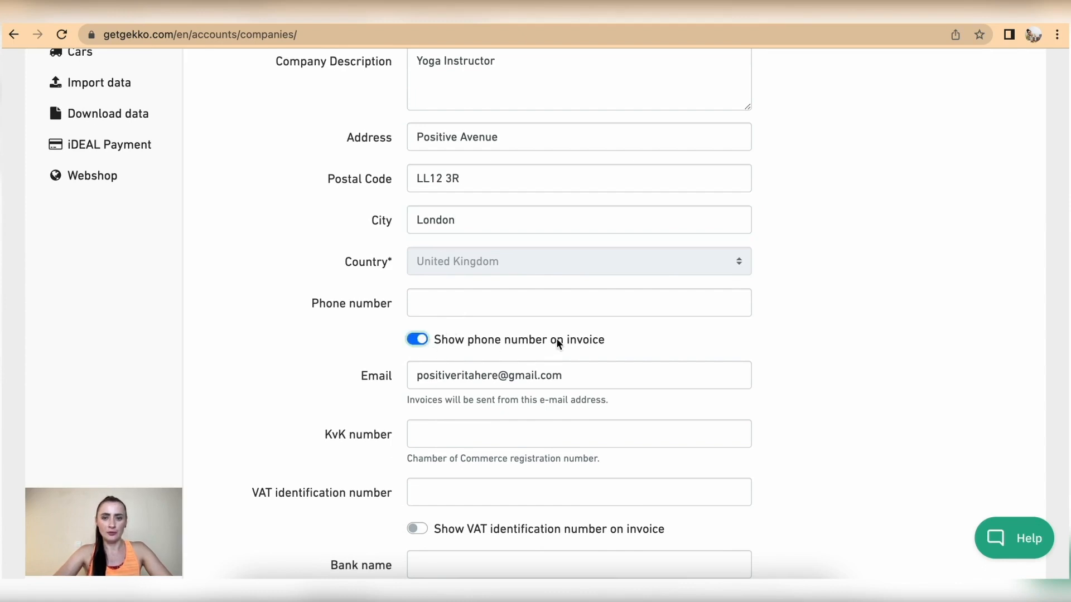
pyautogui.click(458, 305)
pyautogui.write('1')
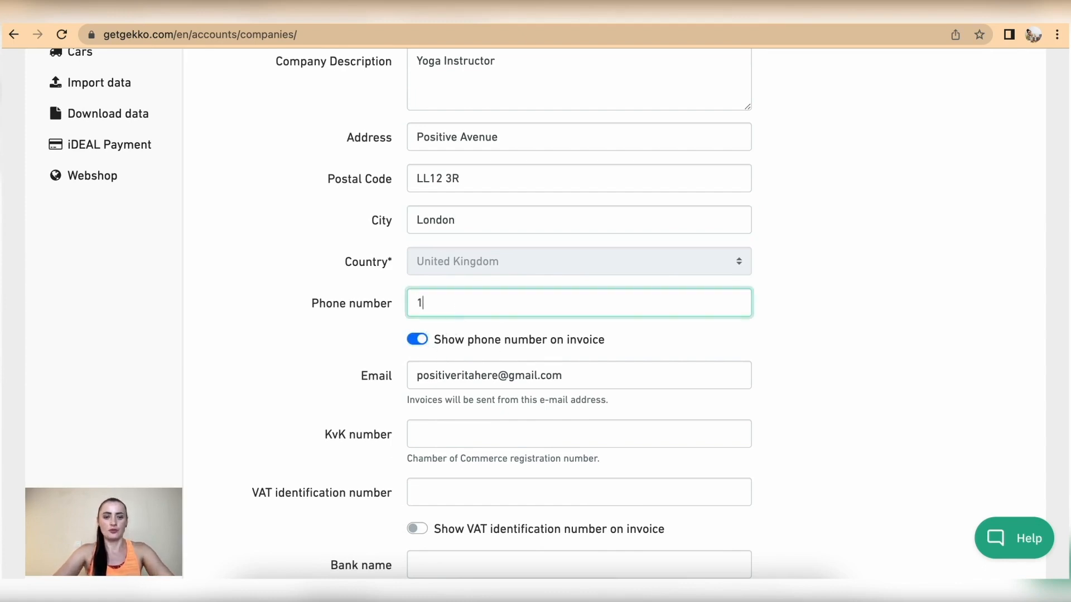
pyautogui.write('23456789')
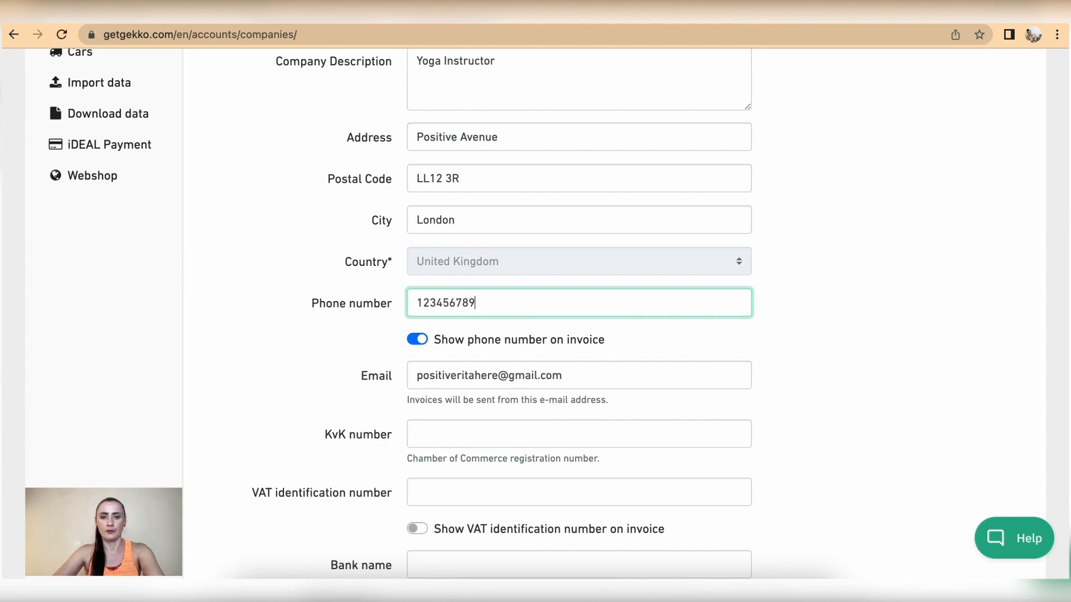
pyautogui.scroll(-1, 519, 349)
pyautogui.scroll(-2, 517, 345)
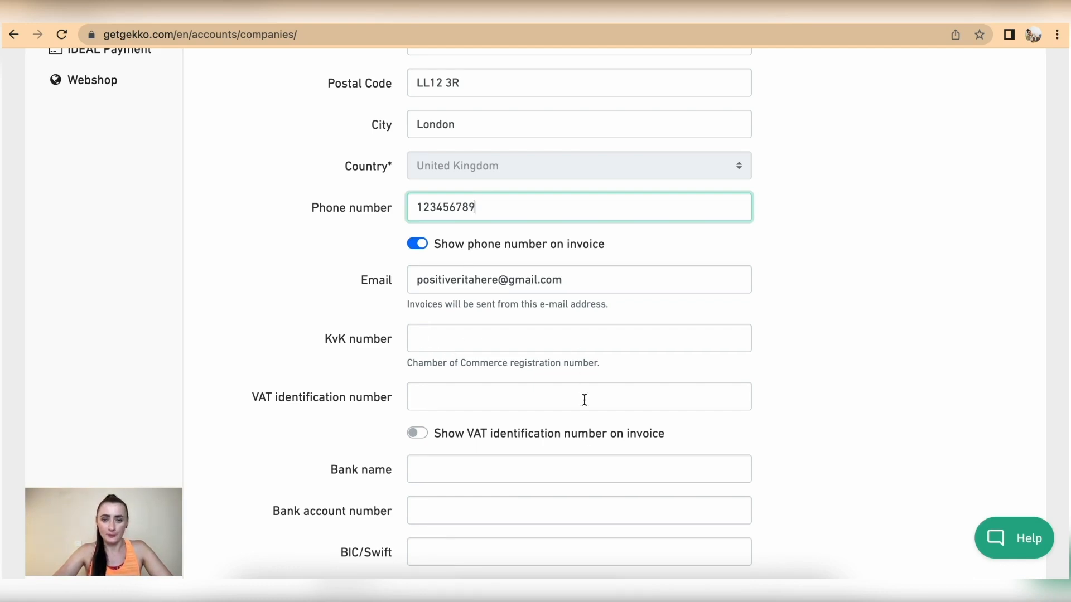
# Show the VAT number on invoices and enter the bank name, account number and BIC/Swift, shown on invoices
pyautogui.scroll(-2, 583, 391)
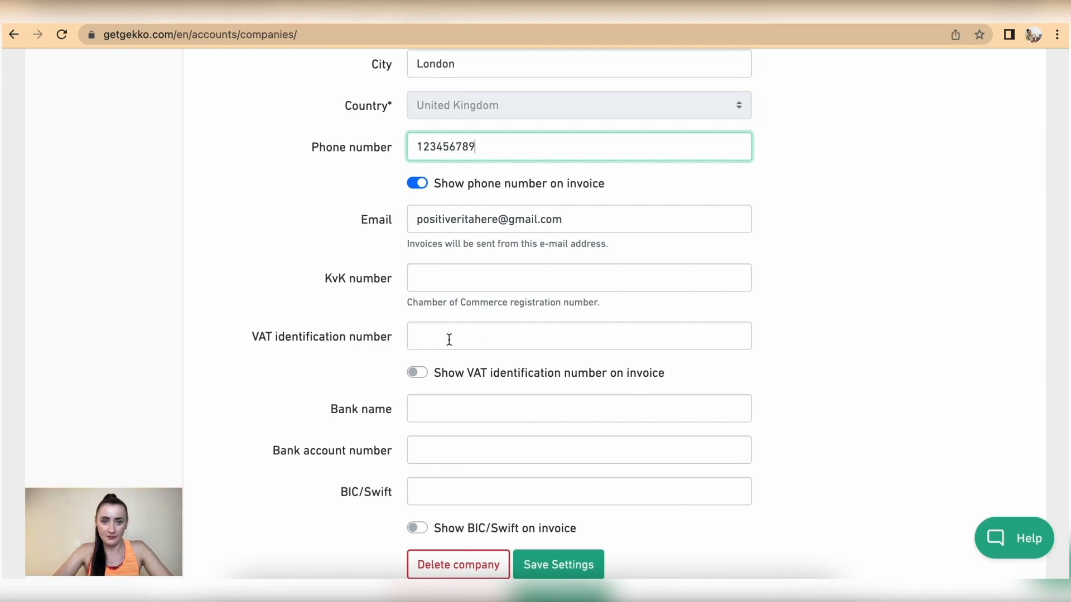
pyautogui.scroll(-1, 449, 338)
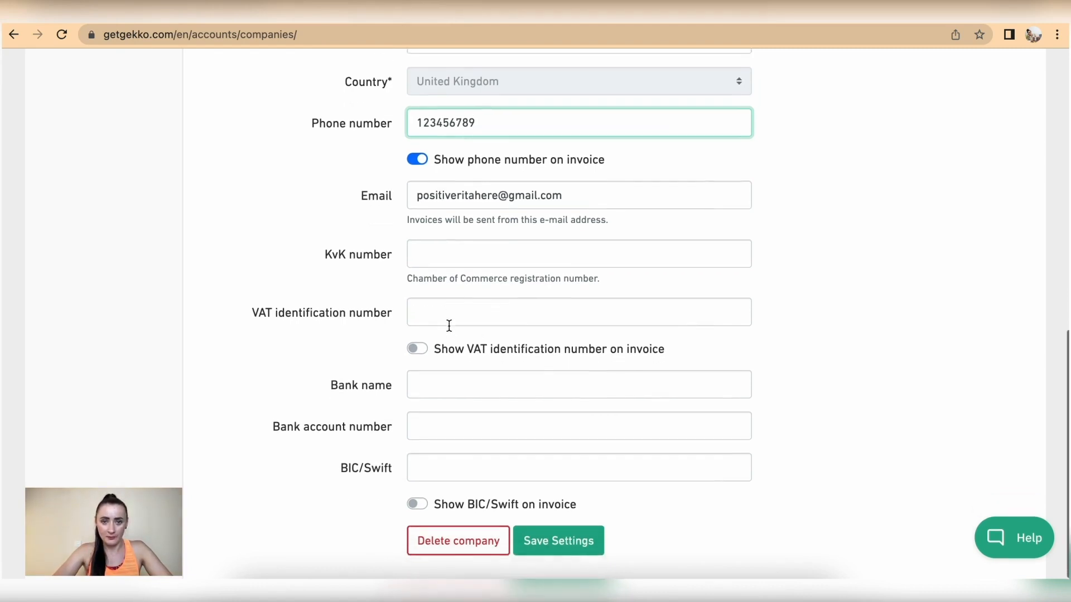
pyautogui.click(422, 350)
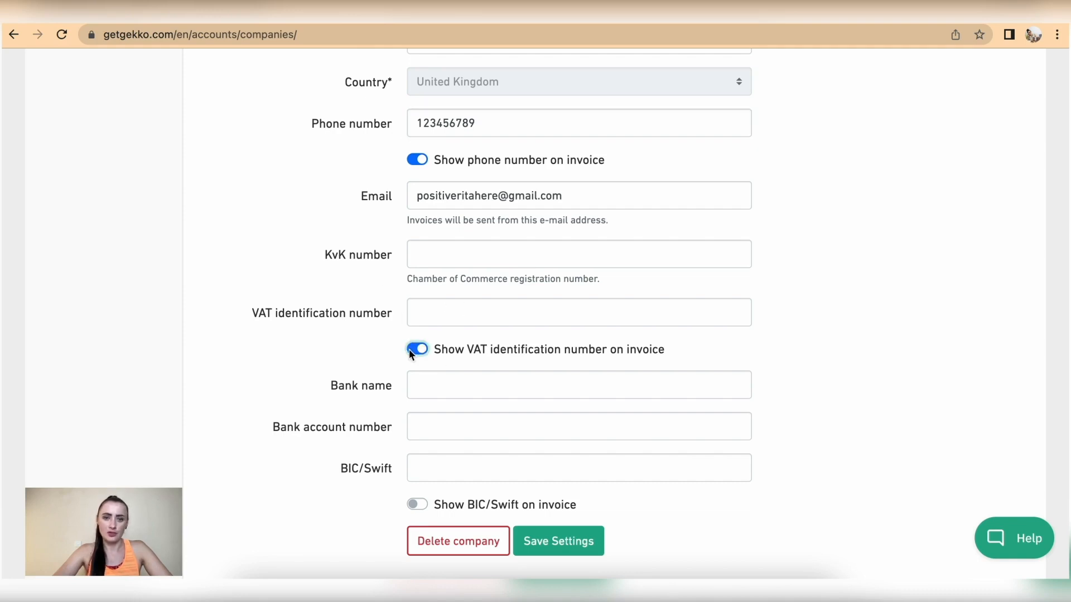
pyautogui.click(442, 386)
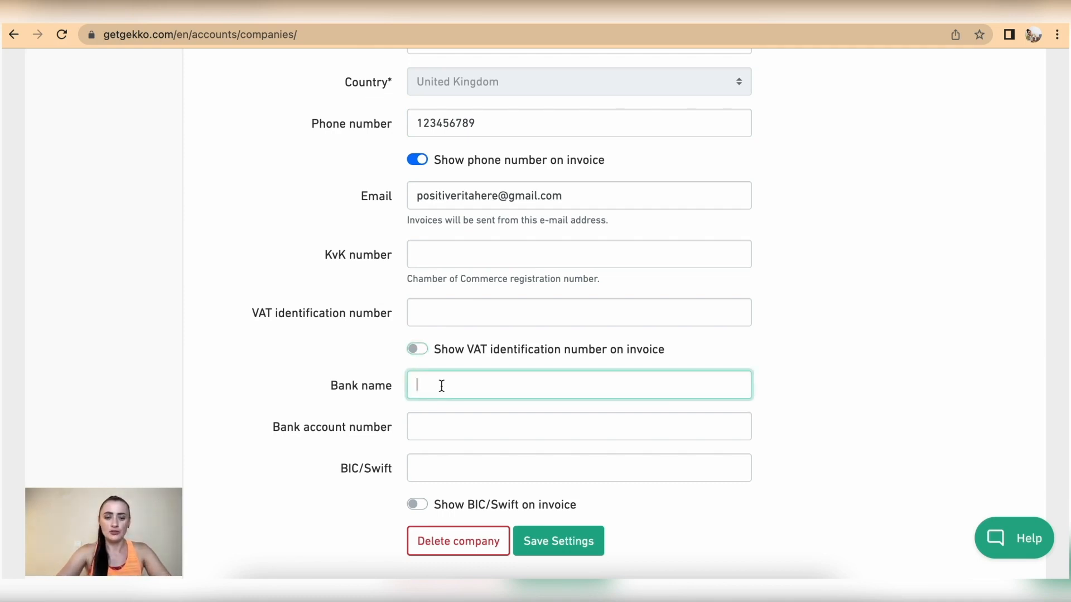
pyautogui.write('Ri')
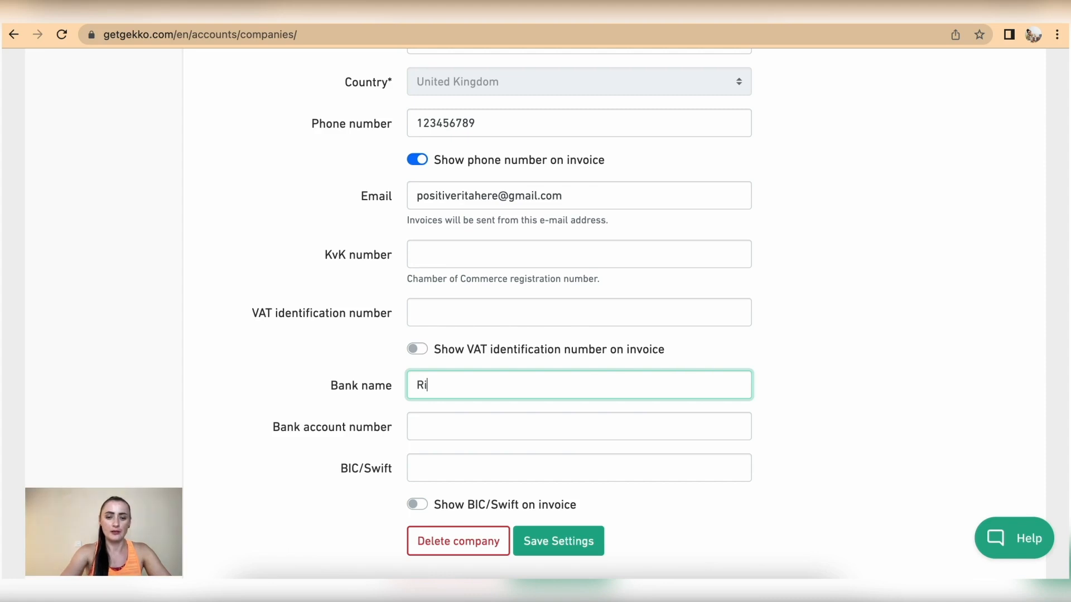
pyautogui.write("ta's Bank")
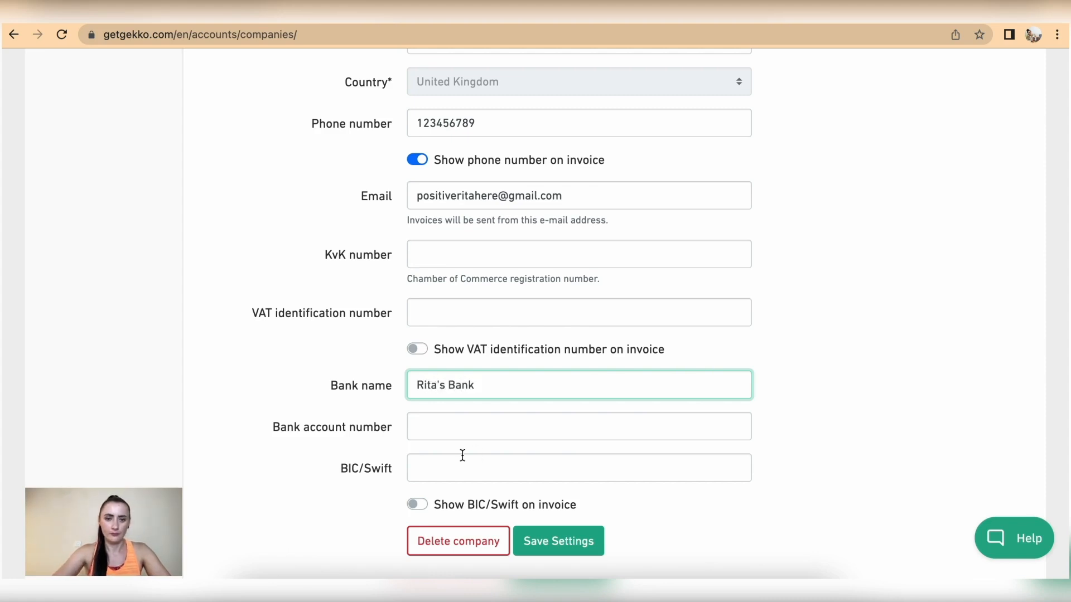
pyautogui.click(431, 428)
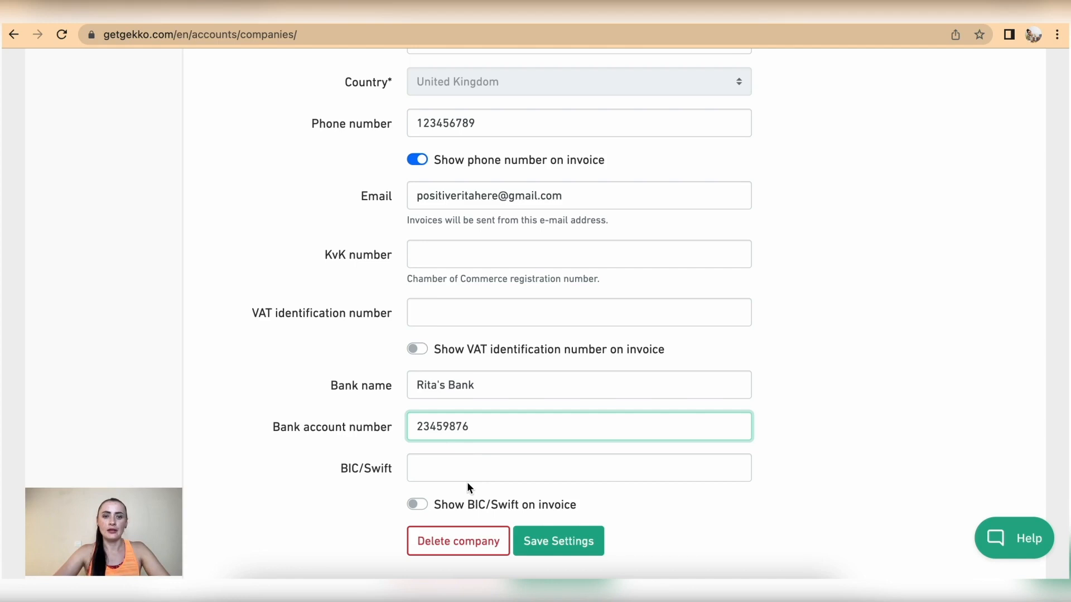
pyautogui.click(460, 469)
pyautogui.write('R')
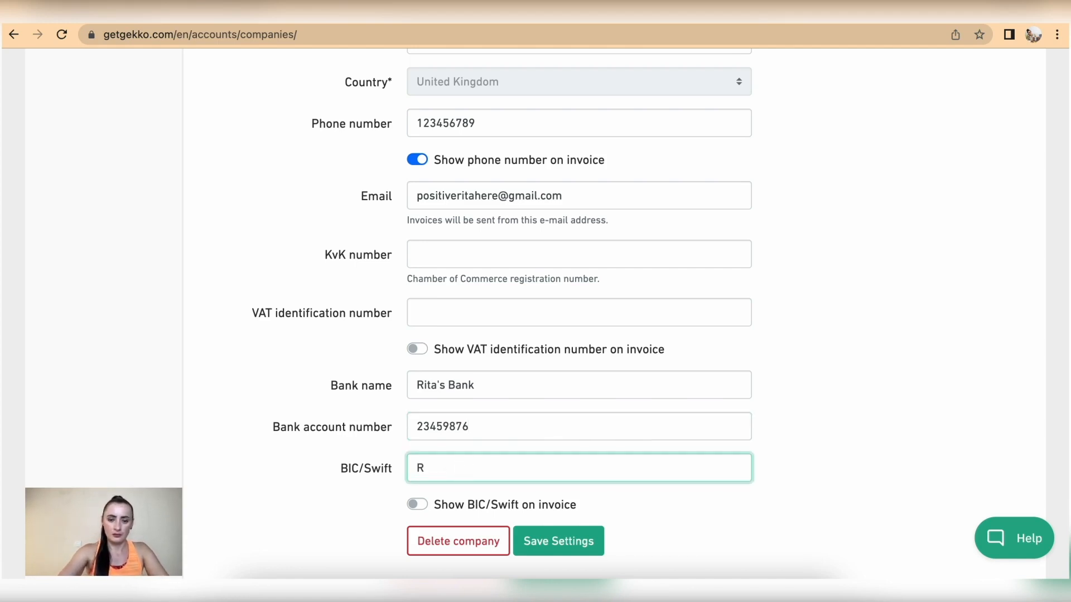
pyautogui.write('K')
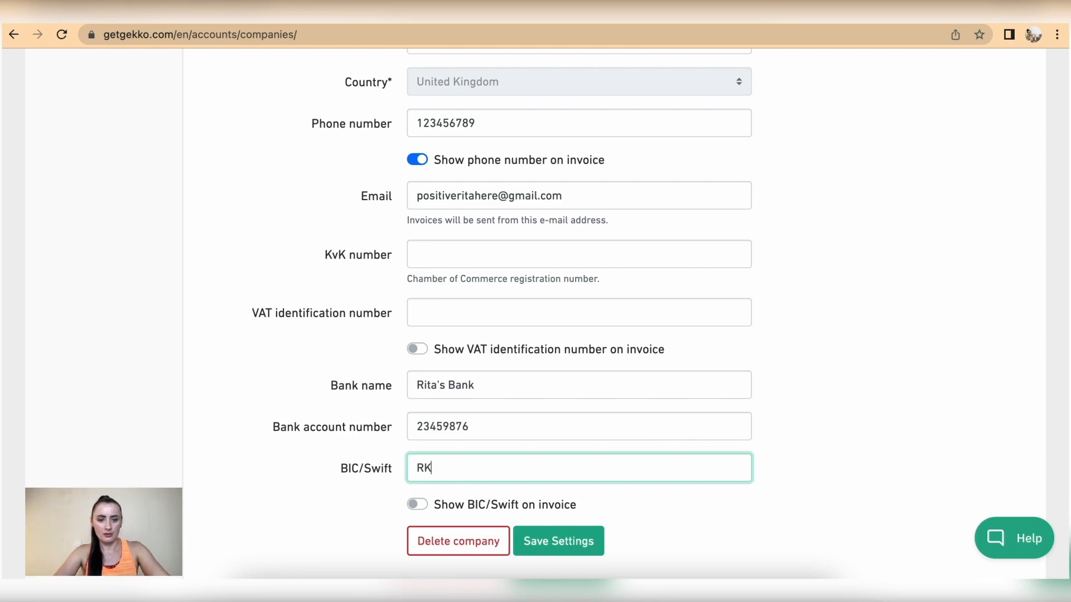
pyautogui.write('78')
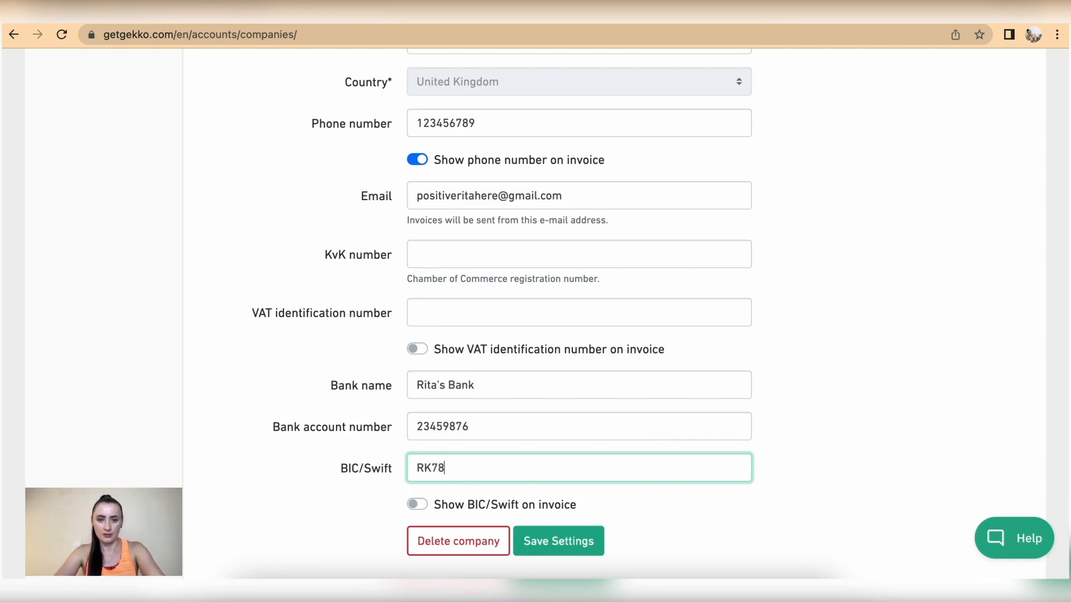
pyautogui.write('BANK')
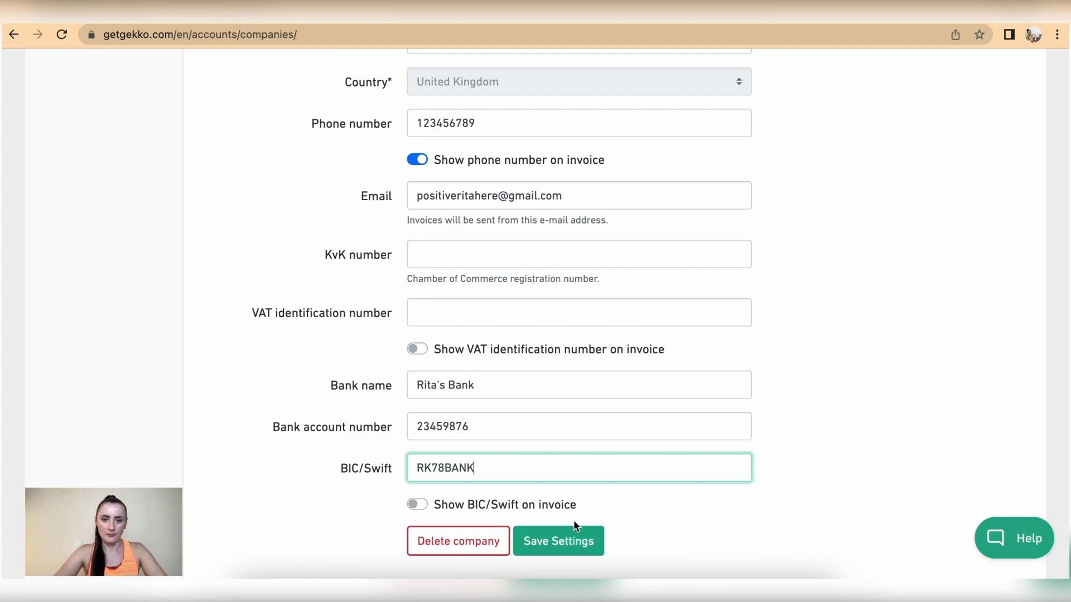
pyautogui.click(424, 502)
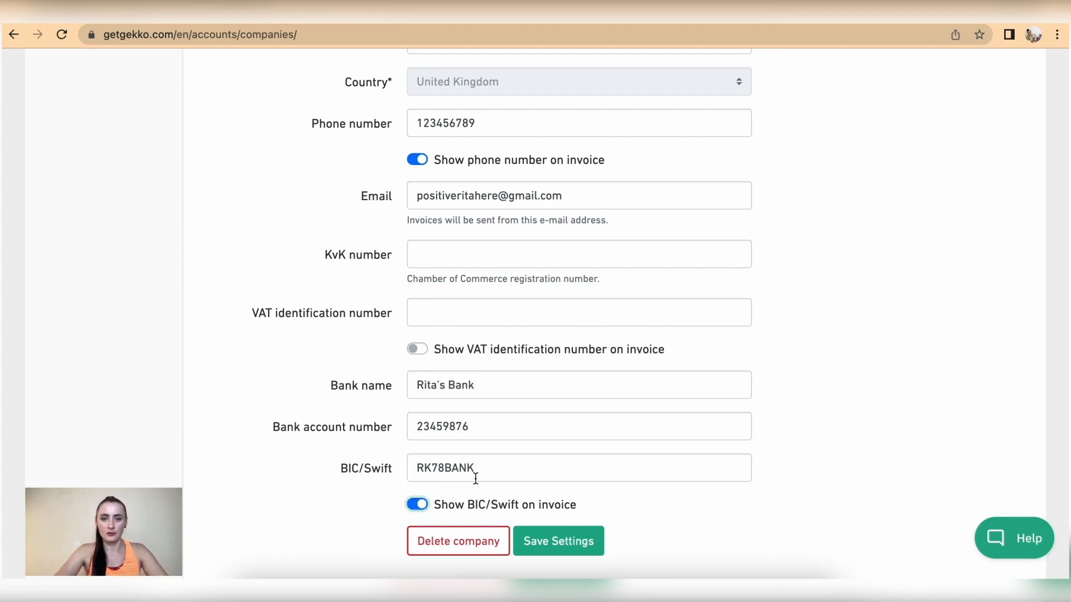
# Save the company settings and decline Chrome's offer to save the address
pyautogui.click(555, 547)
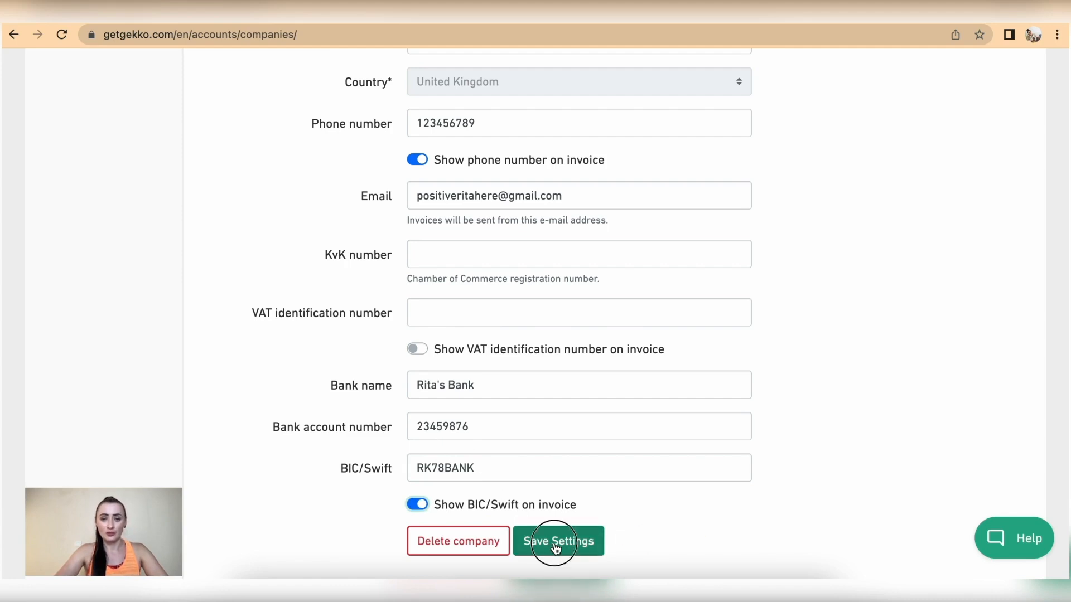
pyautogui.click(862, 255)
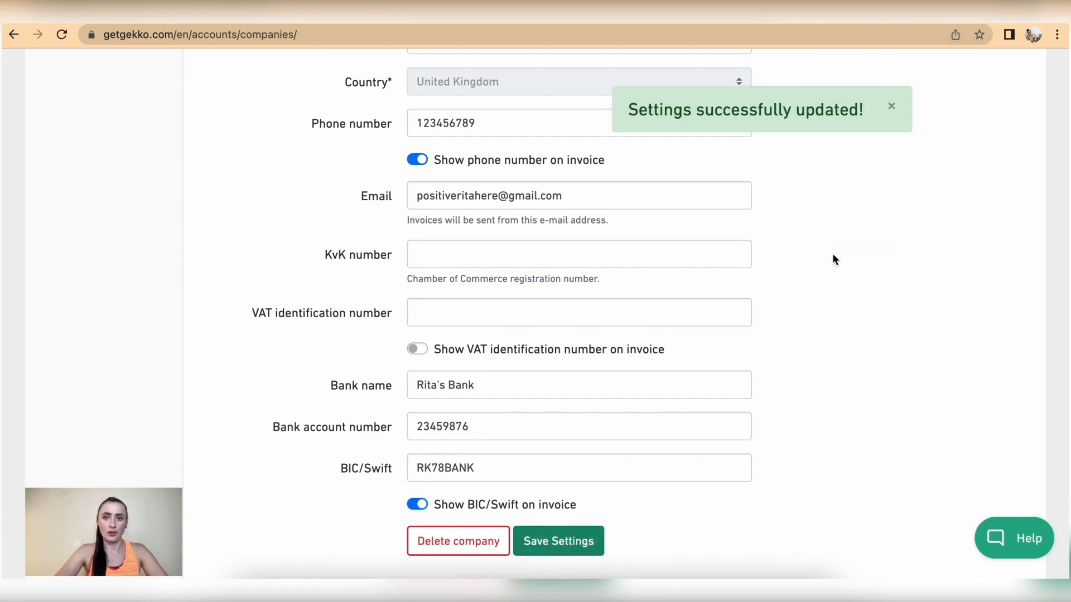
pyautogui.scroll(1, 383, 250)
pyautogui.scroll(7, 383, 250)
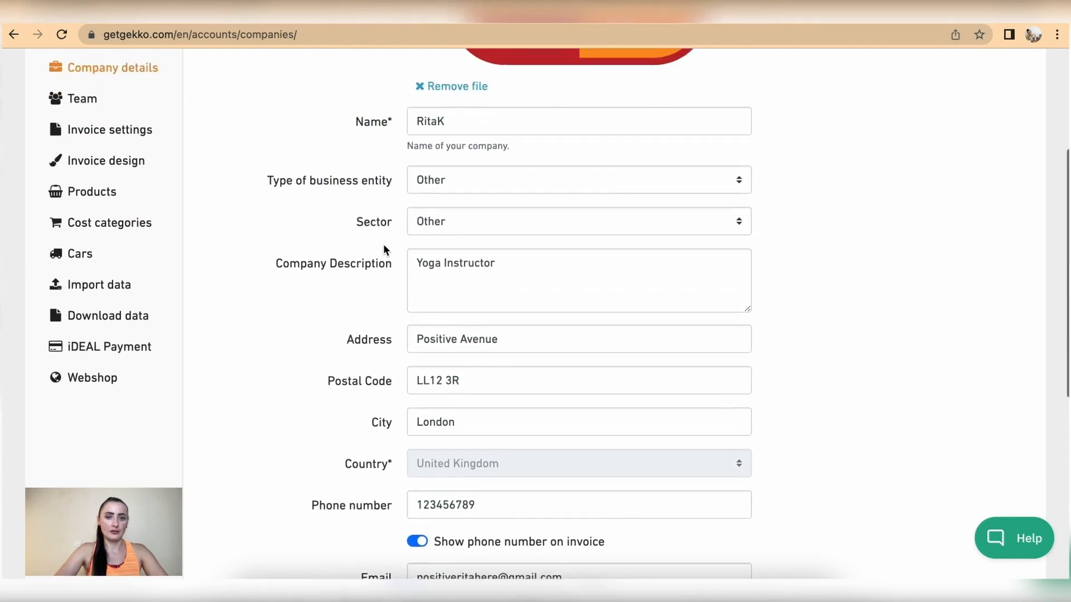
pyautogui.scroll(-4, 546, 246)
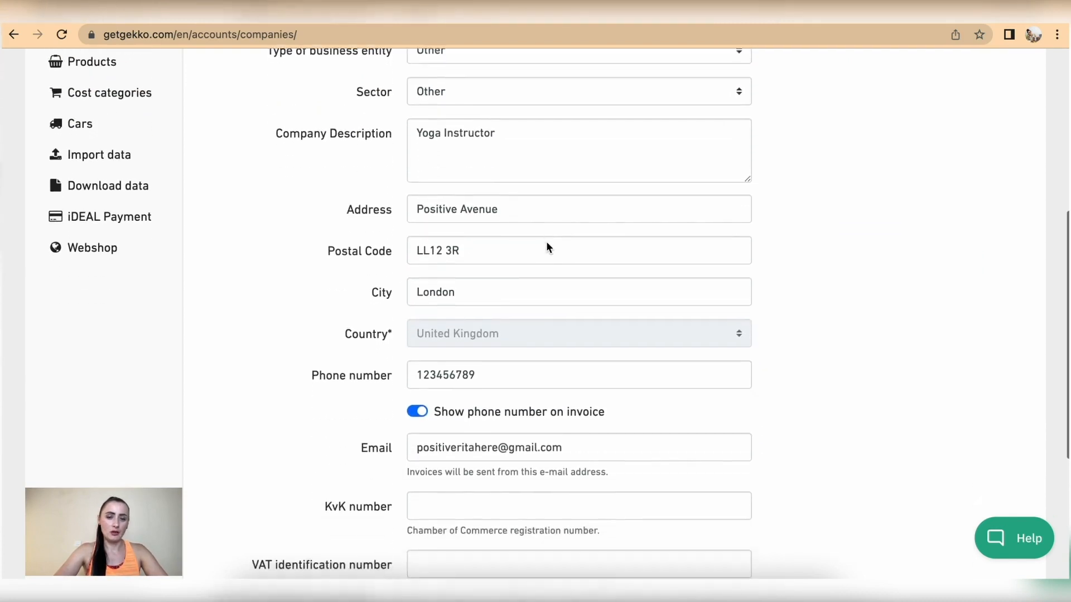
pyautogui.scroll(-3, 547, 247)
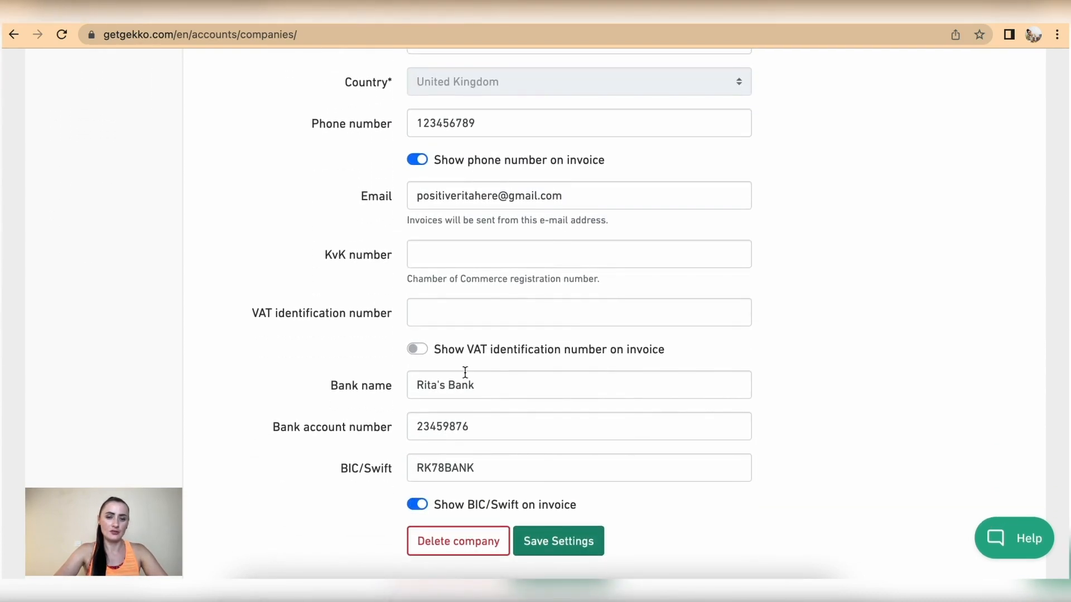
pyautogui.scroll(10, 439, 404)
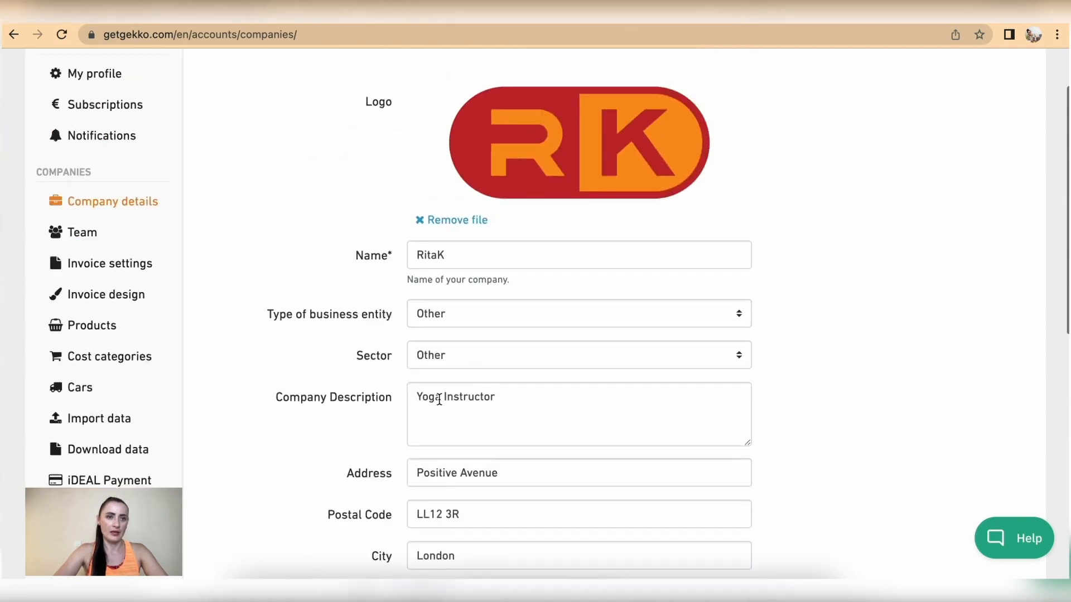
# Open the empty Add new team member form from Team, checking its company dropdown without choosing
pyautogui.click(82, 269)
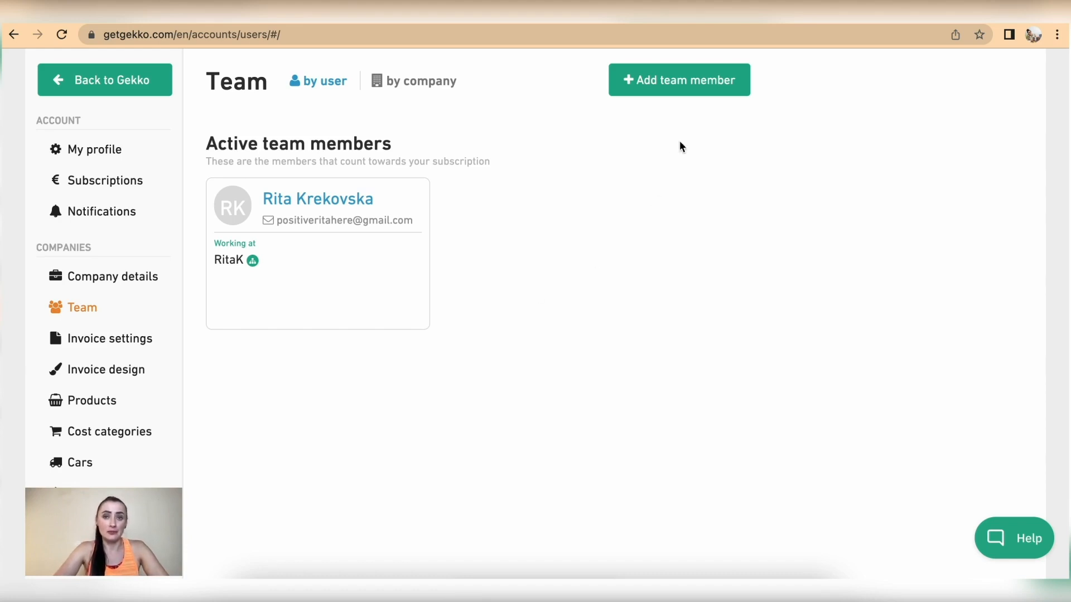
pyautogui.click(657, 84)
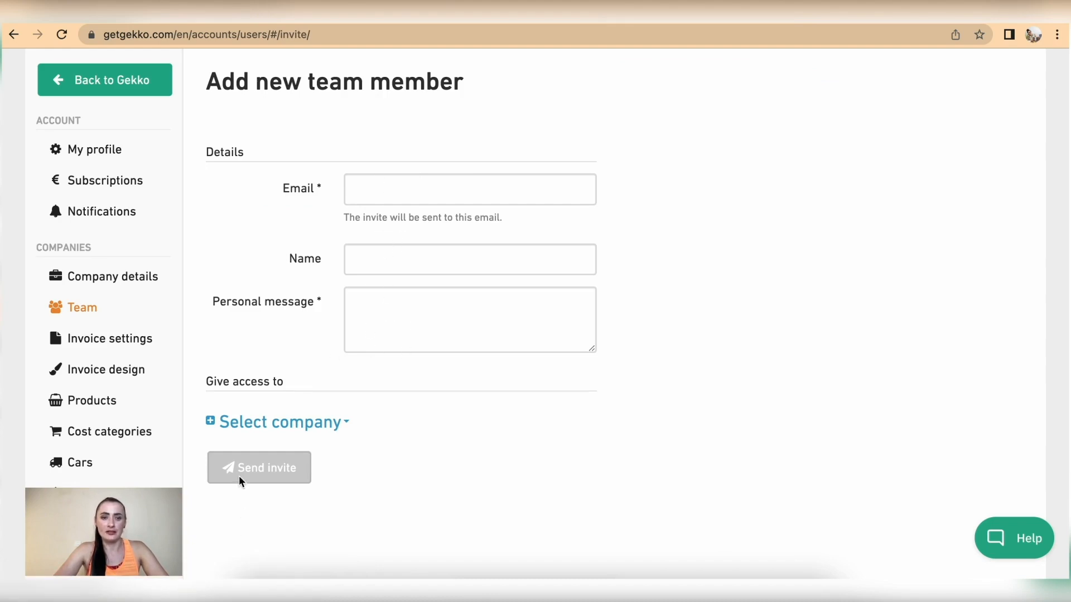
pyautogui.click(330, 428)
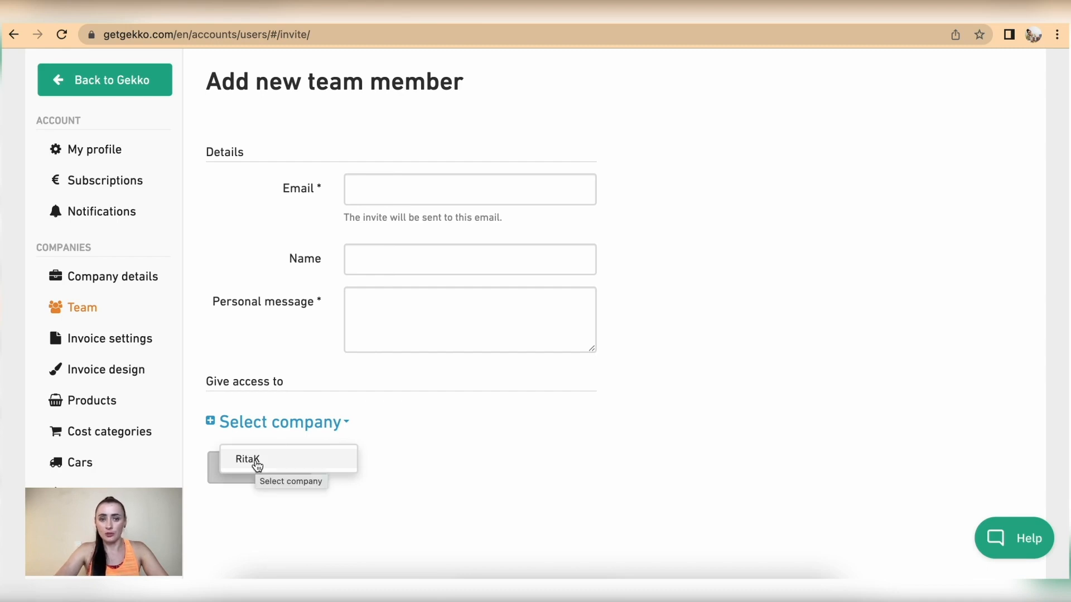
pyautogui.click(422, 445)
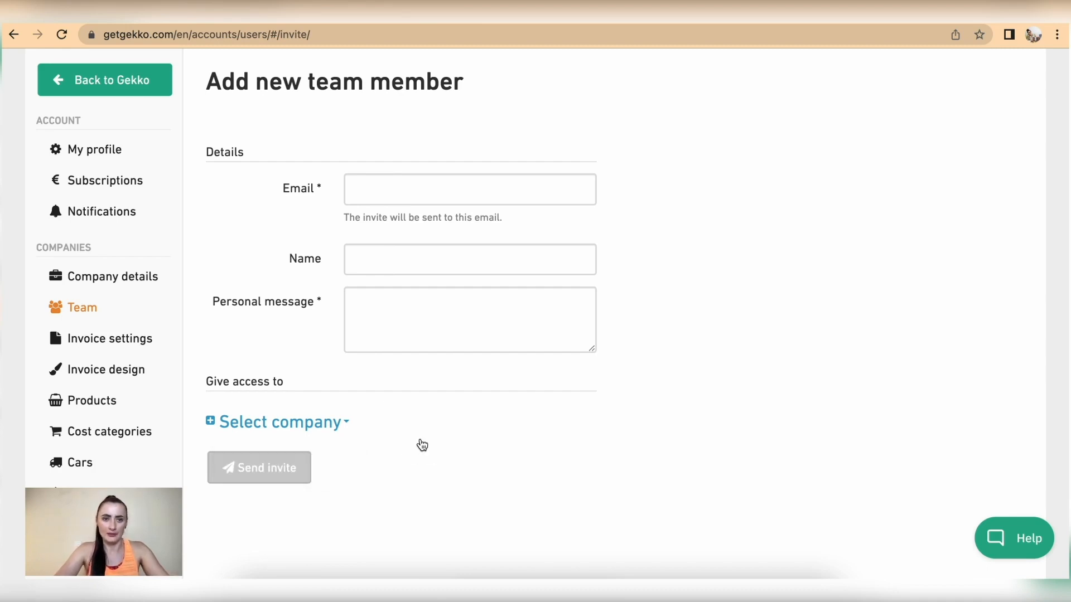
pyautogui.click(108, 343)
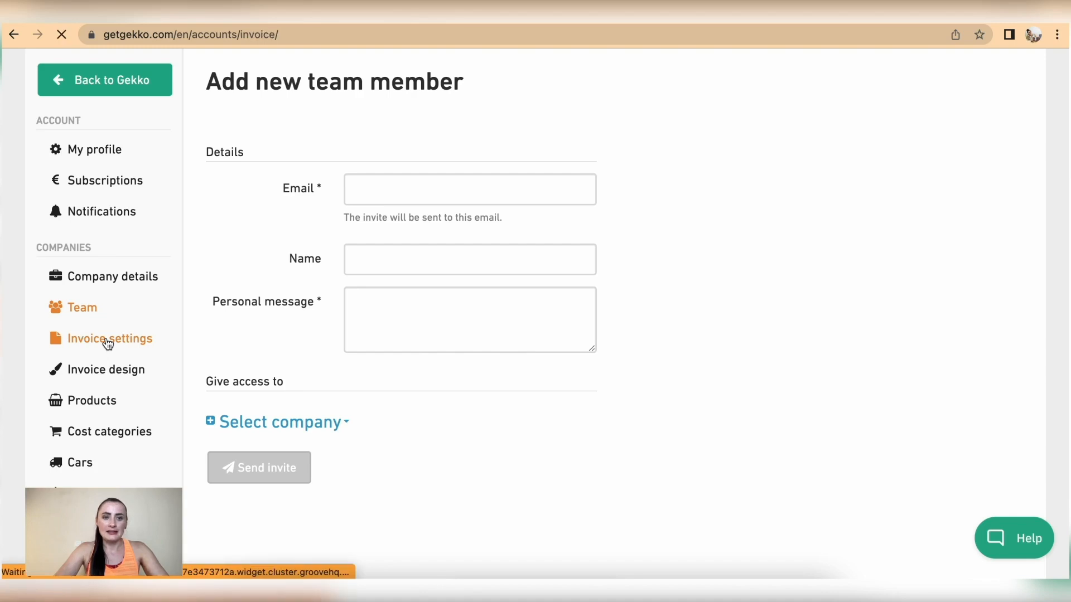
# Switch off 'Send me a copy' for invoices
pyautogui.scroll(-2, 416, 259)
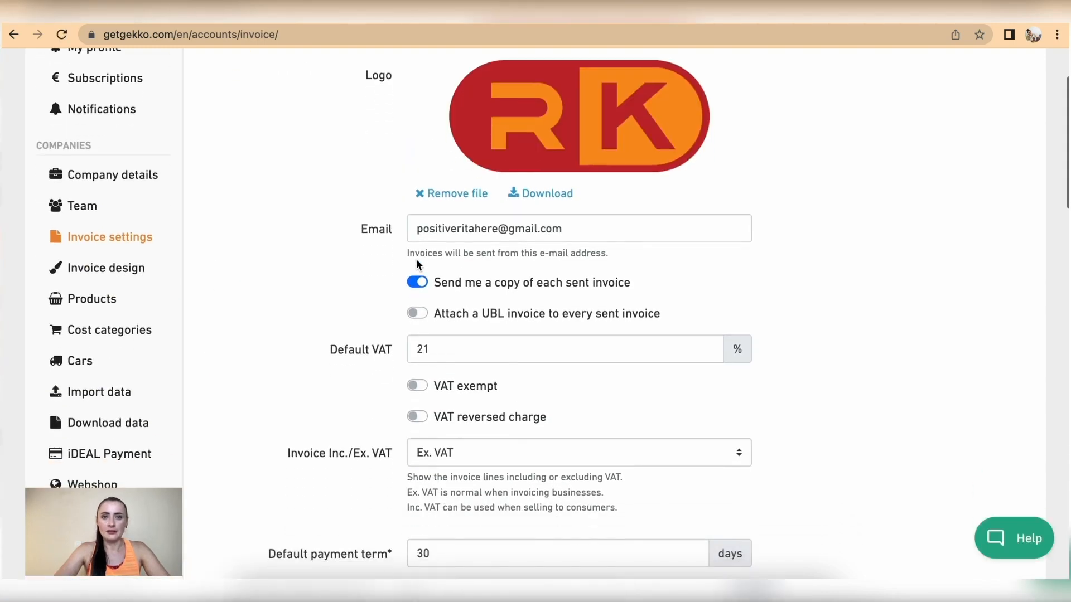
pyautogui.scroll(3, 490, 119)
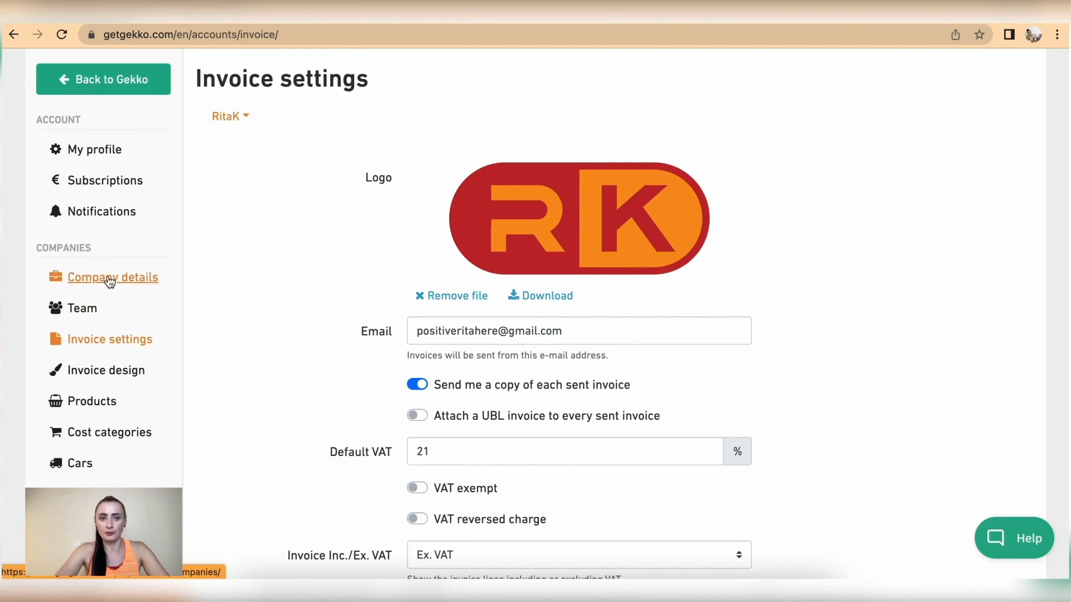
pyautogui.scroll(-3, 357, 321)
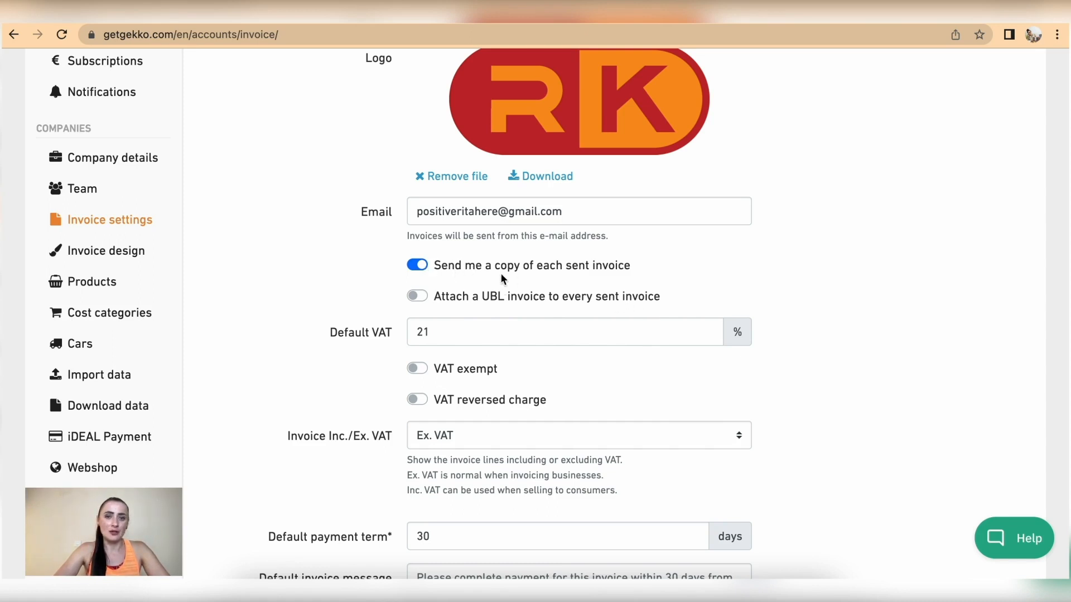
pyautogui.click(416, 266)
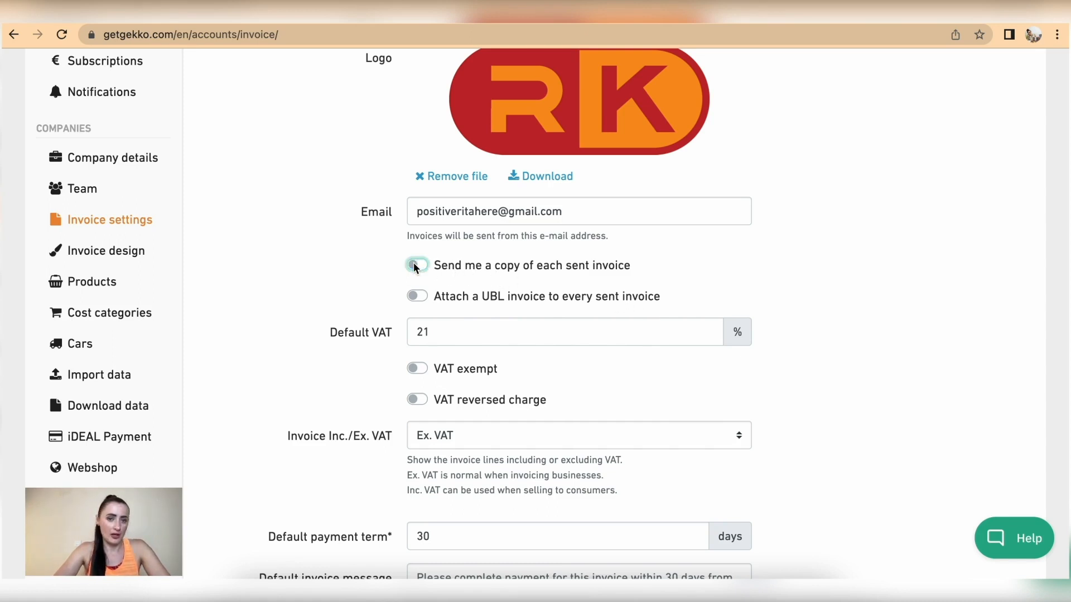
pyautogui.scroll(-2, 506, 334)
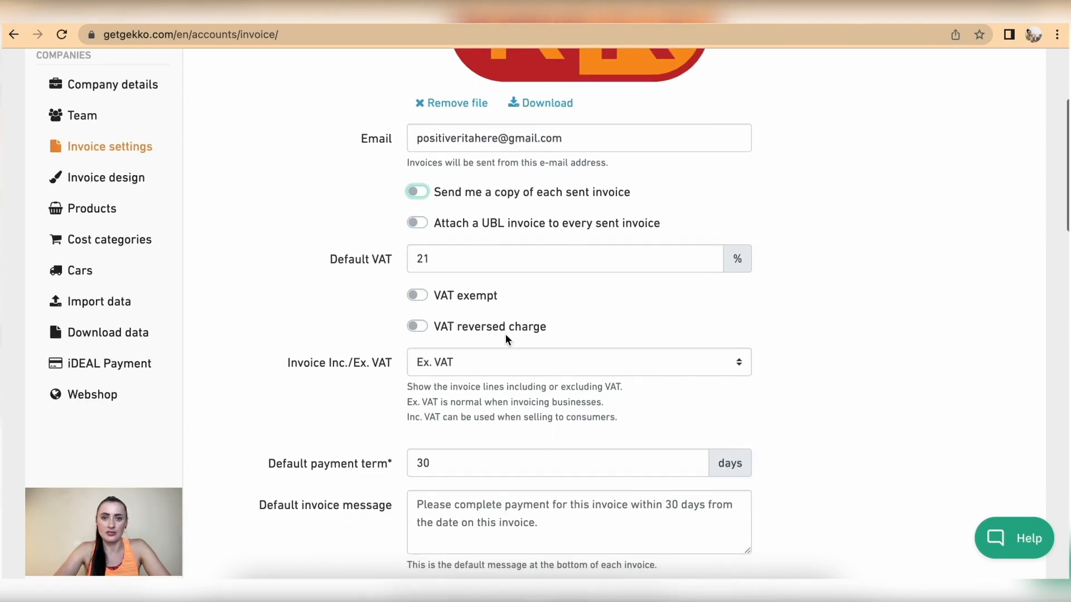
pyautogui.scroll(-1, 505, 340)
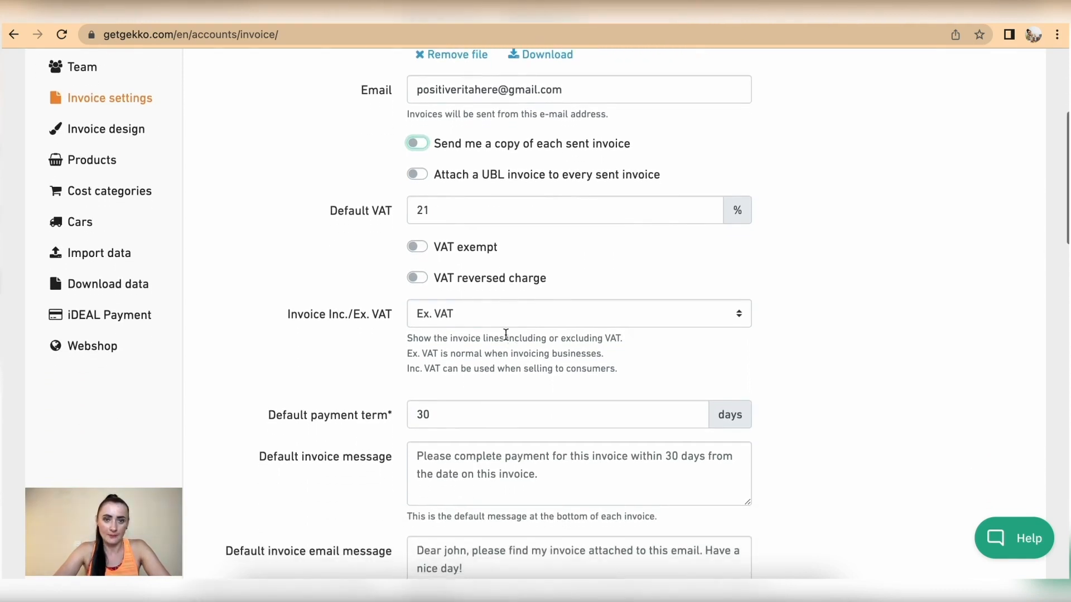
# Change Default VAT to 20, turn on VAT exempt, and keep invoice lines Ex. VAT
pyautogui.click(466, 210)
pyautogui.press('BackSpace')
pyautogui.write('0')
pyautogui.click(651, 249)
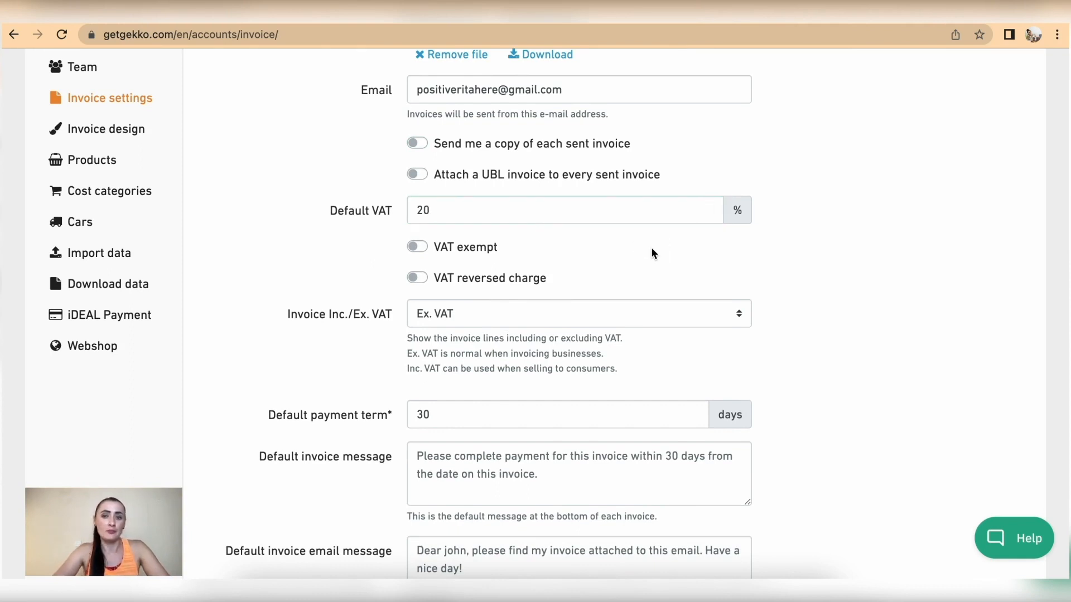
pyautogui.click(424, 249)
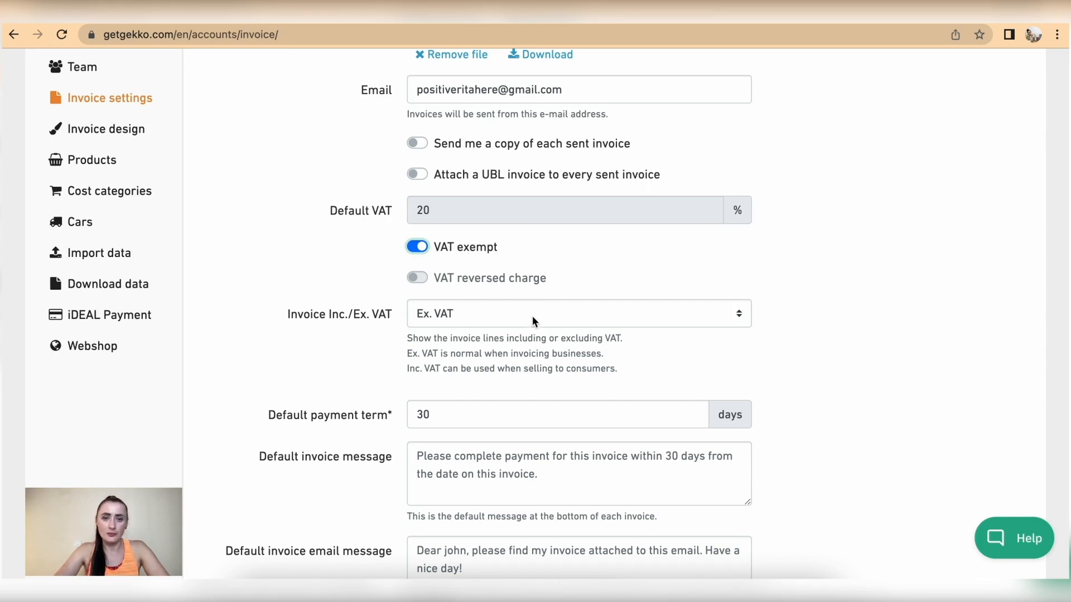
pyautogui.scroll(-2, 531, 315)
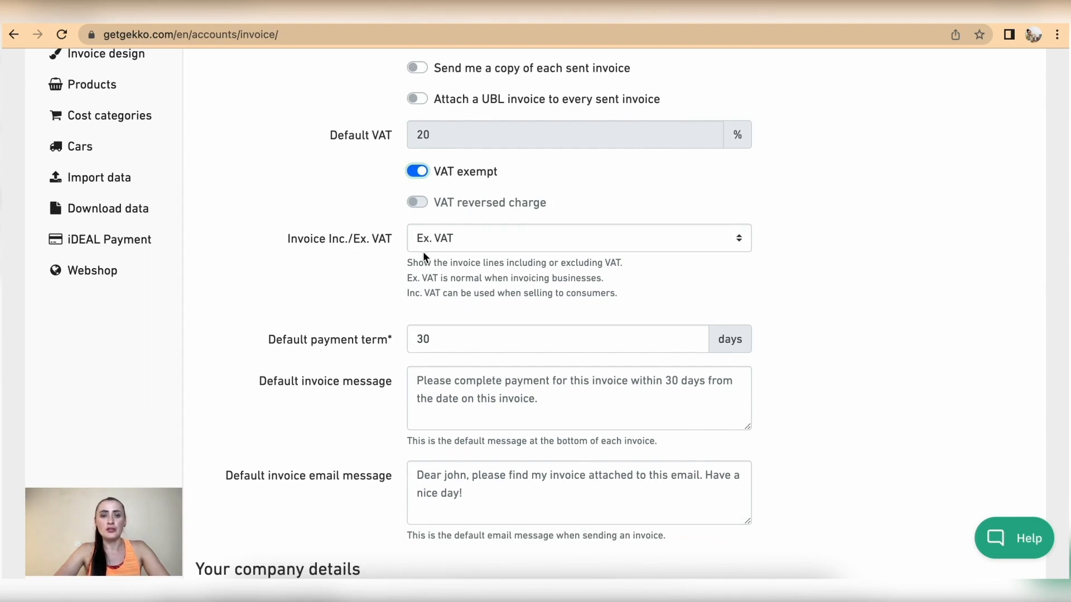
pyautogui.click(471, 245)
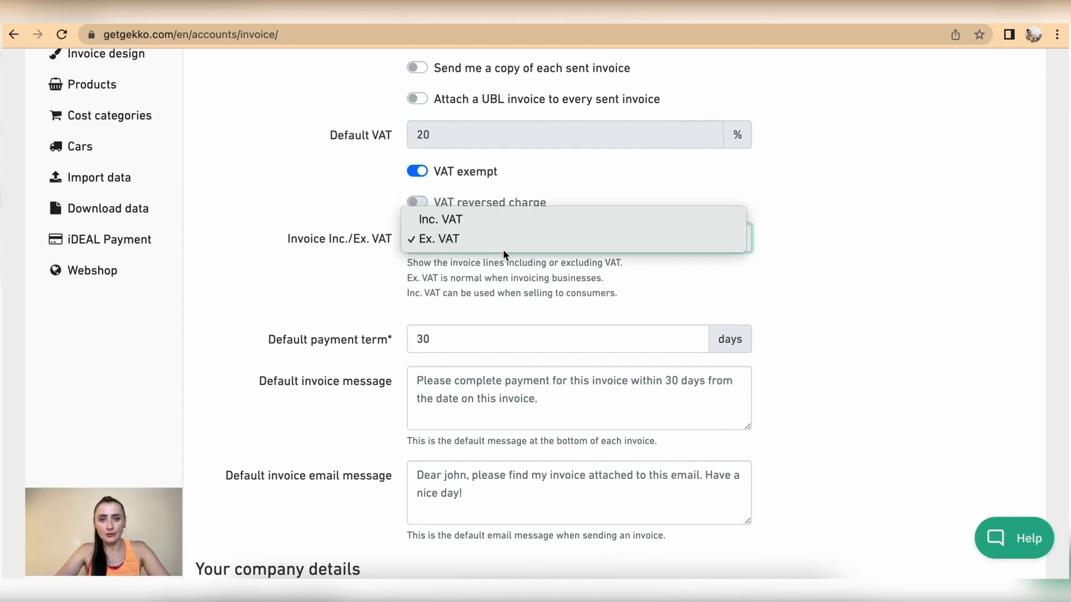
pyautogui.click(495, 240)
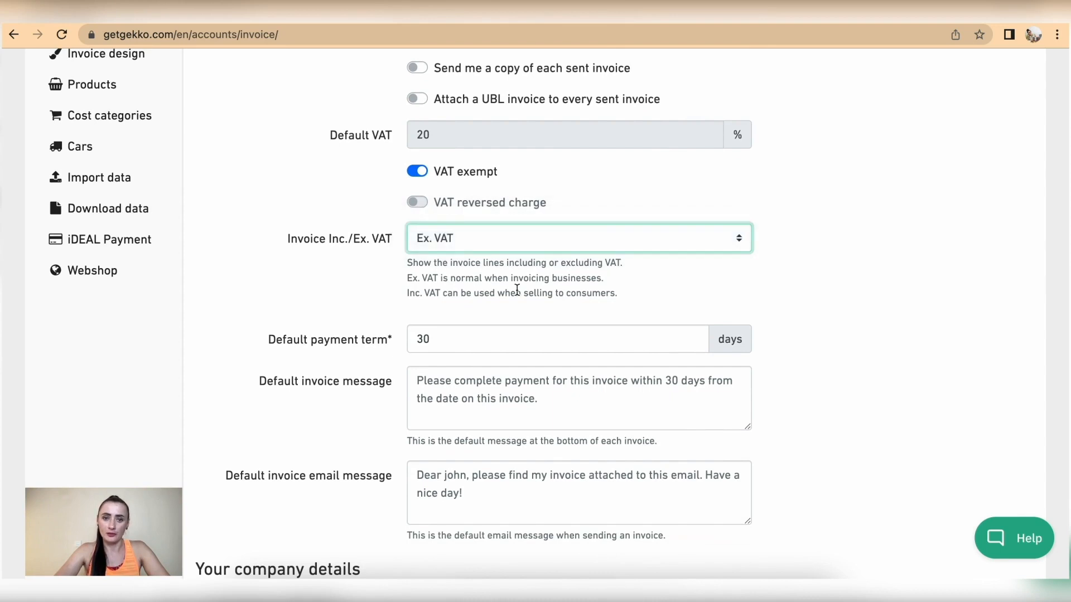
pyautogui.scroll(-3, 517, 287)
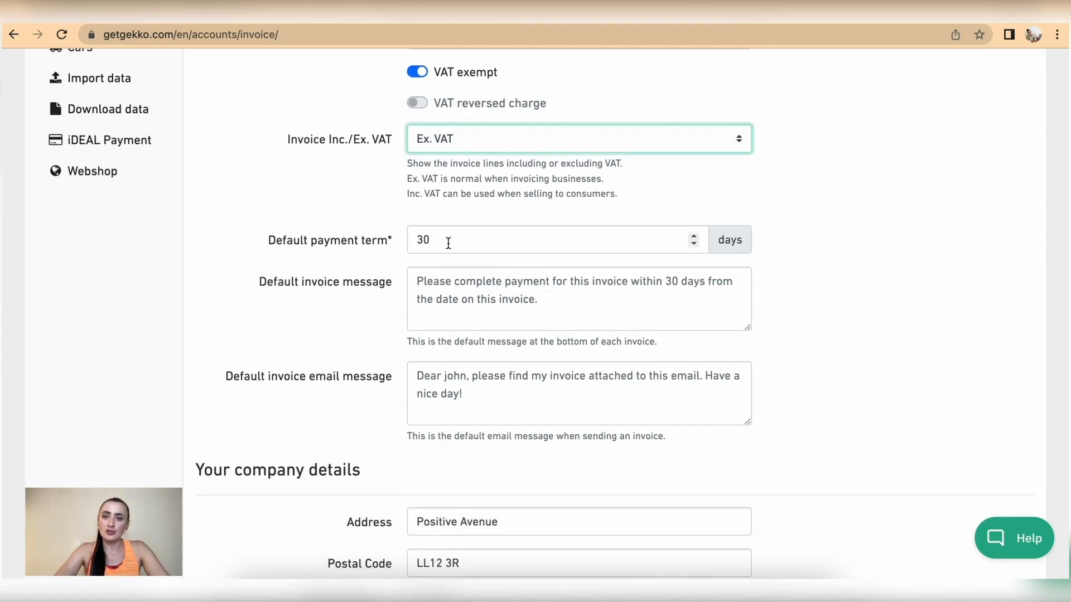
# Edit the 30-day payment term value
pyautogui.doubleClick(448, 240)
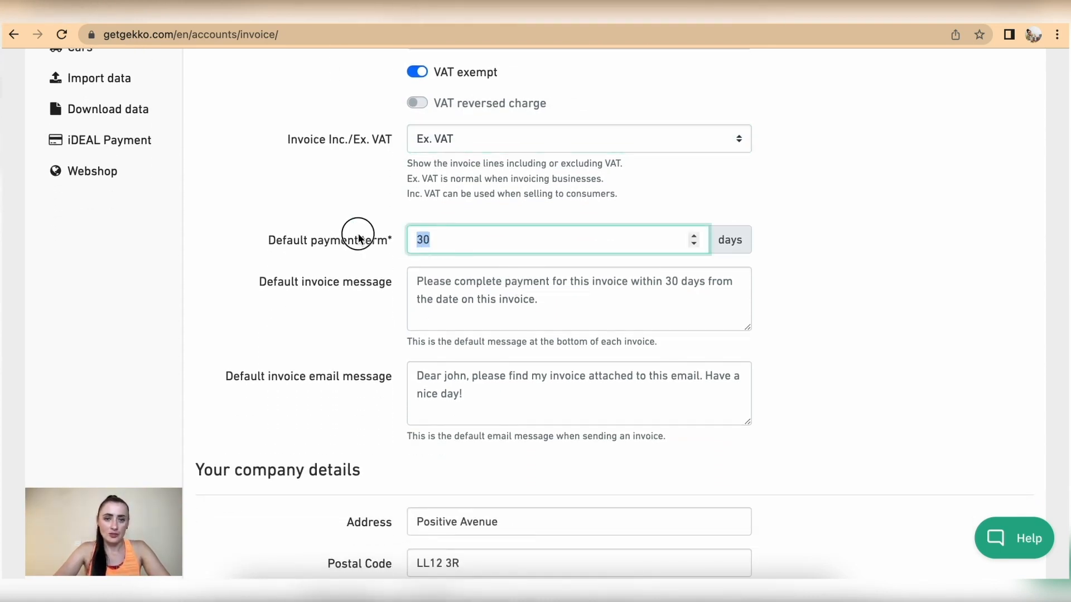
pyautogui.write('0')
pyautogui.click(855, 296)
pyautogui.scroll(-2, 855, 296)
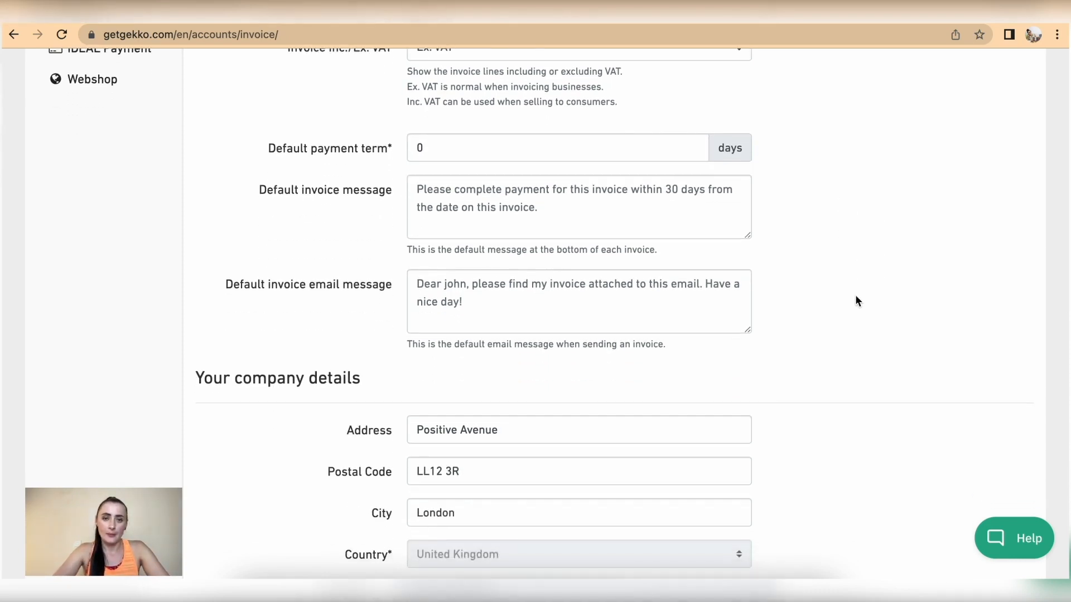
pyautogui.doubleClick(417, 147)
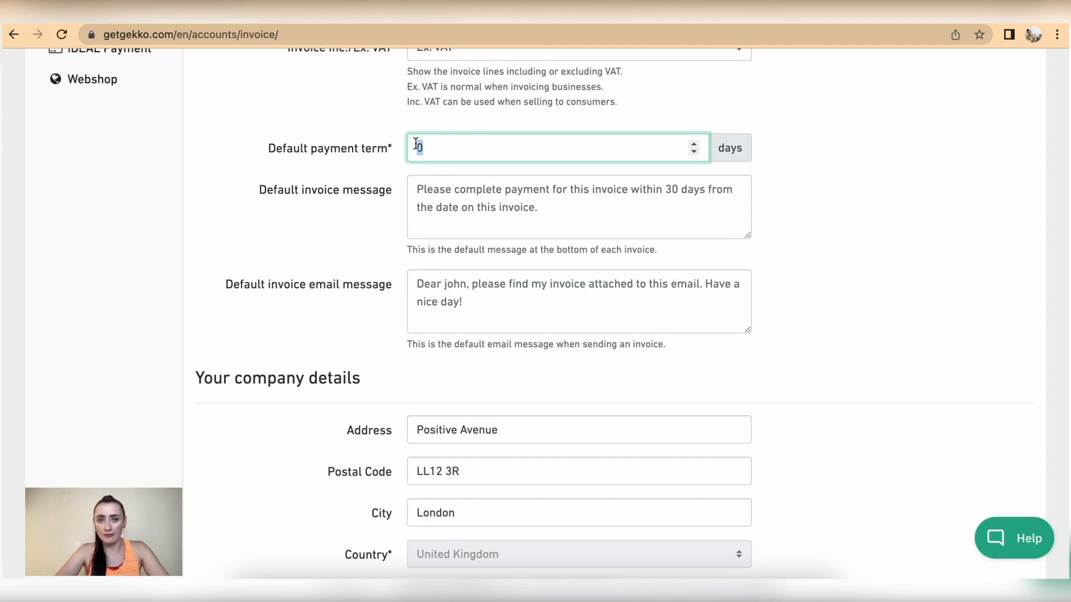
# Write the default invoice message: 'Dear Customer, Please find the attached invoice. Kind regards,' plus the signature
pyautogui.click(428, 211)
pyautogui.hotkey('ctrl', 'a')
pyautogui.write('De')
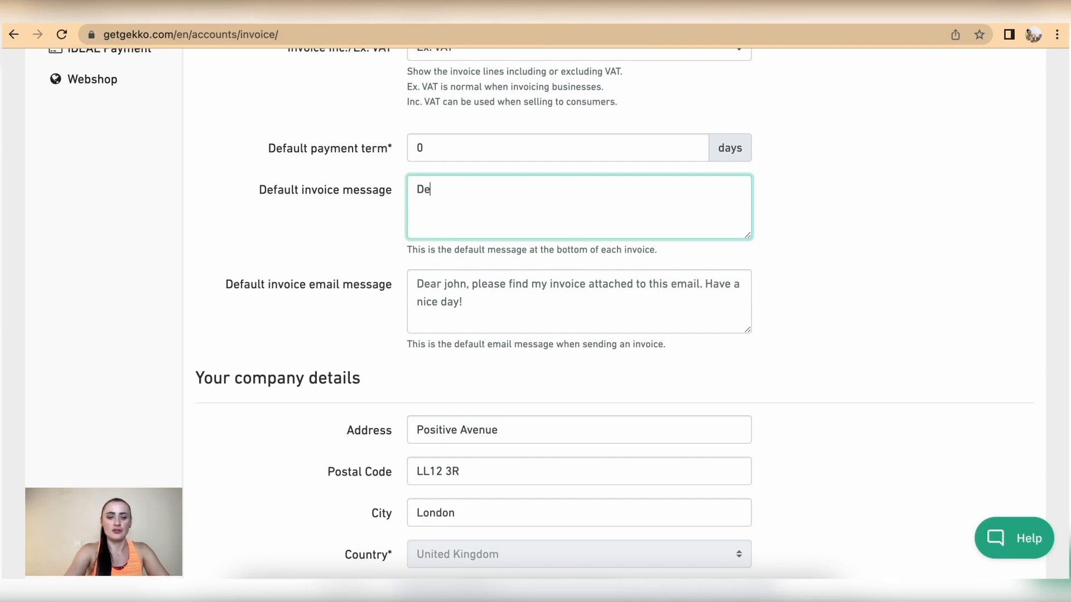
pyautogui.write('ar Customer,')
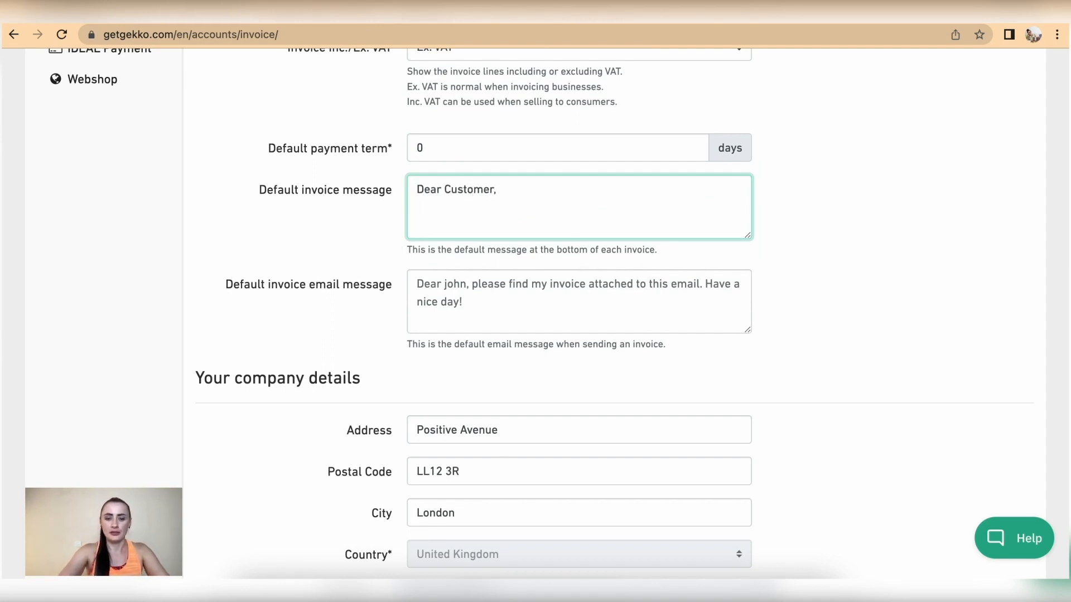
pyautogui.press('Return')
pyautogui.press('Return')
pyautogui.write('Please fi')
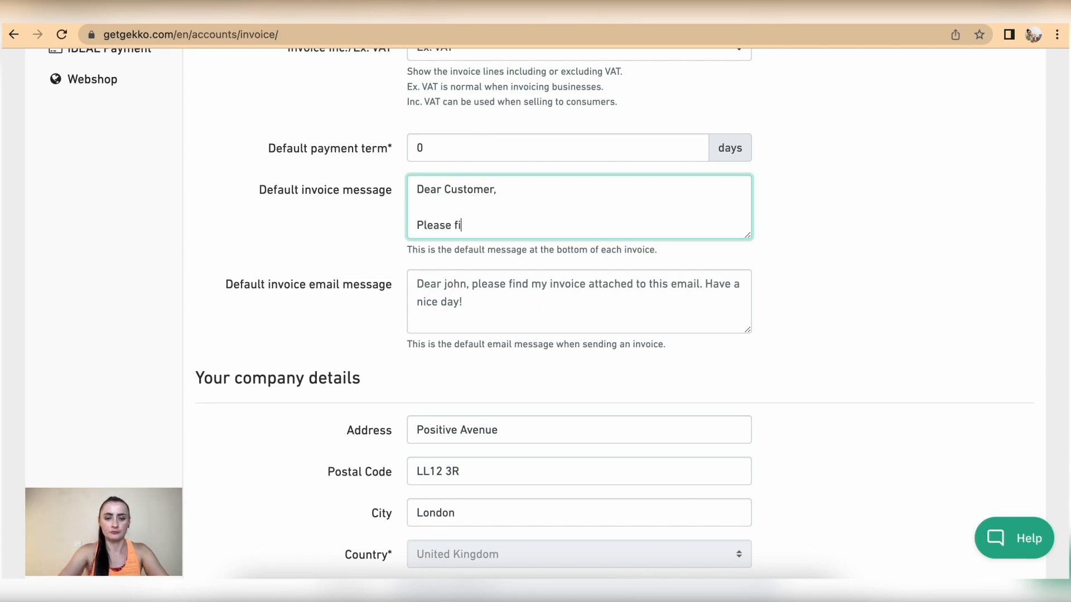
pyautogui.write('nd the attache')
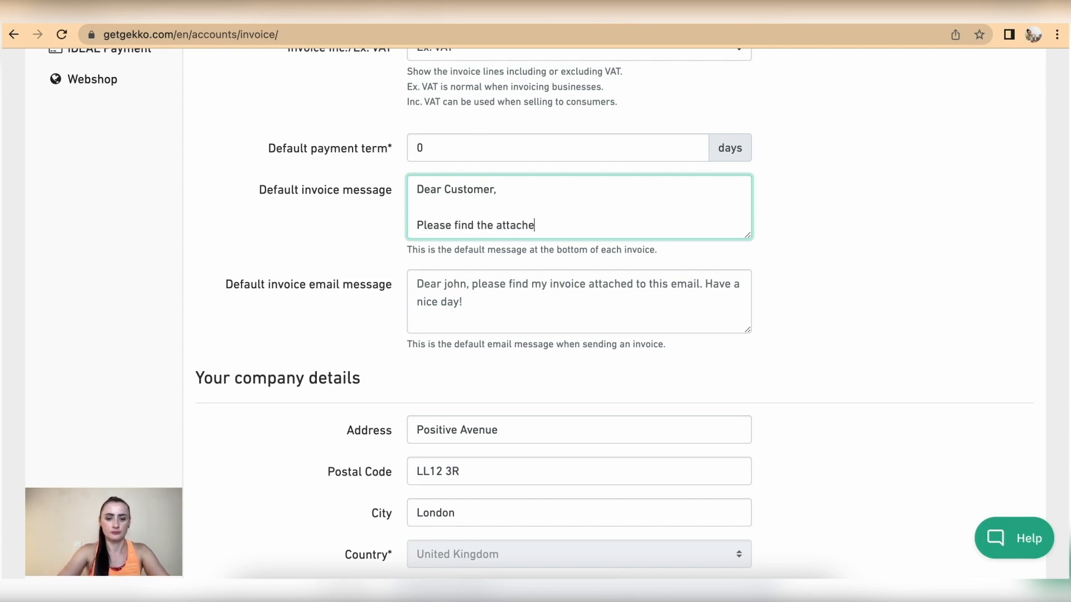
pyautogui.write('d invoice.')
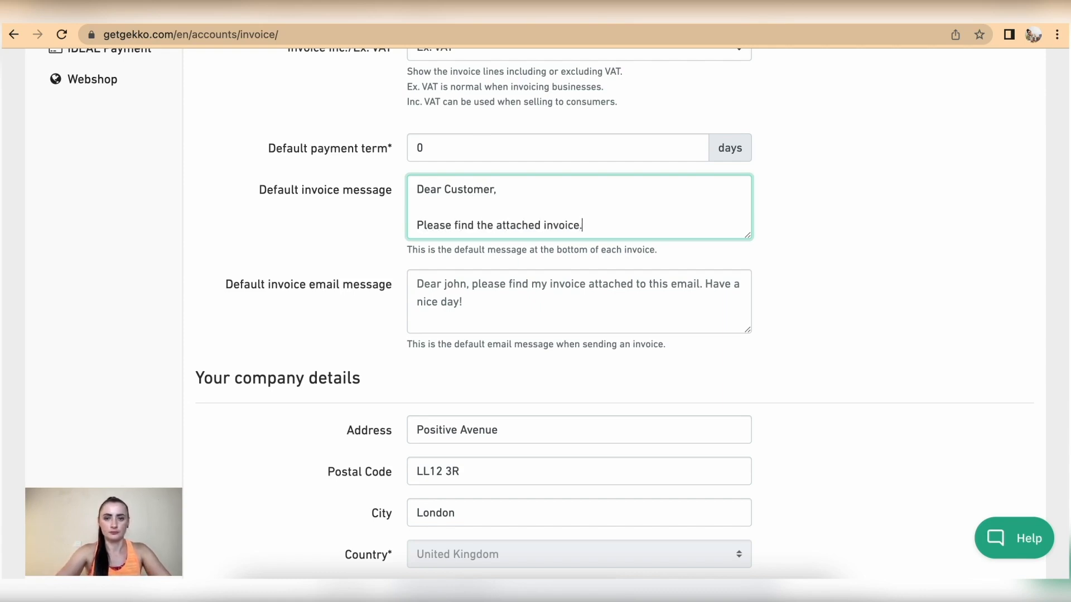
pyautogui.press('Return')
pyautogui.press('Return')
pyautogui.write('Kind regard')
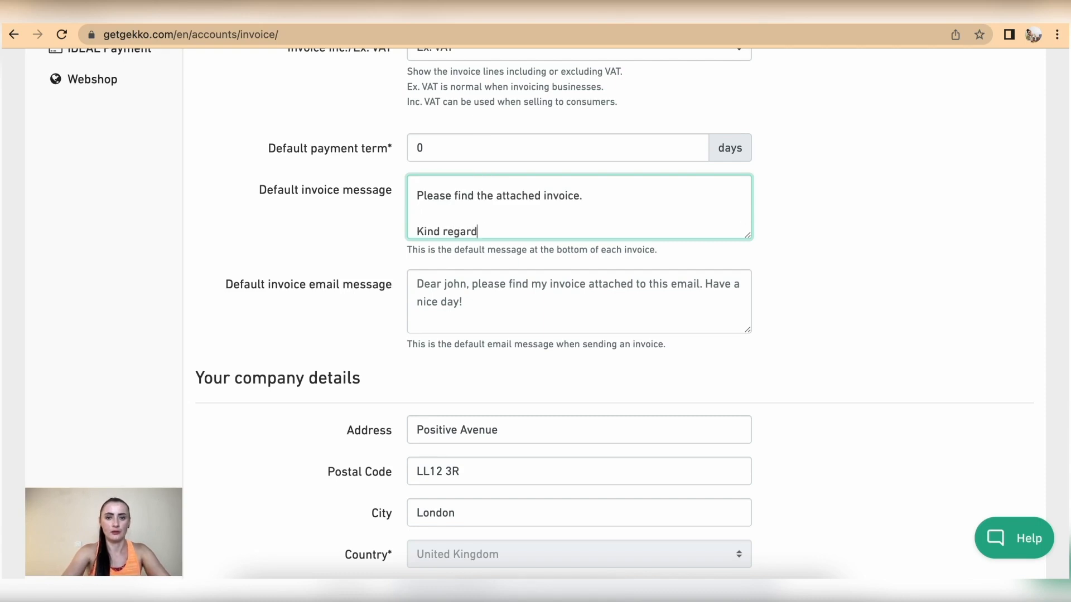
pyautogui.write('s,')
pyautogui.press('Return')
pyautogui.write('RitaK')
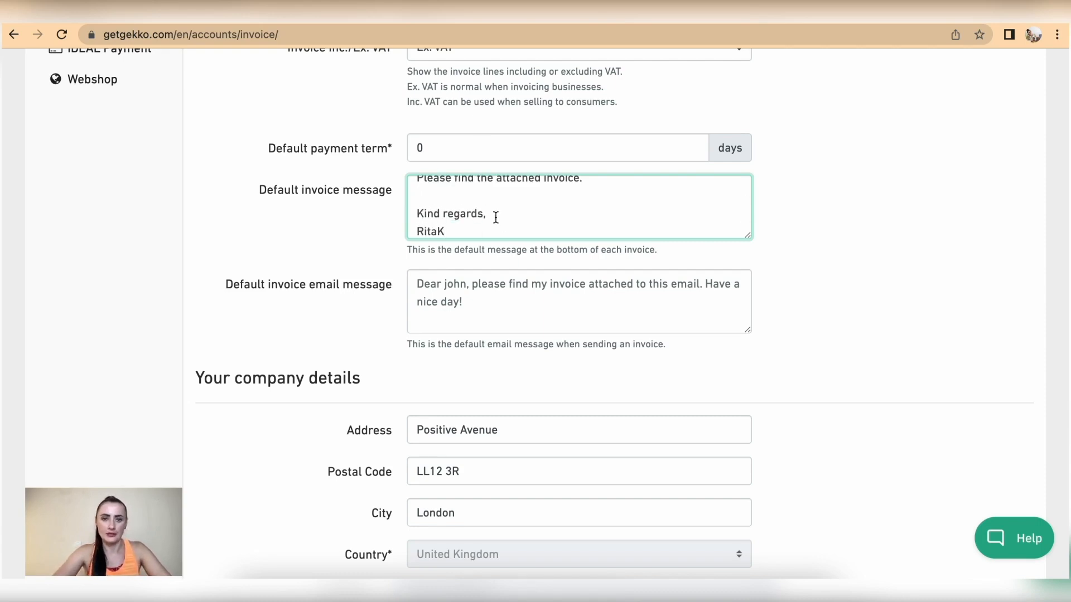
pyautogui.scroll(5, 494, 216)
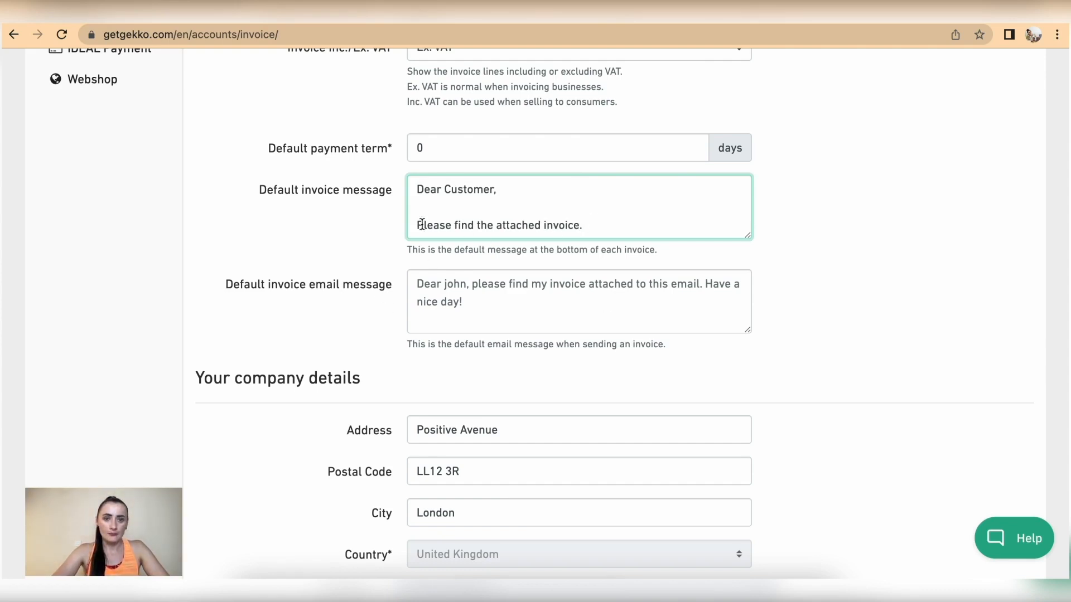
# Copy that message into the Default invoice email message
pyautogui.moveTo(417, 189); pyautogui.dragTo(691, 265)
pyautogui.hotkey('ctrl', 'c')
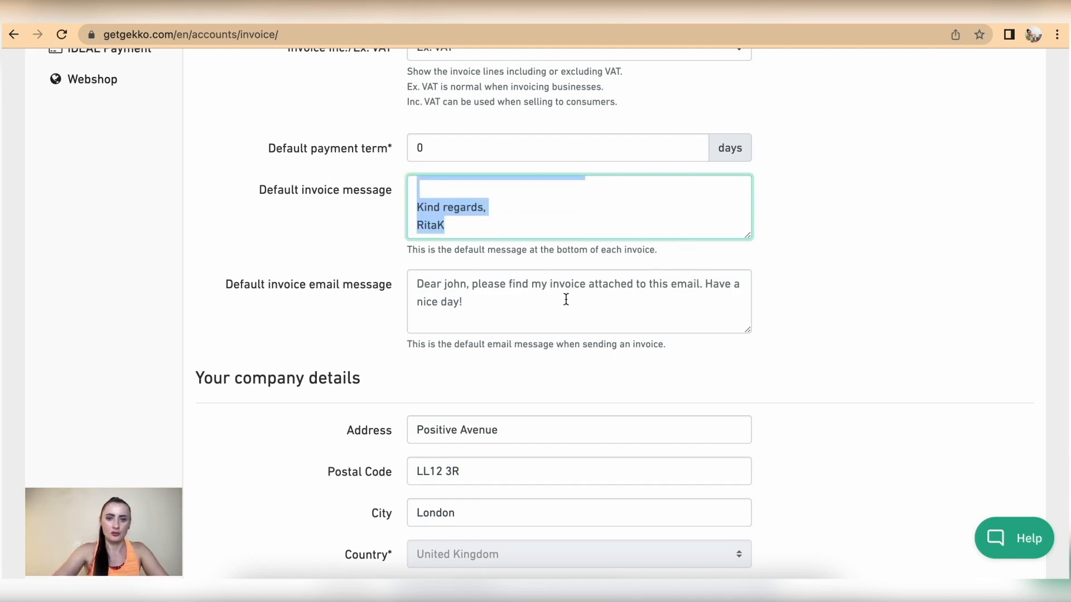
pyautogui.click(539, 301)
pyautogui.hotkey('ctrl', 'v')
pyautogui.scroll(1, 517, 222)
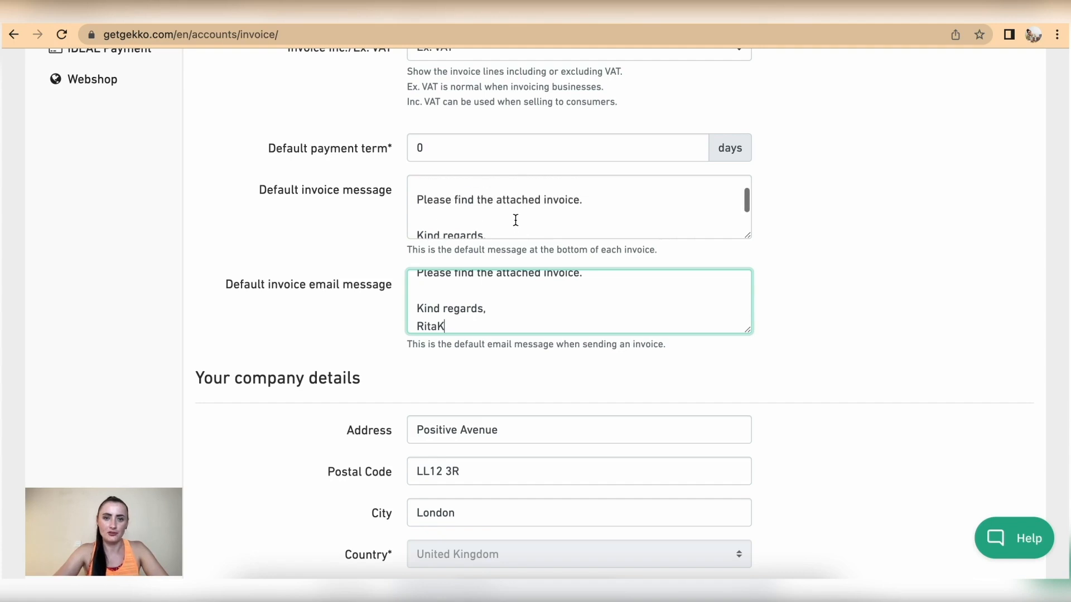
pyautogui.scroll(-1, 512, 210)
# Replace the invoice message with 'Thank you for your business.' and 'Please transfer money to:'
pyautogui.moveTo(467, 225); pyautogui.dragTo(361, 144)
pyautogui.write('Thank y')
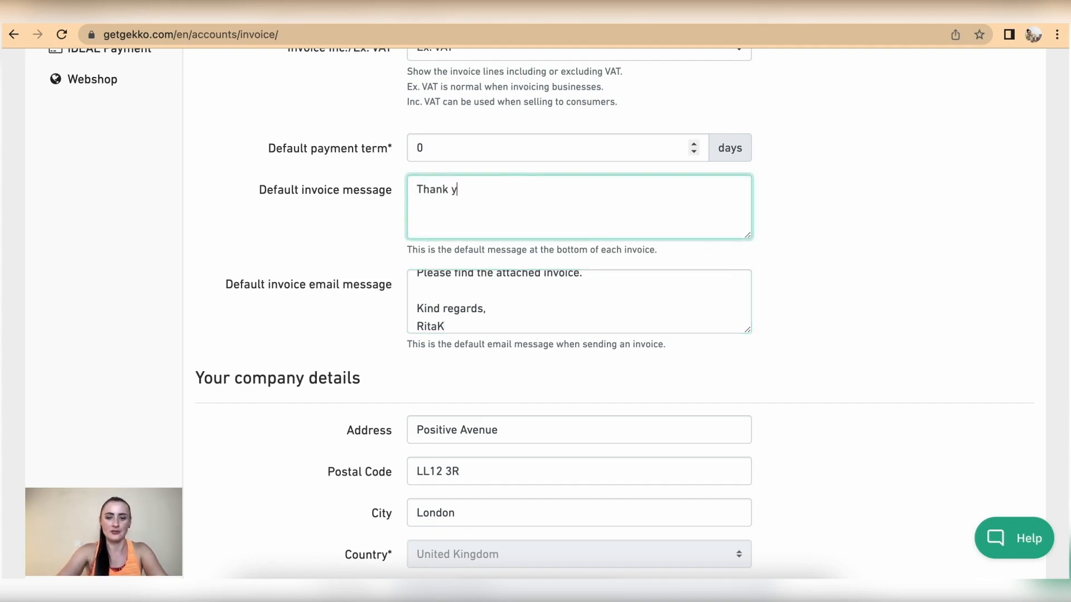
pyautogui.write('ou for your bus')
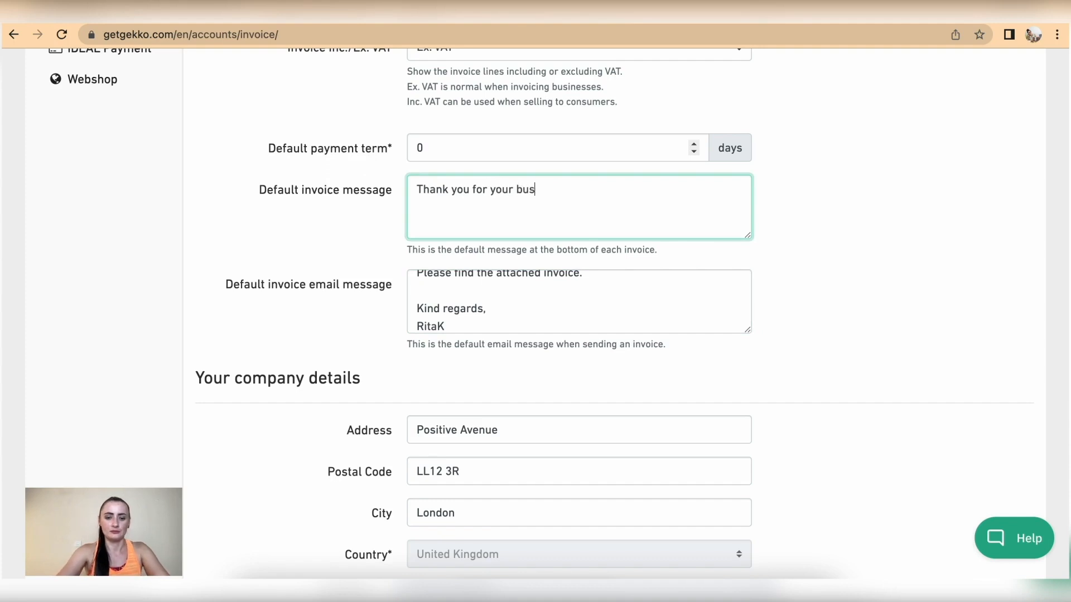
pyautogui.write('iness.')
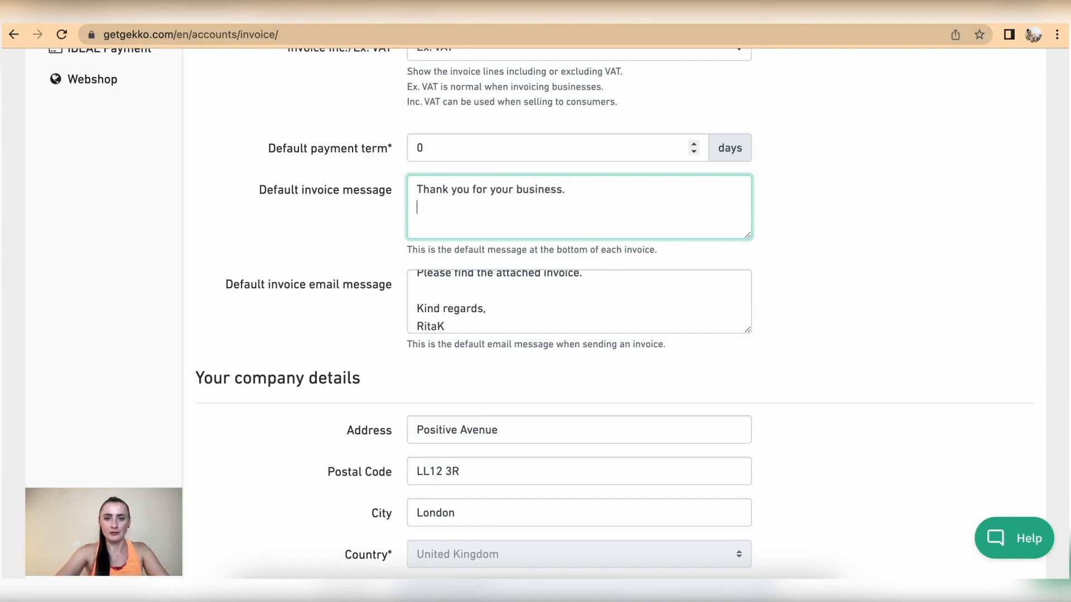
pyautogui.press('Return')
pyautogui.write('Please ')
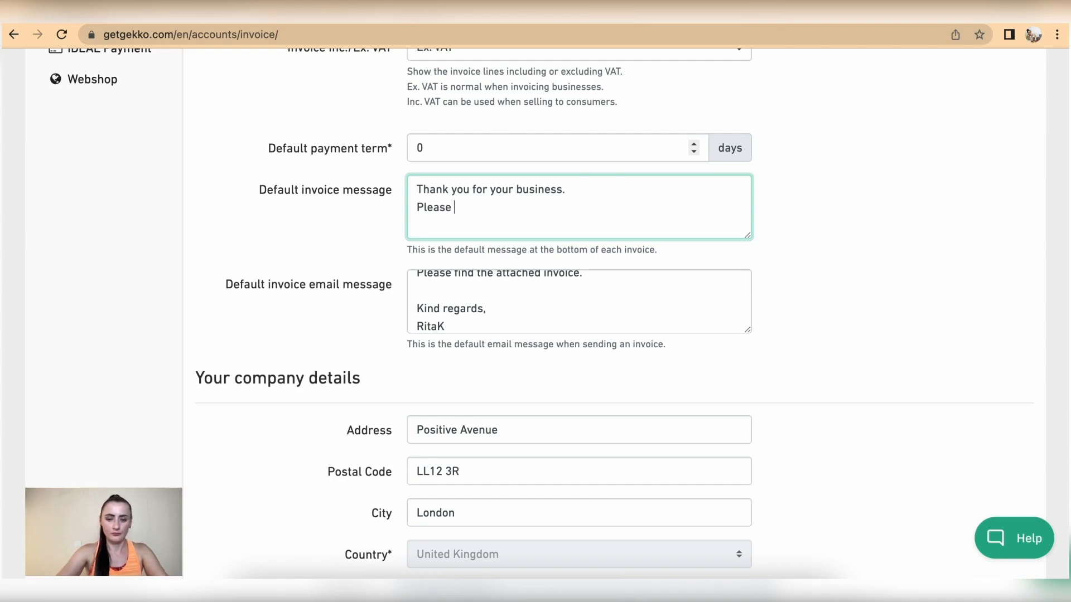
pyautogui.write('transfer ')
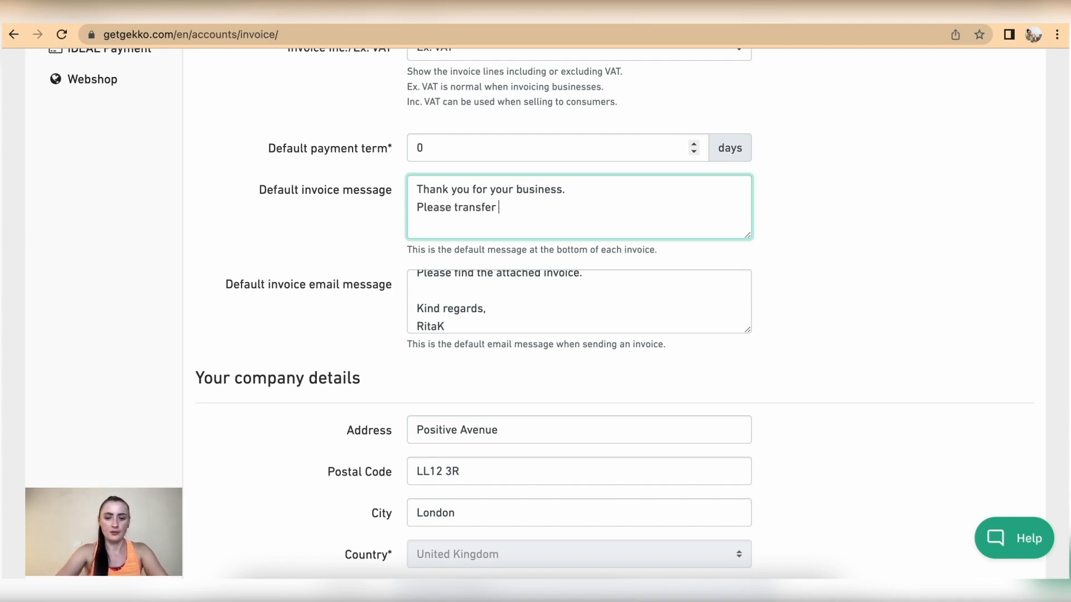
pyautogui.write('money to')
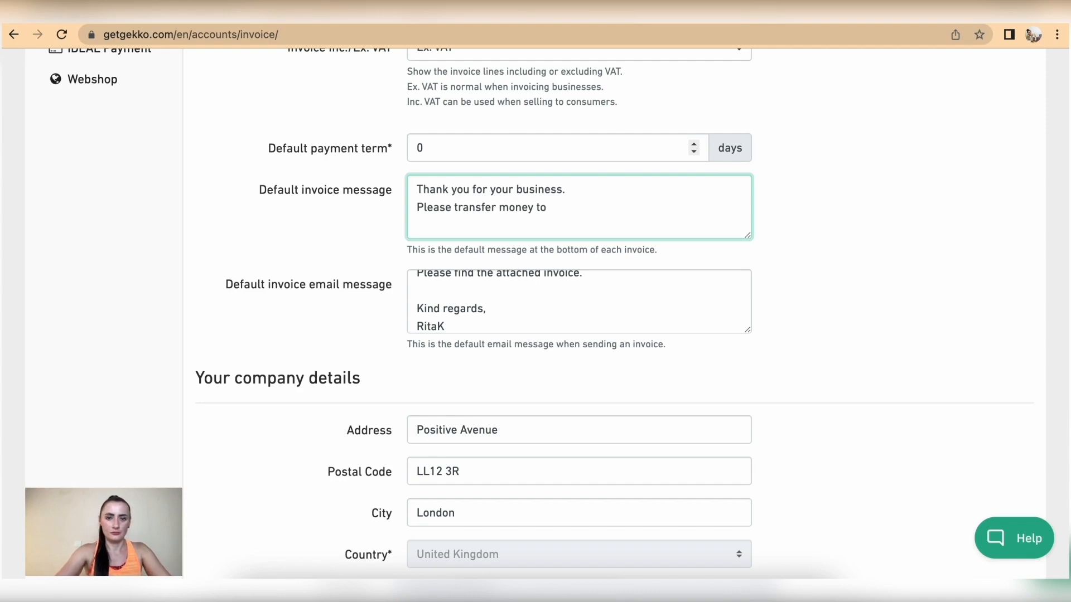
pyautogui.press('BackSpace')
pyautogui.write(':')
# Add the bank name, account number and sort code lines to the invoice message
pyautogui.press('Return')
pyautogui.write('Bank: Ri')
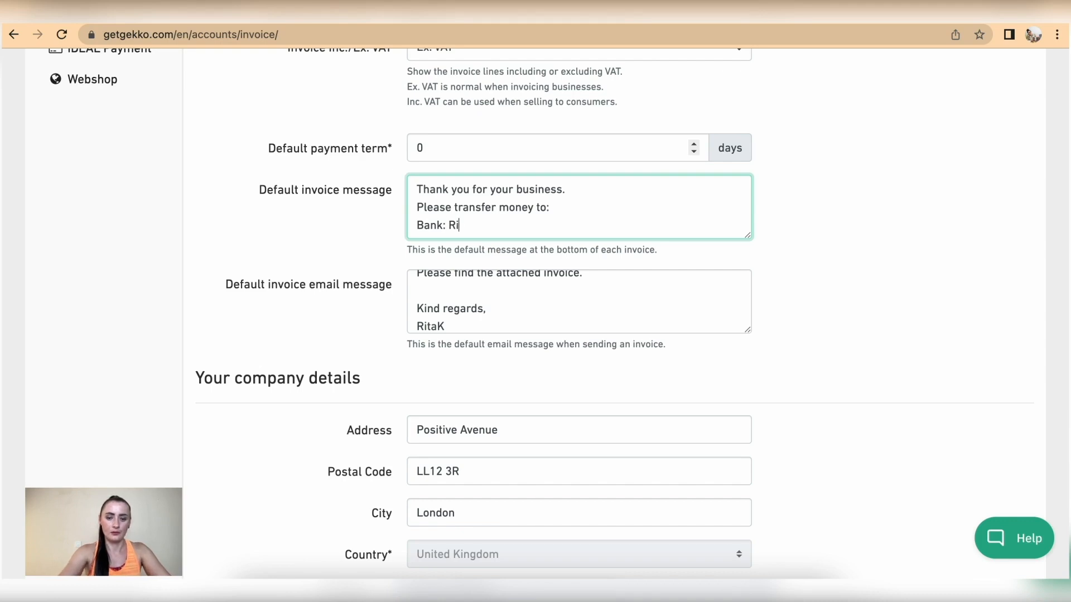
pyautogui.write("ta's Bank")
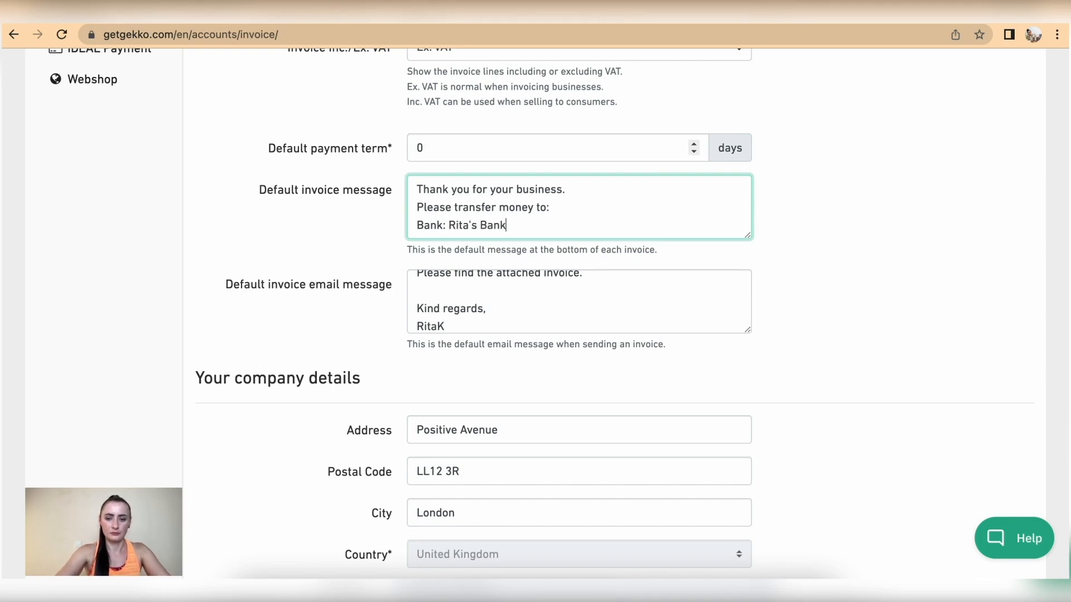
pyautogui.press('Return')
pyautogui.write('Acc')
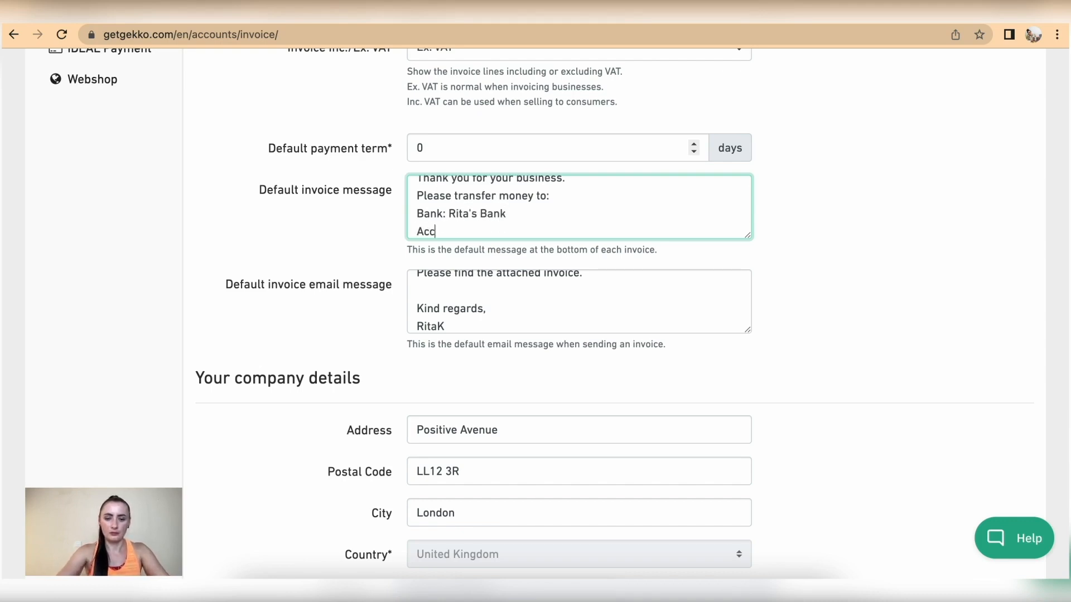
pyautogui.write('ount: ')
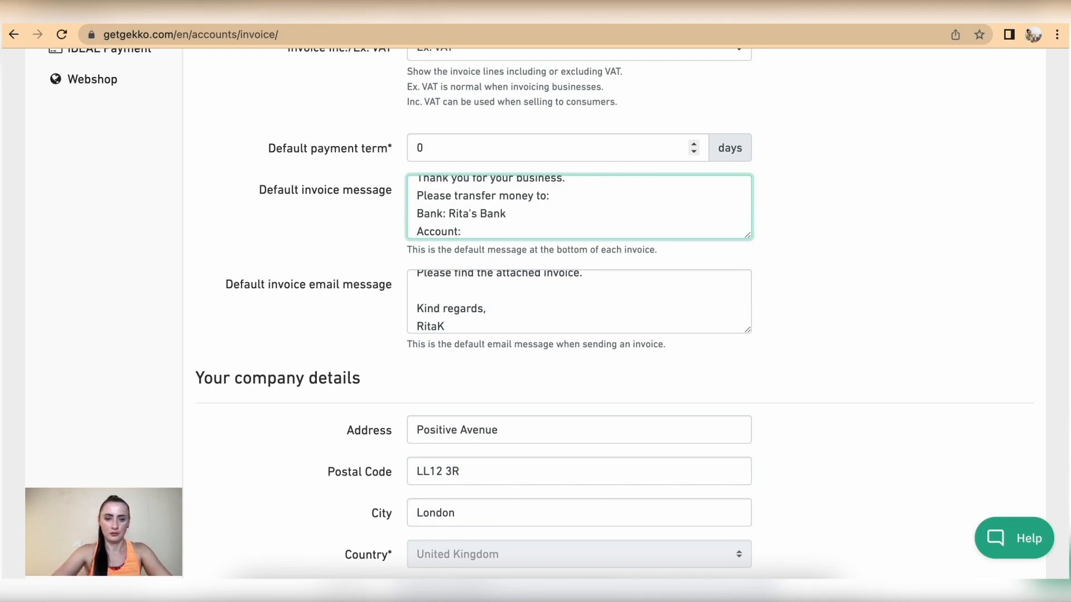
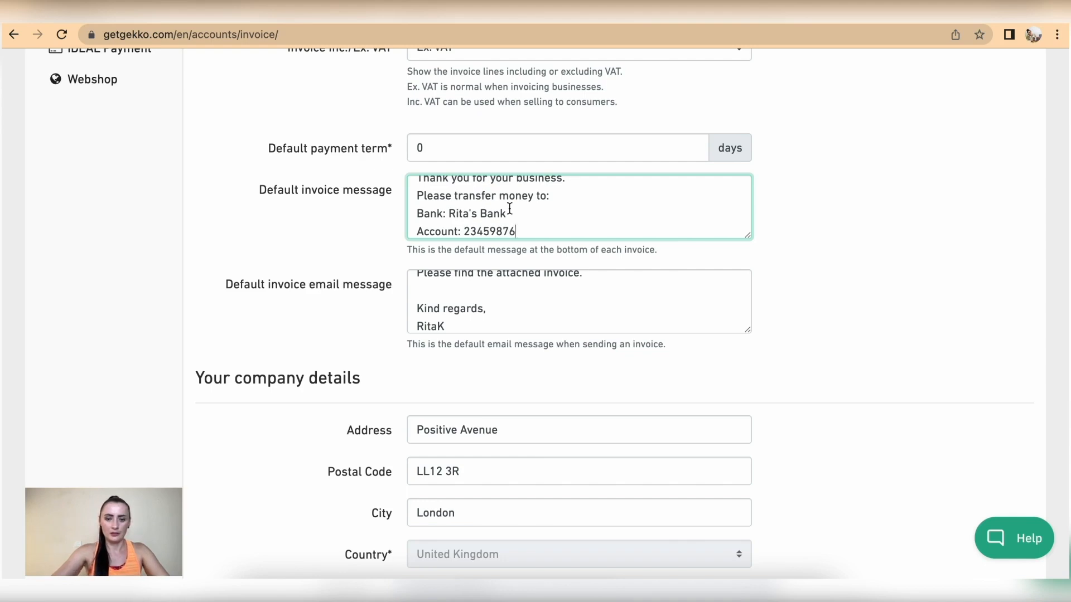
pyautogui.press('Return')
pyautogui.write('Sort code: ')
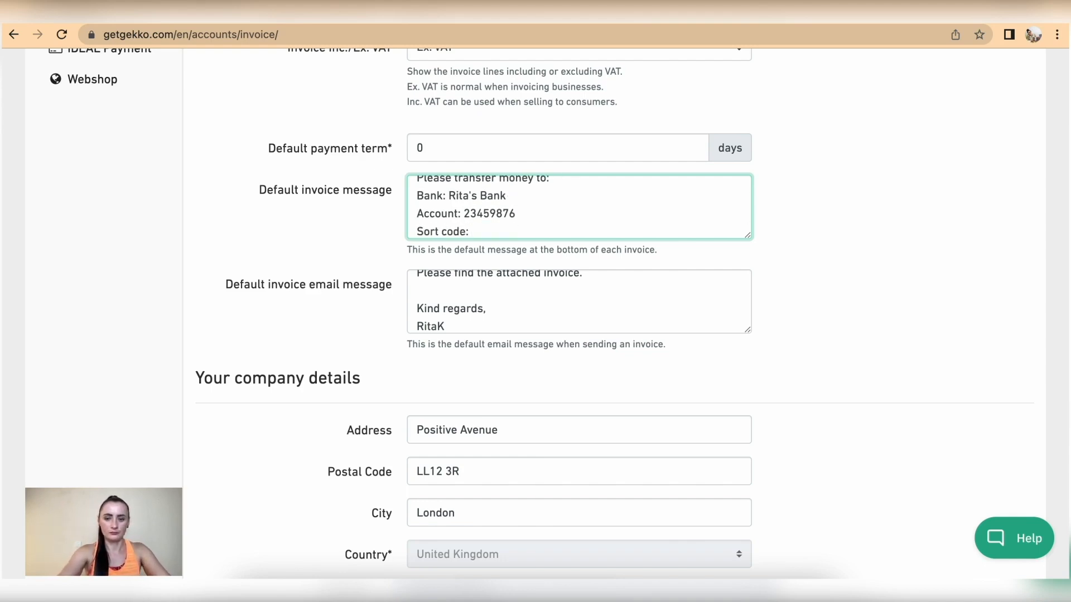
pyautogui.write('67-00-45')
pyautogui.scroll(-1, 579, 313)
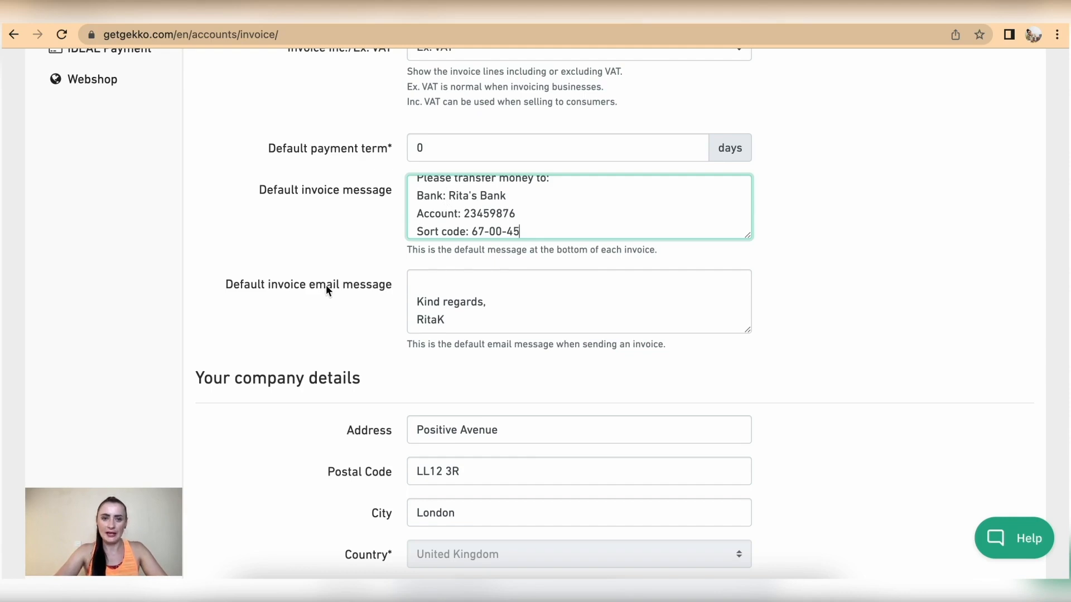
pyautogui.scroll(5, 479, 304)
# Finish editing the message and scroll through the remaining invoice settings
pyautogui.click(799, 395)
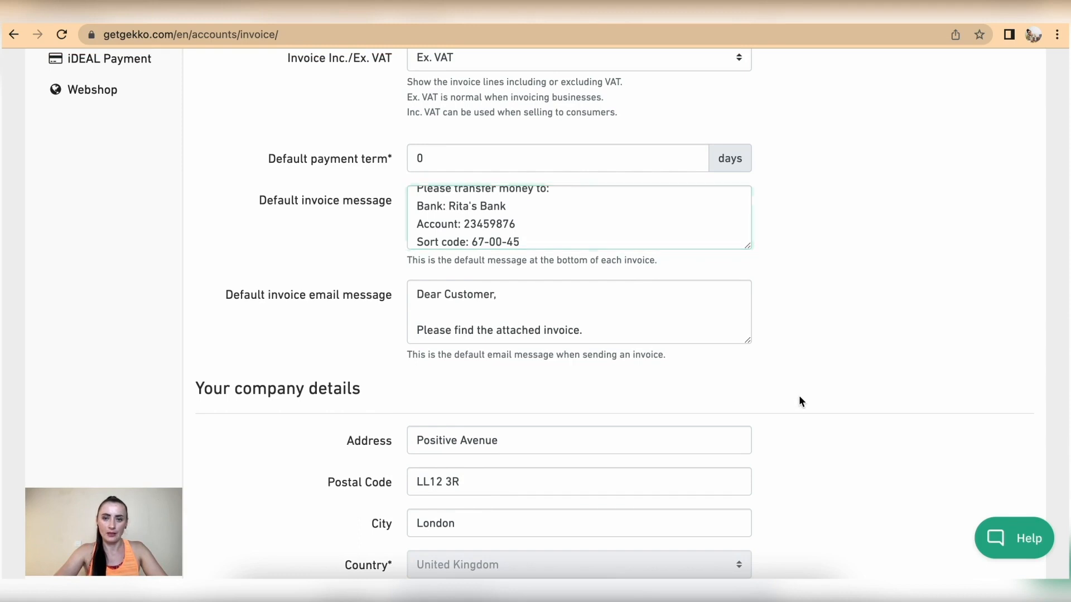
pyautogui.scroll(-4, 799, 395)
pyautogui.scroll(-1, 799, 401)
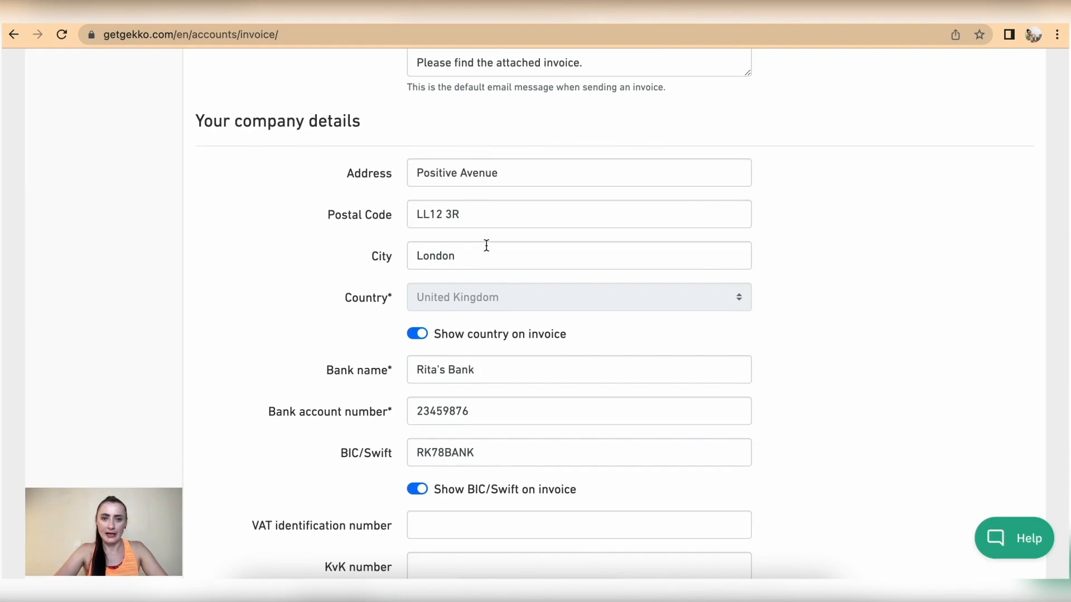
pyautogui.scroll(10, 486, 246)
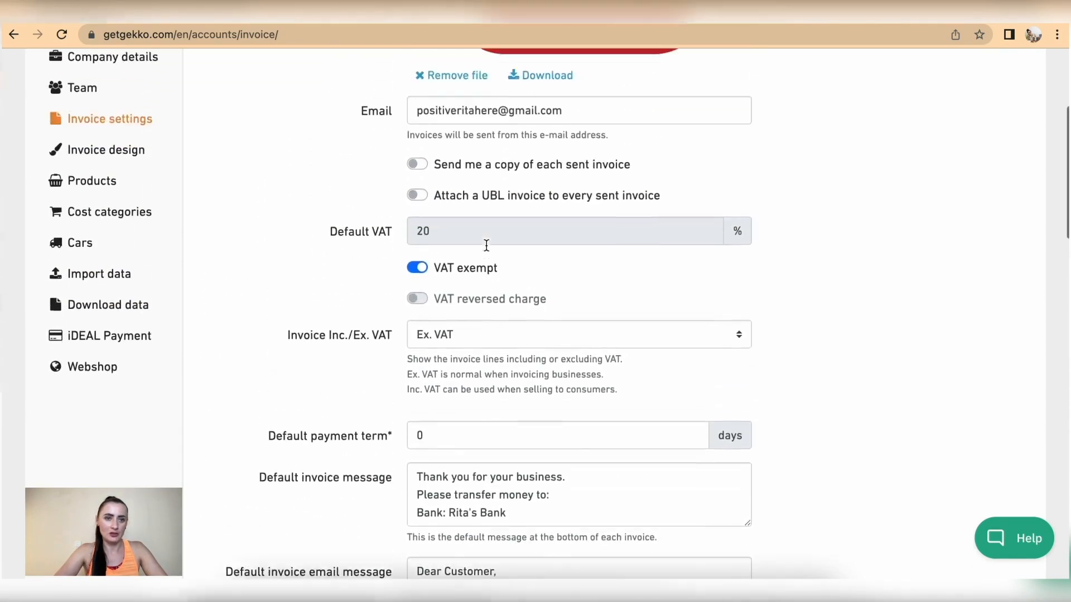
pyautogui.scroll(2, 487, 246)
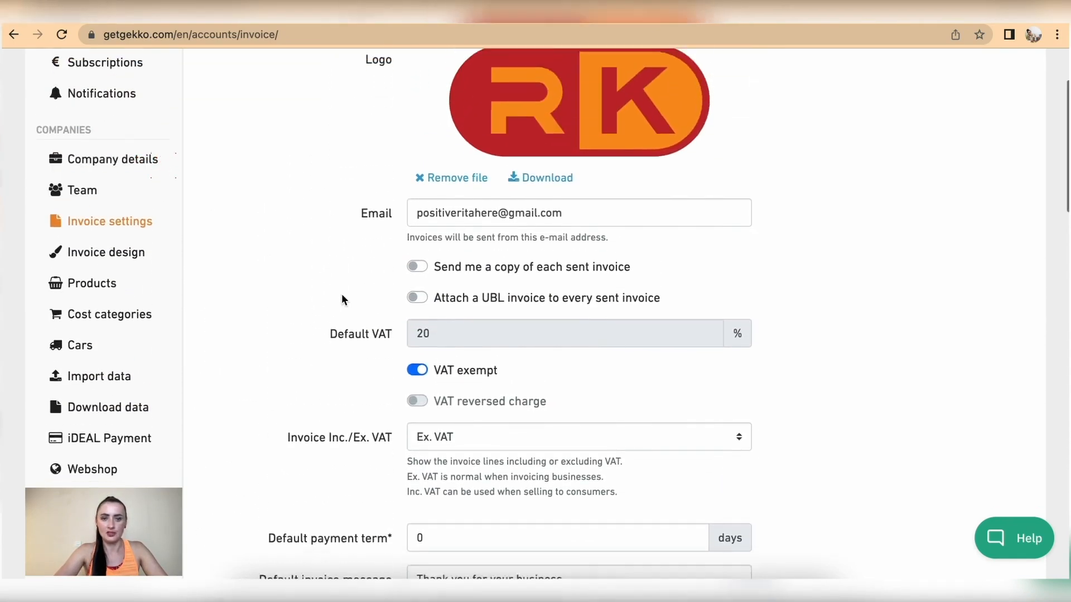
pyautogui.scroll(-10, 342, 296)
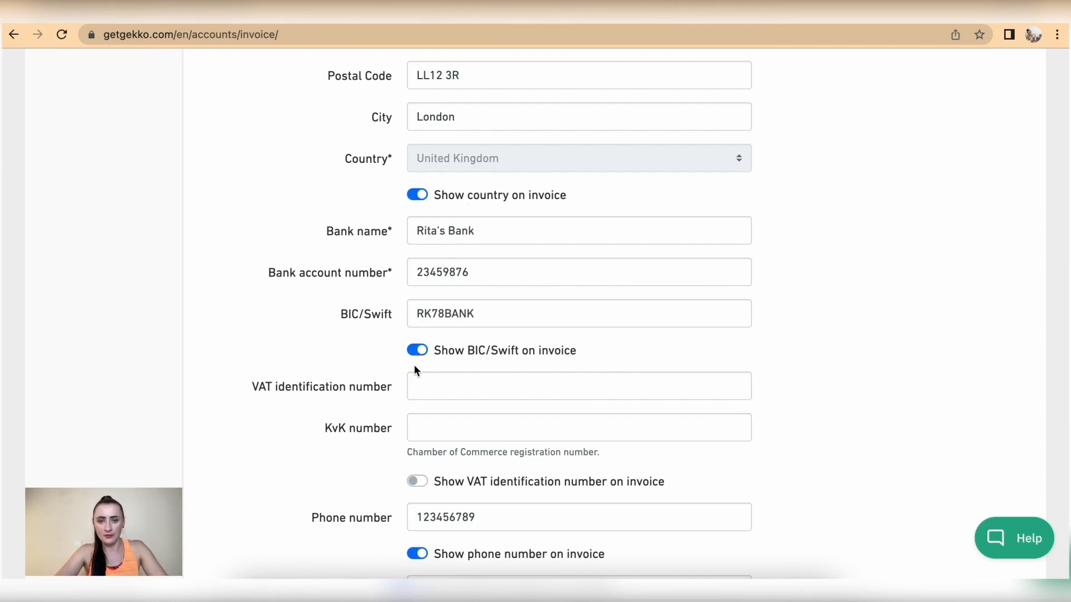
pyautogui.scroll(-2, 646, 367)
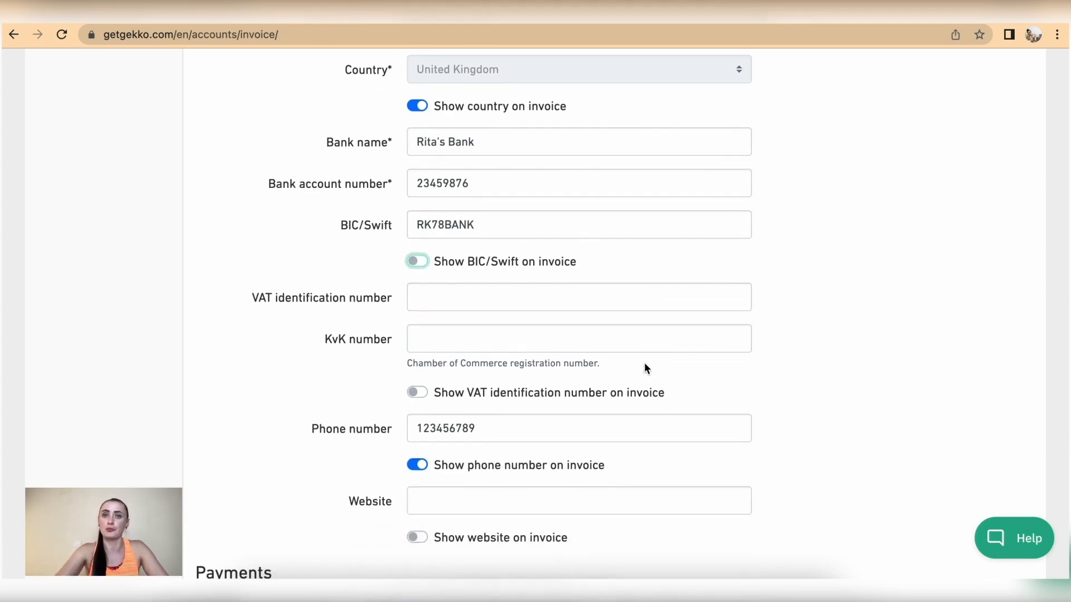
pyautogui.scroll(10, 644, 368)
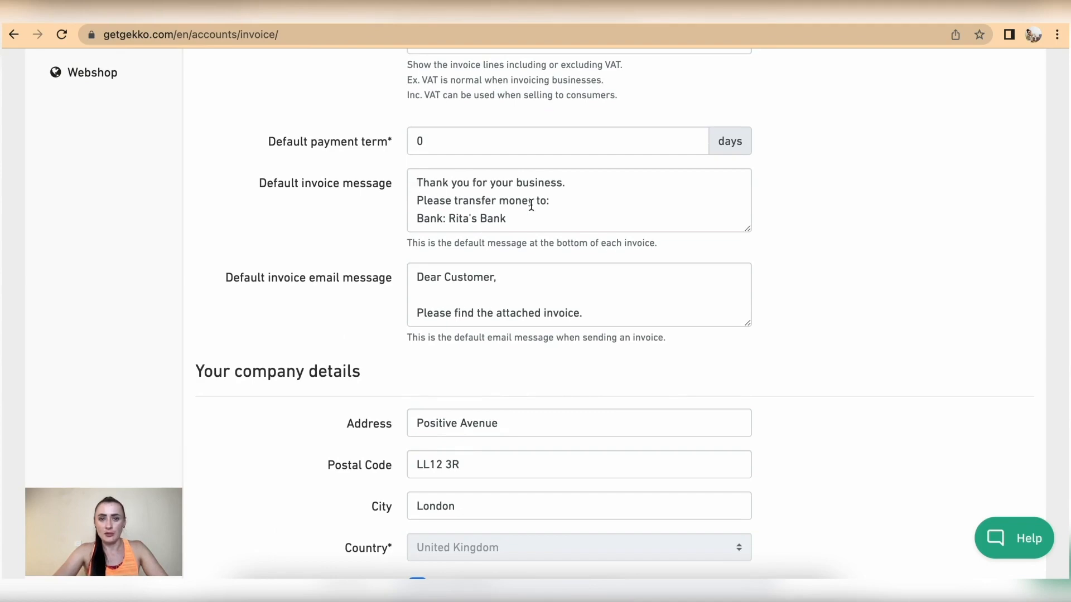
pyautogui.scroll(-2, 549, 201)
pyautogui.scroll(-13, 550, 201)
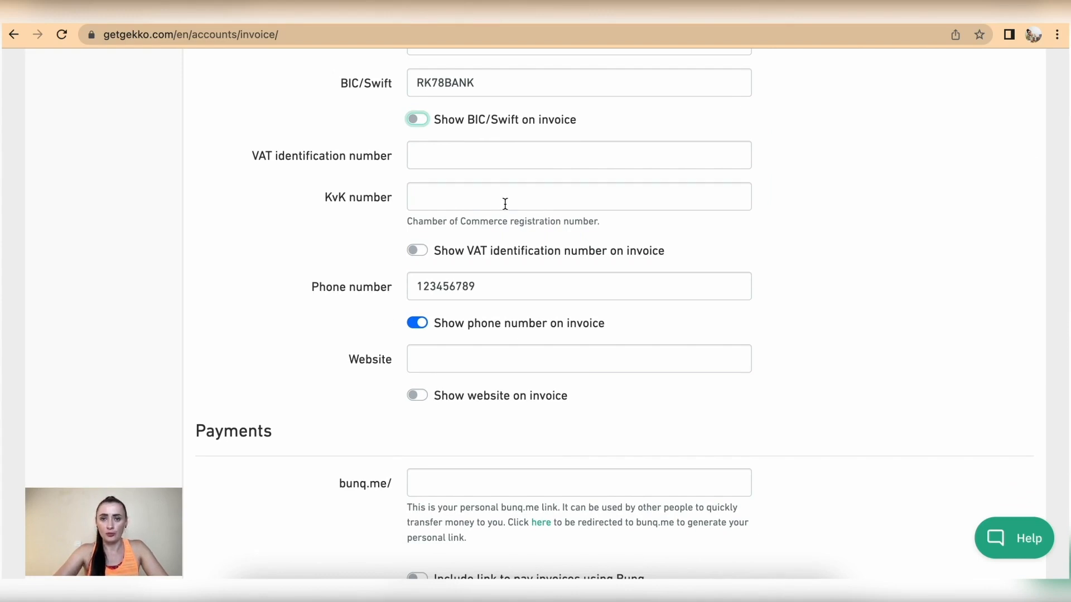
pyautogui.scroll(-1, 505, 203)
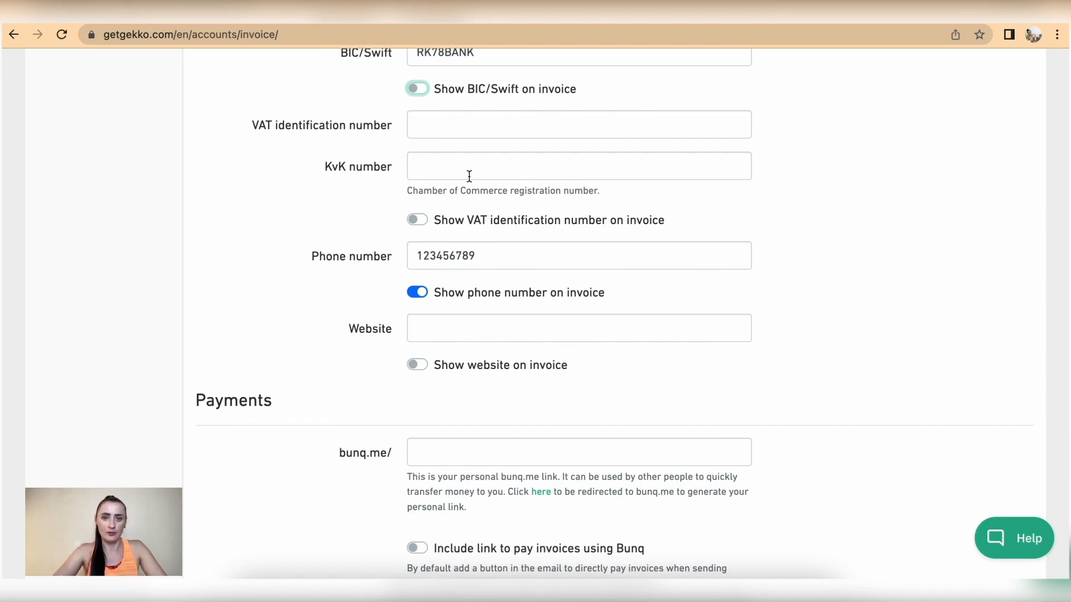
pyautogui.click(422, 222)
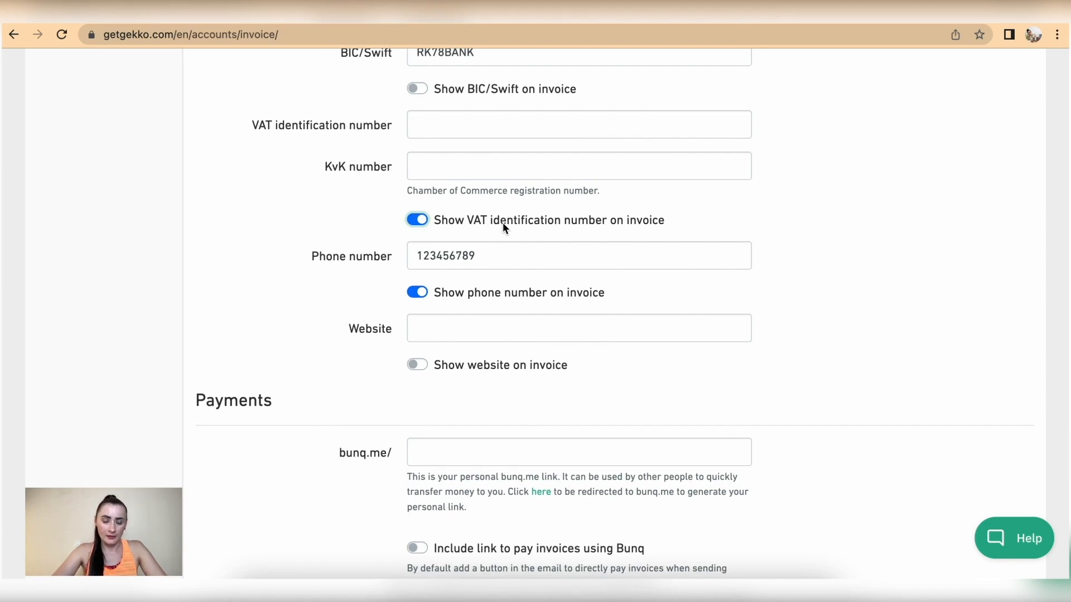
pyautogui.click(416, 221)
pyautogui.scroll(-2, 472, 288)
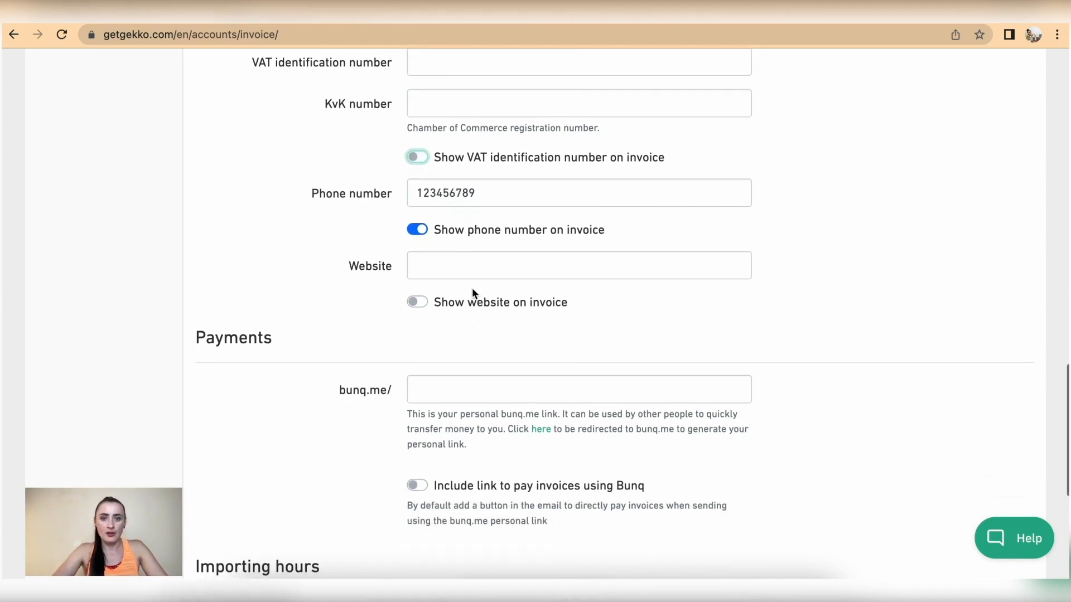
pyautogui.scroll(-2, 617, 244)
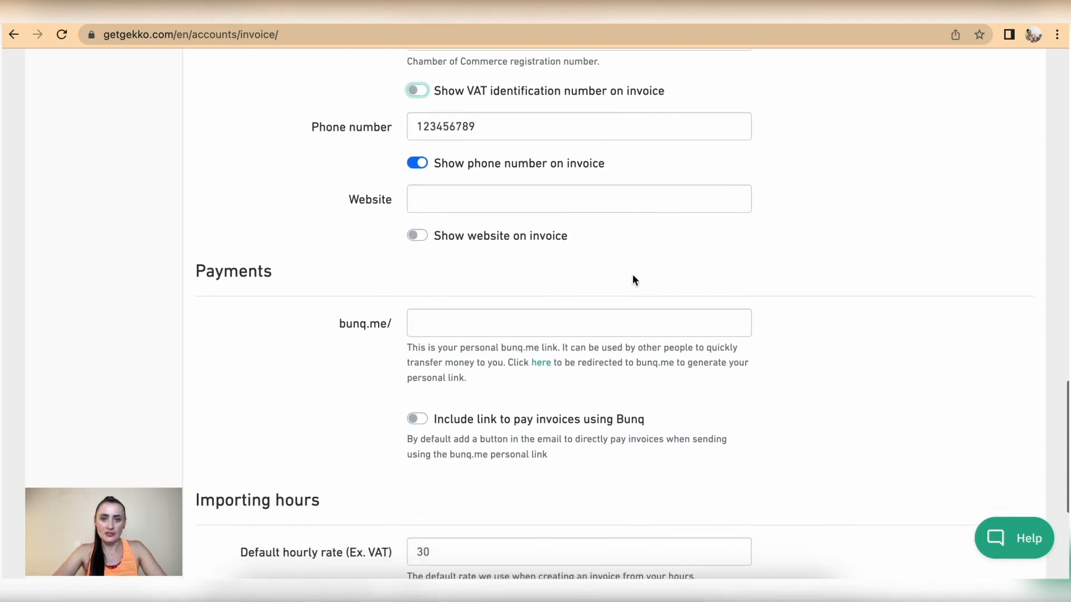
pyautogui.scroll(-2, 471, 211)
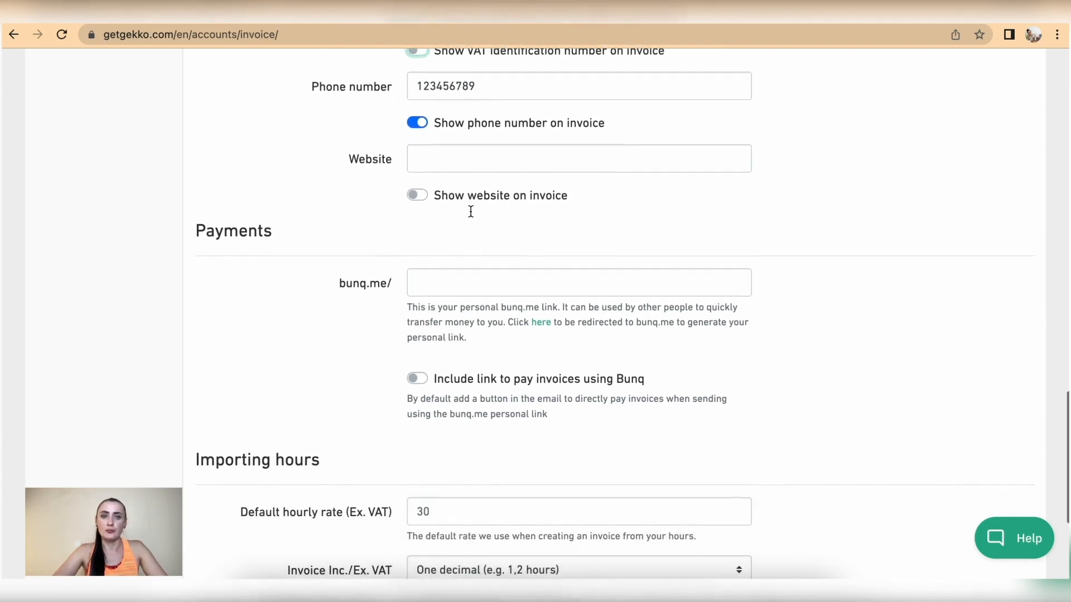
pyautogui.scroll(-3, 471, 211)
pyautogui.scroll(-1, 471, 212)
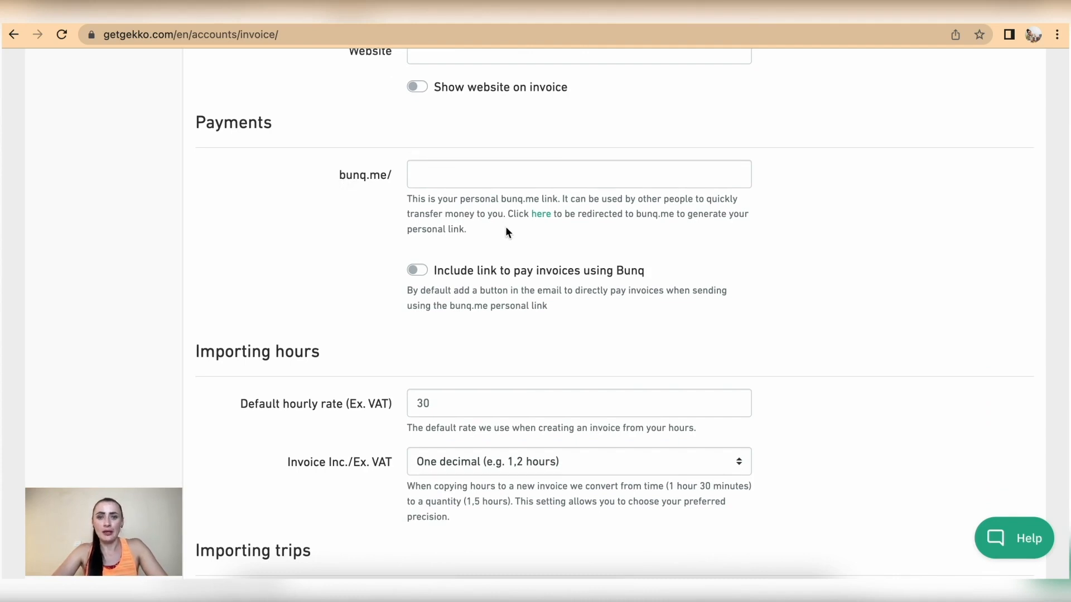
pyautogui.scroll(-3, 672, 240)
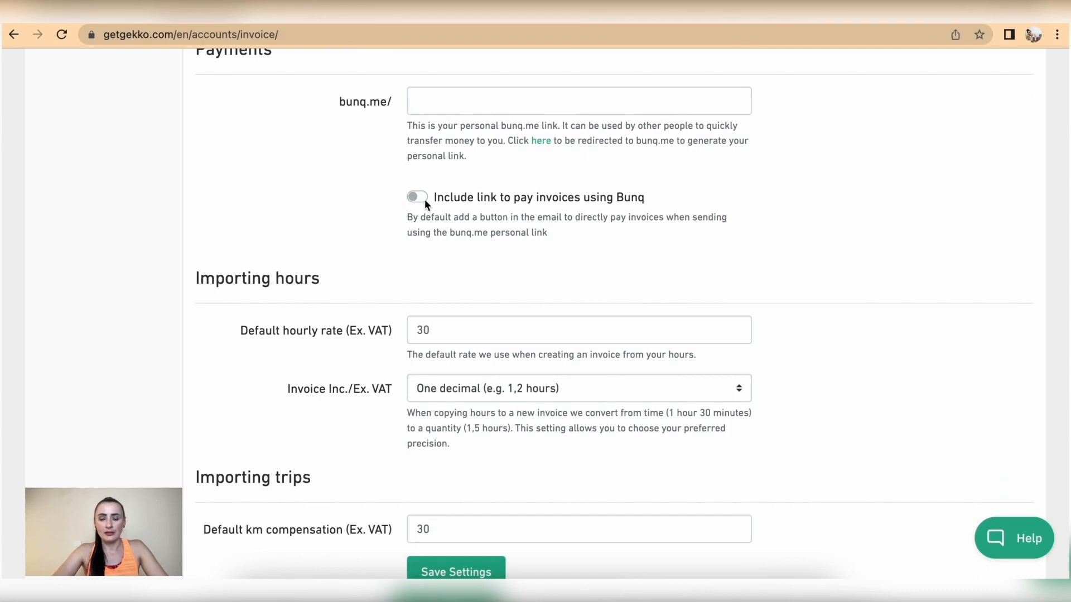
pyautogui.scroll(-1, 544, 201)
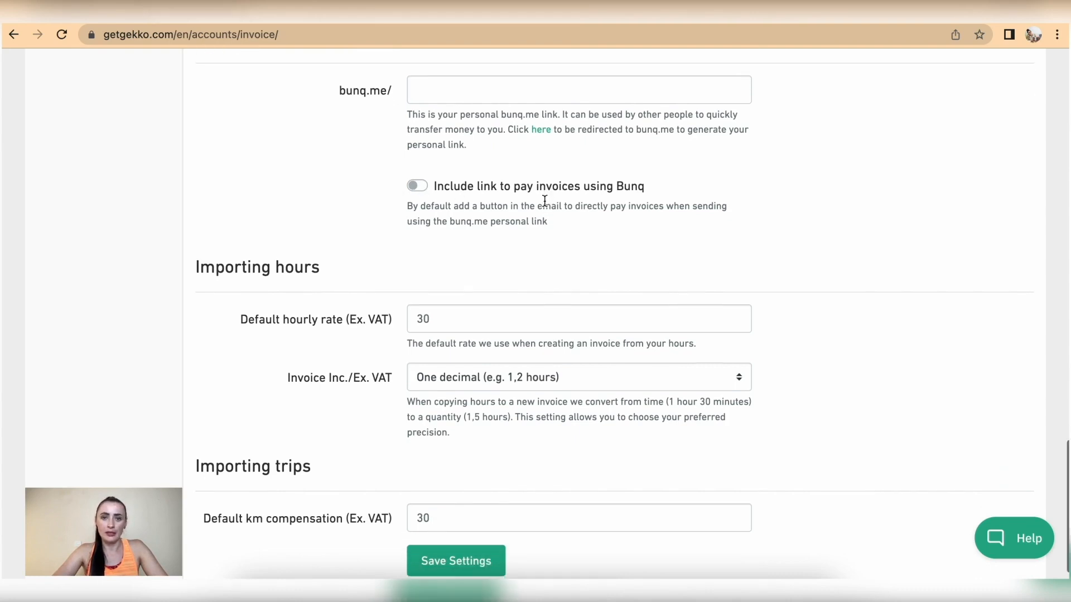
pyautogui.scroll(2, 544, 200)
pyautogui.scroll(1, 545, 201)
pyautogui.moveTo(647, 265); pyautogui.dragTo(616, 265)
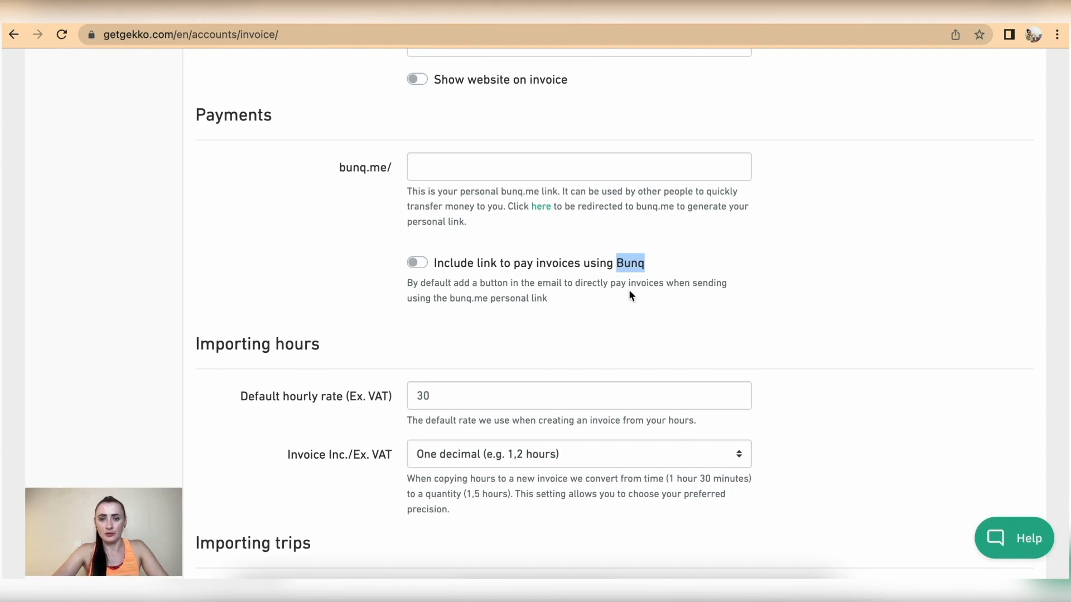
pyautogui.scroll(-4, 634, 287)
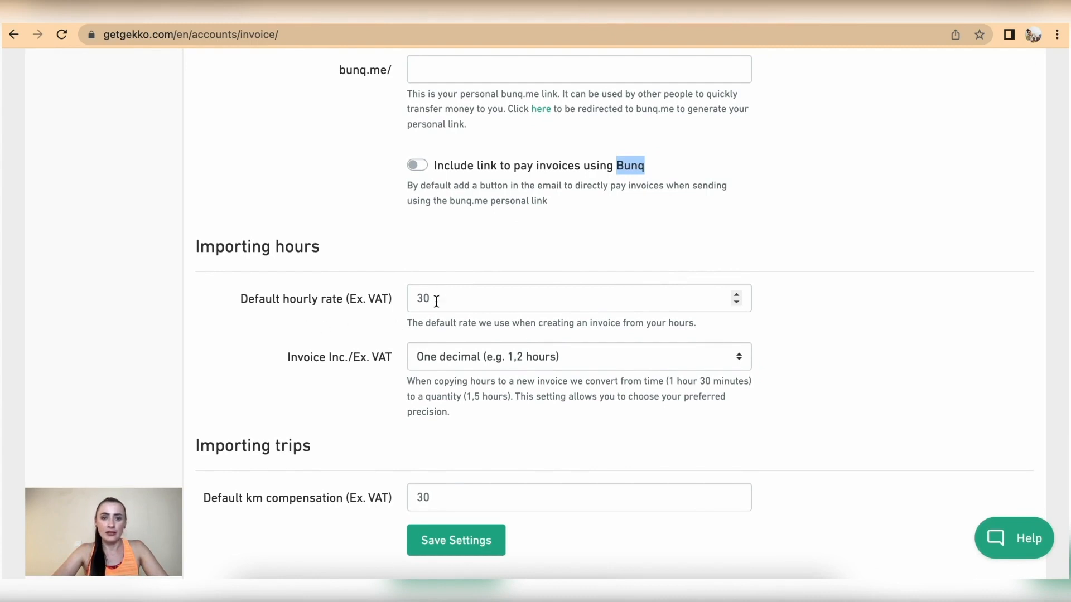
# Set the default hourly rate to 25, keeping one-decimal precision for imported hours
pyautogui.click(418, 300)
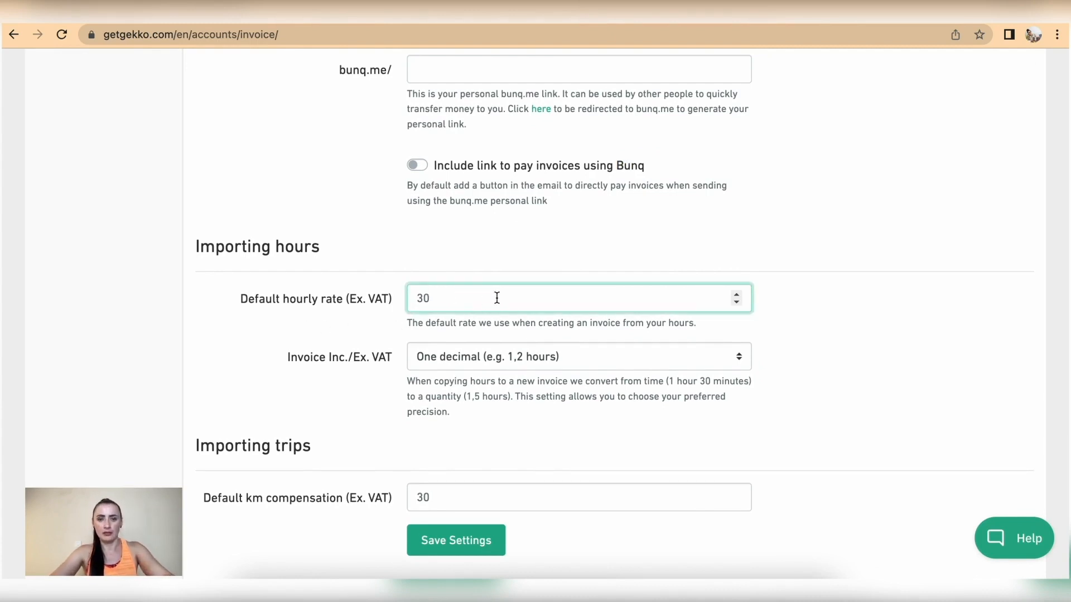
pyautogui.press('BackSpace')
pyautogui.press('BackSpace')
pyautogui.write('25')
pyautogui.click(781, 353)
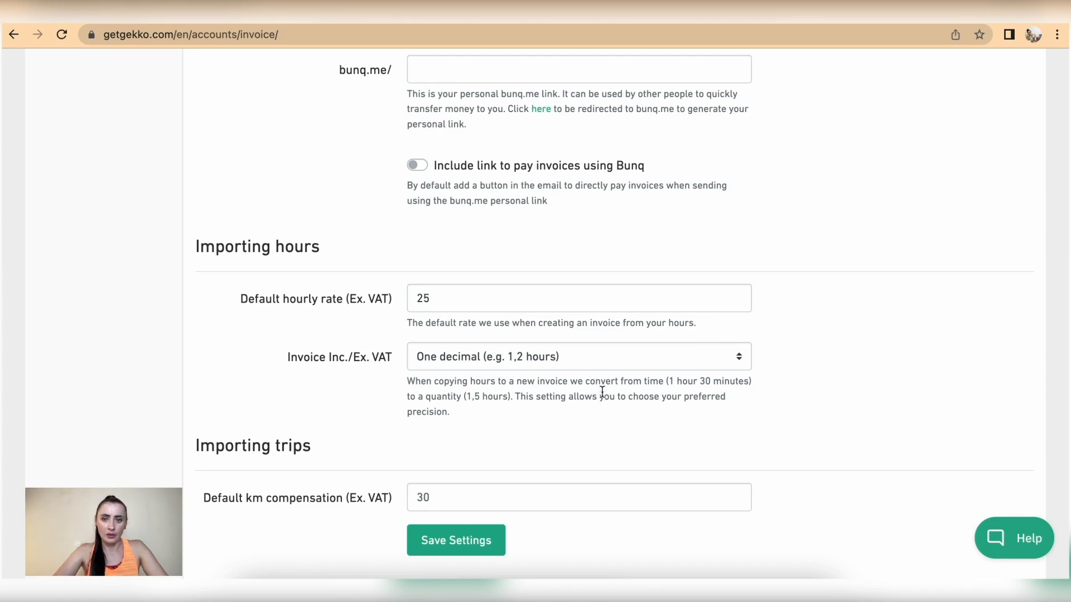
pyautogui.click(700, 363)
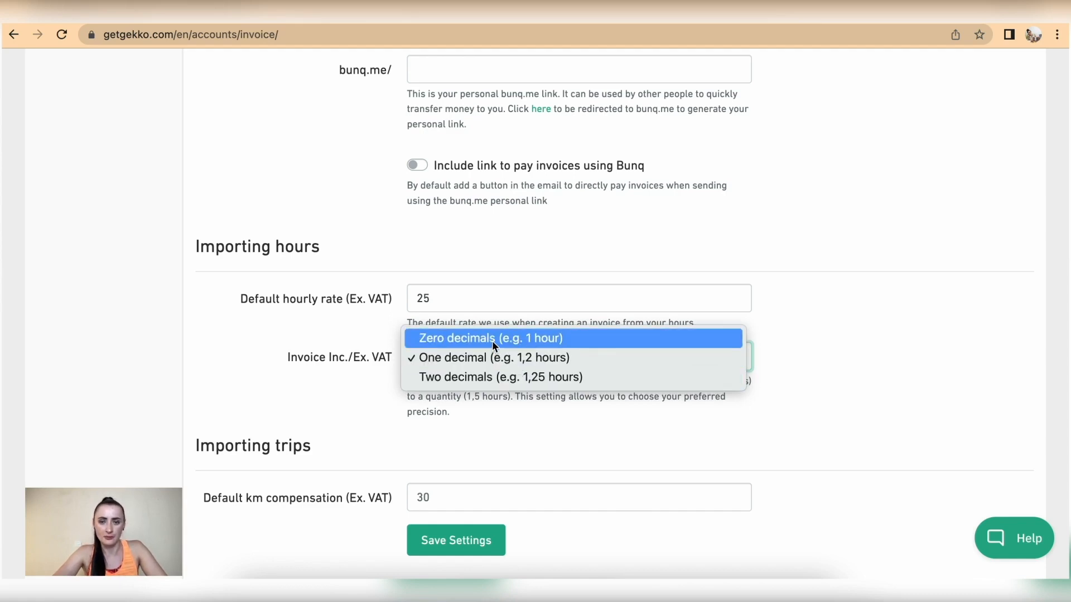
pyautogui.click(519, 362)
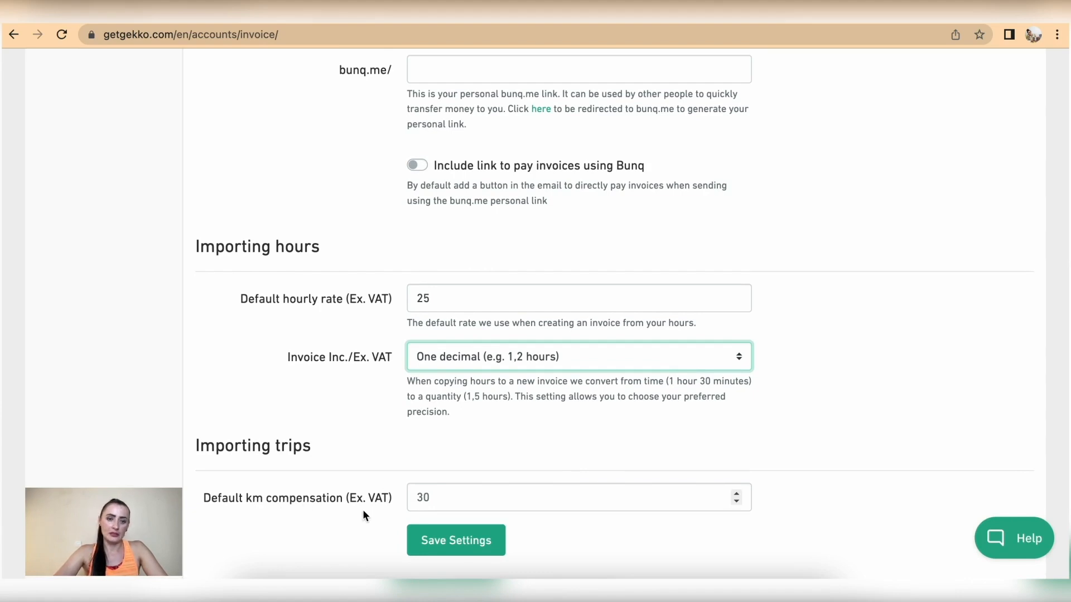
# Set default km compensation to 0.55, save the settings and decline Chrome's address popup
pyautogui.click(452, 497)
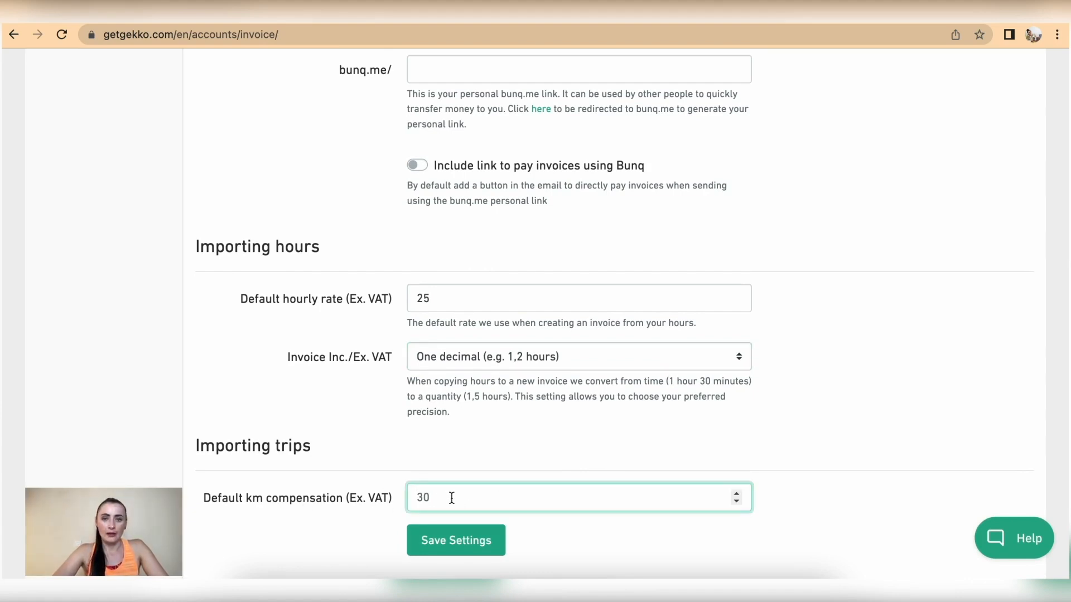
pyautogui.write('0')
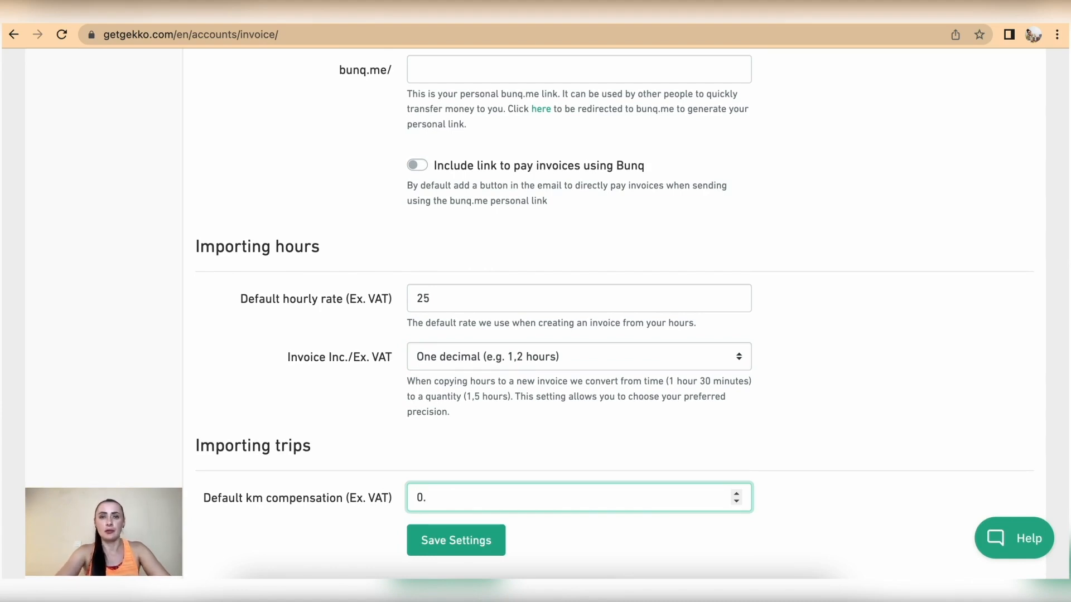
pyautogui.write('.55')
pyautogui.click(585, 540)
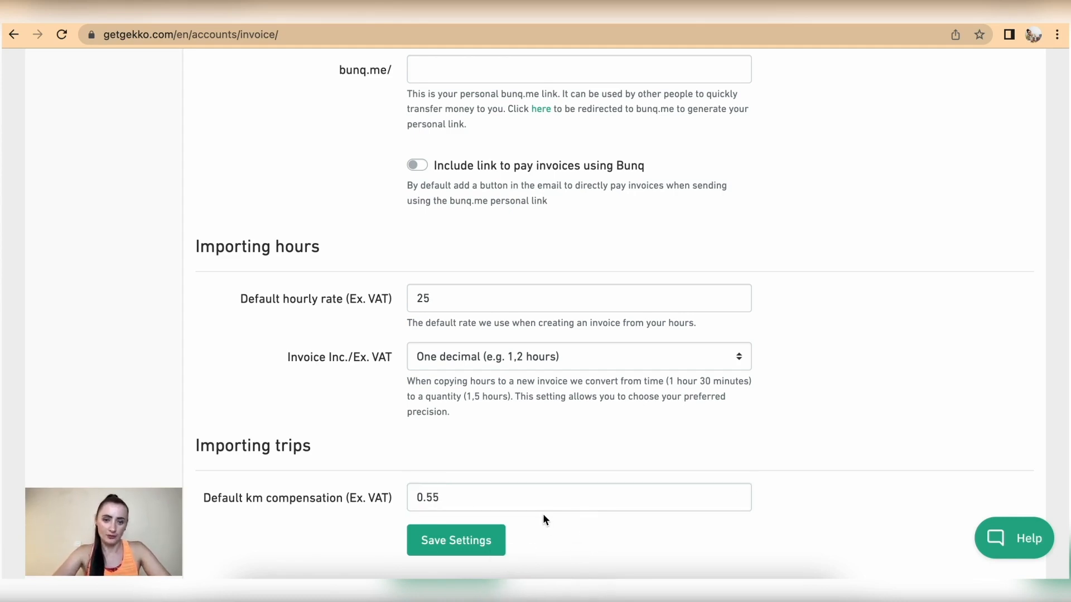
pyautogui.click(472, 545)
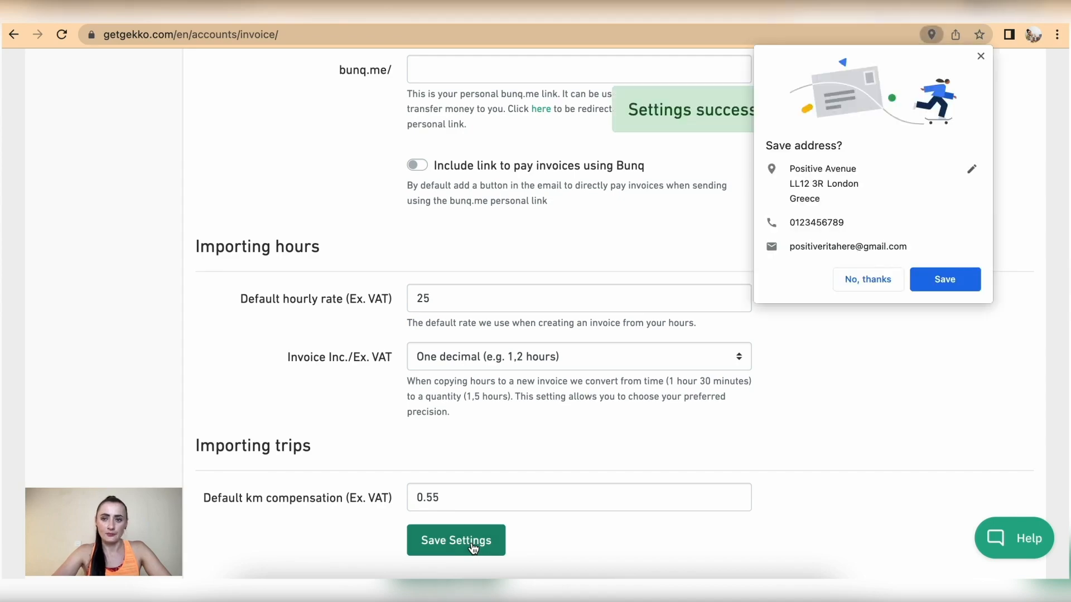
pyautogui.click(880, 280)
pyautogui.scroll(20, 411, 246)
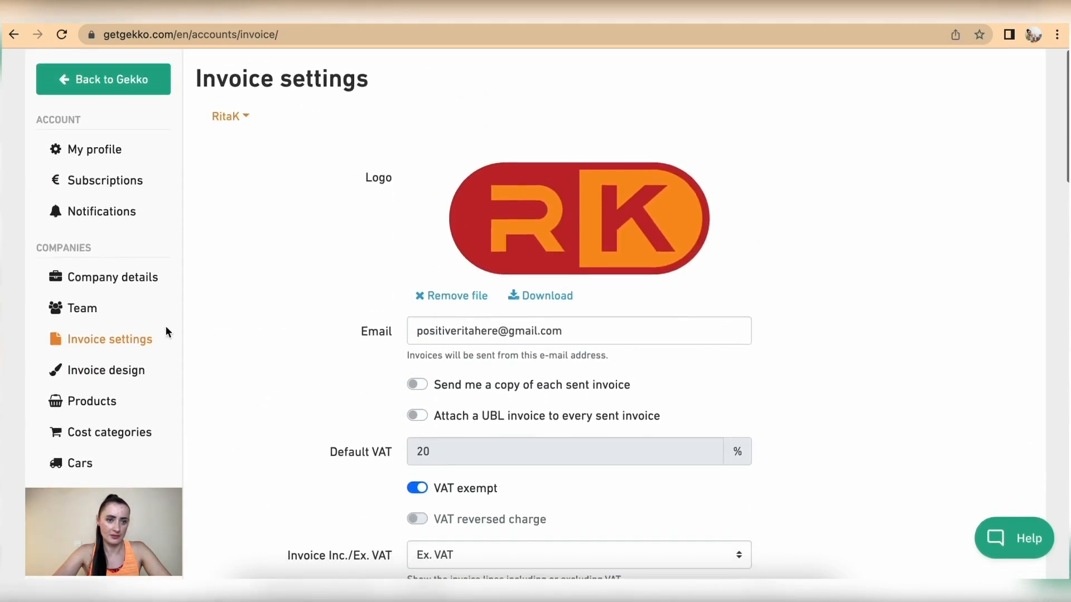
# Open Invoice design and scroll through its preview, past the Premium-user notice
pyautogui.click(117, 377)
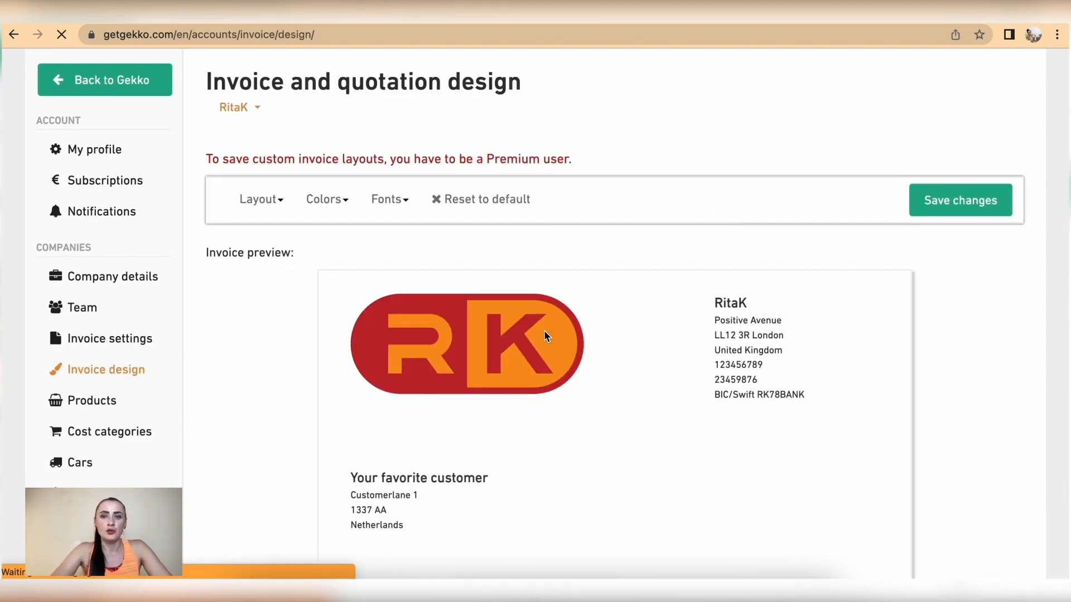
pyautogui.scroll(-6, 544, 330)
pyautogui.scroll(-3, 544, 331)
pyautogui.scroll(9, 544, 331)
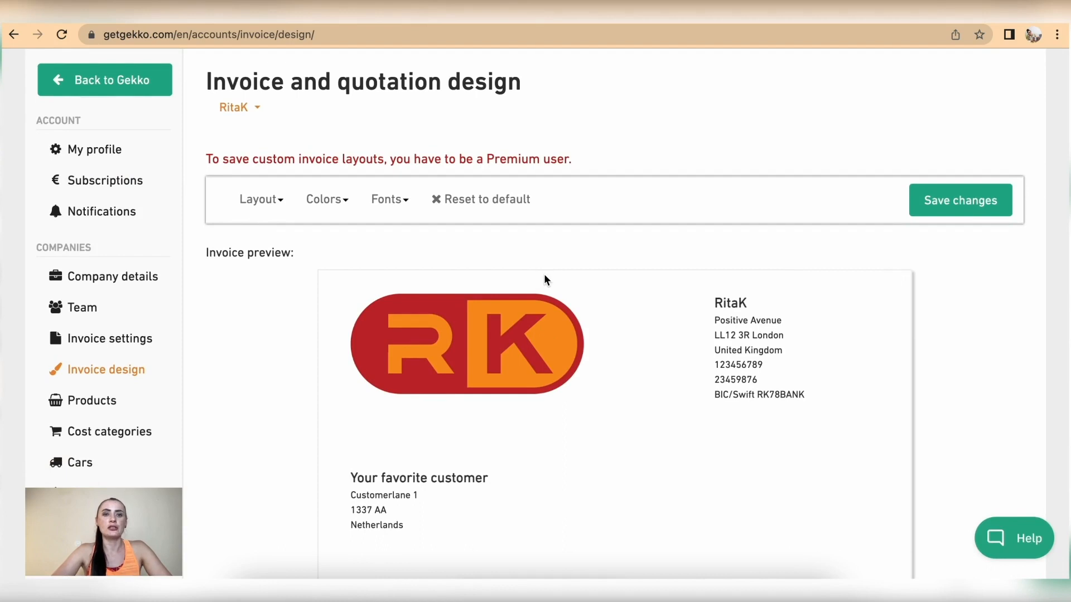
pyautogui.moveTo(584, 160); pyautogui.dragTo(204, 159)
pyautogui.click(671, 139)
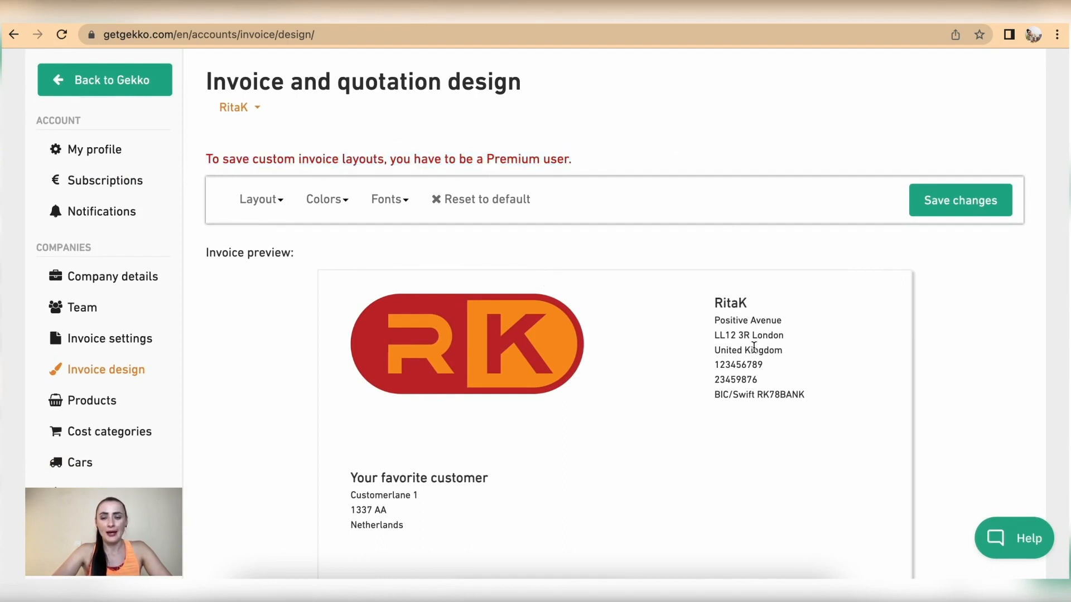
pyautogui.scroll(-5, 757, 418)
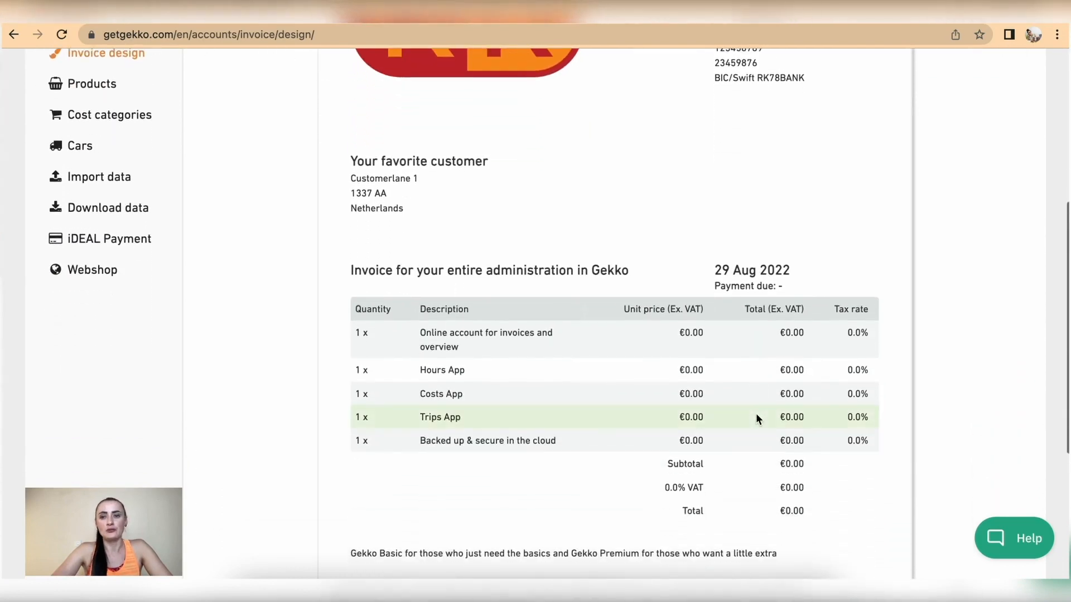
pyautogui.scroll(5, 755, 414)
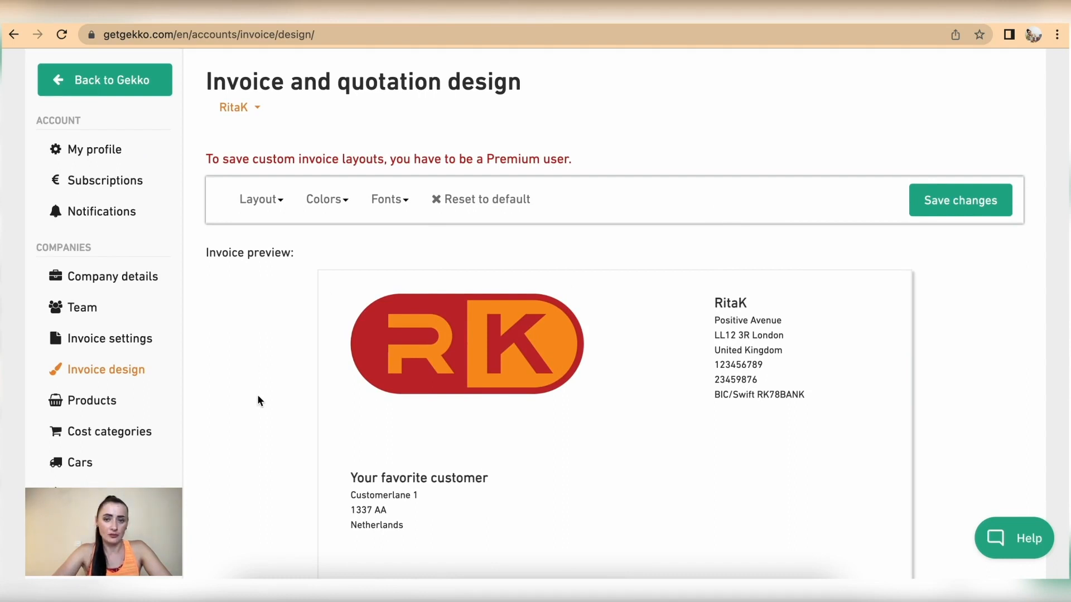
# Go to Products and start adding a new product
pyautogui.scroll(-1, 258, 400)
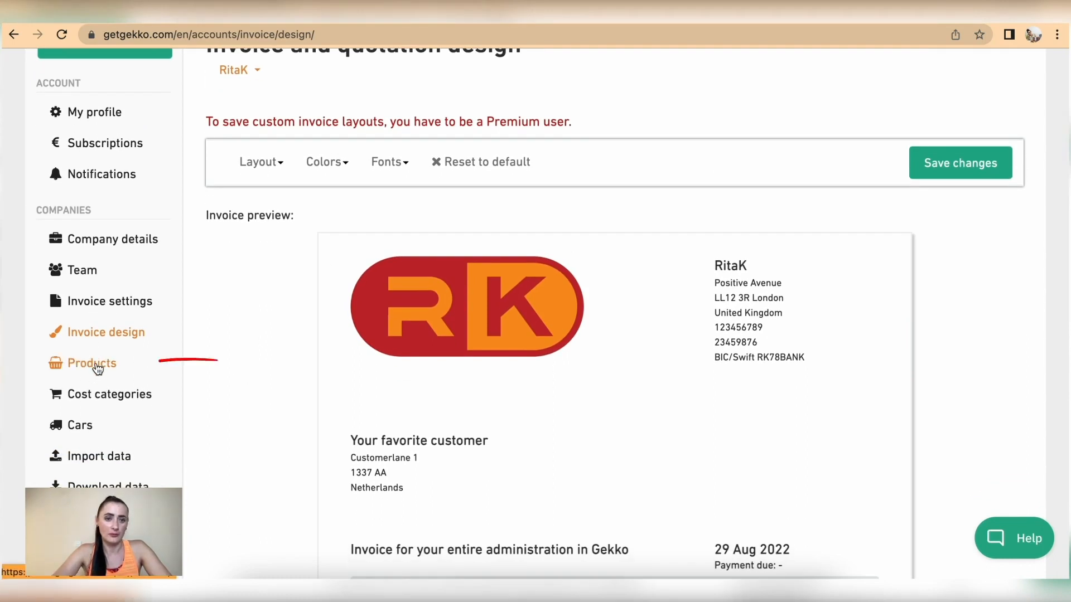
pyautogui.click(95, 365)
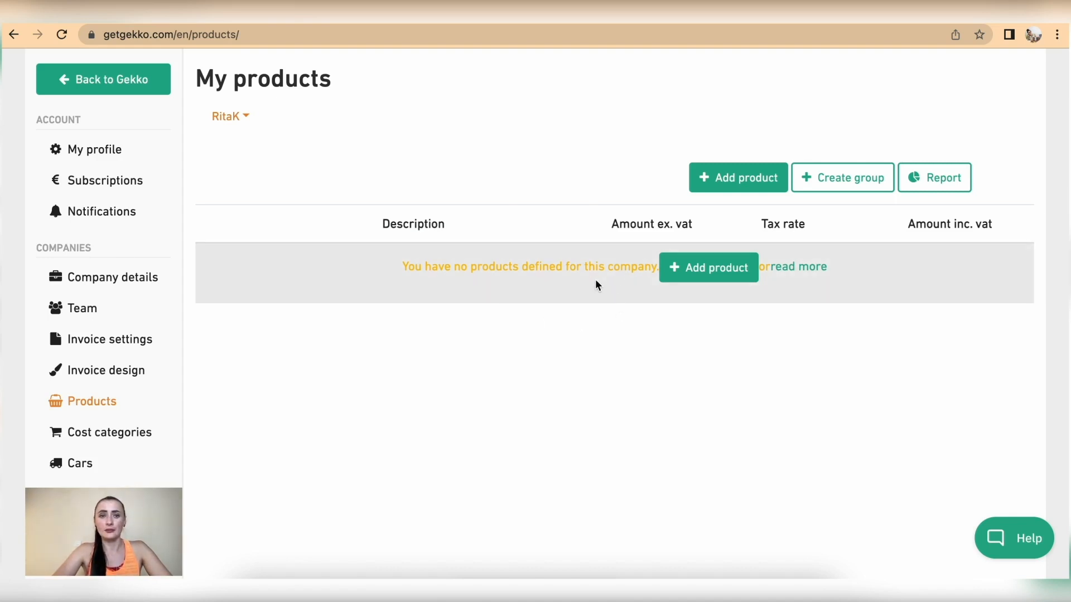
pyautogui.click(739, 179)
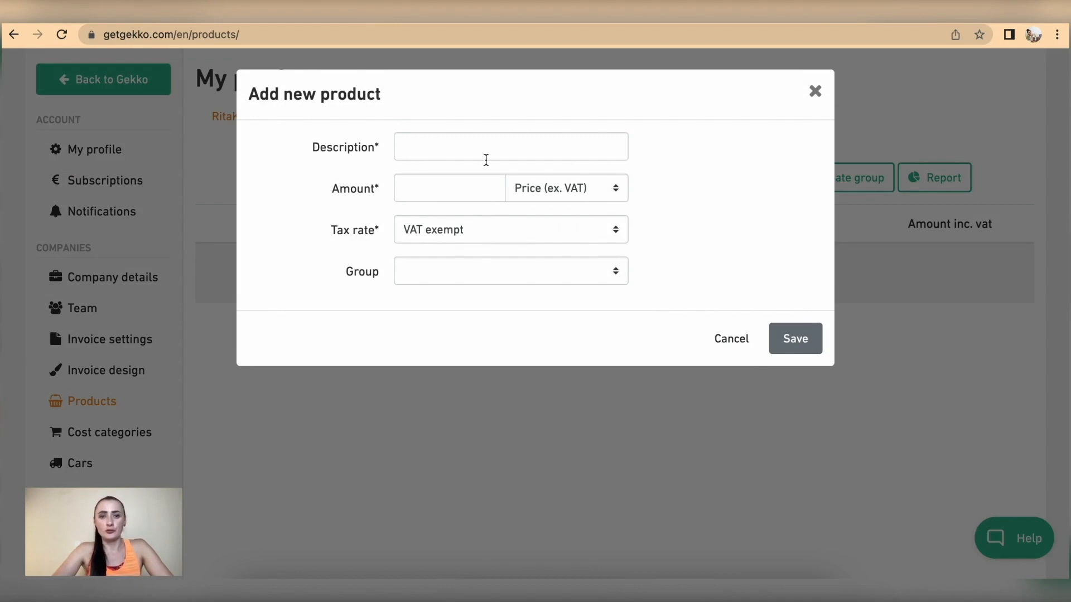
# Look over the new product fields (price excl. VAT, VAT exempt, no group) and close without saving
pyautogui.click(510, 157)
pyautogui.click(411, 190)
pyautogui.click(578, 193)
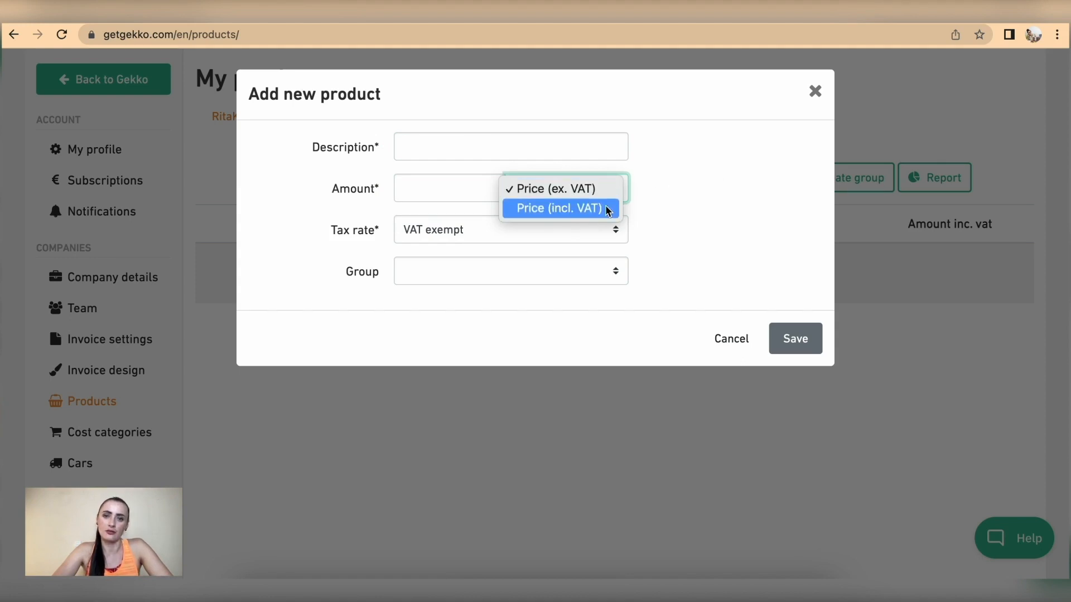
pyautogui.click(711, 201)
pyautogui.click(528, 228)
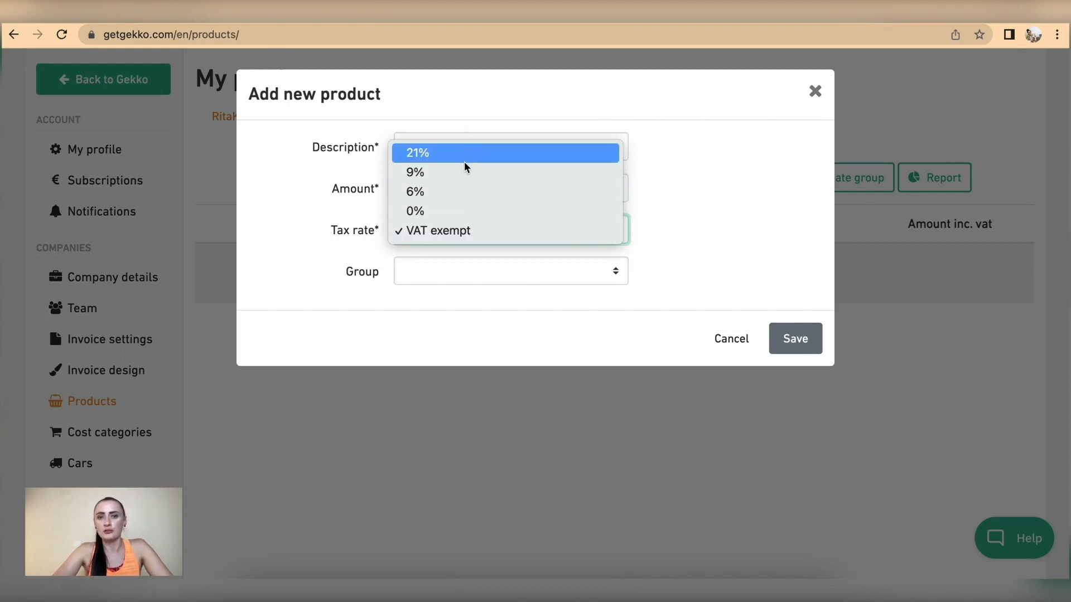
pyautogui.click(682, 249)
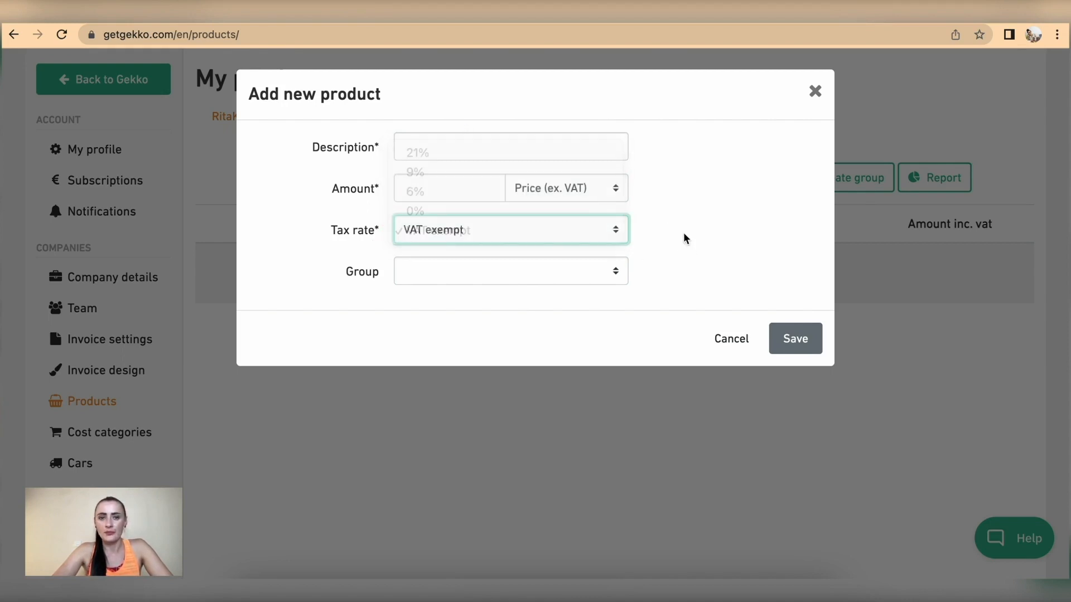
pyautogui.click(457, 273)
pyautogui.click(558, 320)
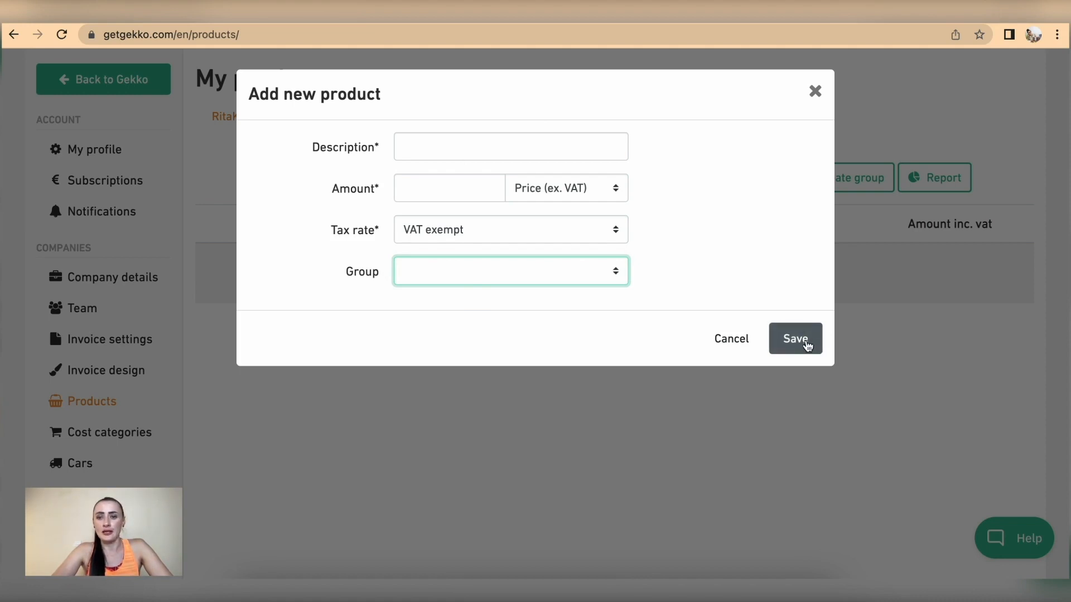
pyautogui.click(817, 94)
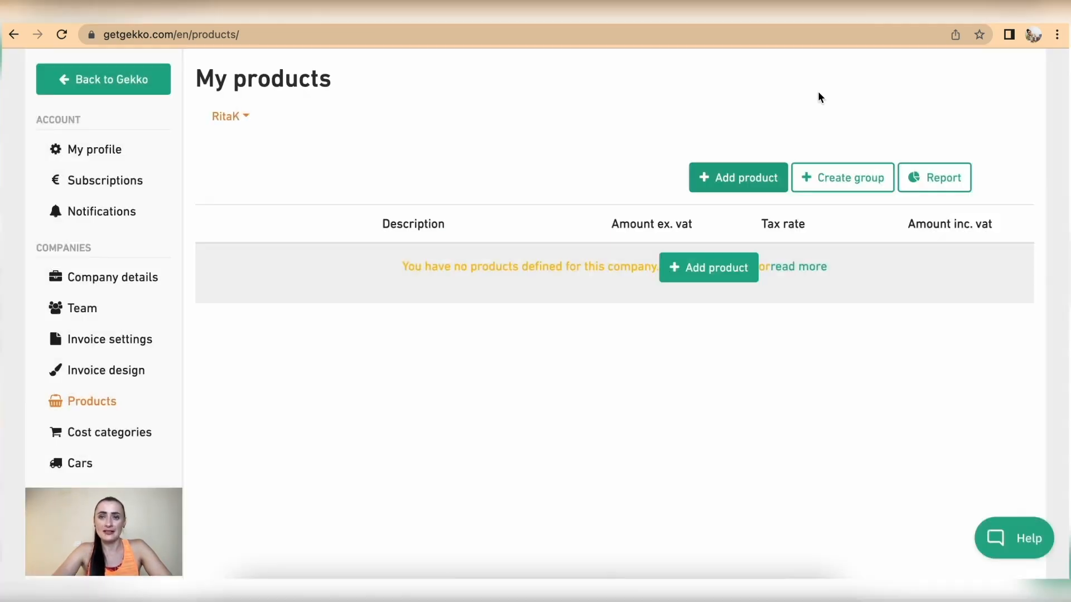
pyautogui.scroll(-2, 563, 409)
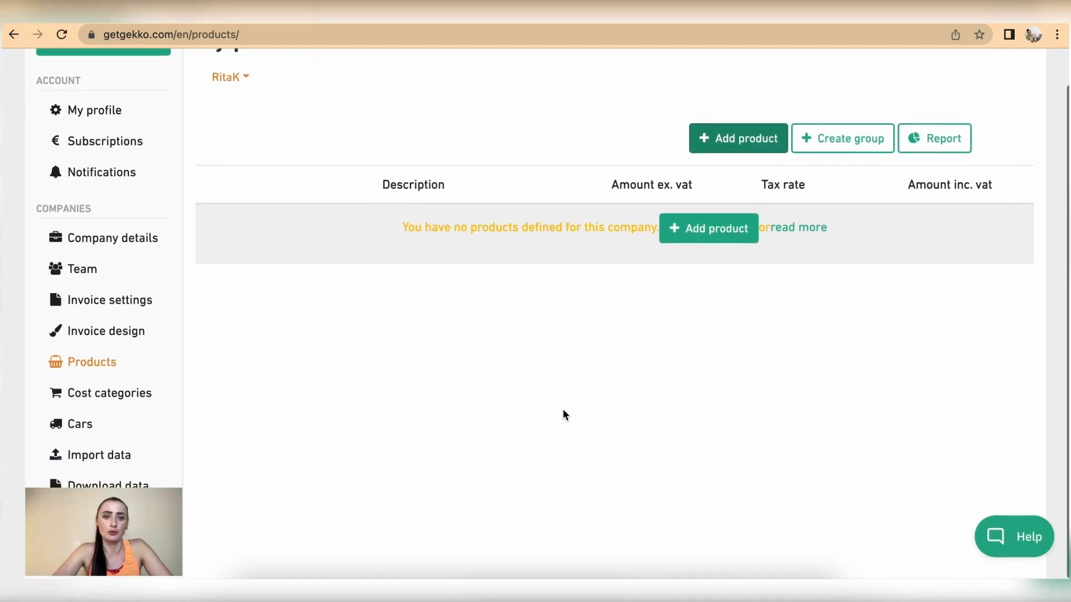
# Open Cost categories and scroll through the nine defaults, Materials to Other costs
pyautogui.click(133, 397)
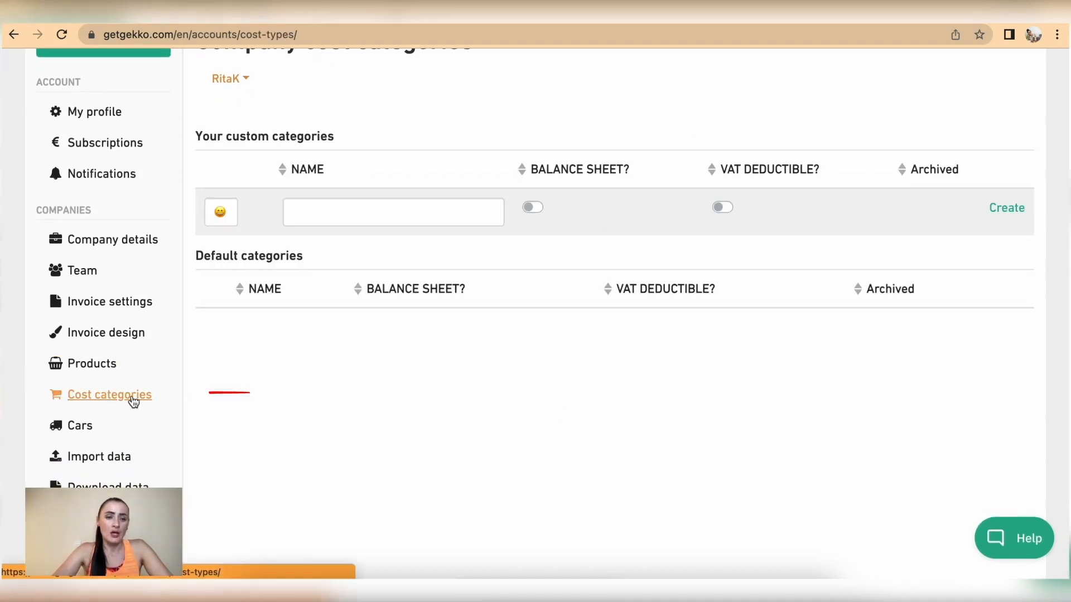
pyautogui.scroll(-3, 524, 407)
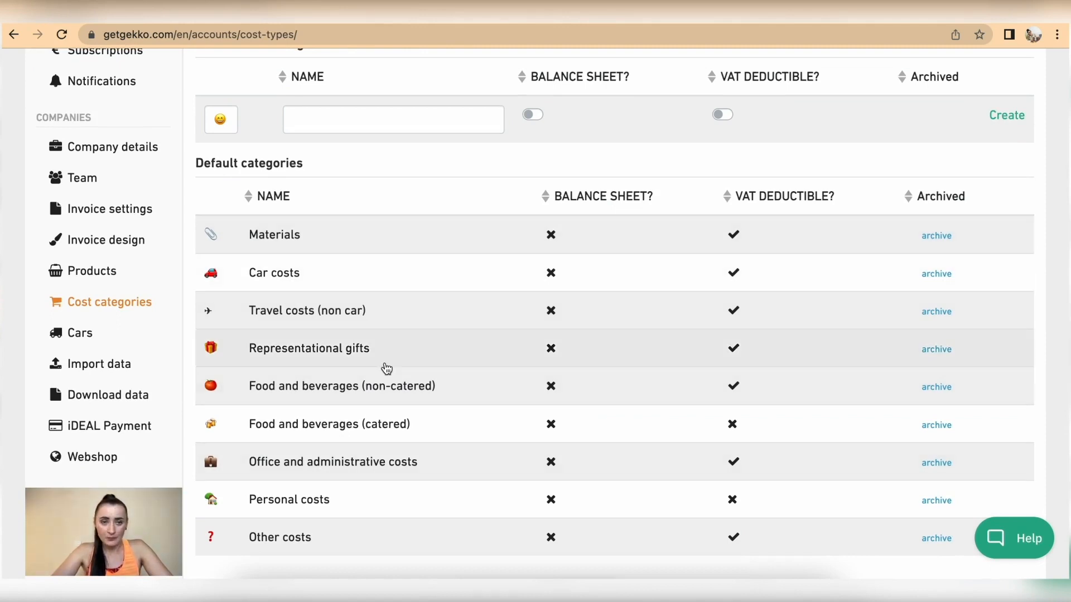
pyautogui.scroll(2, 387, 369)
pyautogui.scroll(-2, 387, 369)
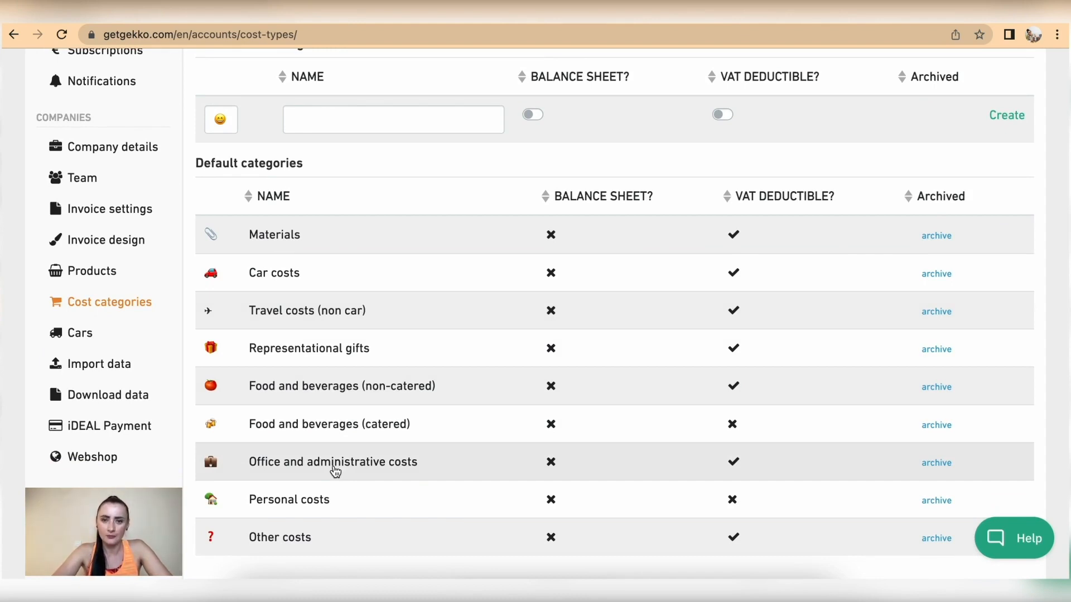
pyautogui.scroll(3, 418, 377)
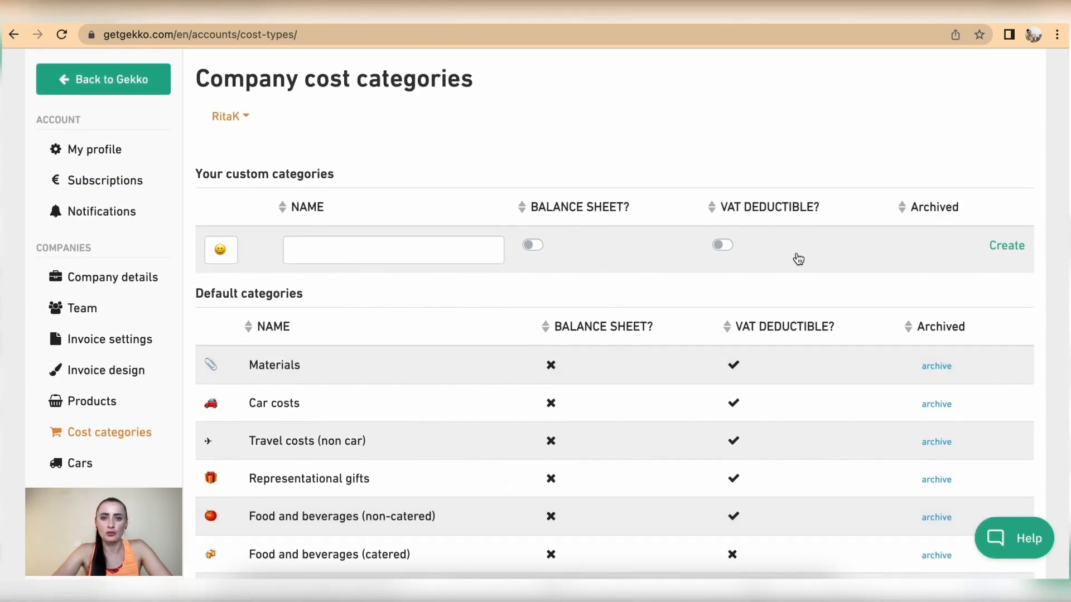
# Fill in a VAT-deductible category named Rent, press Create, and close the Basic plan notice
pyautogui.click(379, 257)
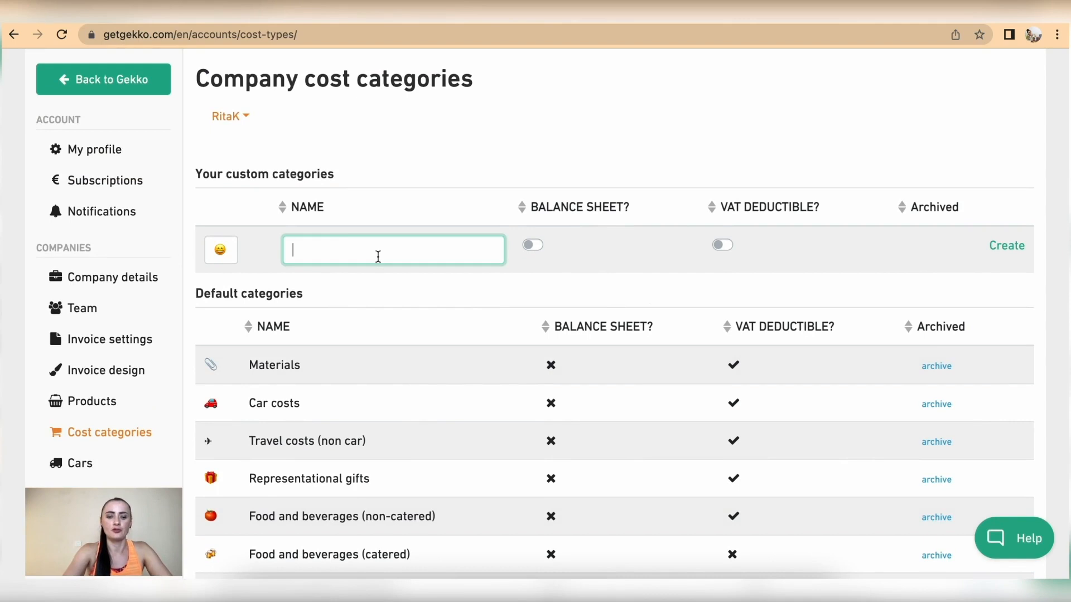
pyautogui.write('Rent')
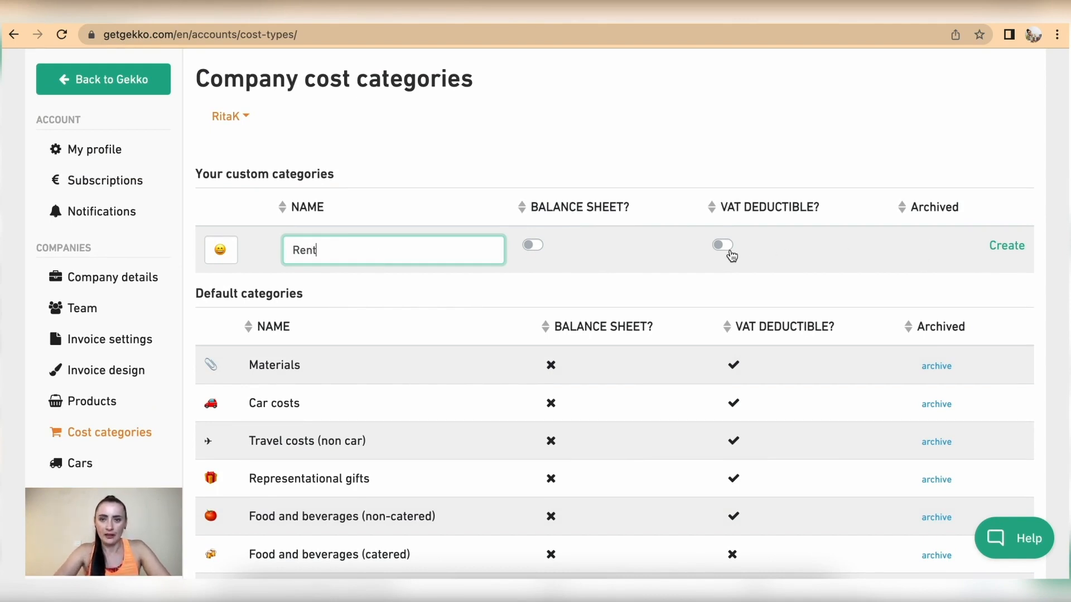
pyautogui.click(729, 248)
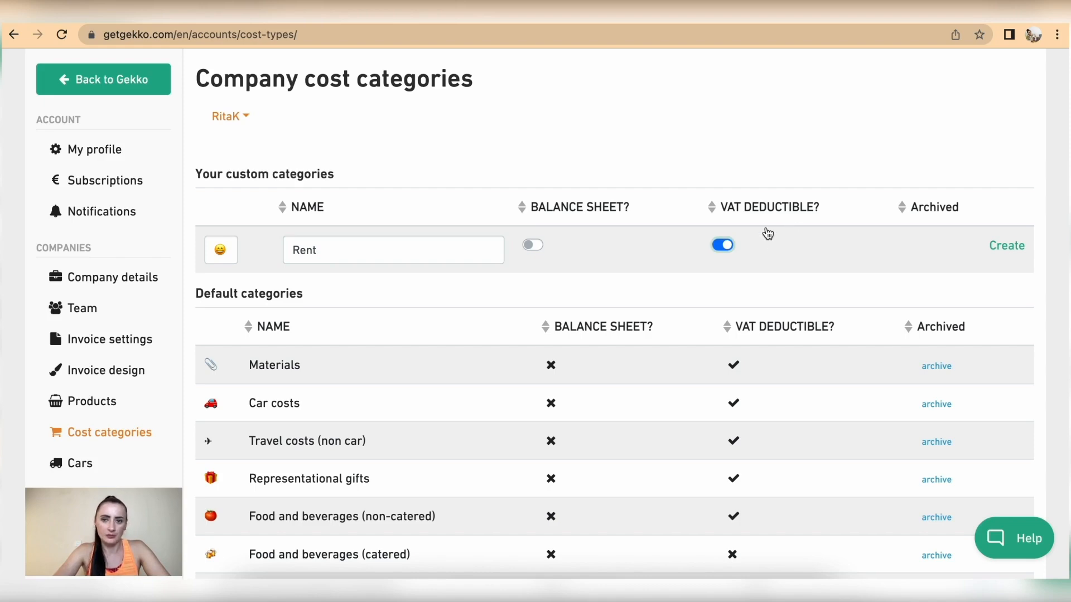
pyautogui.click(1012, 248)
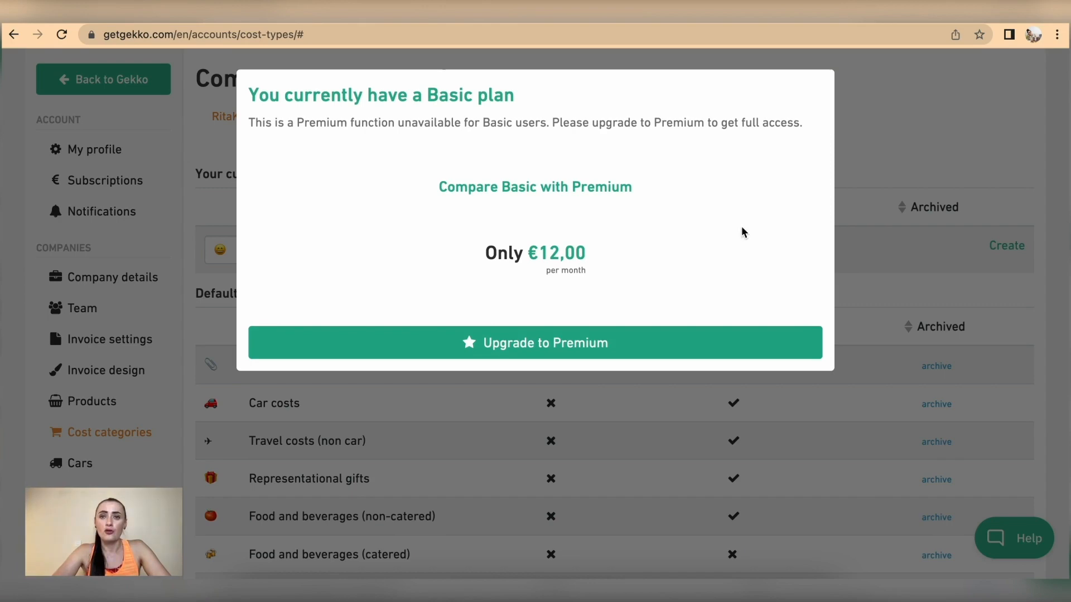
pyautogui.click(883, 194)
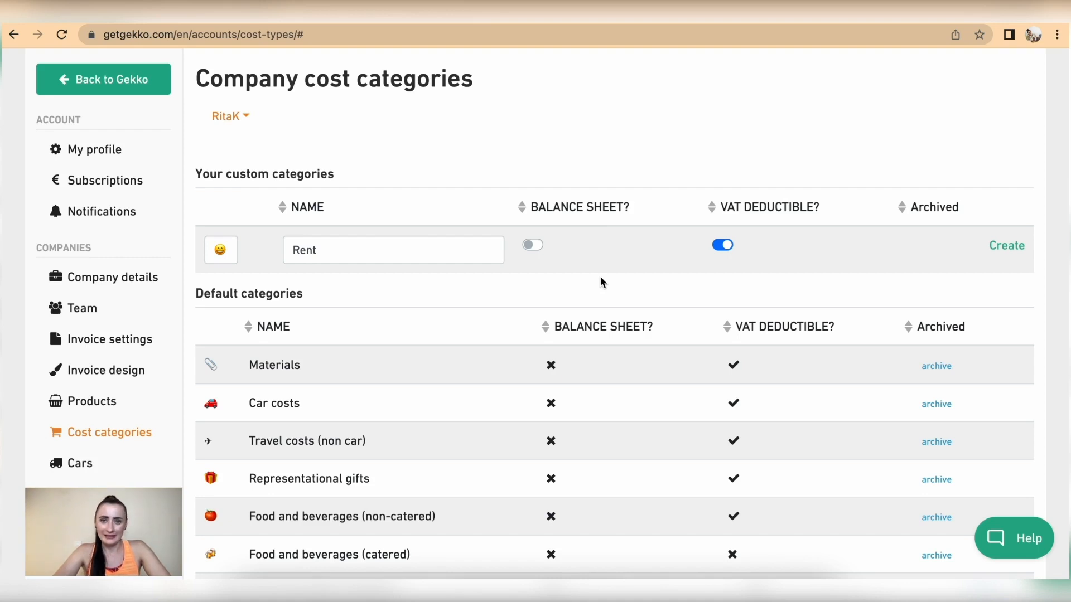
pyautogui.scroll(-1, 585, 275)
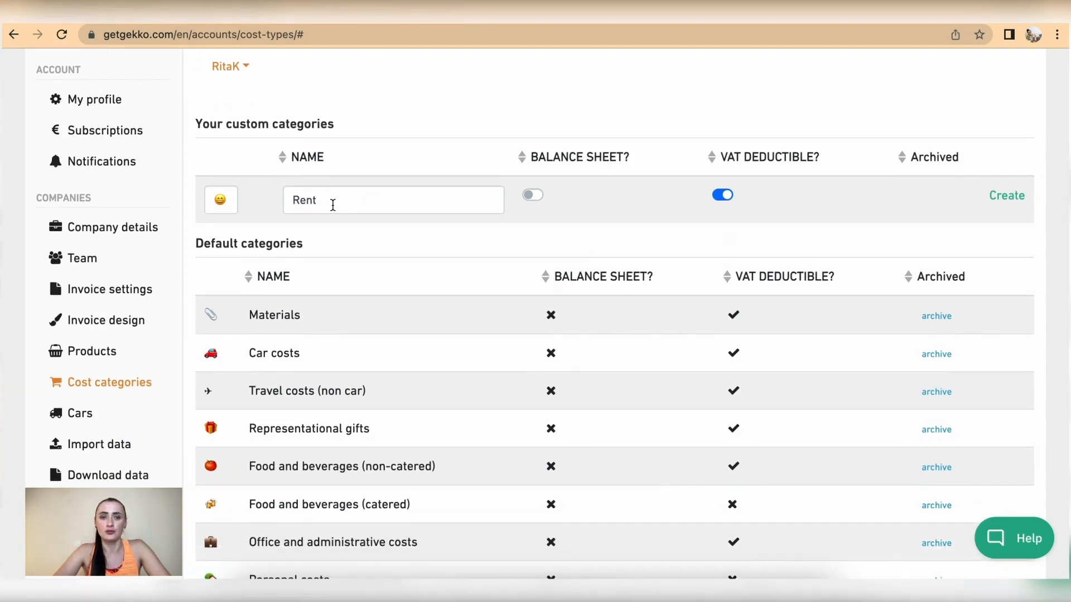
# Set the Rent category's icon to the trident from the Symbols set
pyautogui.click(218, 202)
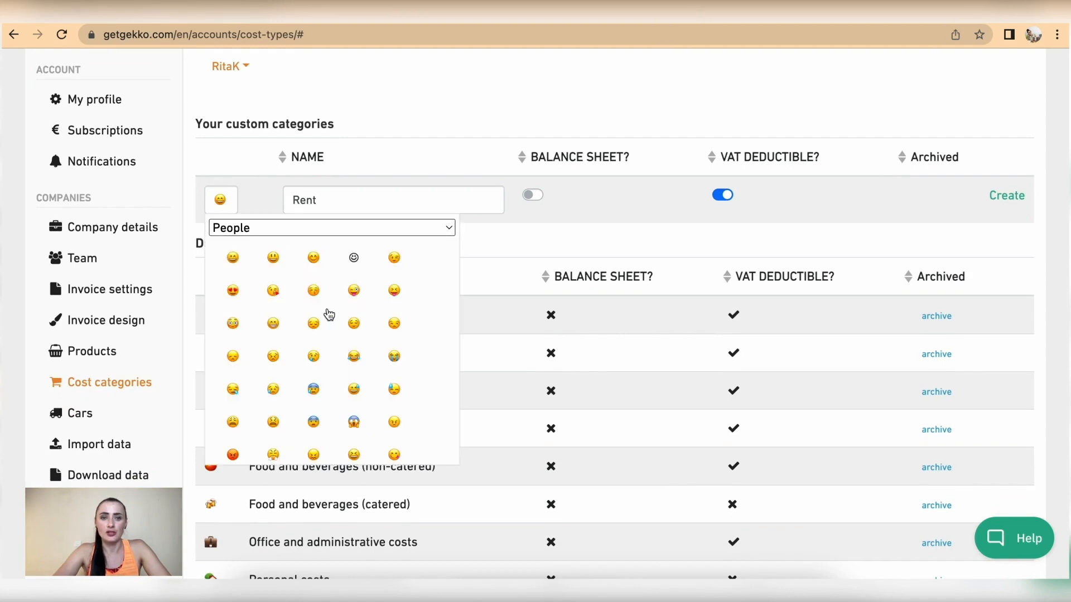
pyautogui.scroll(-3, 353, 374)
pyautogui.click(442, 228)
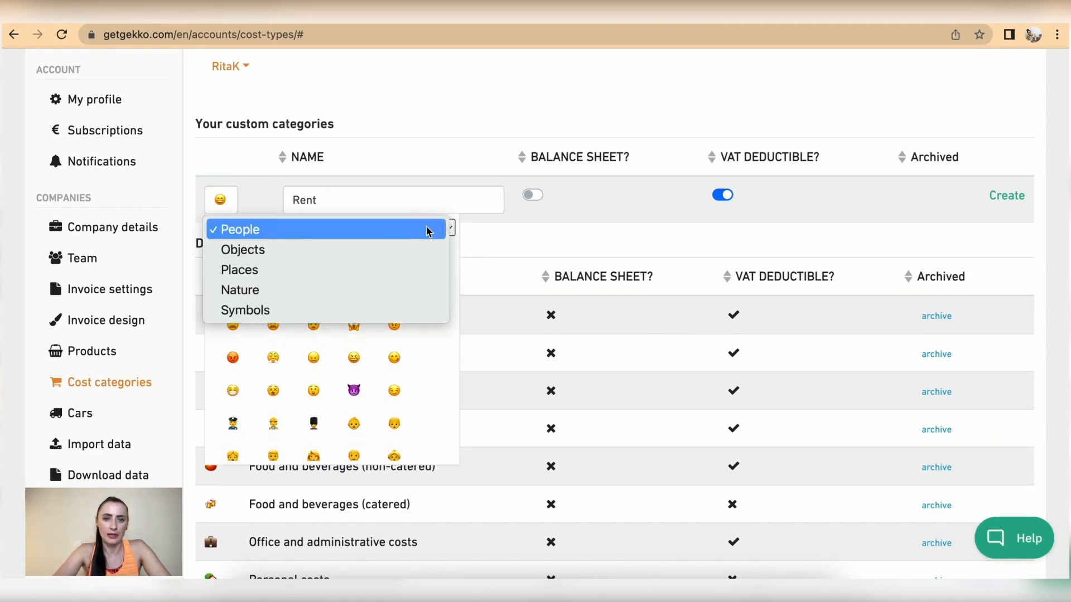
pyautogui.click(314, 313)
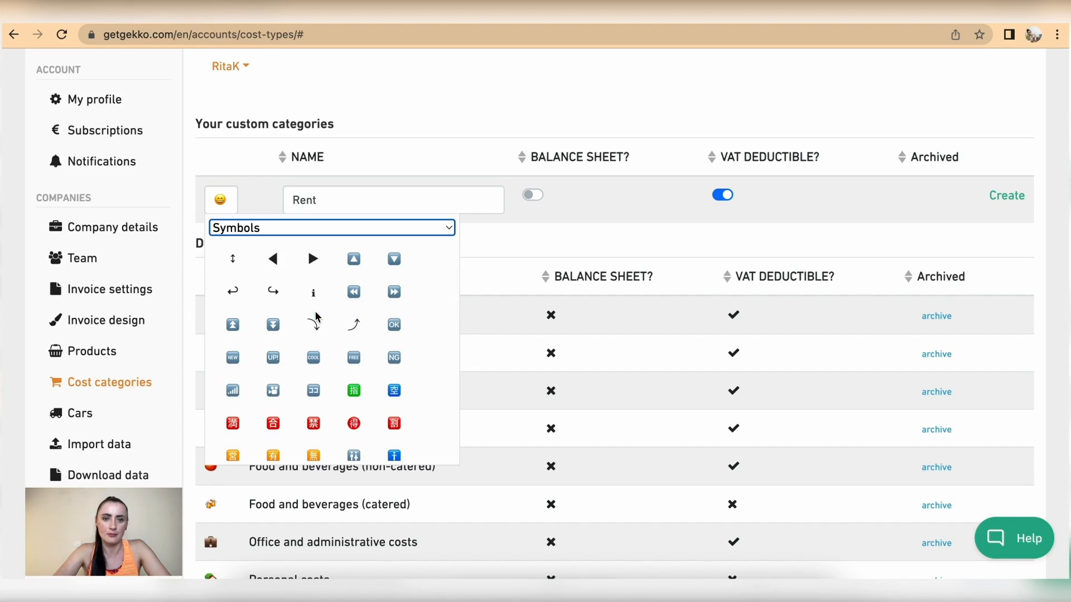
pyautogui.scroll(-10, 315, 316)
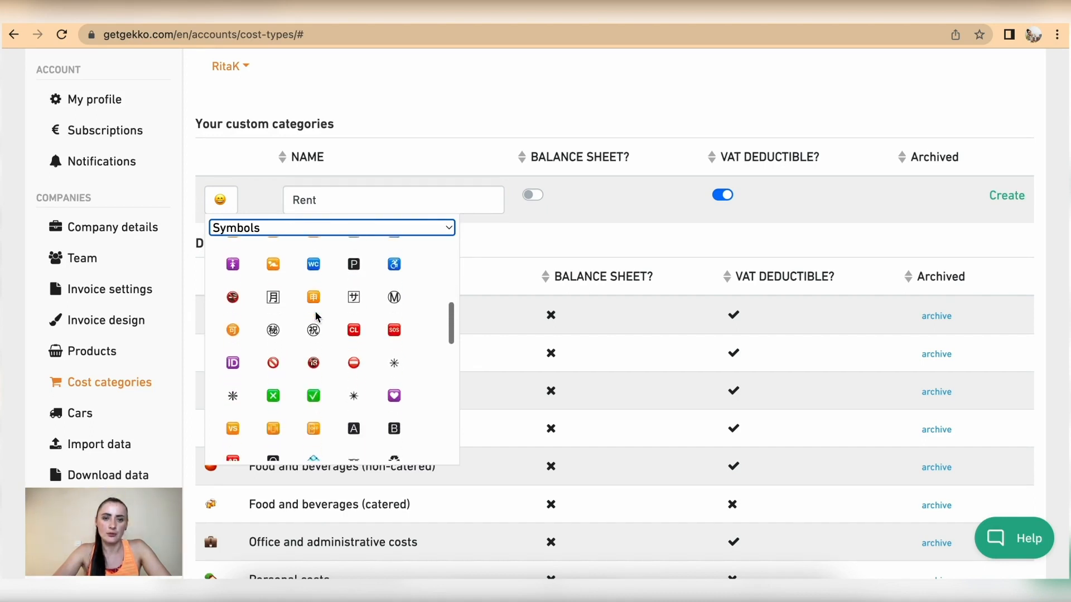
pyautogui.scroll(-10, 316, 316)
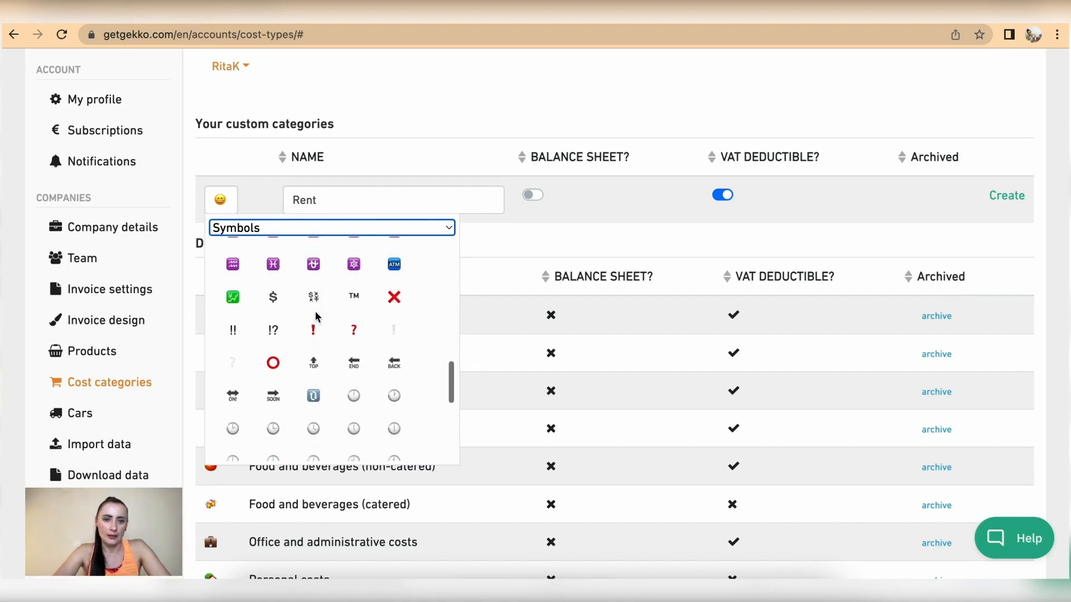
pyautogui.scroll(-4, 316, 316)
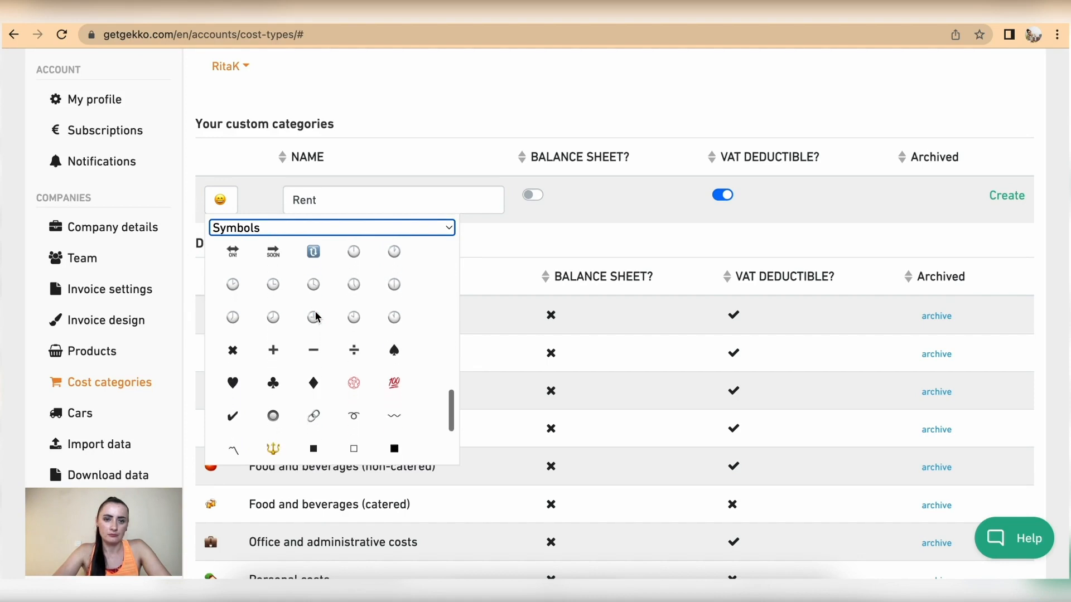
pyautogui.scroll(-3, 303, 402)
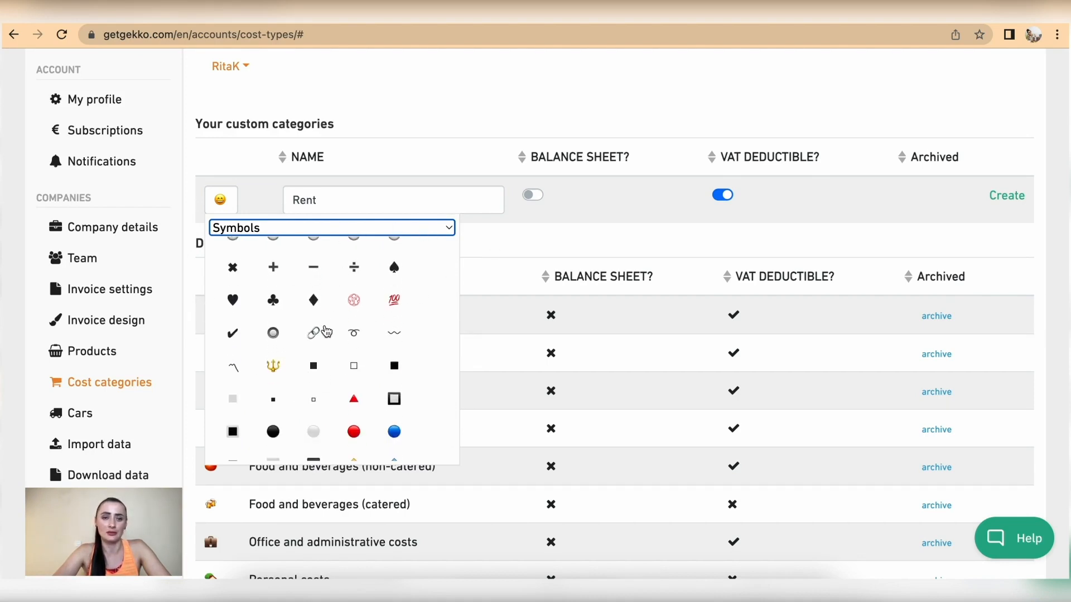
pyautogui.click(275, 369)
# Select the Rent category name and look over the category list
pyautogui.click(376, 198)
pyautogui.moveTo(376, 199); pyautogui.dragTo(263, 201)
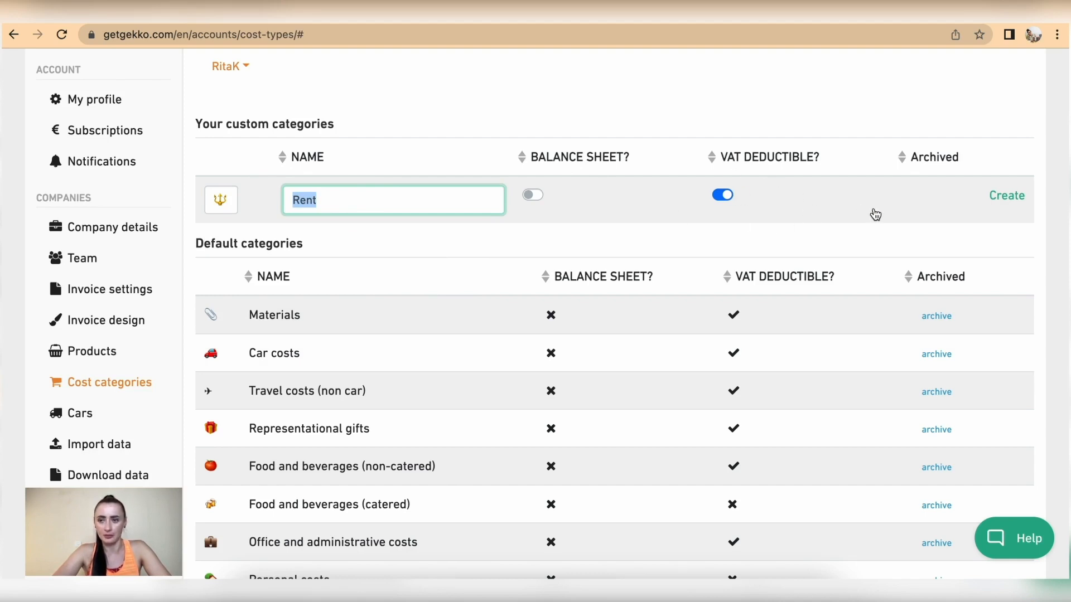
pyautogui.scroll(-2, 965, 309)
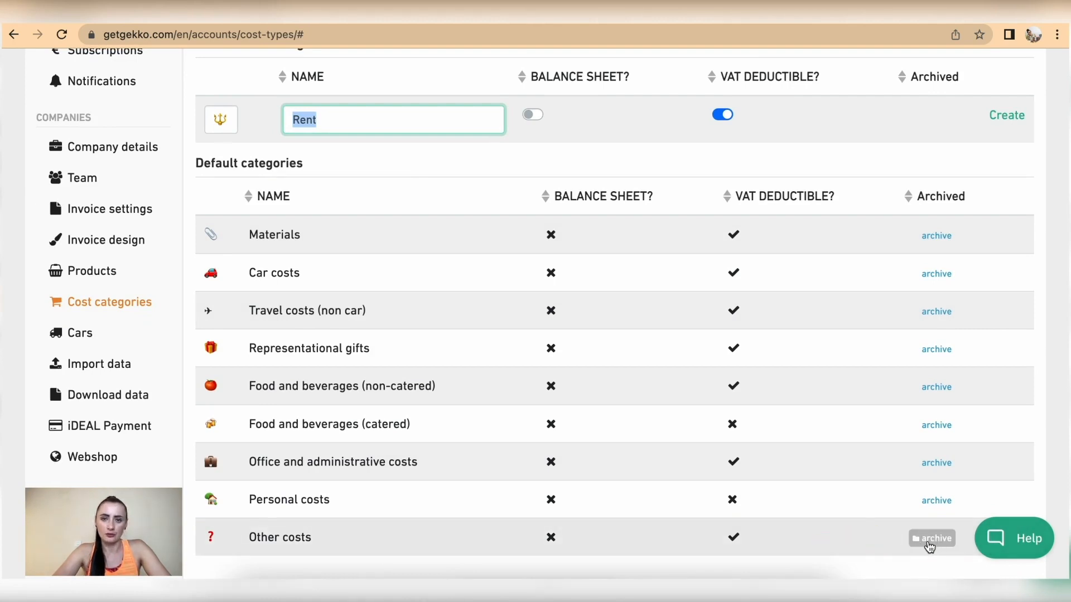
pyautogui.scroll(1, 871, 479)
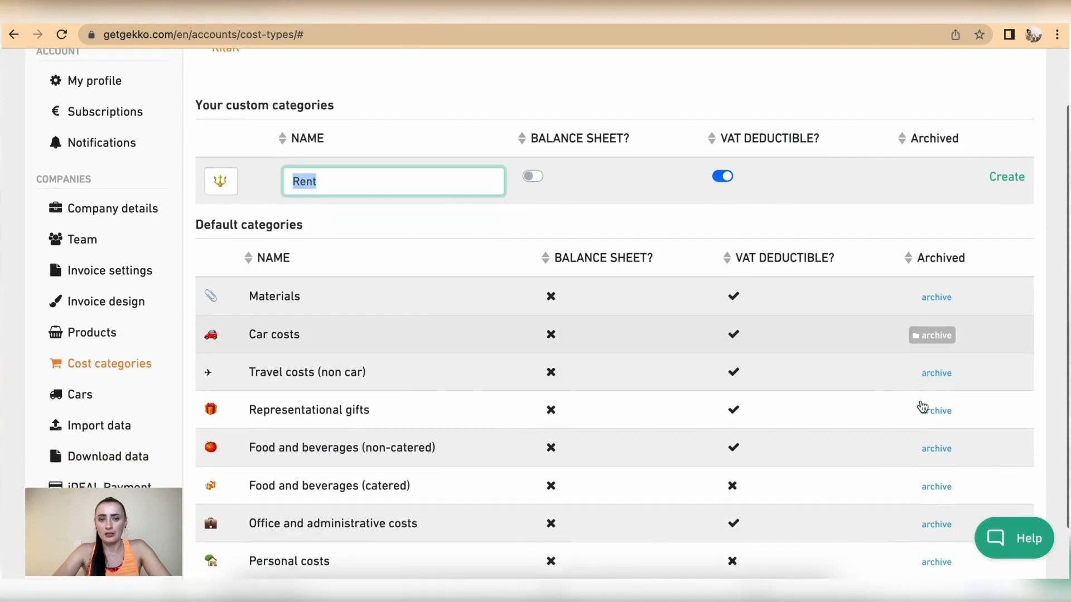
pyautogui.scroll(-1, 922, 406)
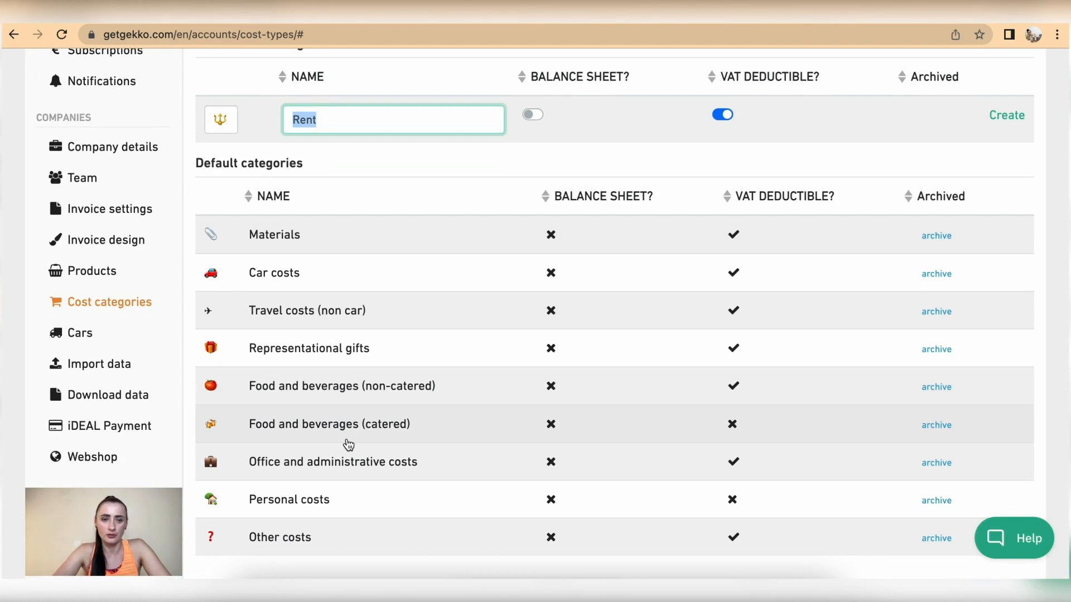
pyautogui.scroll(1, 343, 445)
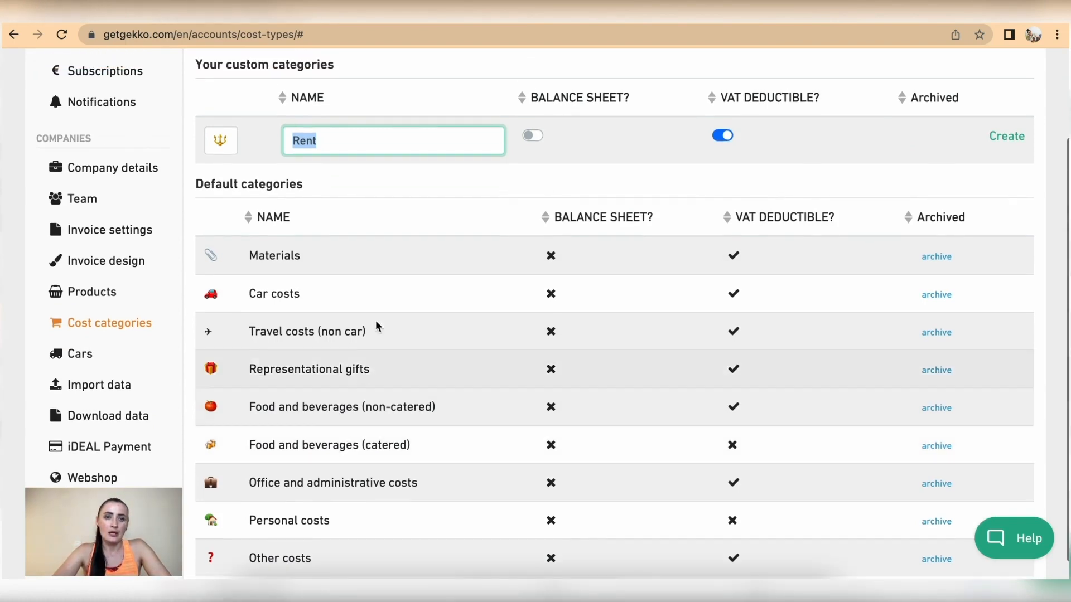
pyautogui.scroll(1, 391, 272)
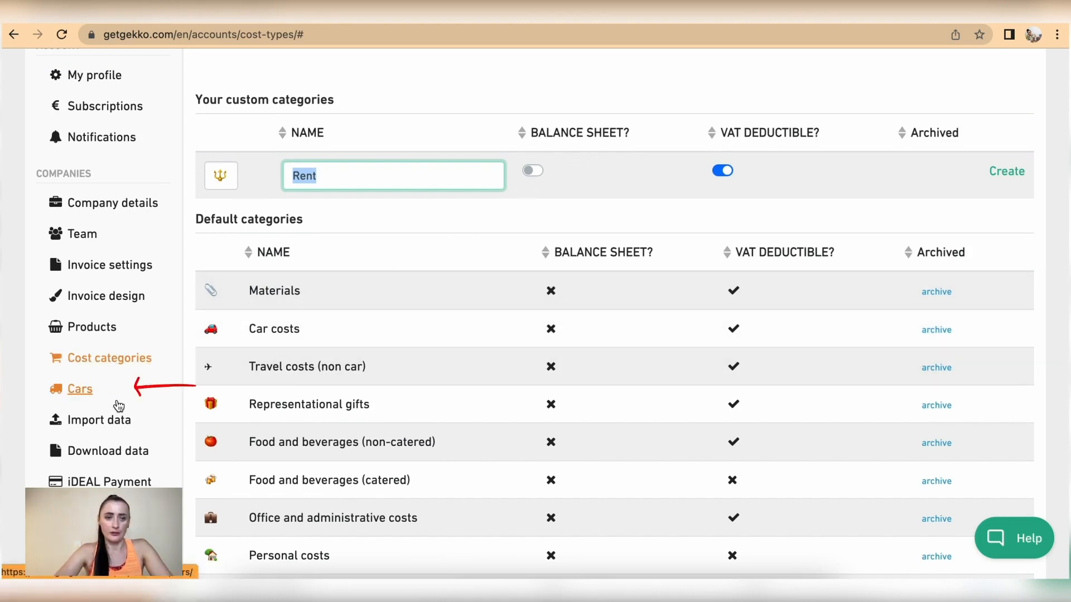
# Go to the empty Cars page and bring up the Add a new car form
pyautogui.click(79, 390)
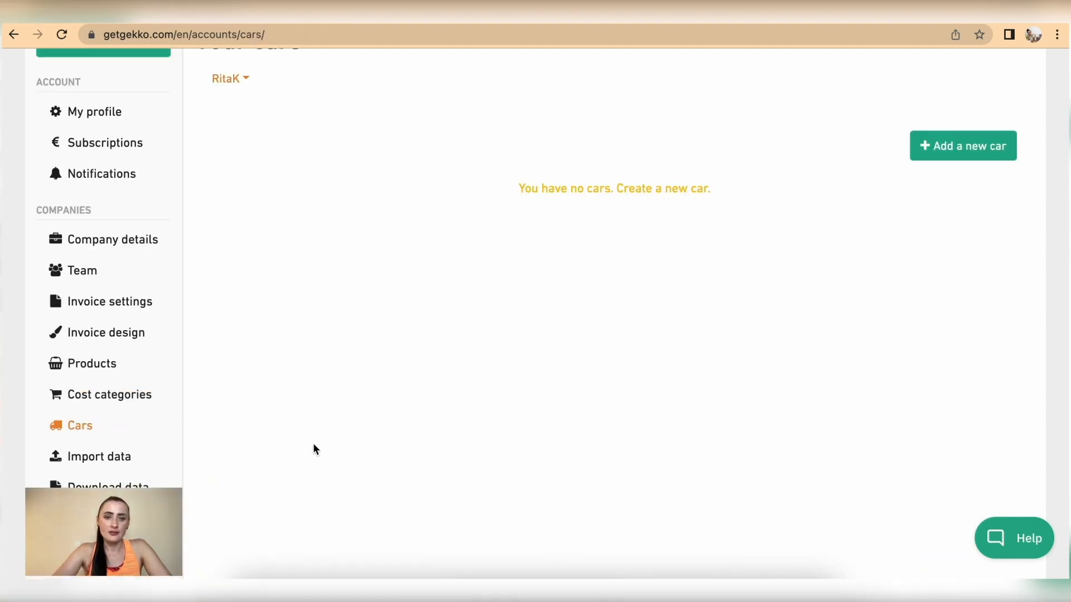
pyautogui.click(965, 158)
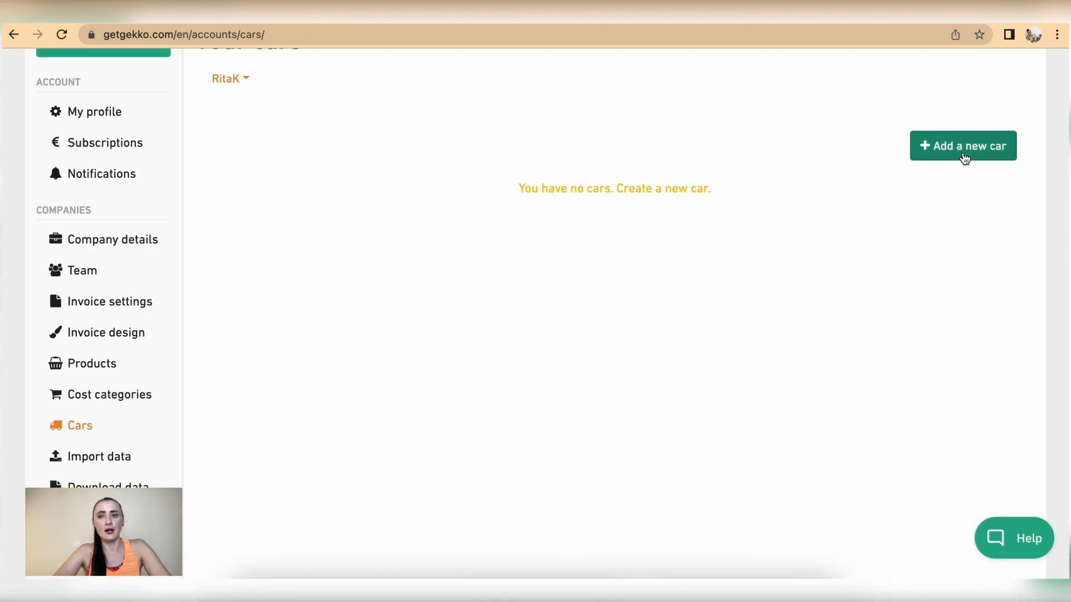
pyautogui.click(966, 158)
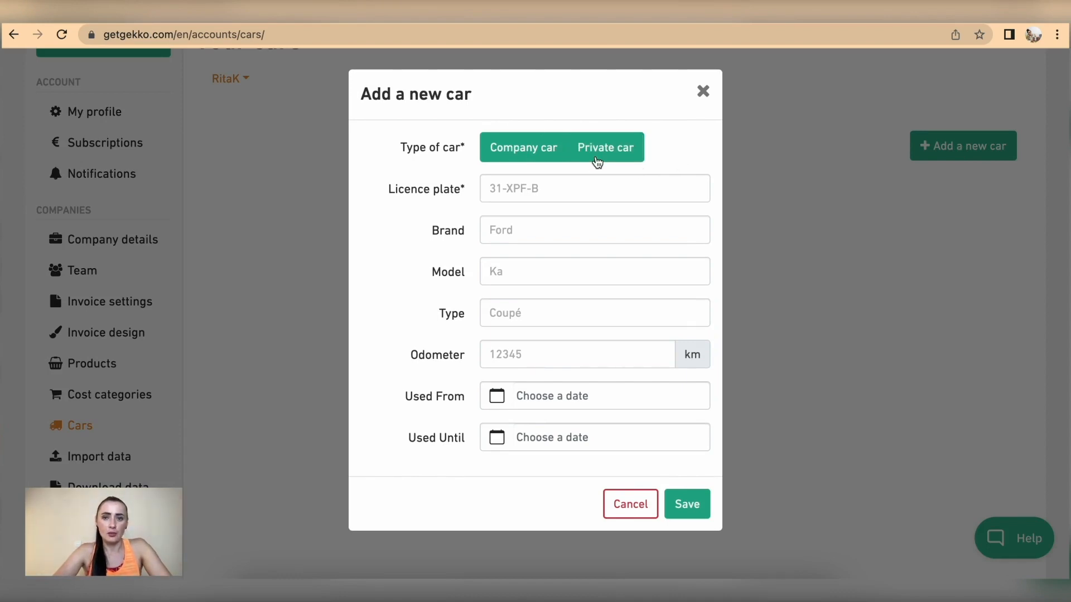
# Enter a private Ford Ka coupé with its licence plate and odometer 10000
pyautogui.click(599, 159)
pyautogui.click(534, 188)
pyautogui.write('45-RKBT')
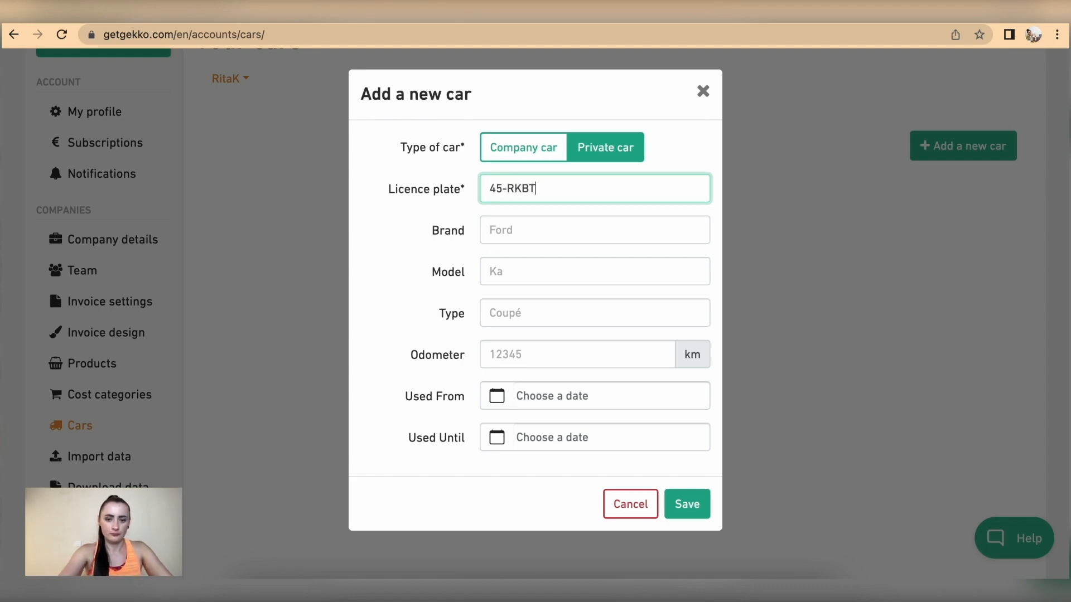
pyautogui.write('-345')
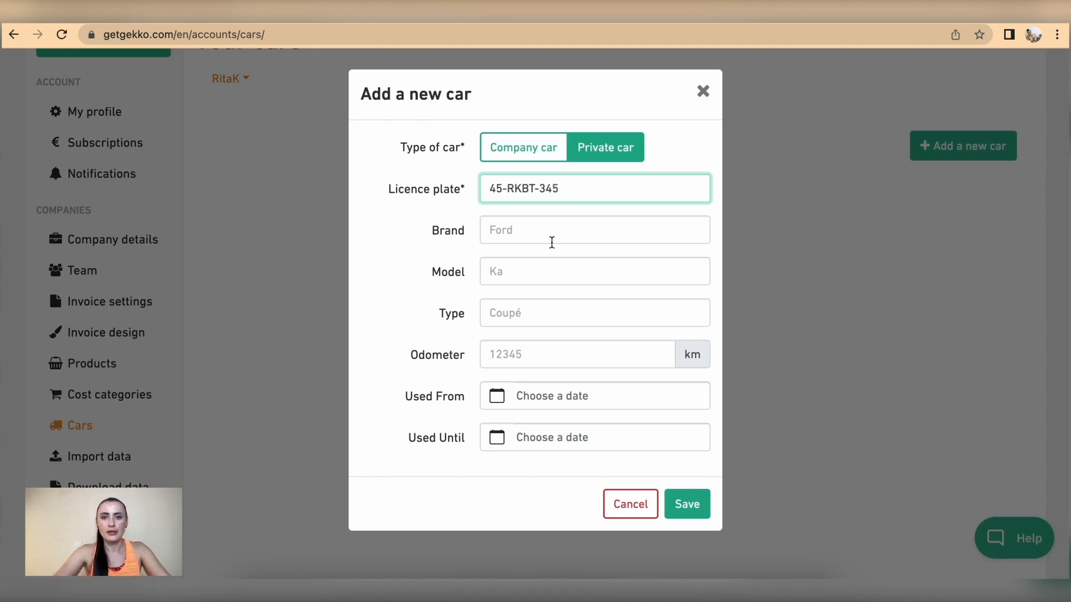
pyautogui.click(530, 229)
pyautogui.write('Ford')
pyautogui.click(541, 271)
pyautogui.write('Ka')
pyautogui.click(554, 313)
pyautogui.write('Coup')
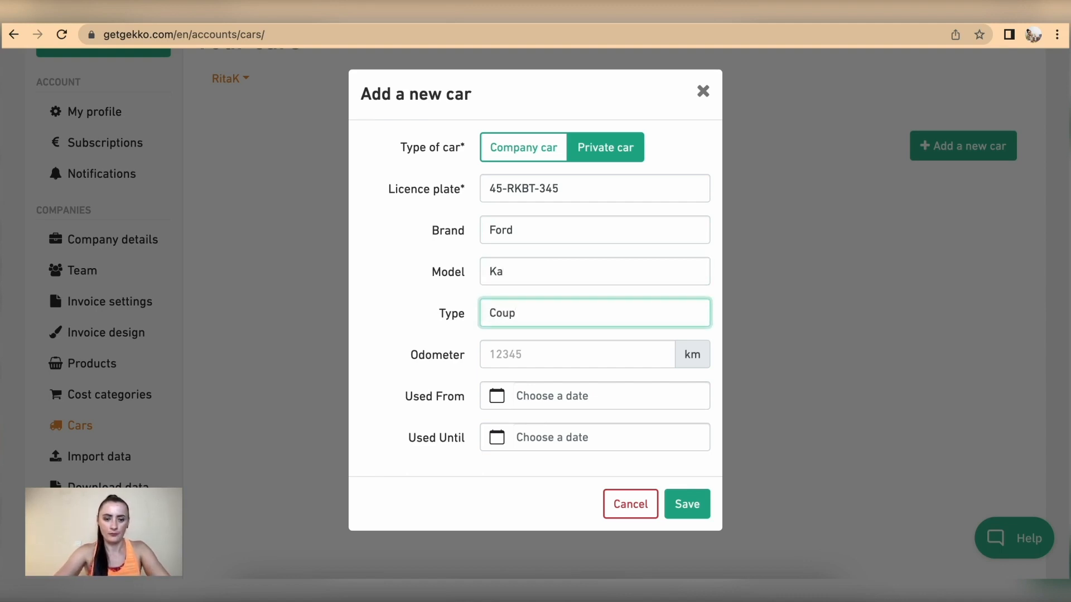
pyautogui.write('e')
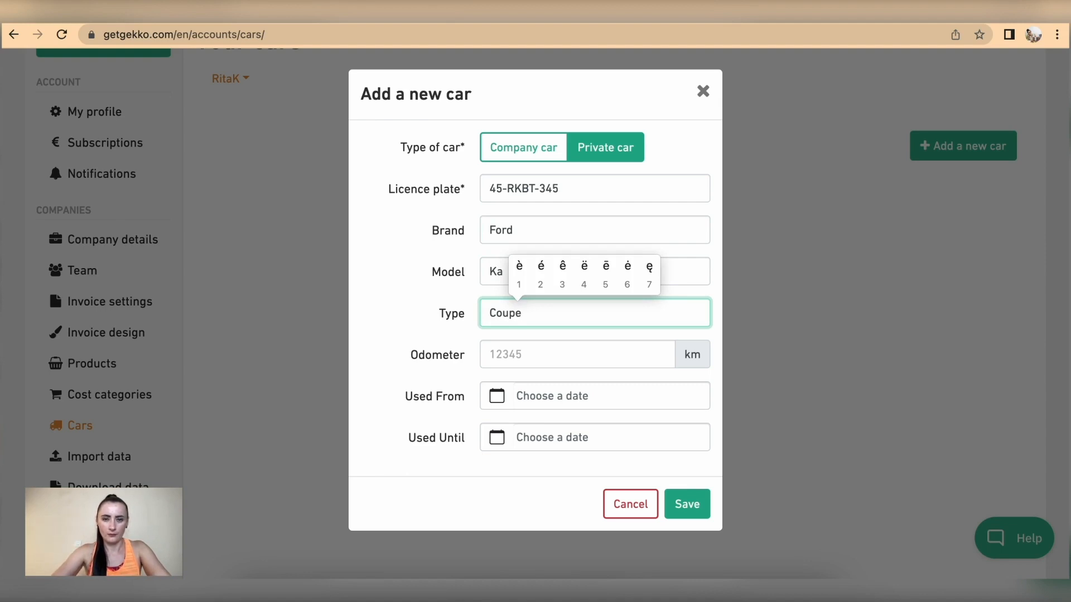
pyautogui.write('2')
pyautogui.click(584, 352)
pyautogui.write('10000')
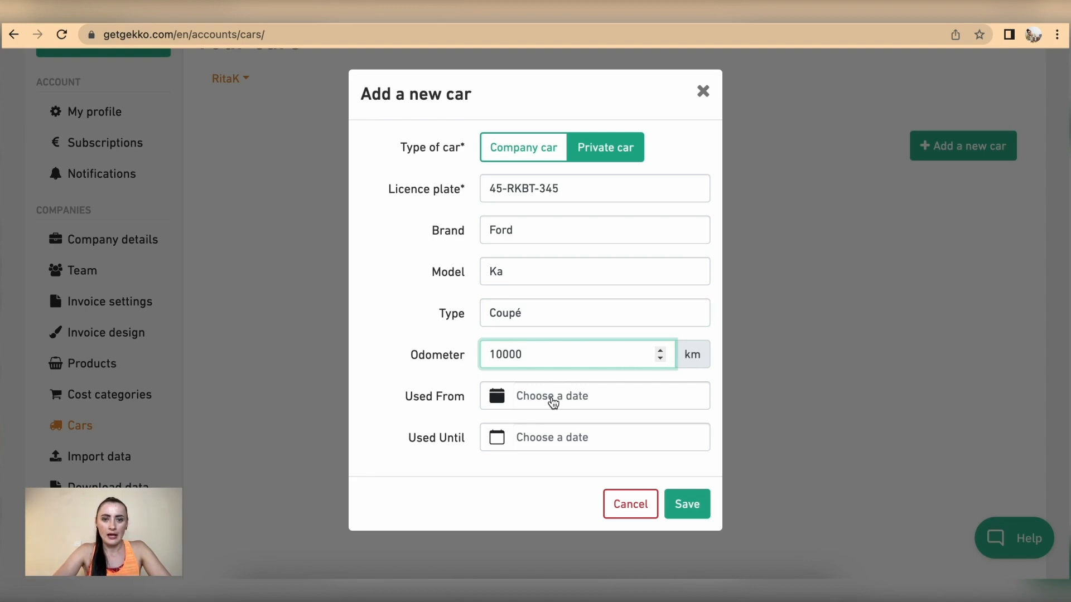
# Set usage from 1 July 2015 until 31 July 2022 and save the car
pyautogui.click(538, 402)
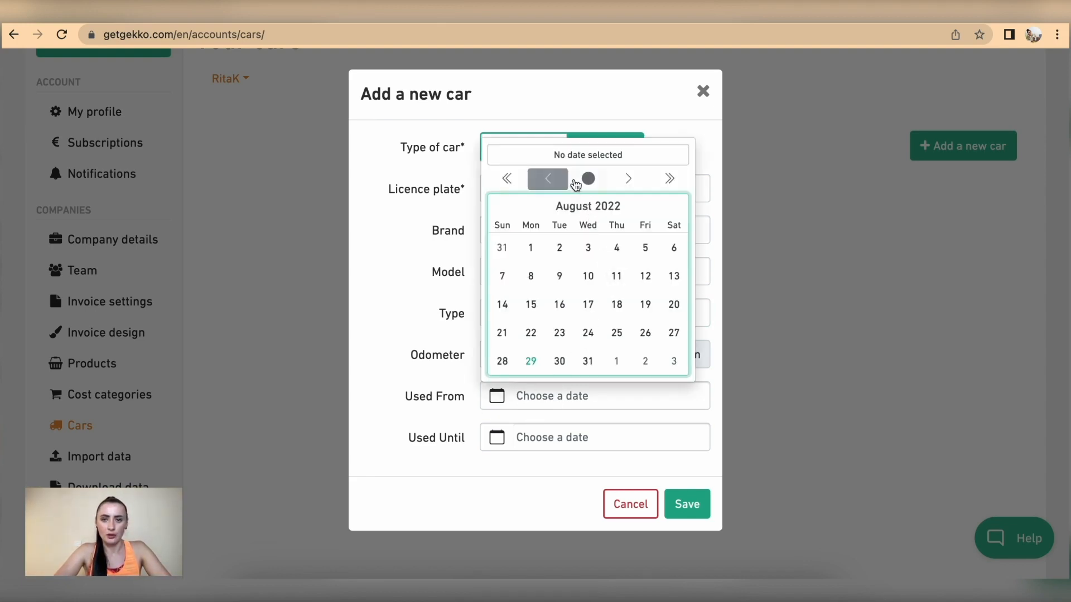
pyautogui.click(550, 179)
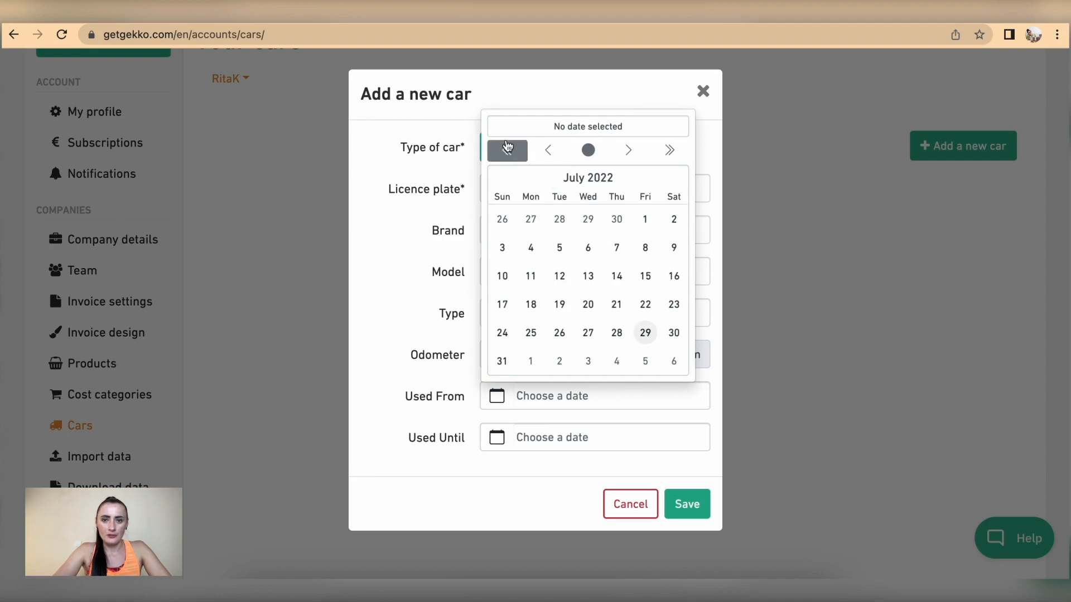
pyautogui.click(506, 150)
pyautogui.click(506, 180)
pyautogui.doubleClick(506, 181)
pyautogui.click(507, 180)
pyautogui.click(506, 151)
pyautogui.click(506, 151)
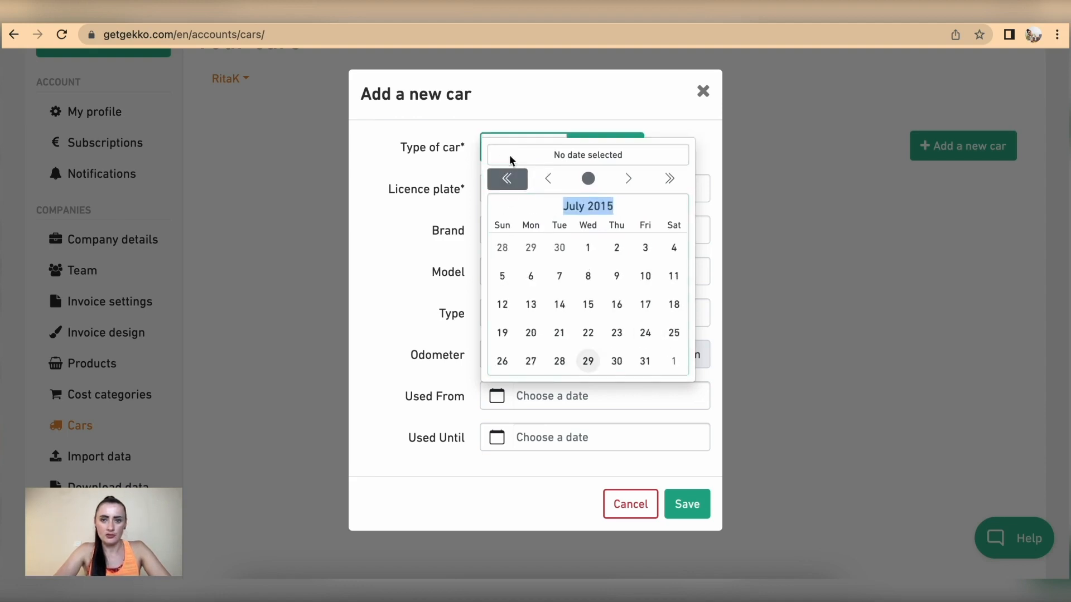
pyautogui.click(590, 246)
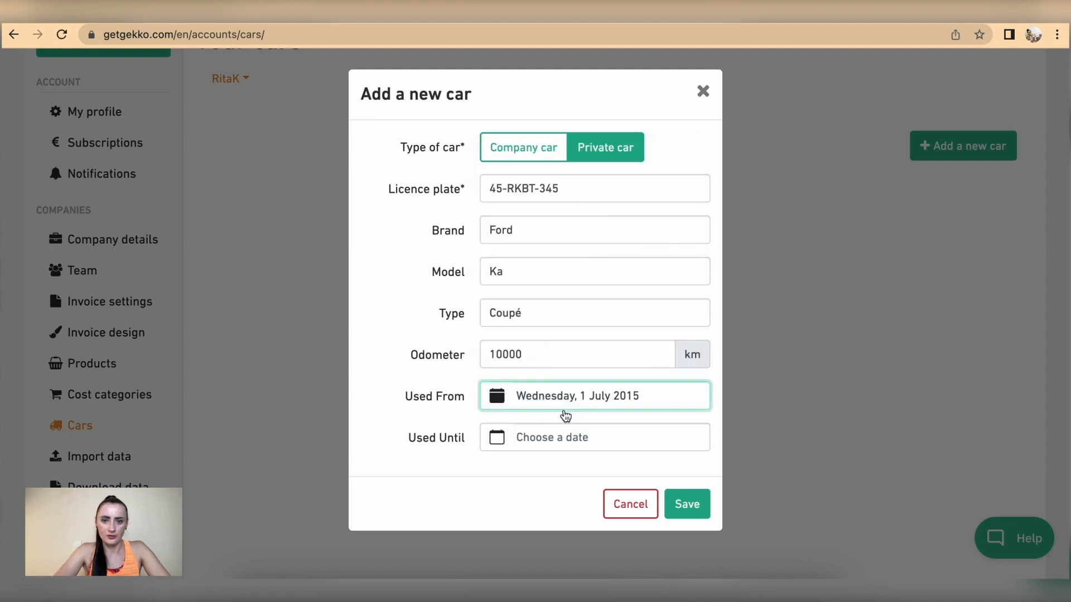
pyautogui.click(574, 439)
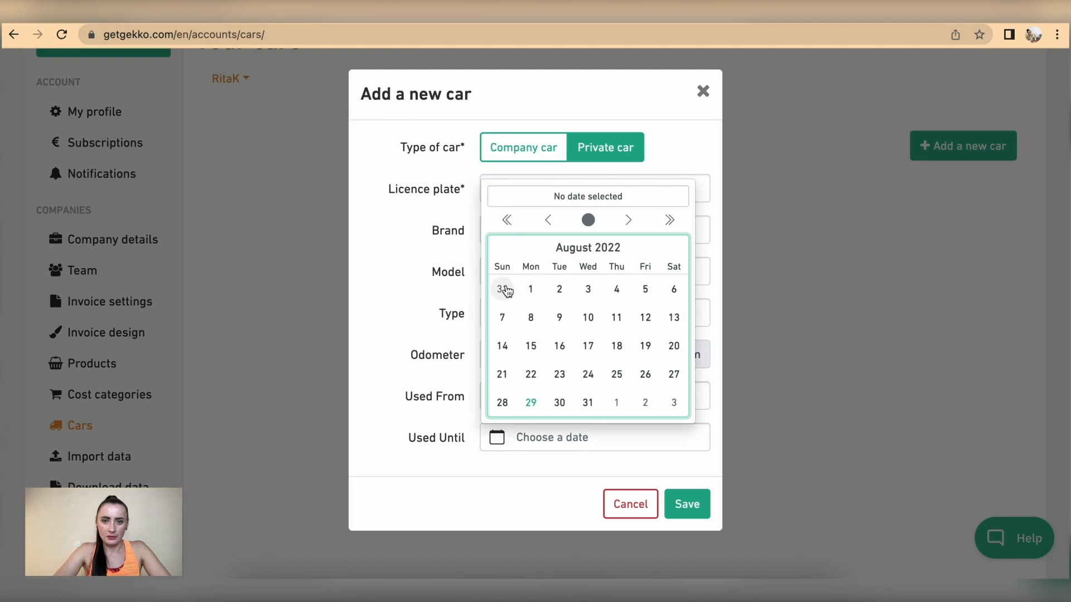
pyautogui.click(502, 289)
pyautogui.click(686, 504)
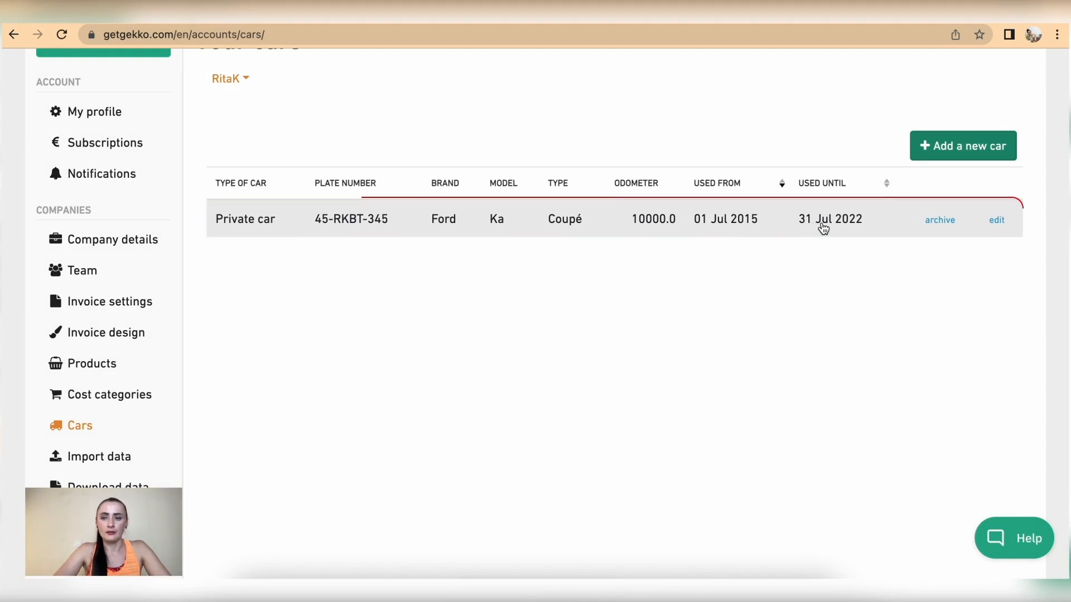
pyautogui.click(949, 148)
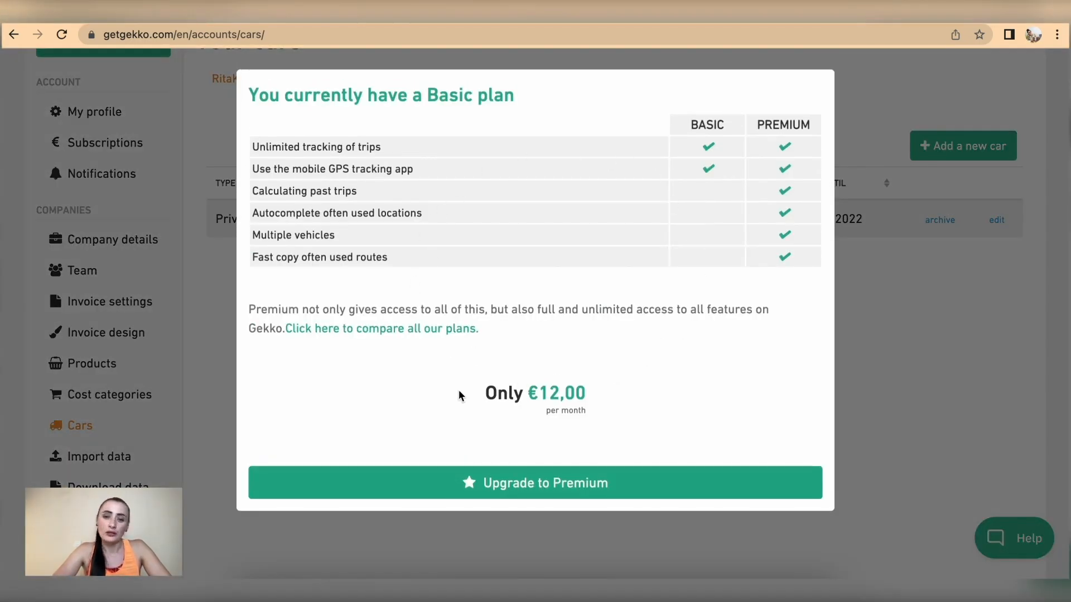
pyautogui.click(938, 397)
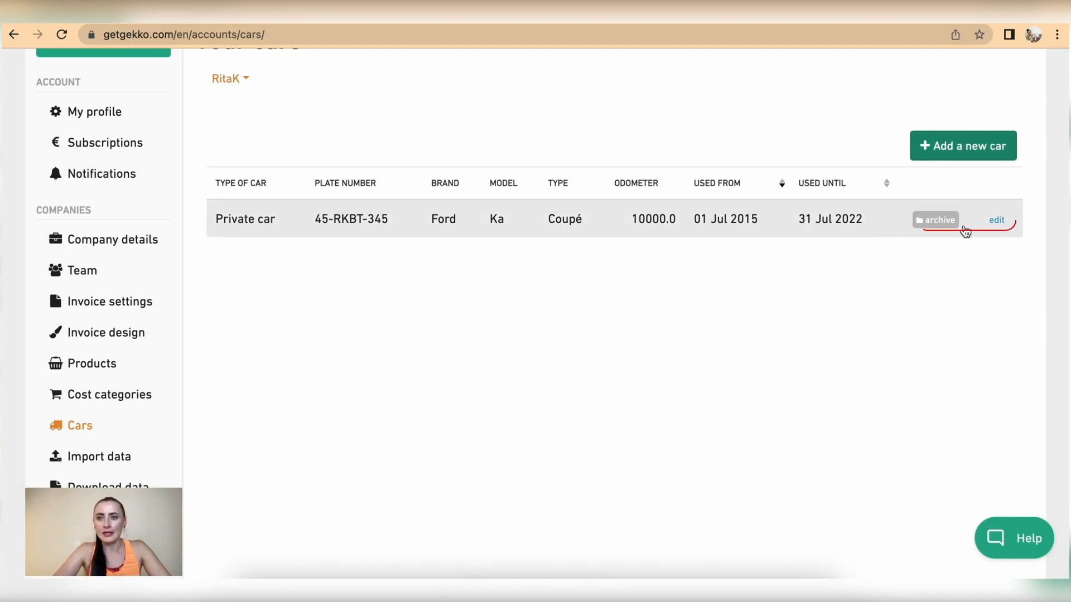
pyautogui.click(1000, 222)
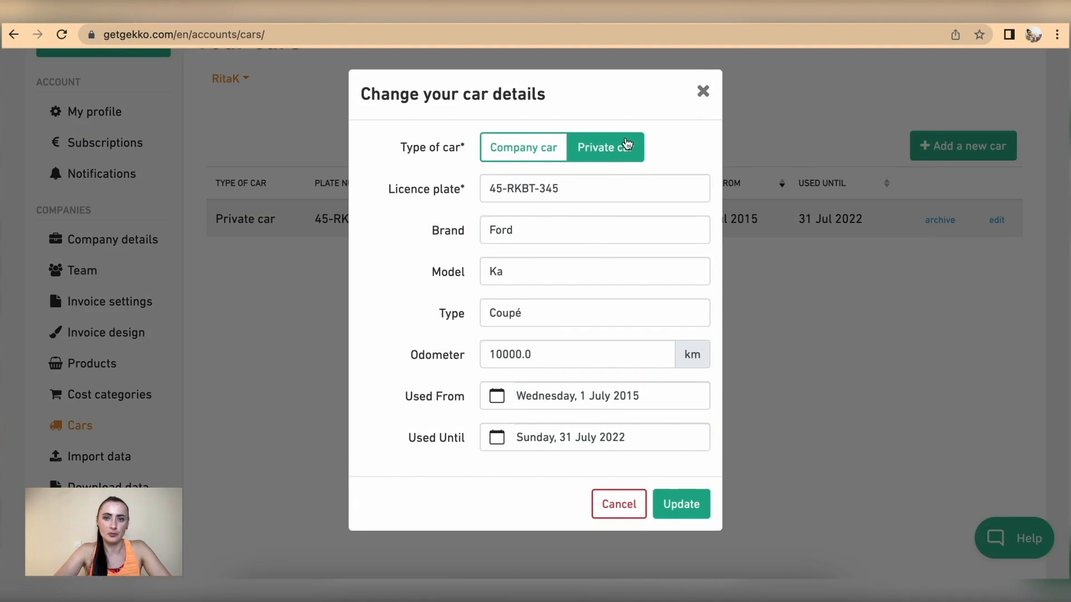
pyautogui.click(506, 150)
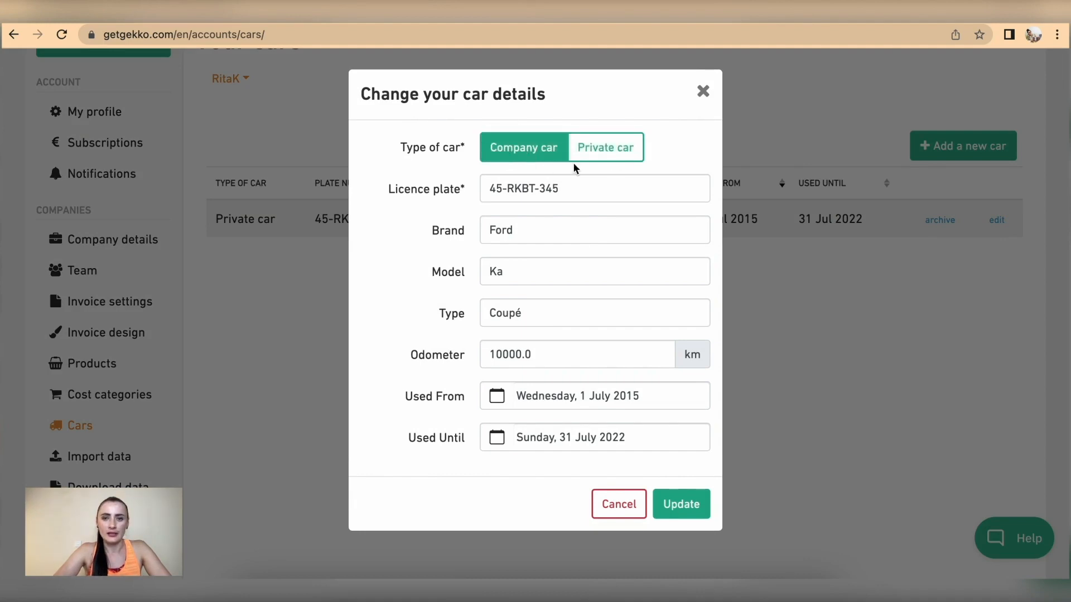
pyautogui.click(601, 150)
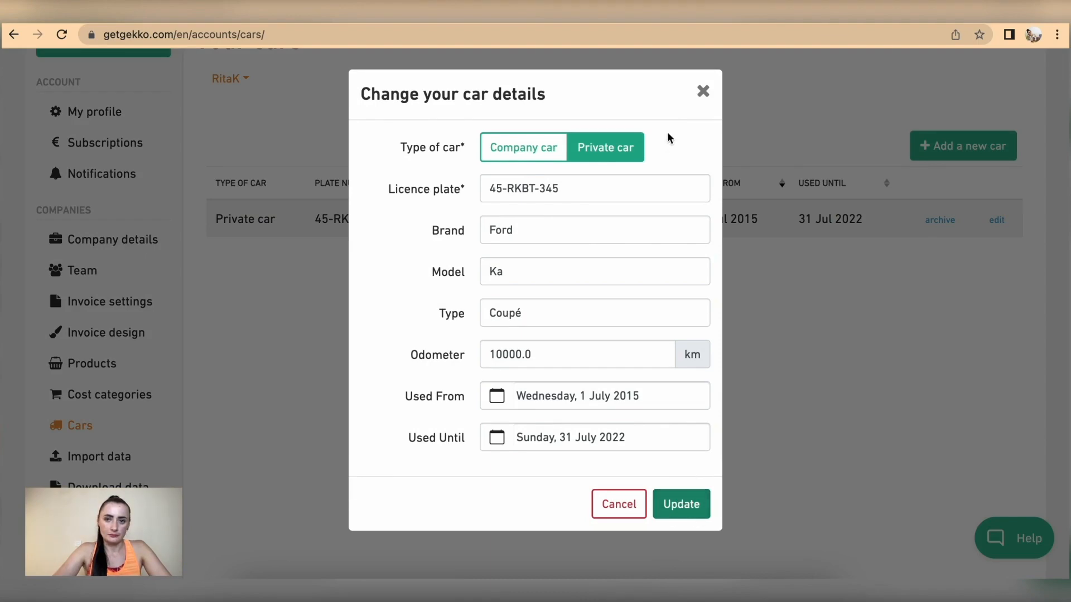
pyautogui.click(702, 90)
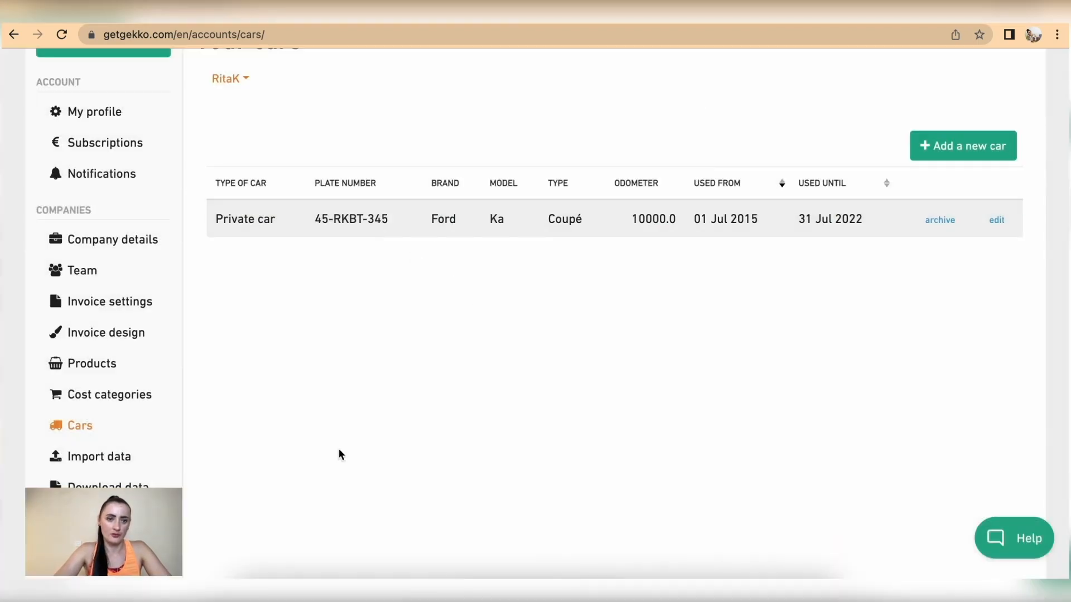
pyautogui.click(101, 461)
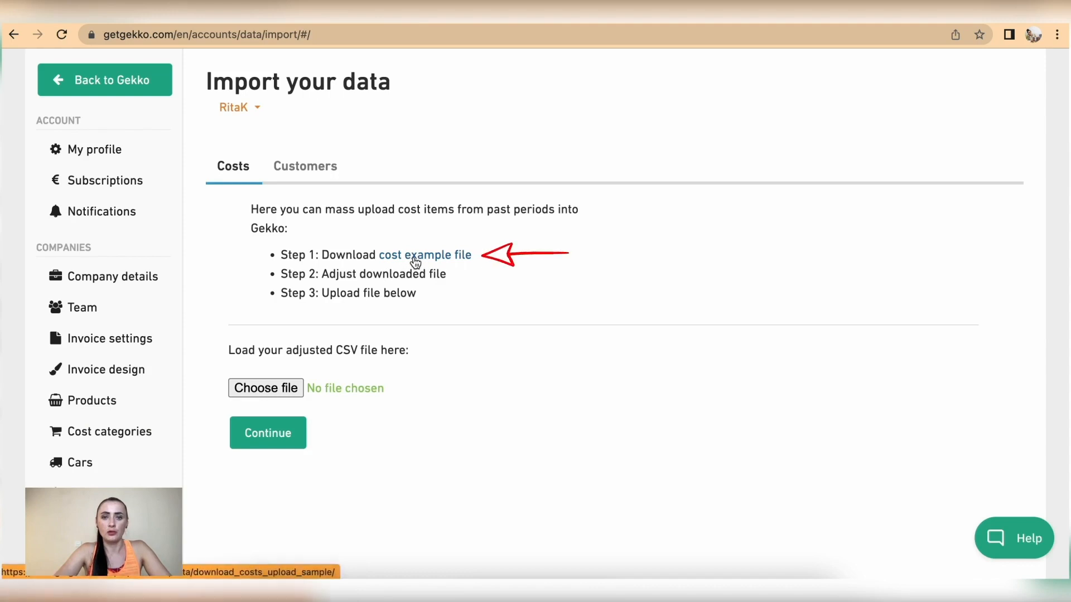
# Switch the import to Customers, leaving Gekko as the data source
pyautogui.click(302, 169)
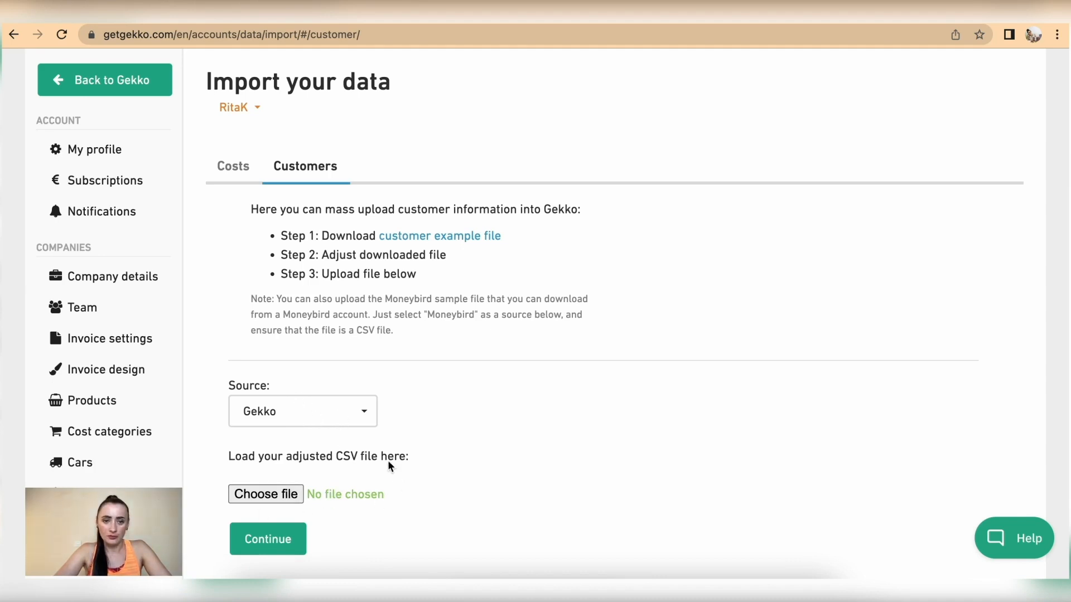
pyautogui.click(363, 411)
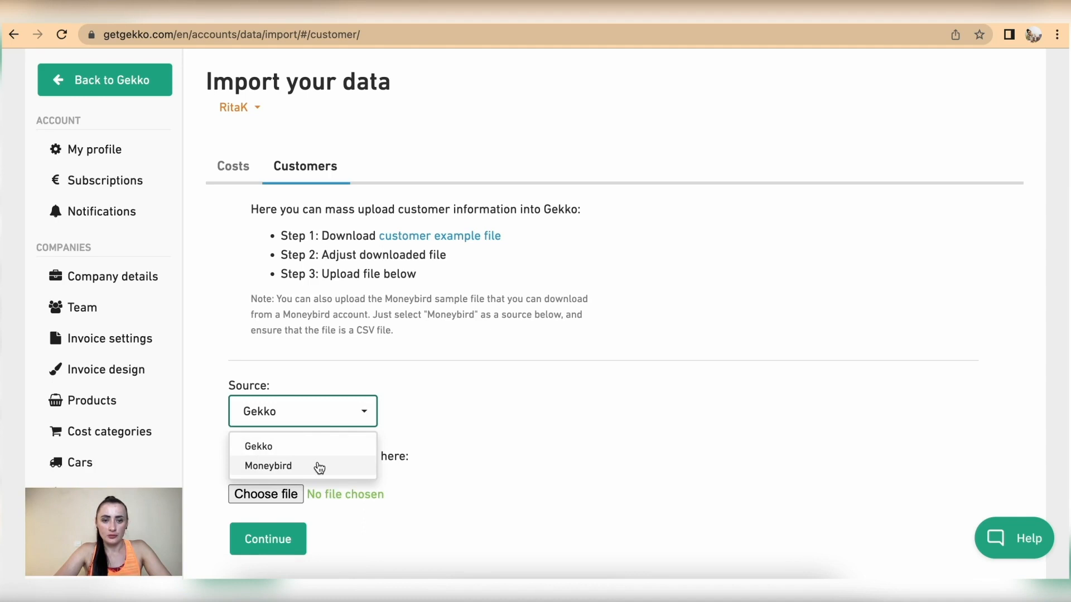
pyautogui.click(460, 388)
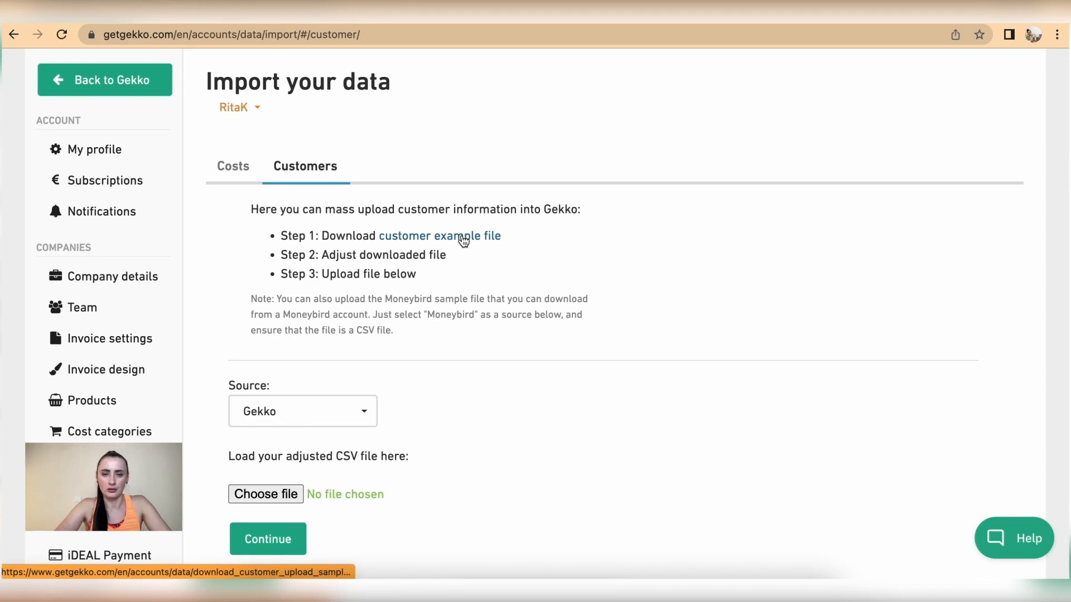
pyautogui.scroll(-1, 69, 427)
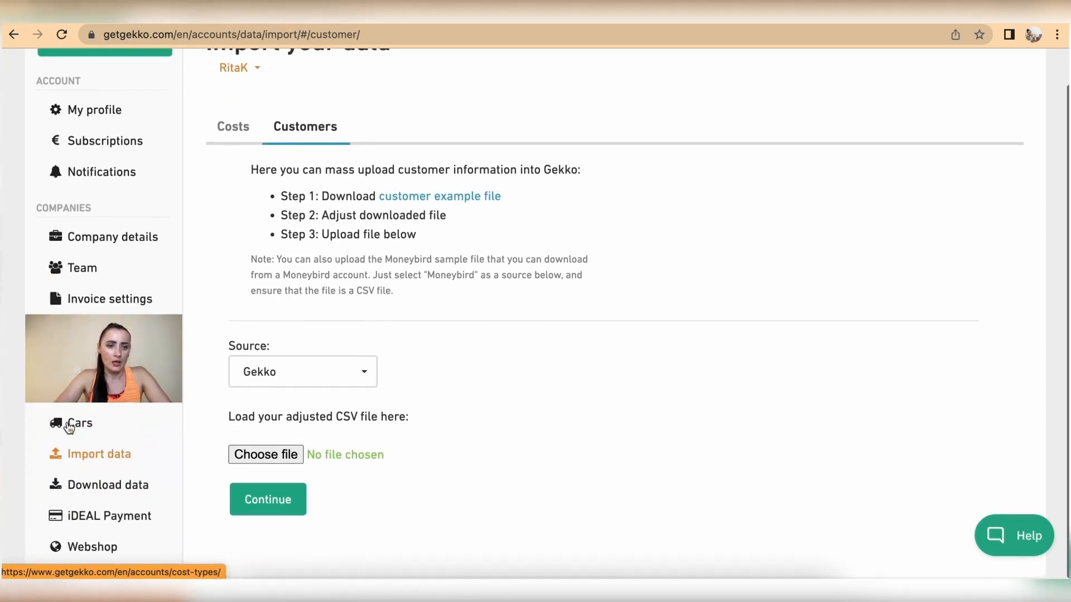
pyautogui.click(102, 488)
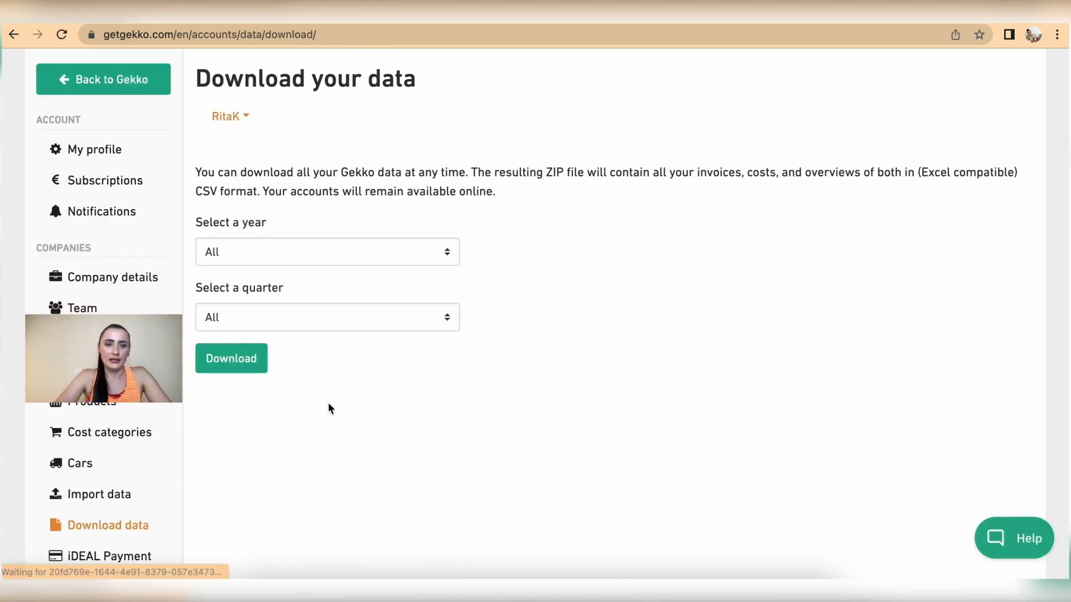
# Keep both year and quarter at All for the data download
pyautogui.click(269, 254)
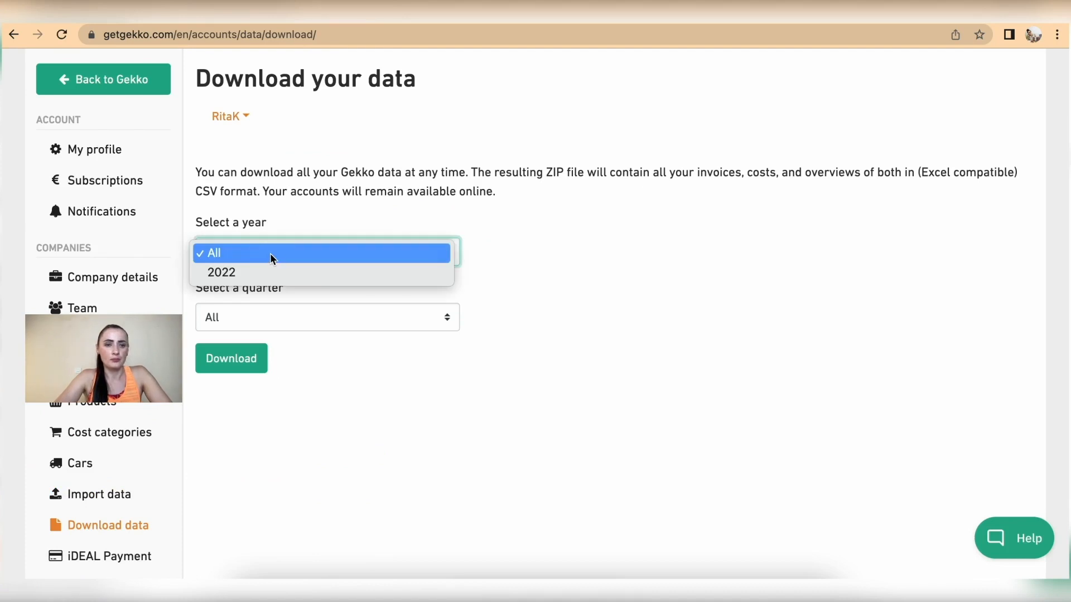
pyautogui.click(359, 212)
pyautogui.click(343, 315)
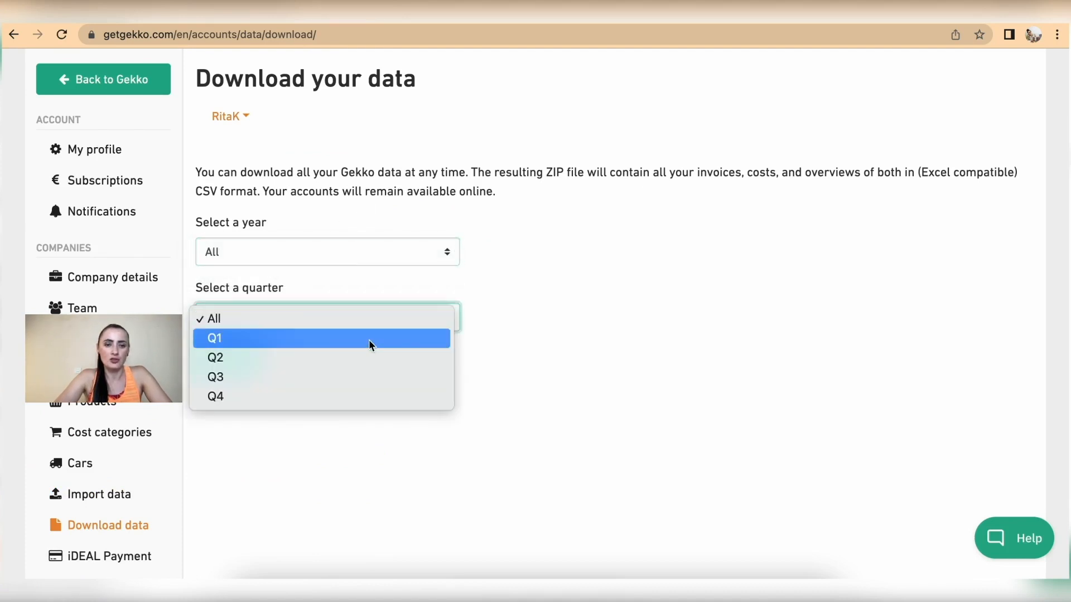
pyautogui.click(493, 340)
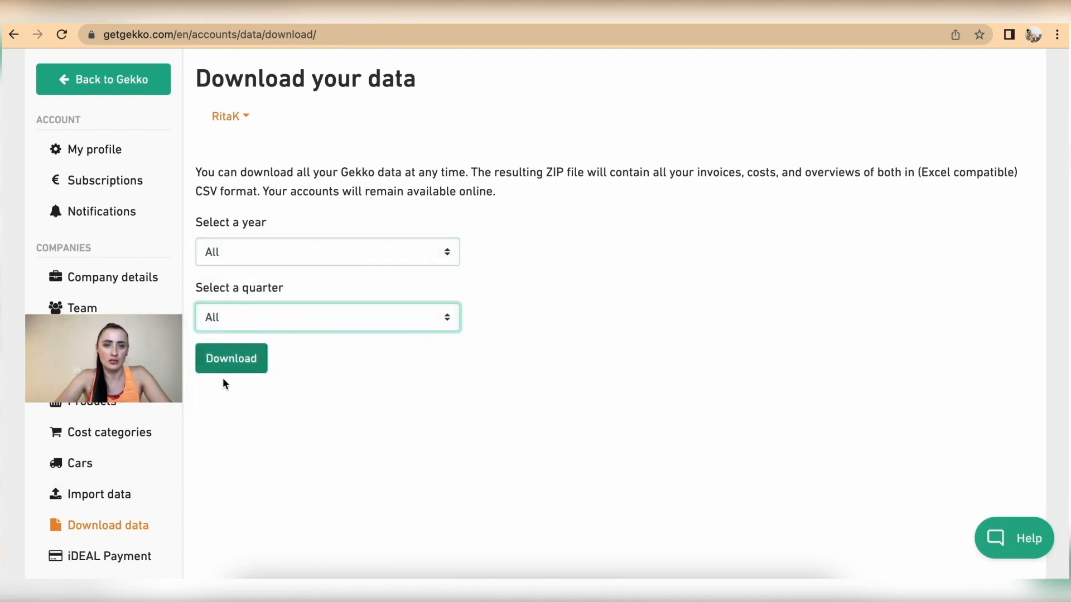
pyautogui.scroll(-1, 123, 451)
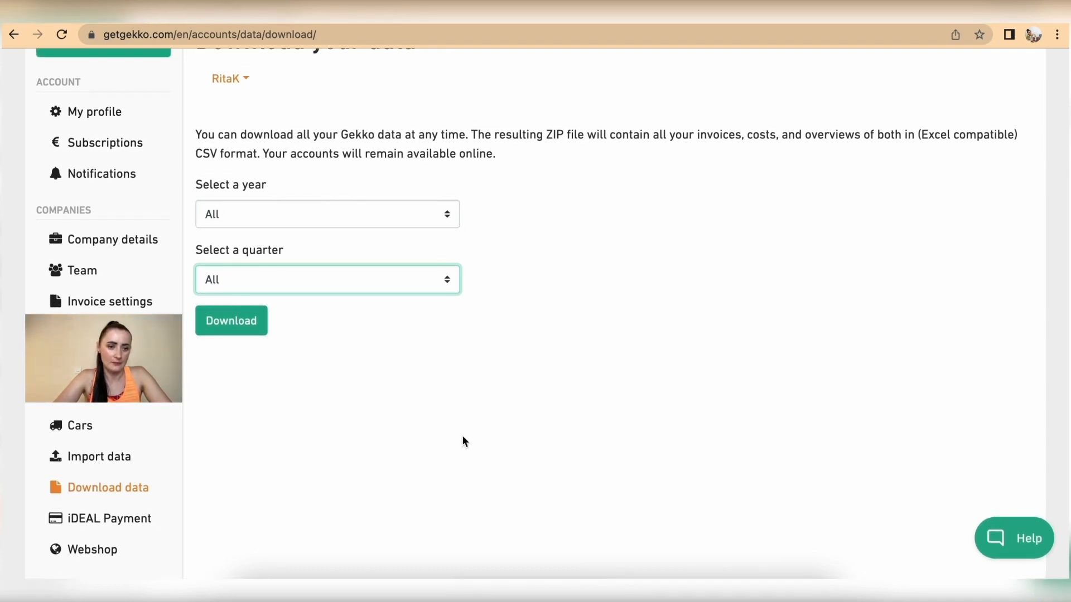
# Review the iDEAL payment settings, then the Webshop WooCommerce connection page
pyautogui.click(59, 517)
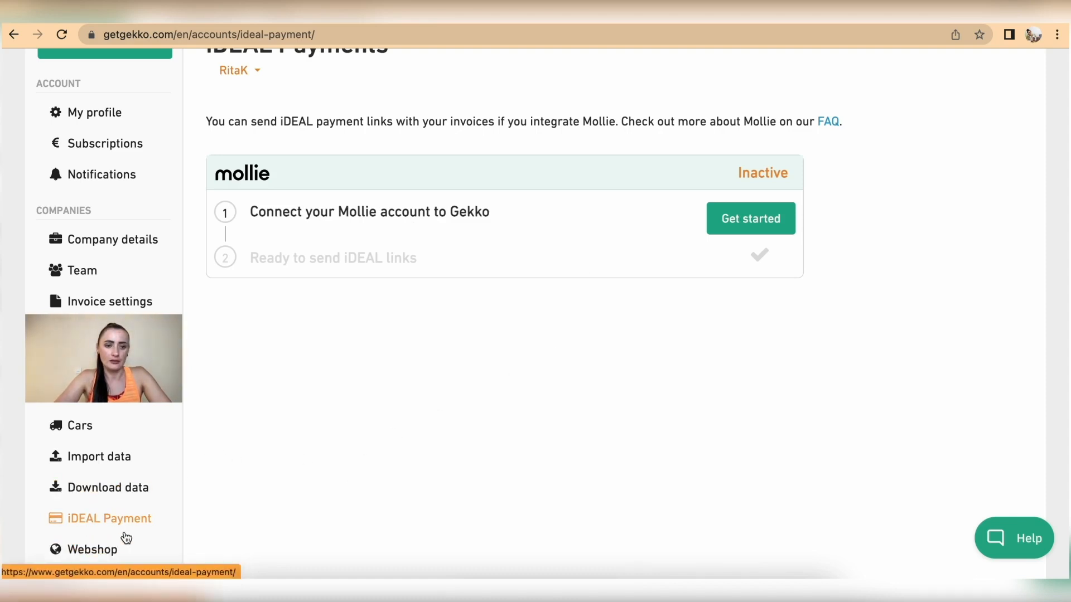
pyautogui.click(101, 554)
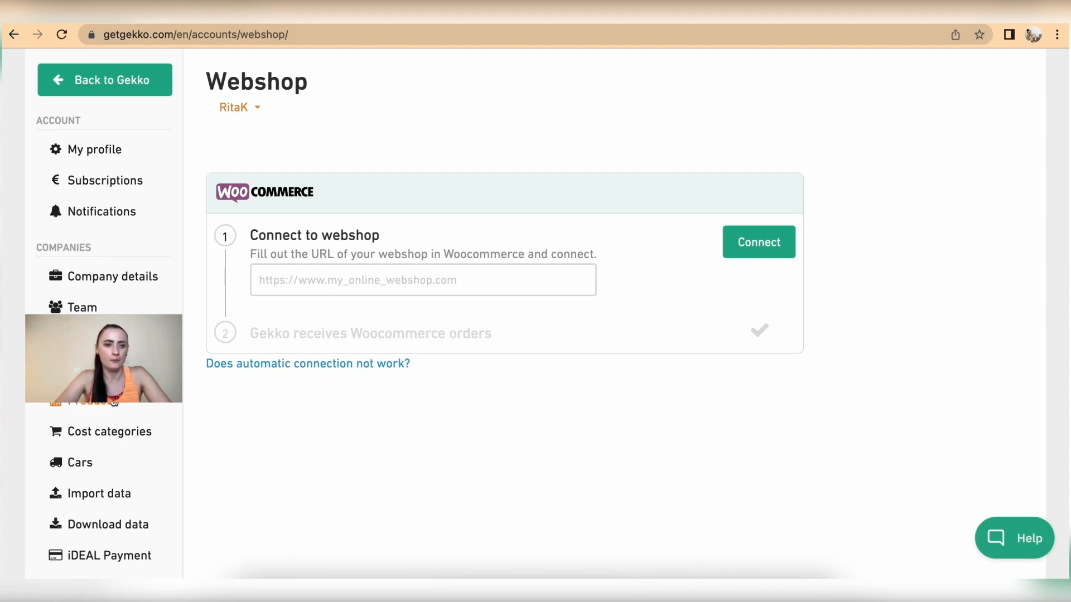
pyautogui.scroll(-2, 115, 402)
pyautogui.scroll(2, 67, 312)
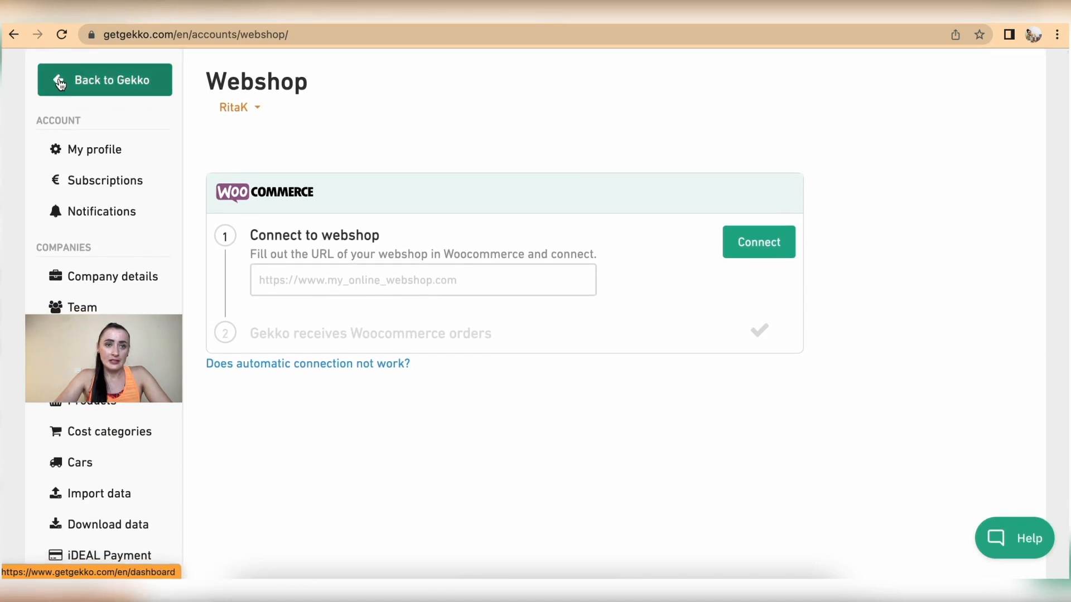
pyautogui.click(60, 83)
# Go back to the Gekko dashboard and open the Contacts list
pyautogui.click(71, 71)
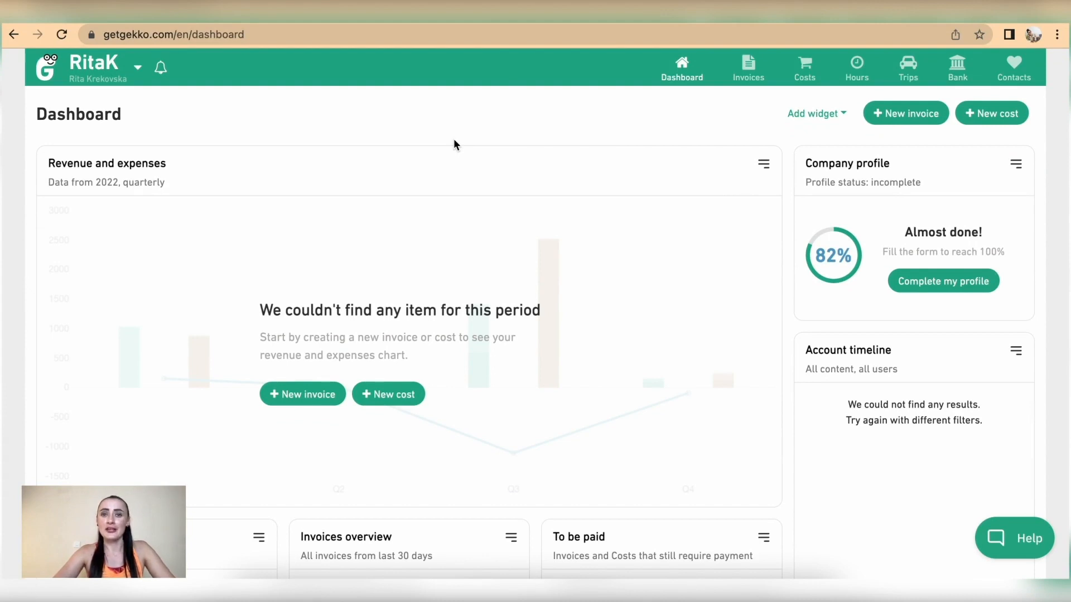
pyautogui.click(1021, 67)
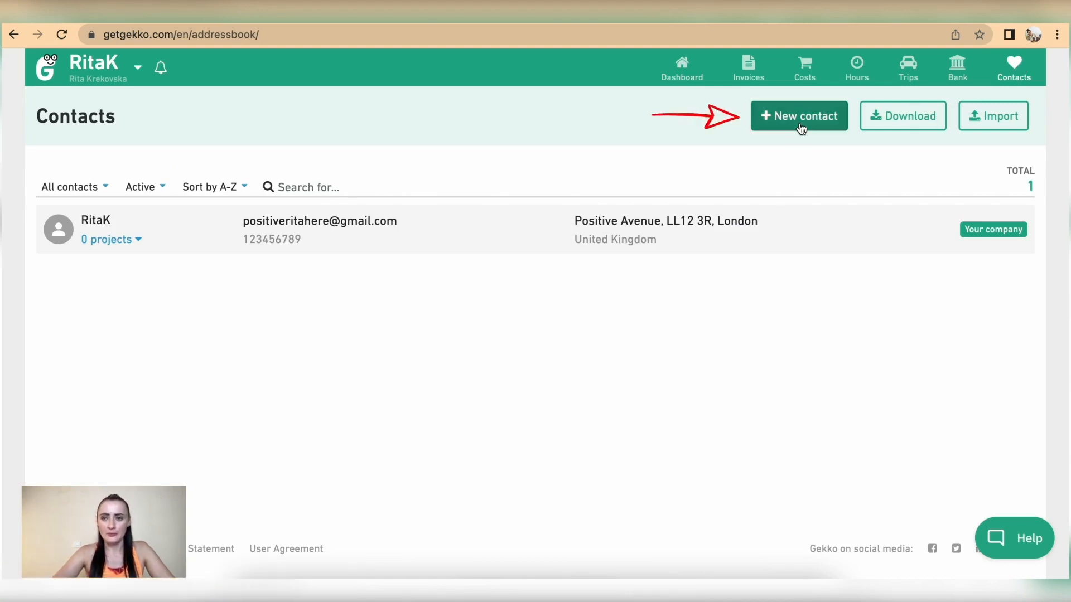
# Check the customer import page, then return to Contacts and start a new contact
pyautogui.click(995, 120)
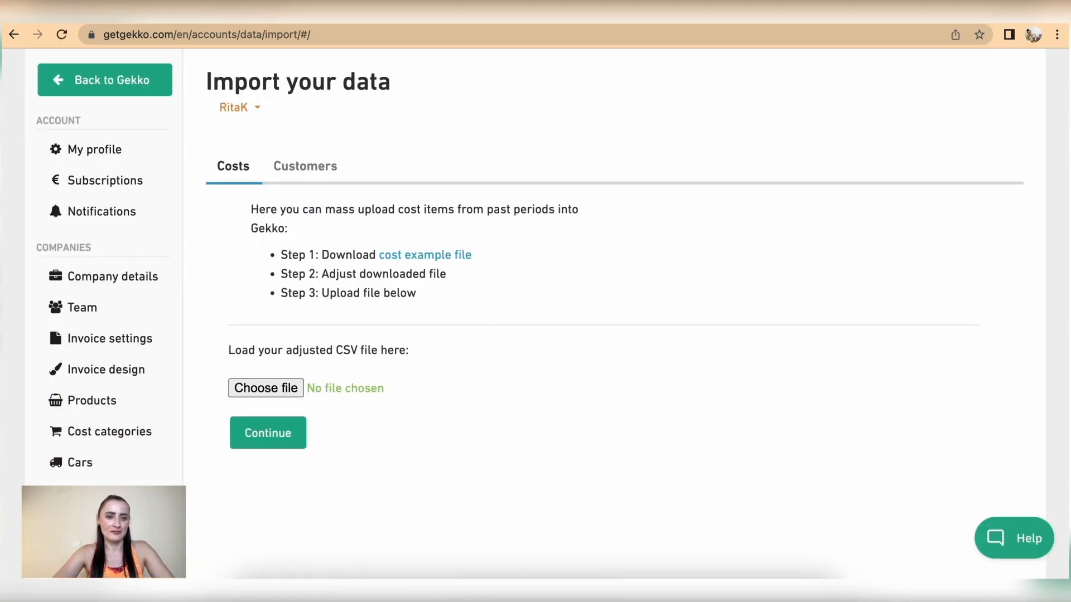
pyautogui.click(327, 173)
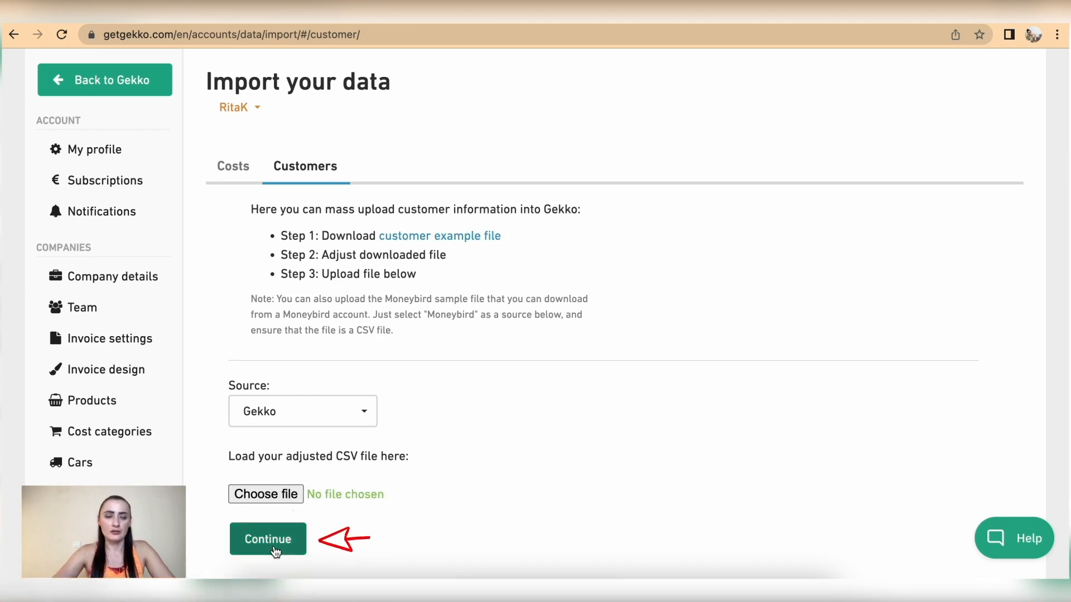
pyautogui.click(113, 83)
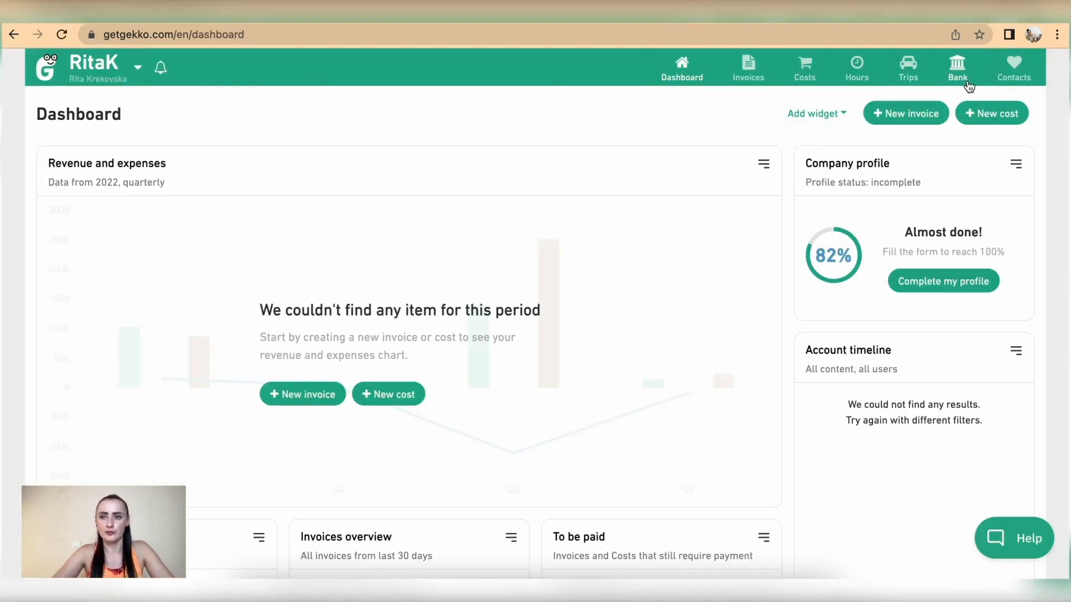
pyautogui.click(1013, 77)
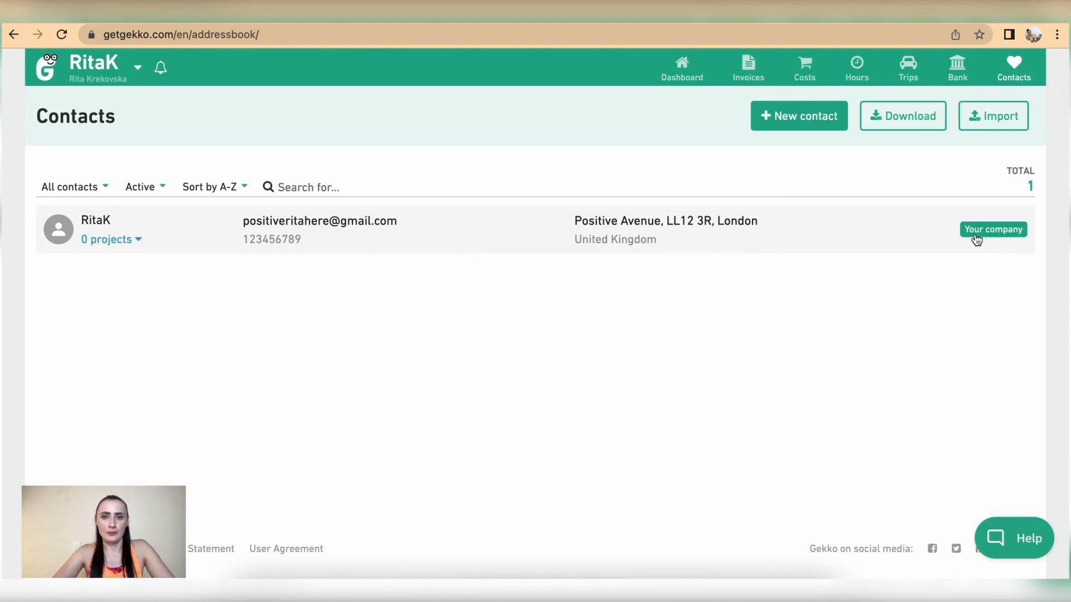
pyautogui.click(804, 120)
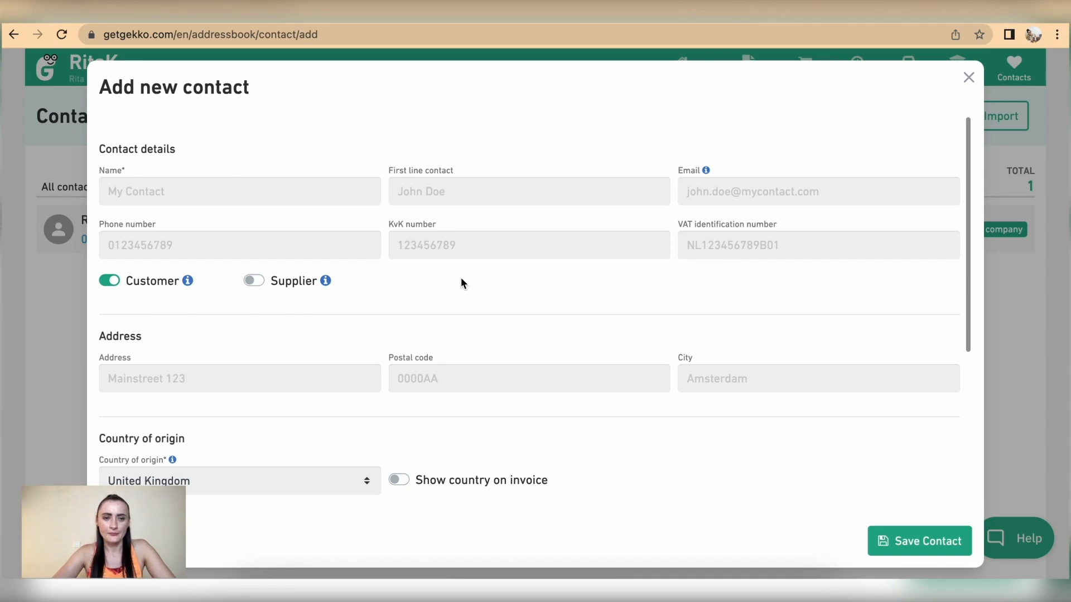
# Scroll through the blank Add new contact form's sections and back to the top
pyautogui.scroll(-3, 462, 283)
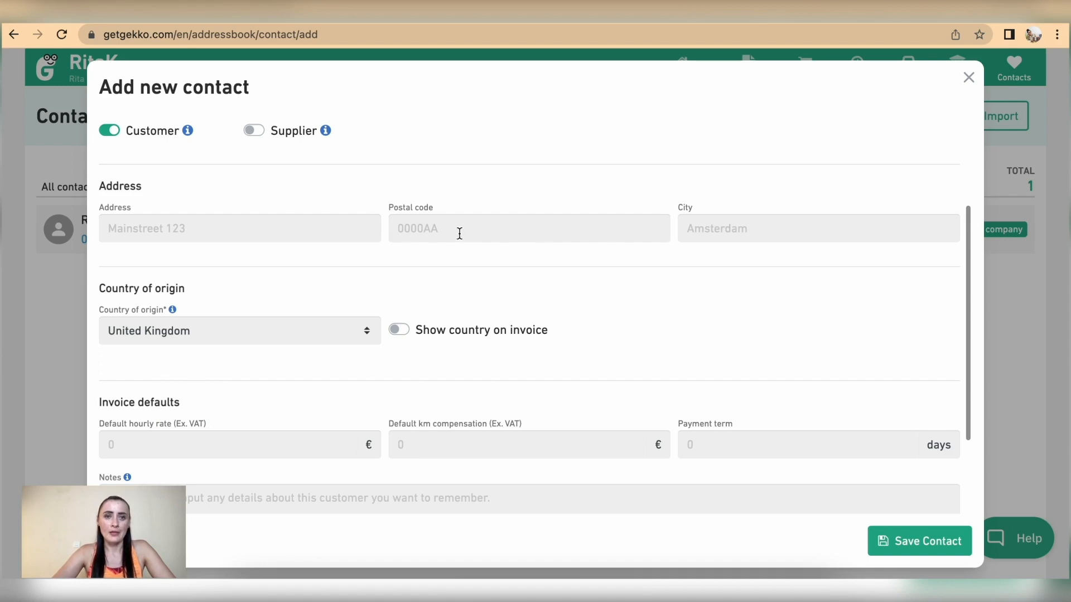
pyautogui.scroll(3, 460, 233)
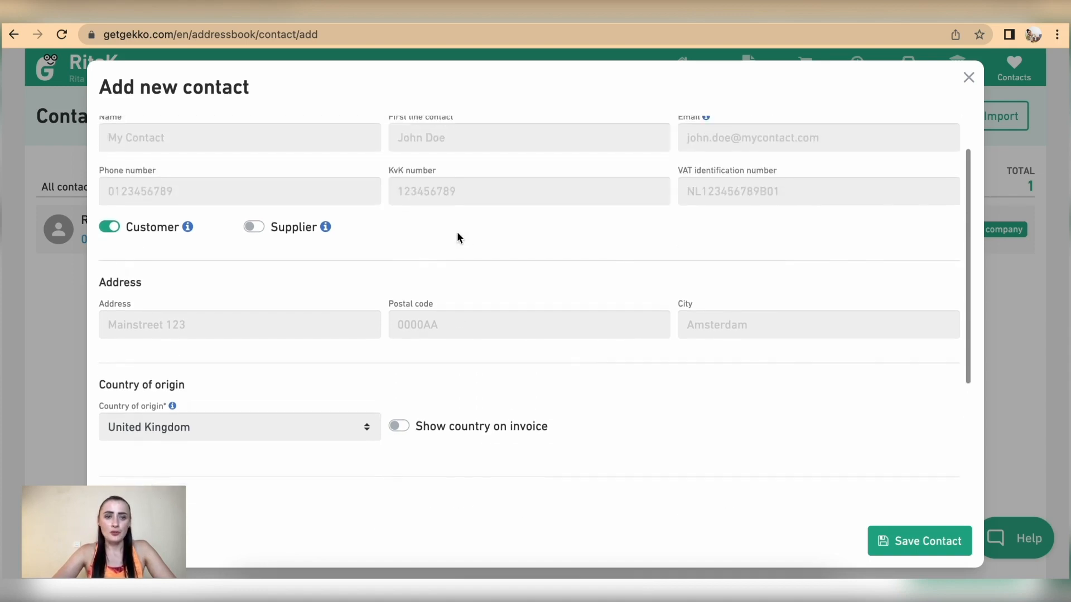
pyautogui.scroll(2, 457, 238)
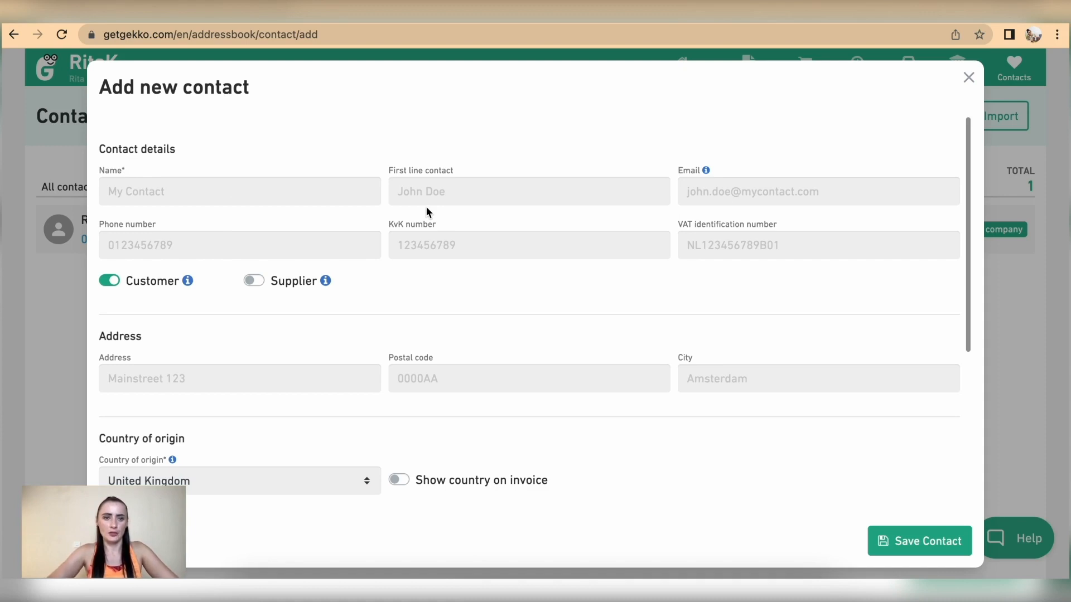
# Enter company name Fitness Centre Ltd, the contact person's name and e-mail address
pyautogui.click(250, 193)
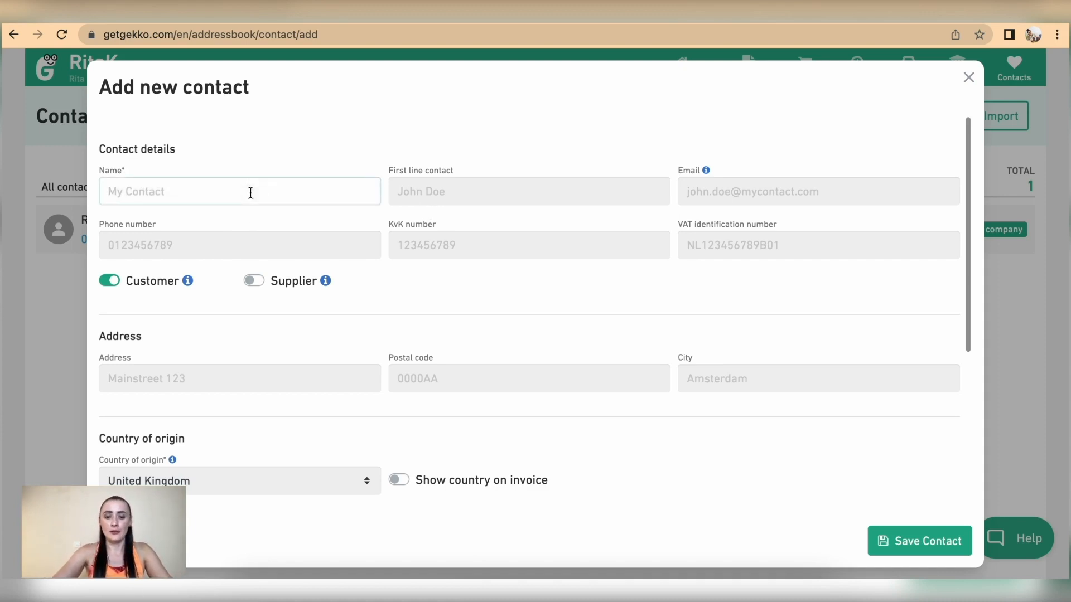
pyautogui.write('Fitness Ce')
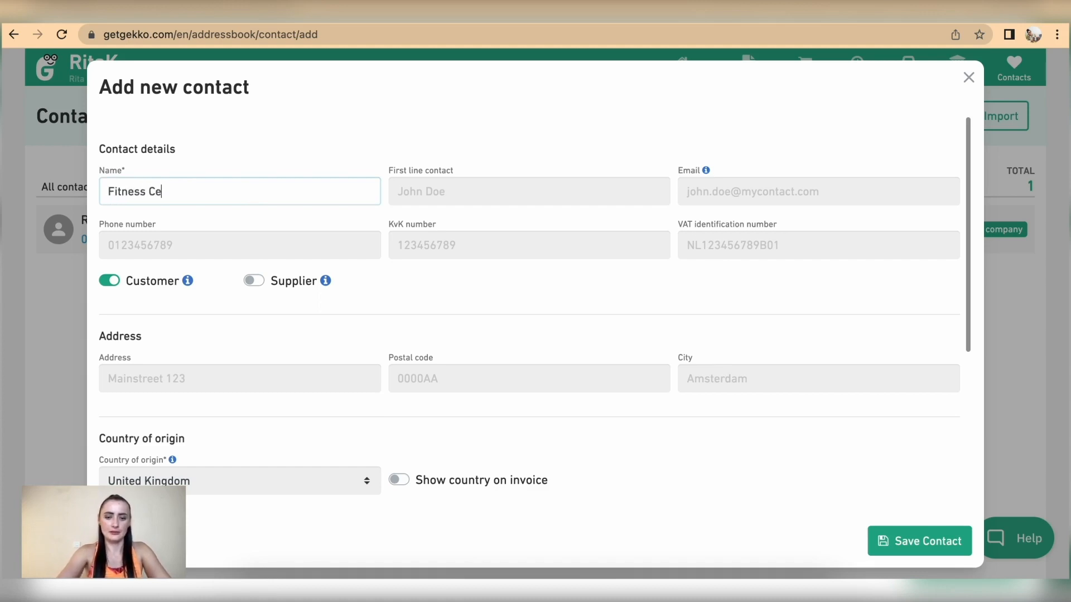
pyautogui.write('ntre Ltd')
pyautogui.click(486, 192)
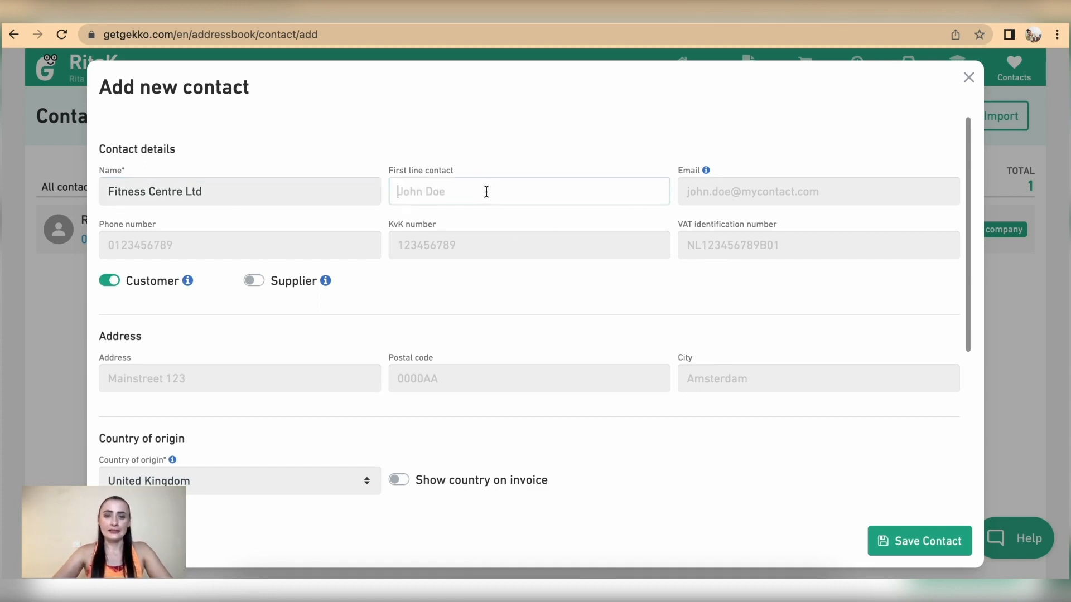
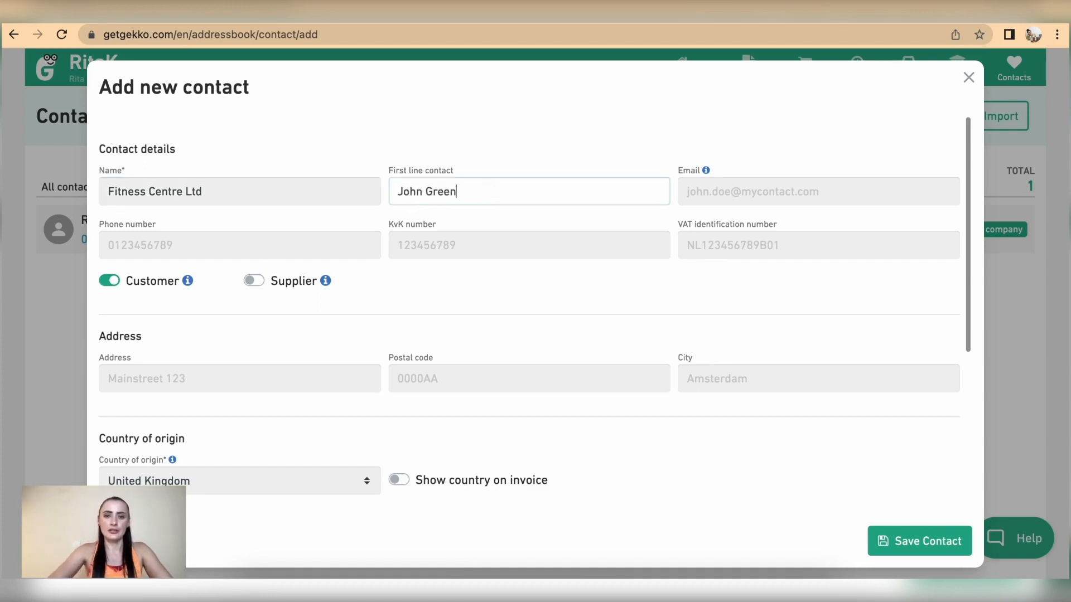
pyautogui.click(711, 192)
pyautogui.hotkey('ctrl', 'v')
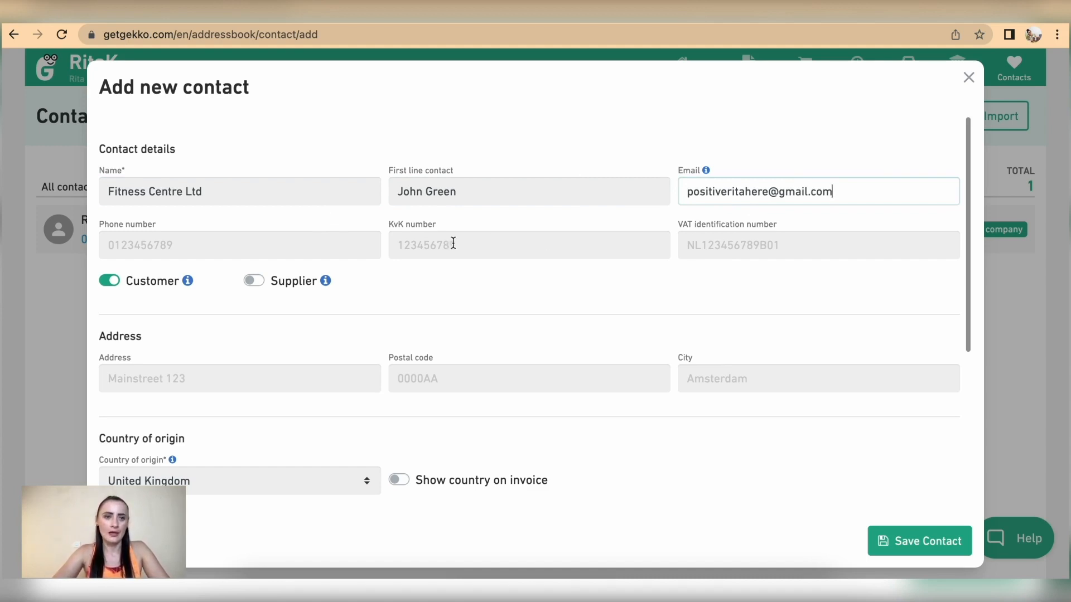
pyautogui.click(293, 246)
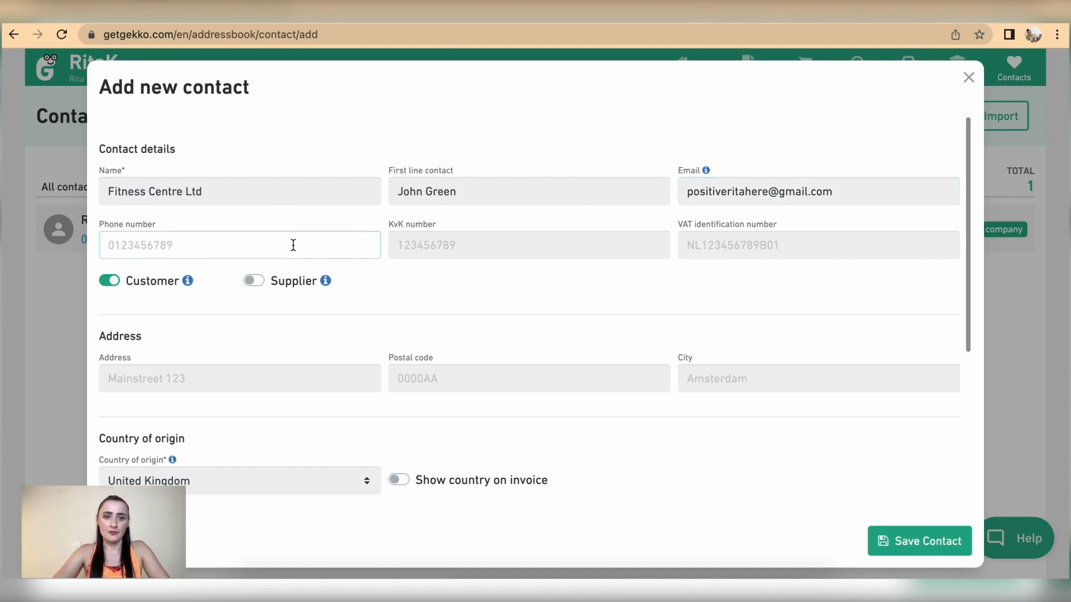
pyautogui.click(442, 244)
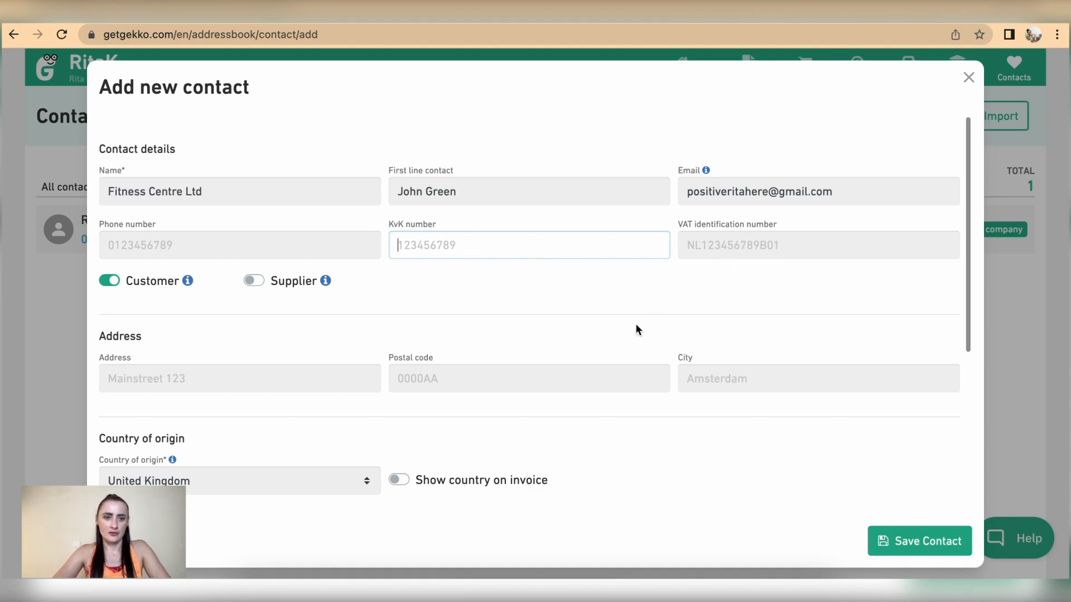
# Mark the contact as both Supplier and Customer
pyautogui.scroll(-1, 636, 329)
pyautogui.scroll(1, 500, 262)
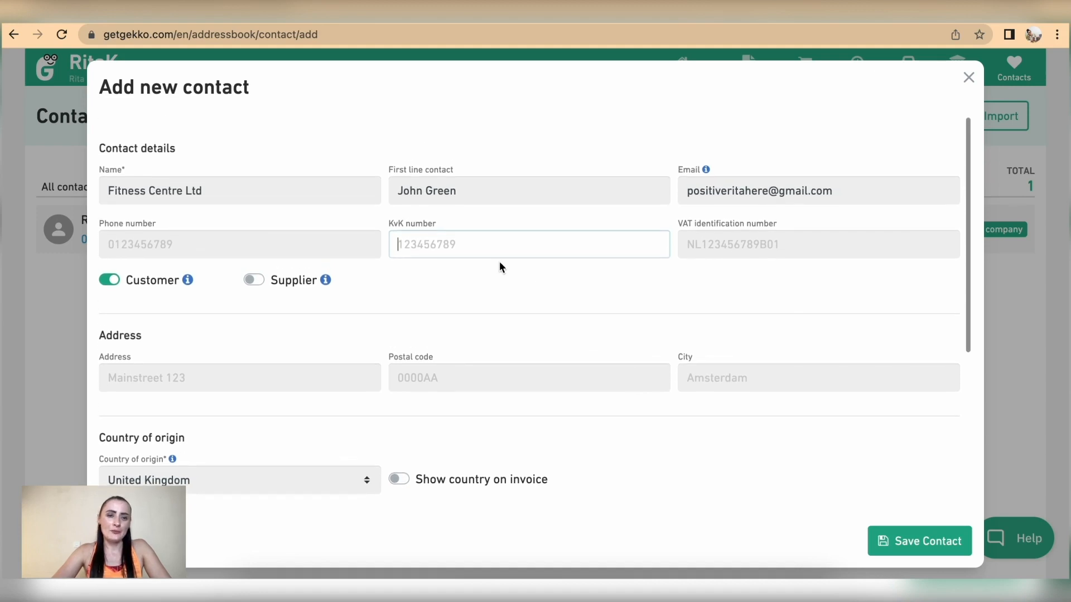
pyautogui.click(110, 280)
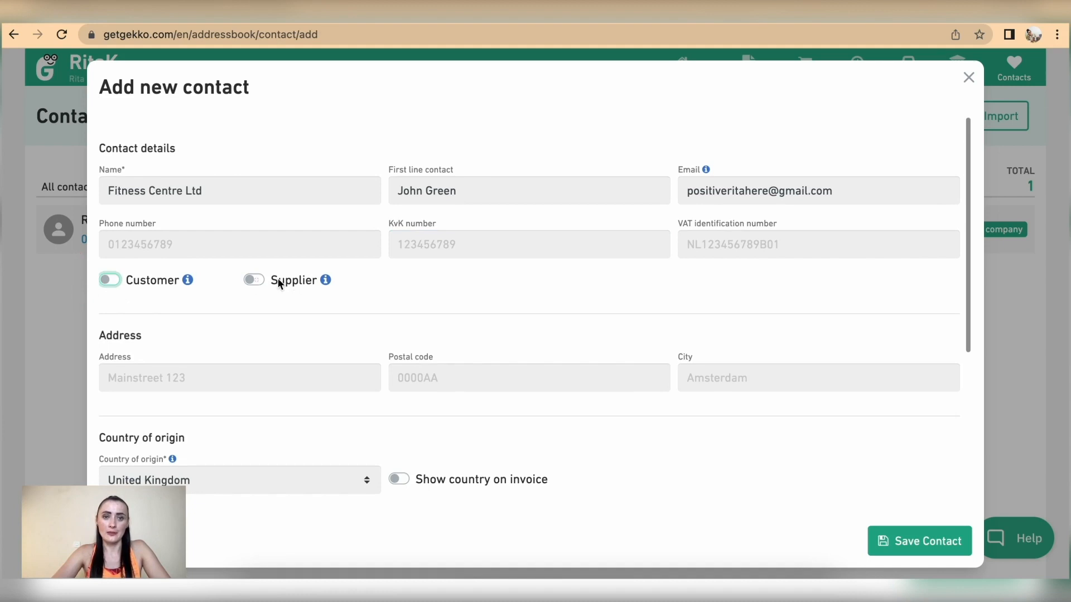
pyautogui.click(256, 280)
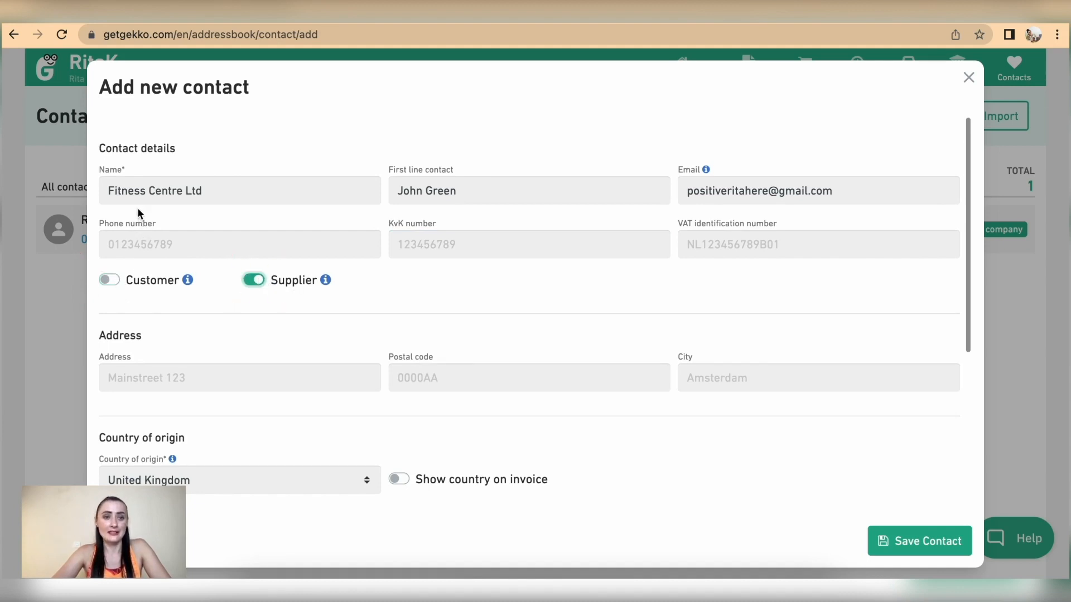
pyautogui.click(111, 281)
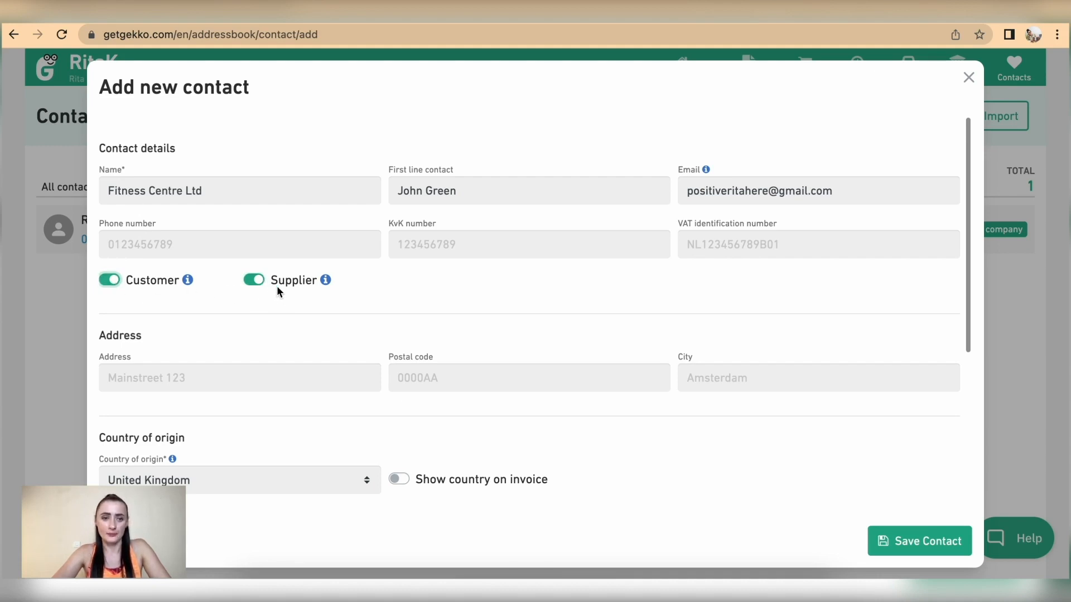
# Fill in the contact's street address, postal code and city
pyautogui.scroll(-2, 277, 286)
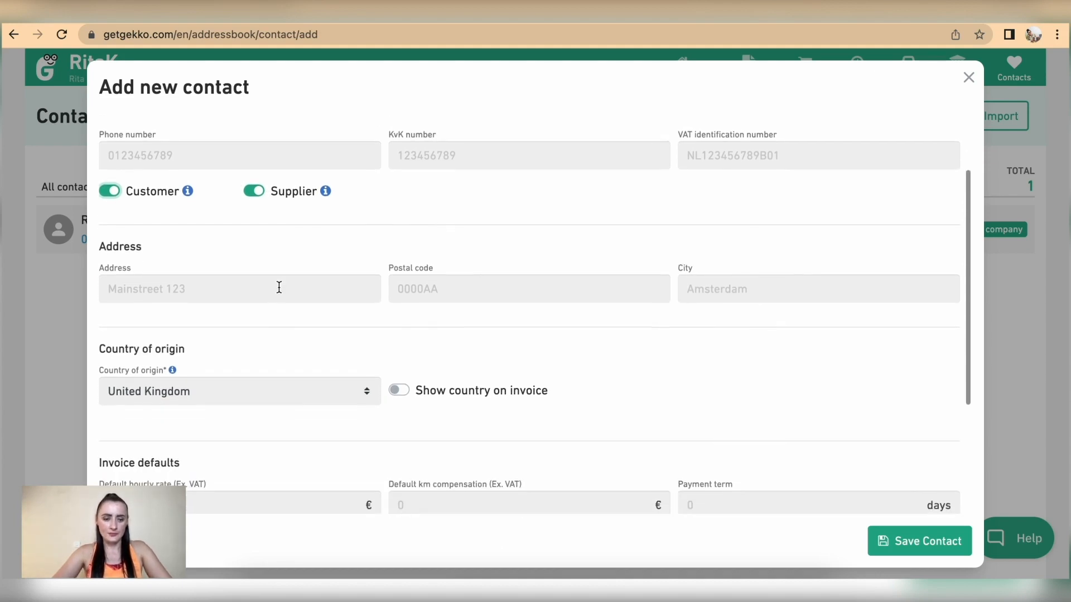
pyautogui.click(278, 284)
pyautogui.write('Healtg')
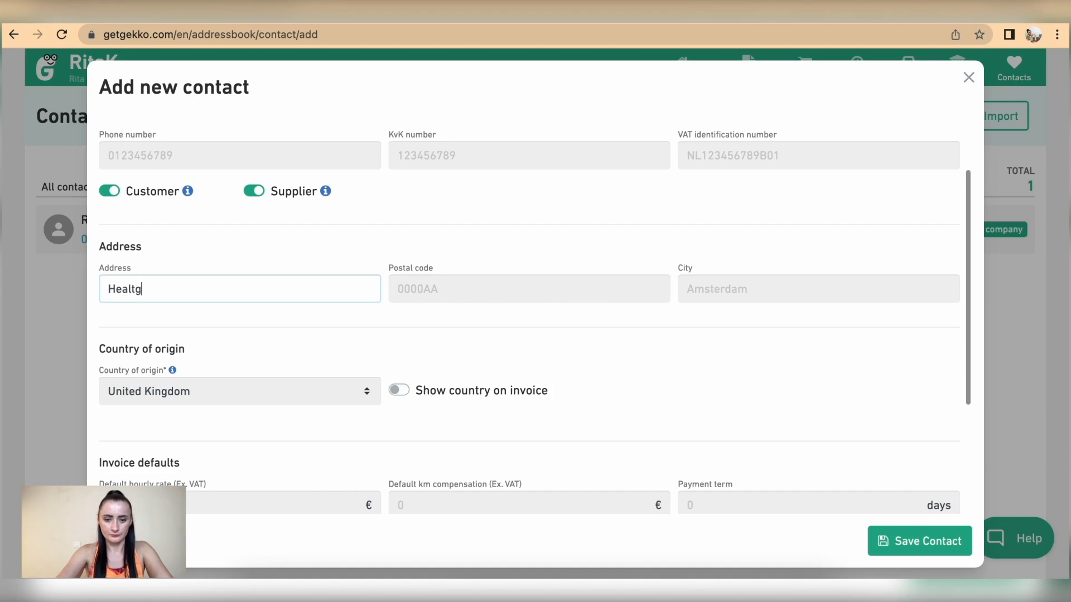
pyautogui.press('BackSpace')
pyautogui.write('hy street')
pyautogui.click(555, 301)
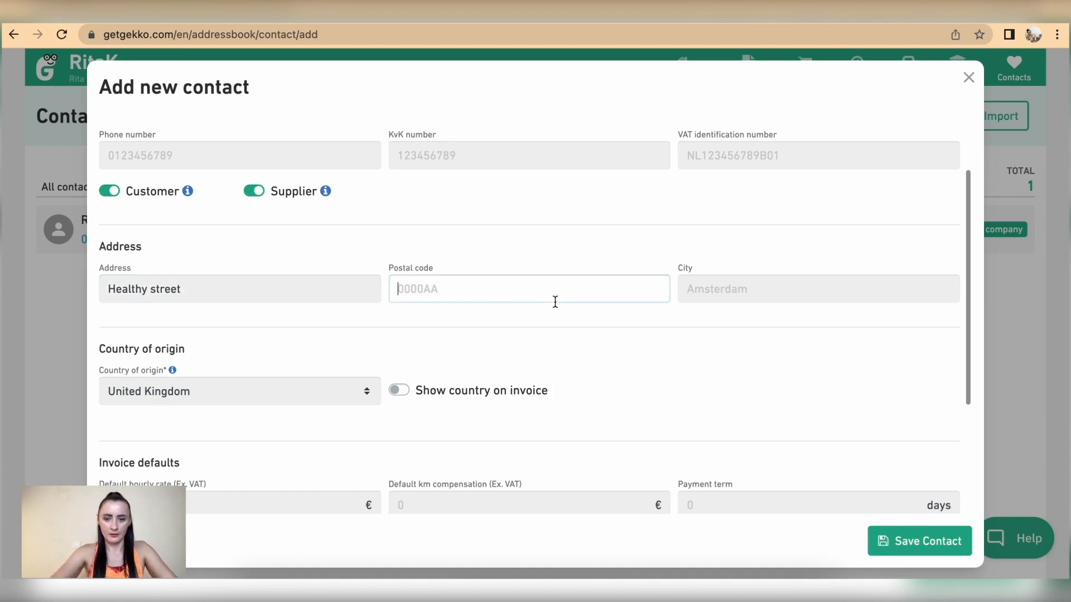
pyautogui.write('LL12 3')
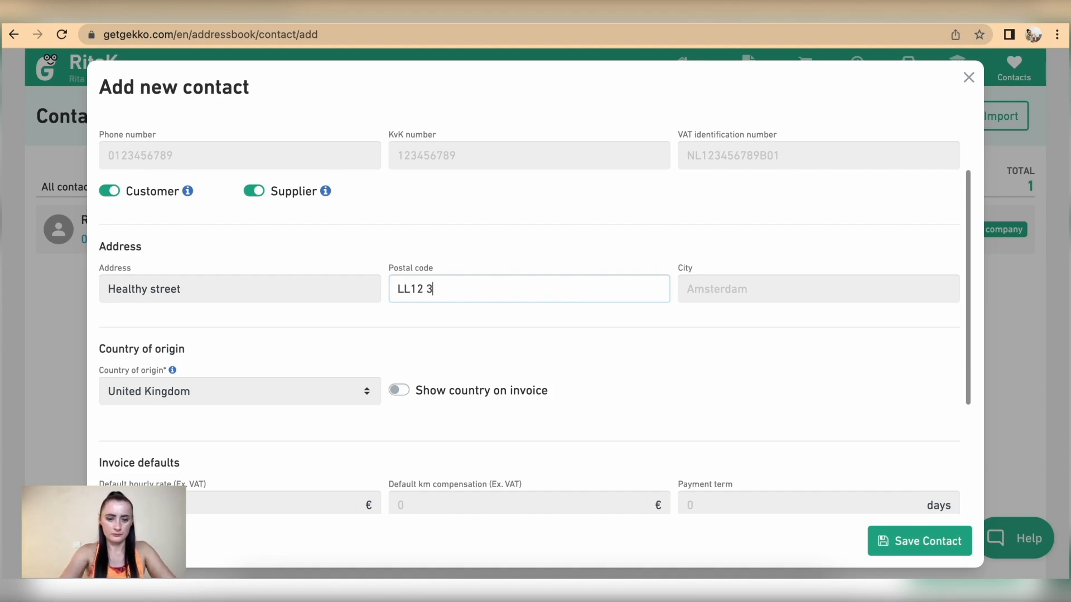
pyautogui.write('FC')
pyautogui.click(757, 290)
pyautogui.write('London')
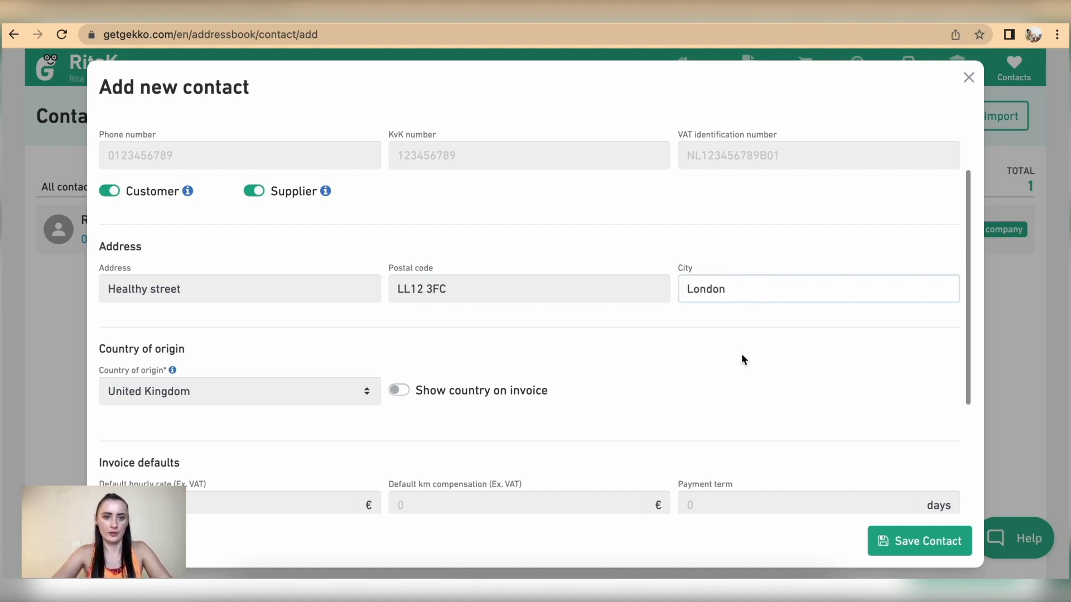
pyautogui.scroll(-1, 742, 355)
pyautogui.scroll(-2, 743, 358)
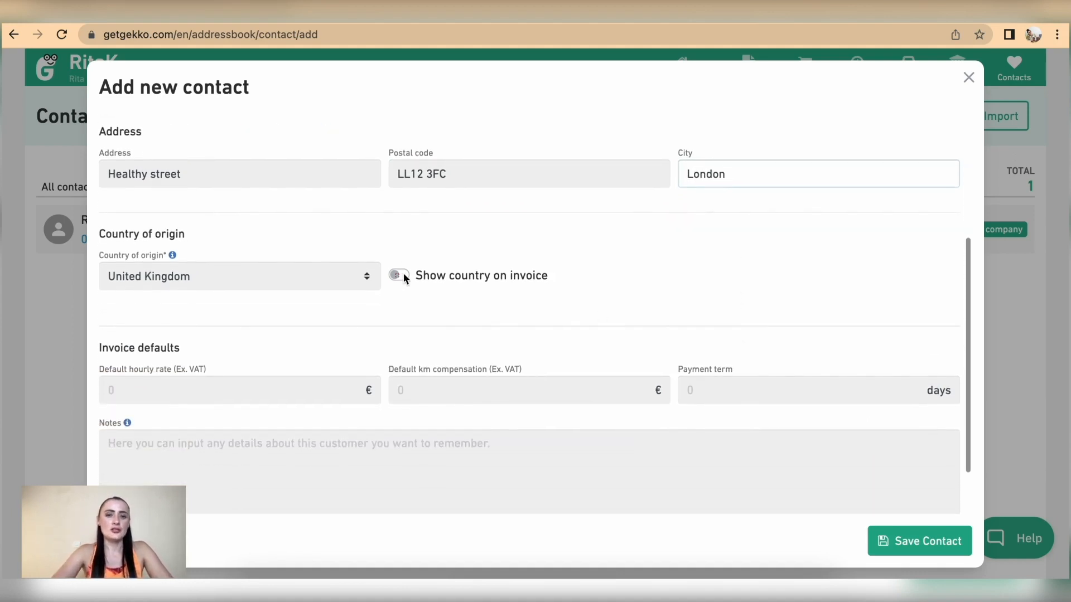
# Show the country on this contact's invoices, keeping United Kingdom as country of origin
pyautogui.click(403, 275)
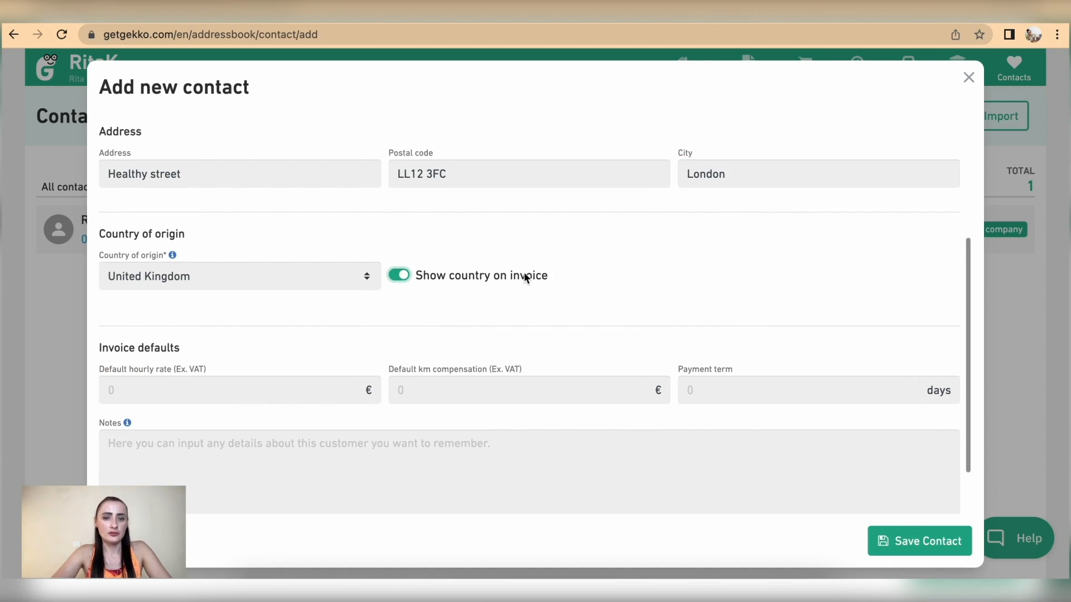
pyautogui.click(270, 277)
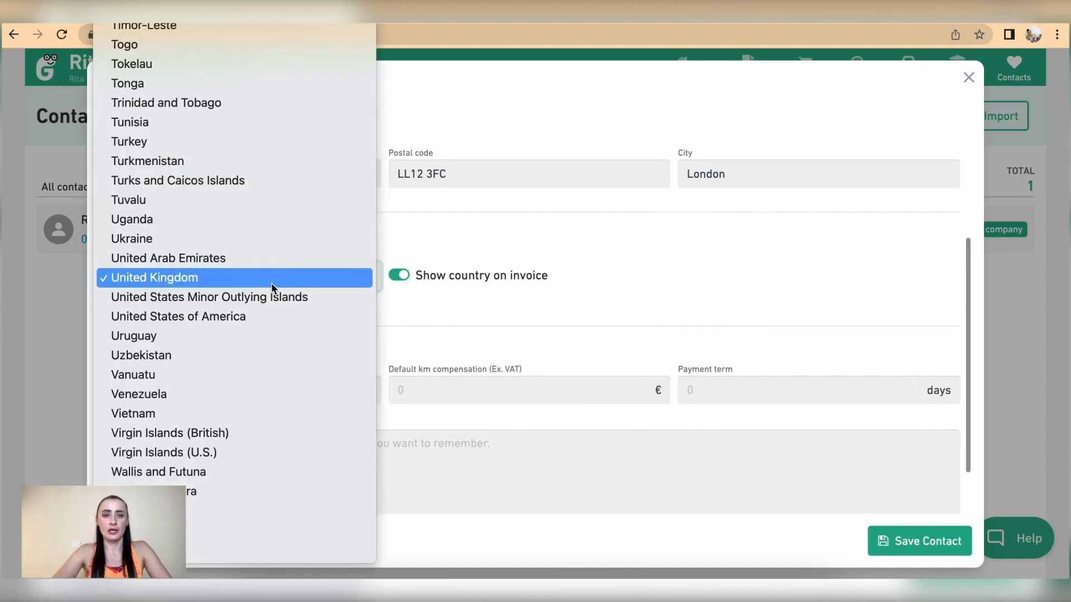
pyautogui.click(682, 262)
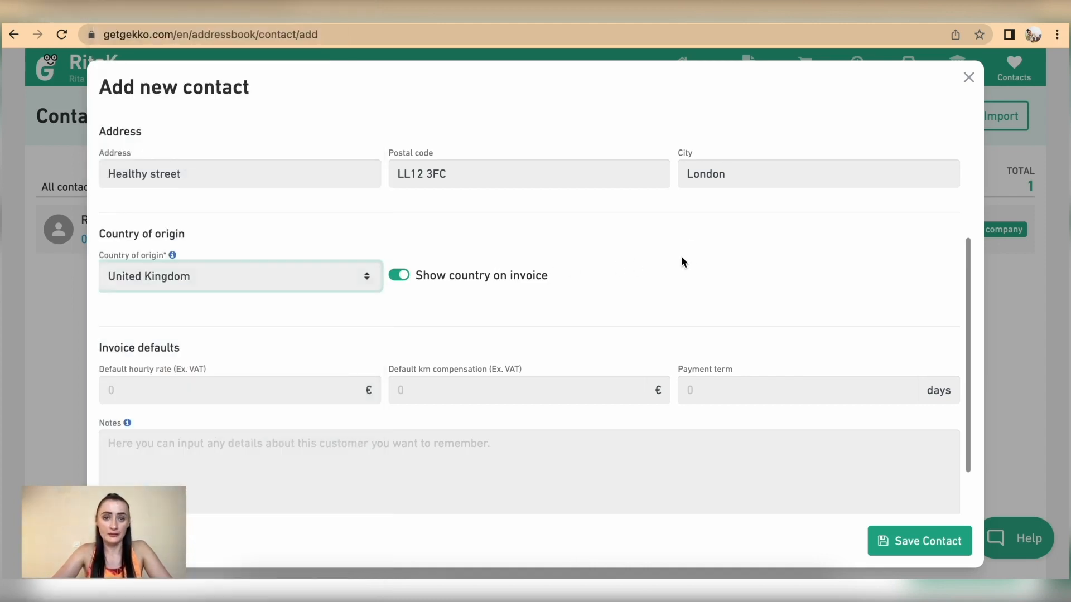
# Set a 7-day payment term, 20 € default hourly rate and 0.55 € km compensation
pyautogui.scroll(-2, 509, 330)
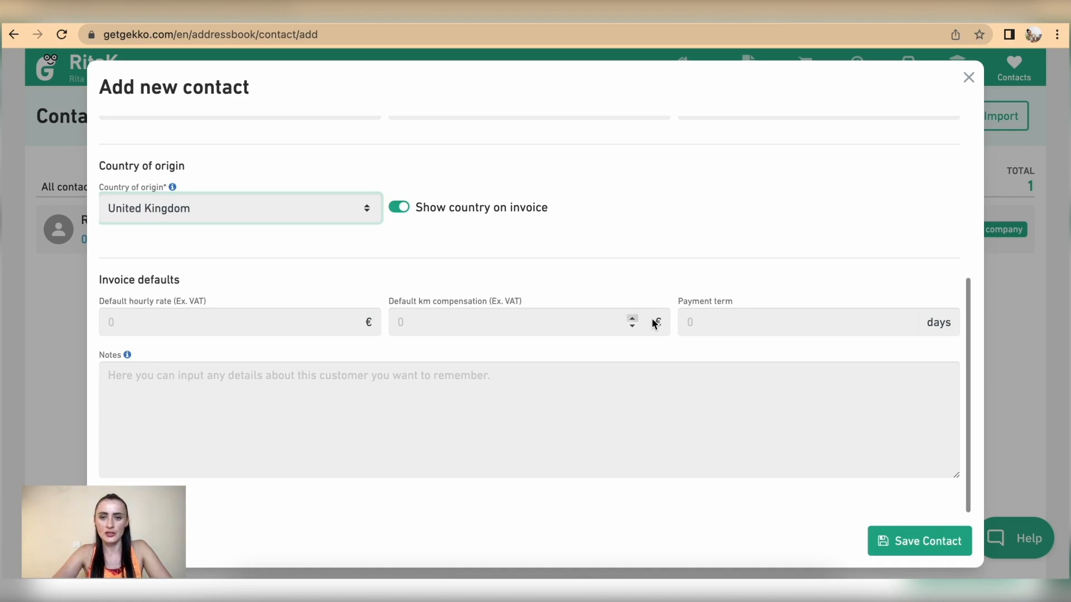
pyautogui.click(692, 323)
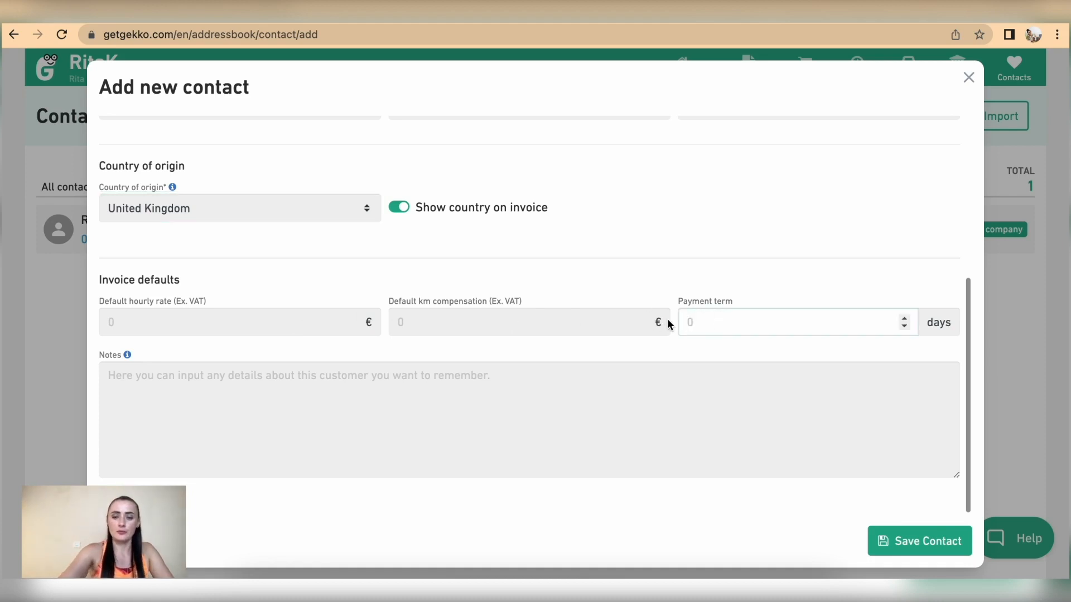
pyautogui.write('7')
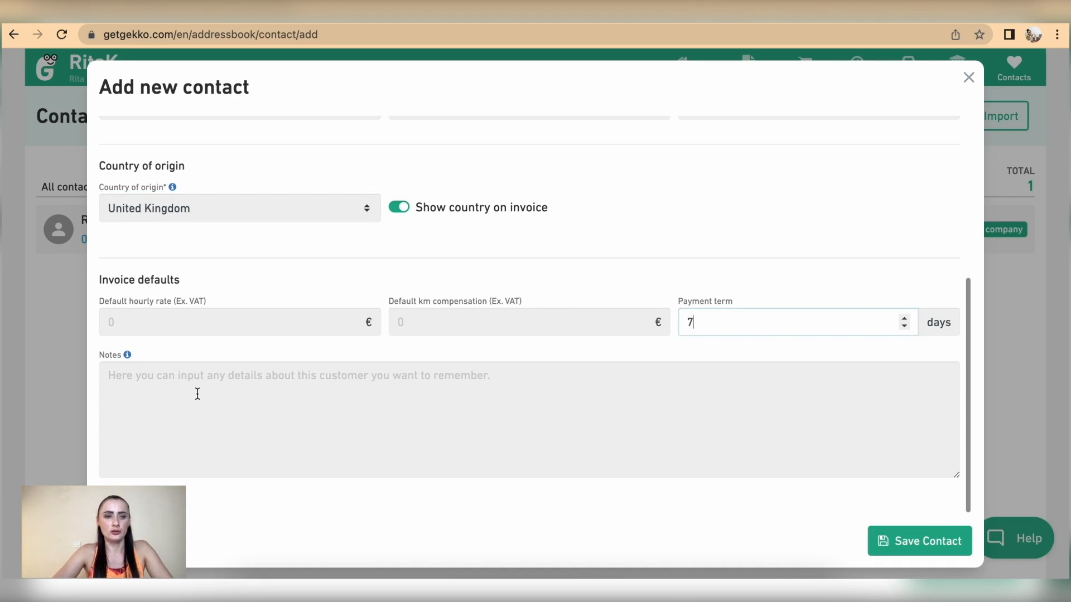
pyautogui.click(196, 320)
pyautogui.write('20')
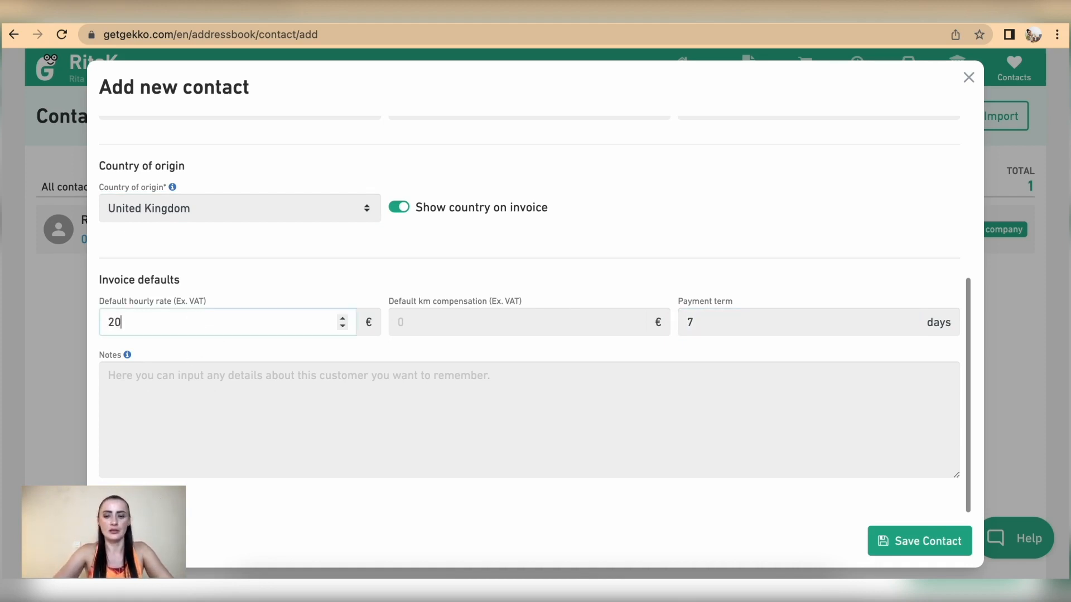
pyautogui.click(433, 326)
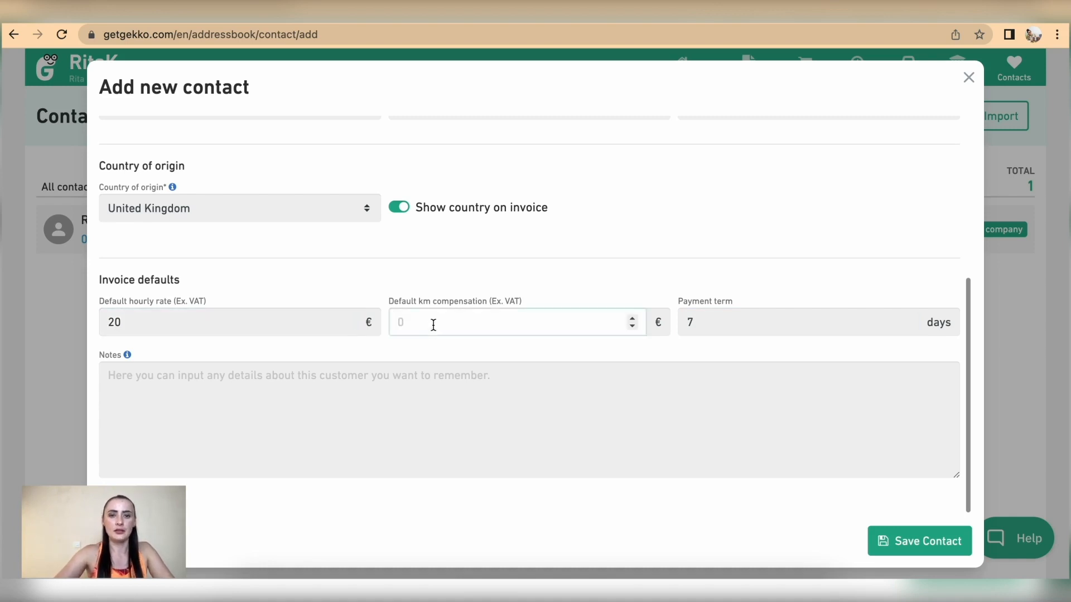
pyautogui.write('0.')
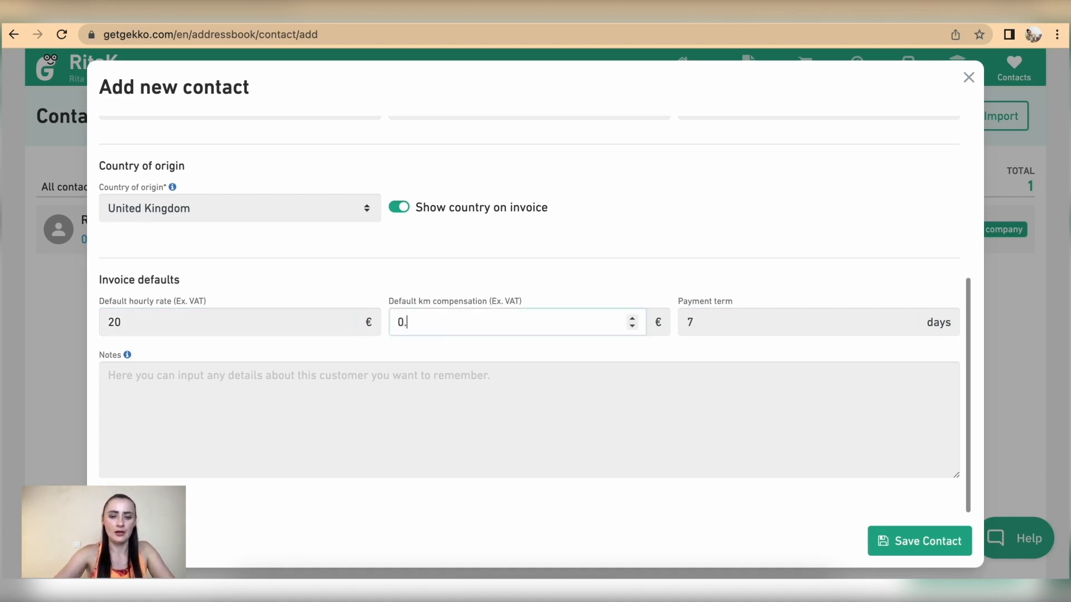
pyautogui.write('55')
pyautogui.click(603, 283)
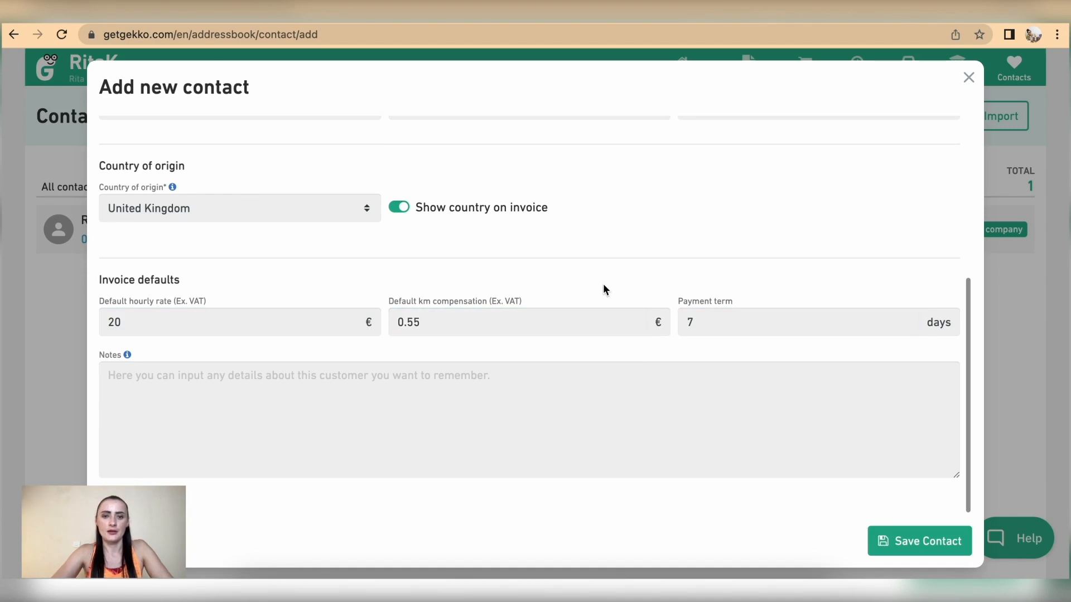
# Save Fitness Centre Ltd as a contact and start another blank new contact
pyautogui.click(927, 550)
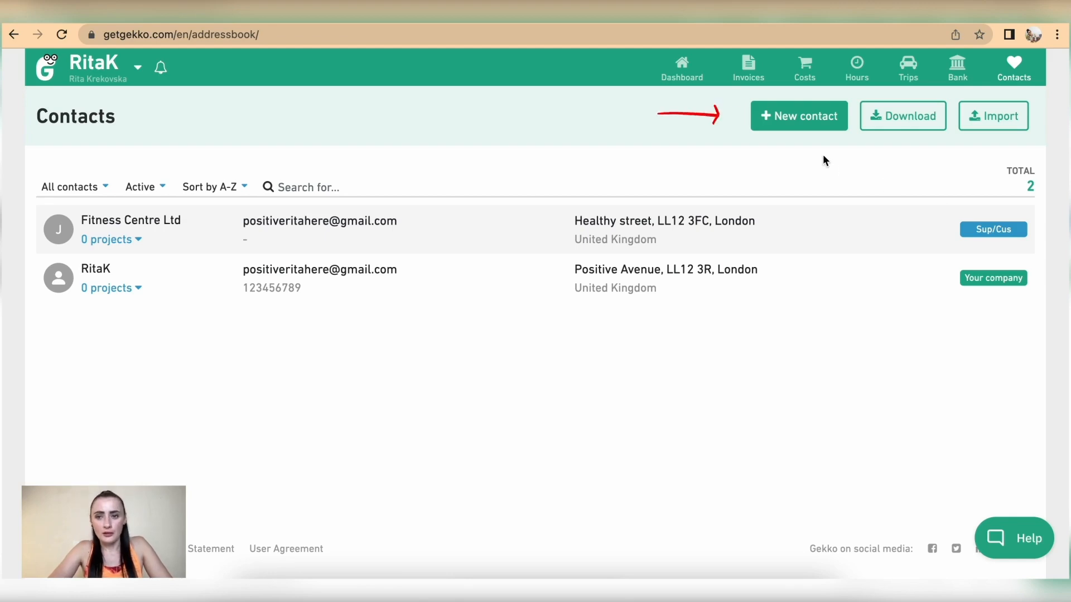
pyautogui.click(806, 118)
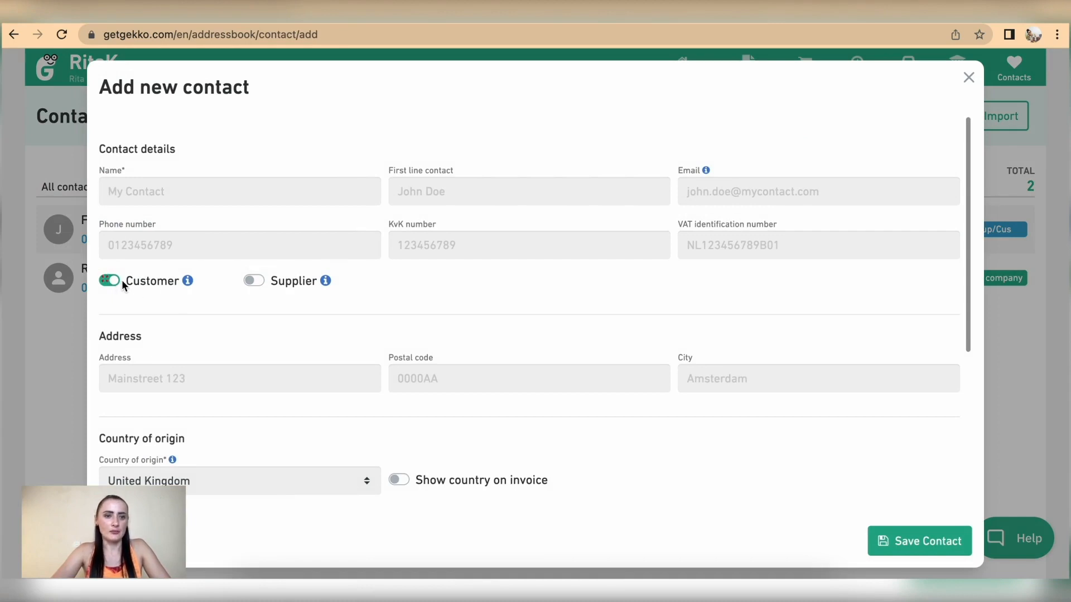
# Enter the individual's name, first line contact and pasted e-mail address
pyautogui.click(189, 192)
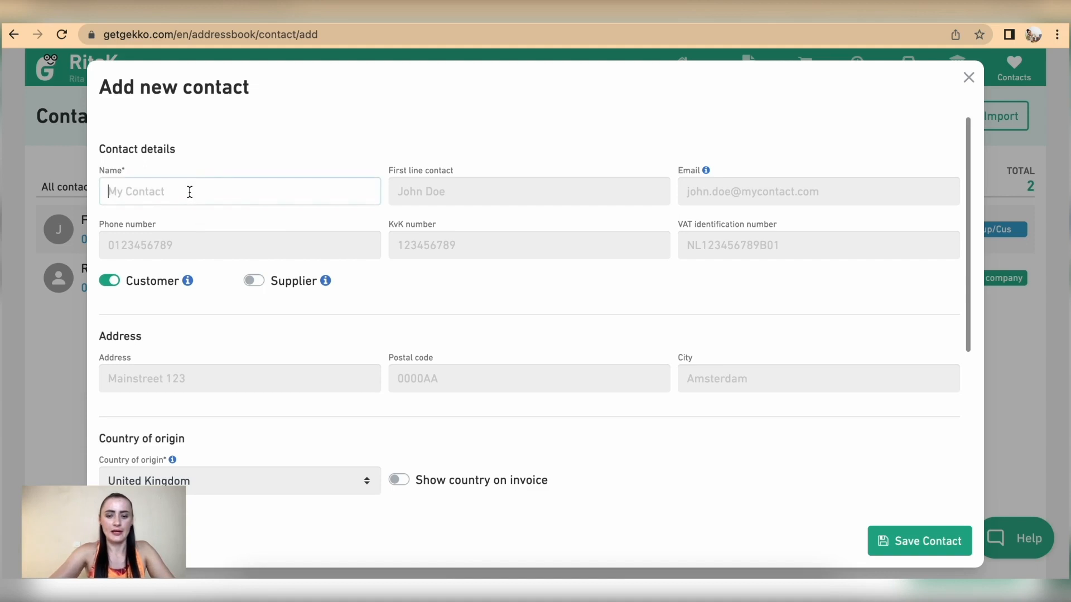
pyautogui.write('Jane T.')
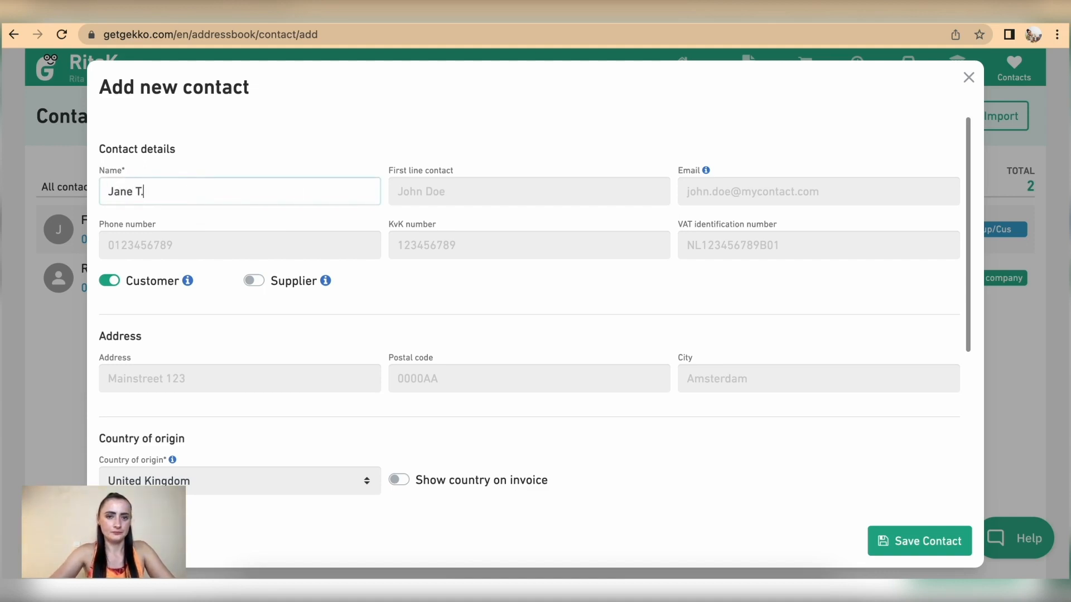
pyautogui.scroll(-1, 495, 210)
pyautogui.click(445, 161)
pyautogui.write('Jane T.')
pyautogui.click(687, 153)
pyautogui.press('super+v')
# Fill in the street address, postal code and London as city, then save the customer
pyautogui.scroll(-2, 759, 242)
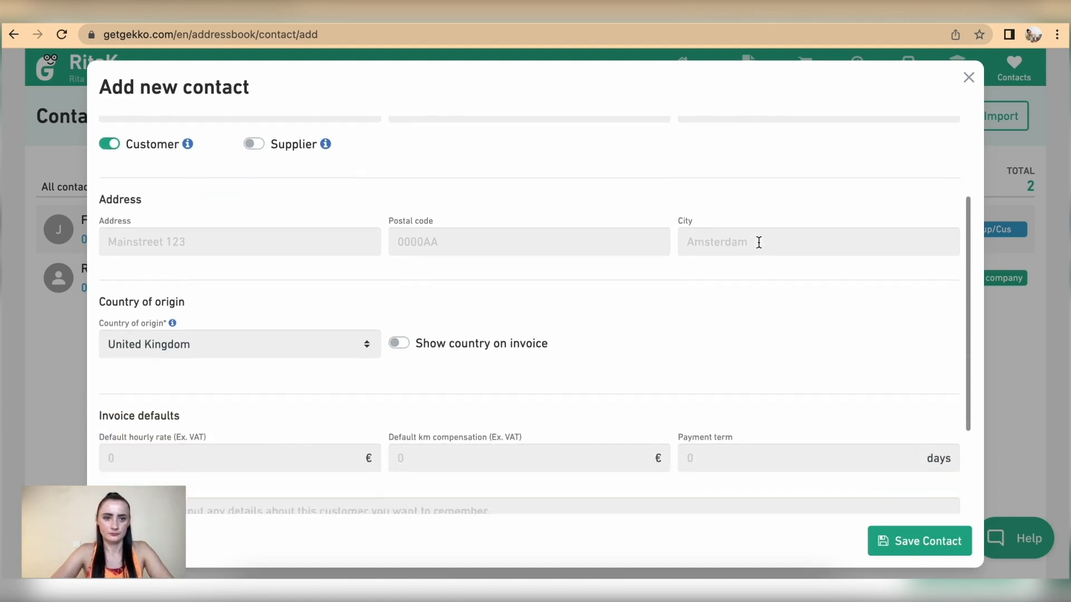
pyautogui.scroll(-3, 759, 242)
pyautogui.click(299, 137)
pyautogui.write('Green street')
pyautogui.click(450, 146)
pyautogui.write('LL12 78H')
pyautogui.click(708, 136)
pyautogui.write('London')
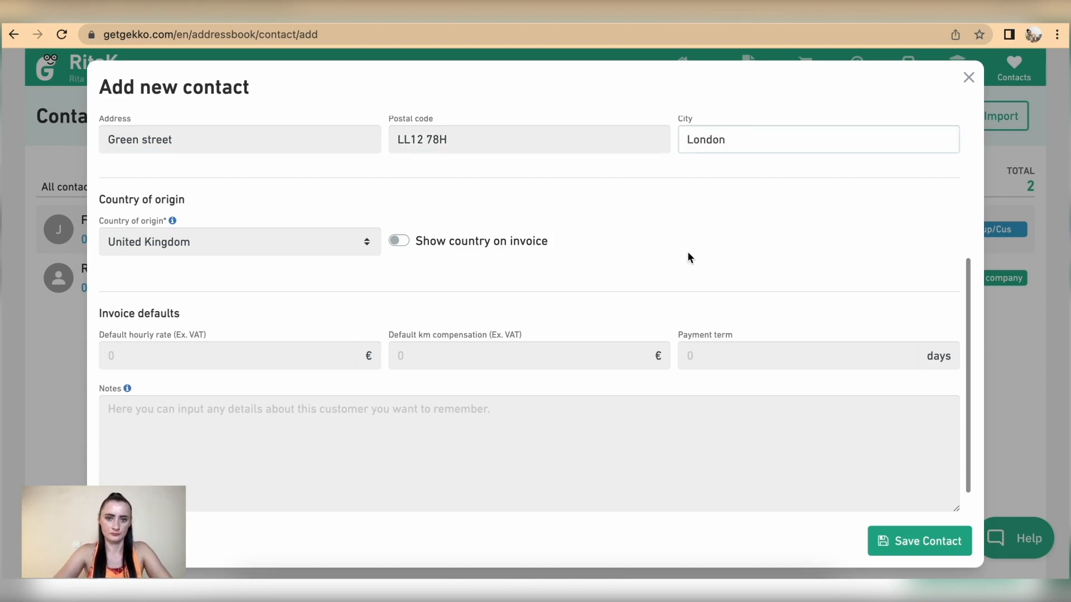
pyautogui.scroll(-2, 690, 254)
pyautogui.click(920, 541)
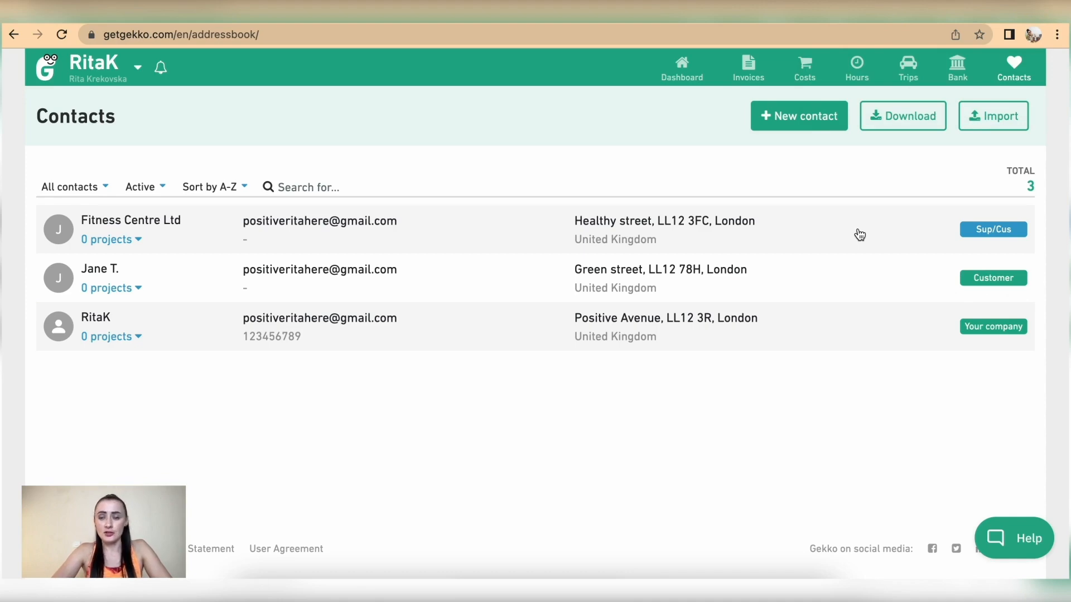
# Create a new supplier contact named Phone Ltd with its phone number
pyautogui.click(793, 119)
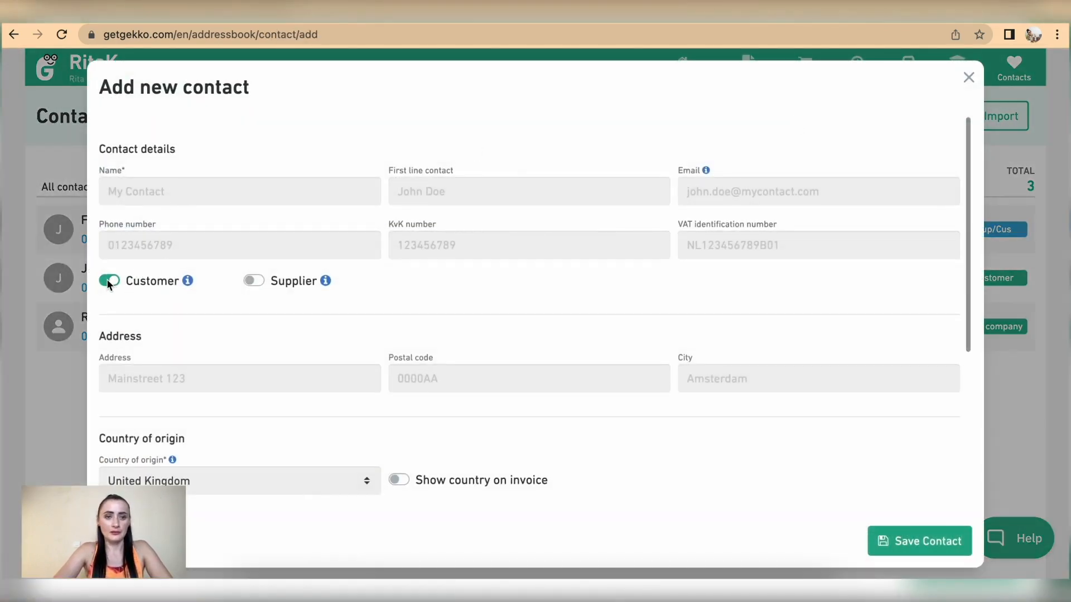
pyautogui.click(261, 280)
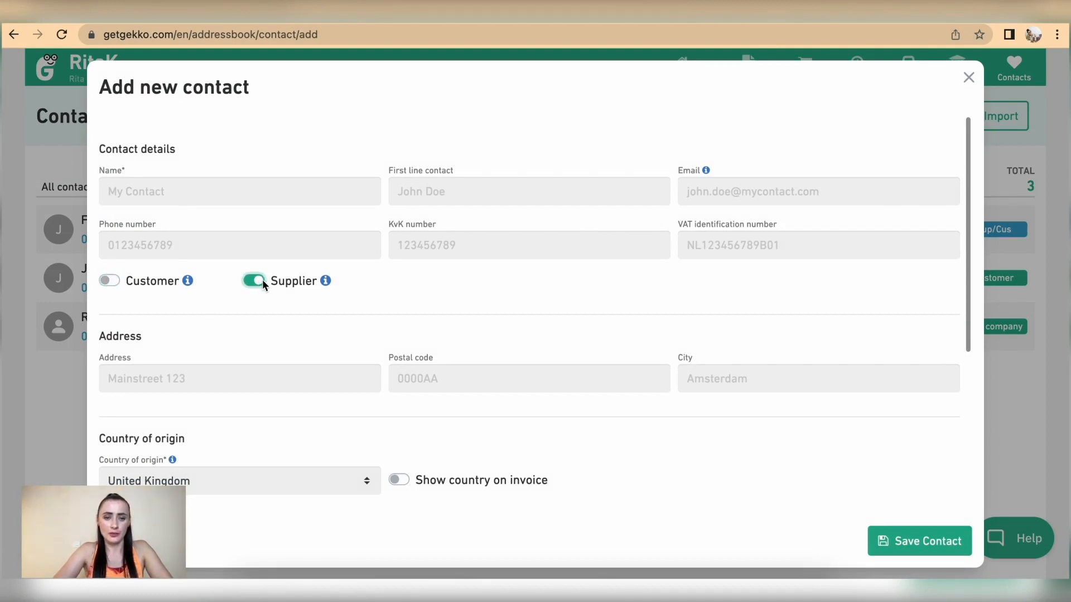
pyautogui.click(254, 189)
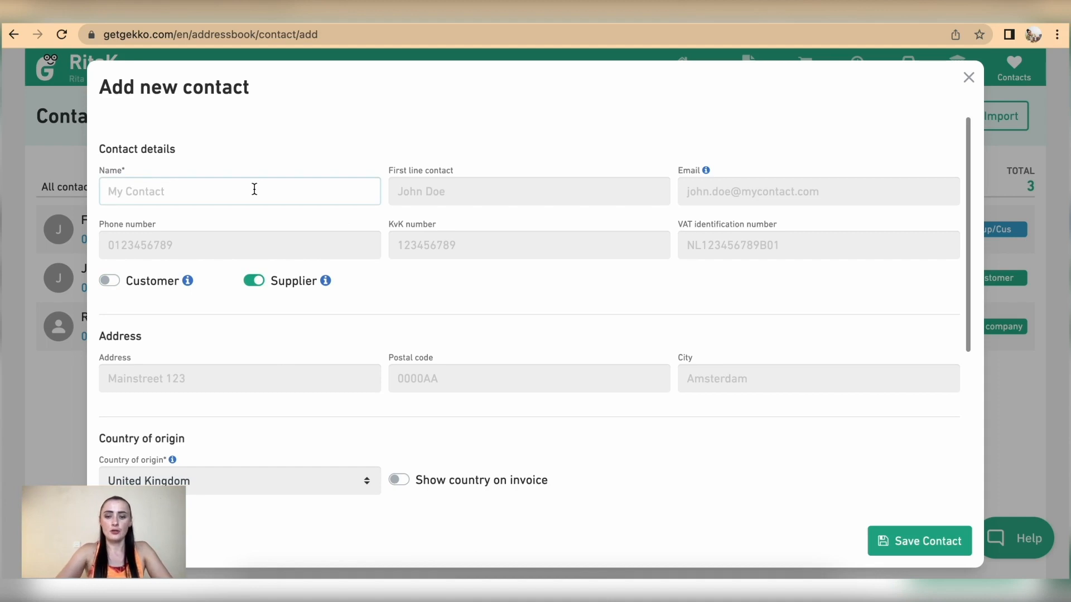
pyautogui.write('P')
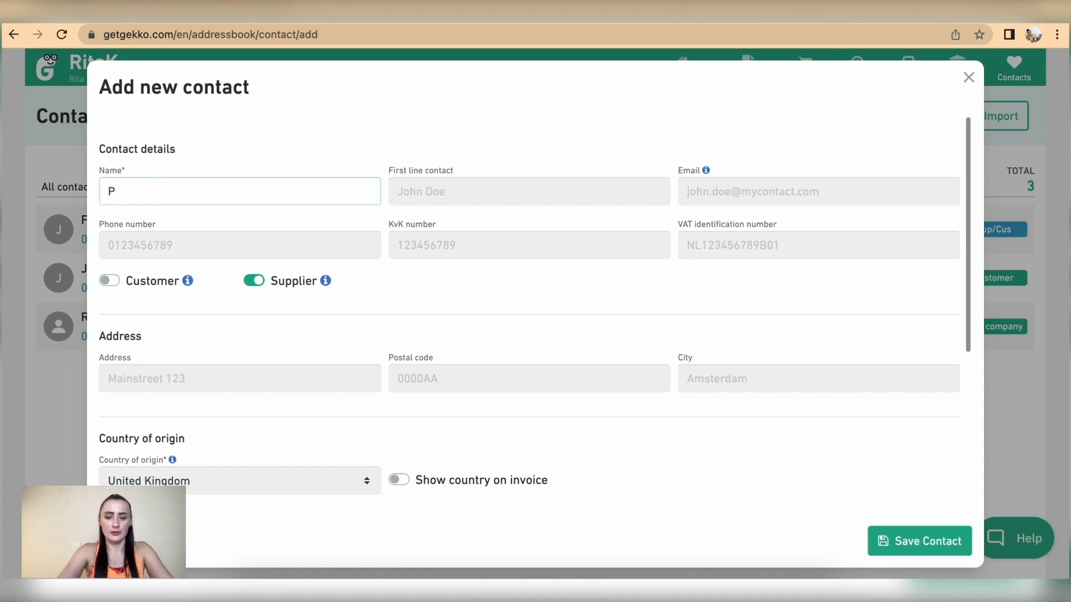
pyautogui.write('hone Ltd')
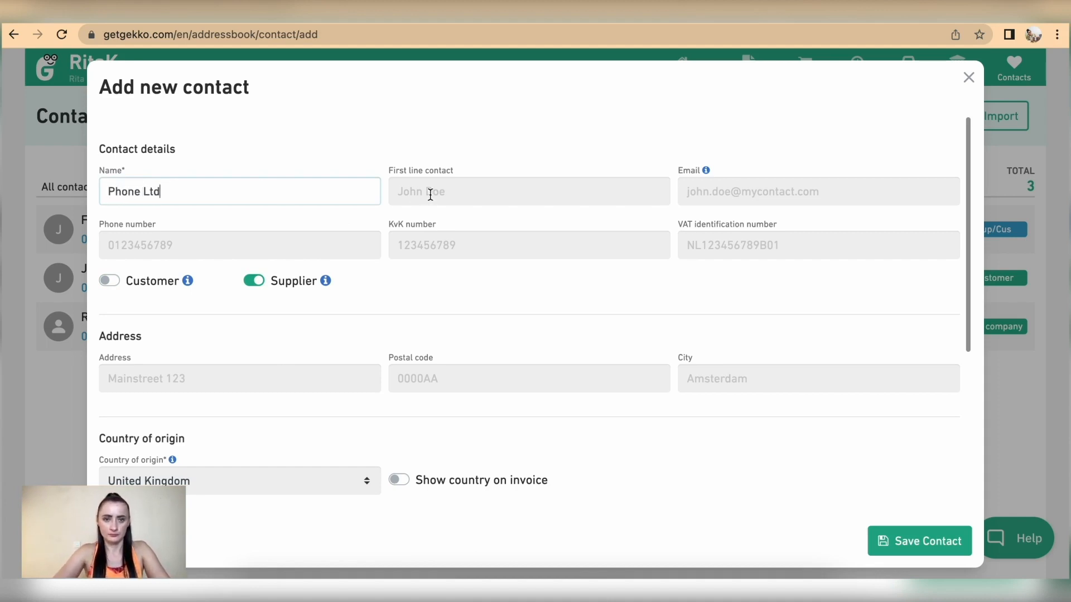
pyautogui.click(154, 246)
pyautogui.write('0123456789')
# Add a London street address and postal code, show country on invoices, 7-day payment term, and save
pyautogui.scroll(-2, 369, 286)
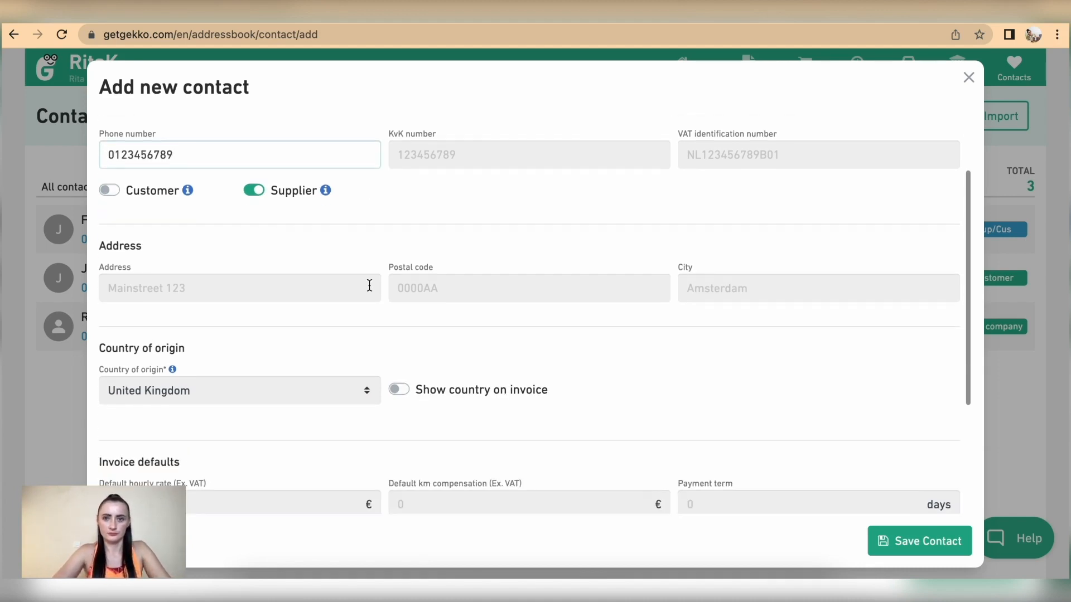
pyautogui.scroll(-1, 369, 286)
pyautogui.click(325, 257)
pyautogui.write('Local street')
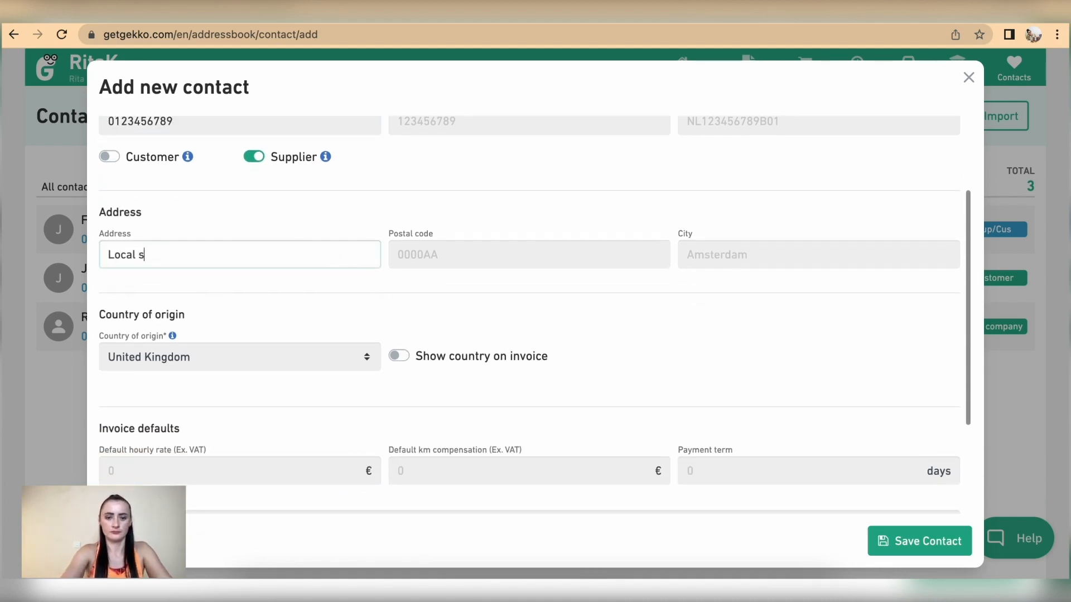
pyautogui.click(528, 246)
pyautogui.write('LL5 ')
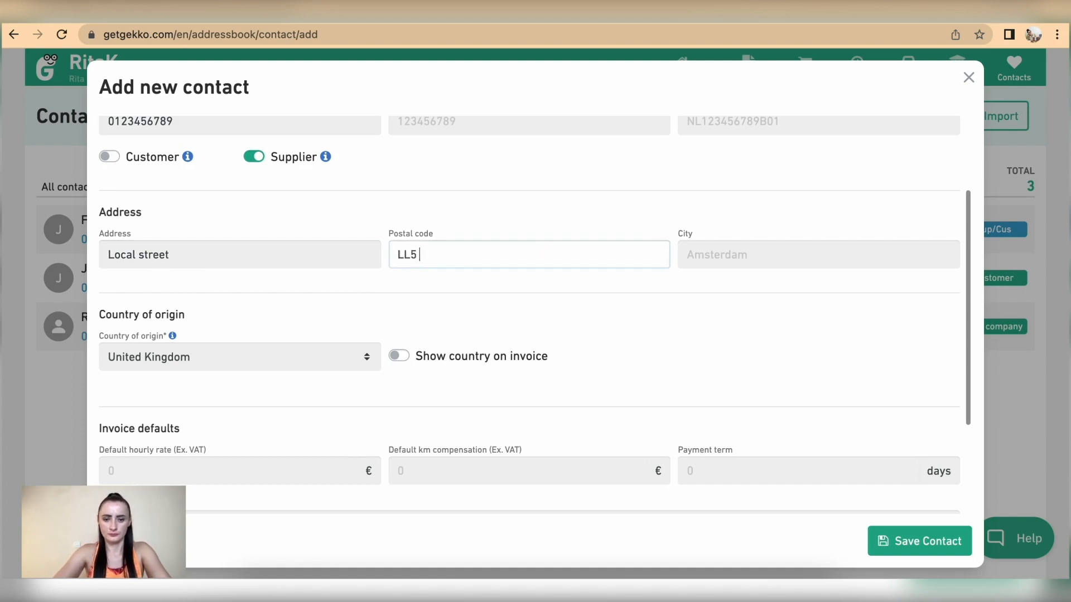
pyautogui.write('67LP')
pyautogui.click(732, 251)
pyautogui.write('London')
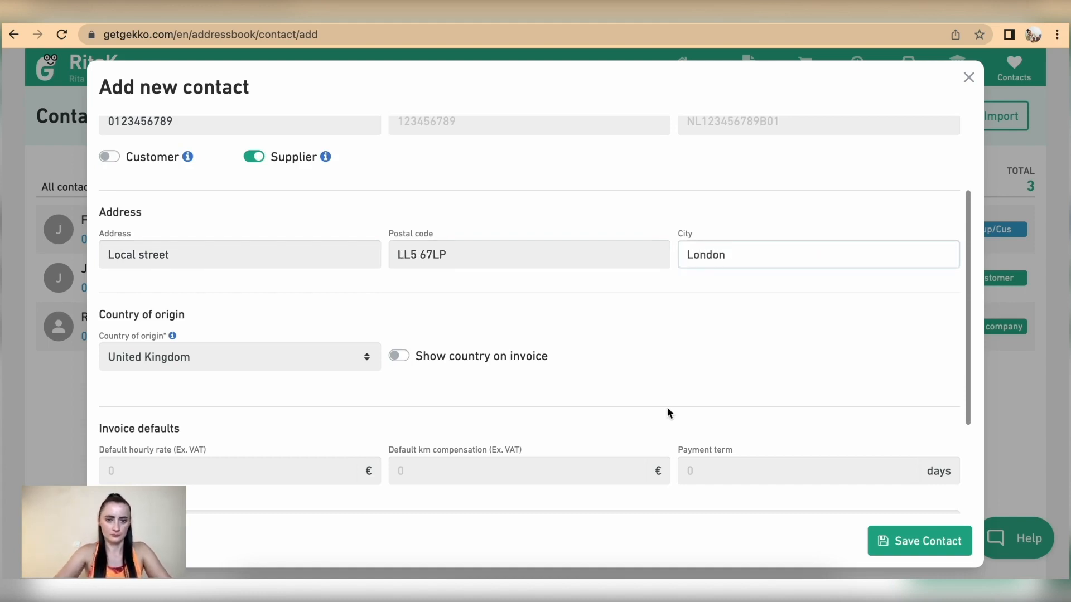
pyautogui.scroll(-2, 667, 411)
pyautogui.click(401, 251)
pyautogui.click(753, 371)
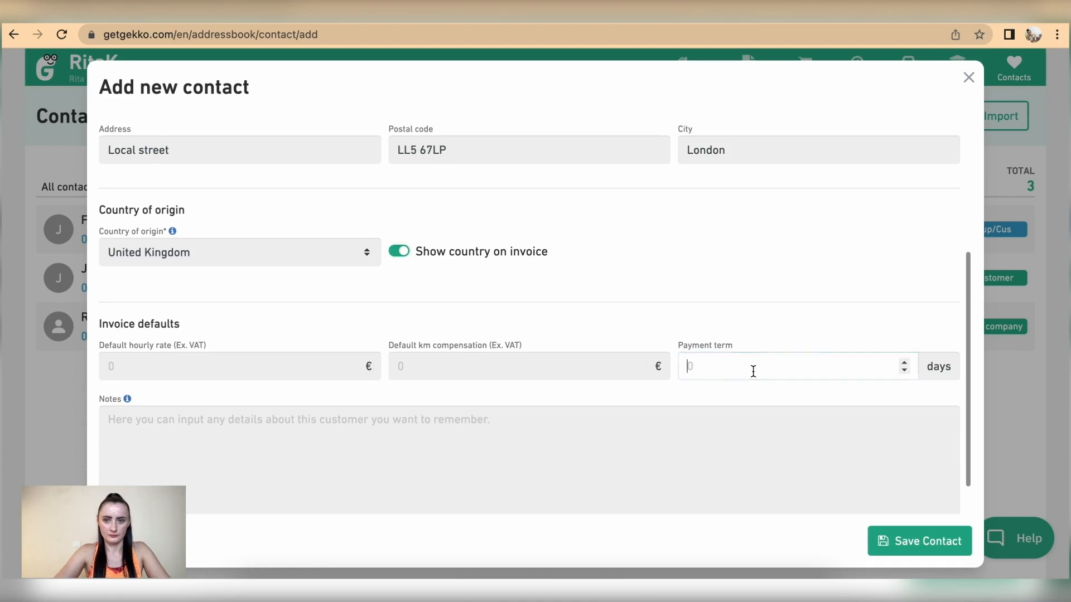
pyautogui.write('7')
pyautogui.click(905, 541)
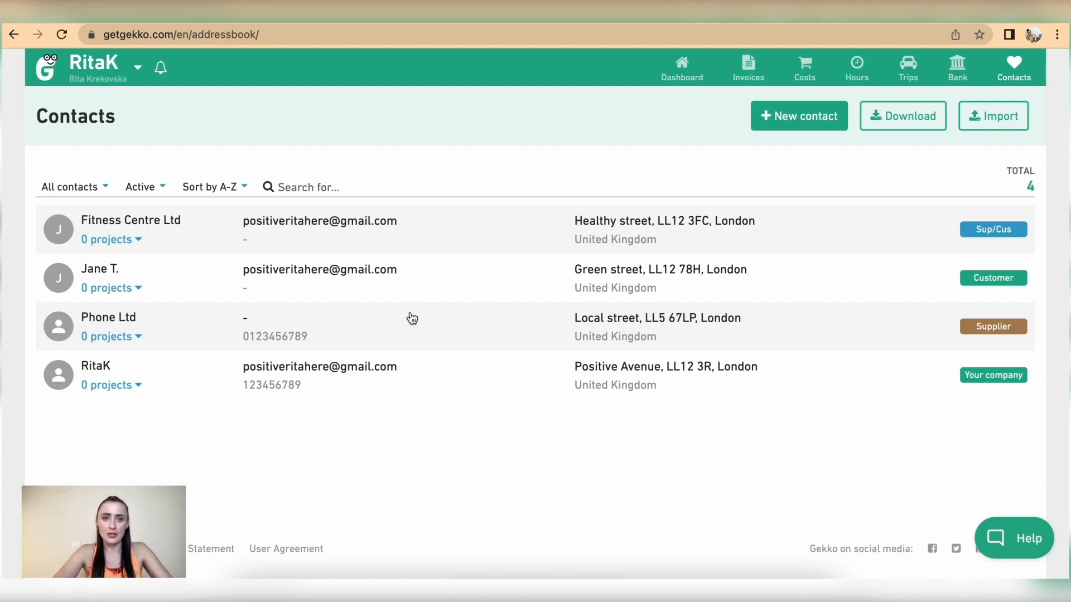
# Open the Fitness Centre Ltd row from the Contacts list
pyautogui.click(363, 222)
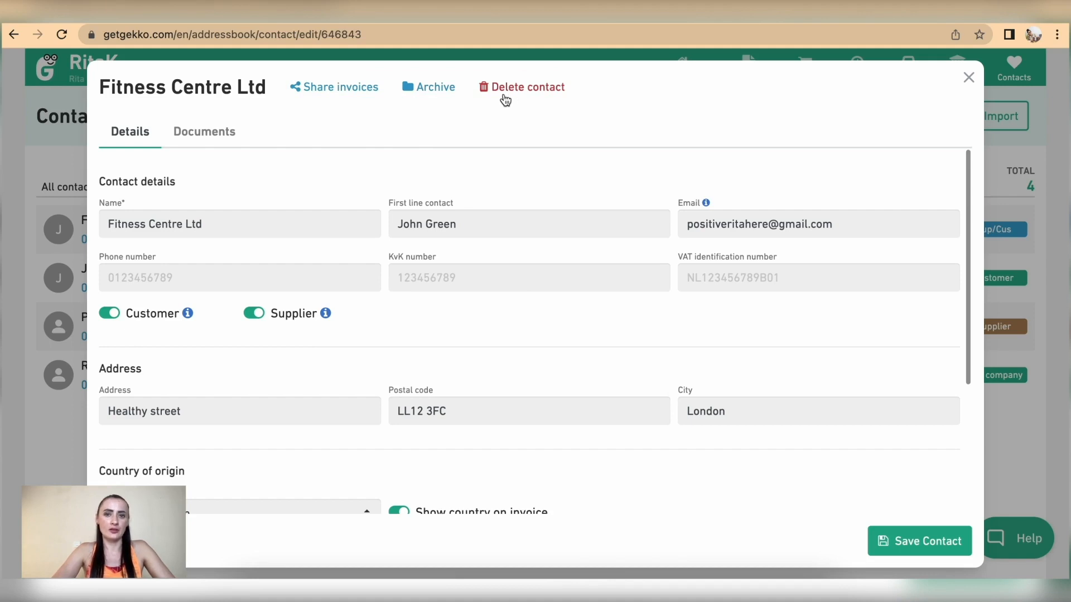
# Look over Fitness Centre Ltd's Documents tab, go back to Details, and close the dialog
pyautogui.click(212, 136)
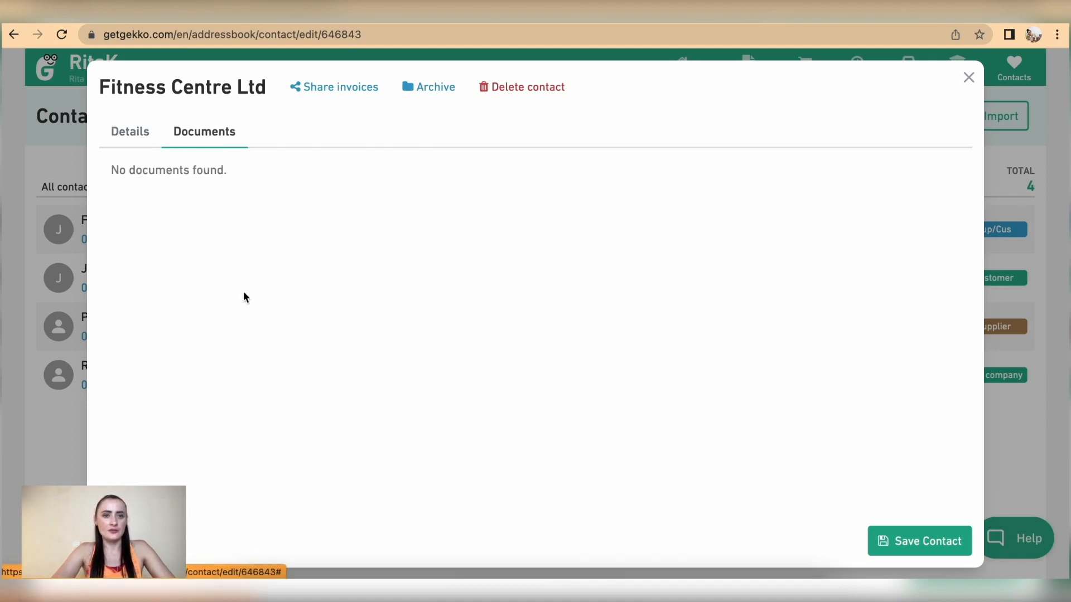
pyautogui.click(127, 137)
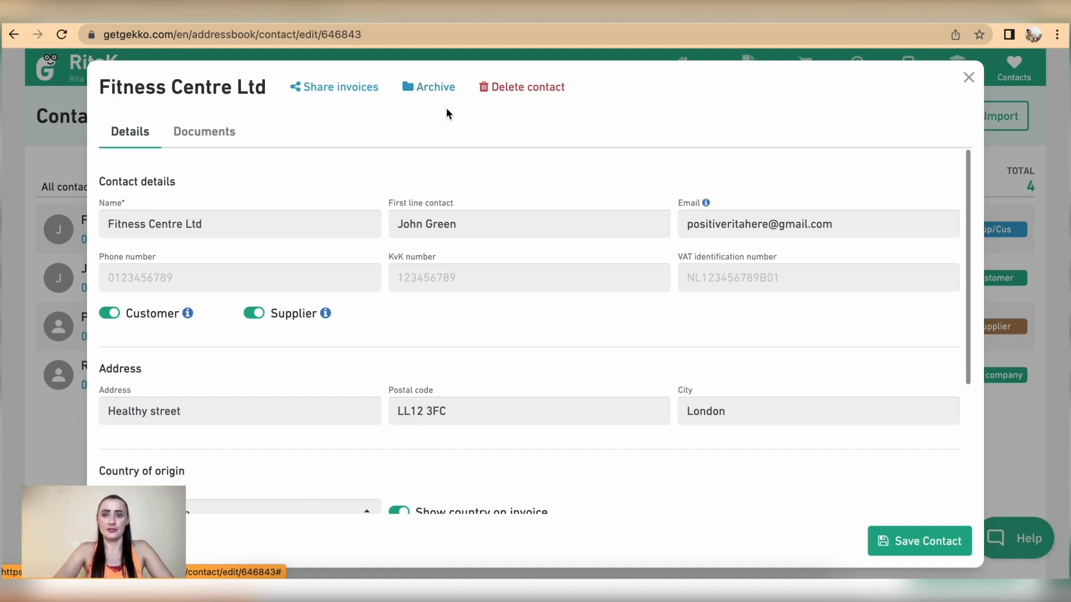
pyautogui.click(968, 77)
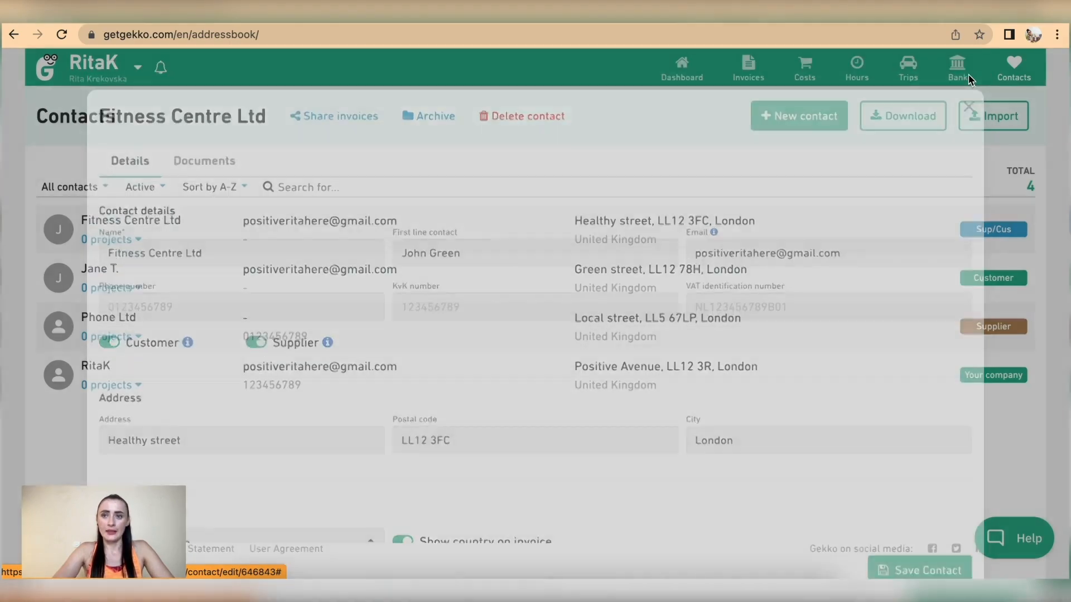
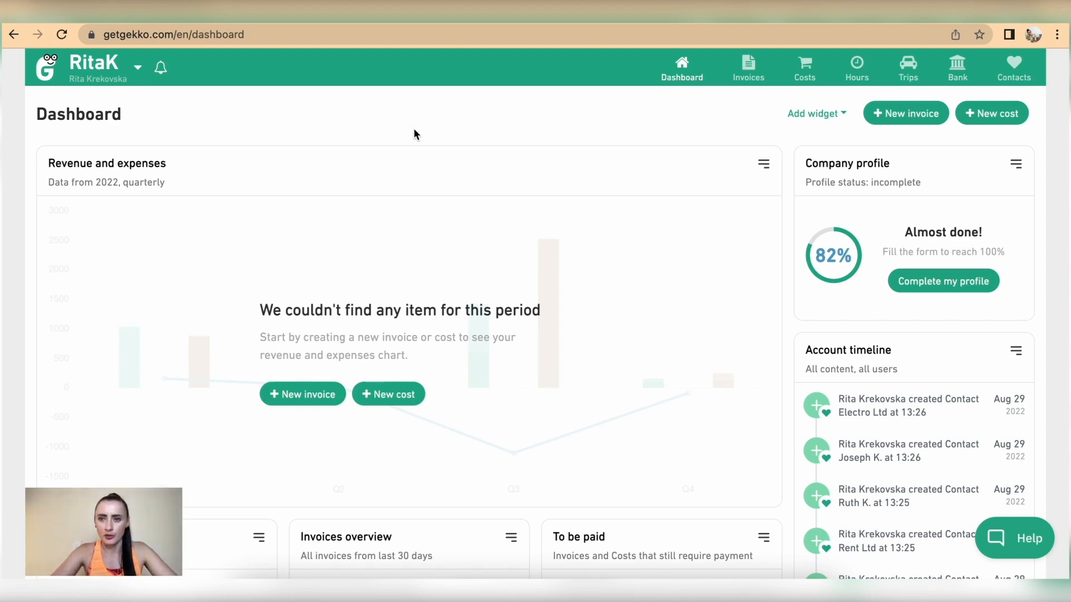
# From the Trips page, start a new trip entry after briefly checking the registered cars list
pyautogui.click(908, 76)
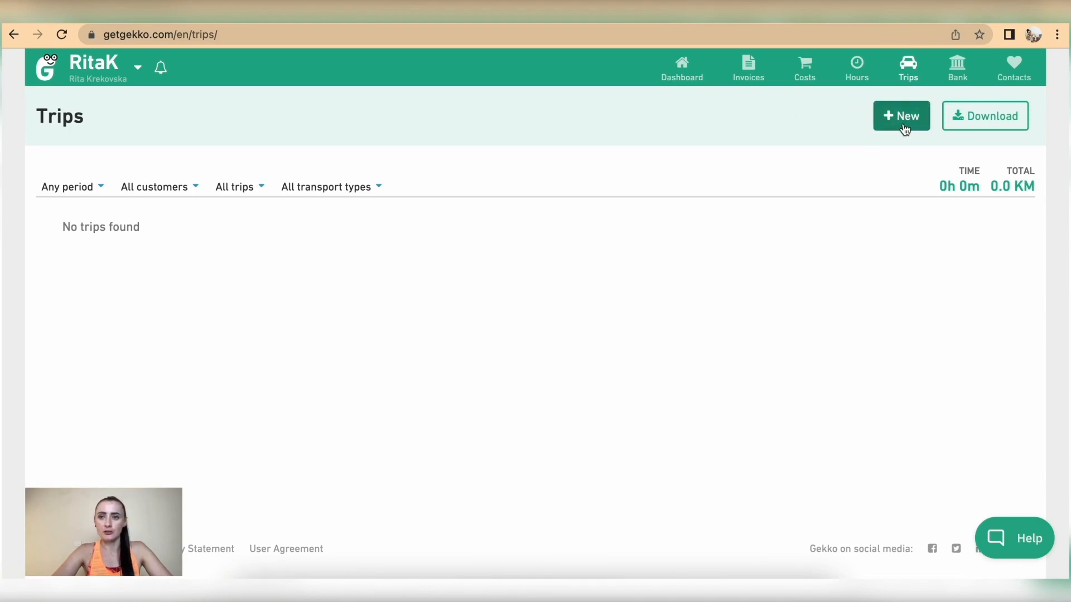
pyautogui.click(904, 118)
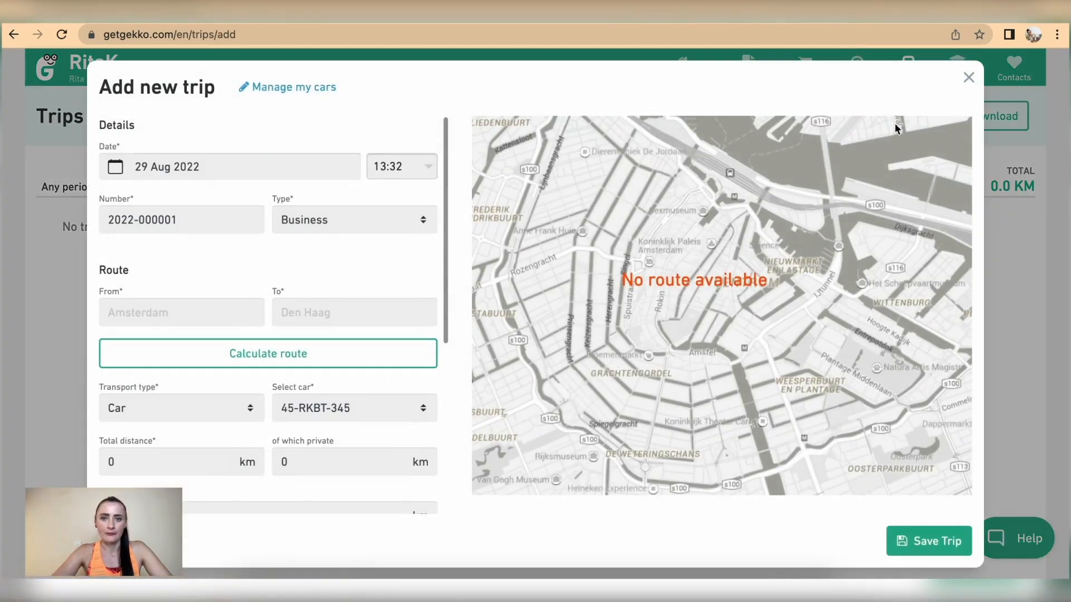
pyautogui.click(286, 88)
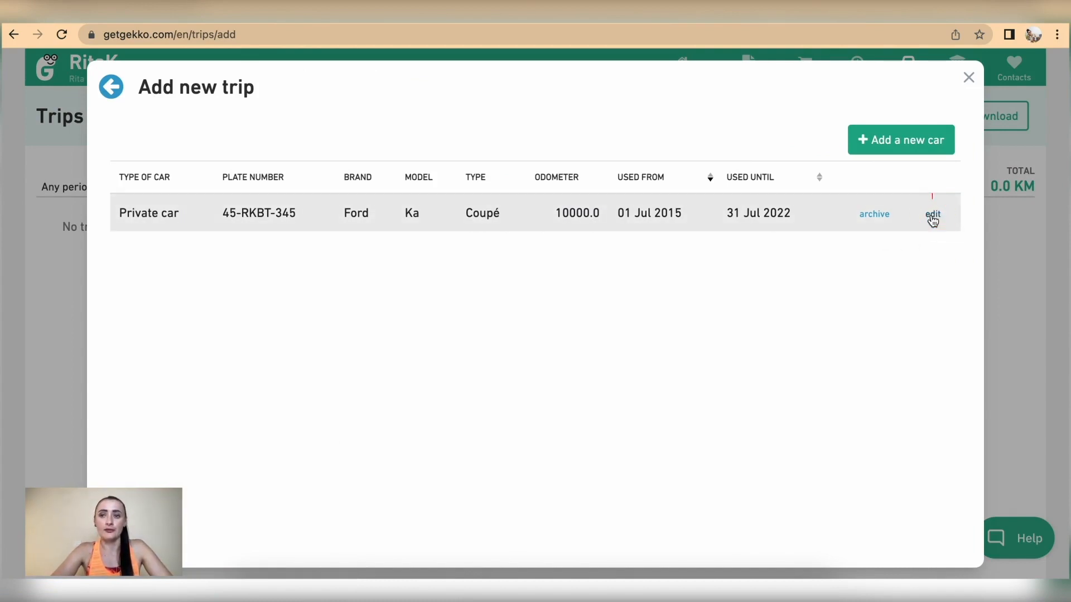
pyautogui.click(969, 79)
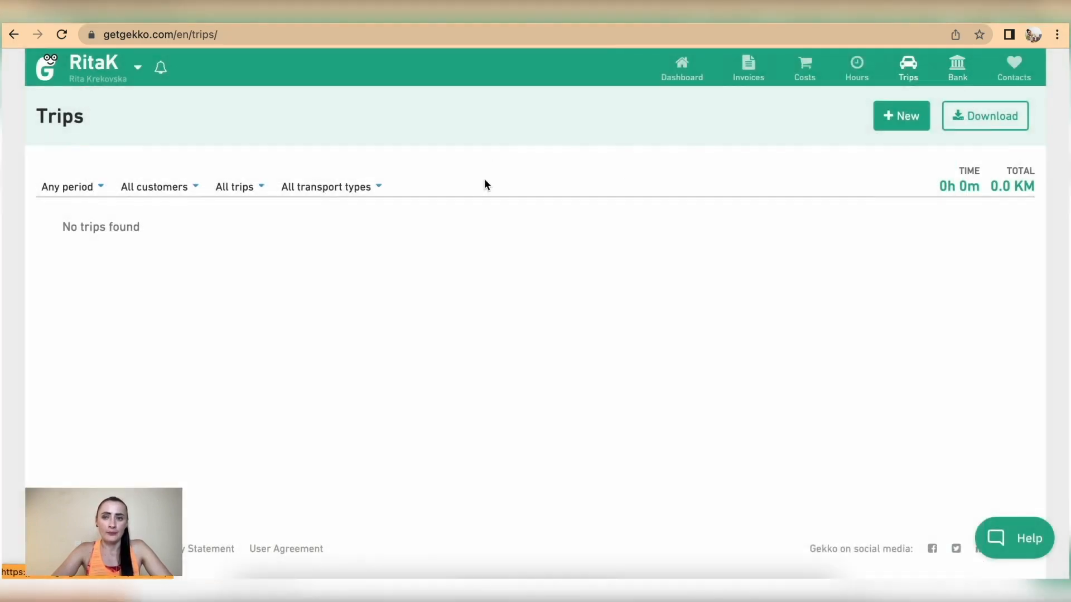
pyautogui.click(900, 114)
# Set the trip date to 25 Aug 2022 at 17:00
pyautogui.click(201, 167)
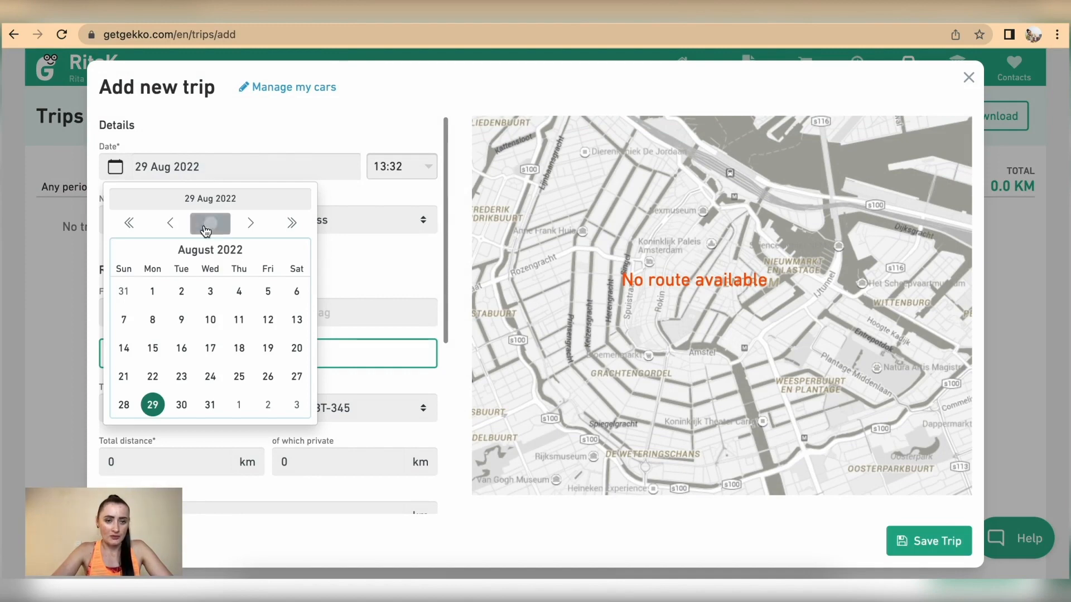
pyautogui.click(239, 377)
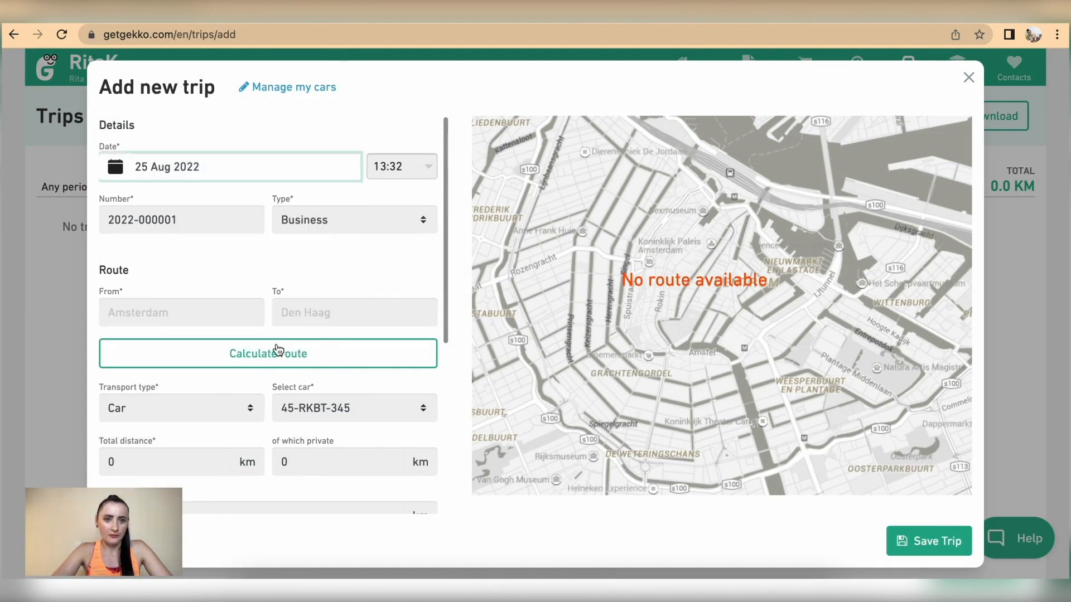
pyautogui.doubleClick(389, 166)
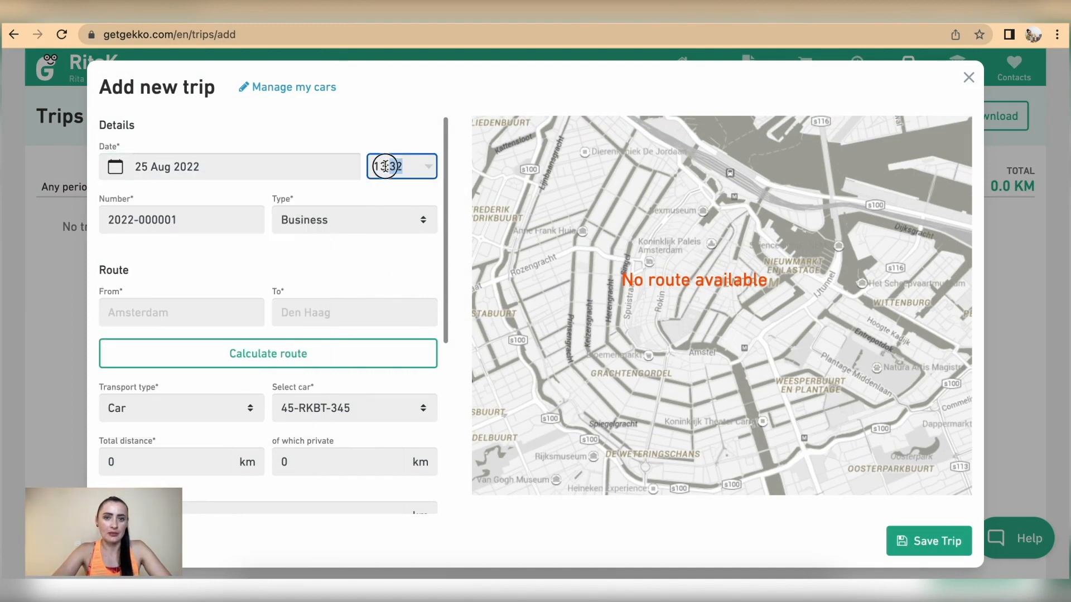
pyautogui.click(433, 167)
pyautogui.scroll(-1, 386, 264)
pyautogui.scroll(-14, 386, 264)
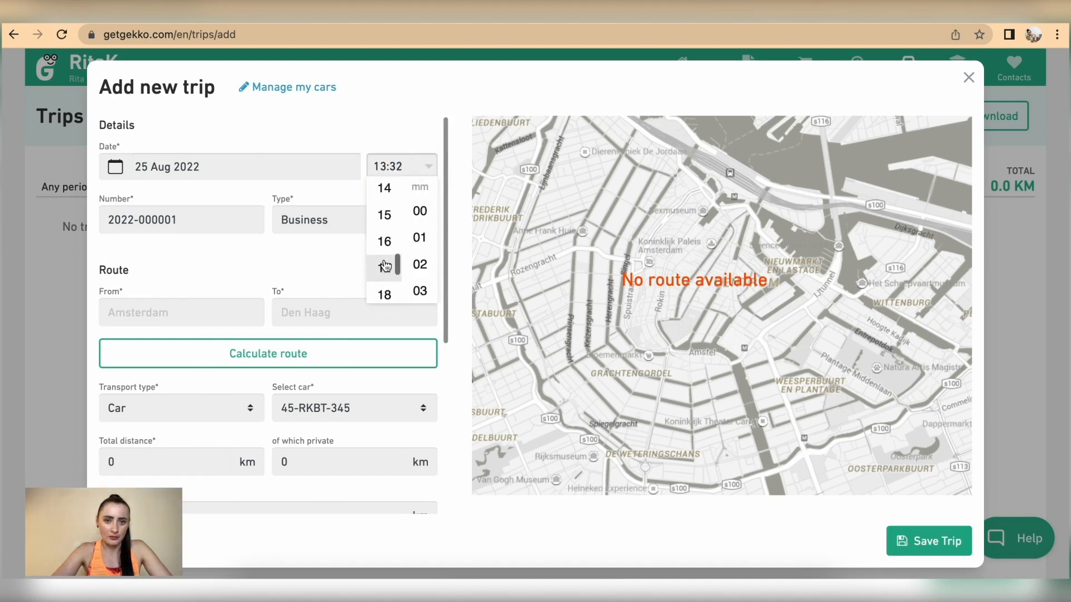
pyautogui.click(385, 263)
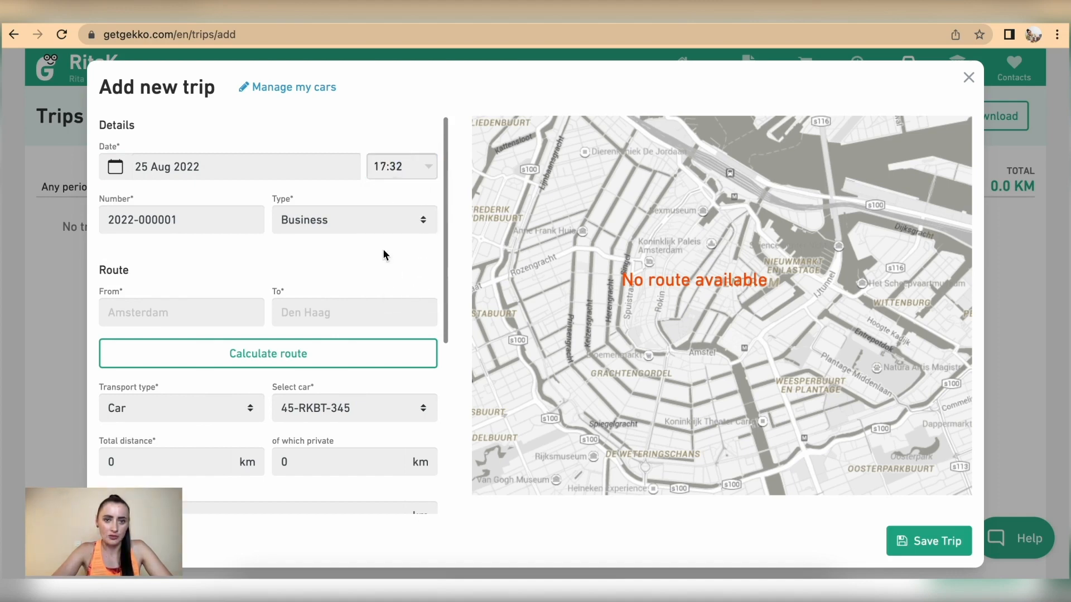
pyautogui.click(428, 167)
pyautogui.scroll(-6, 420, 254)
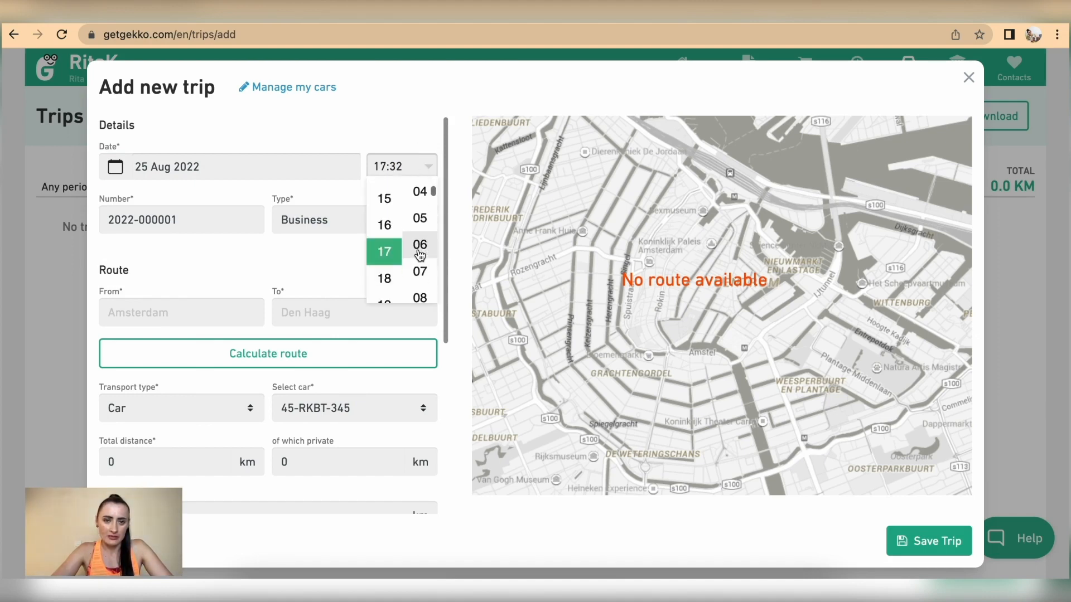
pyautogui.scroll(6, 420, 254)
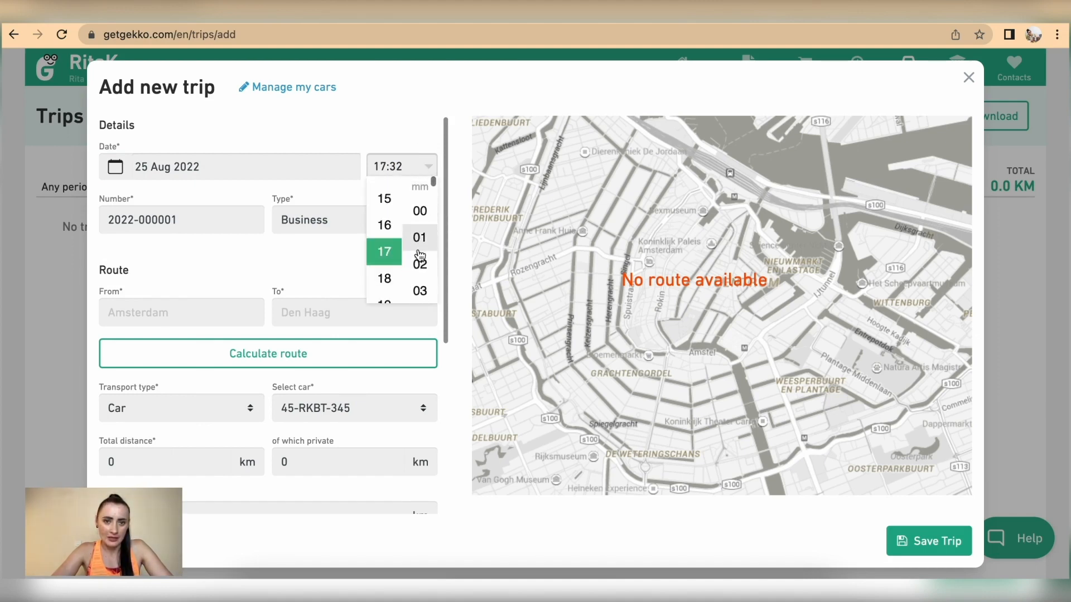
pyautogui.click(419, 212)
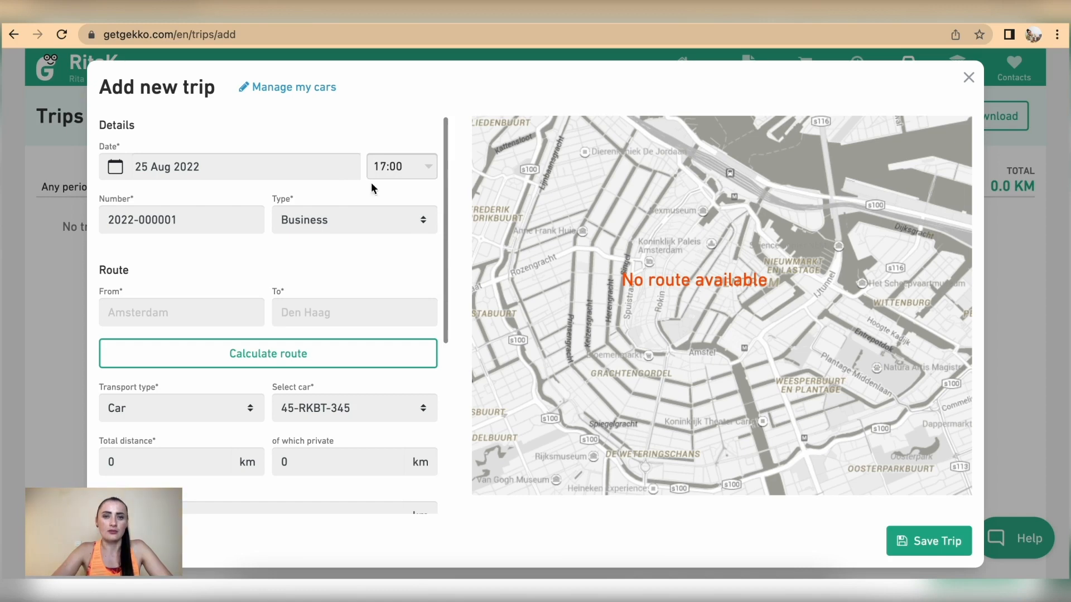
# Check the trip number and keep the trip type as Business
pyautogui.click(203, 219)
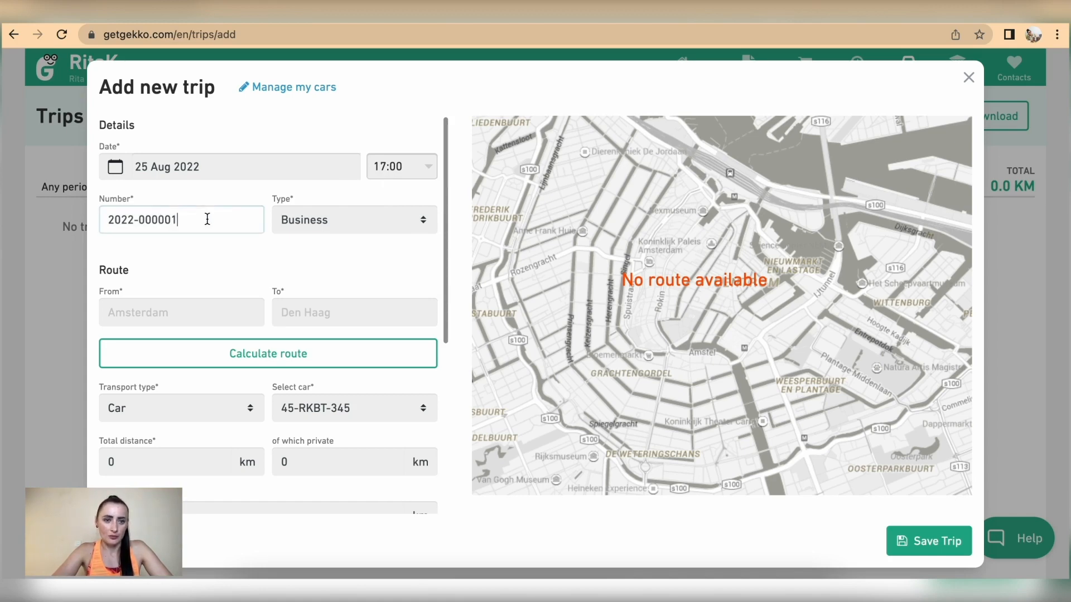
pyautogui.click(369, 227)
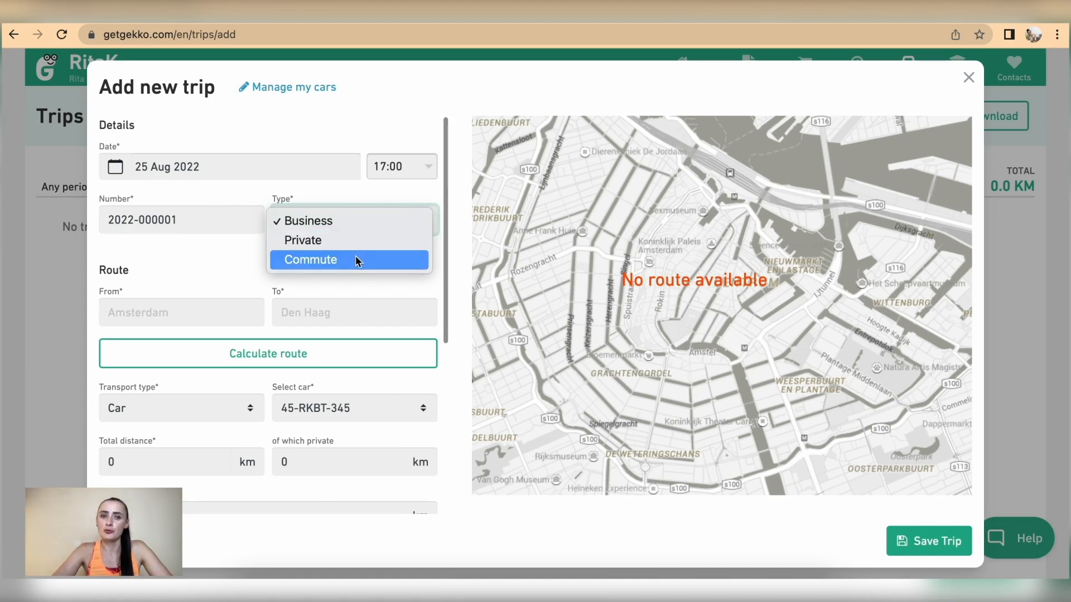
pyautogui.click(339, 224)
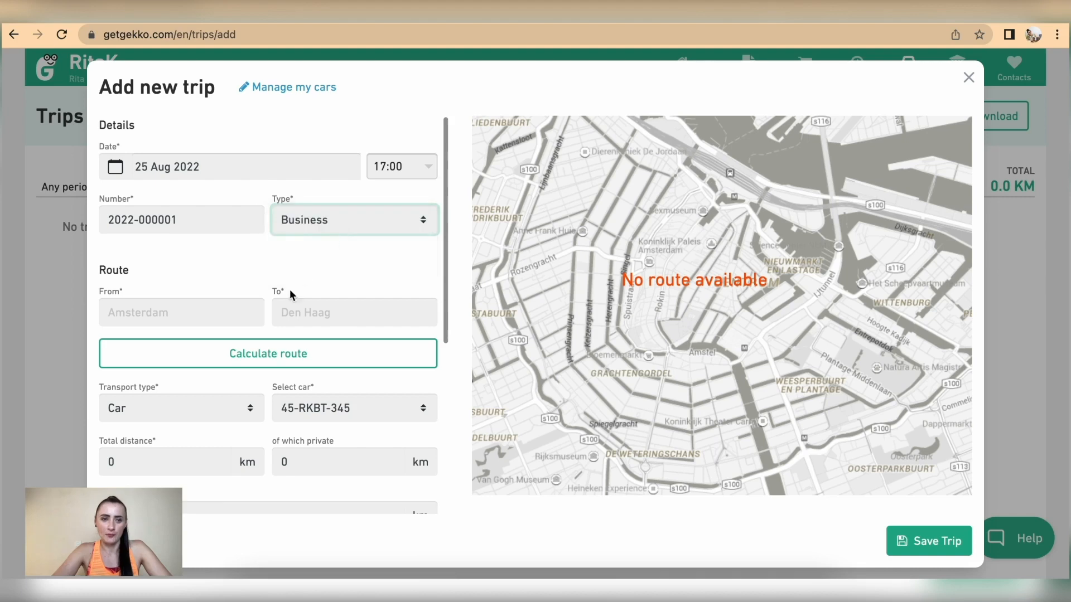
# Enter the route from London - P1 to London - FC1
pyautogui.scroll(-1, 179, 282)
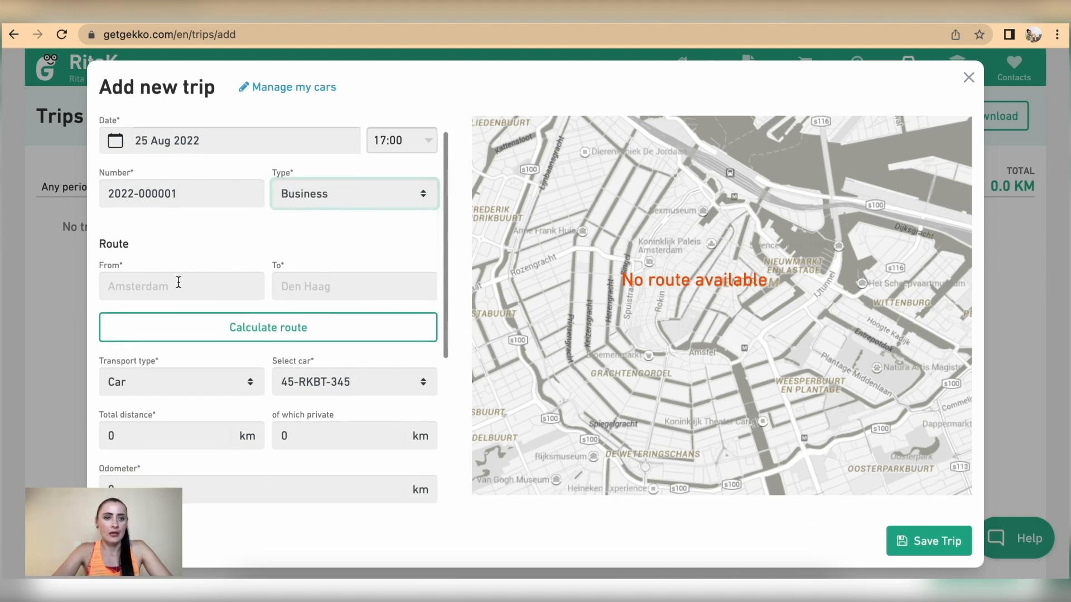
pyautogui.click(137, 287)
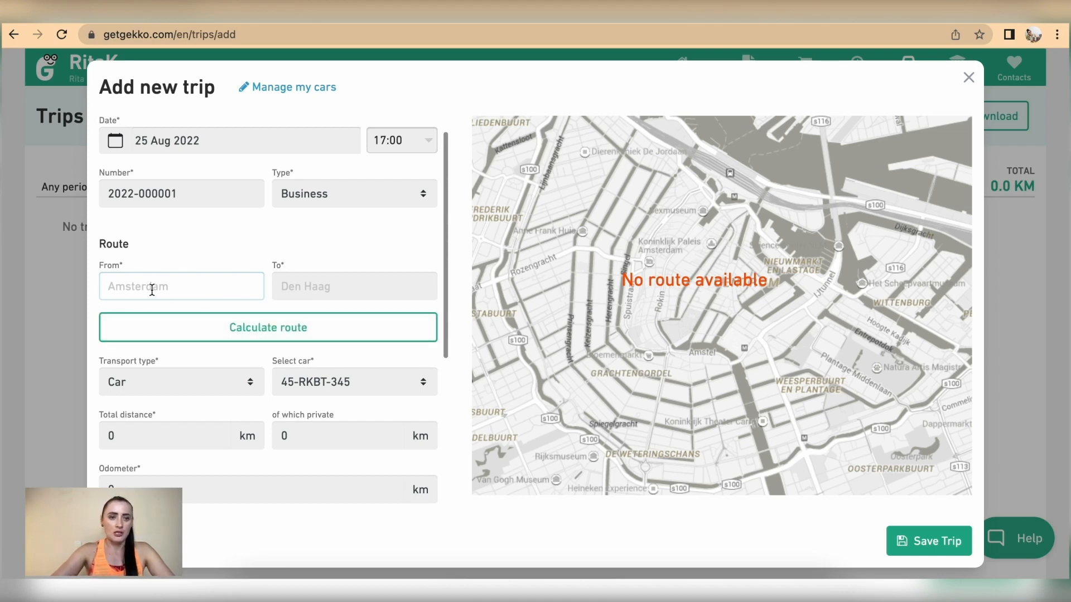
pyautogui.write('Lond')
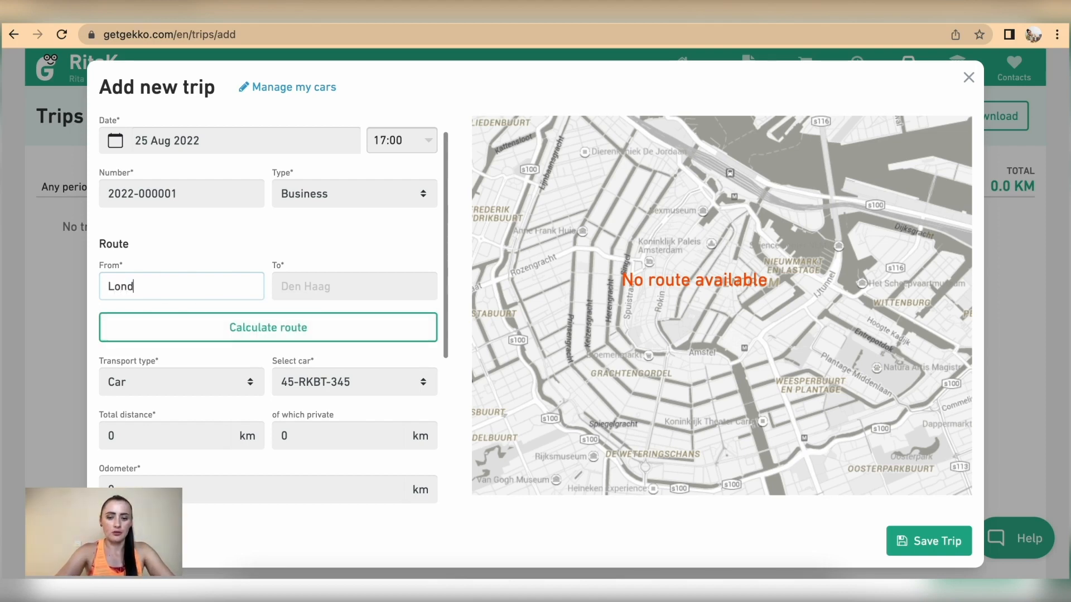
pyautogui.write('on - P1')
pyautogui.click(401, 325)
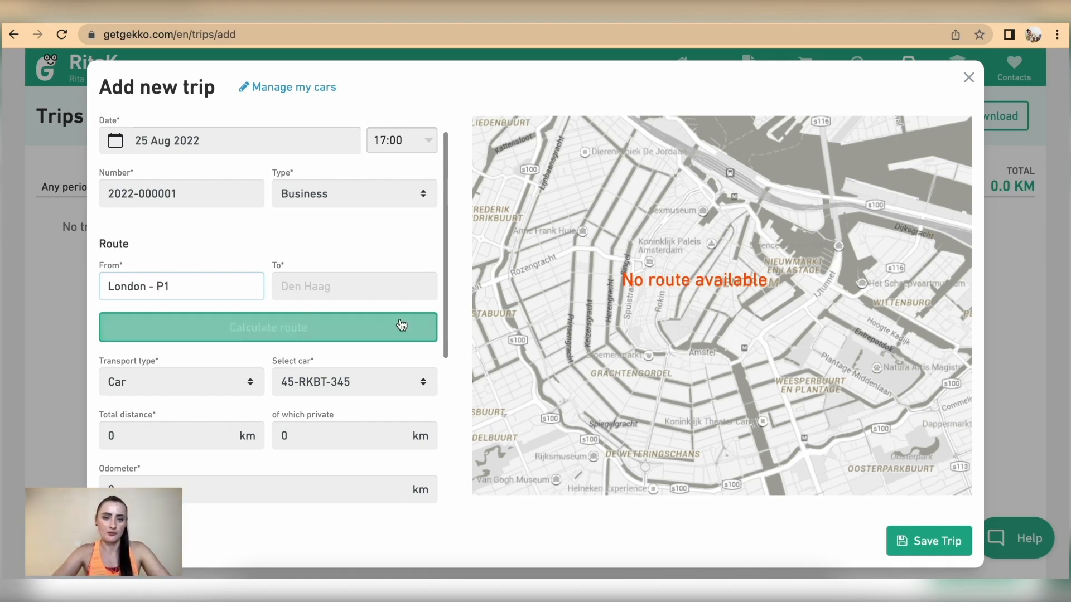
pyautogui.click(356, 291)
pyautogui.write('London')
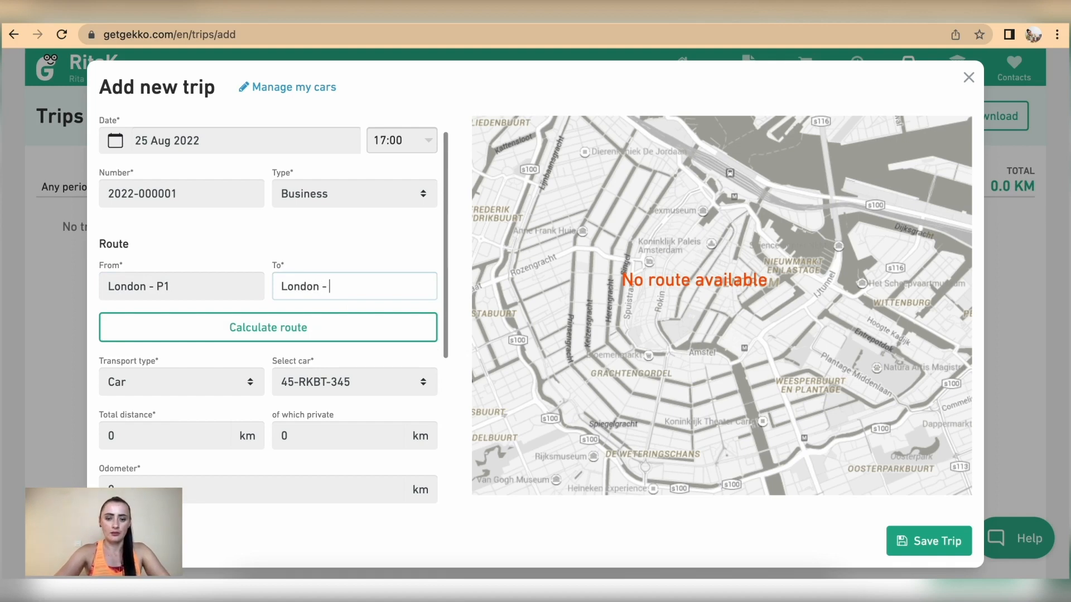
pyautogui.write(' - FC1')
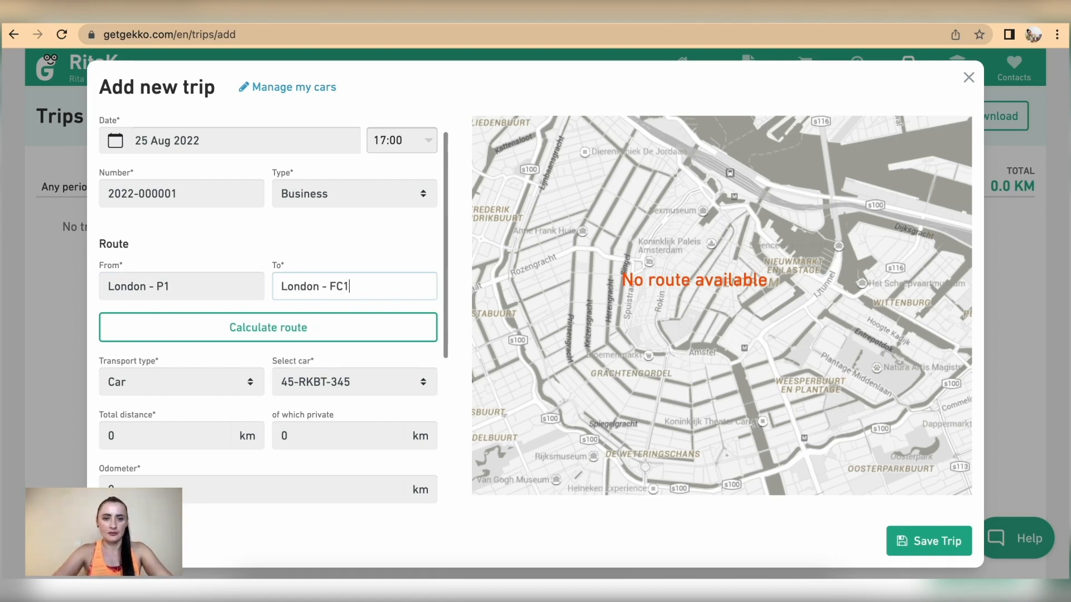
pyautogui.scroll(-3, 370, 330)
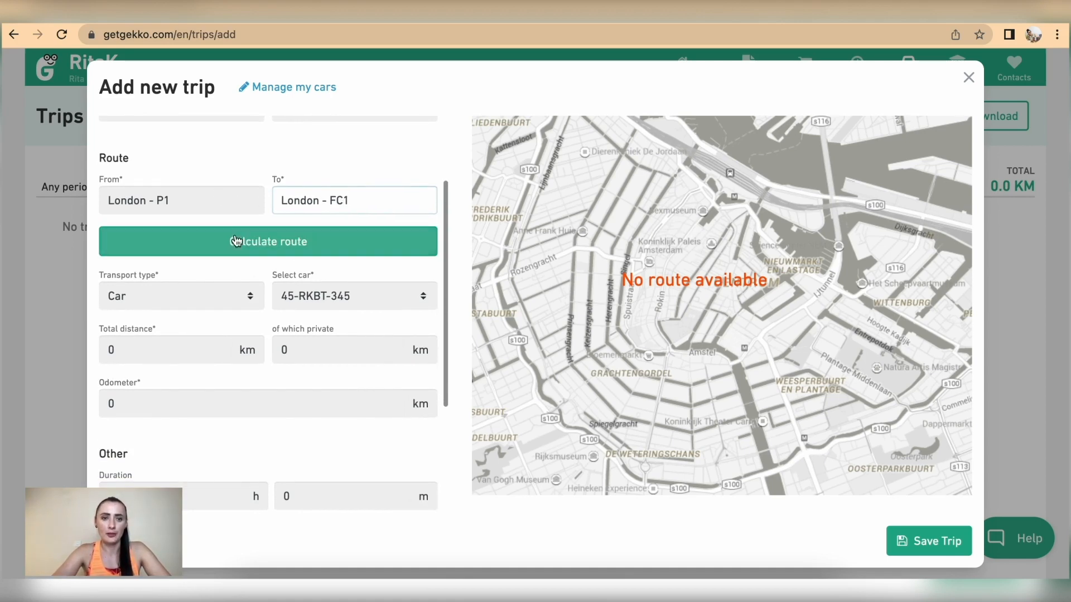
pyautogui.click(175, 303)
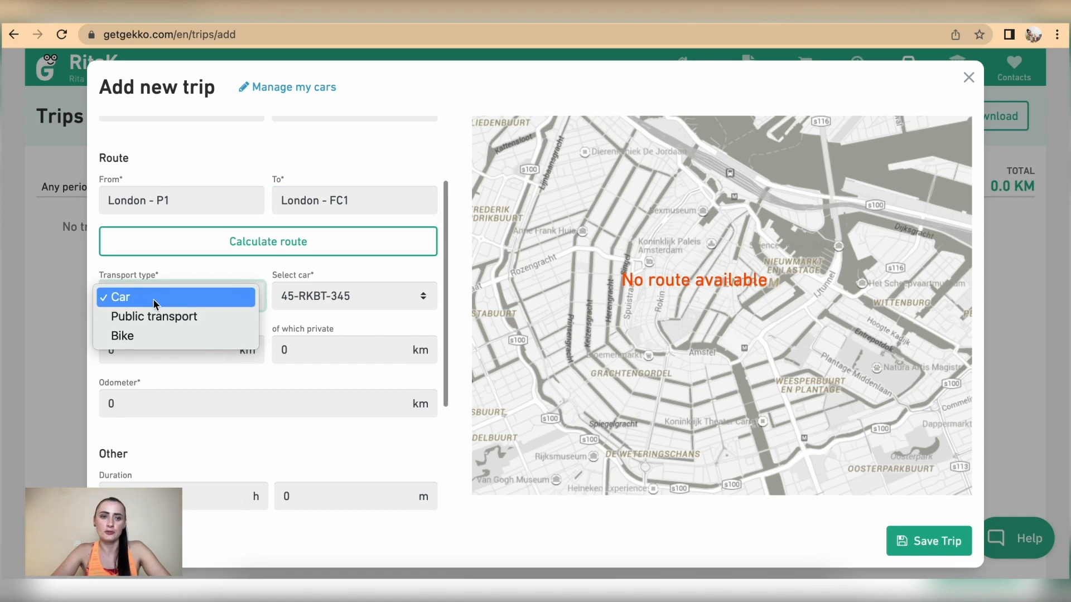
# Keep Car transport with the registered Ford Ka, and enter 35 km total with 5 km private
pyautogui.click(223, 296)
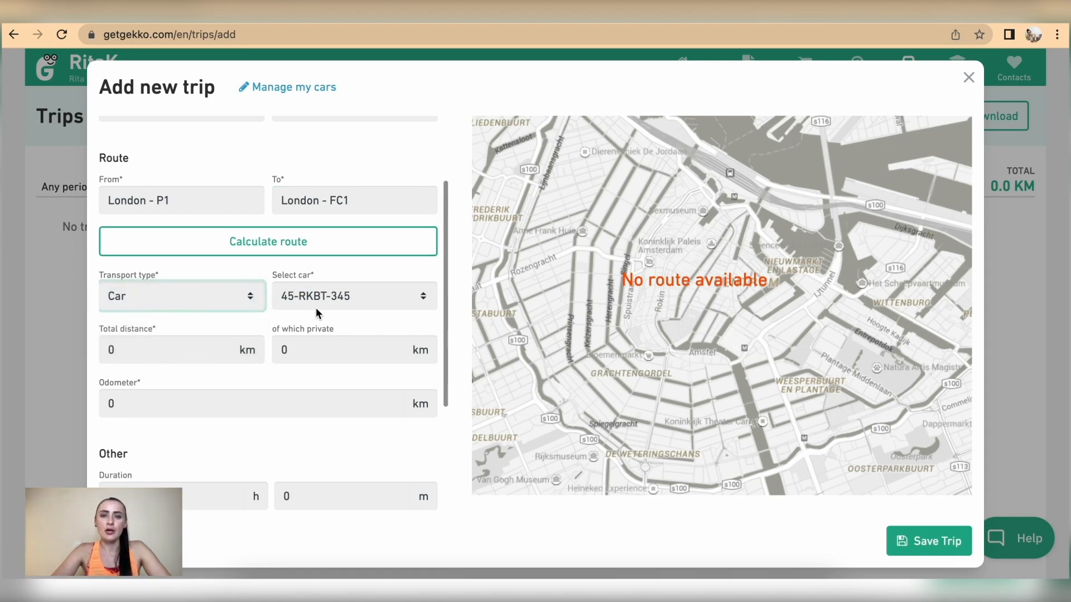
pyautogui.click(389, 289)
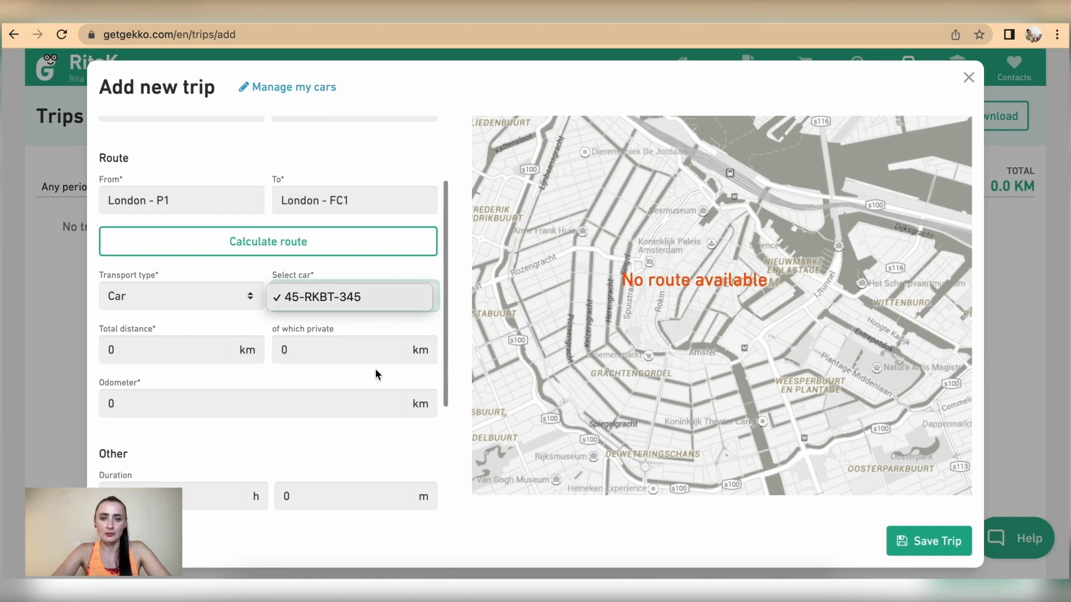
pyautogui.click(364, 302)
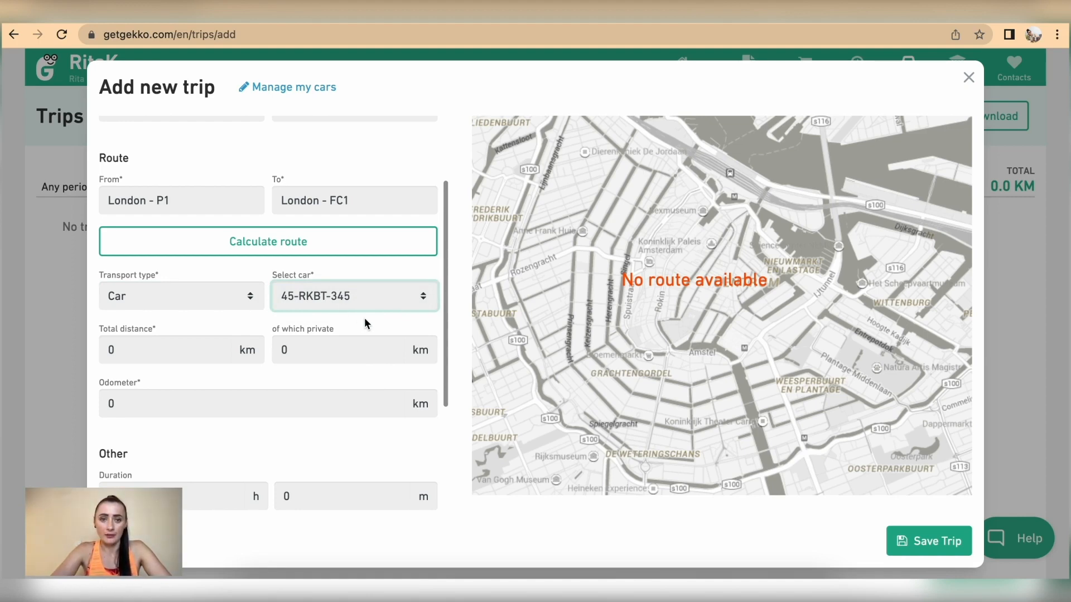
pyautogui.scroll(-1, 351, 357)
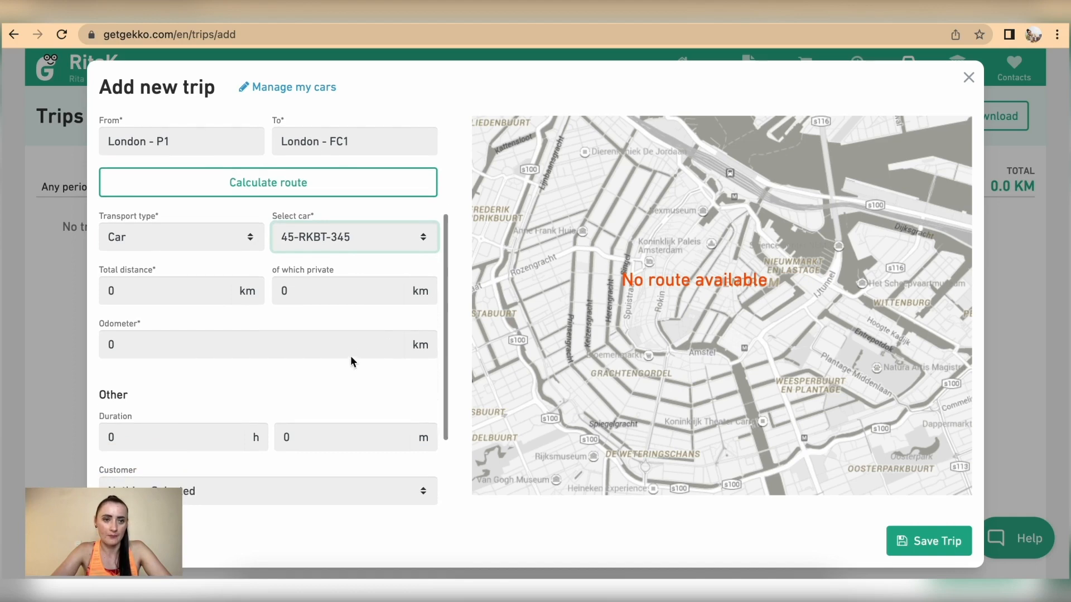
pyautogui.moveTo(128, 294); pyautogui.dragTo(84, 294)
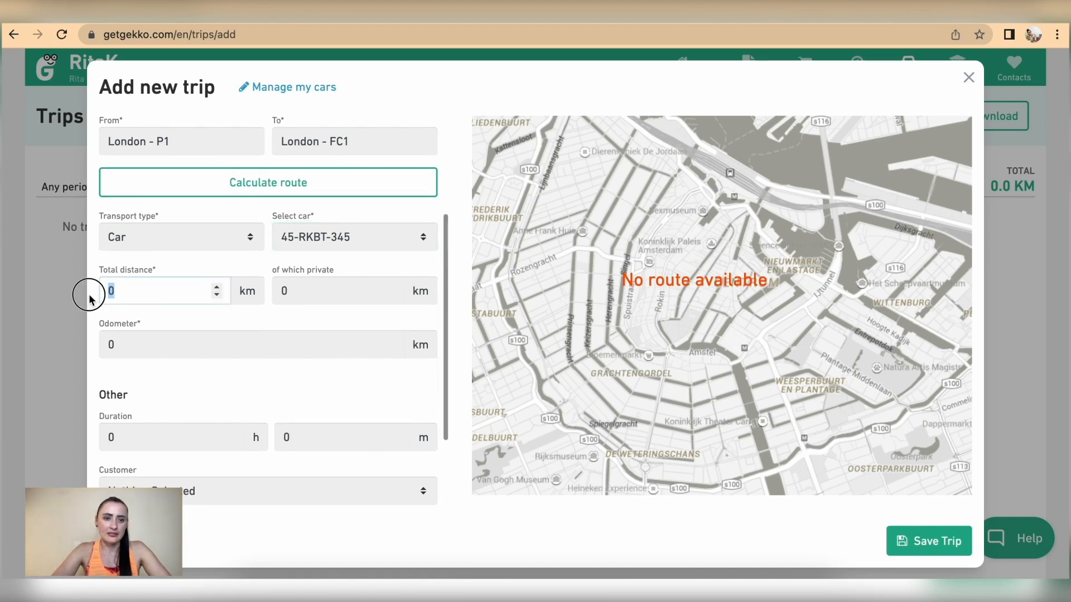
pyautogui.write('35')
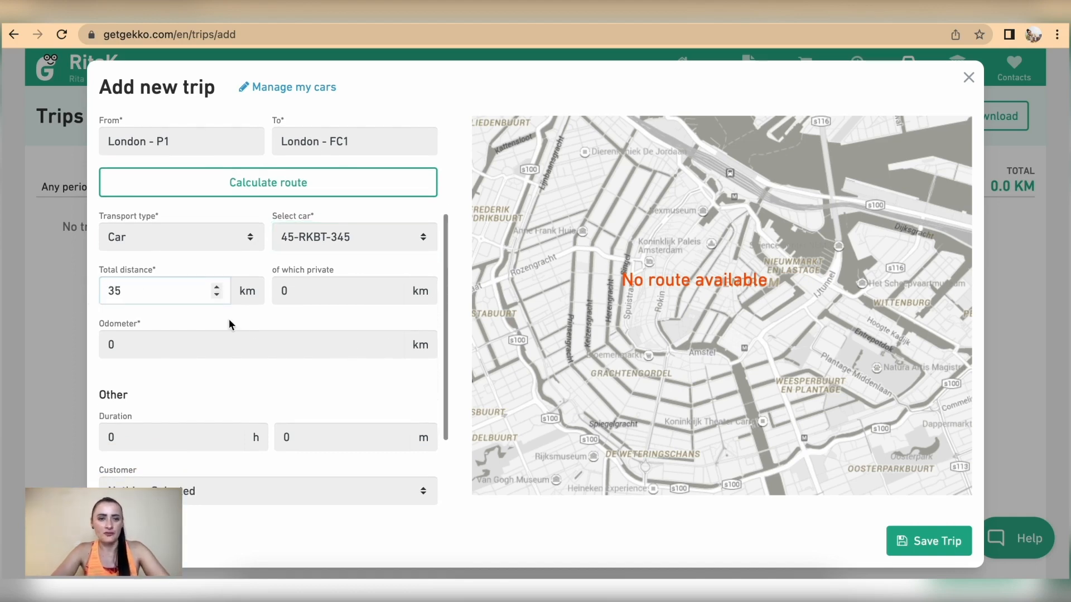
pyautogui.click(283, 290)
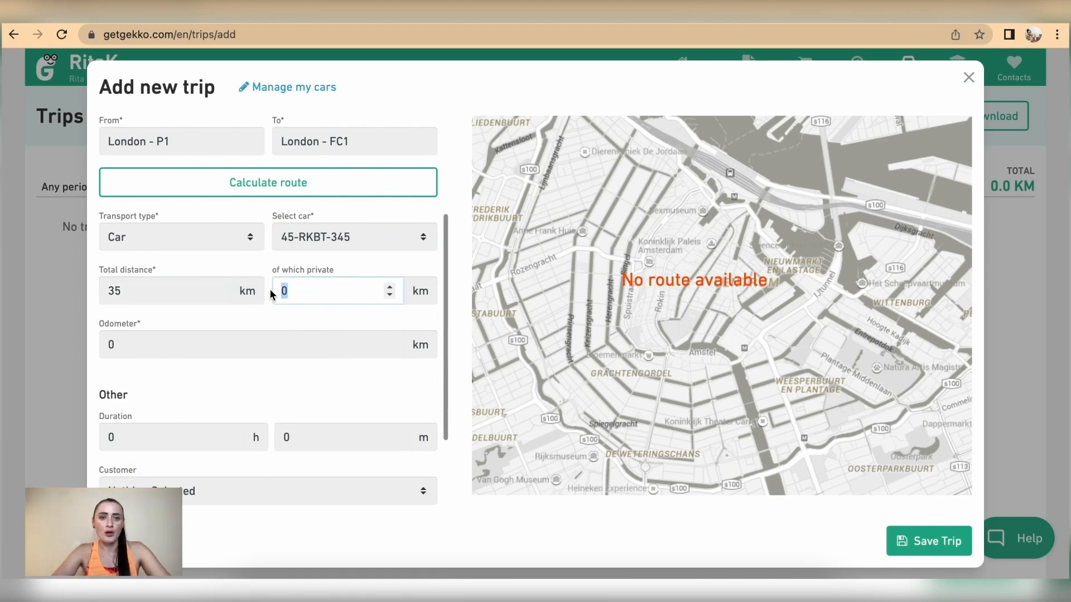
pyautogui.write('5')
# Set the odometer reading to 10187 km, correcting the mistyped digit
pyautogui.scroll(-1, 315, 319)
pyautogui.click(153, 299)
pyautogui.doubleClick(153, 299)
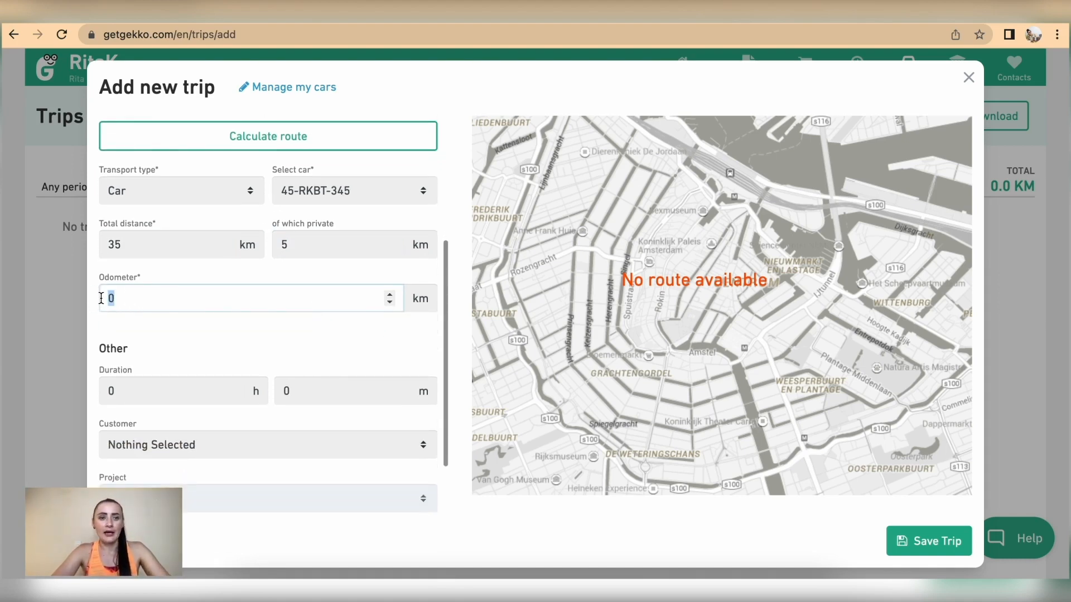
pyautogui.write('100')
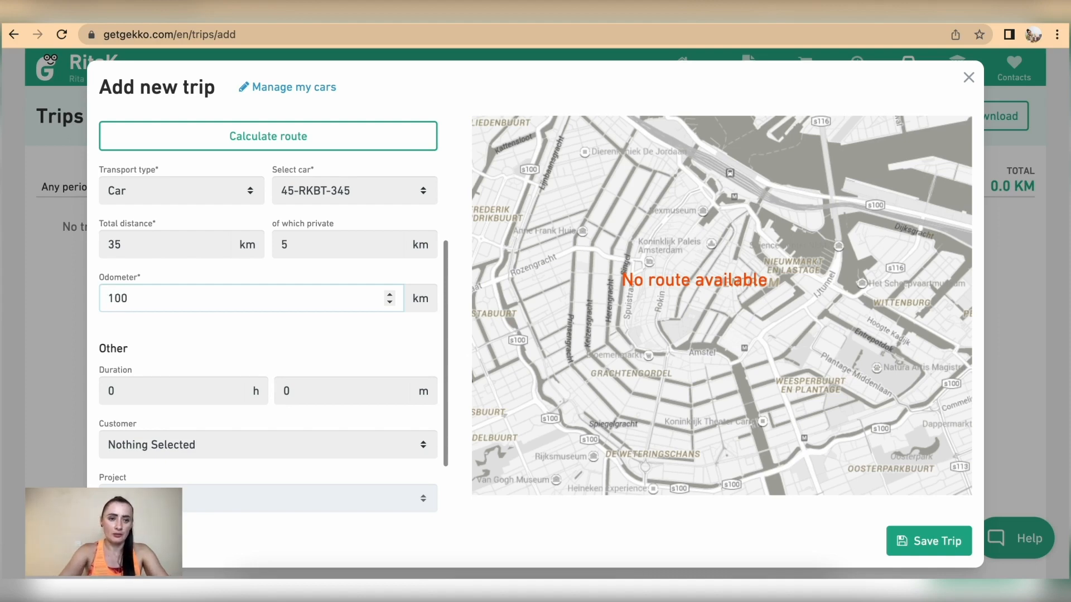
pyautogui.write('87')
pyautogui.click(128, 298)
pyautogui.press('BackSpace')
pyautogui.write('1')
pyautogui.click(197, 328)
pyautogui.scroll(-3, 196, 326)
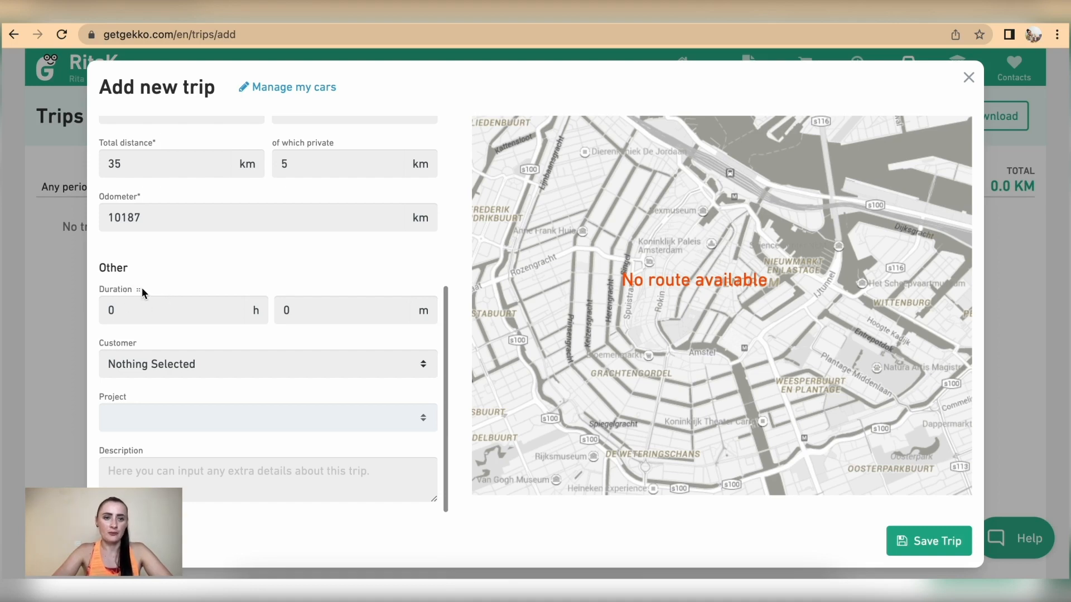
# Set the trip duration to 50 minutes
pyautogui.click(140, 343)
pyautogui.click(135, 399)
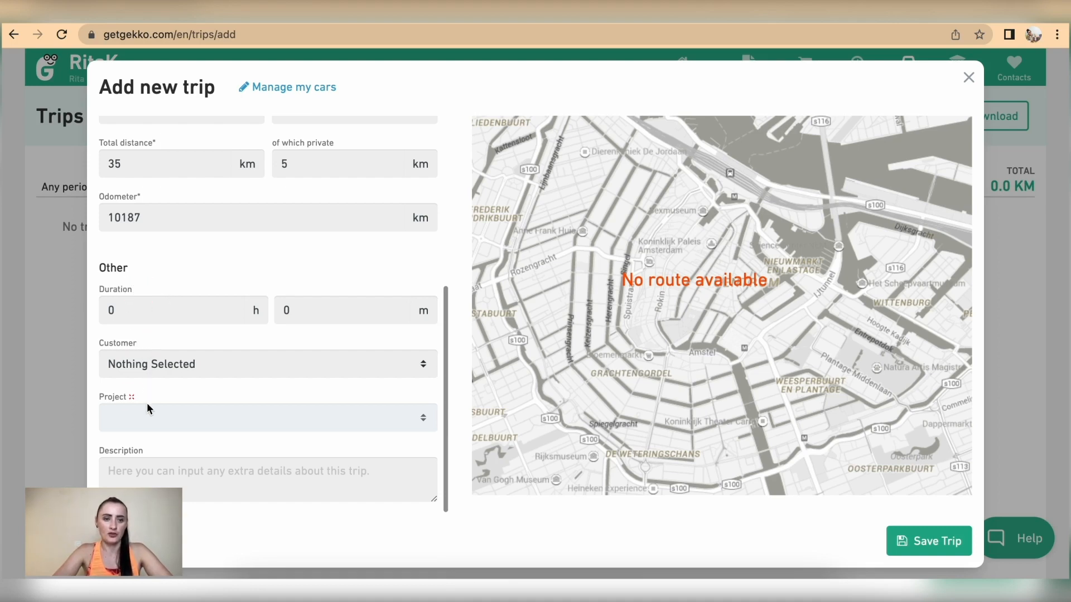
pyautogui.click(147, 449)
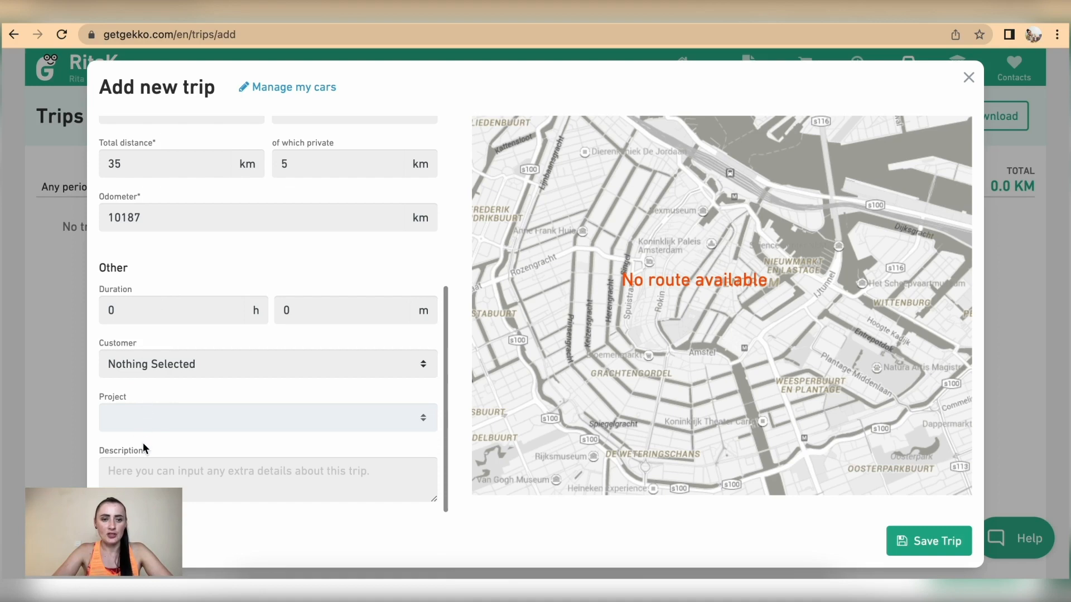
pyautogui.click(291, 310)
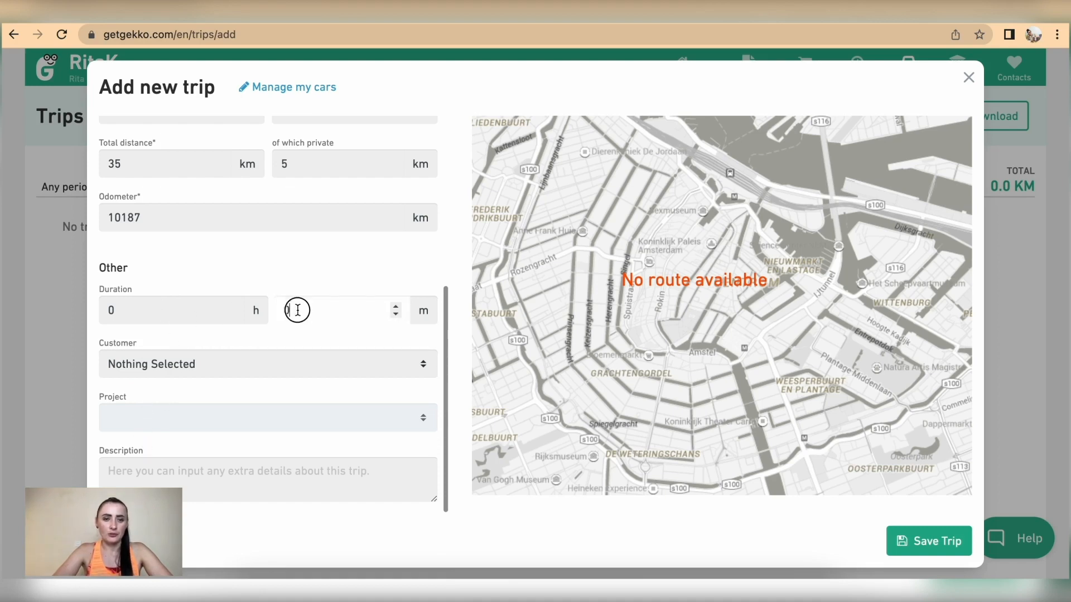
pyautogui.press('BackSpace')
pyautogui.write('50')
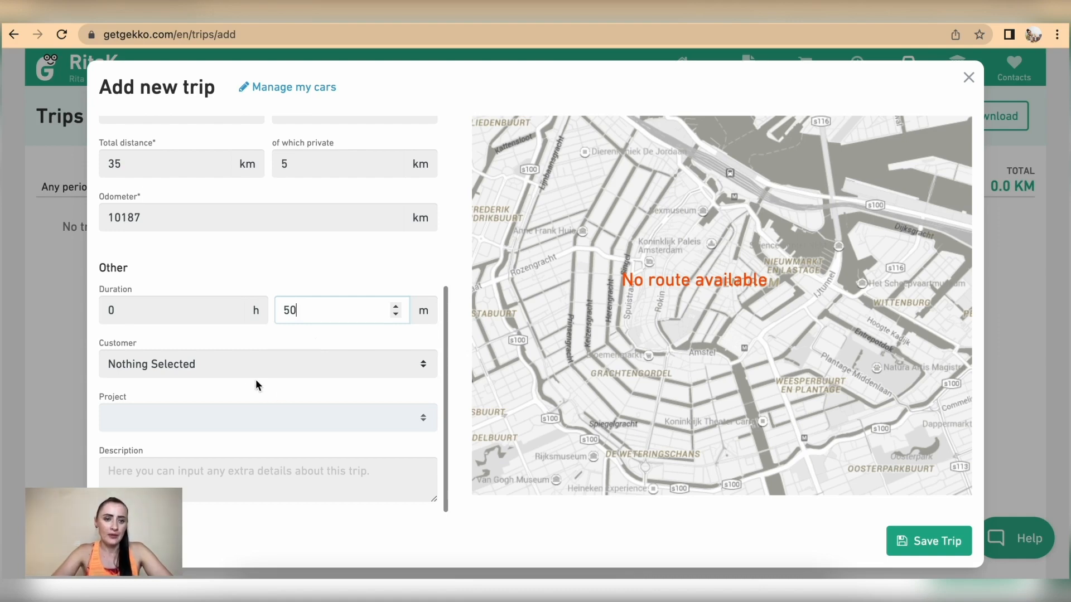
# Assign the trip to customer Fitness Centre Ltd with no project, and save it
pyautogui.click(236, 359)
pyautogui.click(223, 384)
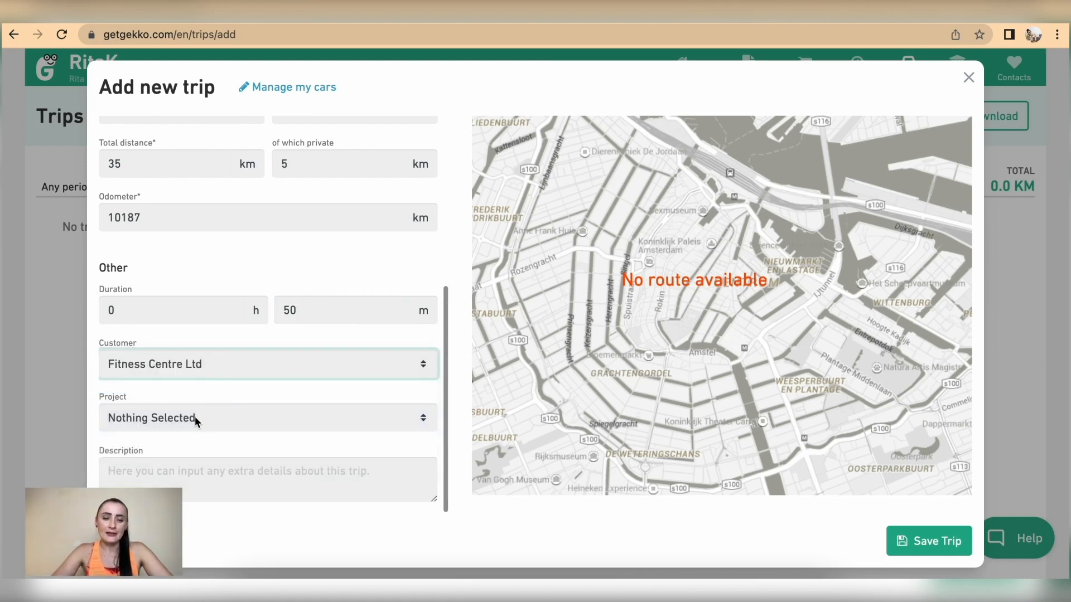
pyautogui.click(195, 417)
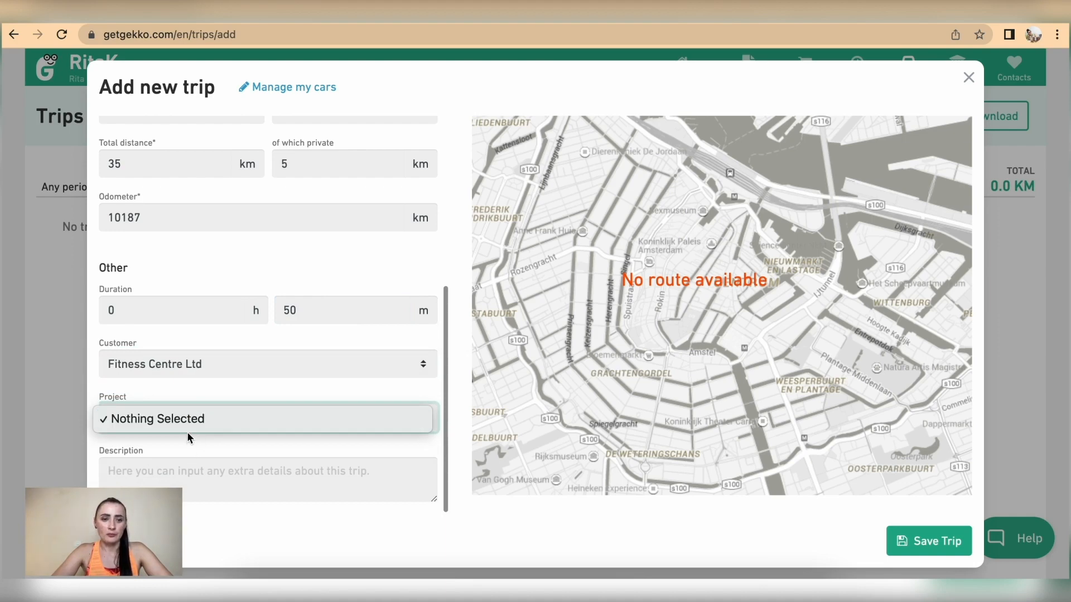
pyautogui.click(185, 423)
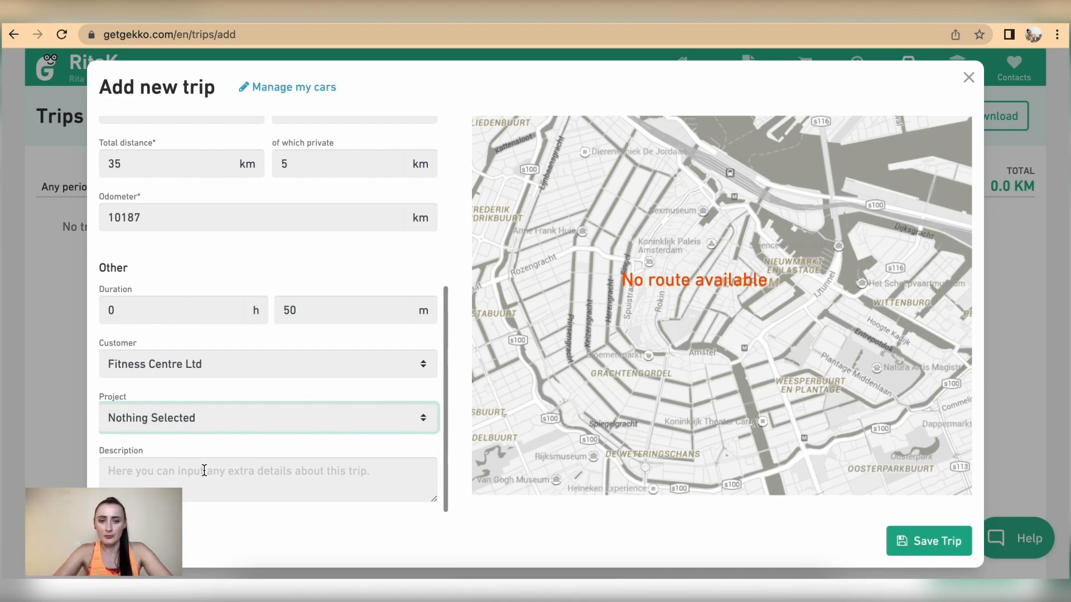
pyautogui.click(913, 548)
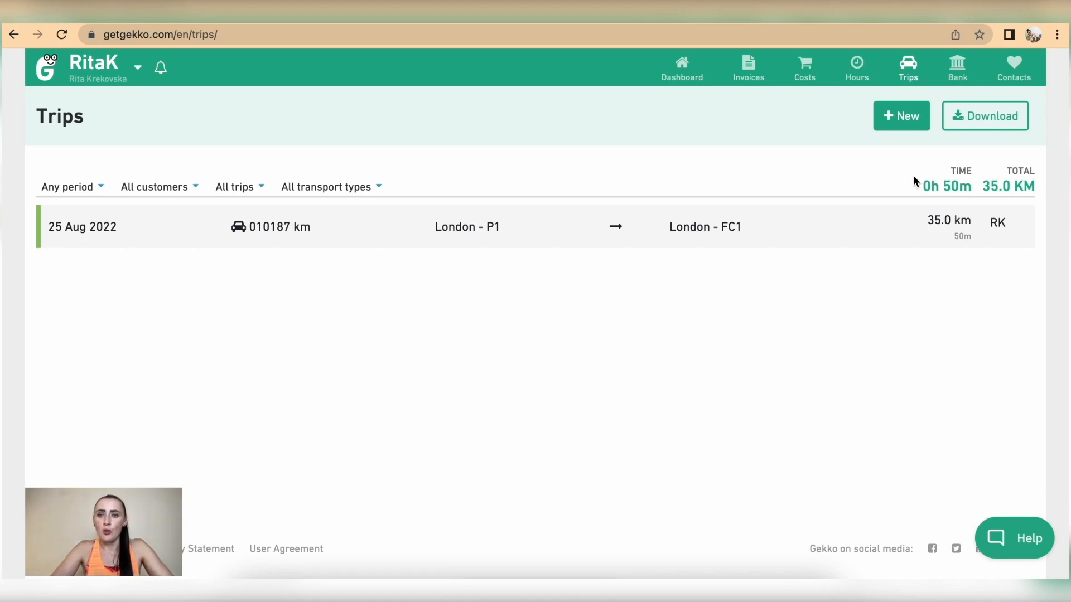
pyautogui.click(858, 67)
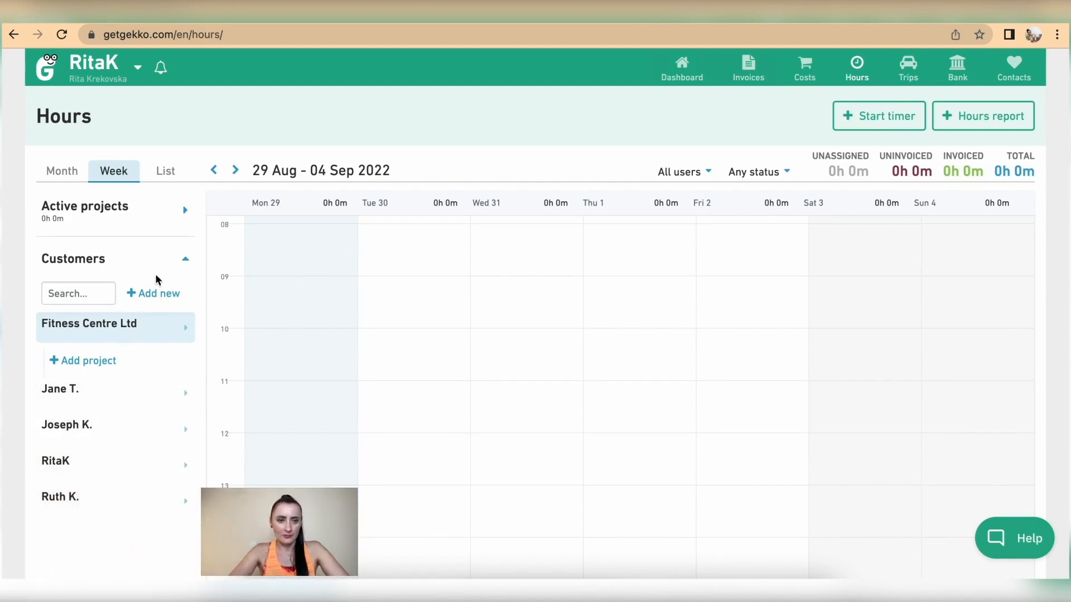
pyautogui.click(184, 259)
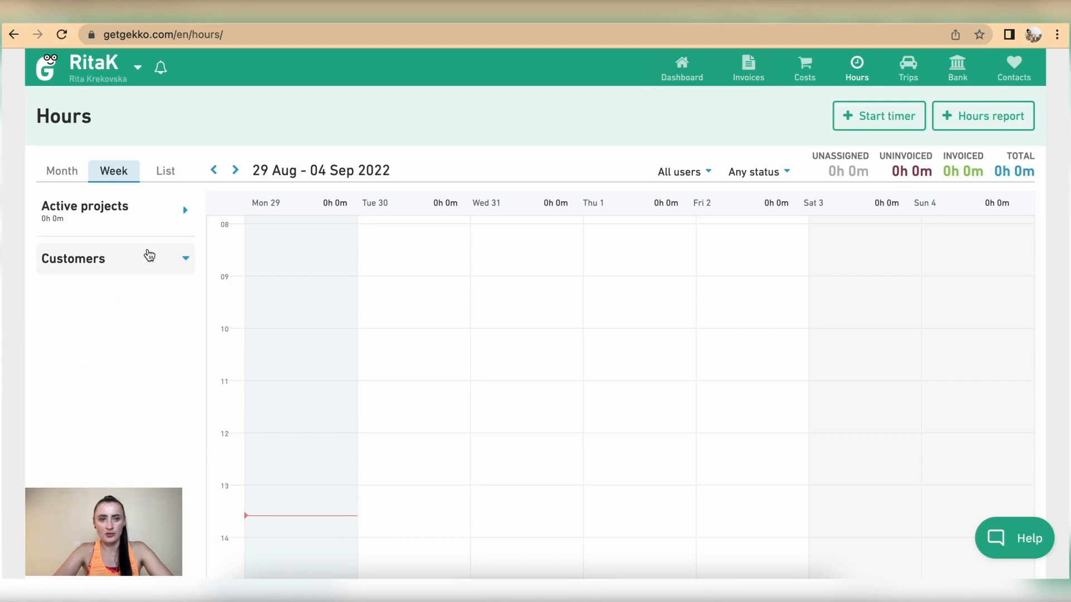
pyautogui.click(186, 261)
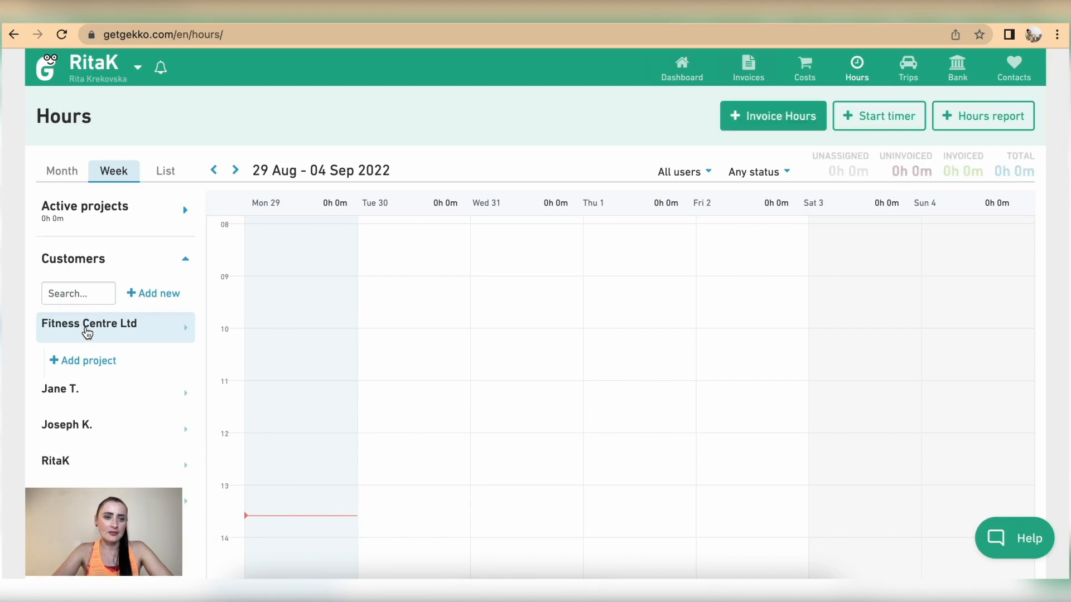
pyautogui.click(77, 363)
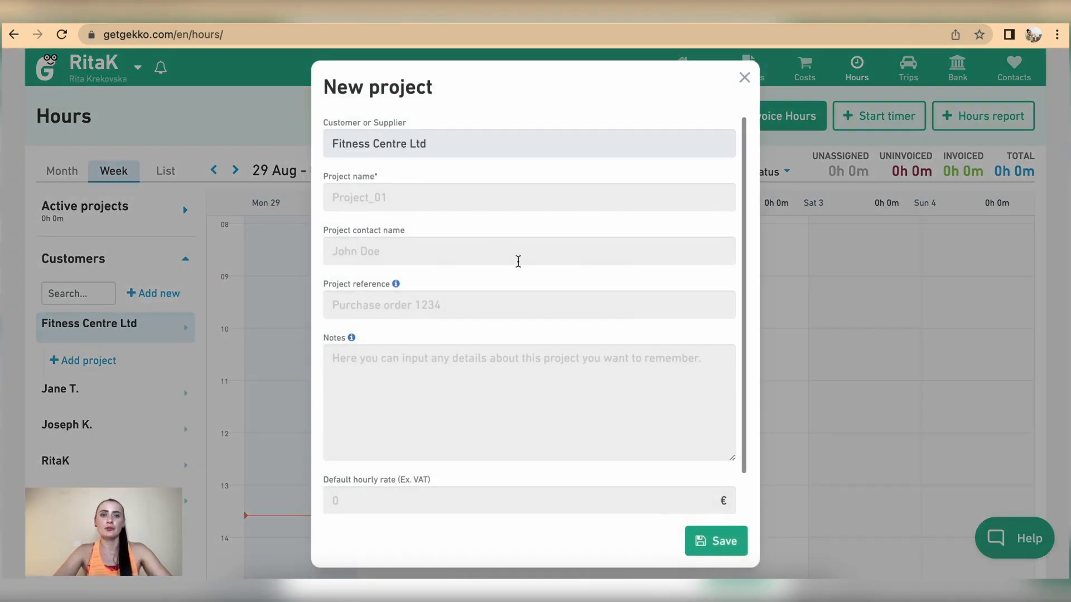
# Create the favourite project 'Yoga classes' with a 20 € default hourly rate
pyautogui.click(411, 195)
pyautogui.write('Yoga classes')
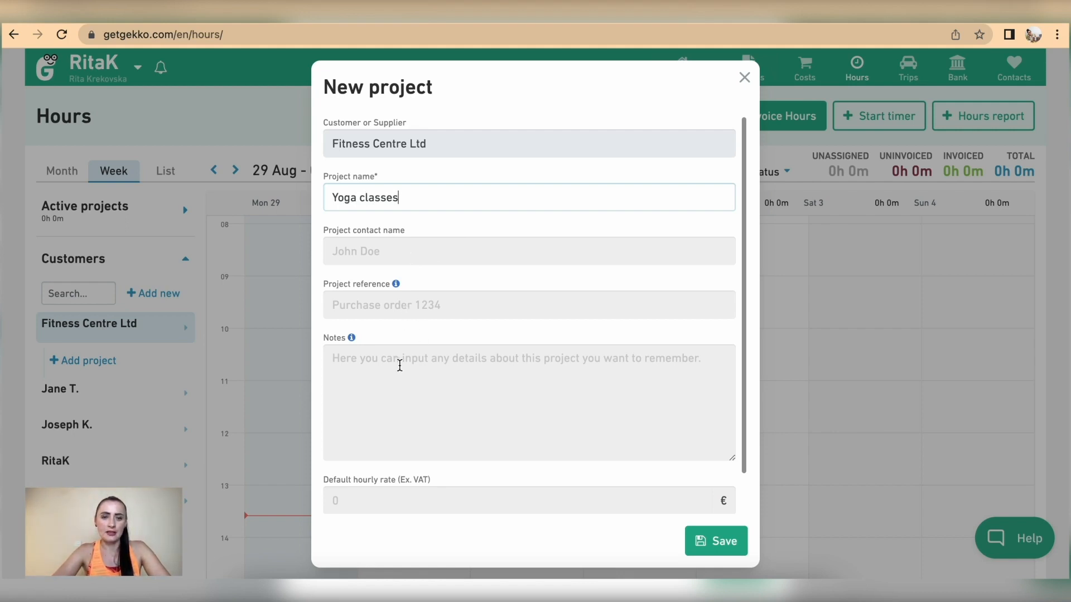
pyautogui.scroll(-1, 398, 363)
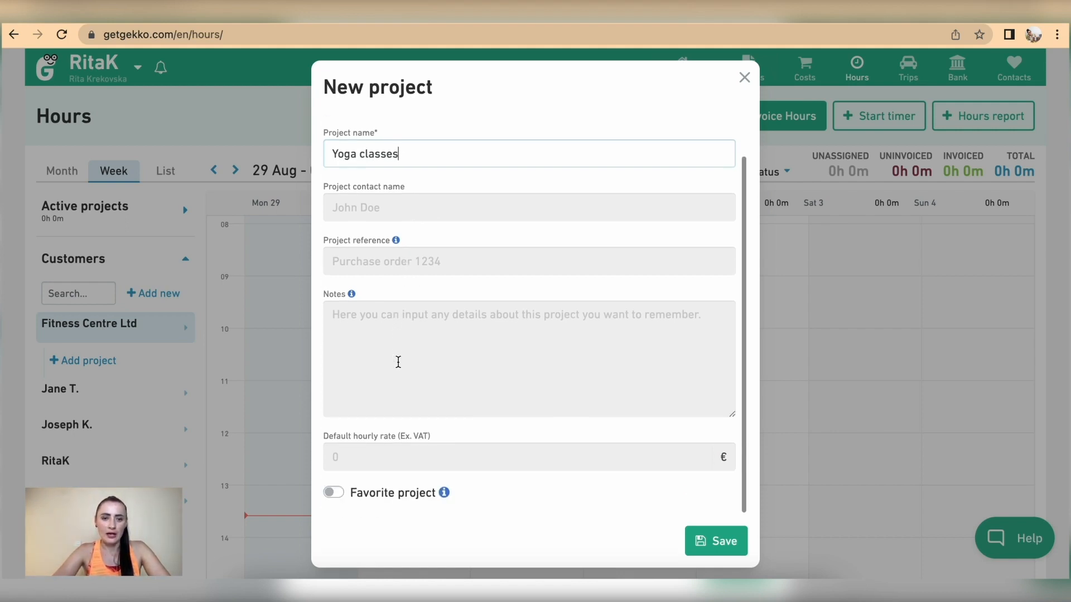
pyautogui.click(371, 458)
pyautogui.write('20')
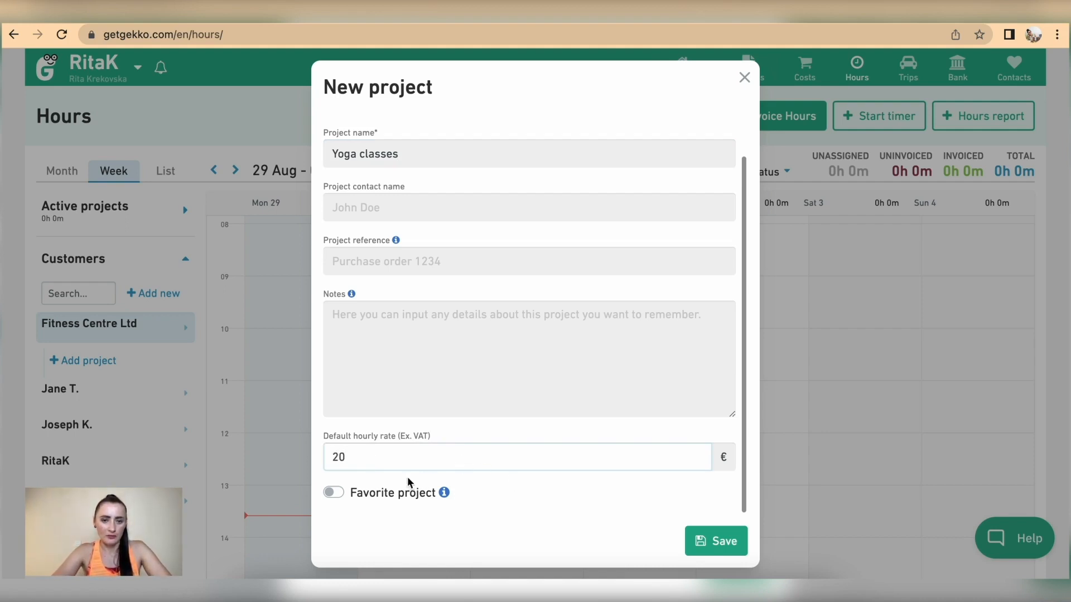
pyautogui.click(337, 493)
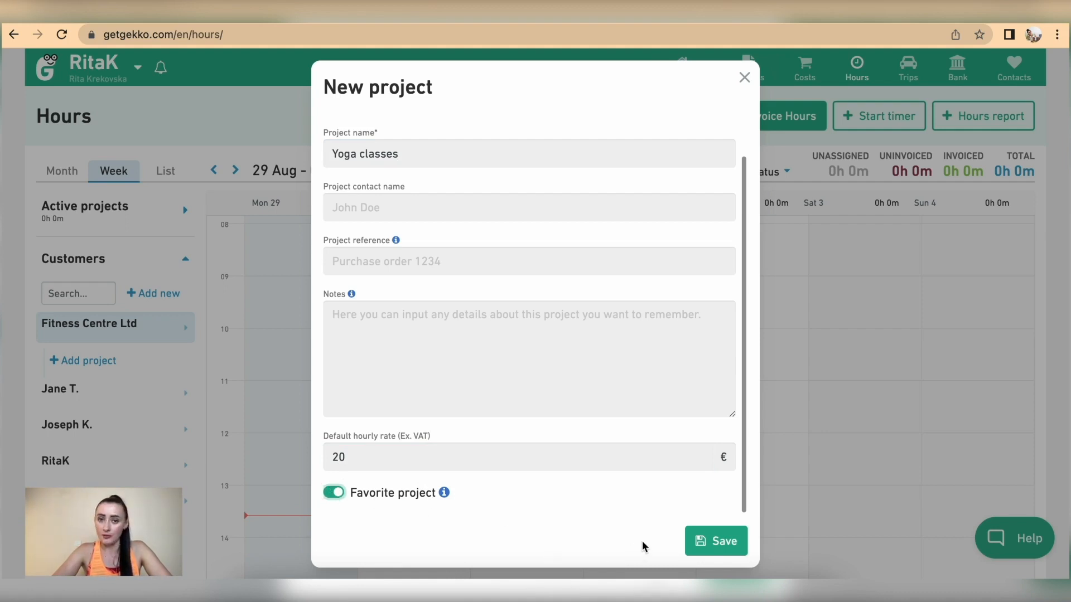
pyautogui.click(719, 548)
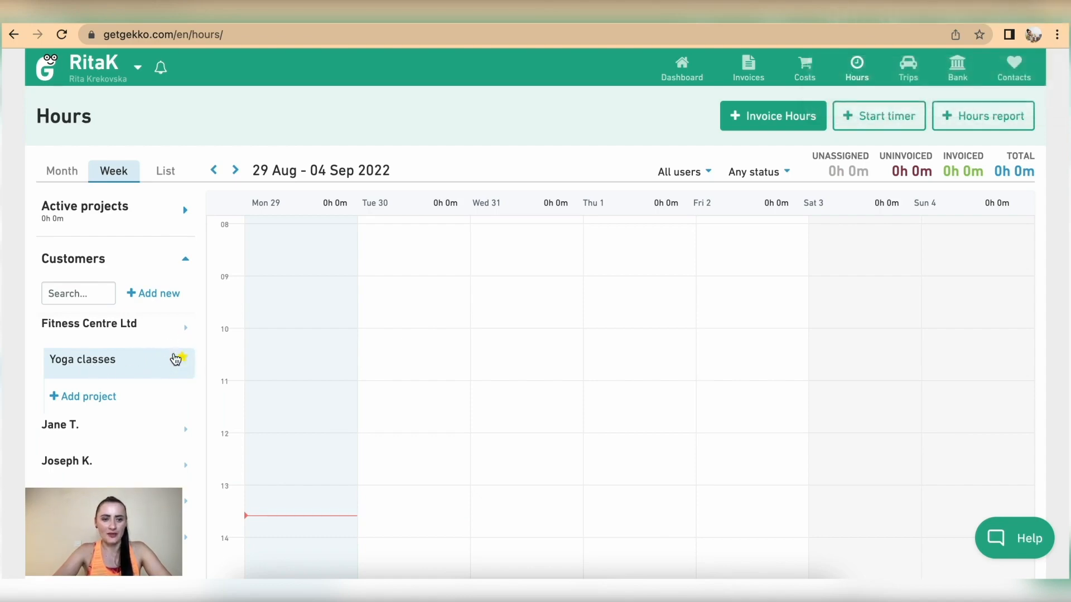
# Create a second project, 'Pilates classes', with a 20 € default hourly rate
pyautogui.click(99, 398)
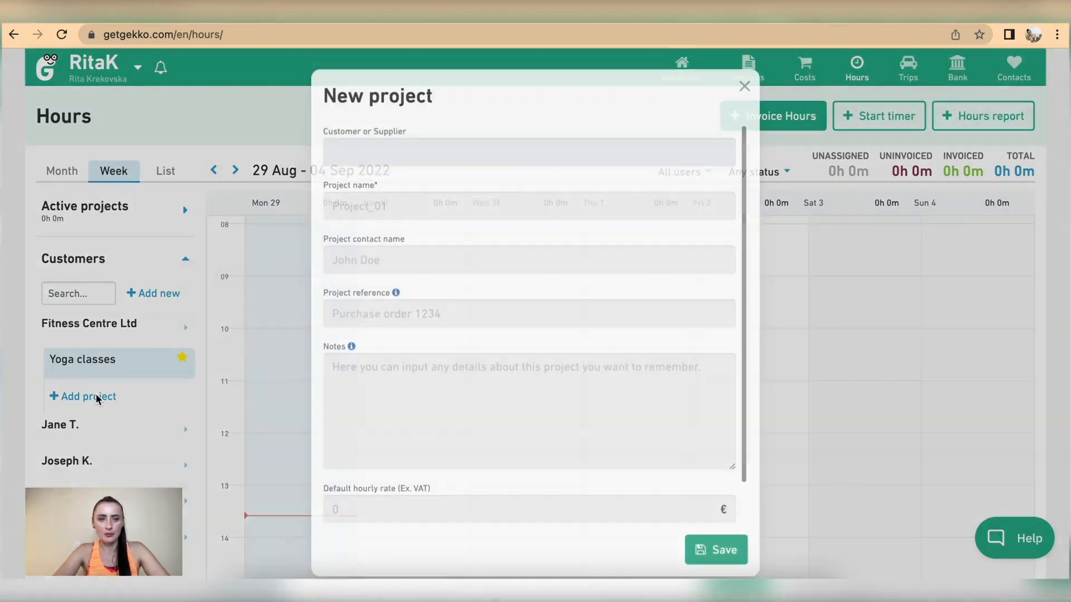
pyautogui.click(386, 199)
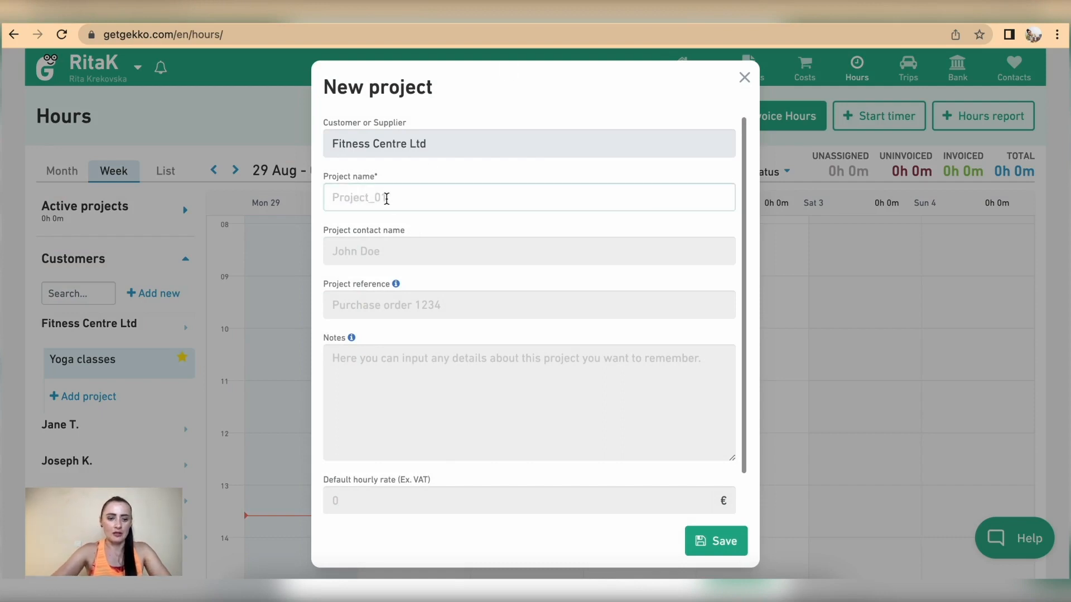
pyautogui.write('Pilates classes')
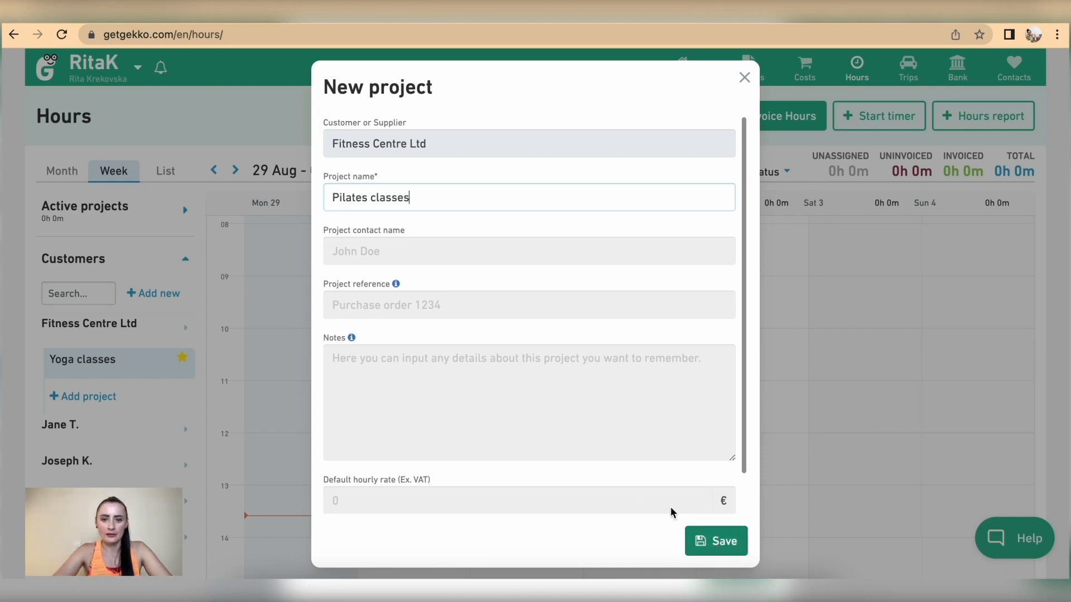
pyautogui.click(504, 510)
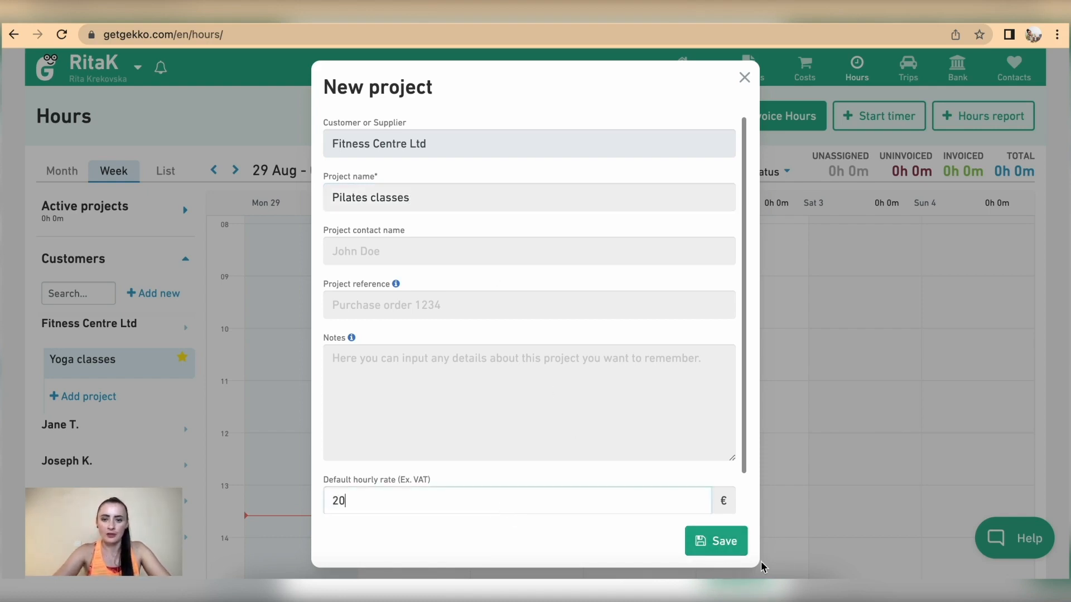
pyautogui.click(716, 541)
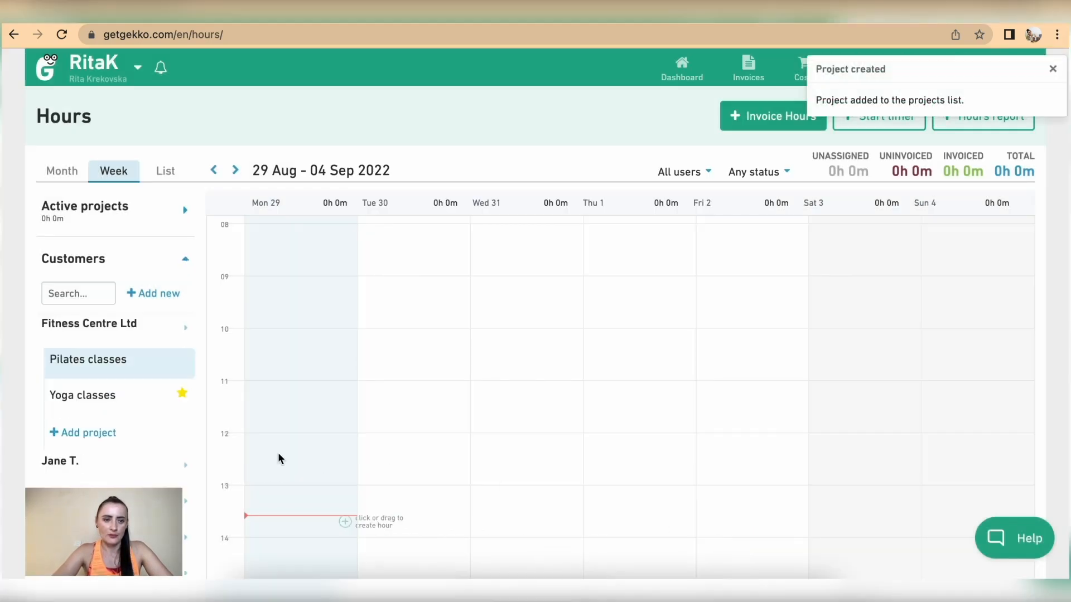
# Check Invoice Hours for Yoga classes, cancel the import, then start a timer on Hours
pyautogui.click(84, 399)
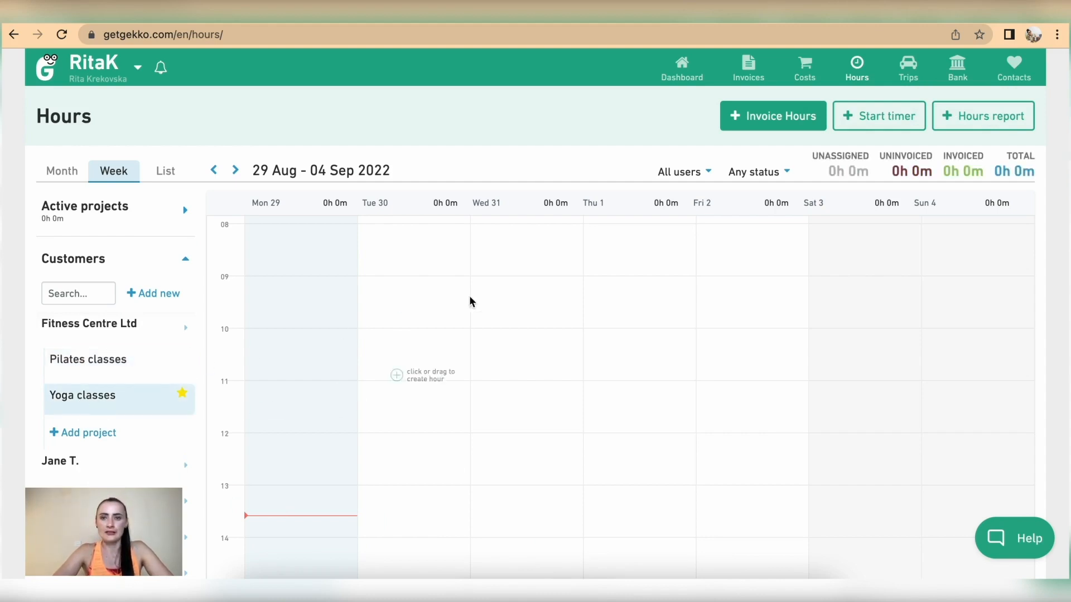
pyautogui.click(757, 124)
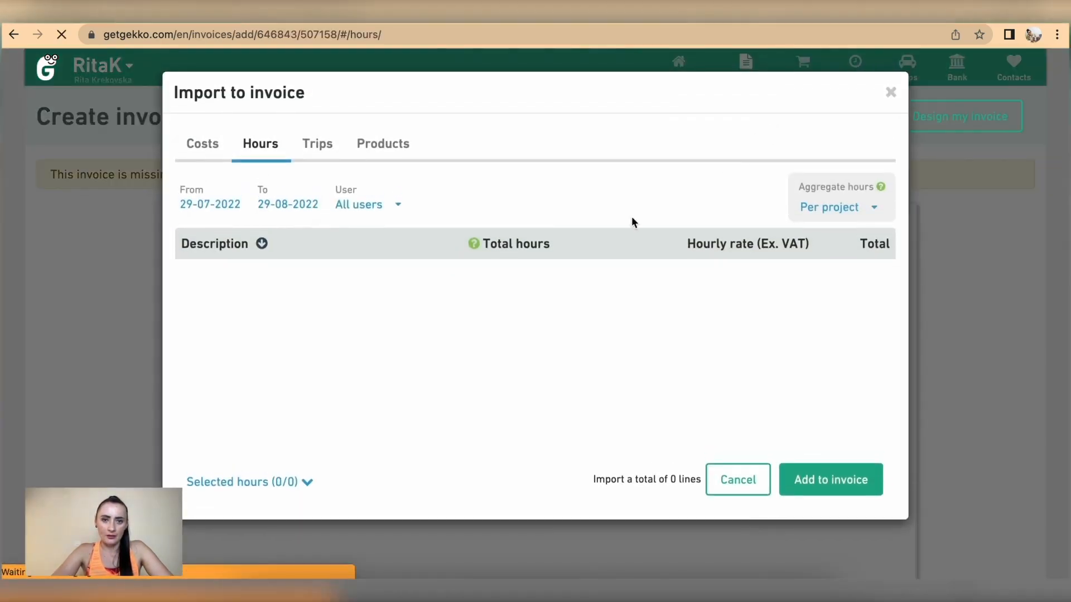
pyautogui.click(733, 485)
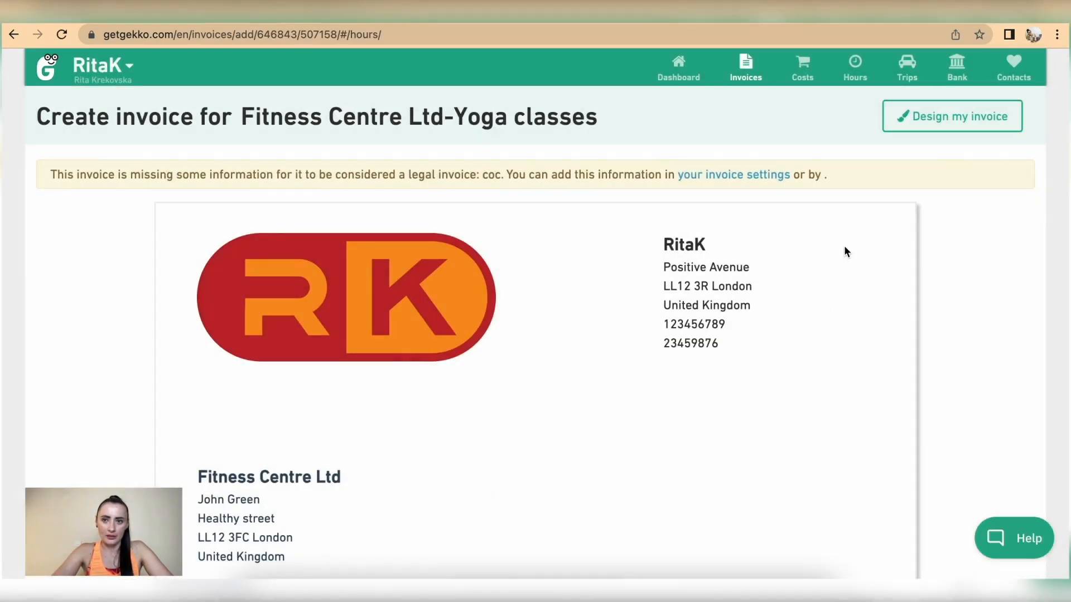
pyautogui.click(854, 71)
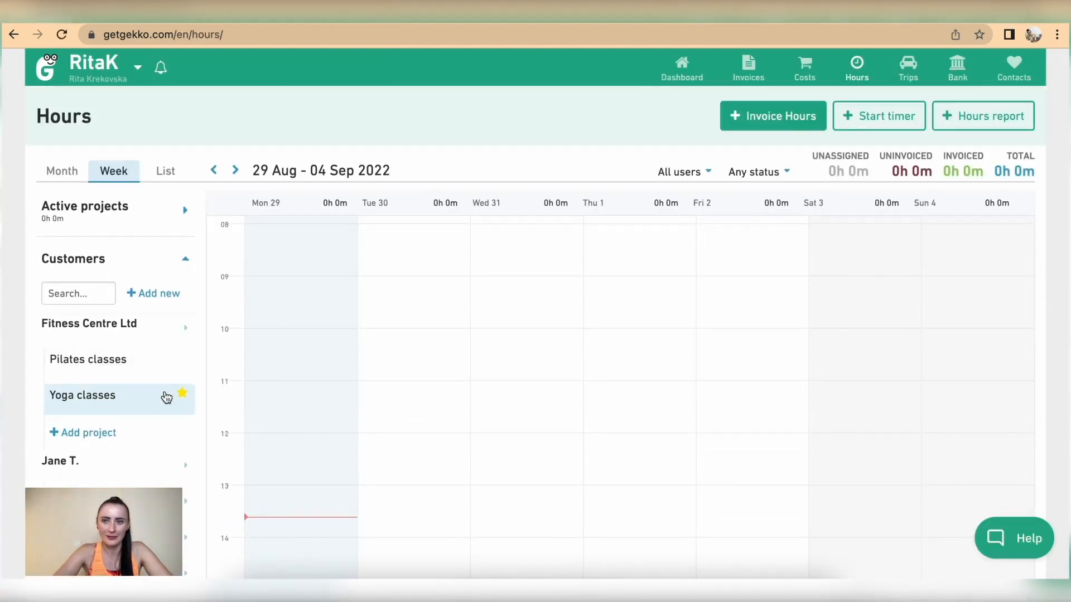
pyautogui.click(878, 121)
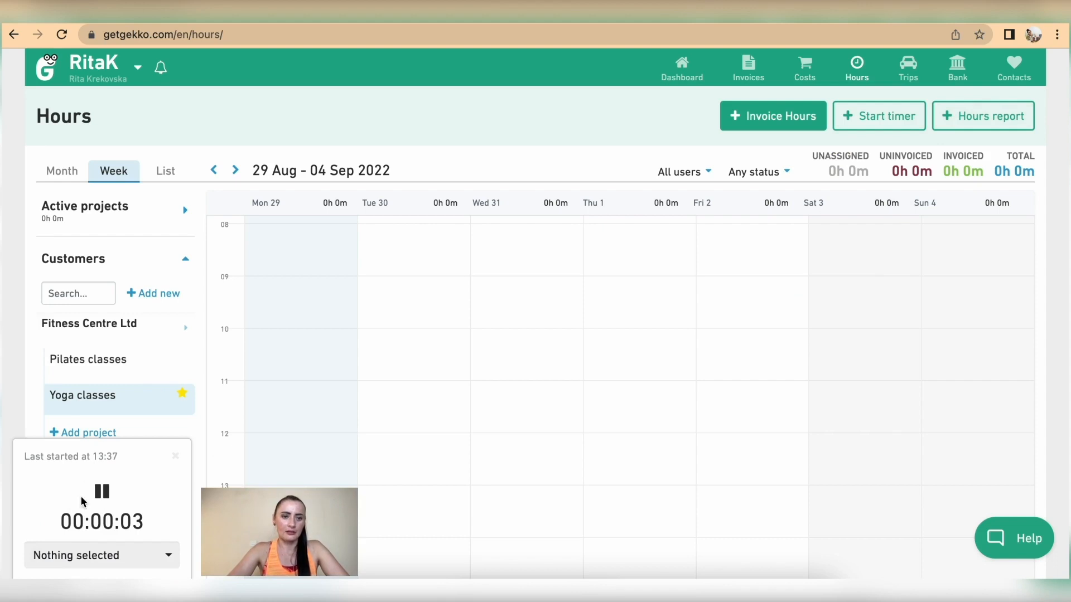
# Assign the running timer to Yoga classes and stop it
pyautogui.click(125, 560)
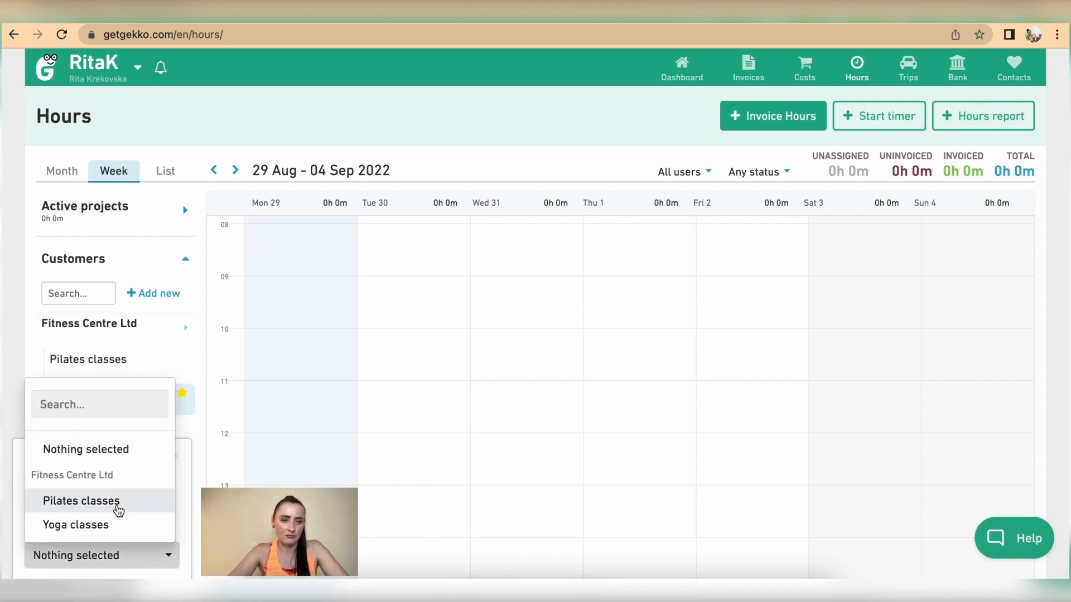
pyautogui.click(98, 528)
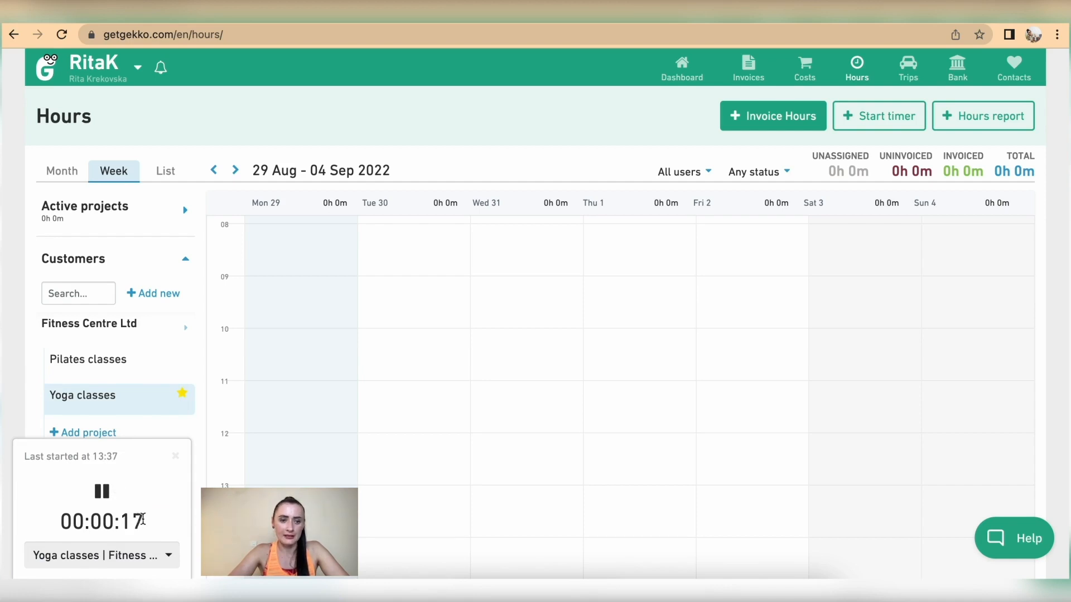
pyautogui.click(100, 493)
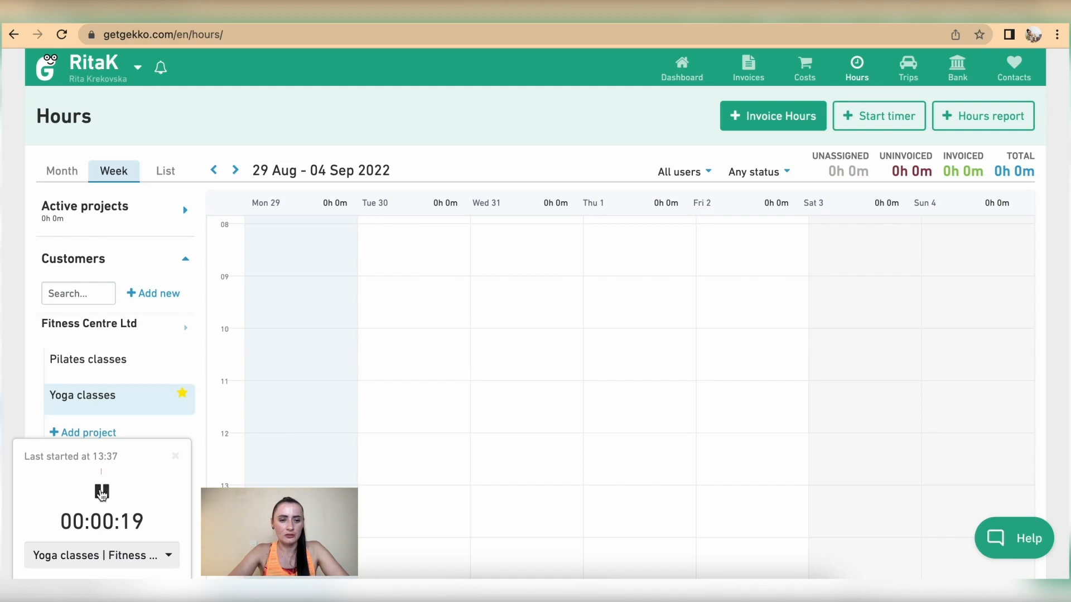
pyautogui.click(102, 493)
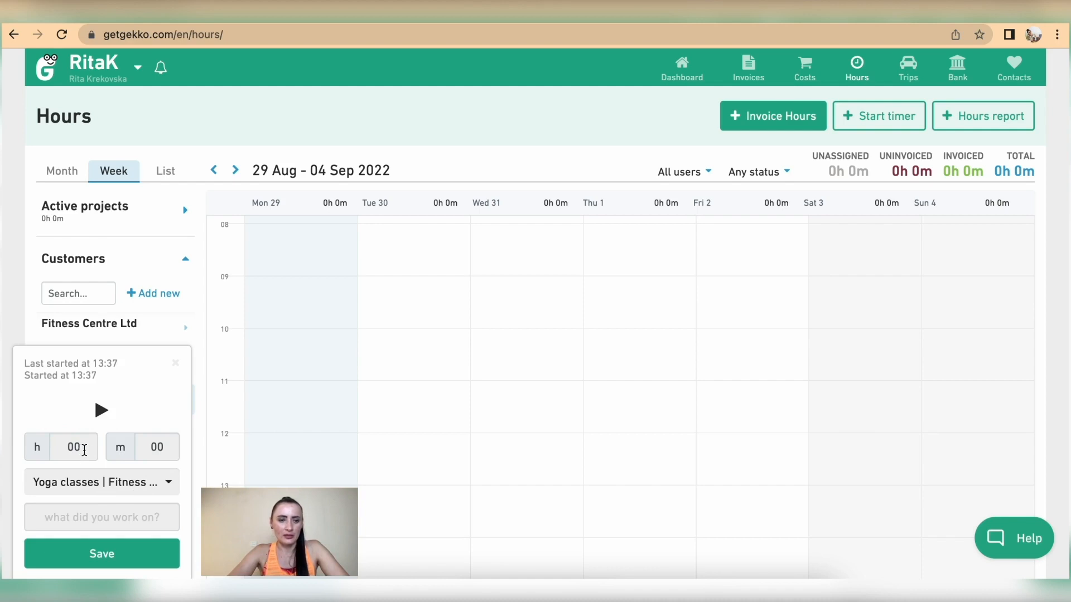
# Set the recorded time to 1 h 15 min with the note 'Lesson' and save it
pyautogui.moveTo(174, 445); pyautogui.dragTo(143, 444)
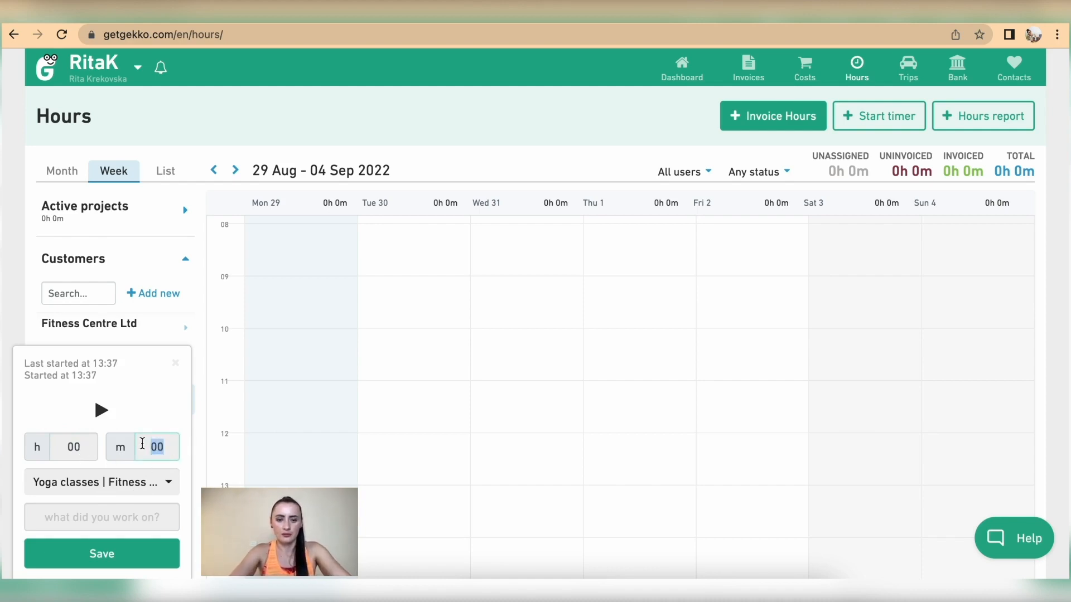
pyautogui.write('15')
pyautogui.click(95, 449)
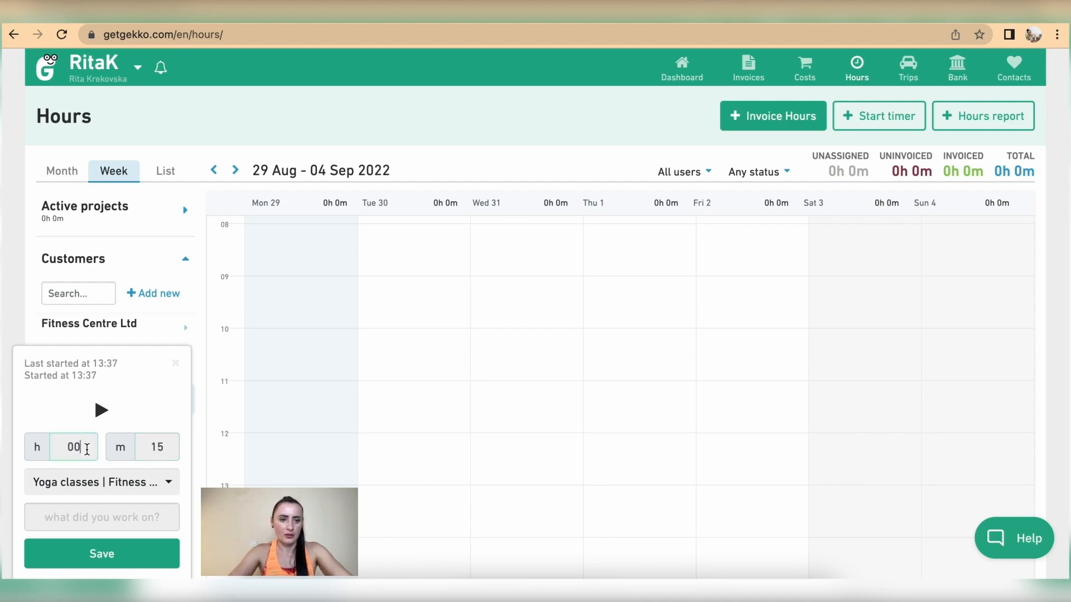
pyautogui.press('BackSpace')
pyautogui.write('1')
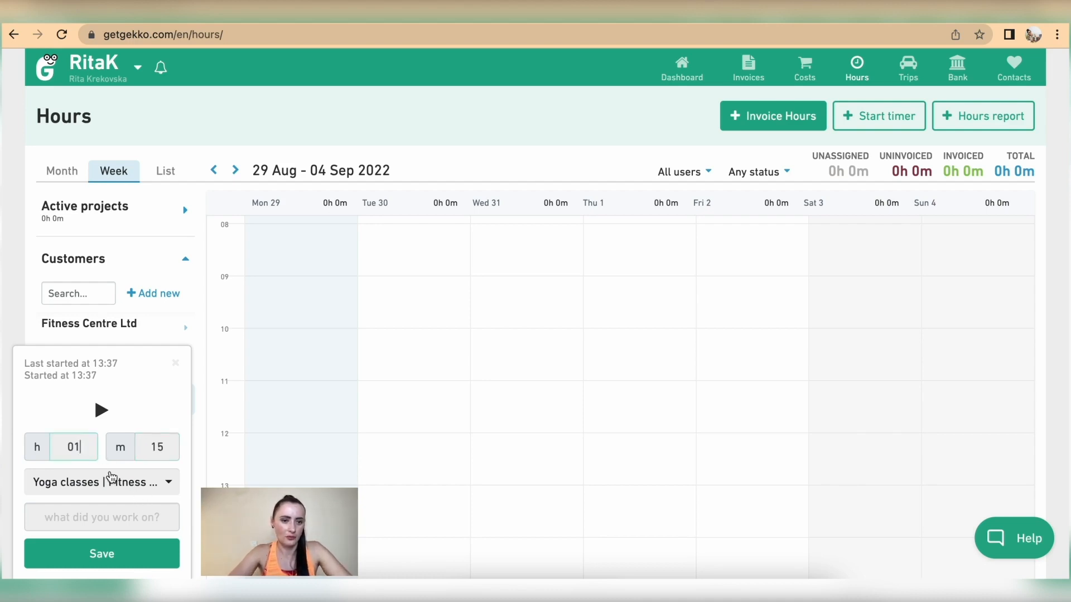
pyautogui.click(99, 516)
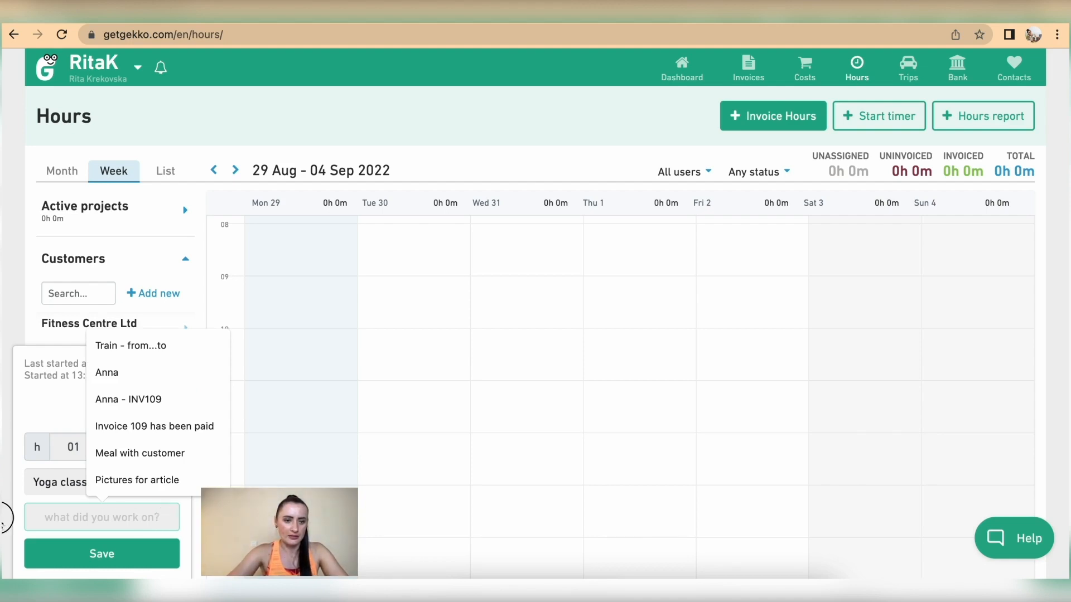
pyautogui.write('Lesson')
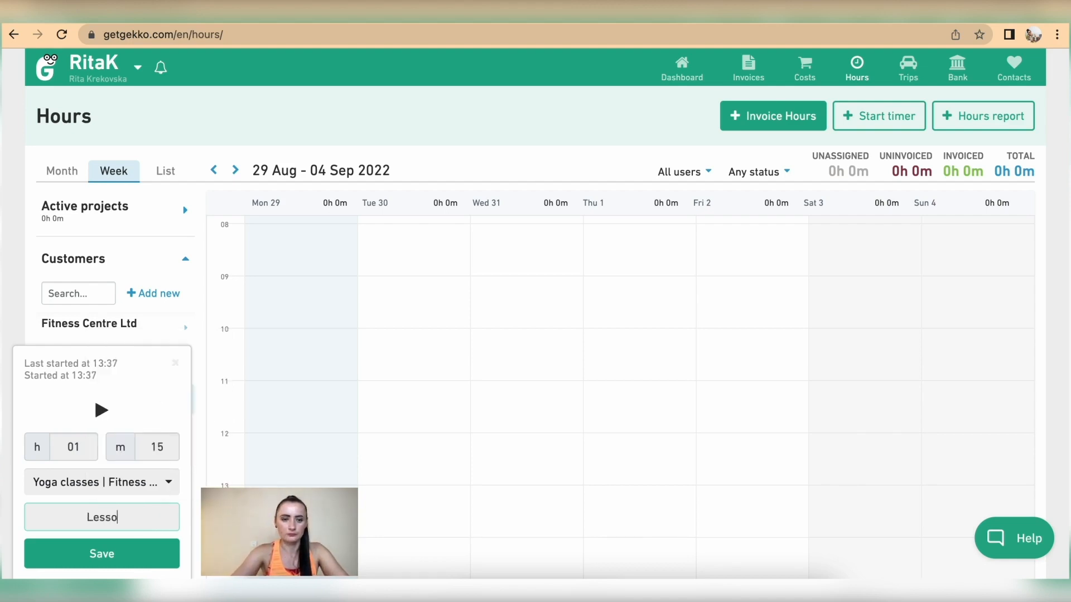
pyautogui.click(105, 554)
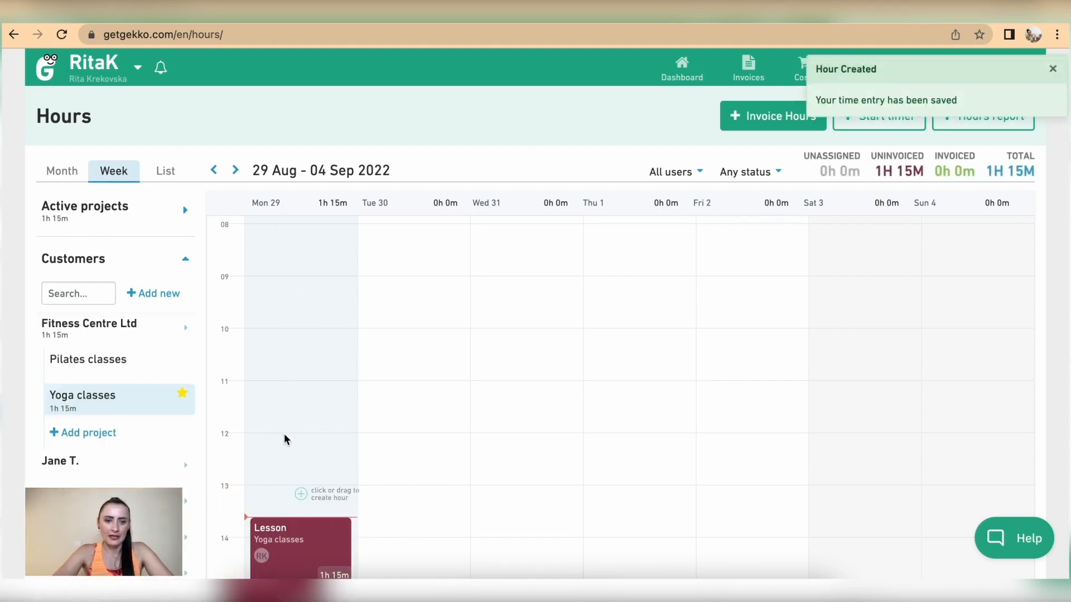
pyautogui.scroll(-3, 283, 434)
# Drag the Lesson entry down to about 17:00, then view the week of 22–28 Aug 2022
pyautogui.scroll(-3, 284, 443)
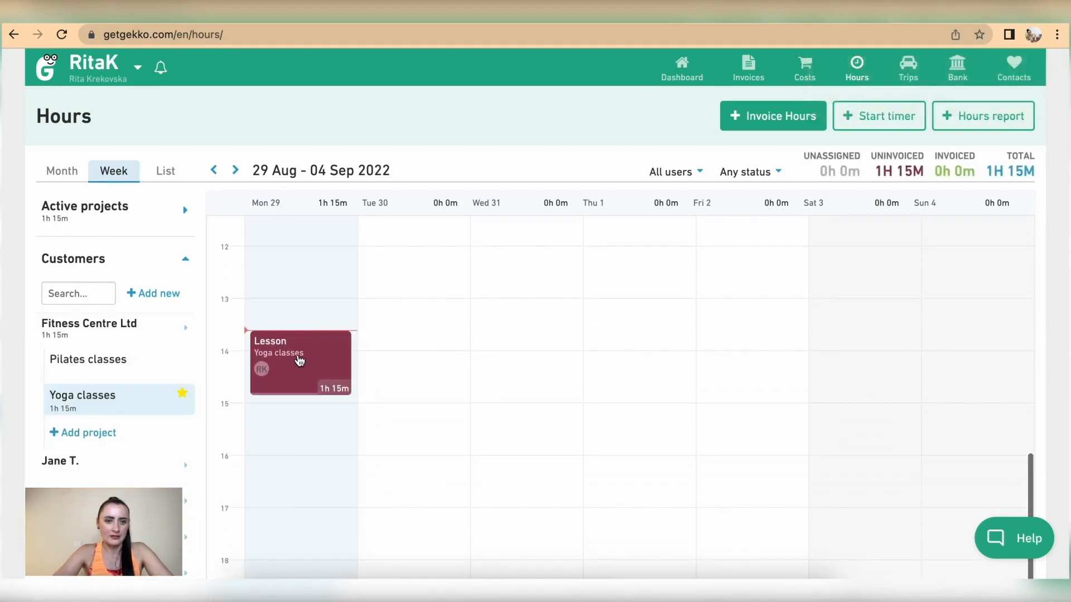
pyautogui.moveTo(297, 355); pyautogui.dragTo(291, 534)
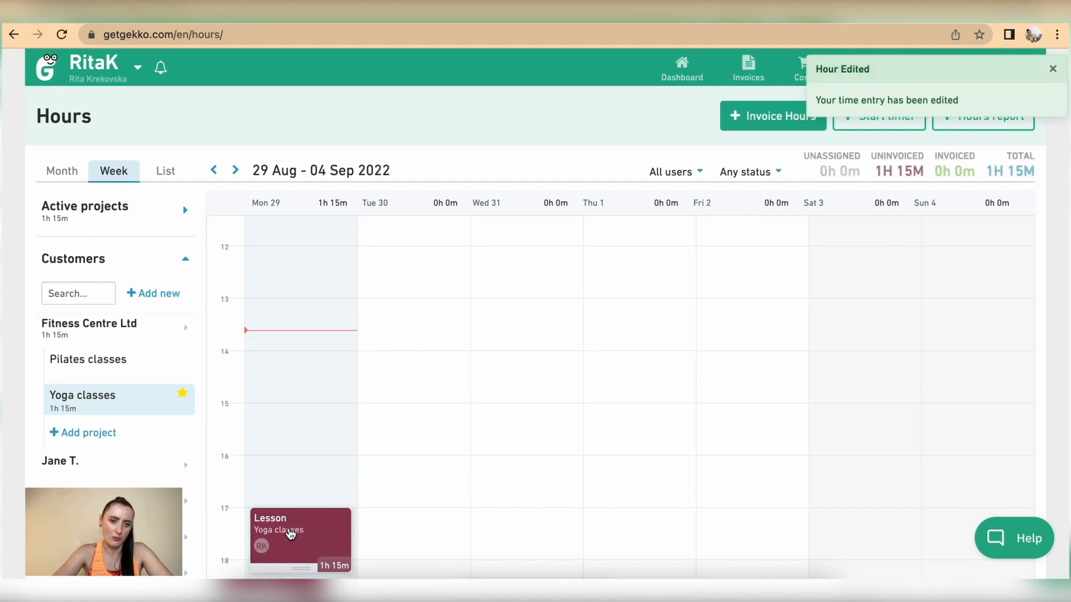
pyautogui.click(214, 171)
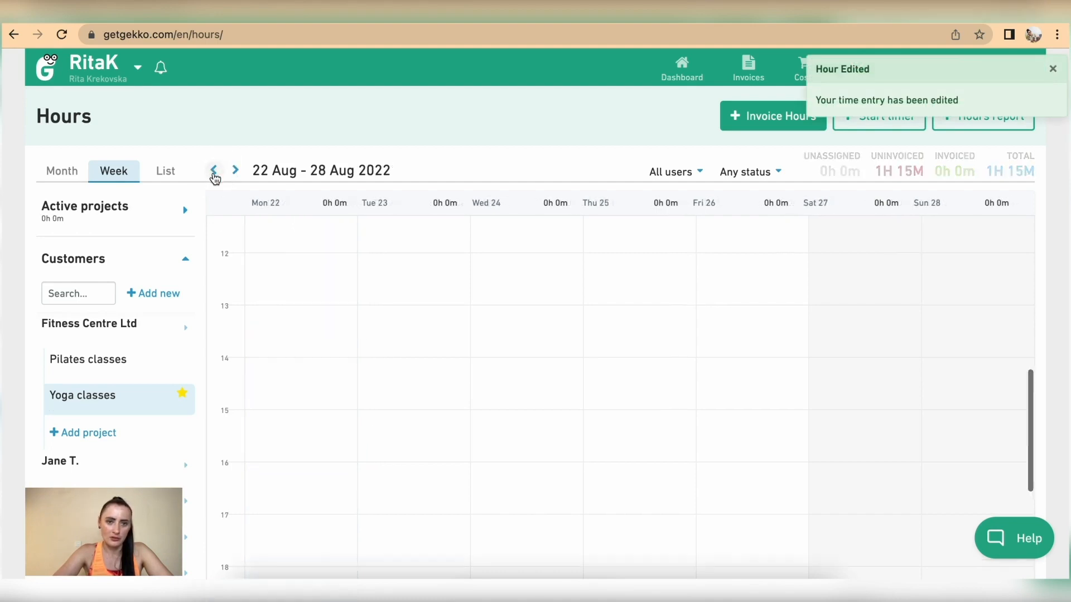
pyautogui.scroll(5, 669, 304)
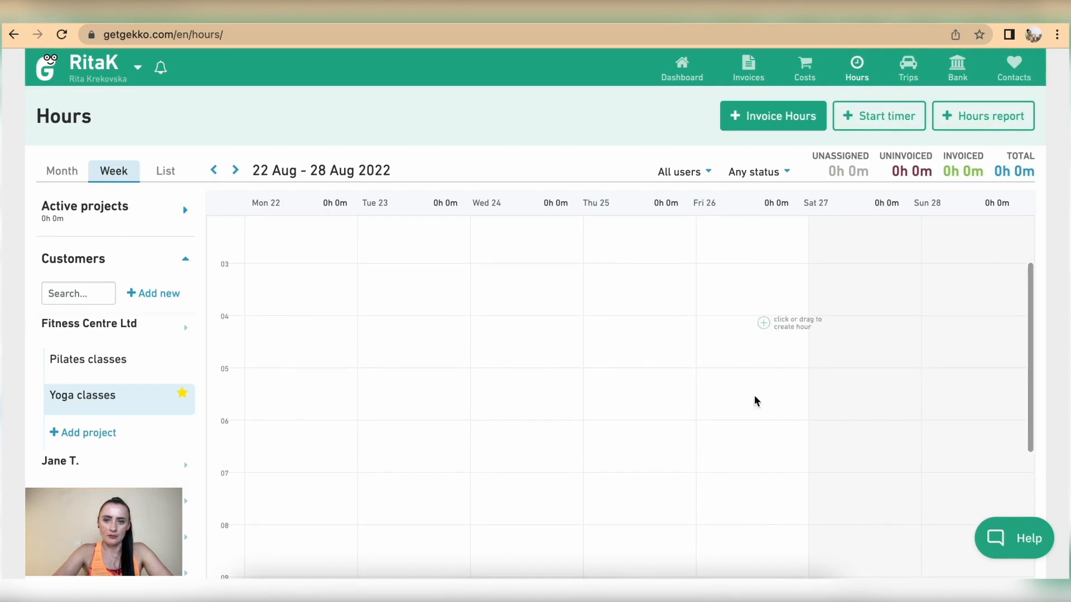
pyautogui.scroll(-7, 751, 398)
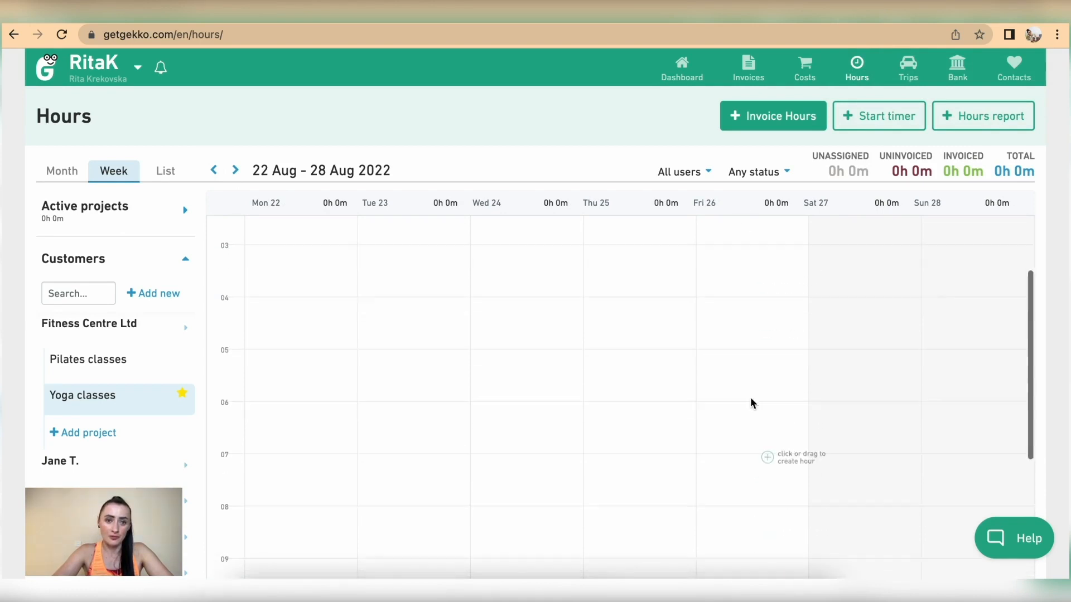
pyautogui.scroll(-5, 751, 403)
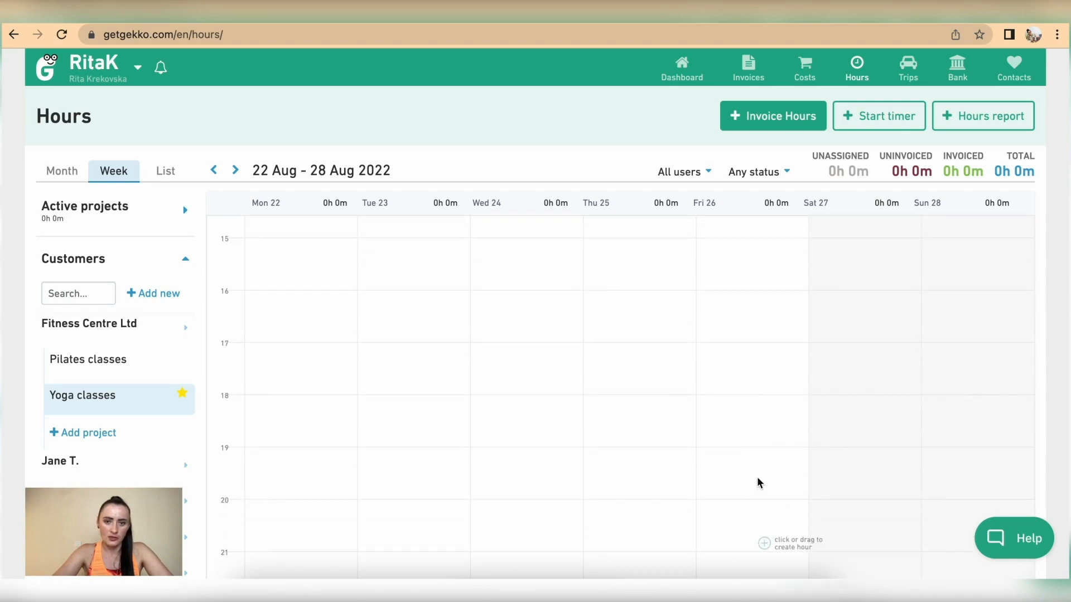
pyautogui.click(752, 412)
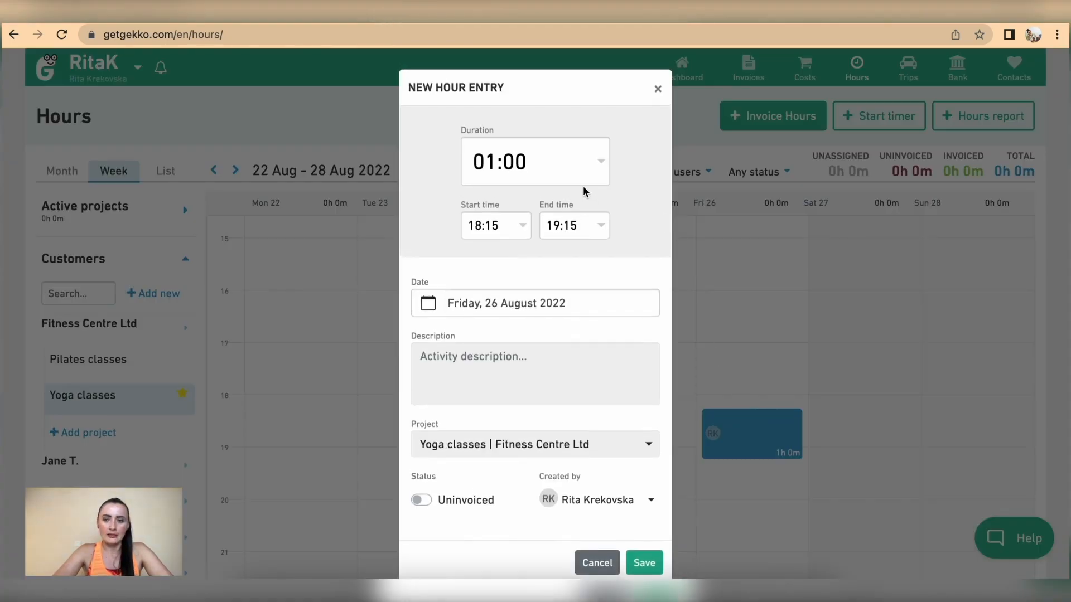
# Set the new Friday 26 August entry to a 2-hour duration starting at 18:00
pyautogui.click(552, 164)
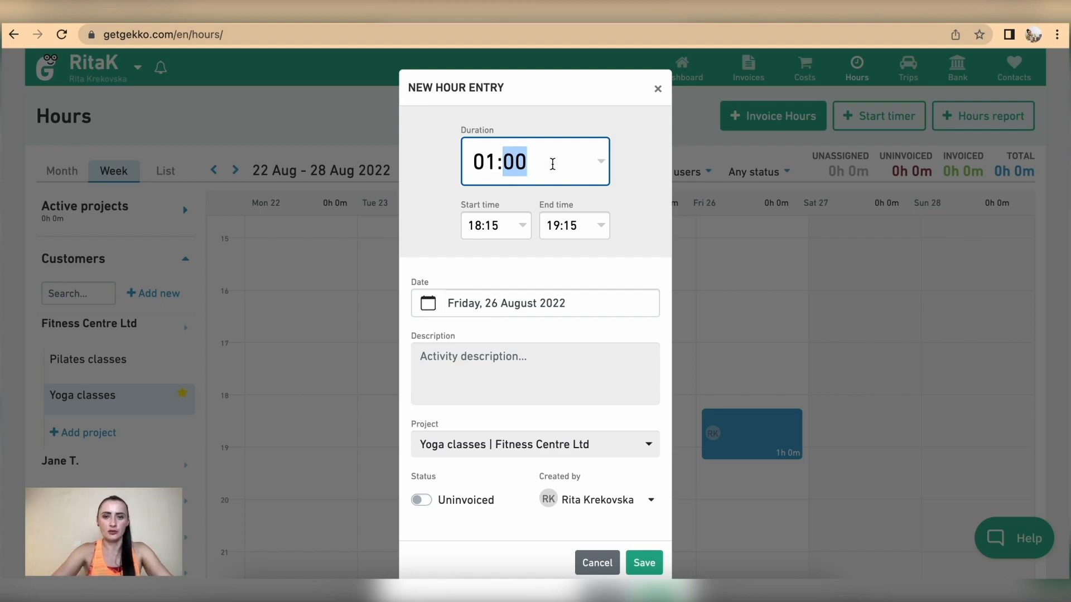
pyautogui.click(491, 162)
pyautogui.write('2')
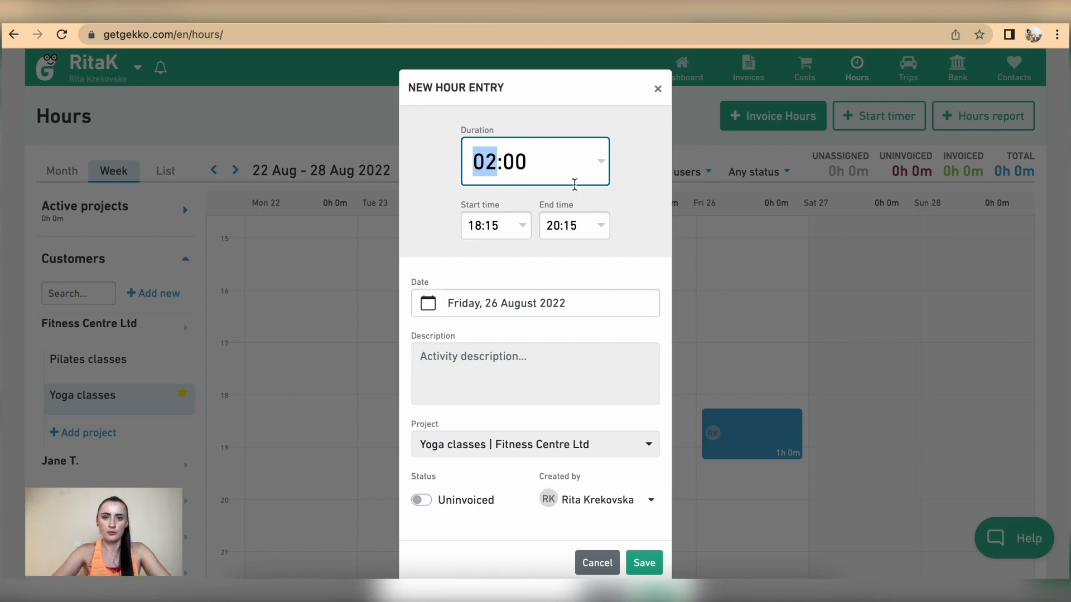
pyautogui.click(490, 226)
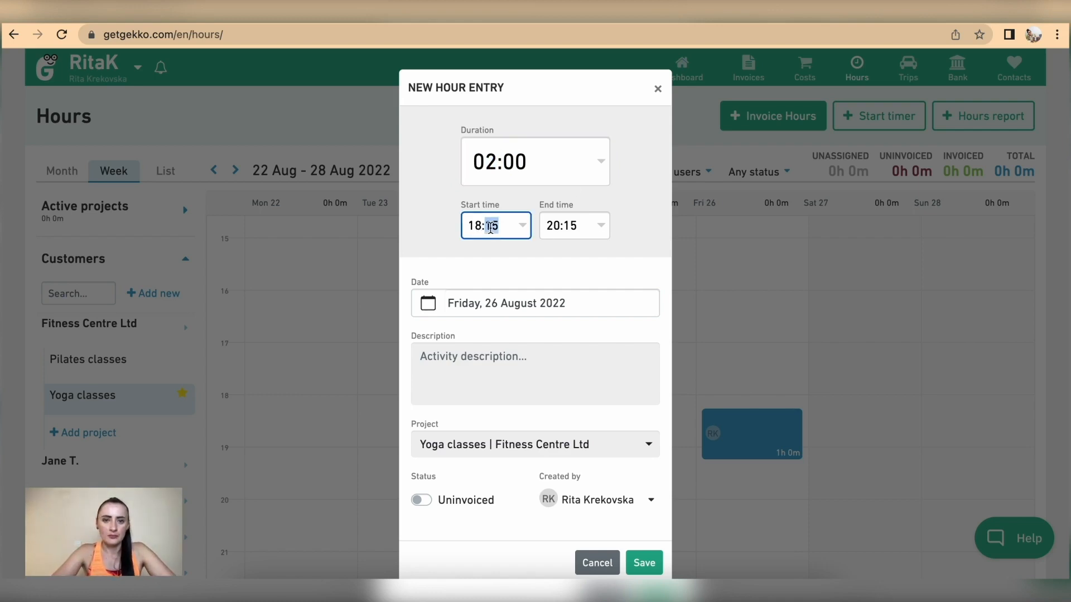
pyautogui.write('00')
pyautogui.click(597, 258)
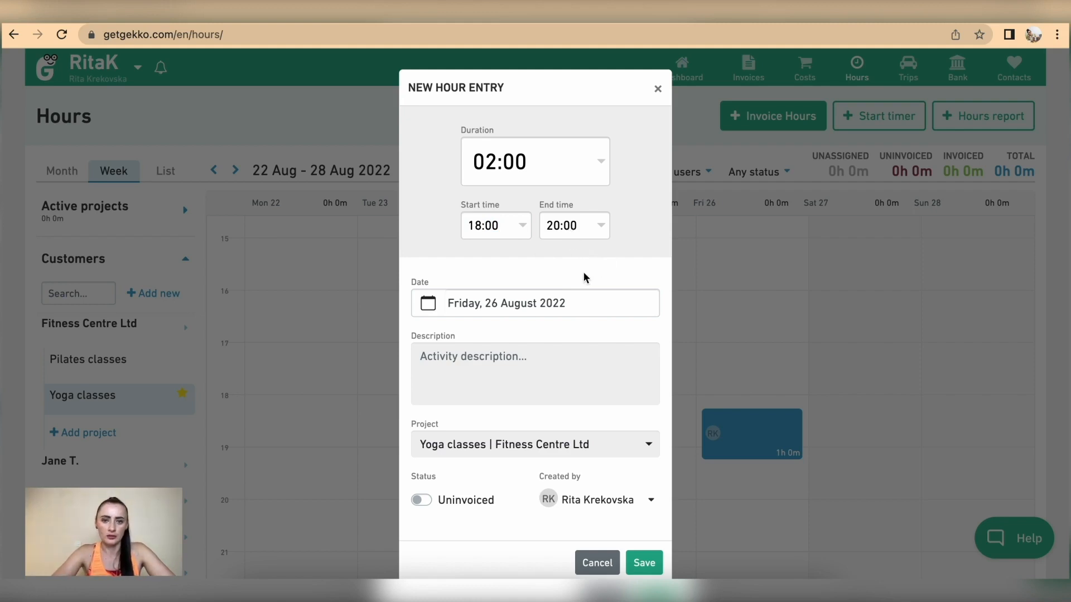
pyautogui.click(540, 308)
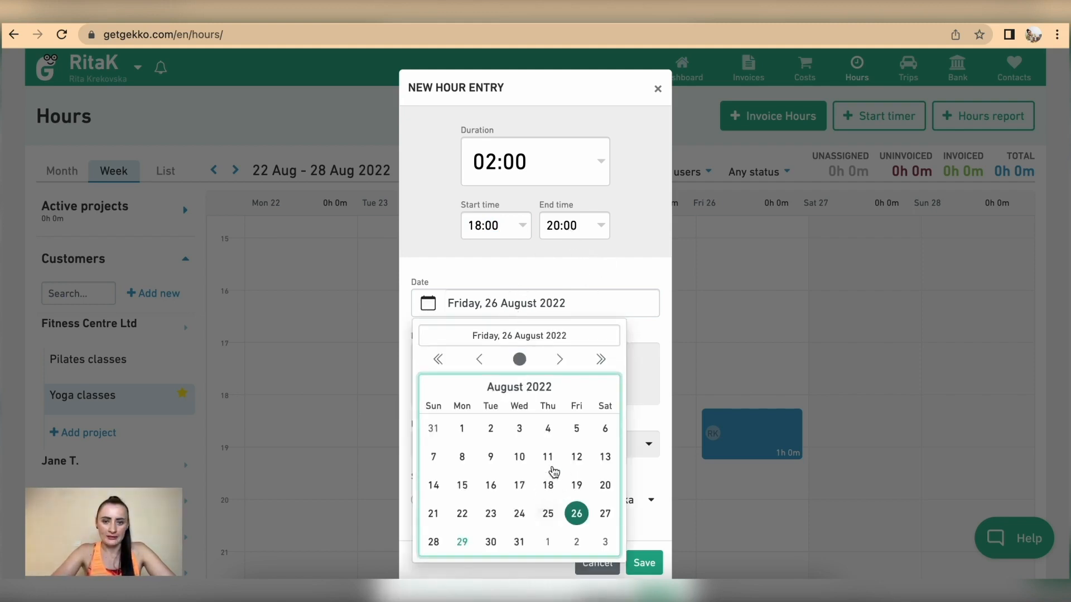
pyautogui.click(575, 513)
# Describe it as 'Yoga class x 2 groups' under Yoga classes, leave it uninvoiced, and save
pyautogui.click(522, 344)
pyautogui.write('Yoga class x 2 groups')
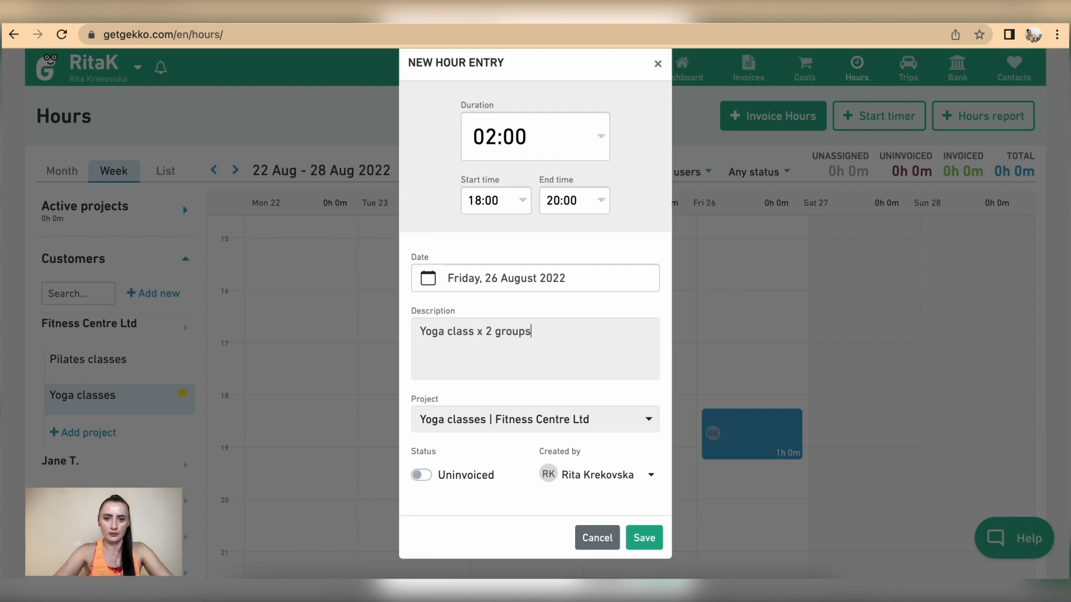
pyautogui.click(454, 422)
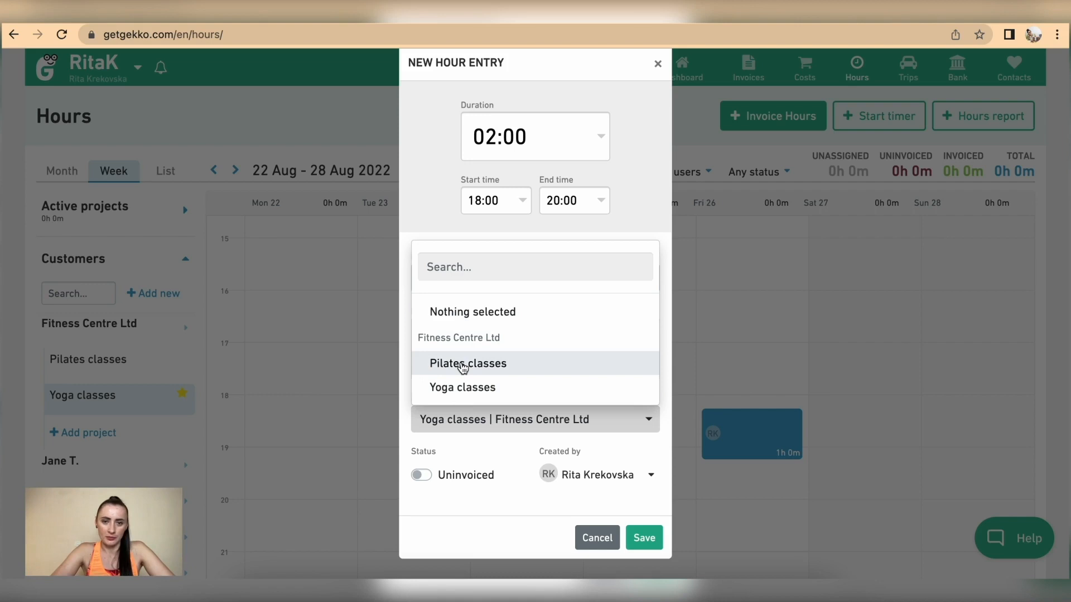
pyautogui.click(481, 388)
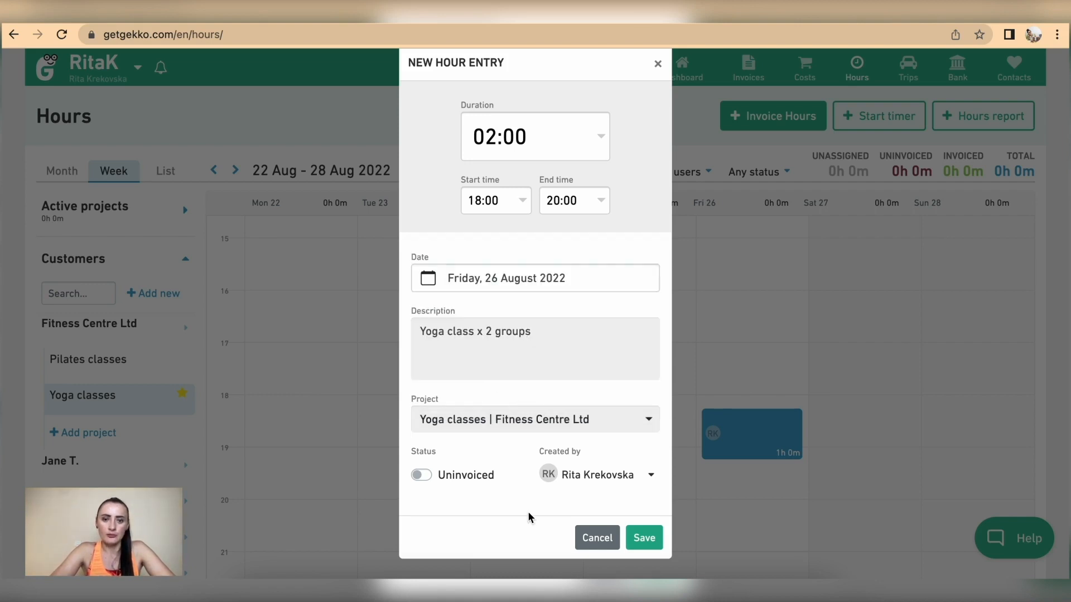
pyautogui.click(429, 476)
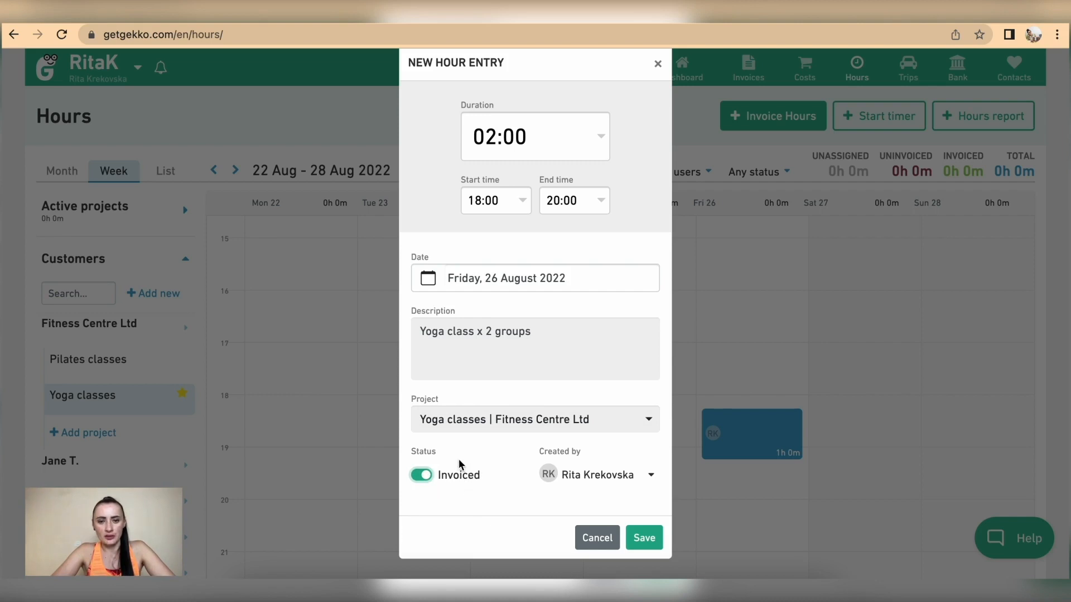
pyautogui.click(421, 475)
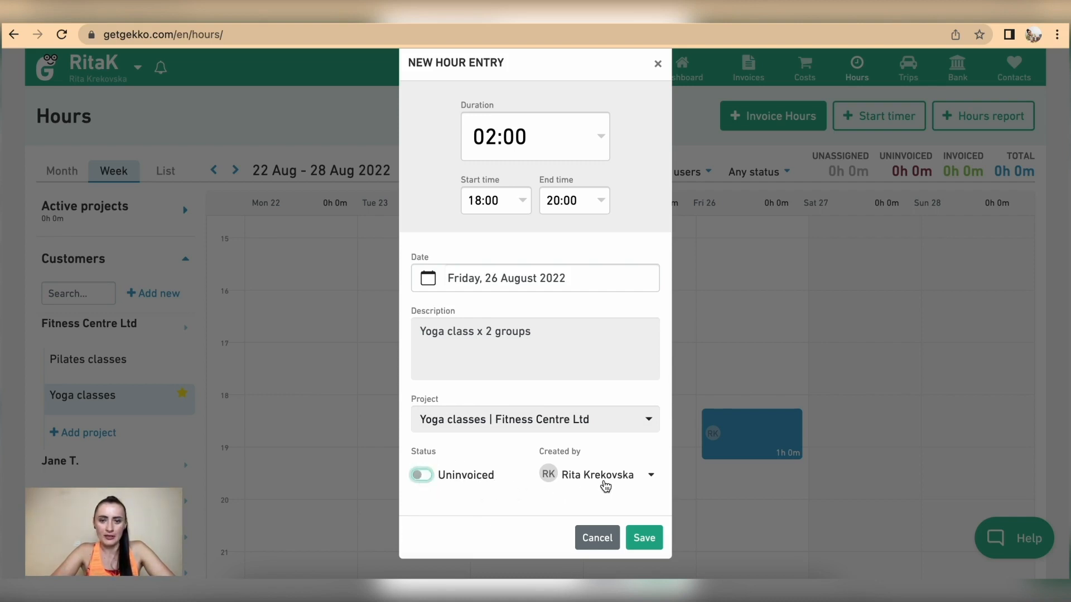
pyautogui.click(645, 539)
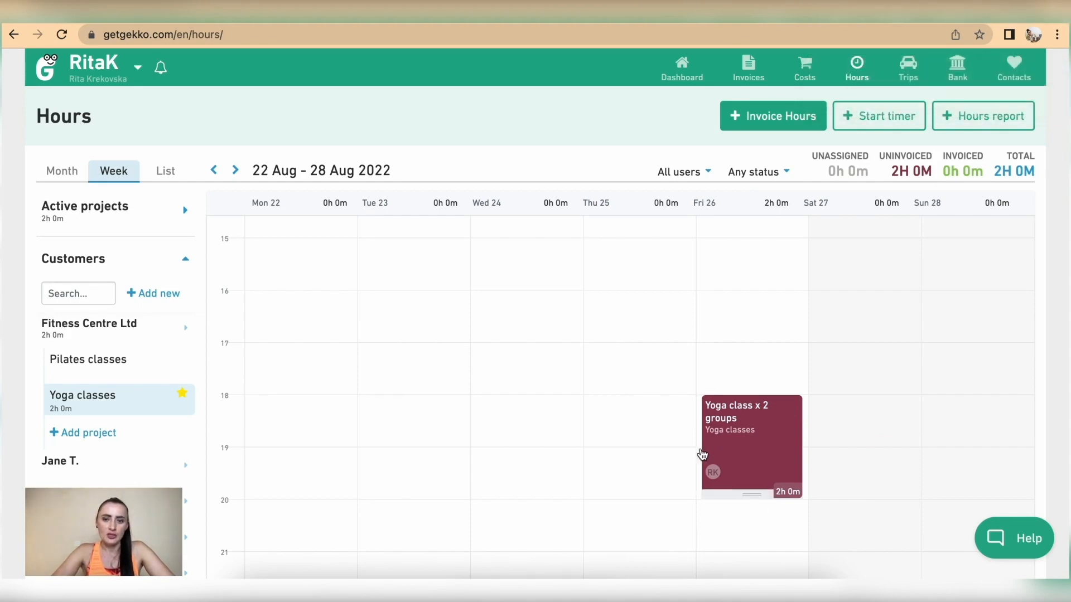
pyautogui.click(746, 439)
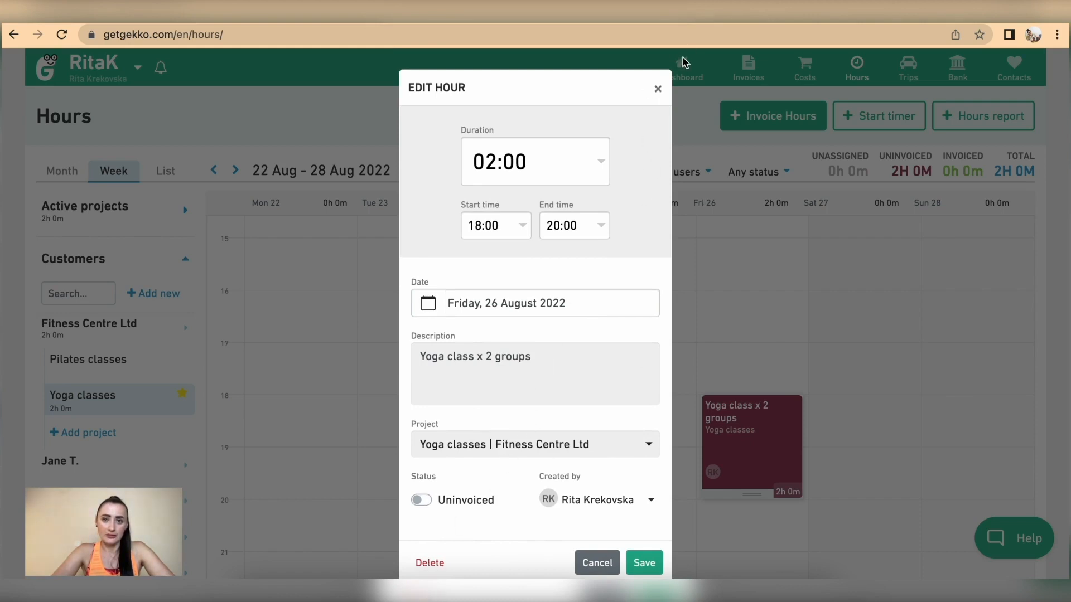
pyautogui.click(659, 89)
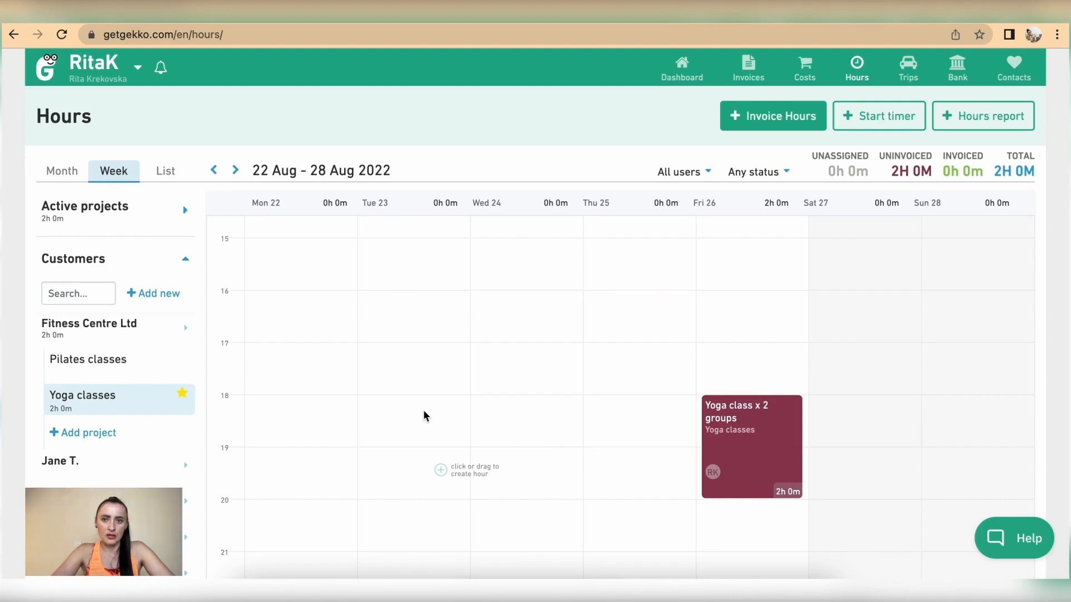
# Save a 2-hour entry on Wed 24 August, 18:00–20:00, described 'Yoga classes - x2 groups'
pyautogui.click(507, 412)
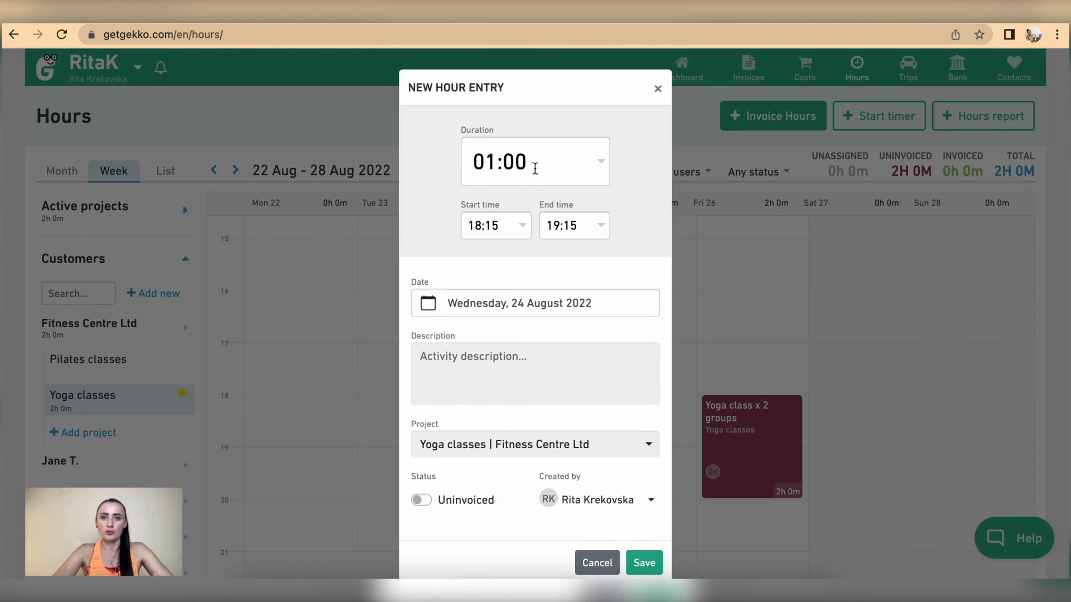
pyautogui.click(490, 162)
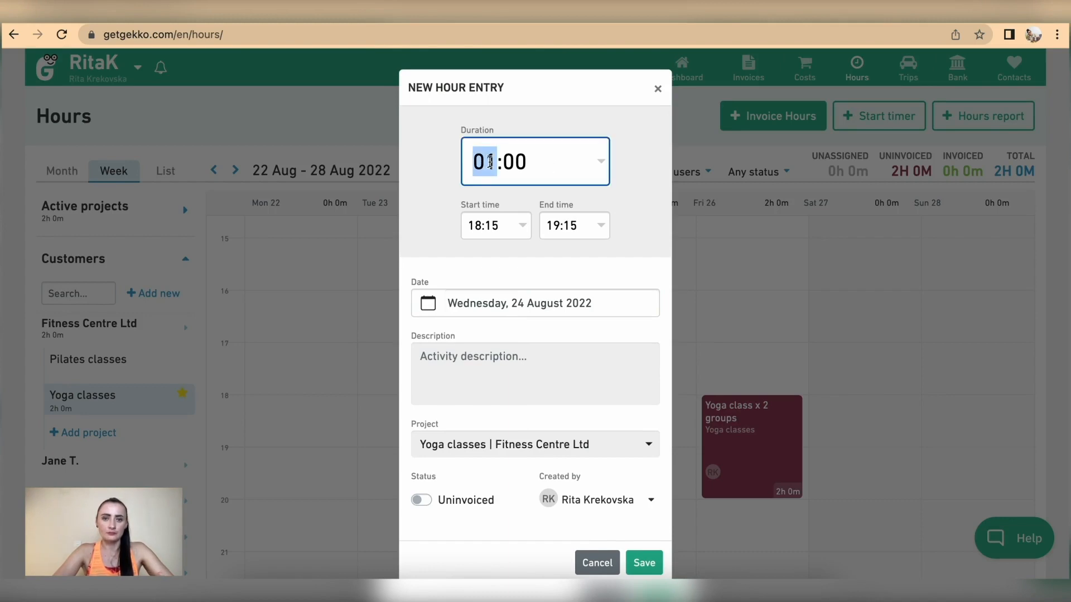
pyautogui.write('2')
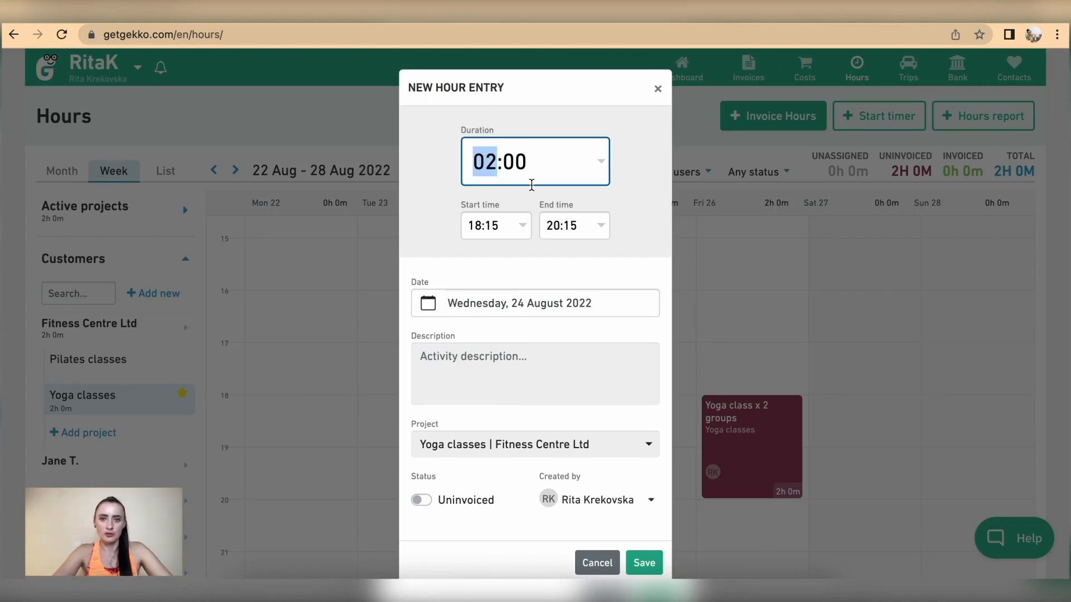
pyautogui.click(495, 225)
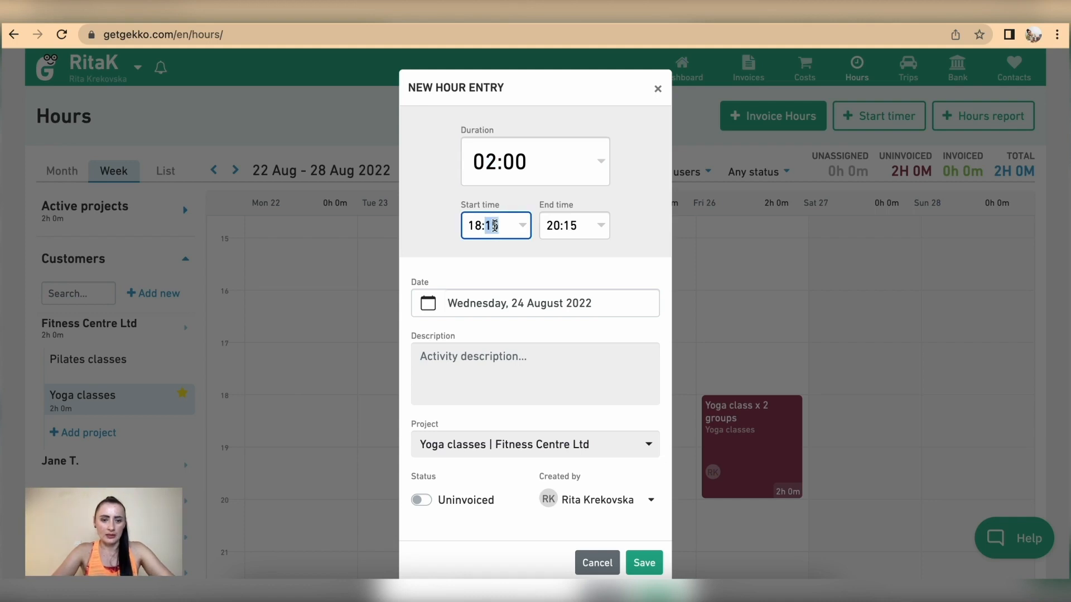
pyautogui.write('00')
pyautogui.click(481, 375)
pyautogui.write('Yoga classes - x2 groups')
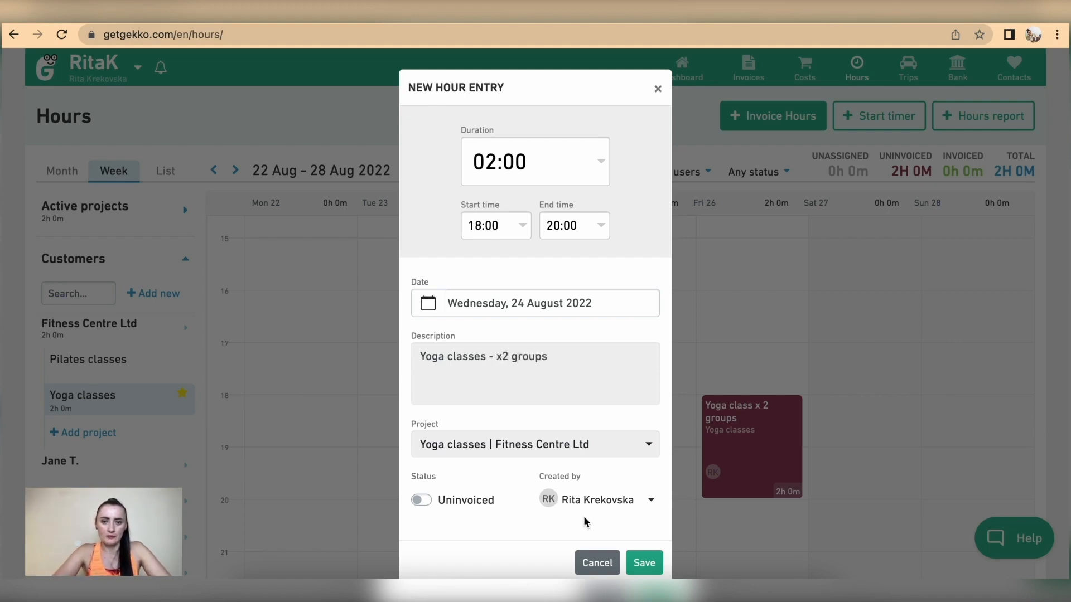
pyautogui.click(645, 563)
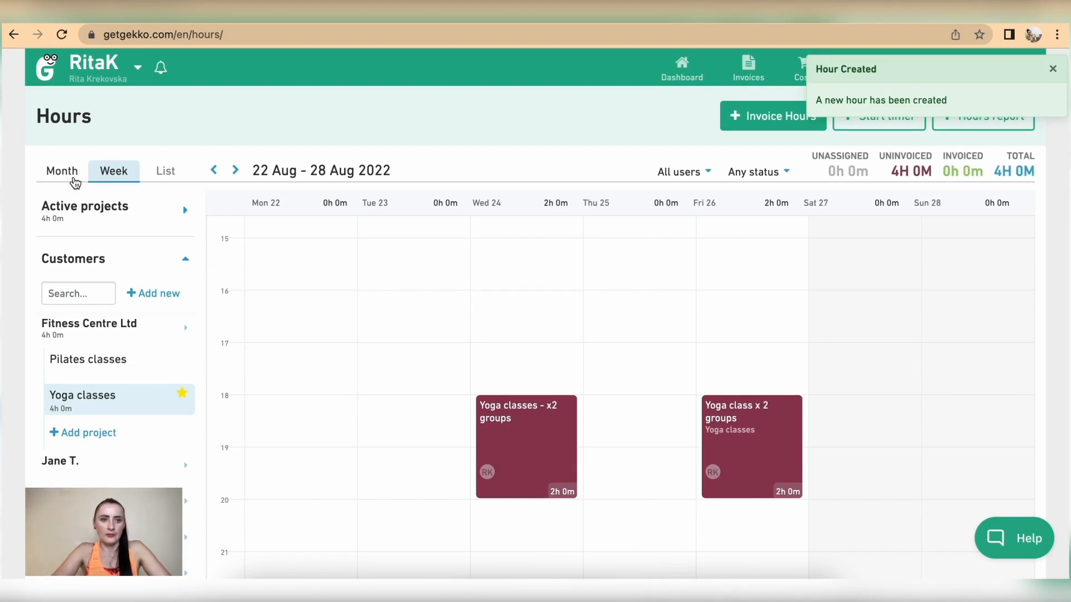
# In the August month calendar, check the hours logged on the 26th, 29th and 24th
pyautogui.click(164, 172)
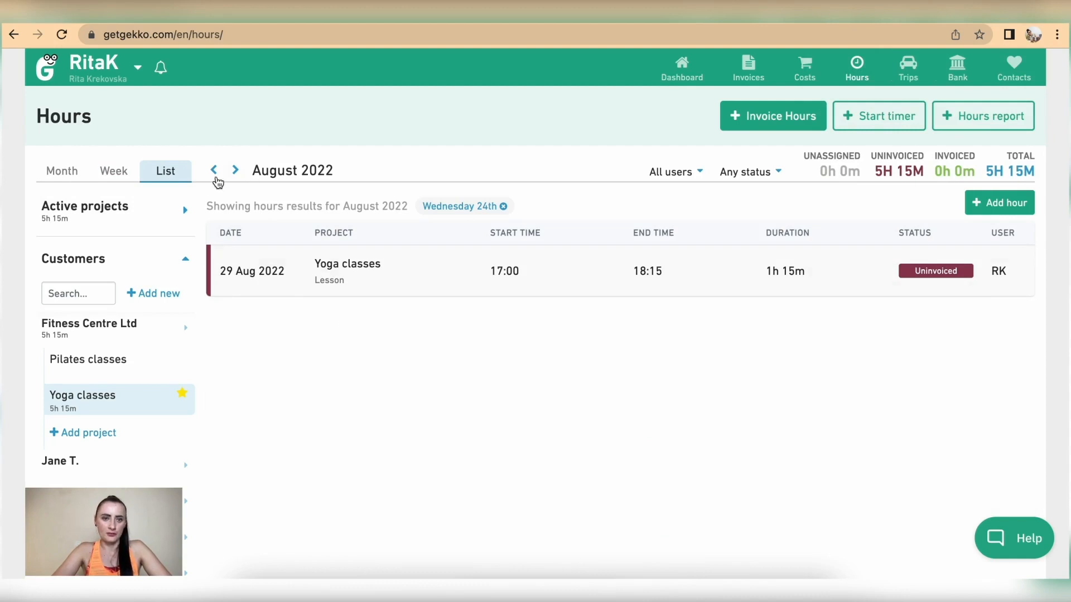
pyautogui.click(206, 170)
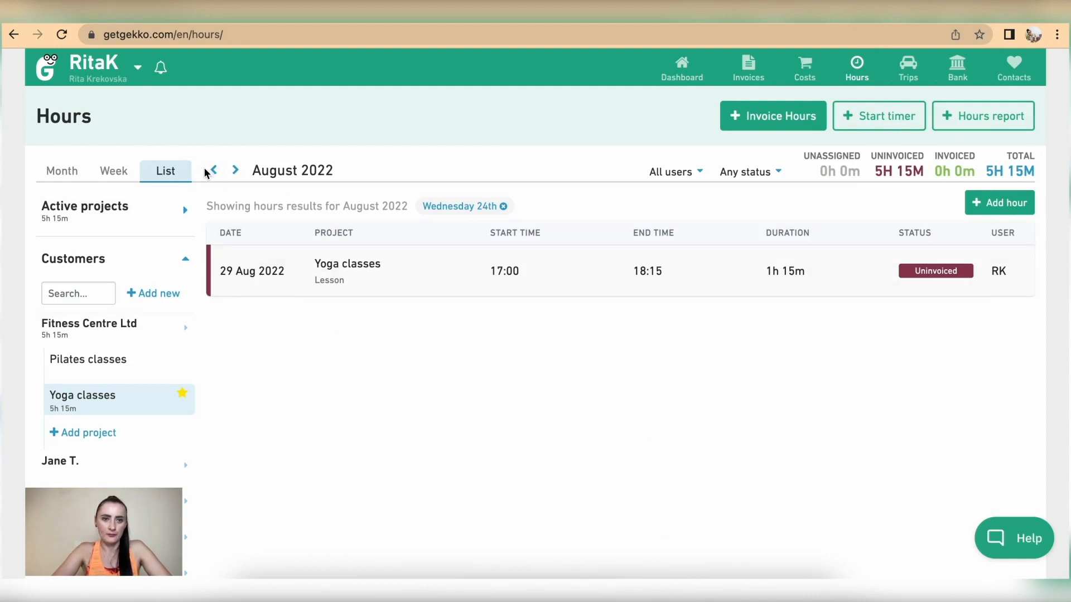
pyautogui.click(61, 172)
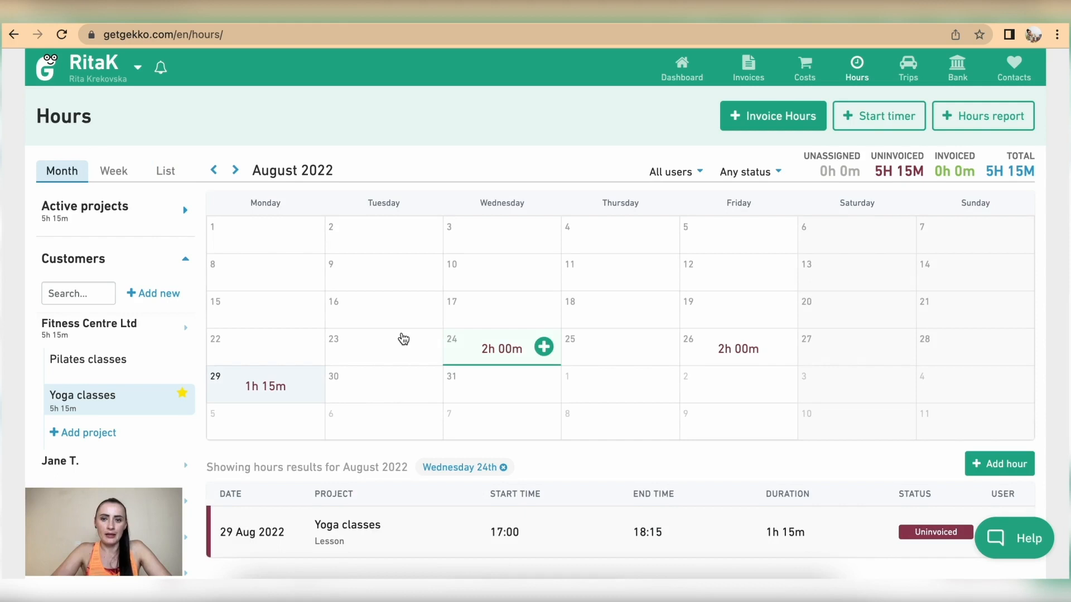
pyautogui.scroll(-2, 403, 339)
pyautogui.click(733, 354)
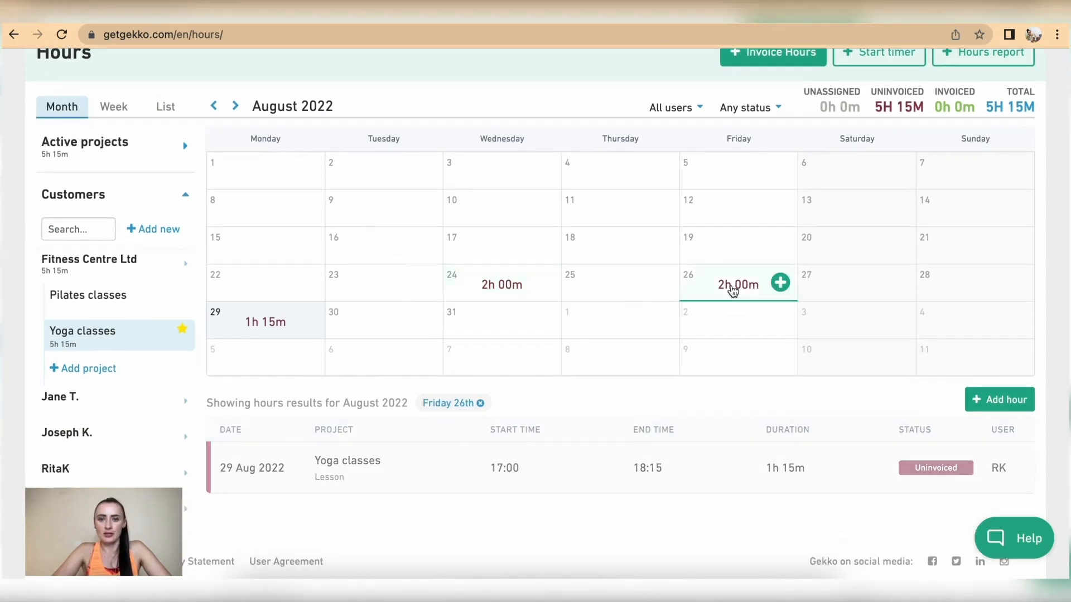
pyautogui.click(284, 323)
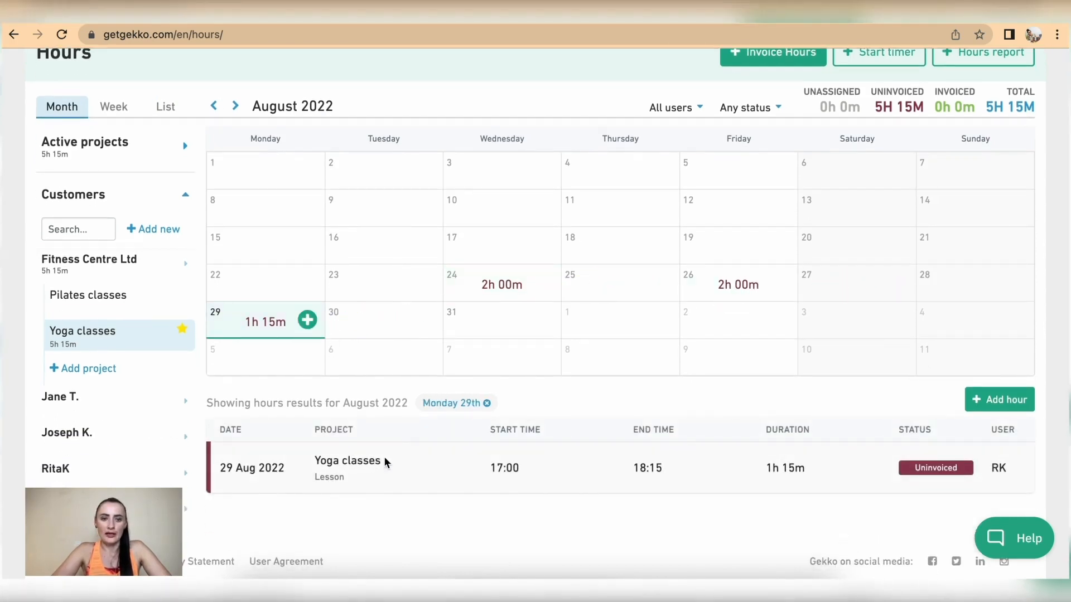
pyautogui.click(485, 282)
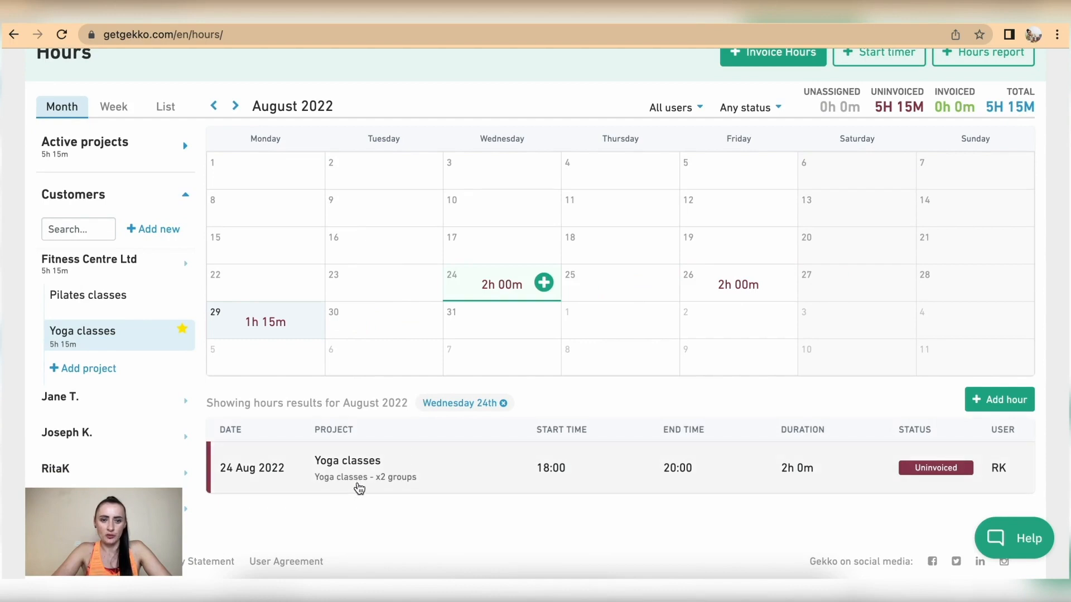
pyautogui.click(725, 285)
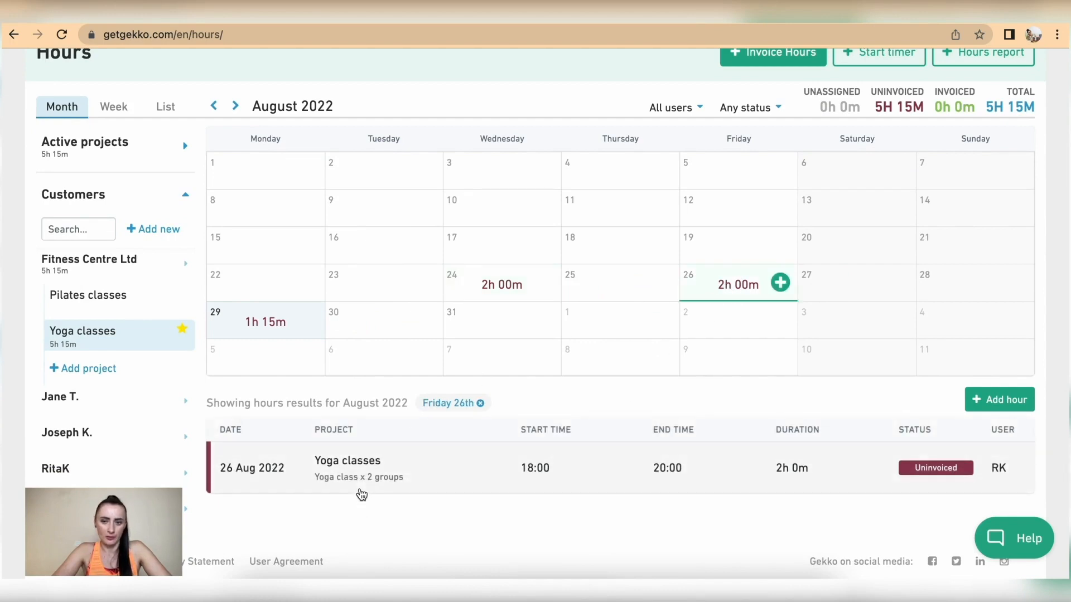
pyautogui.scroll(2, 429, 438)
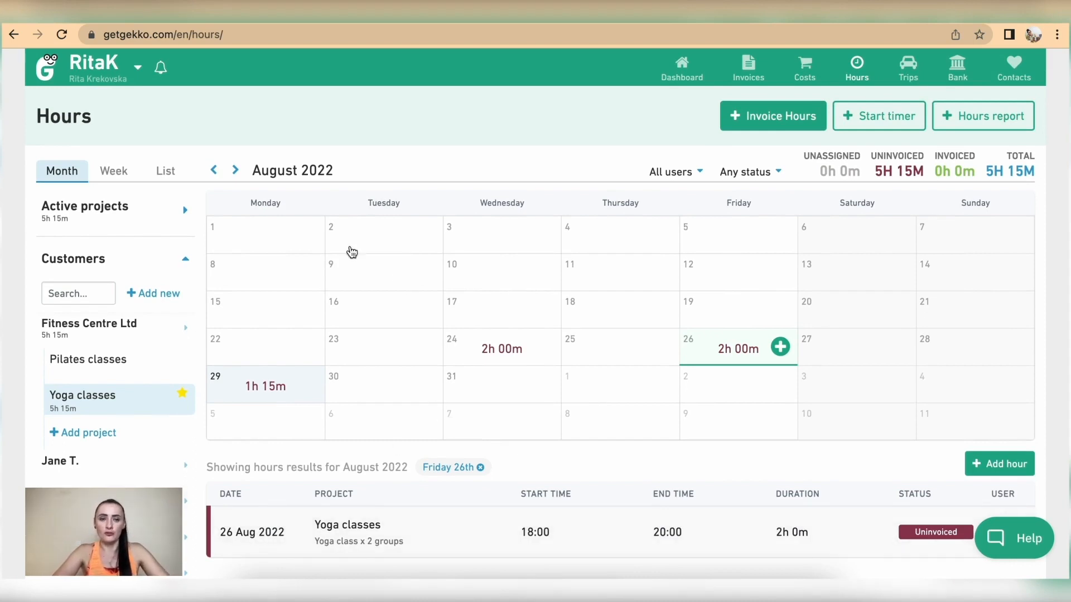
# Back in the unfiltered hours list, review the 24 Aug entry, then import the hours to an invoice
pyautogui.click(168, 178)
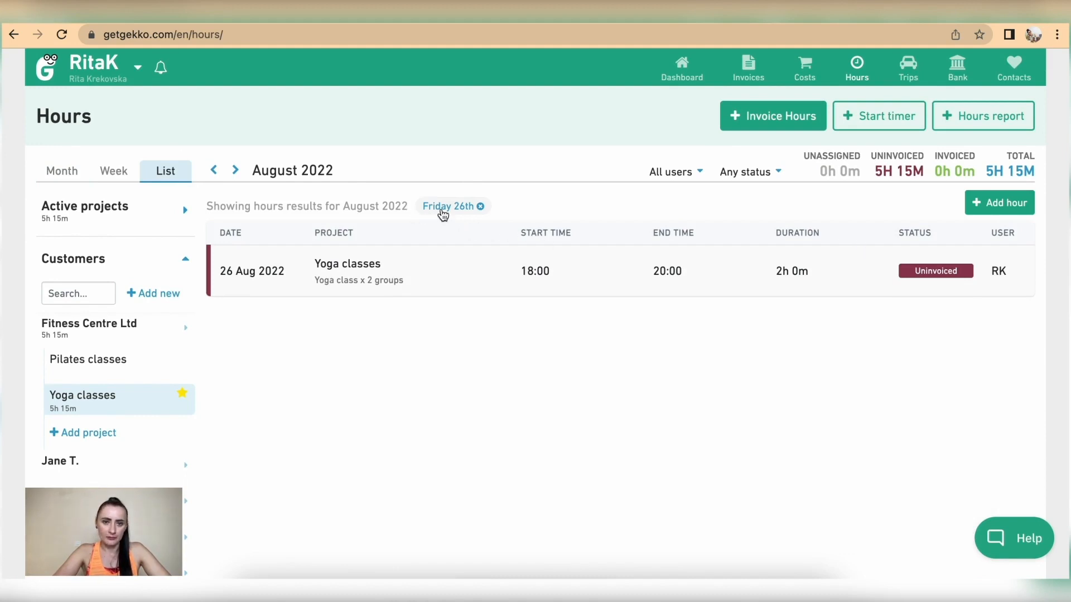
pyautogui.click(481, 207)
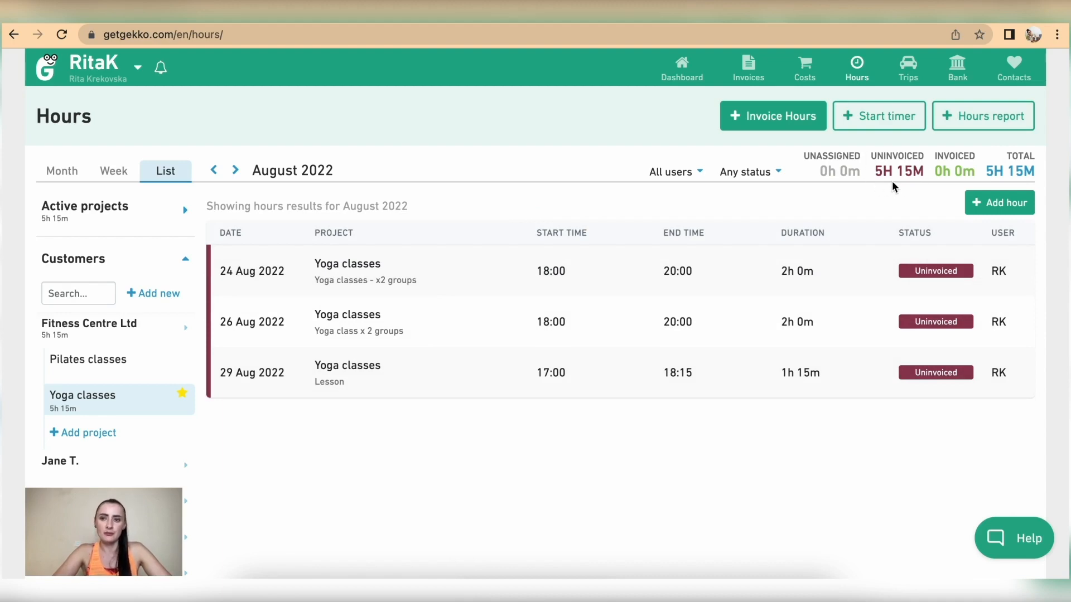
pyautogui.click(613, 274)
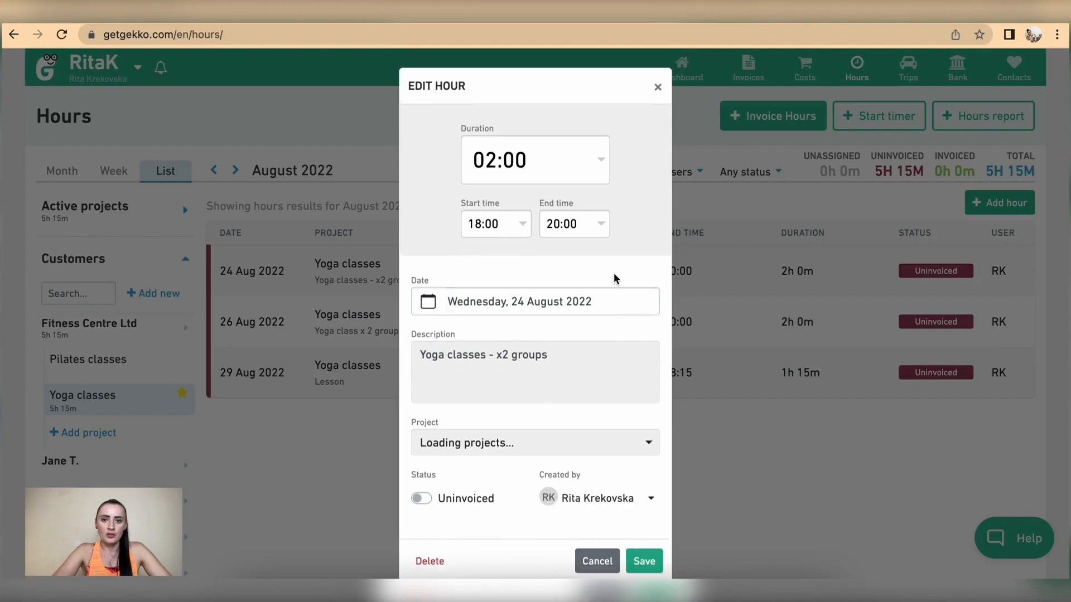
pyautogui.click(657, 89)
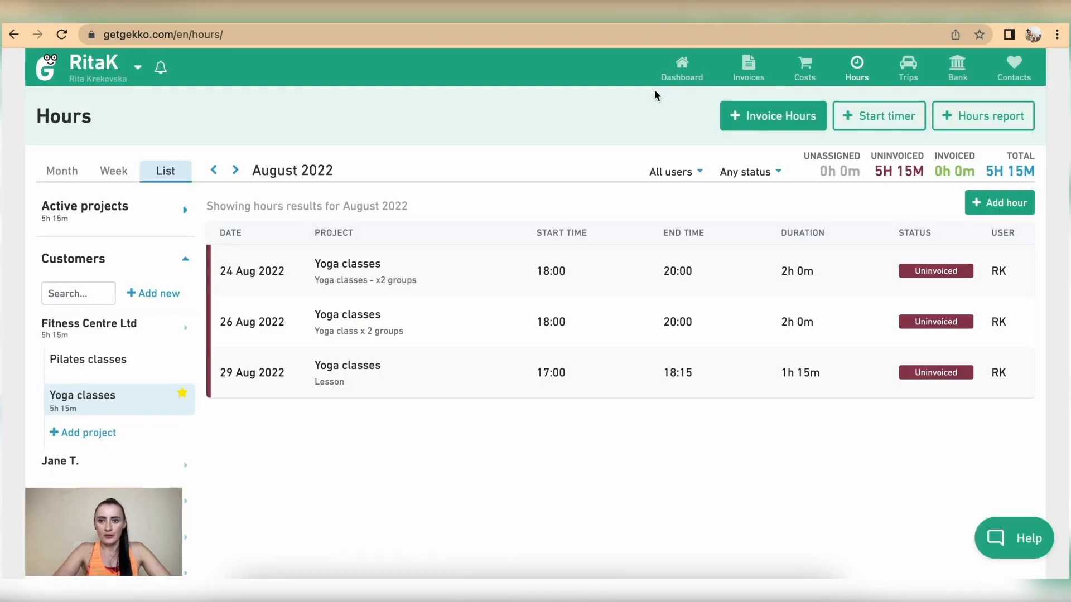
pyautogui.click(762, 121)
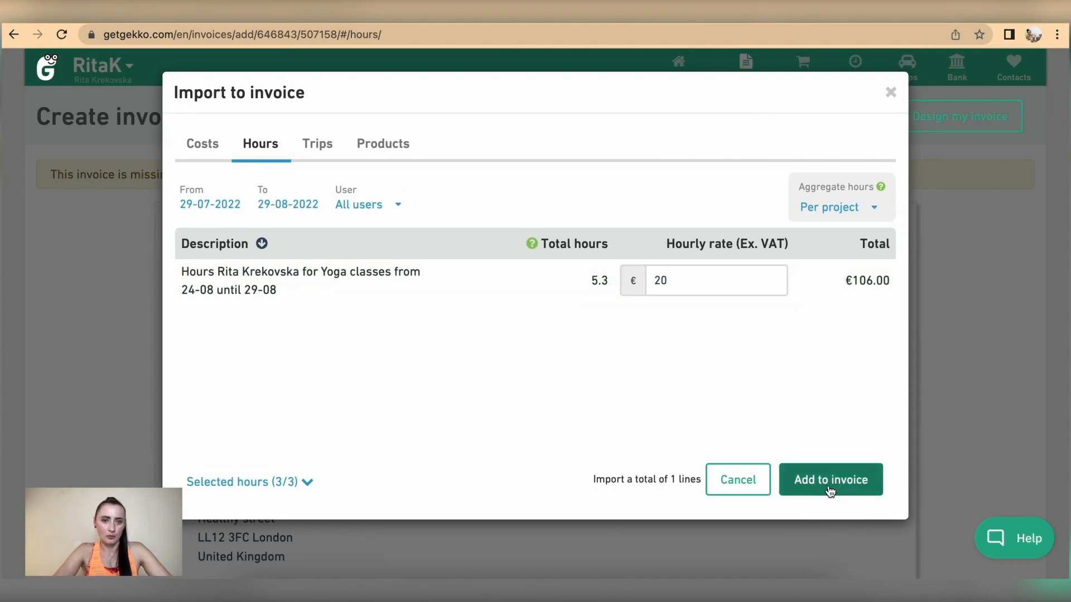
# Close the Import to invoice dialog without adding hours and go to the Trips overview
pyautogui.click(891, 92)
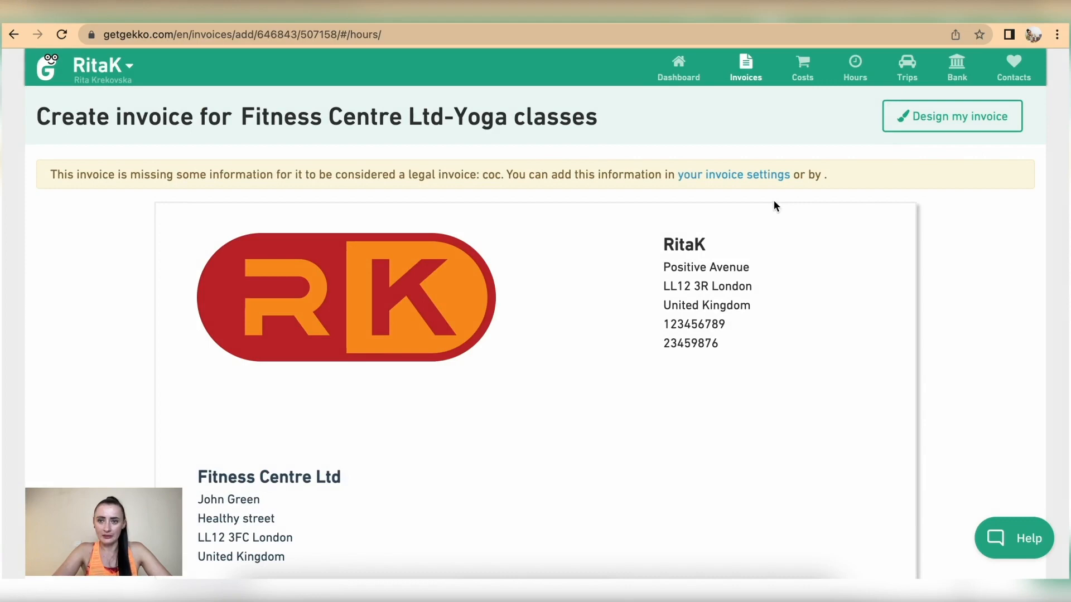
pyautogui.scroll(-12, 682, 405)
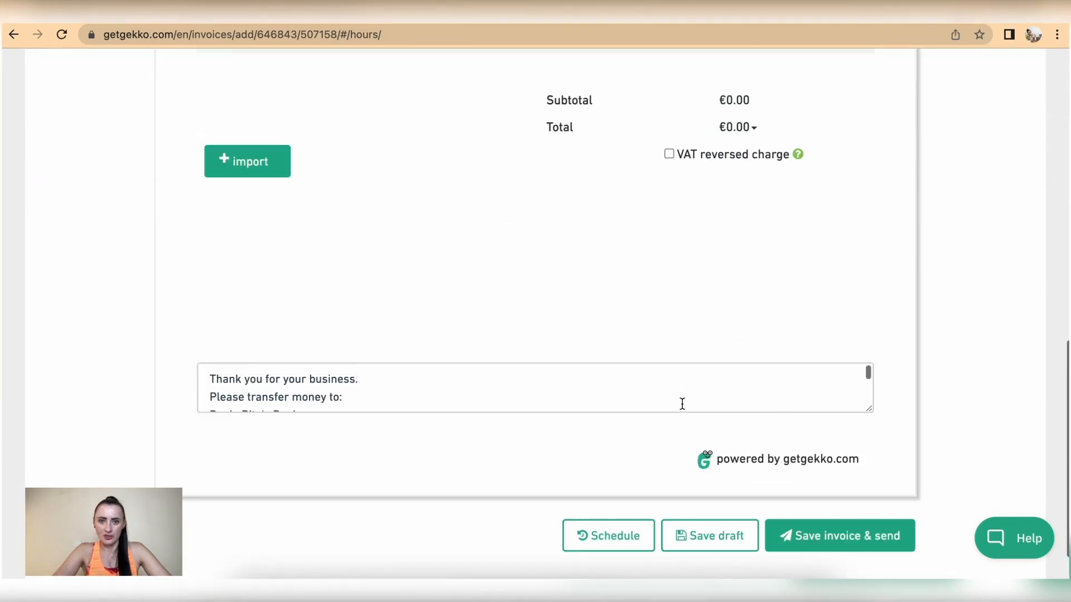
pyautogui.scroll(4, 682, 404)
pyautogui.scroll(8, 742, 409)
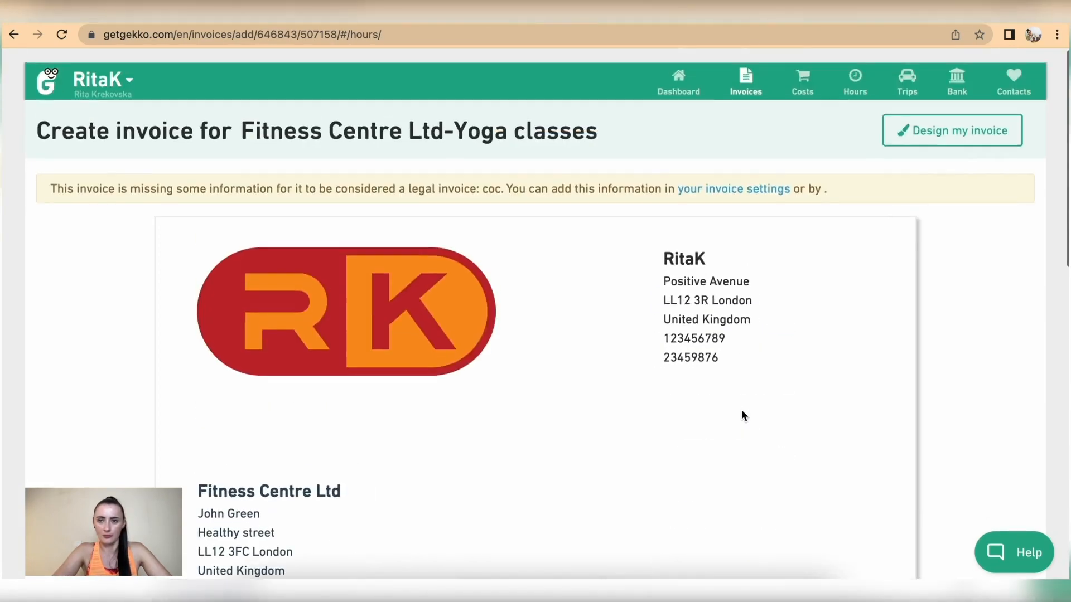
pyautogui.click(906, 68)
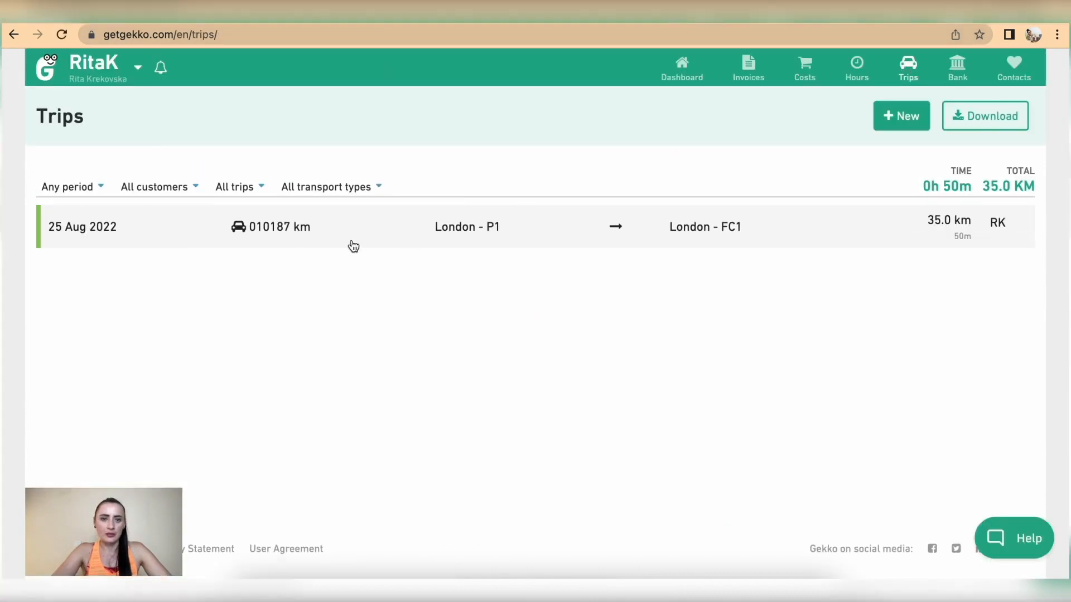
# Assign the 25 Aug London trip to the Yoga classes project and save it
pyautogui.click(324, 233)
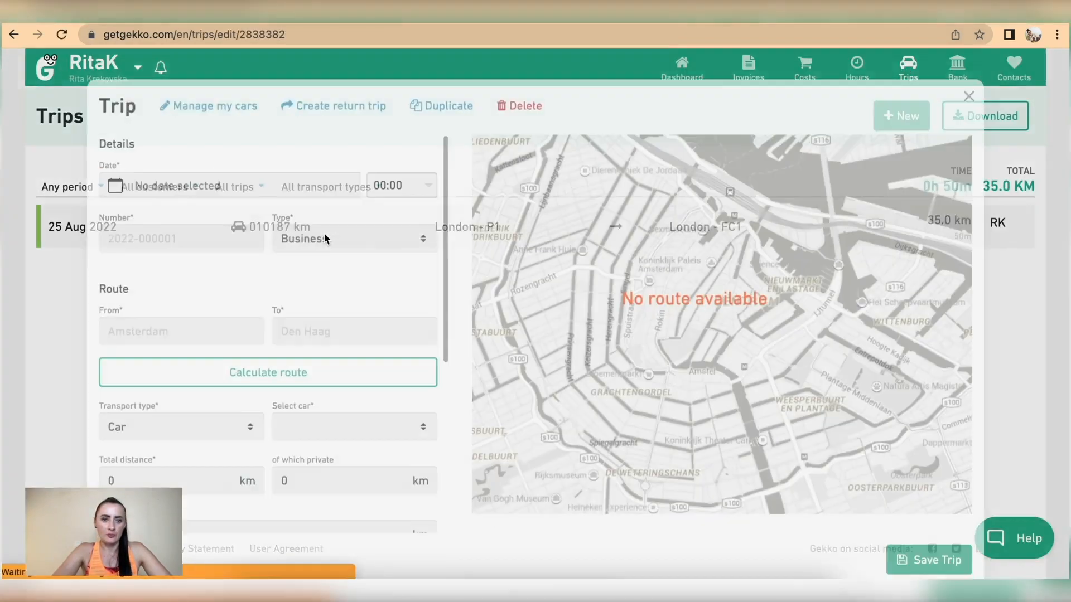
pyautogui.scroll(-5, 292, 463)
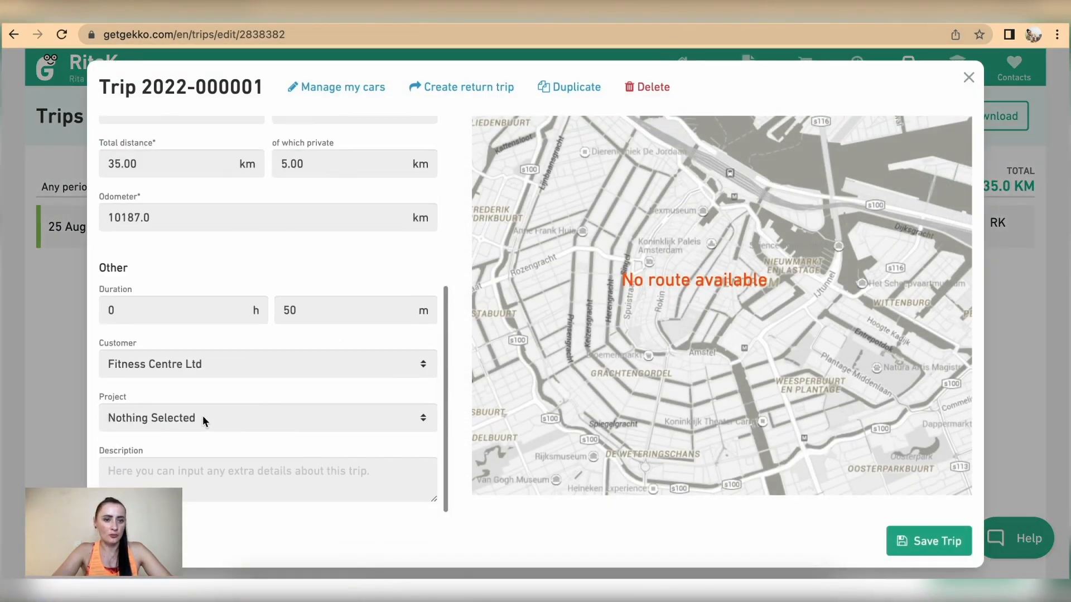
pyautogui.click(202, 416)
pyautogui.click(200, 457)
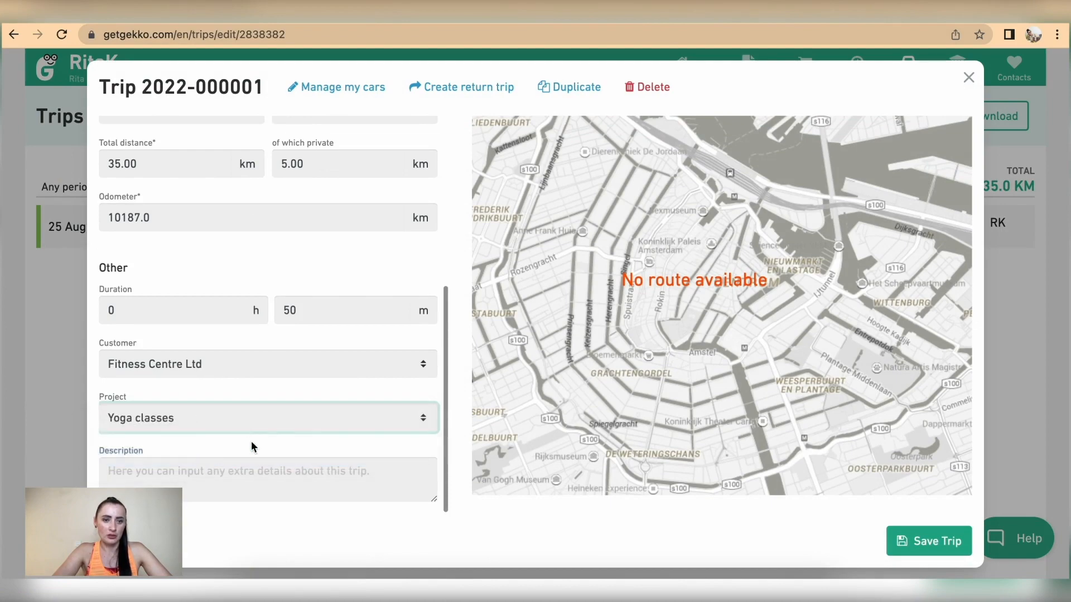
pyautogui.click(937, 542)
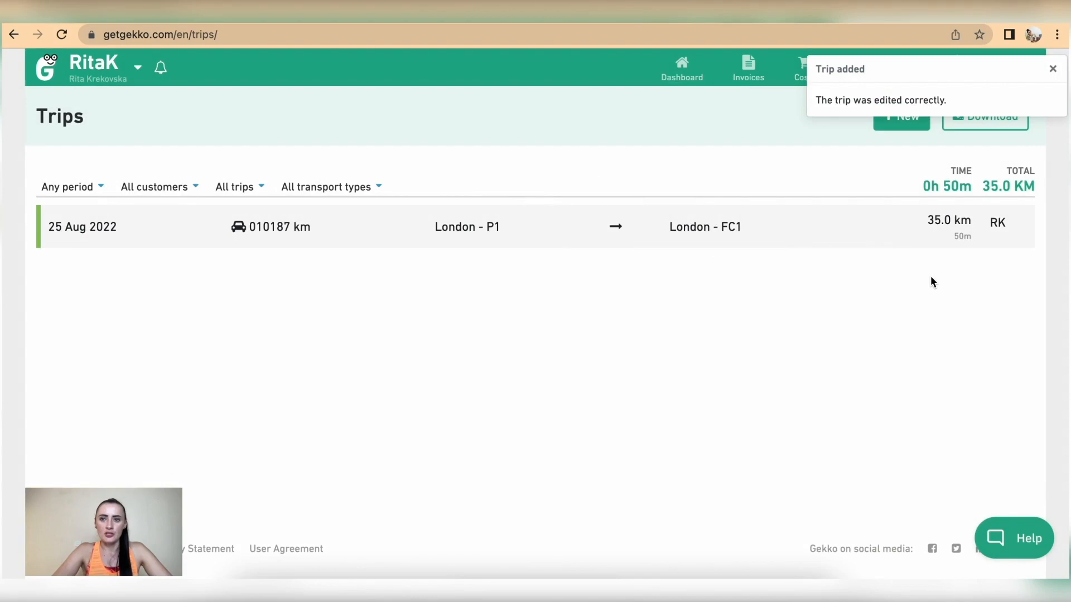
pyautogui.click(1053, 69)
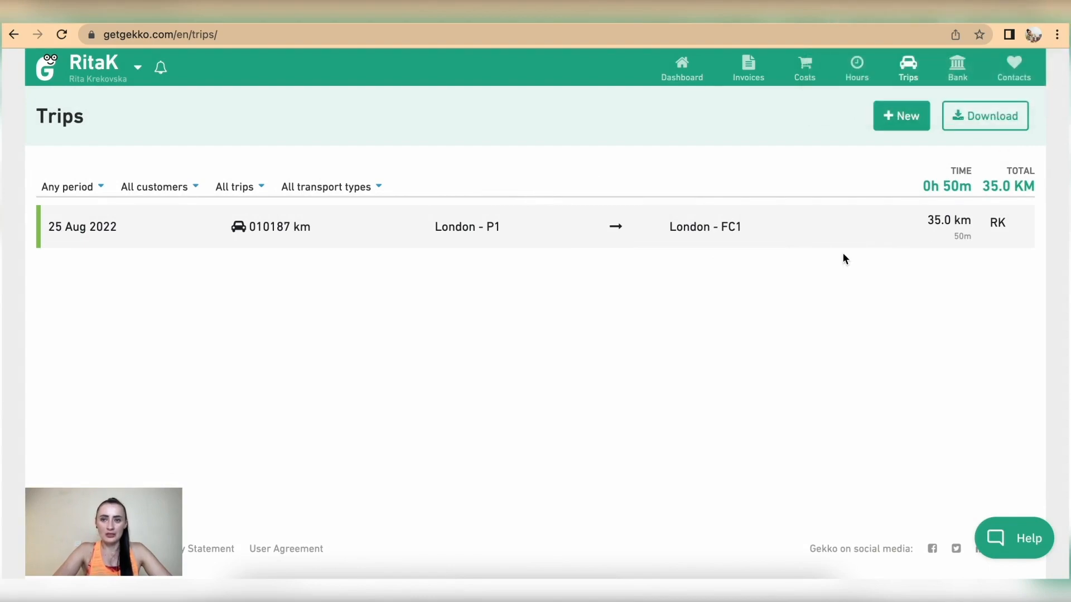
# Close a new Add trip form unsaved and go to the Hours overview
pyautogui.click(891, 117)
pyautogui.scroll(-5, 207, 430)
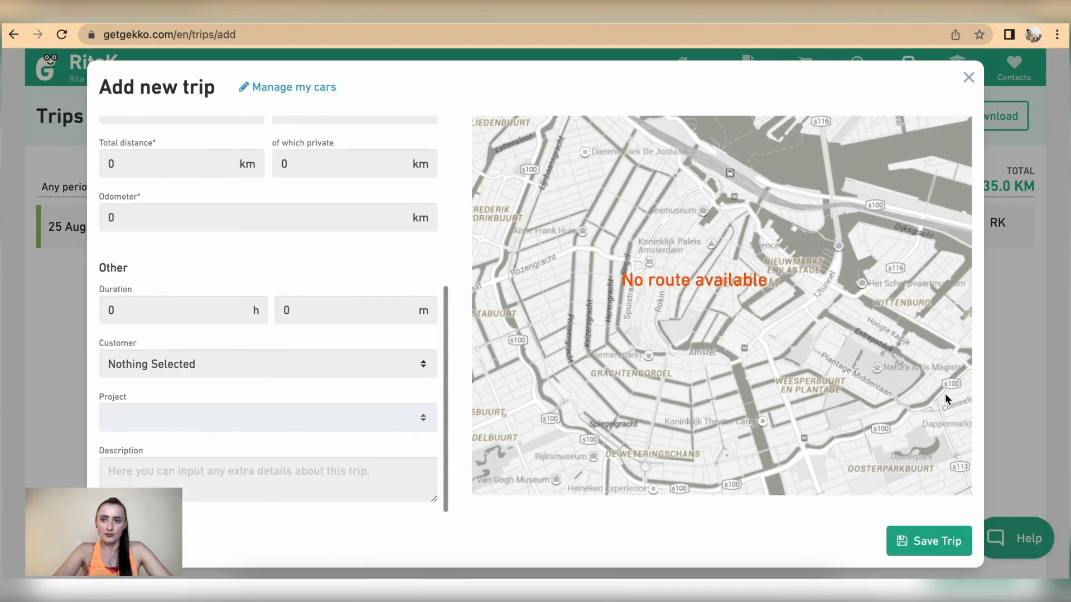
pyautogui.click(971, 79)
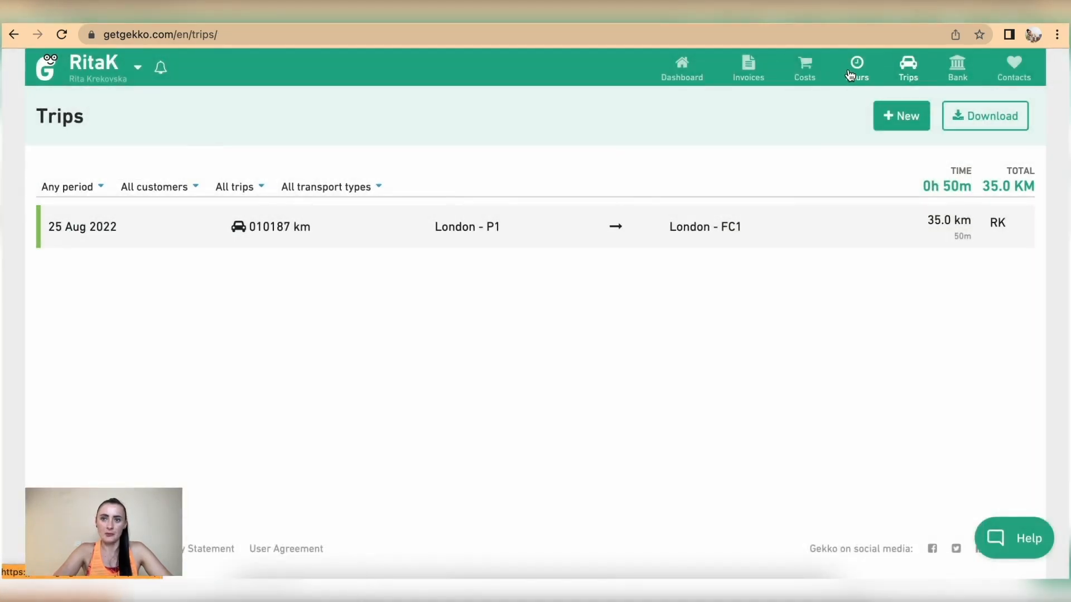
pyautogui.click(851, 72)
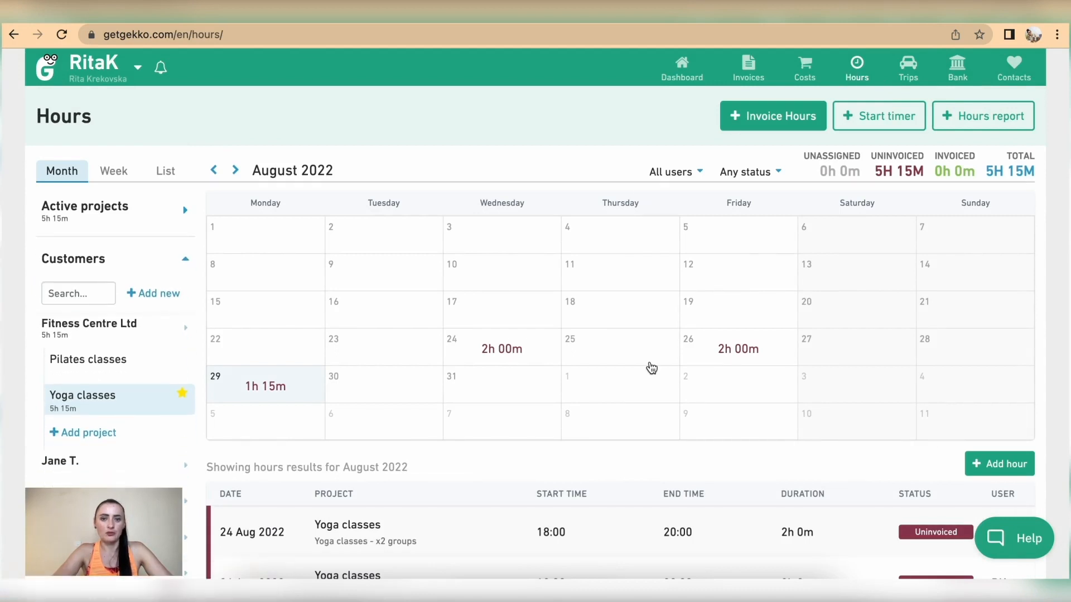
# Save a 1h 30m Pilates entry on 31 August under Pilates classes, then clear the day filter
pyautogui.click(513, 394)
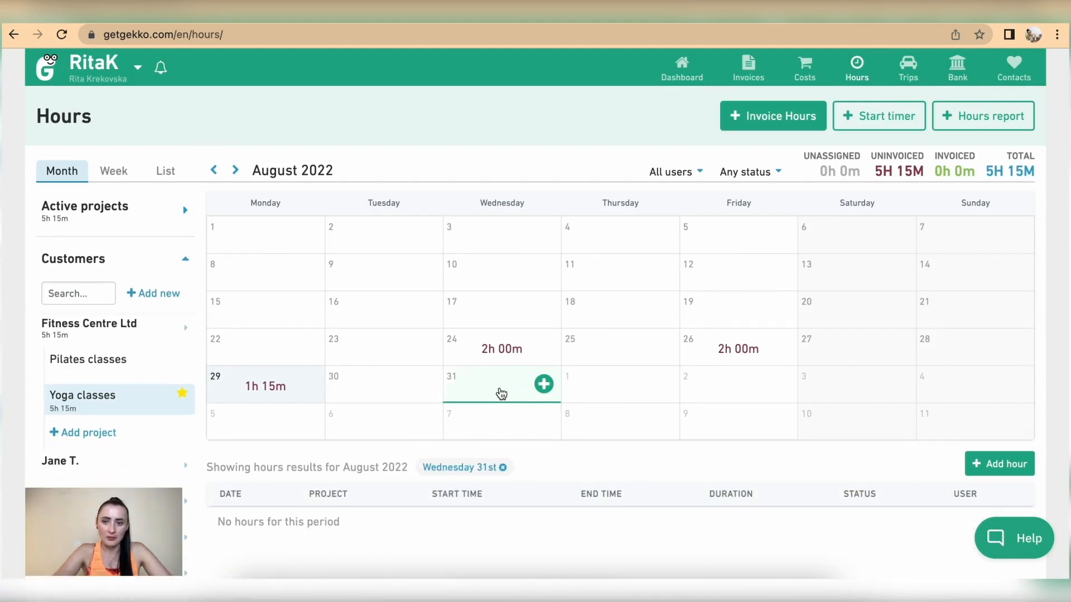
pyautogui.click(544, 384)
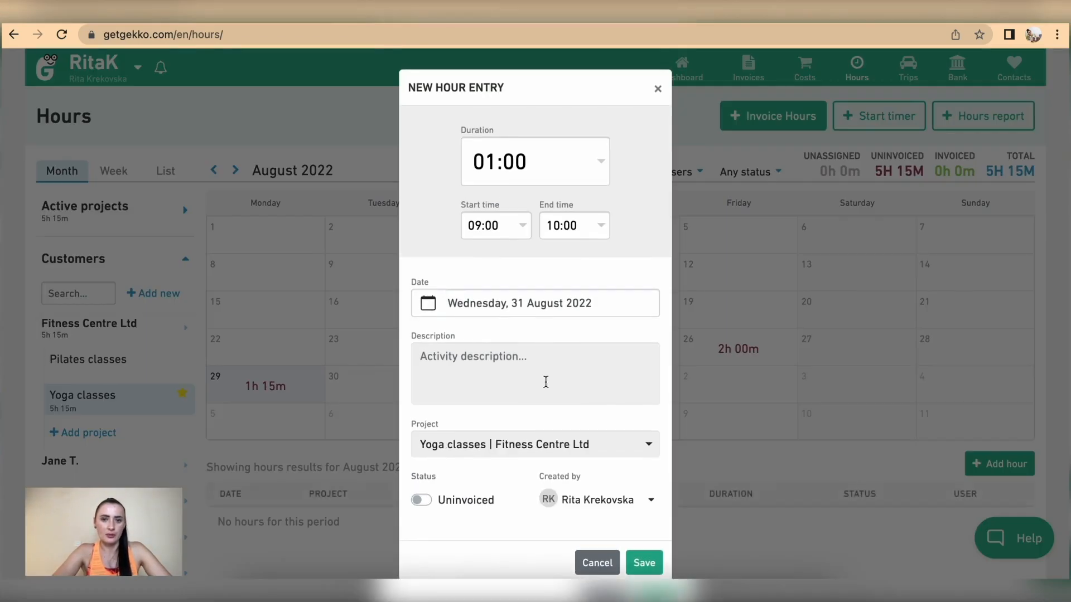
pyautogui.doubleClick(509, 161)
pyautogui.write('30')
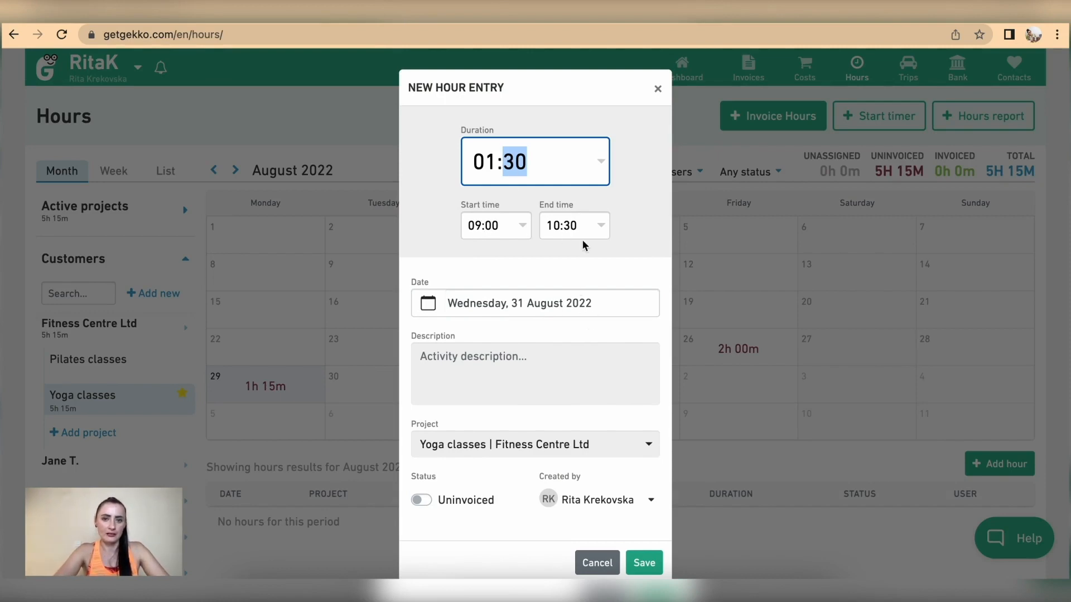
pyautogui.click(510, 369)
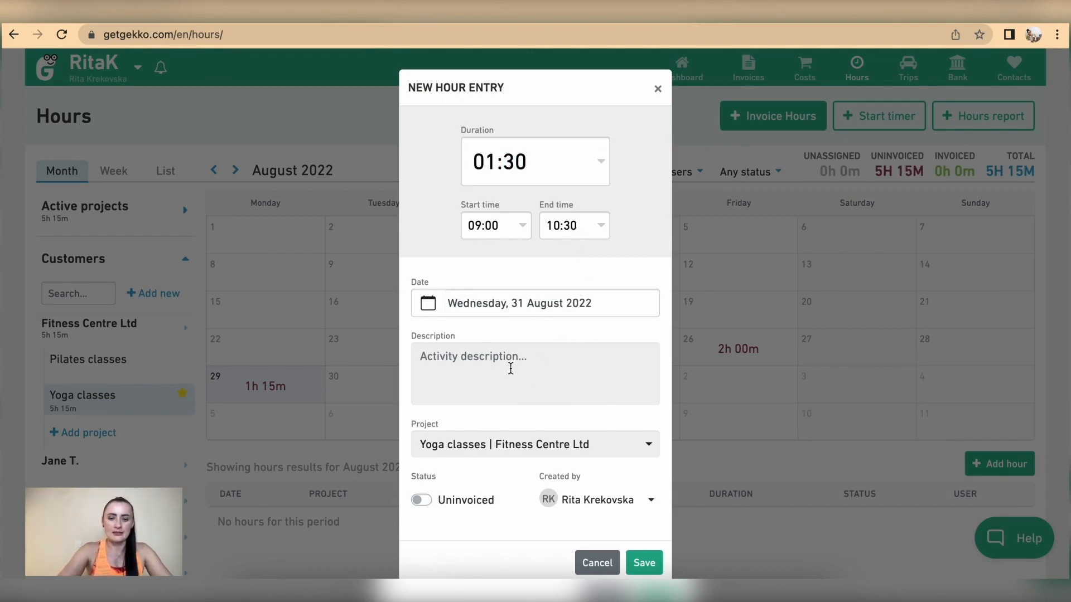
pyautogui.write('Pilates class')
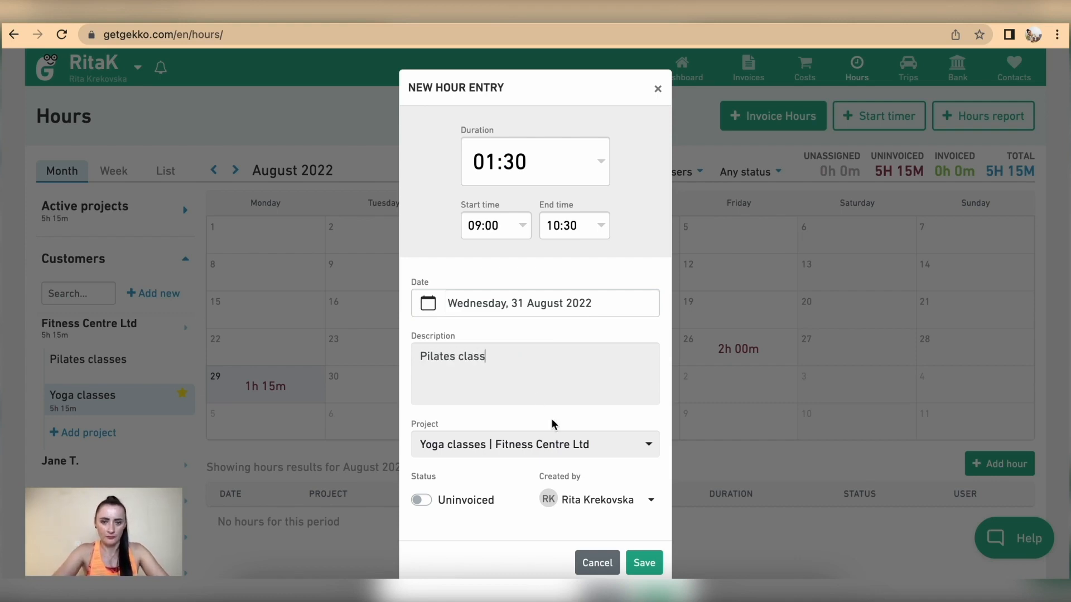
pyautogui.click(554, 445)
pyautogui.click(493, 386)
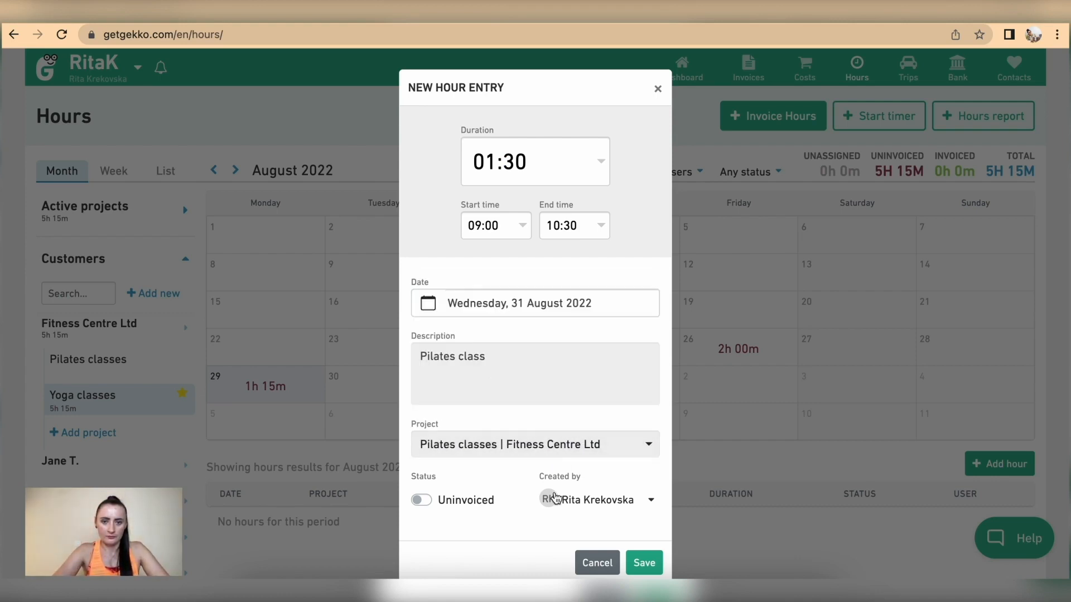
pyautogui.click(644, 562)
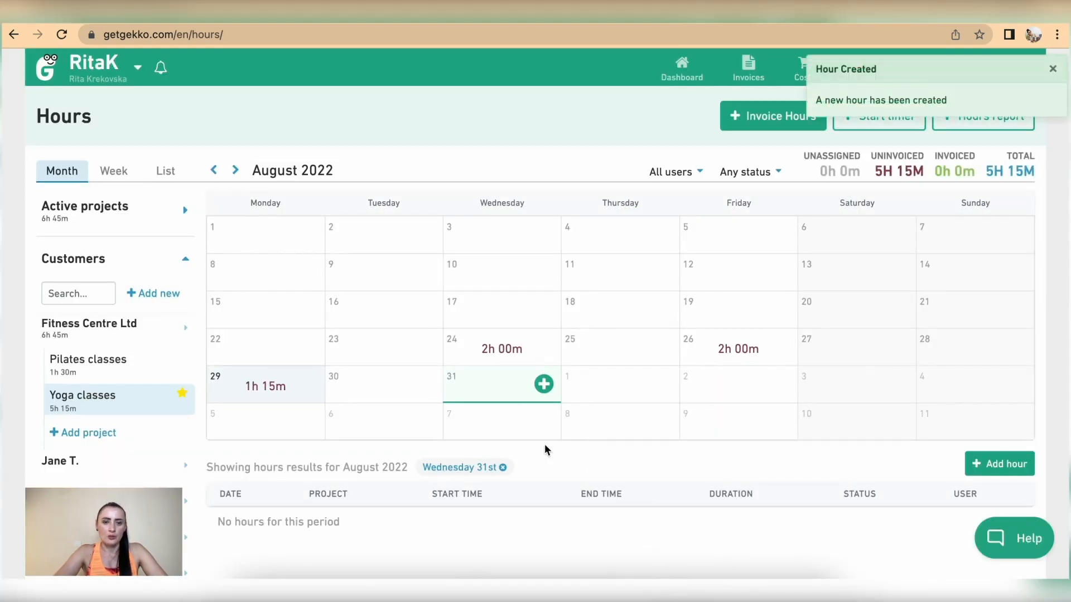
pyautogui.click(503, 467)
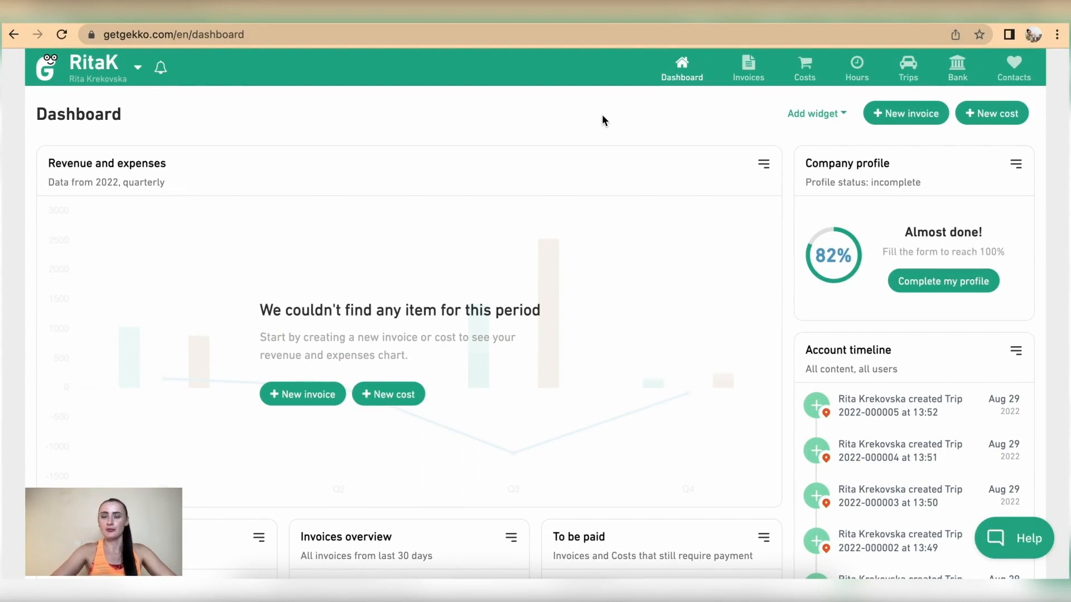
# Use the Bank icon in the top navigation bar to reach Bank Transactions
pyautogui.click(961, 69)
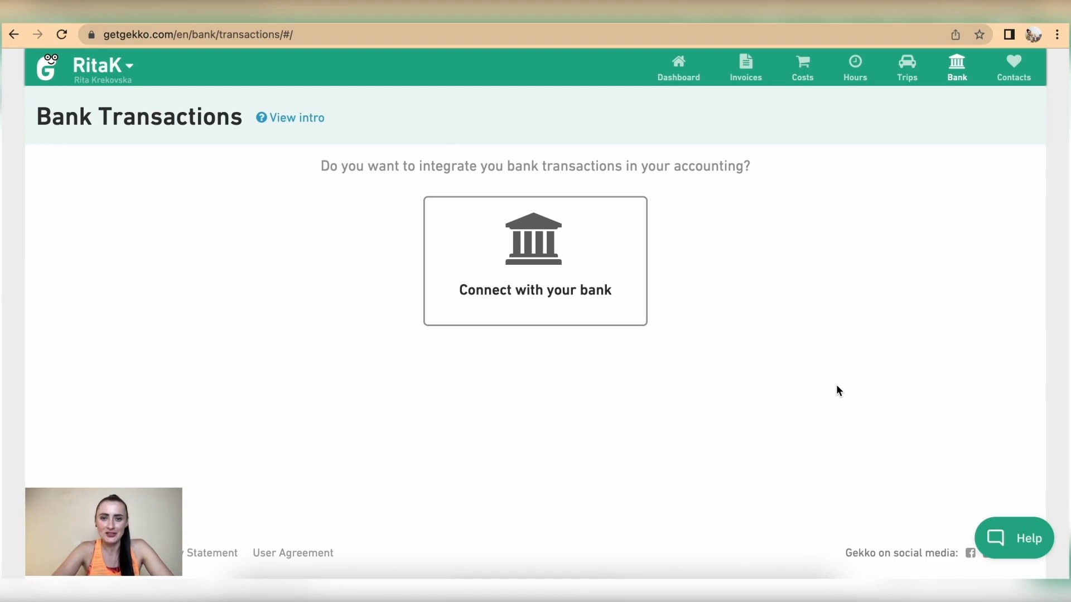
# Begin a bank connection, browse Spanish and Belgian banks, then choose N26 from the Dutch list
pyautogui.click(559, 308)
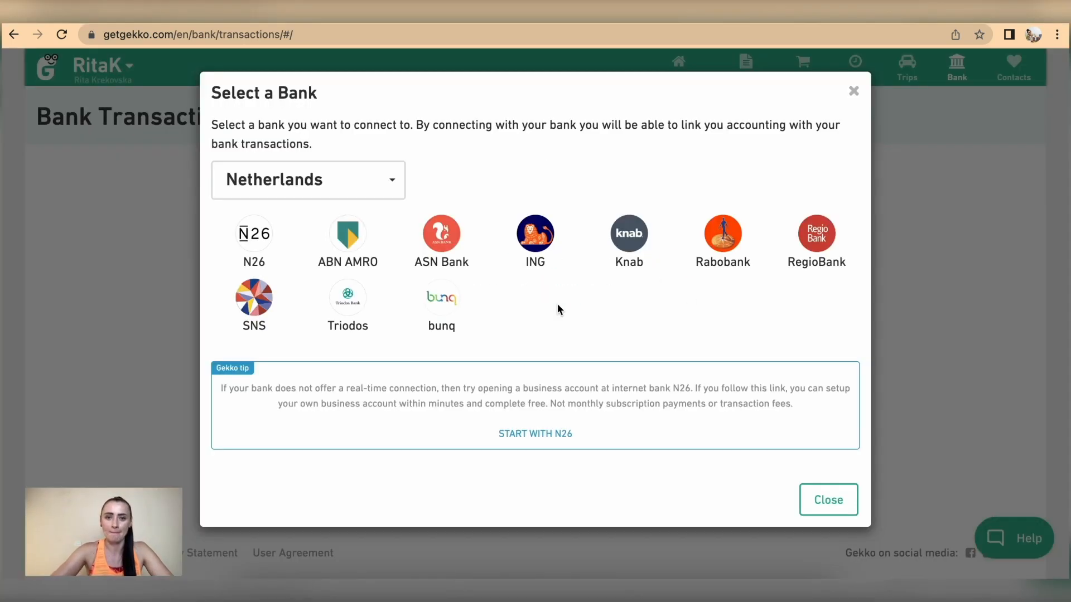
pyautogui.click(395, 190)
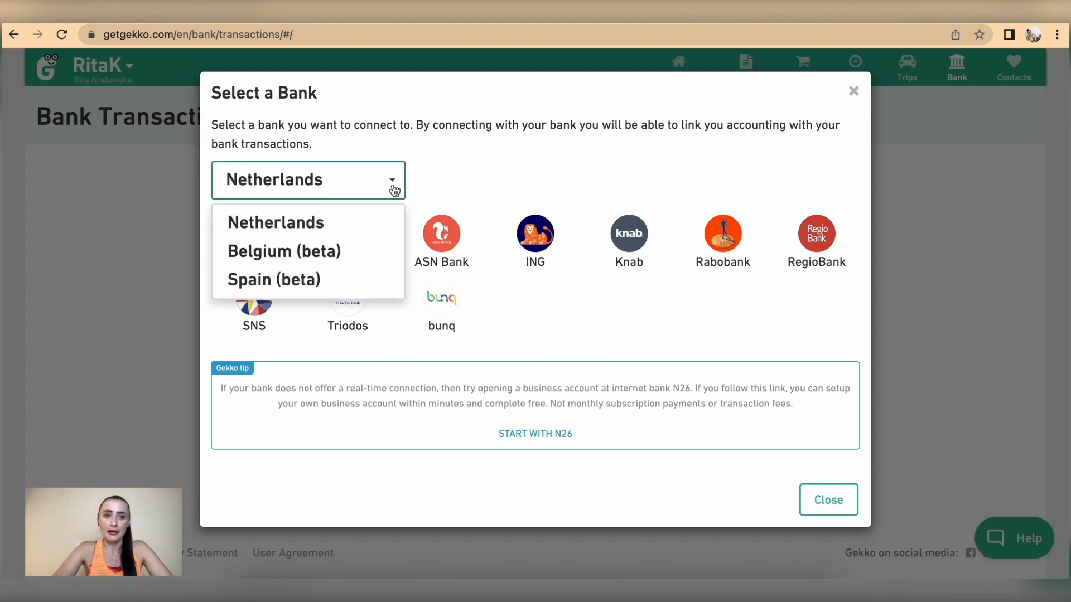
pyautogui.click(330, 280)
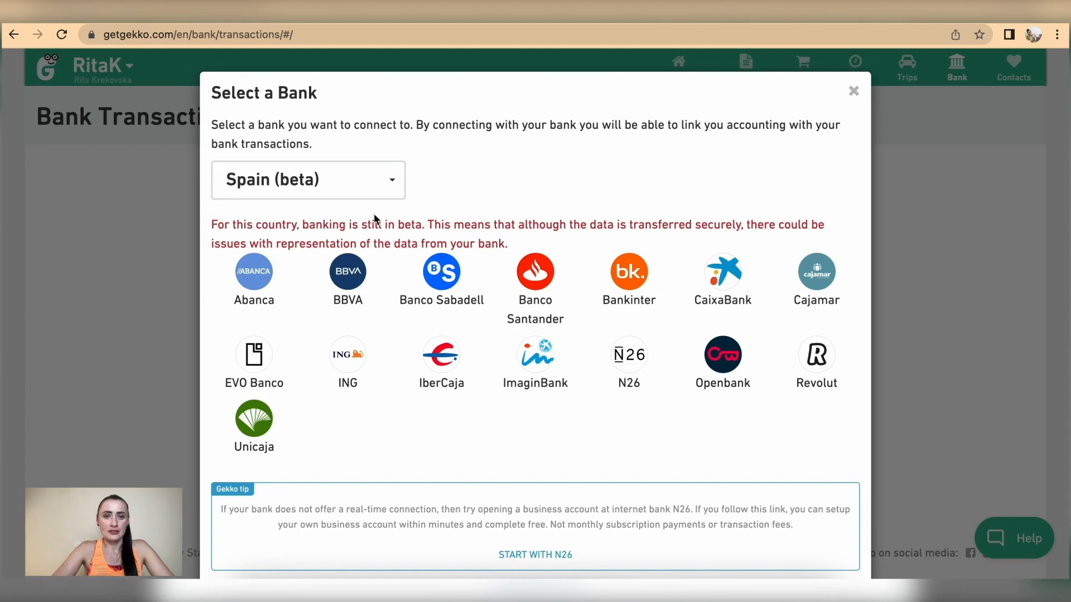
pyautogui.click(369, 178)
pyautogui.click(344, 250)
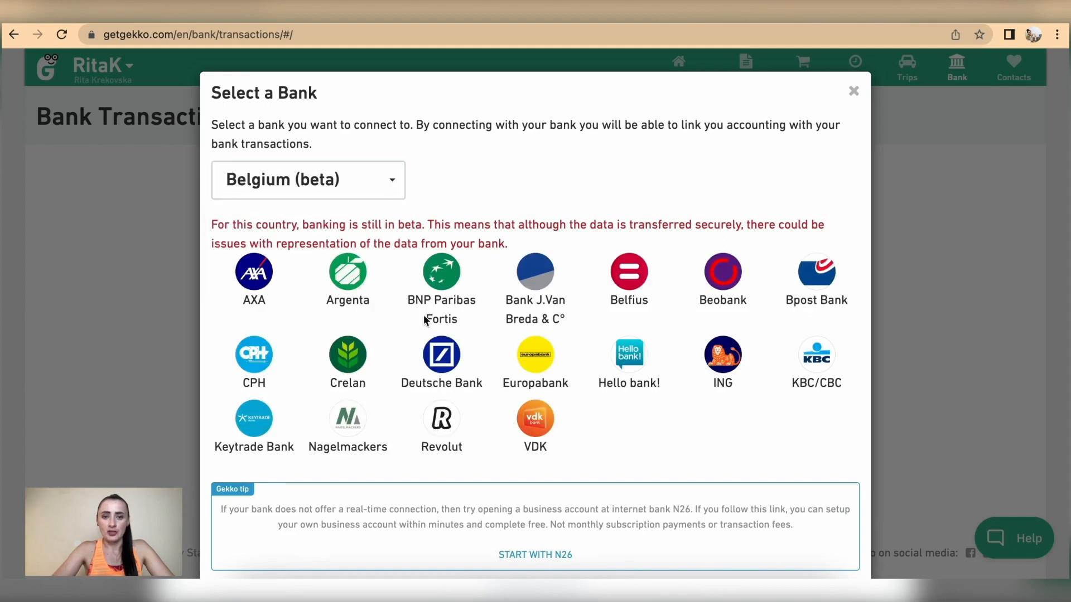
pyautogui.click(384, 183)
pyautogui.click(349, 219)
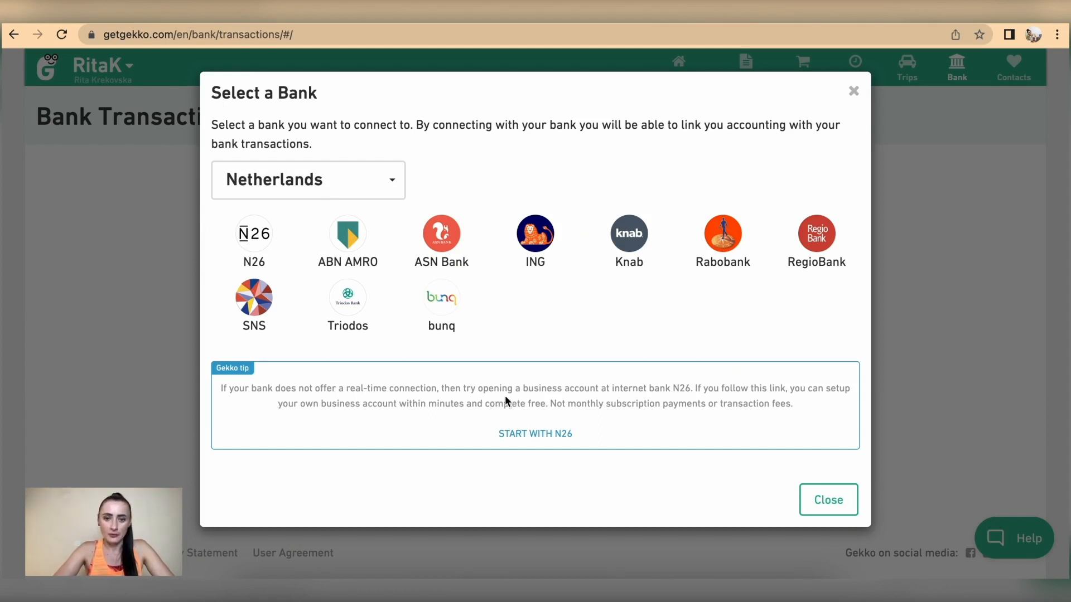
pyautogui.moveTo(478, 388); pyautogui.dragTo(693, 383)
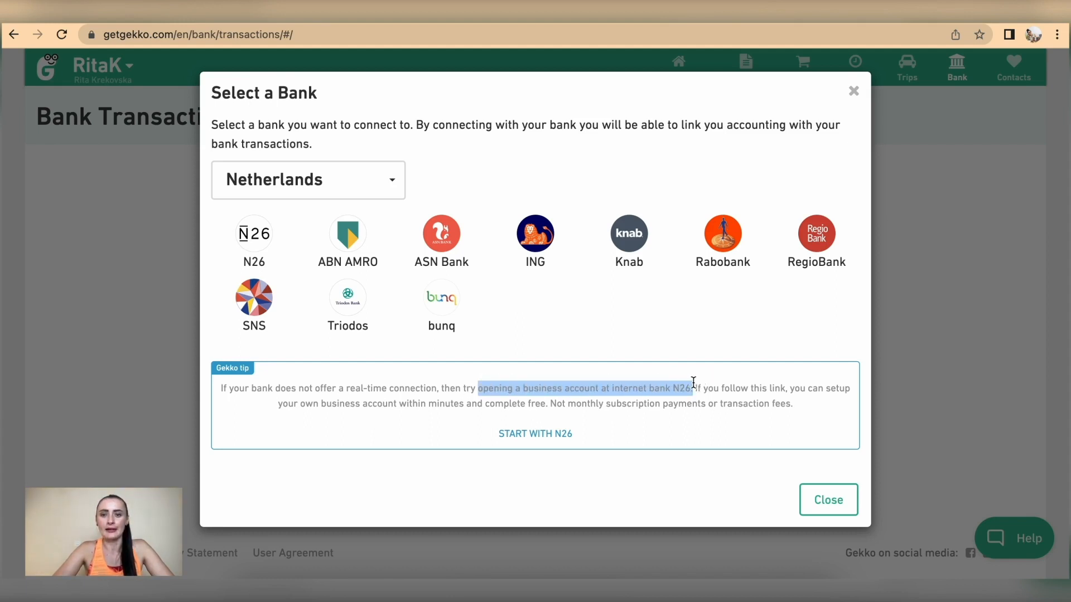
pyautogui.click(257, 245)
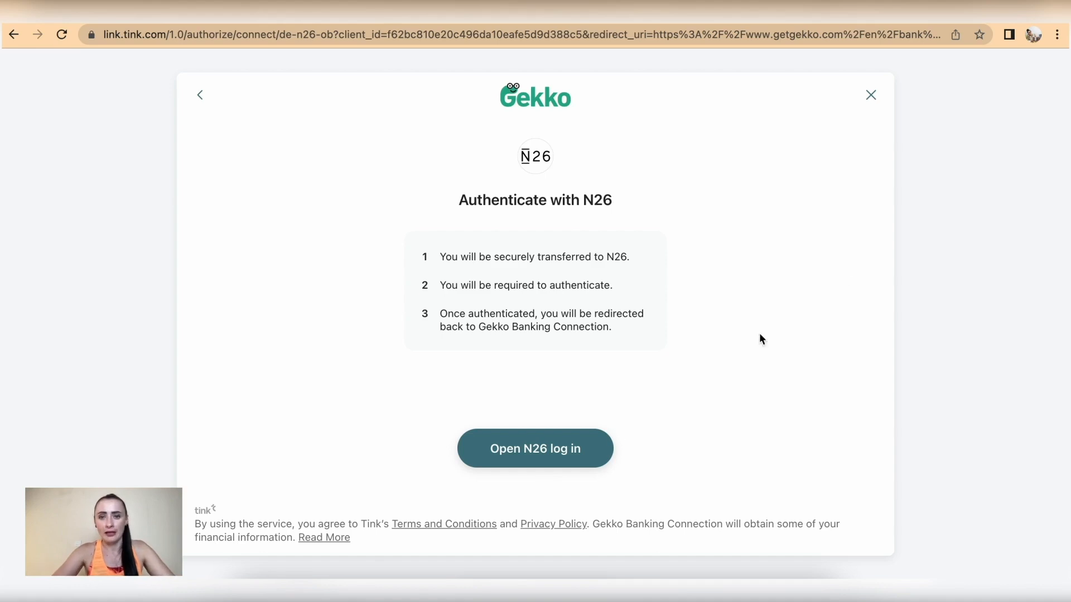
# Cancel the N26 authentication, dismiss the cancellation warning, and open View intro
pyautogui.click(872, 97)
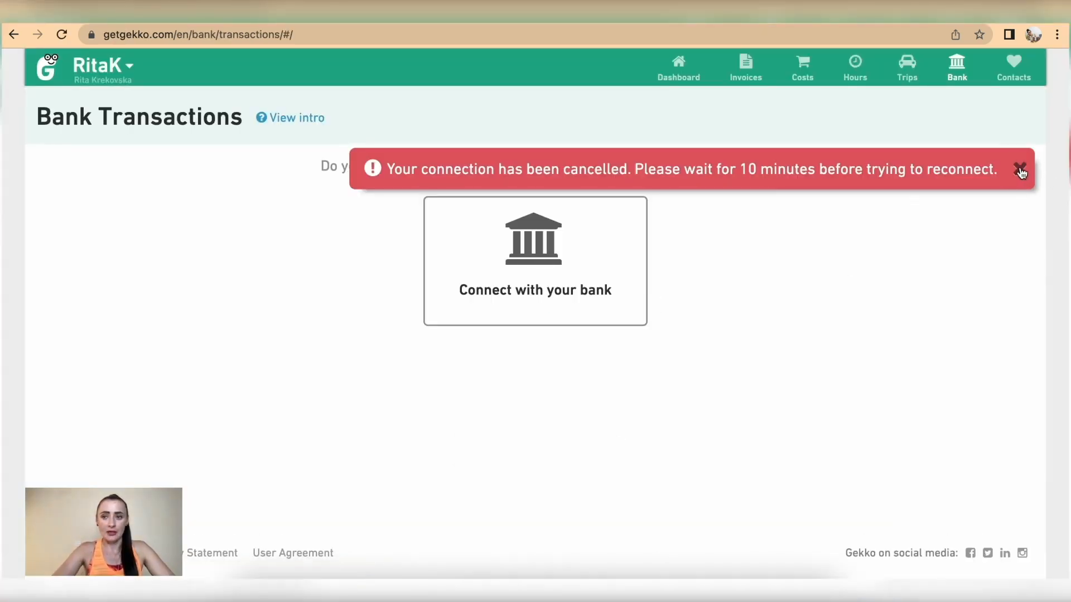
pyautogui.click(1020, 169)
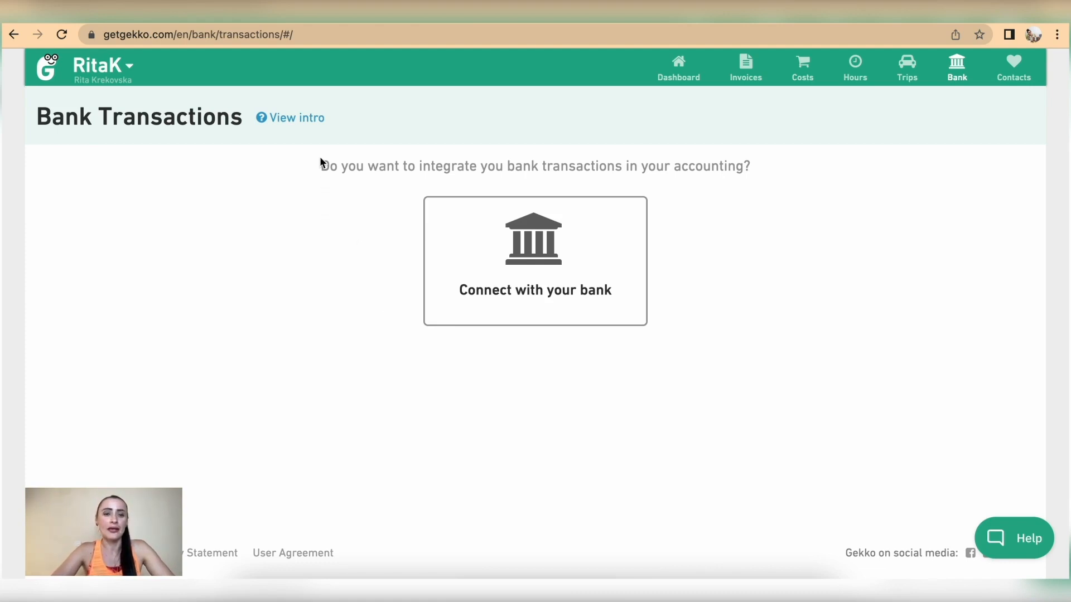
pyautogui.click(291, 120)
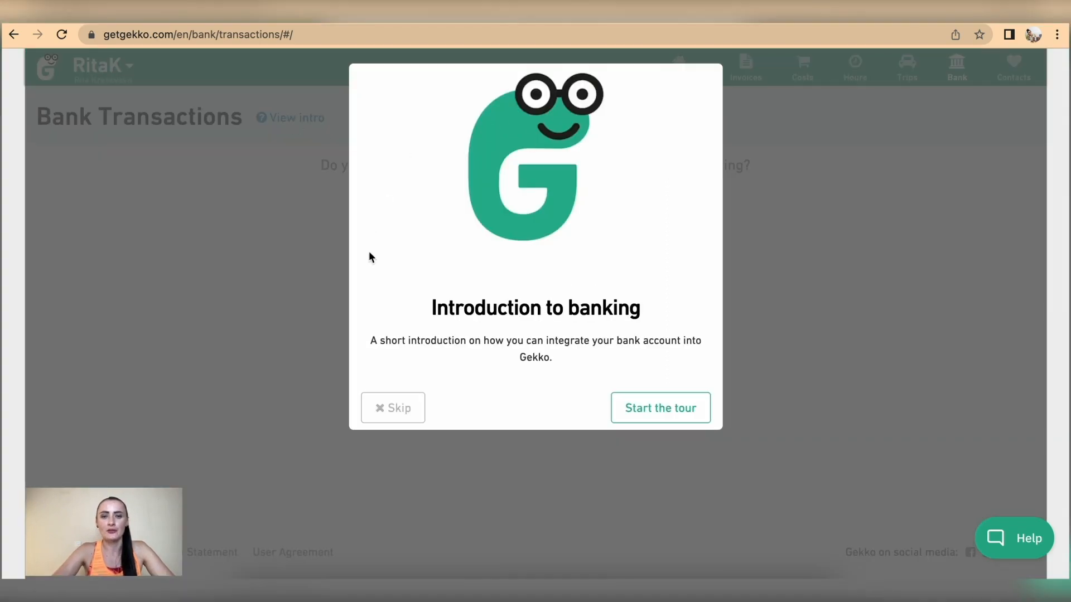
# Start the banking tour and advance past step 1 of 5
pyautogui.click(646, 413)
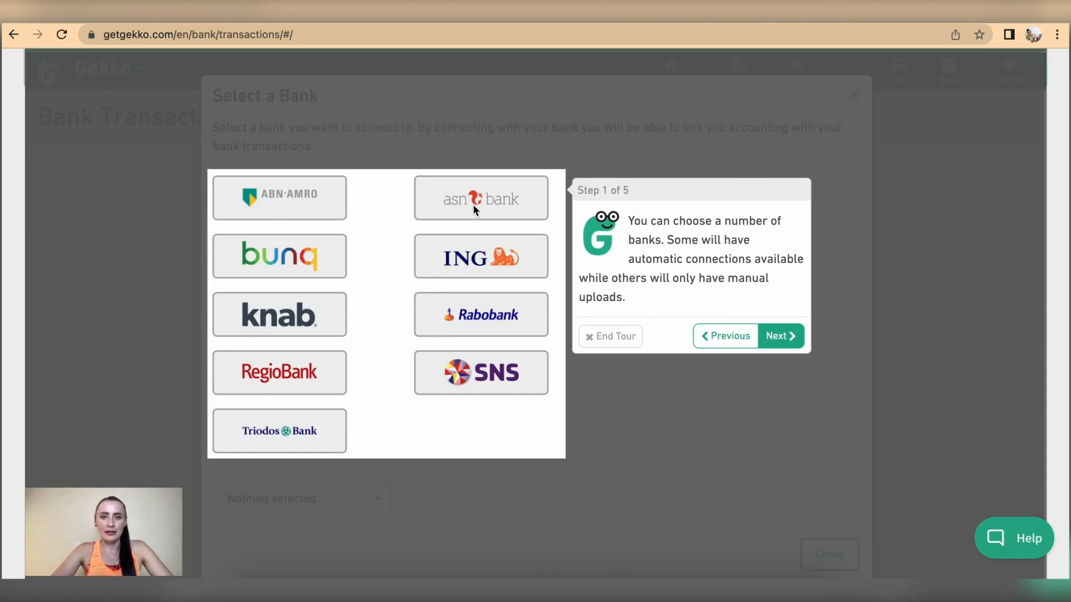
pyautogui.click(781, 337)
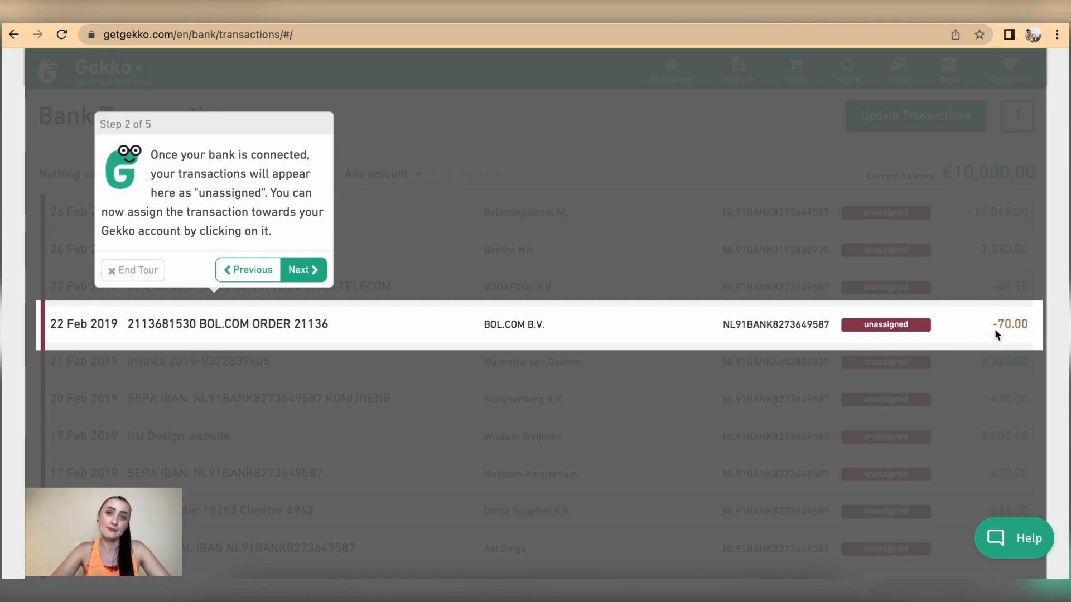
# Advance the banking tour to step 5 of 5, the 50-transaction limit for Basic accounts
pyautogui.click(299, 272)
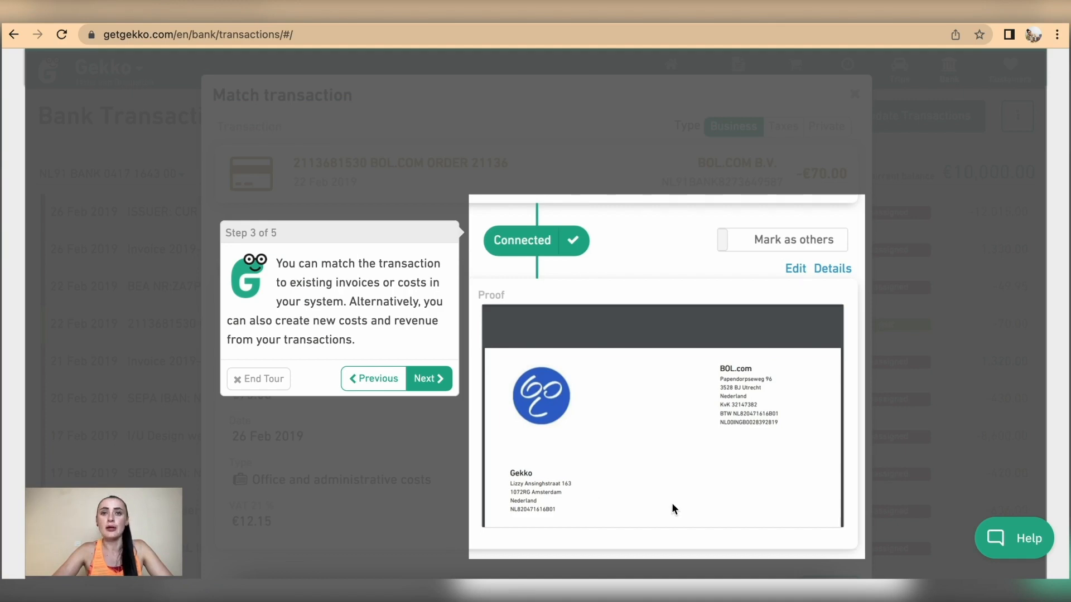
pyautogui.click(437, 380)
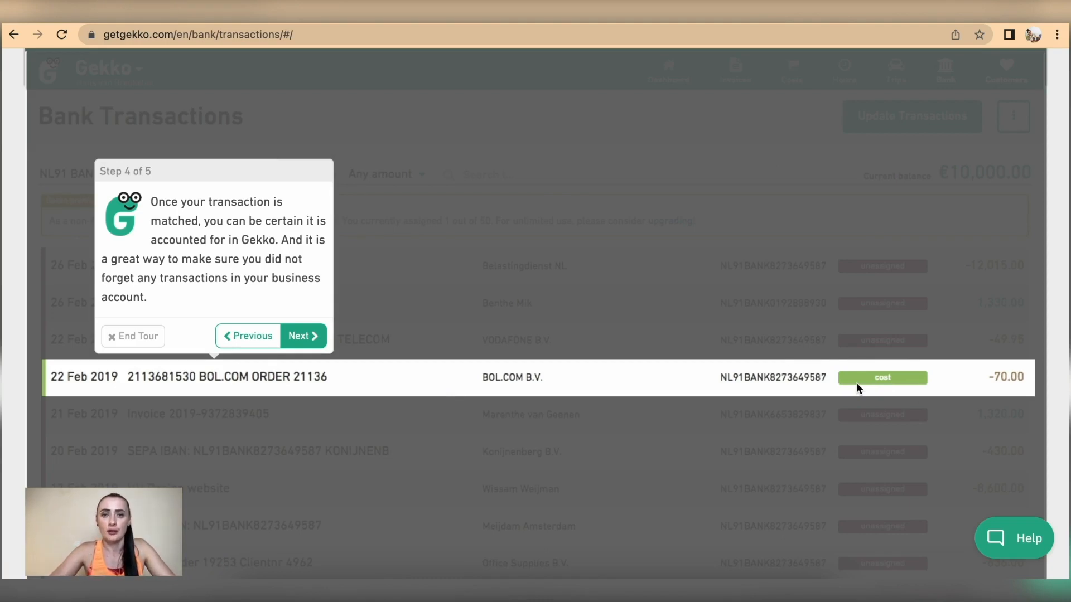
pyautogui.click(325, 338)
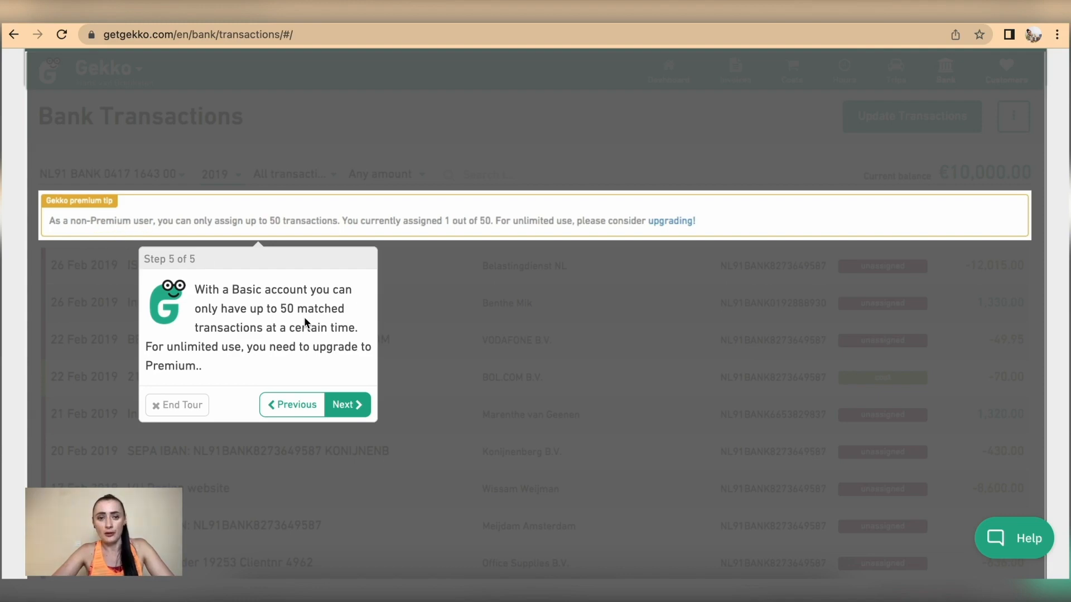
# Finish the banking tour and go to the Costs list
pyautogui.click(362, 407)
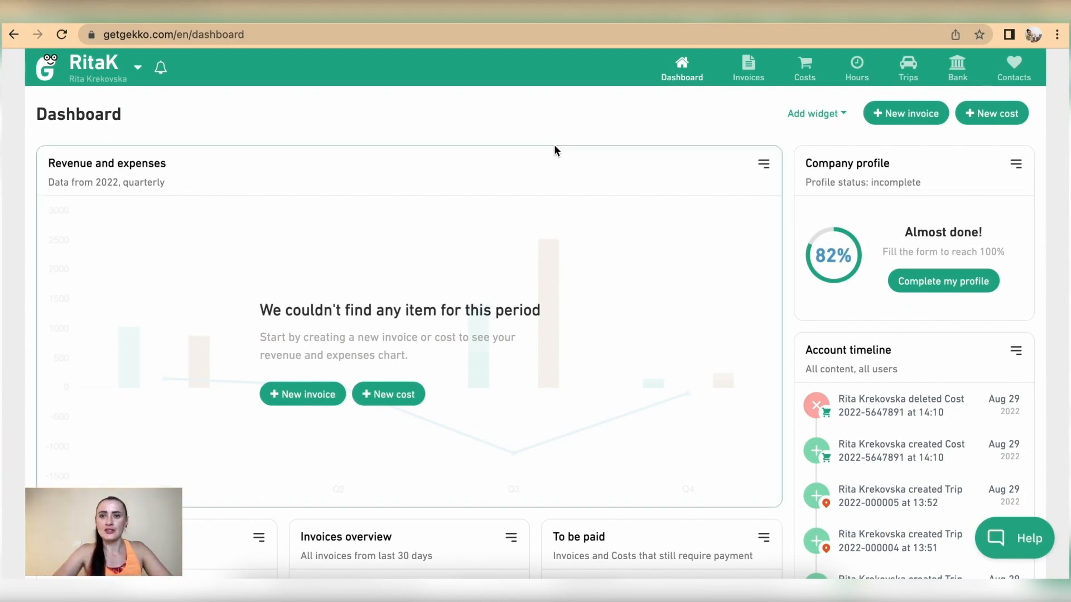
pyautogui.click(806, 74)
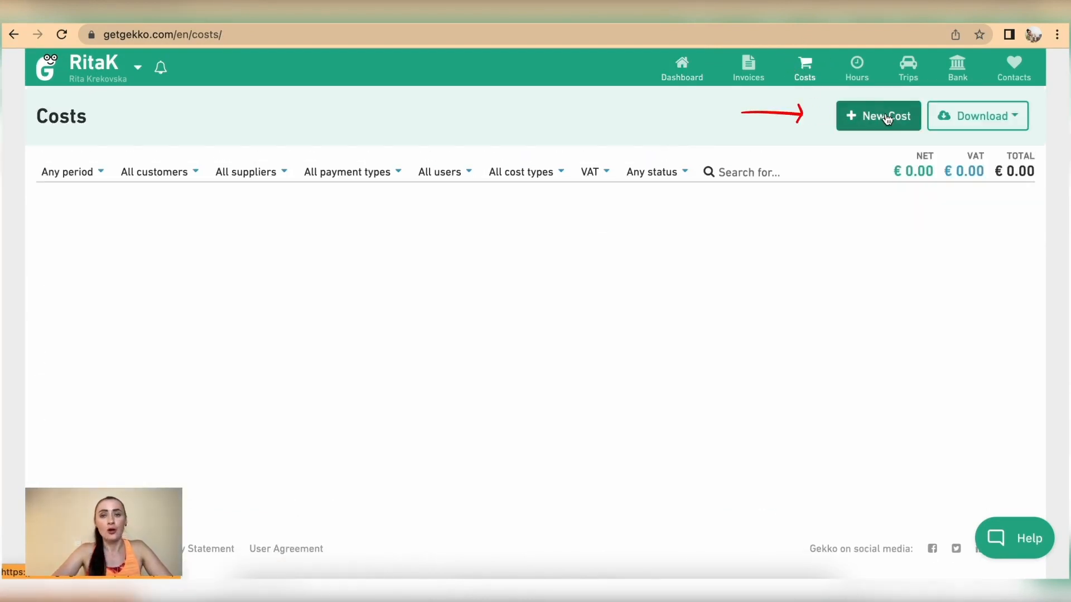
# Start a new cost and attach the 'Expense - Receipt Stationery €54.png' receipt image
pyautogui.click(876, 123)
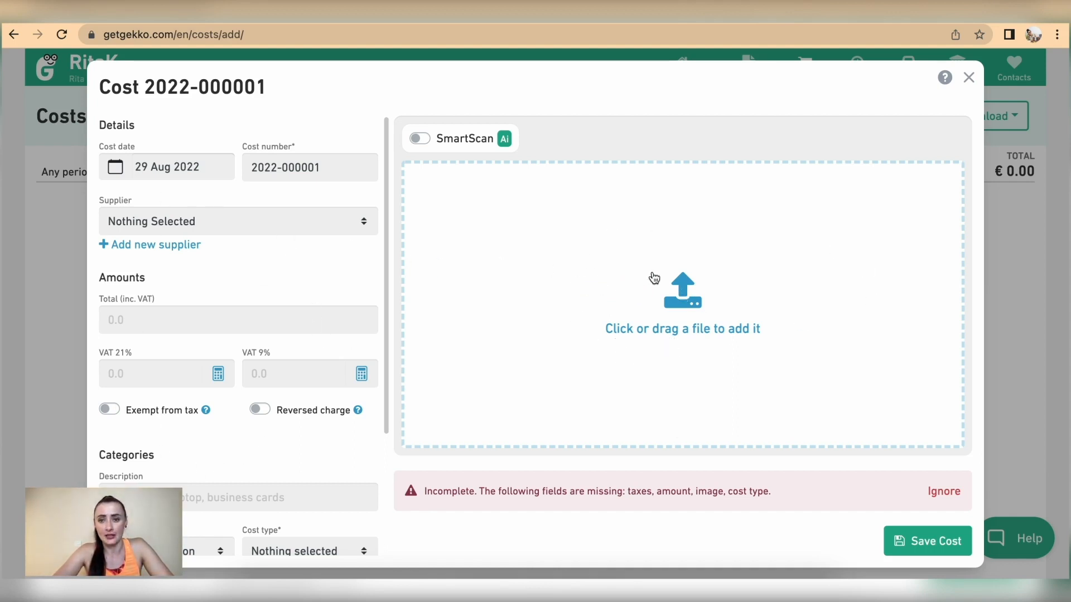
pyautogui.click(650, 315)
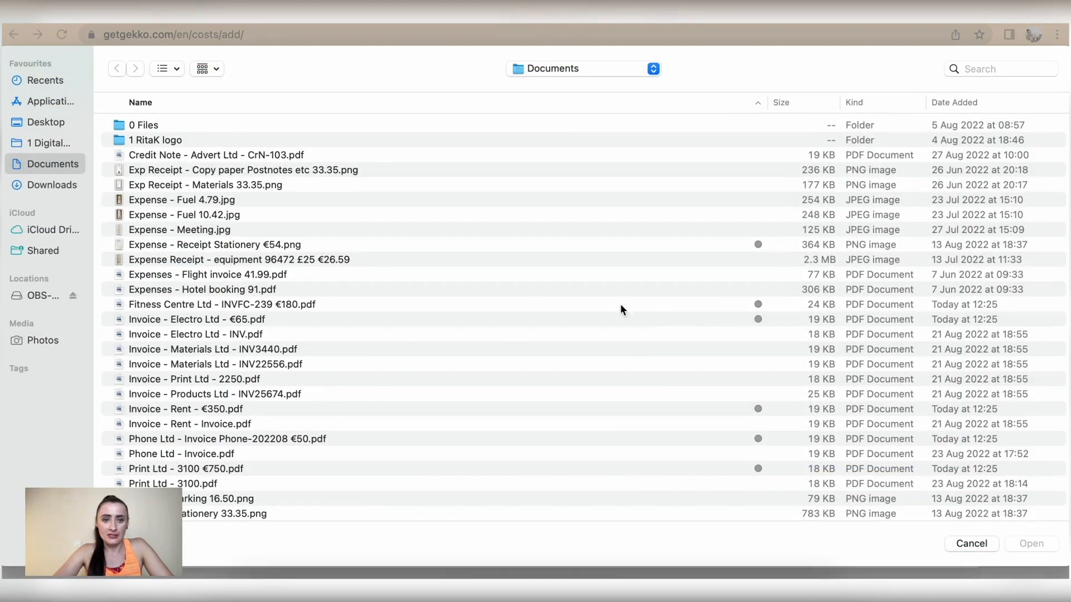
pyautogui.click(410, 244)
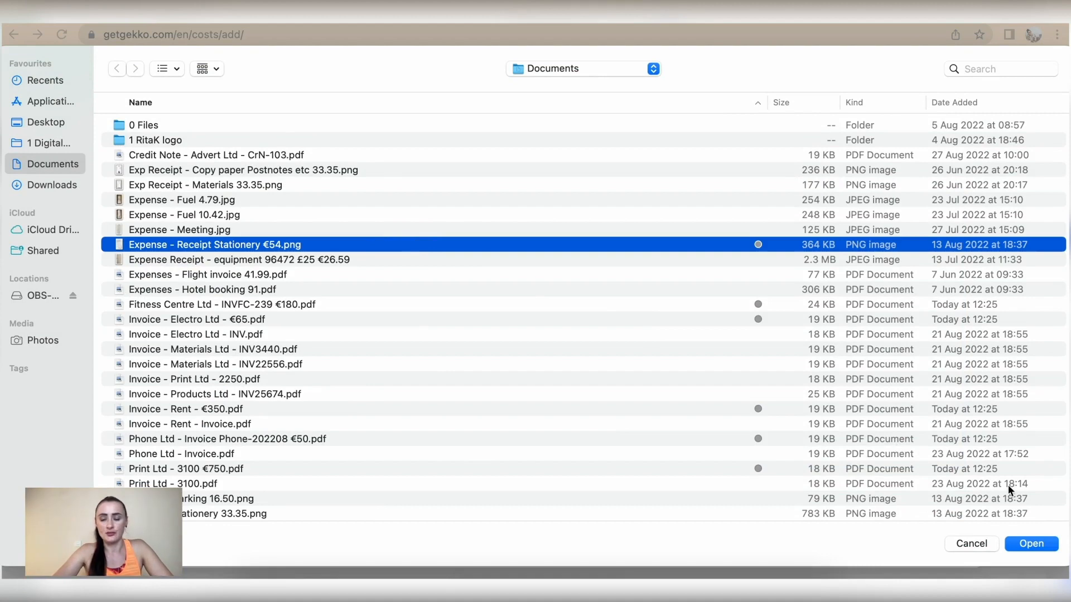
pyautogui.click(1033, 546)
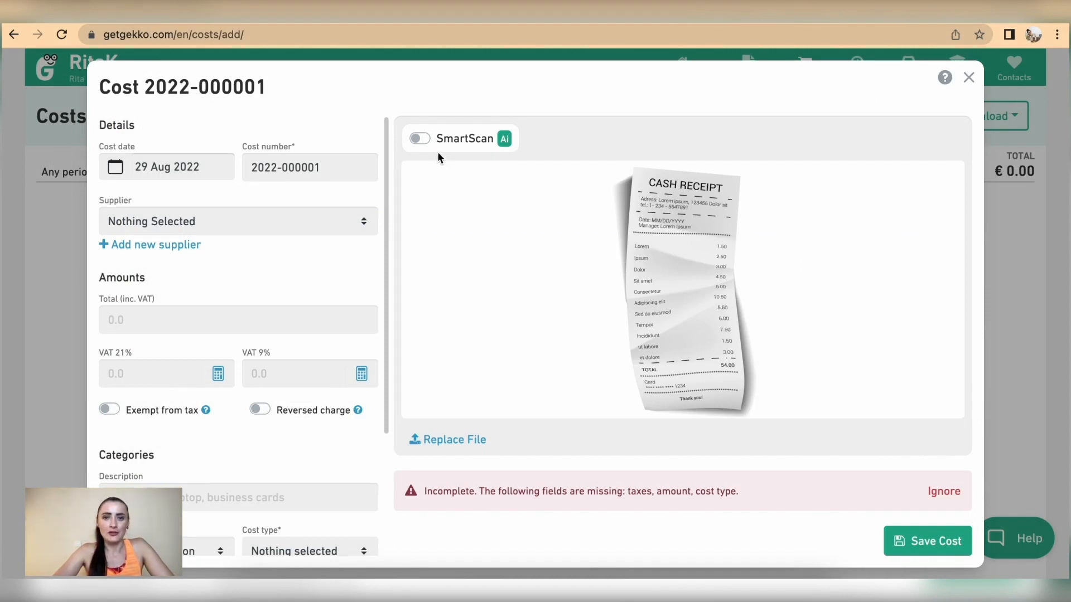
pyautogui.moveTo(426, 139)
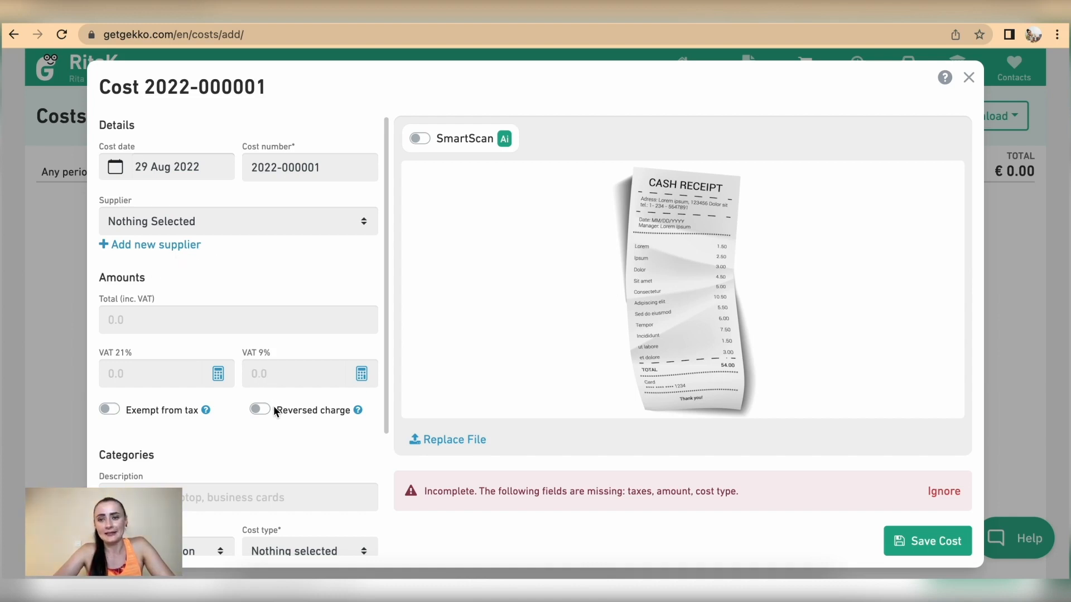
pyautogui.scroll(-1, 274, 411)
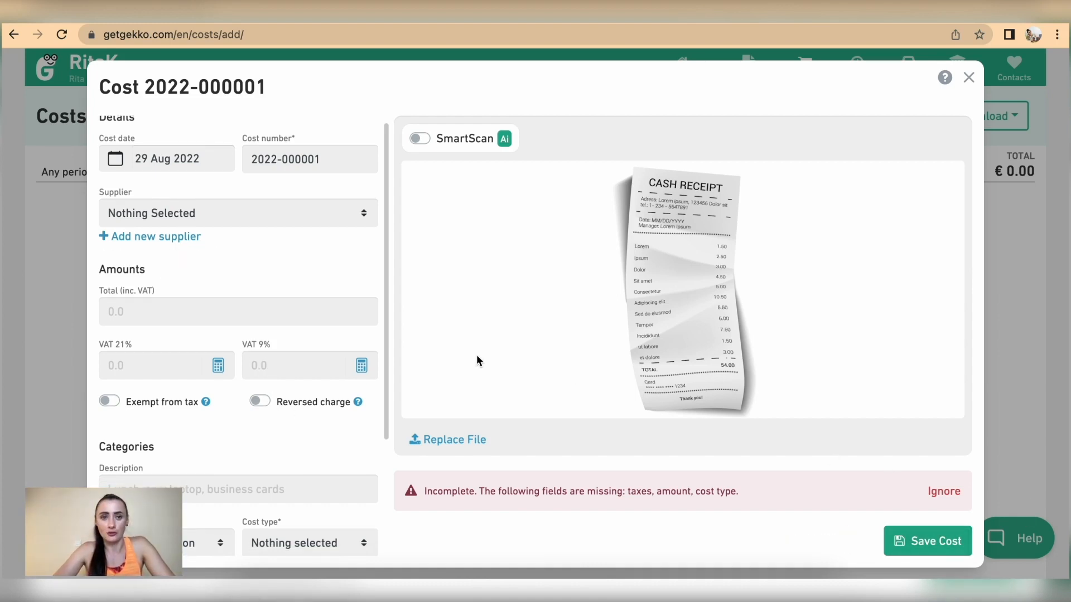
pyautogui.scroll(1, 236, 267)
pyautogui.click(212, 169)
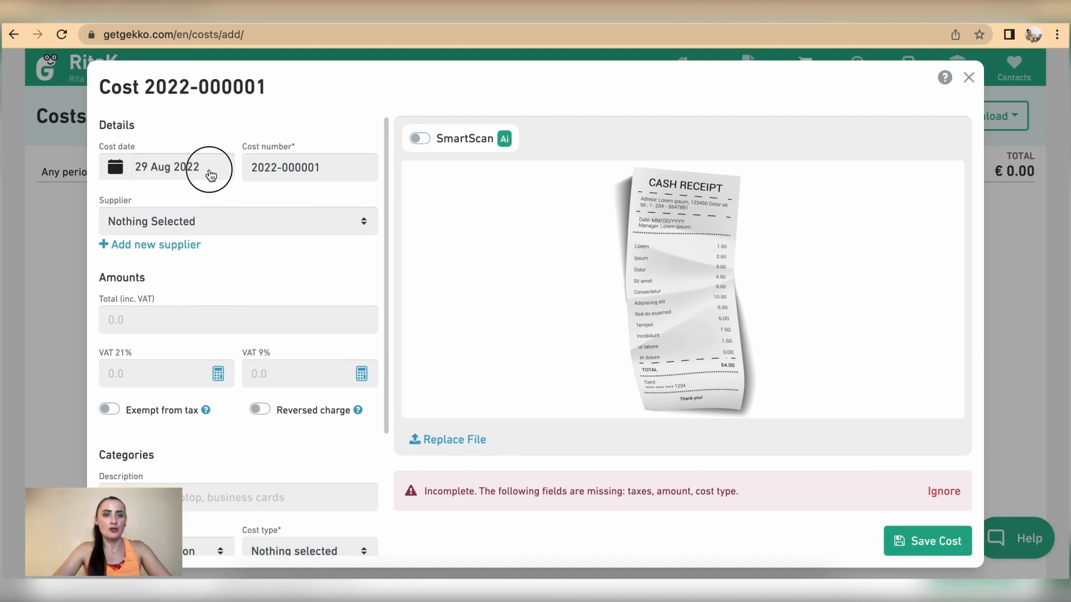
pyautogui.click(211, 320)
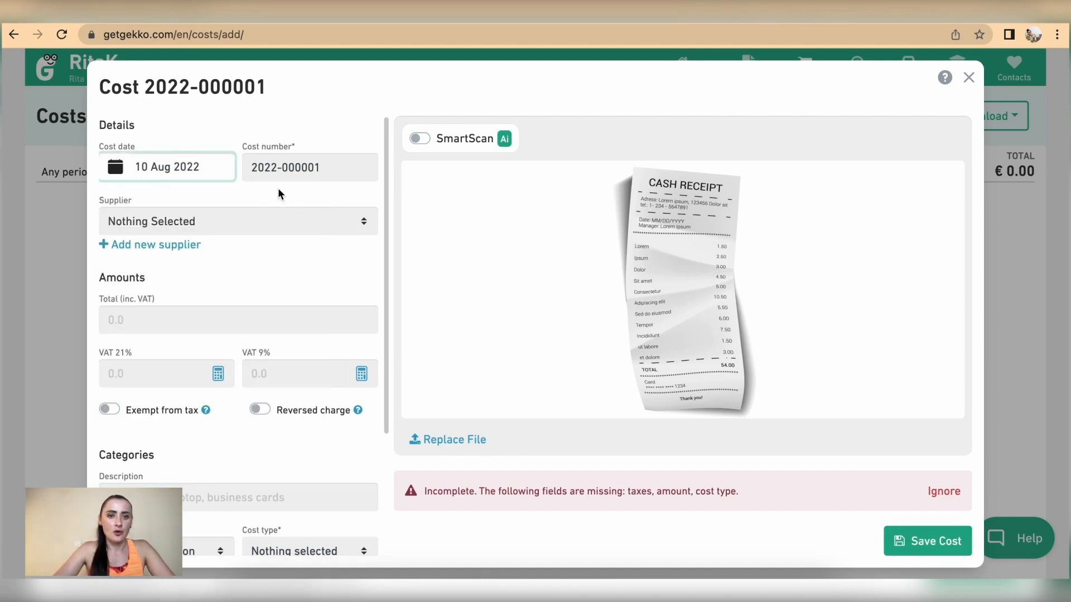
pyautogui.click(327, 169)
pyautogui.moveTo(327, 169); pyautogui.dragTo(284, 172)
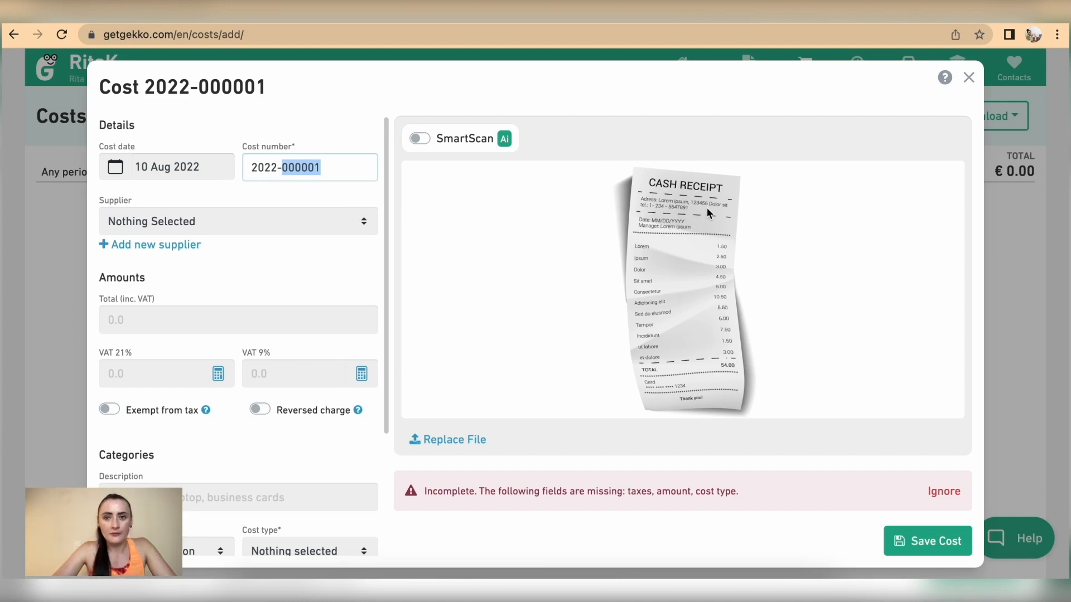
pyautogui.write('123456')
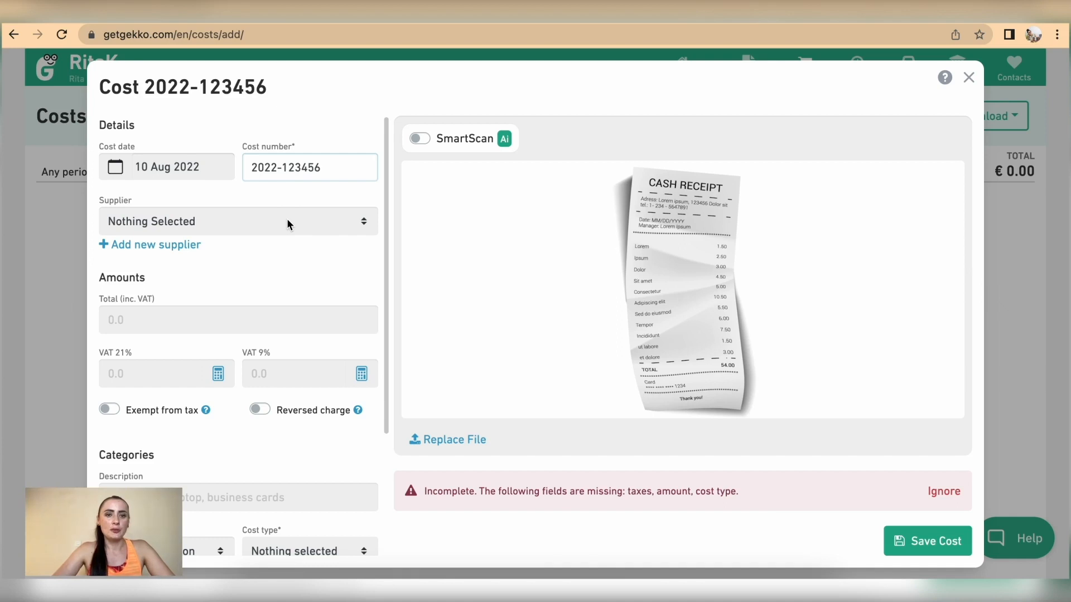
# Create a new supplier named Book Ltd and assign it to the cost
pyautogui.click(288, 222)
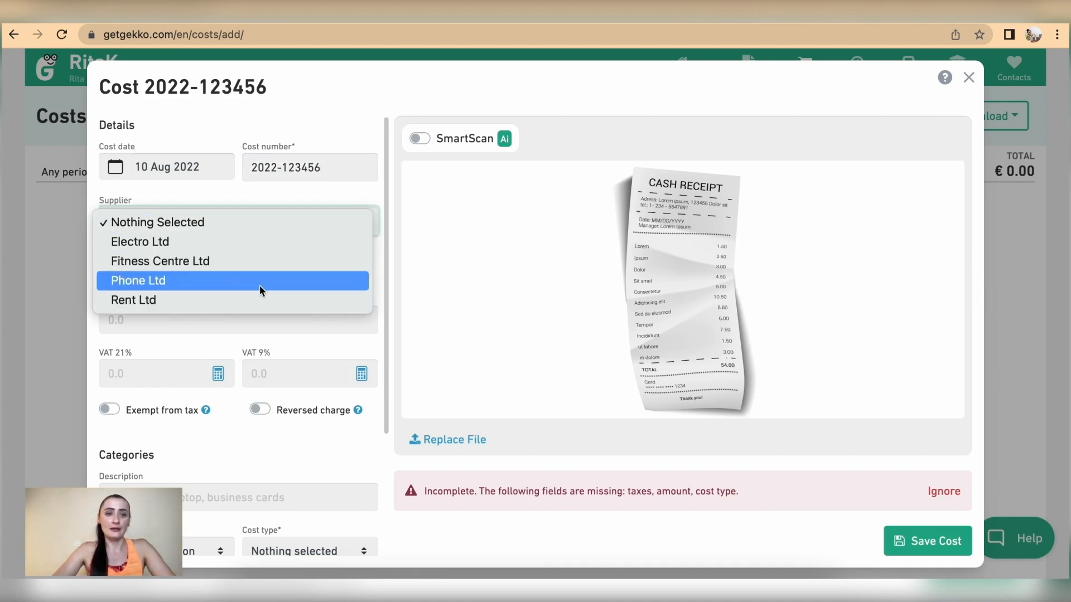
pyautogui.click(383, 283)
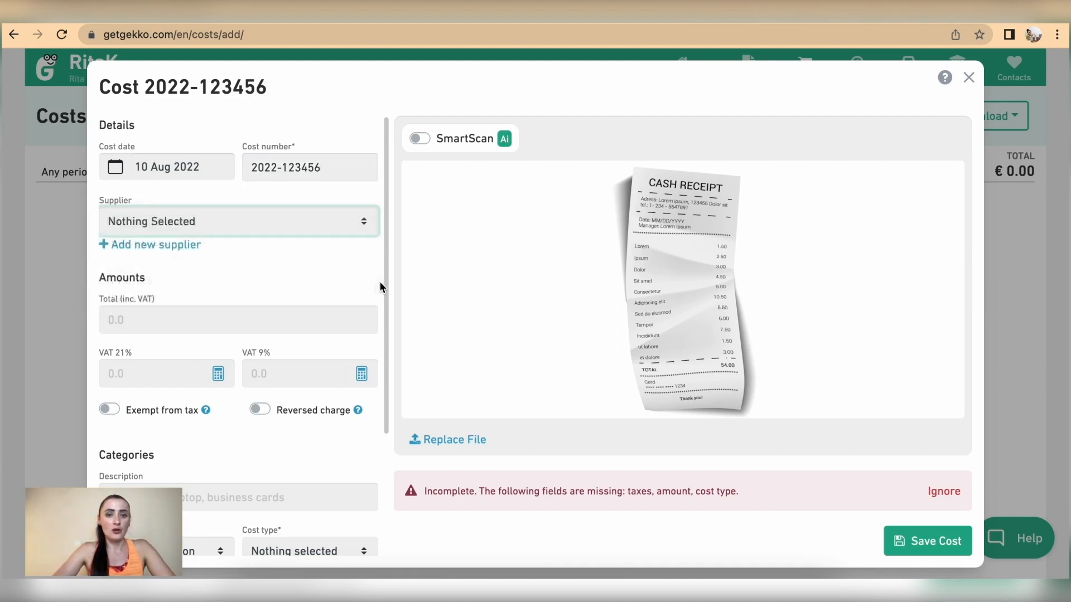
pyautogui.click(132, 248)
pyautogui.click(156, 252)
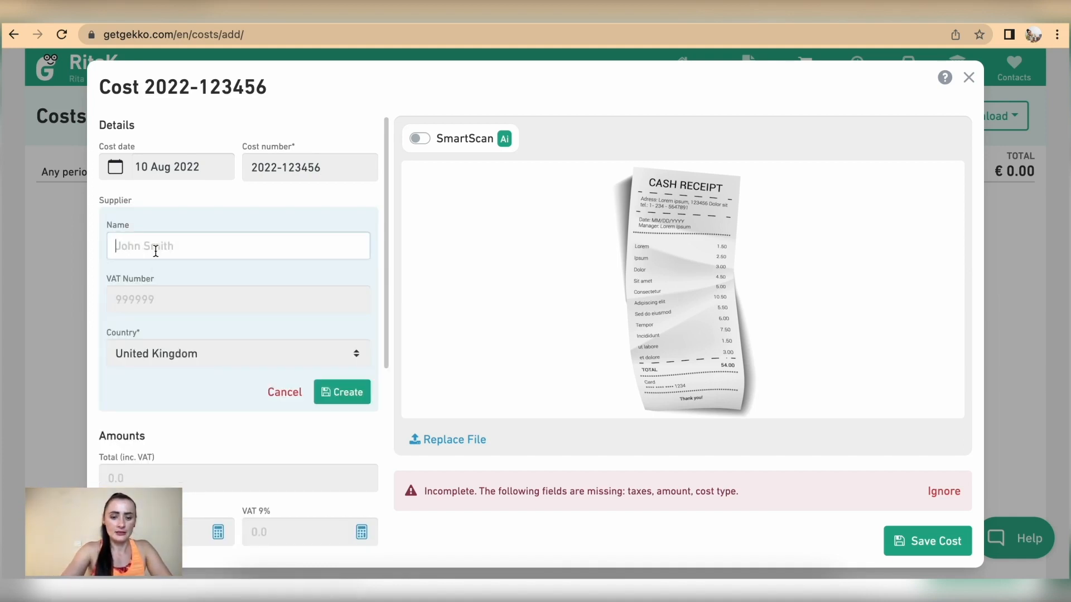
pyautogui.write('Book Ltd')
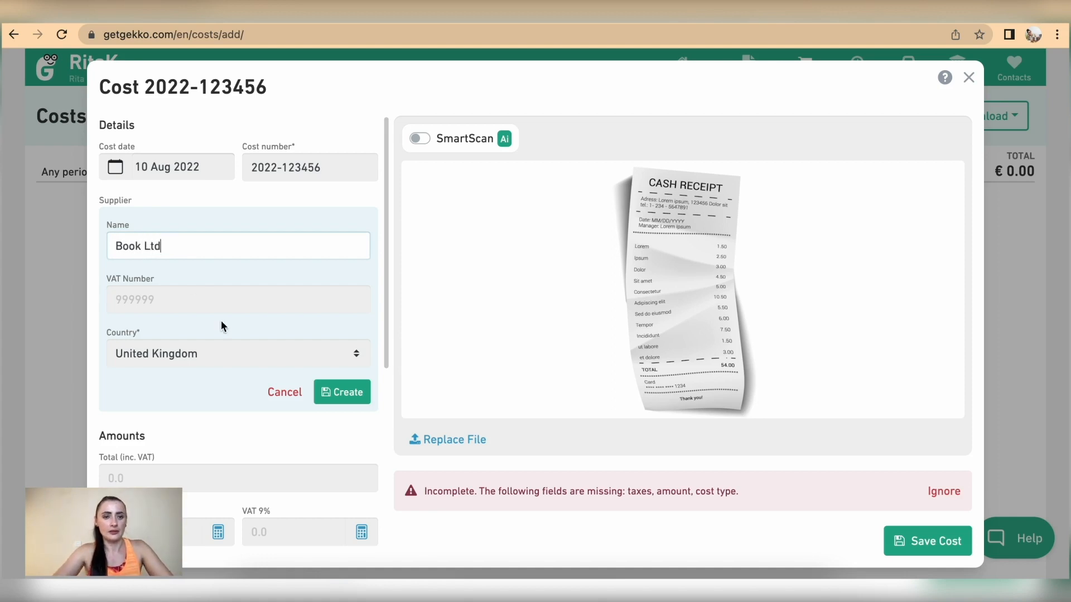
pyautogui.click(335, 392)
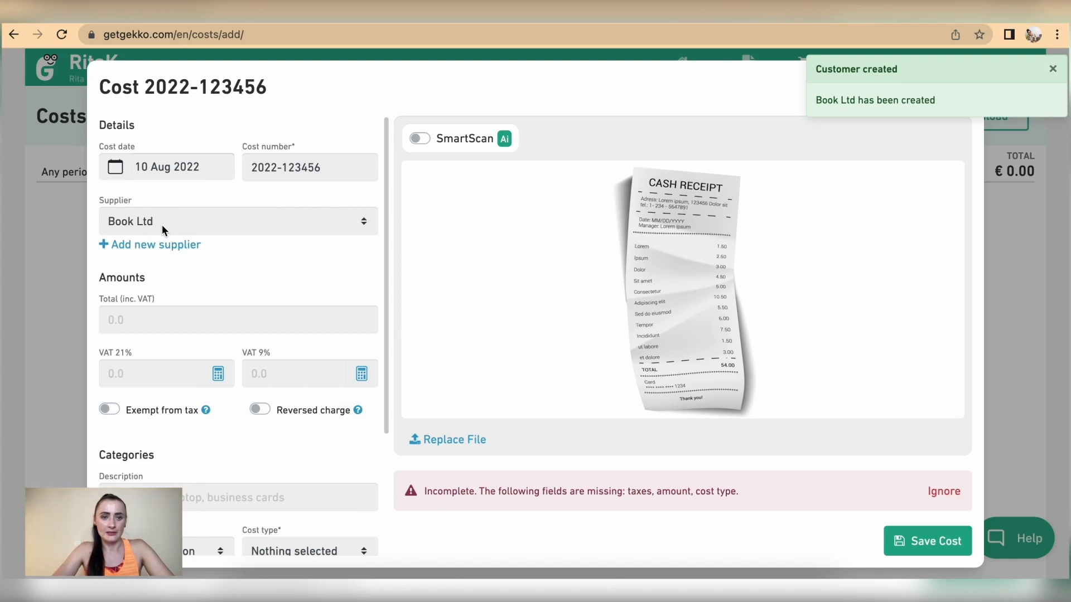
pyautogui.scroll(-1, 202, 283)
pyautogui.click(175, 304)
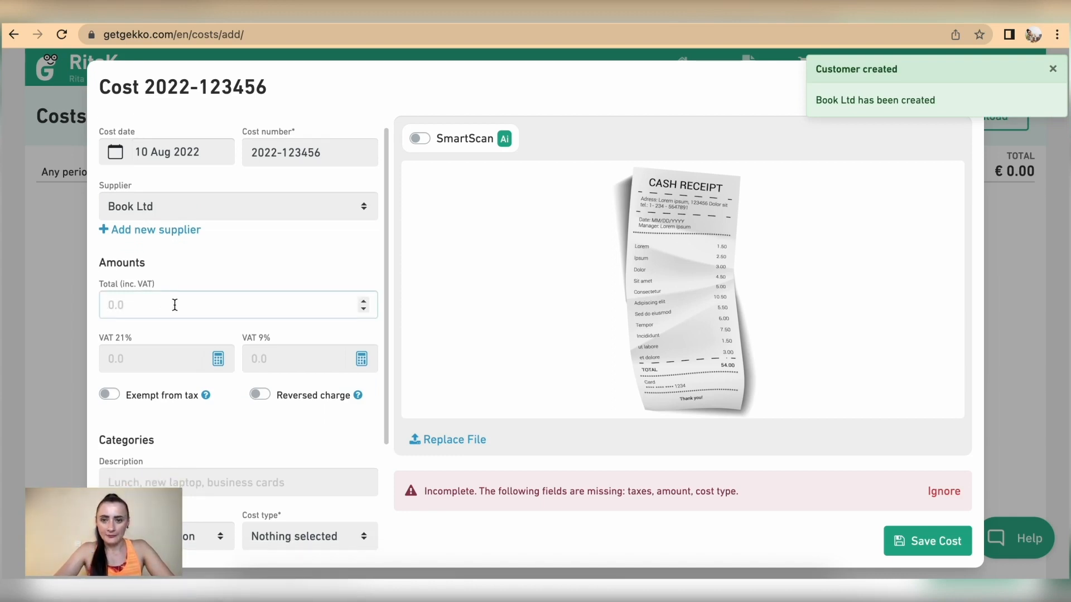
# Enter a total of 54 with 0 for both VAT amounts, and mark the cost exempt from tax
pyautogui.write('54')
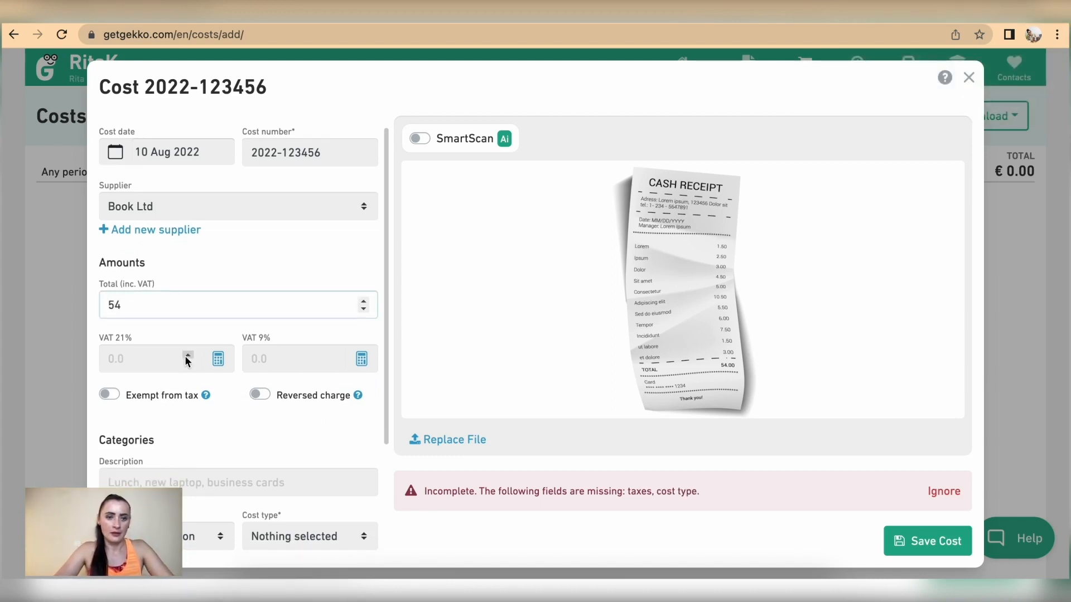
pyautogui.click(115, 395)
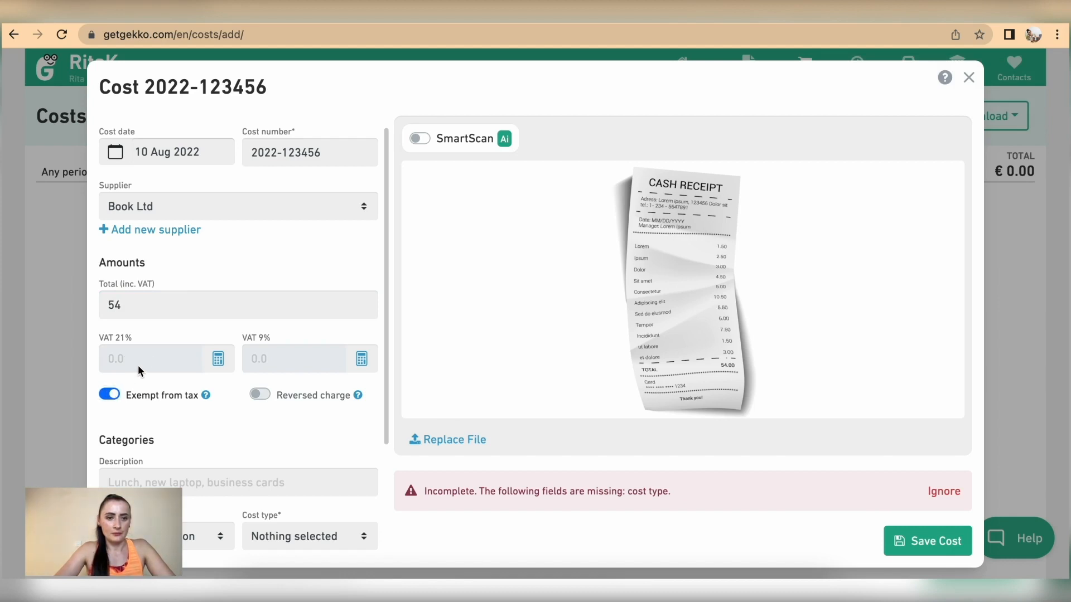
pyautogui.click(111, 396)
pyautogui.click(118, 368)
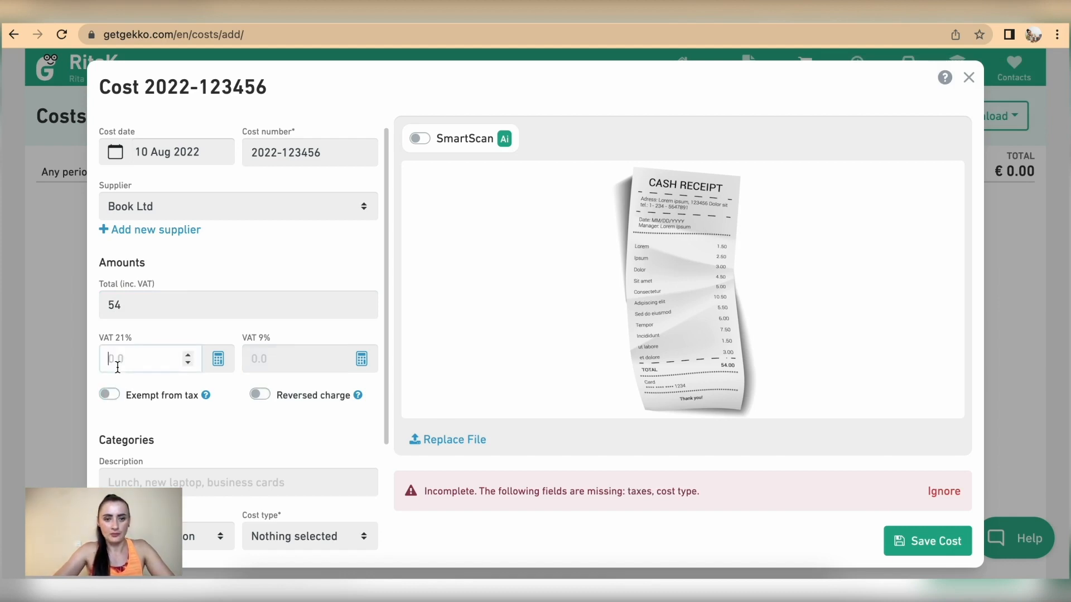
pyautogui.write('0')
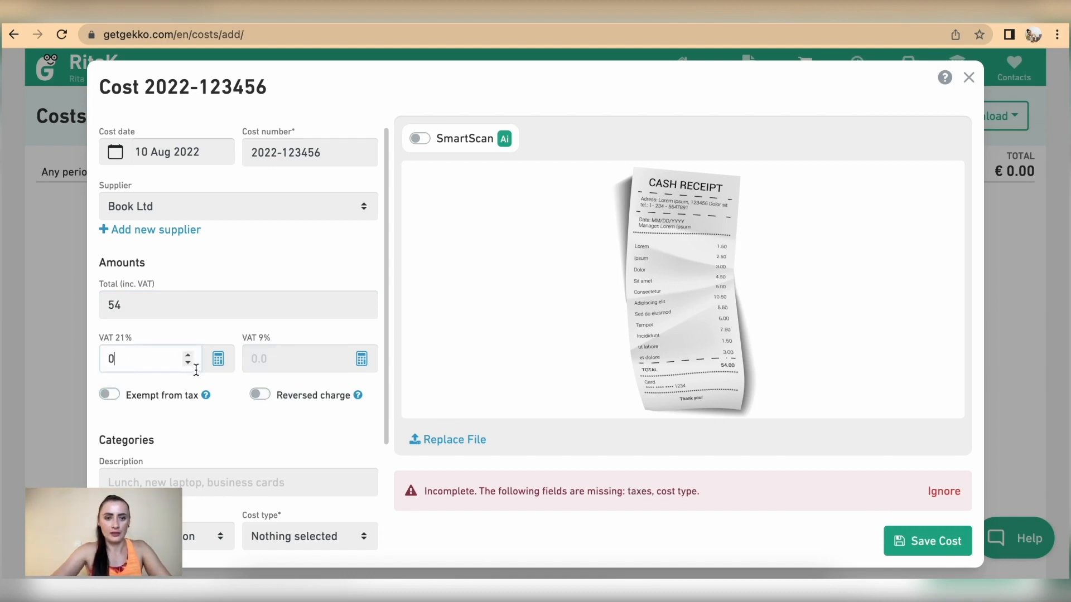
pyautogui.click(279, 353)
pyautogui.write('0')
pyautogui.click(115, 394)
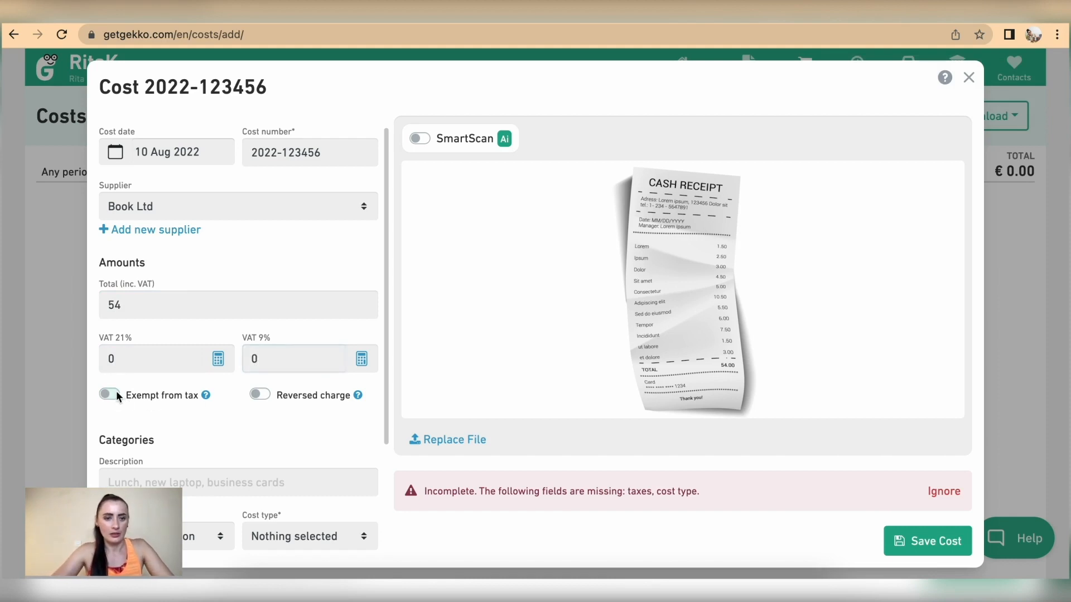
pyautogui.scroll(-3, 221, 421)
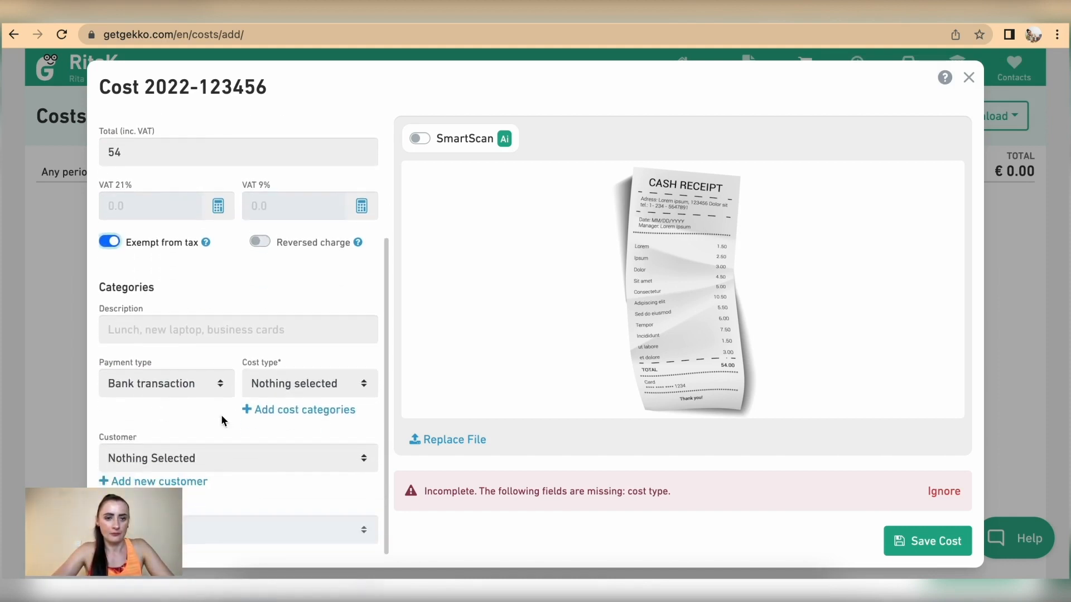
# Enter 'Stationery' as the cost description
pyautogui.click(143, 329)
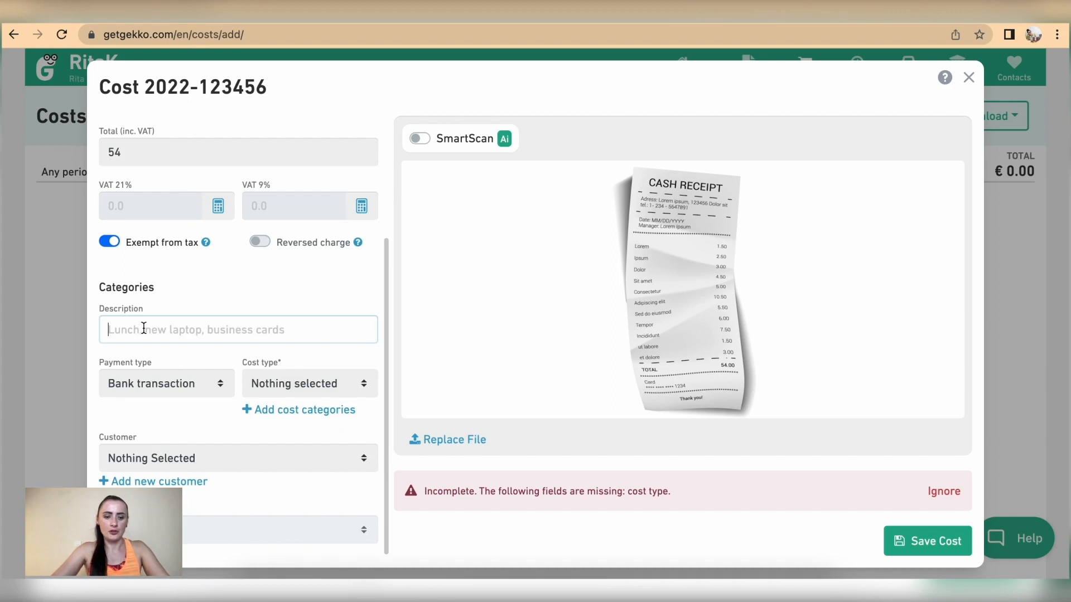
pyautogui.write('Statio')
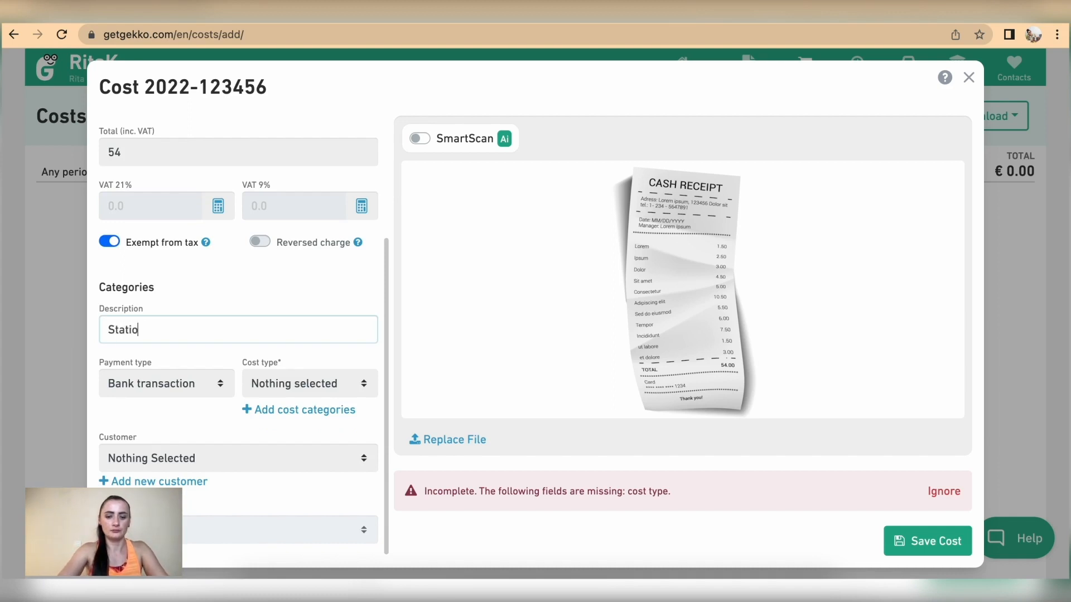
pyautogui.write('nery')
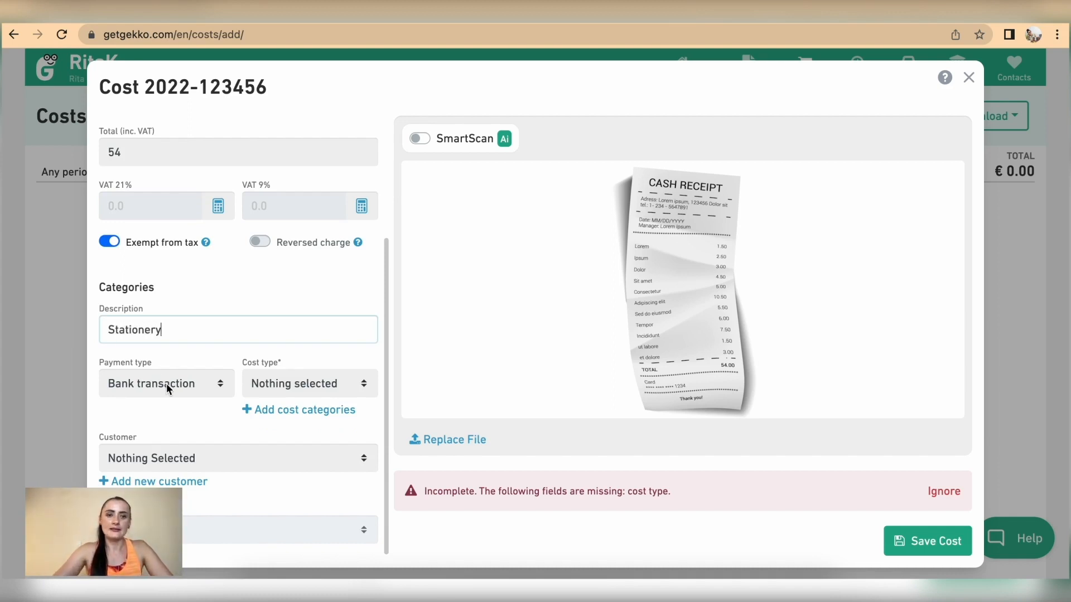
pyautogui.click(166, 383)
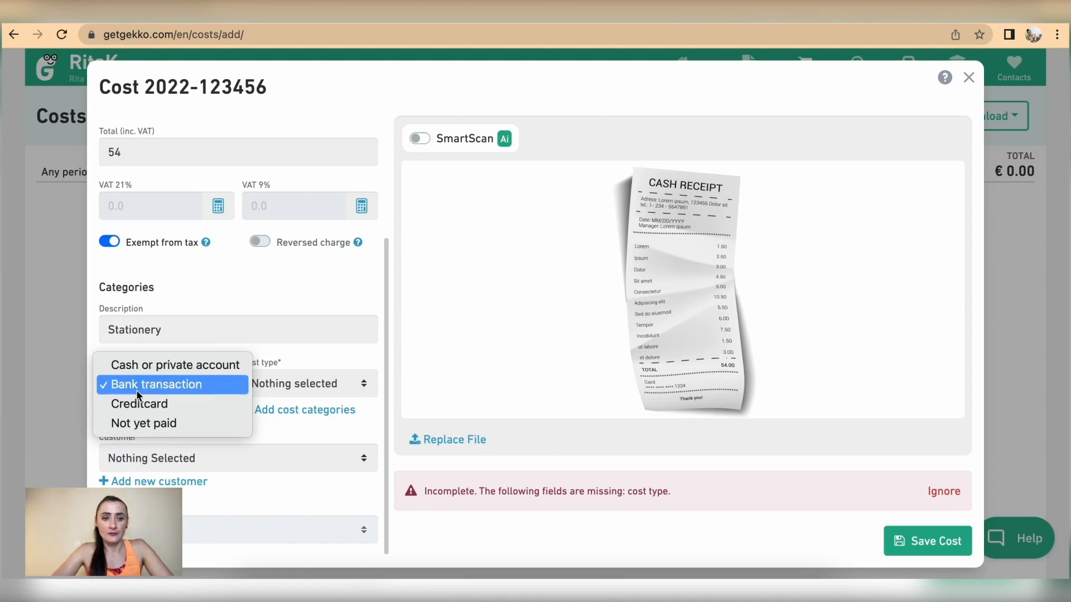
# Set payment type to Cash or private account and cost type to Office and administrative costs
pyautogui.click(119, 367)
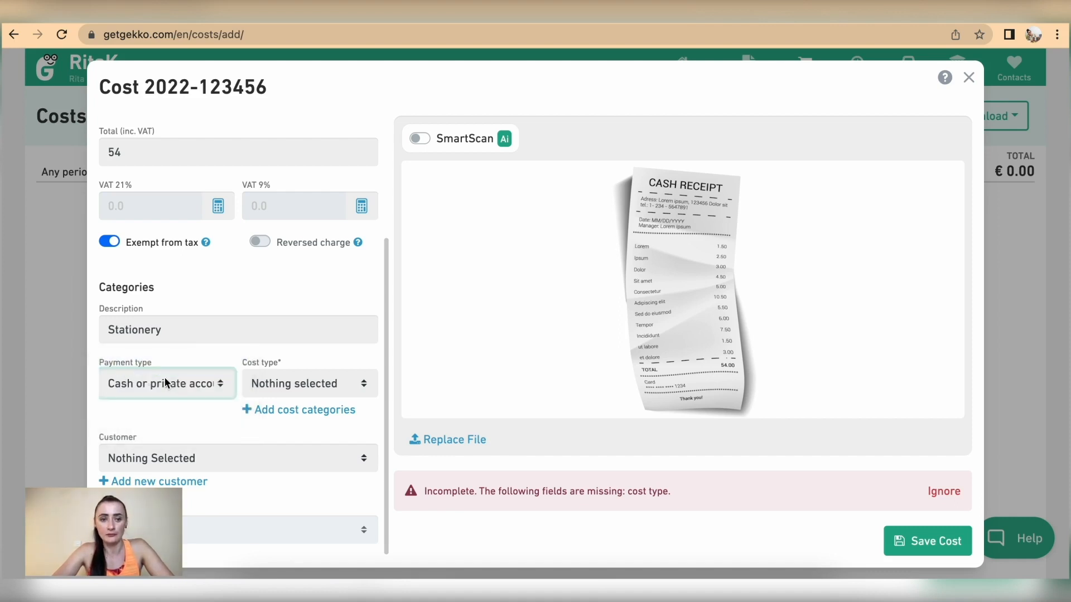
pyautogui.click(283, 387)
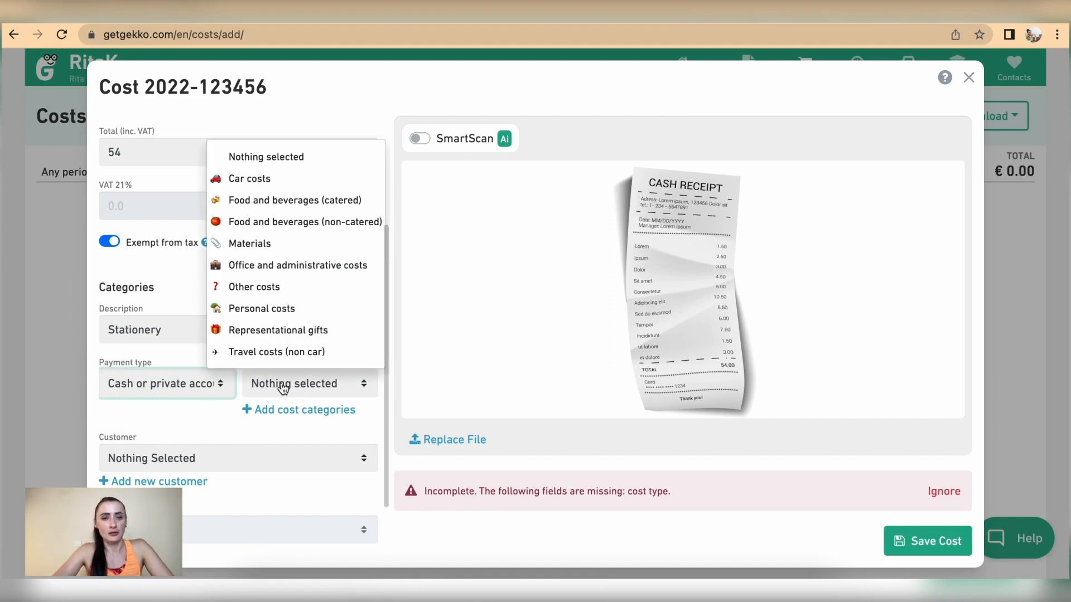
pyautogui.click(274, 269)
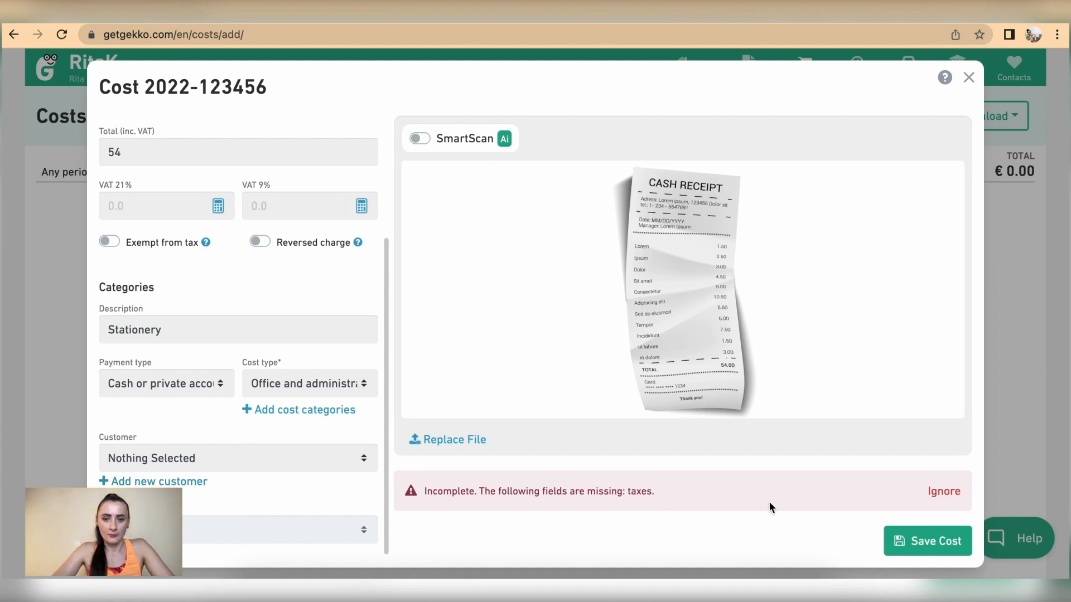
# Mark the Stationery cost exempt from tax, save it, then reopen it from the Costs list
pyautogui.click(109, 242)
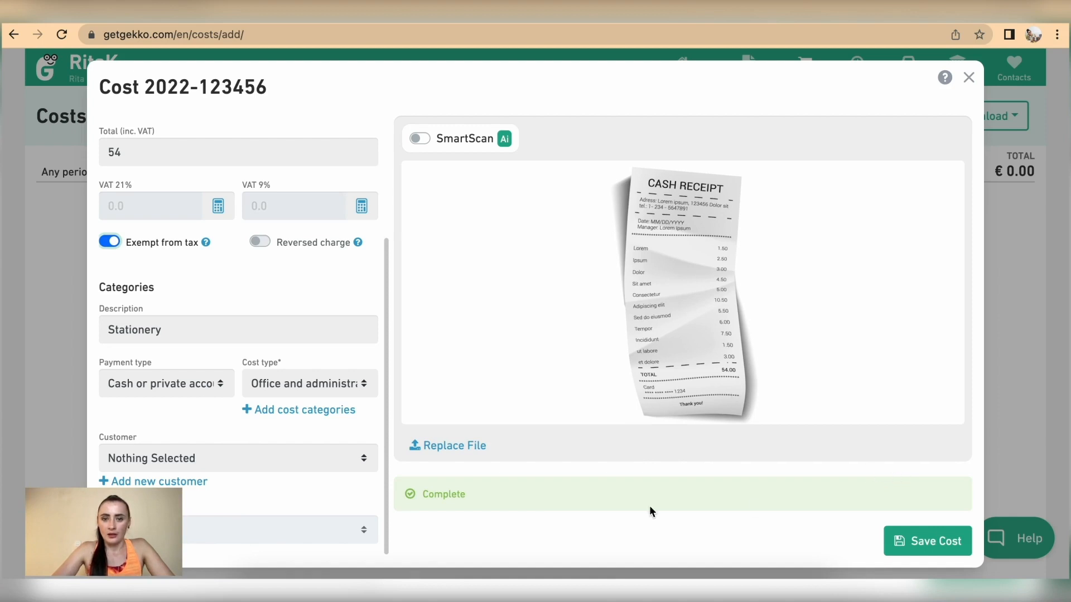
pyautogui.click(106, 243)
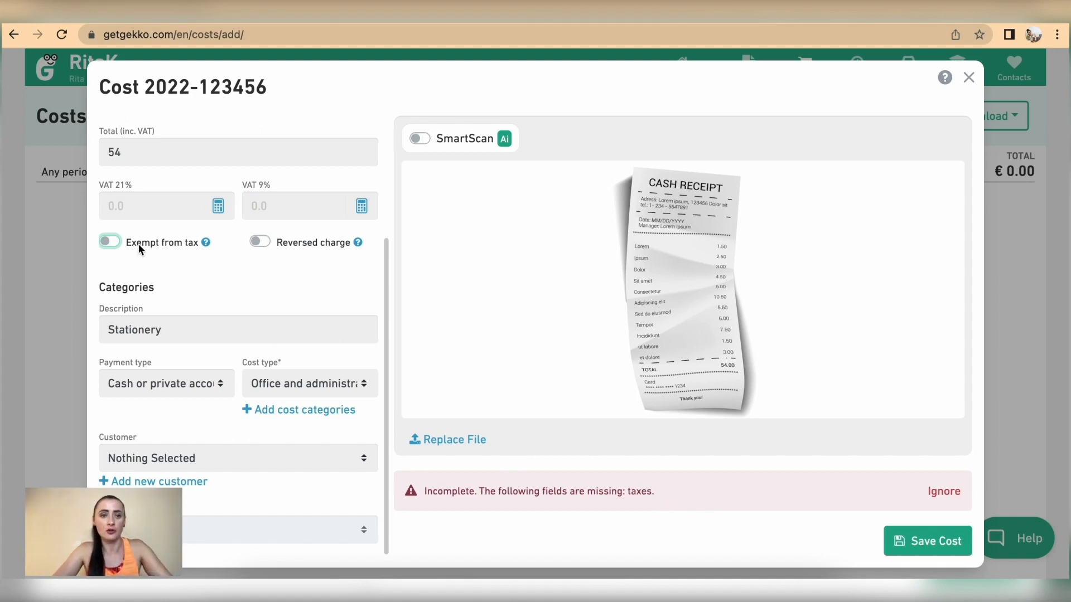
pyautogui.click(116, 239)
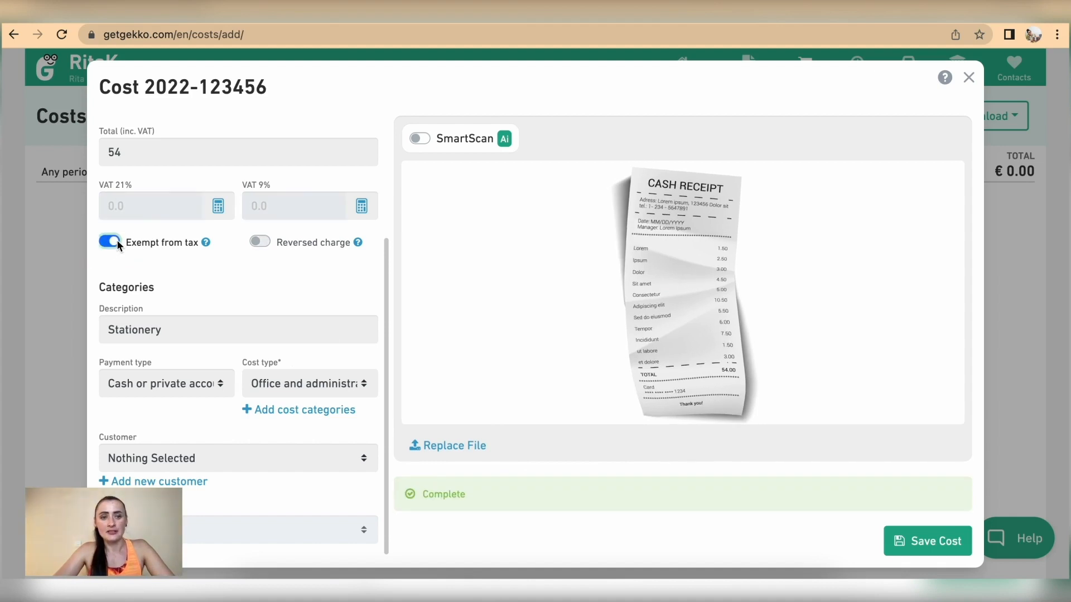
pyautogui.click(936, 541)
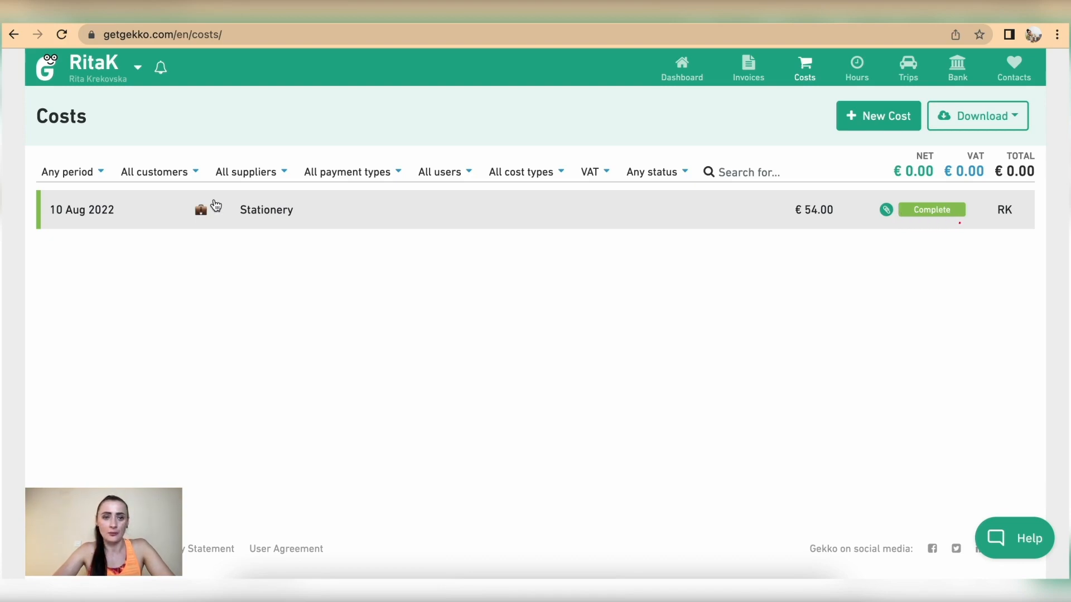
pyautogui.click(263, 208)
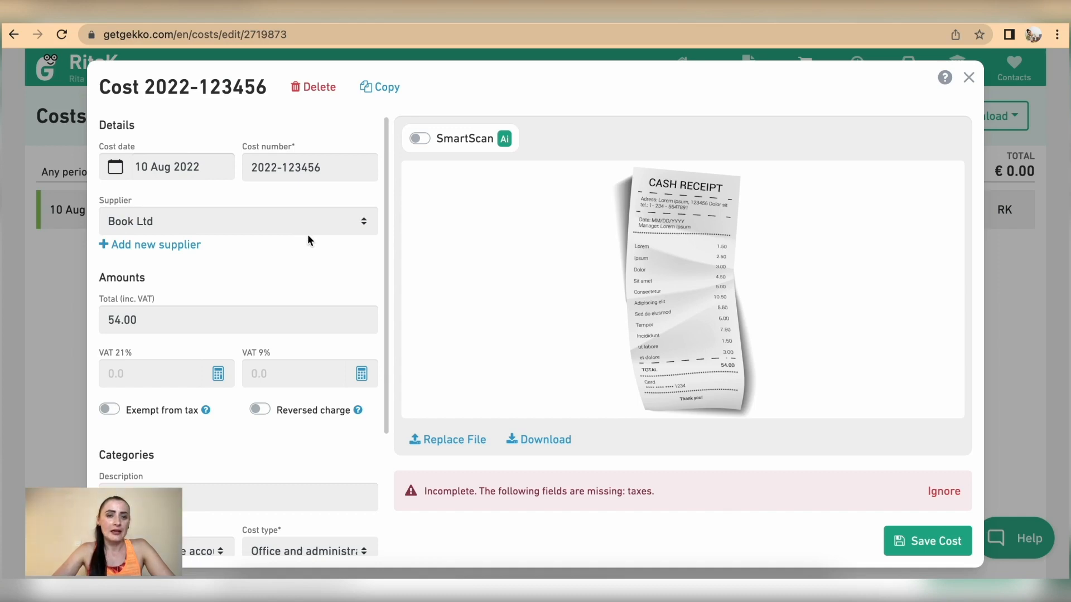
pyautogui.click(386, 89)
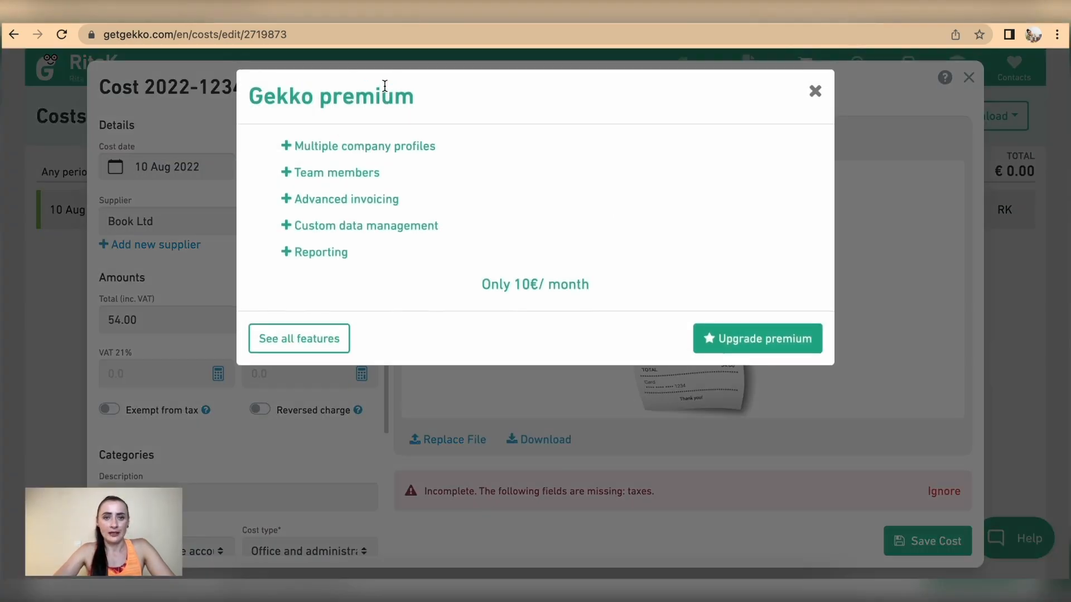
pyautogui.click(815, 92)
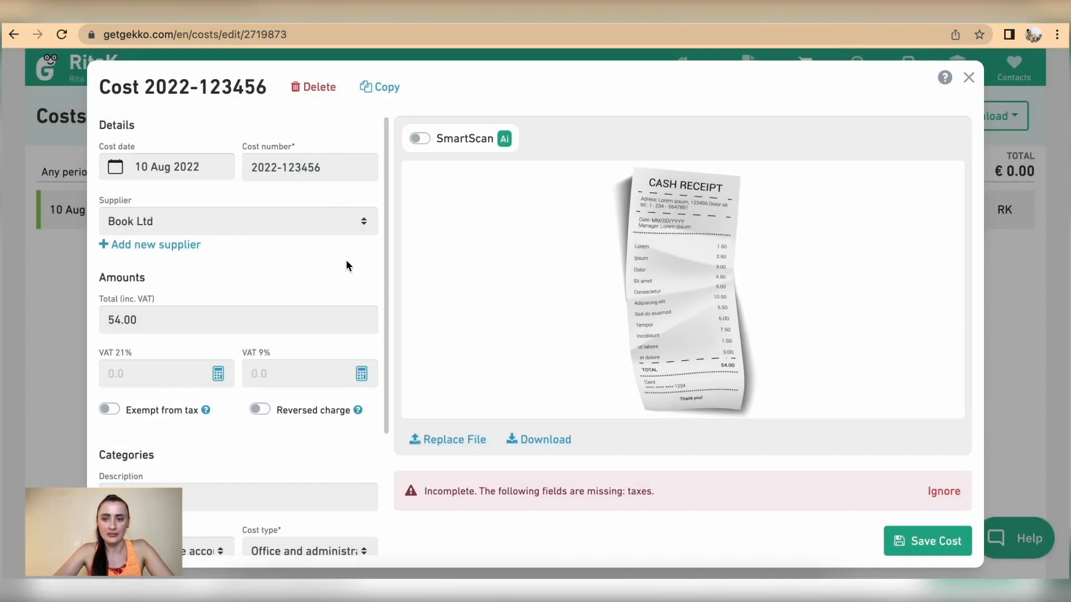
pyautogui.scroll(-3, 325, 361)
pyautogui.scroll(-1, 324, 360)
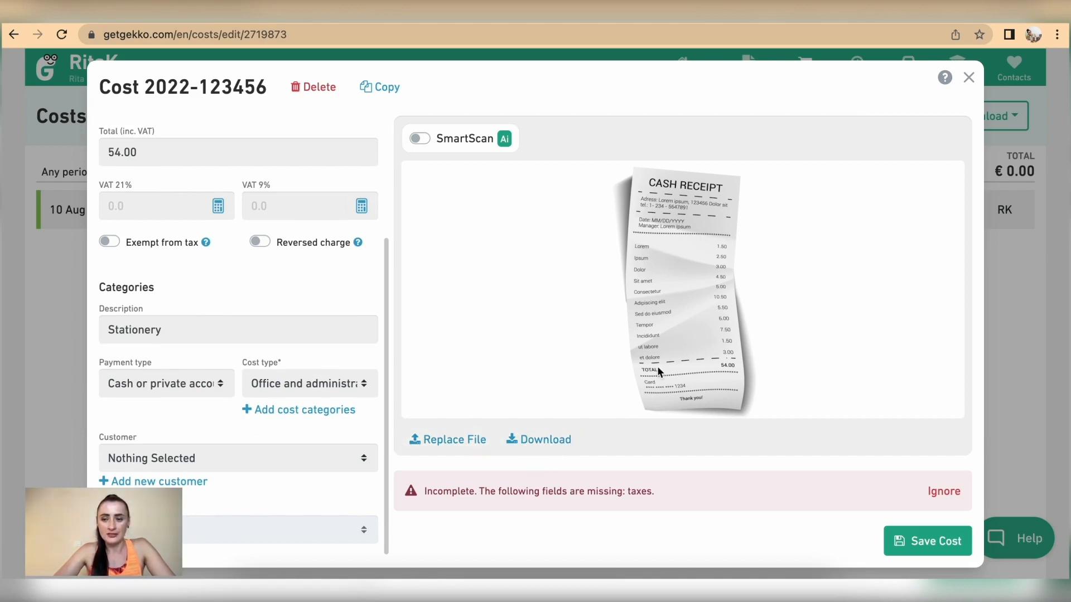
pyautogui.click(968, 78)
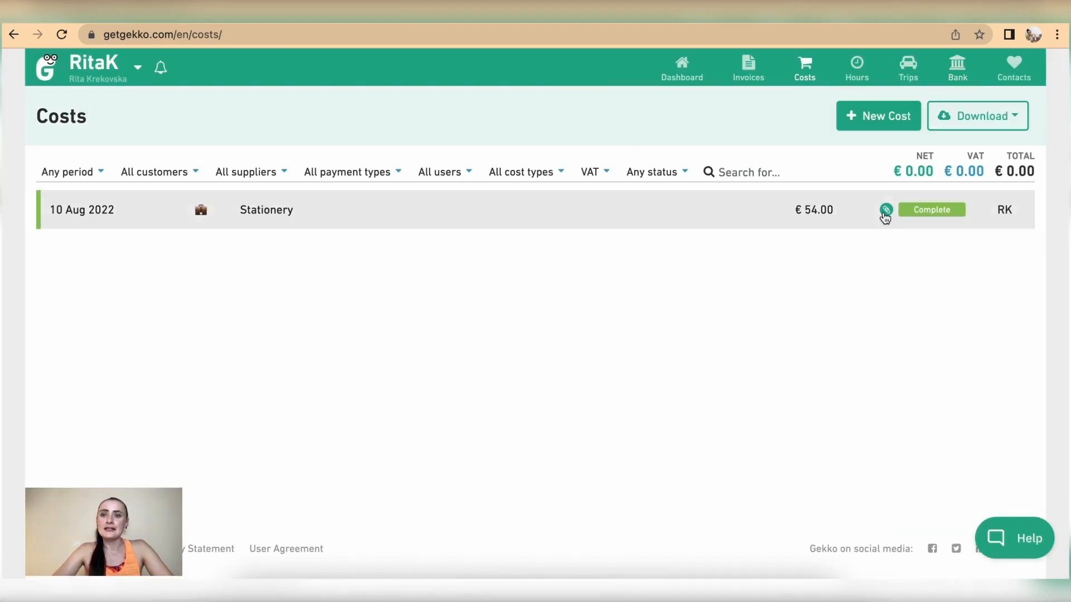
pyautogui.click(878, 118)
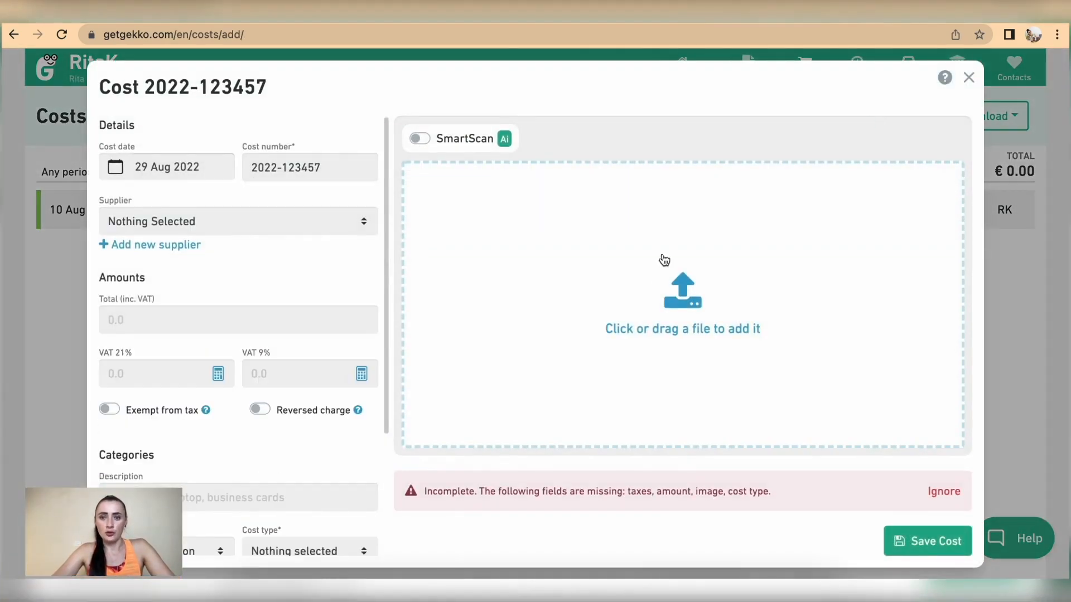
# Attach the Fitness Centre Ltd invoice file to the new cost
pyautogui.click(685, 299)
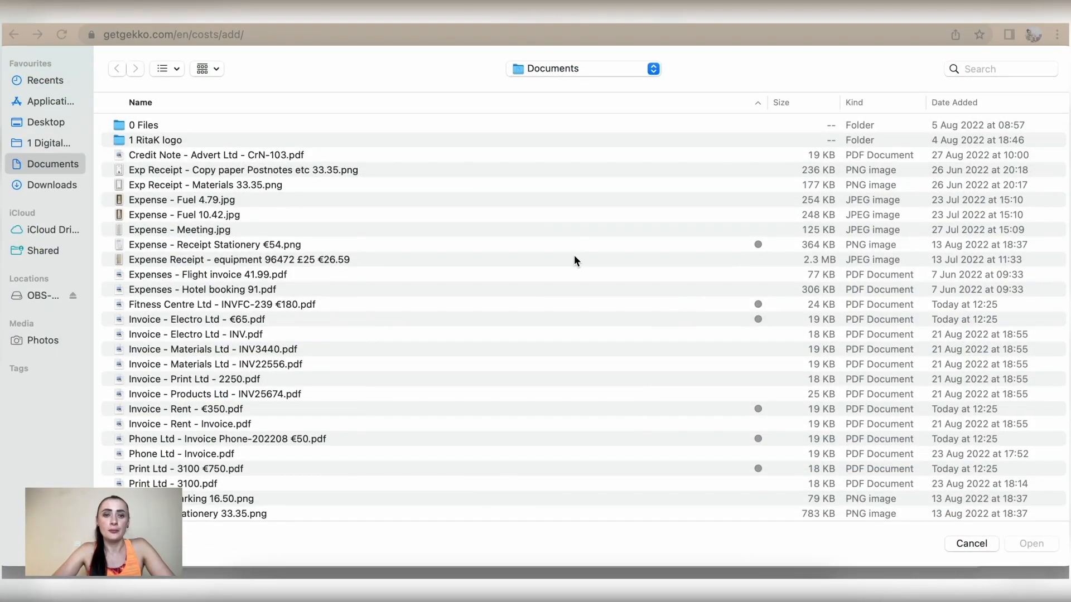
pyautogui.click(295, 307)
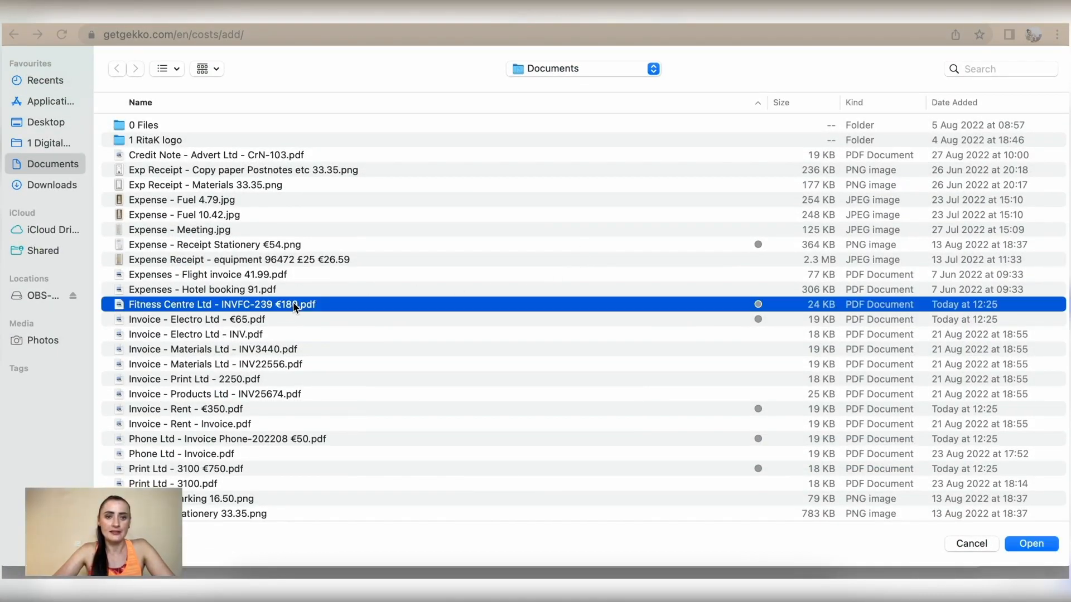
pyautogui.click(1040, 544)
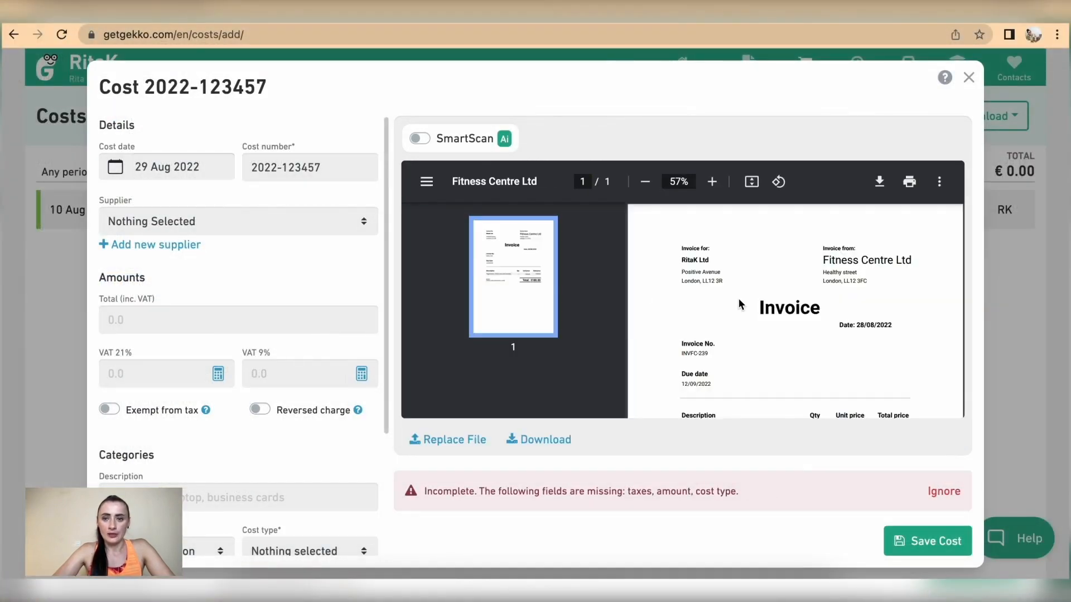
# Date the cost 28 Aug 2022, number it 2022-INVFC-239, and choose supplier Fitness Centre Ltd
pyautogui.scroll(-2, 738, 298)
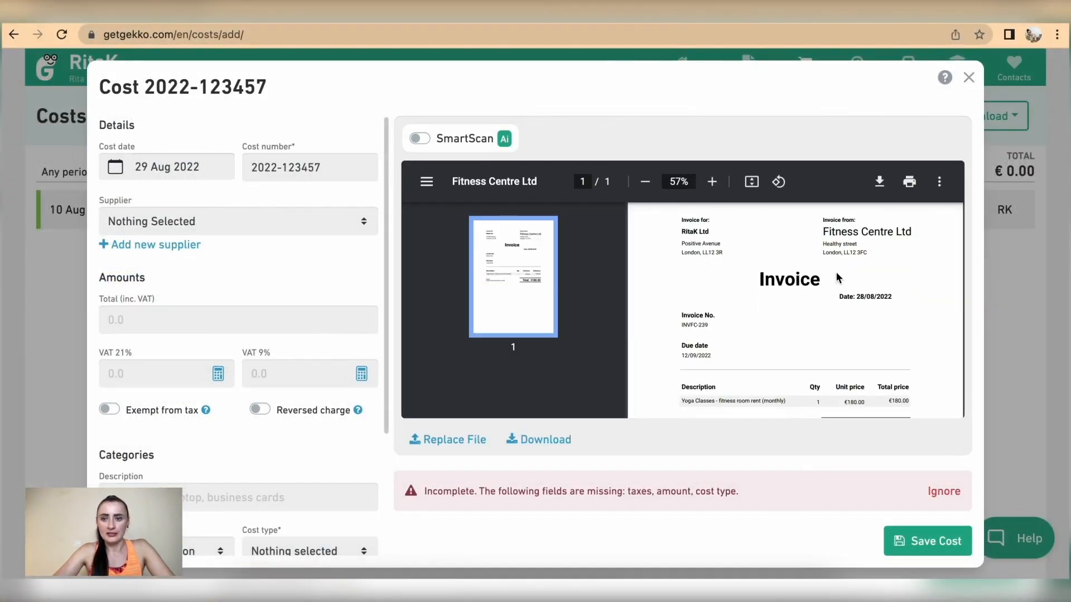
pyautogui.scroll(-3, 703, 321)
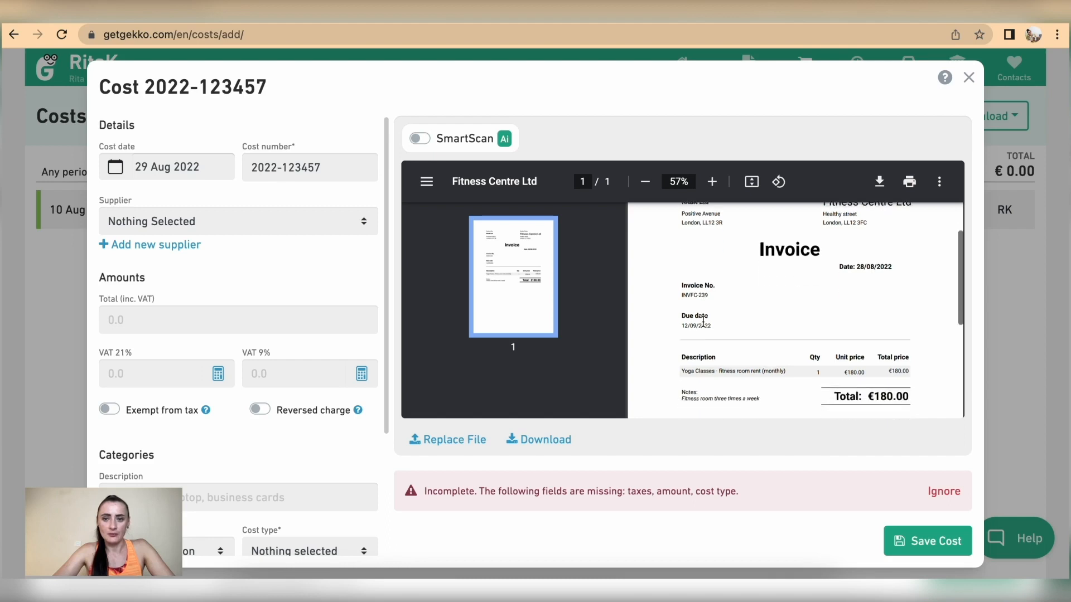
pyautogui.click(172, 170)
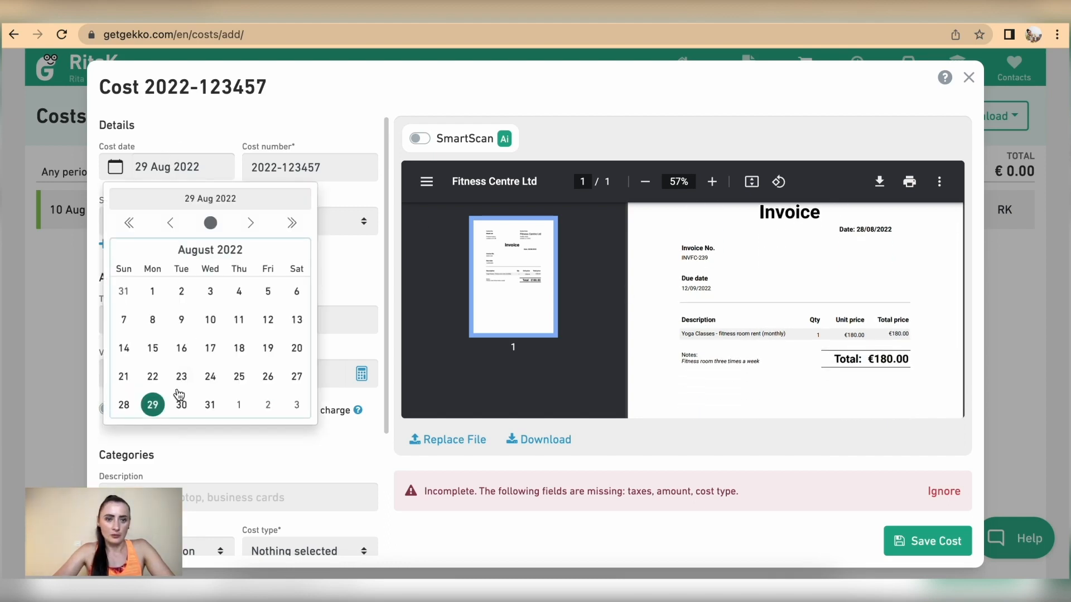
pyautogui.click(123, 407)
pyautogui.moveTo(328, 168); pyautogui.dragTo(284, 164)
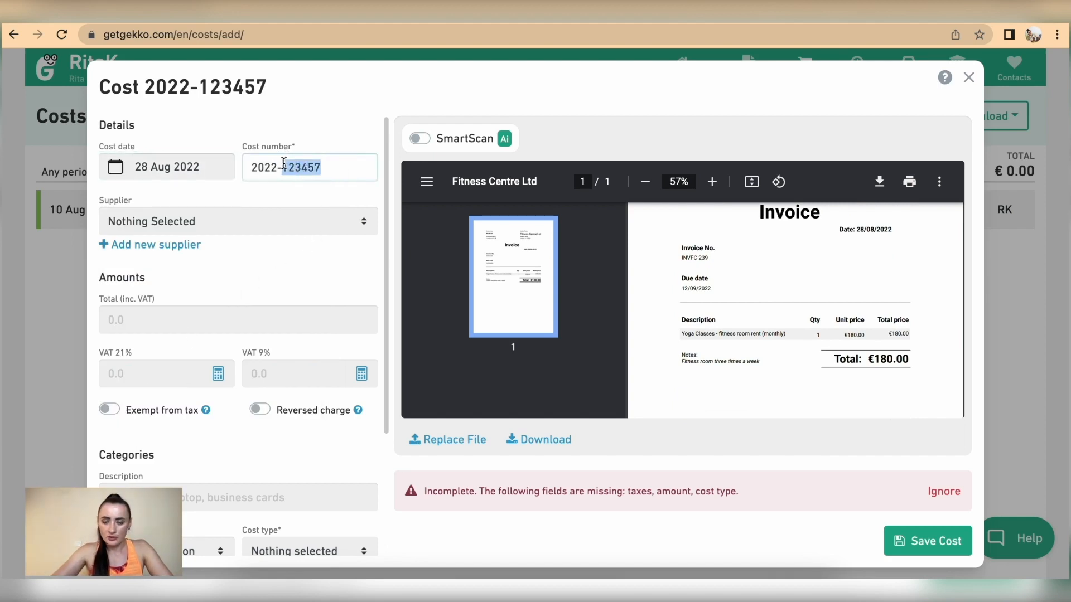
pyautogui.write('IN')
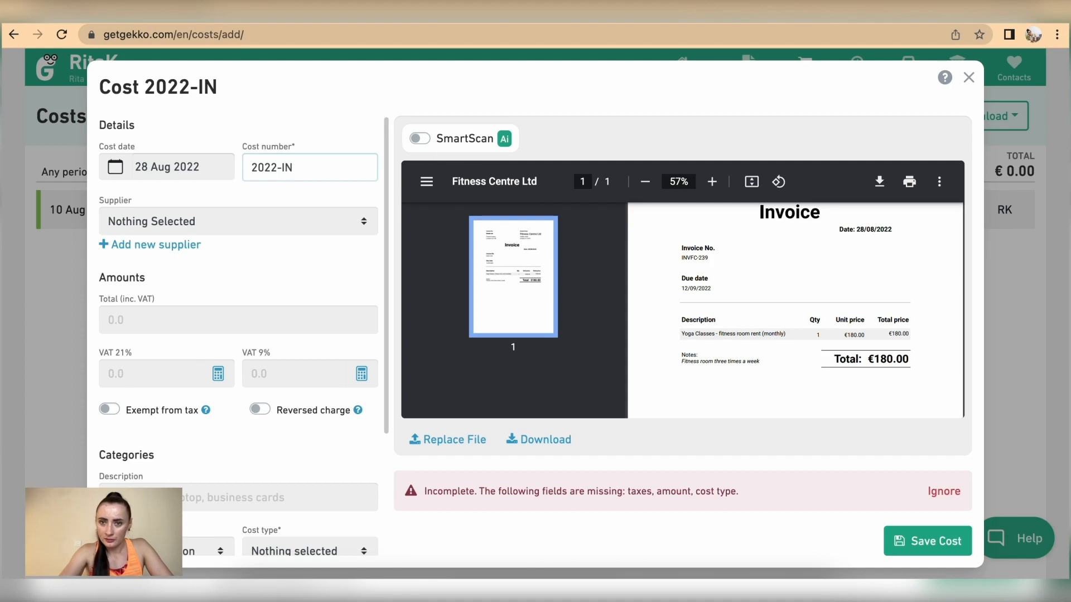
pyautogui.write('VFC')
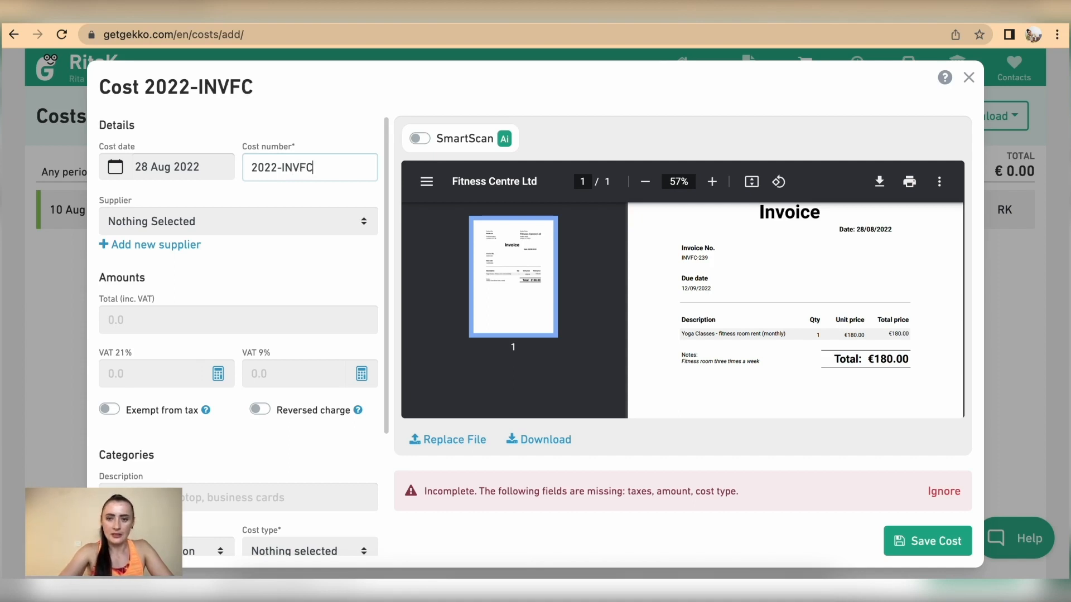
pyautogui.write('-239')
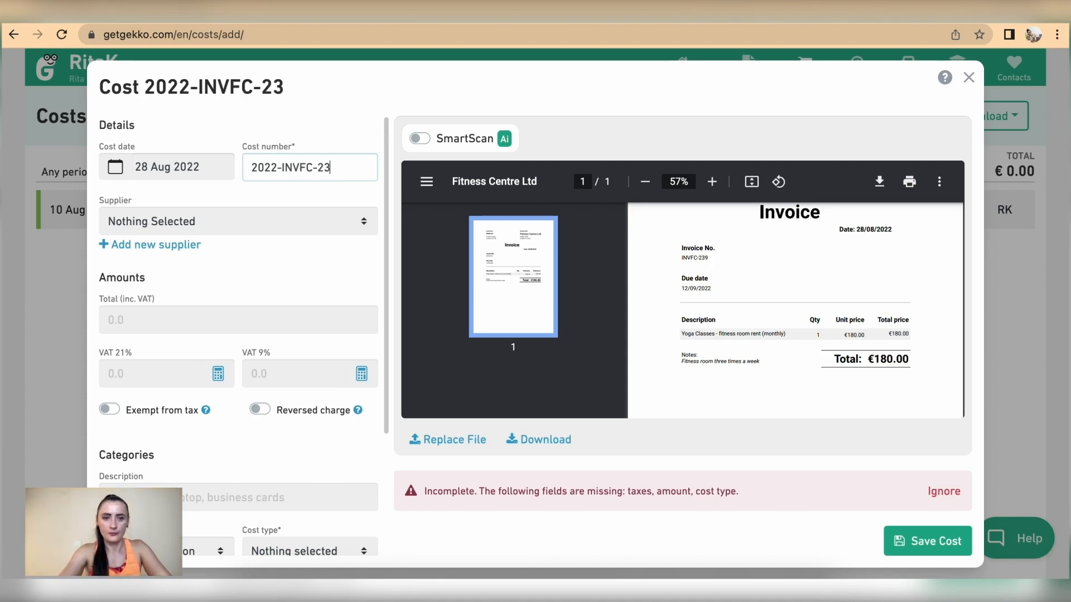
pyautogui.click(232, 217)
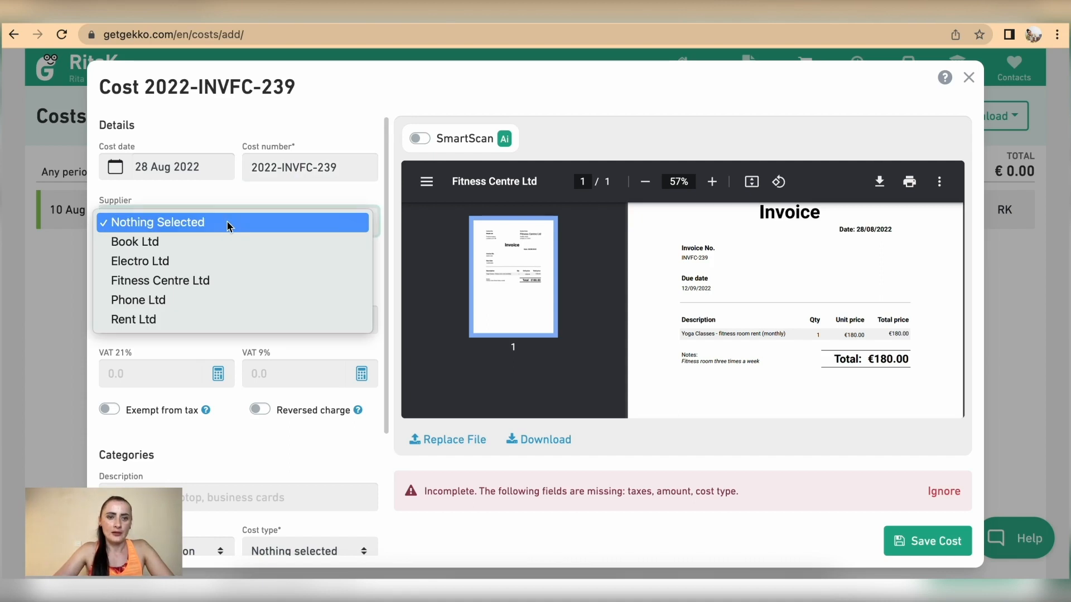
pyautogui.click(219, 279)
# Enter a €180 total with zero VAT, mark it tax-exempt, and describe it as 'Fitness room rent (monthly)'
pyautogui.scroll(-2, 213, 277)
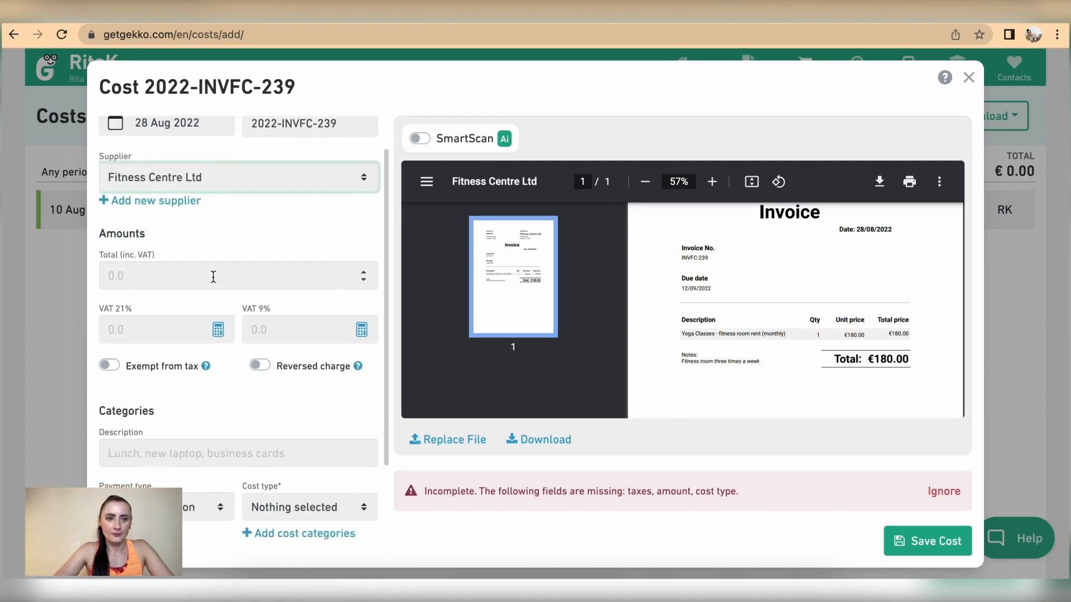
pyautogui.click(174, 235)
pyautogui.write('180')
pyautogui.click(189, 287)
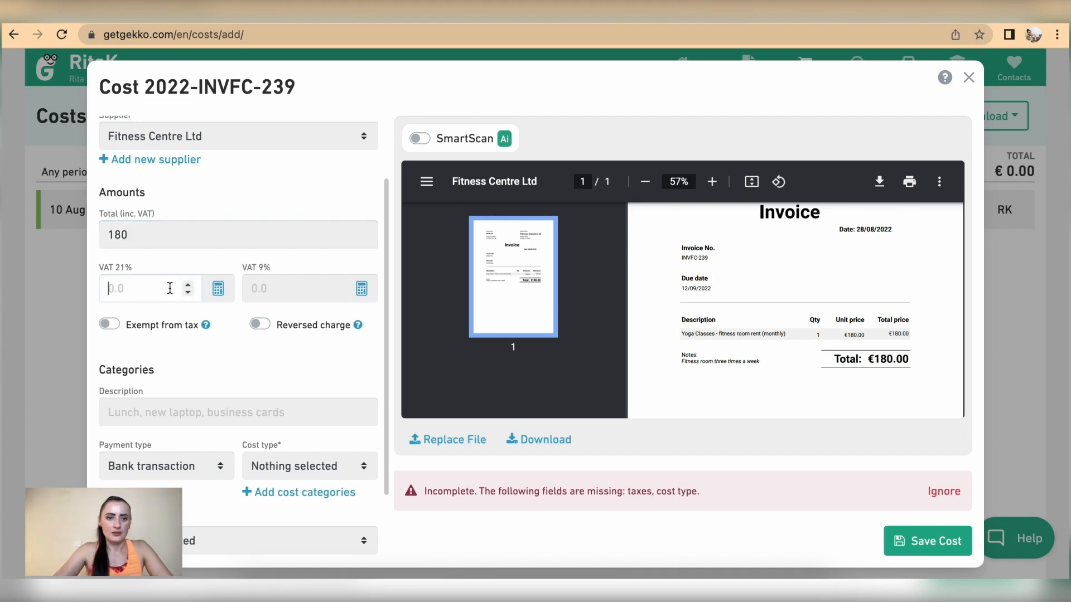
pyautogui.write('0')
pyautogui.click(259, 287)
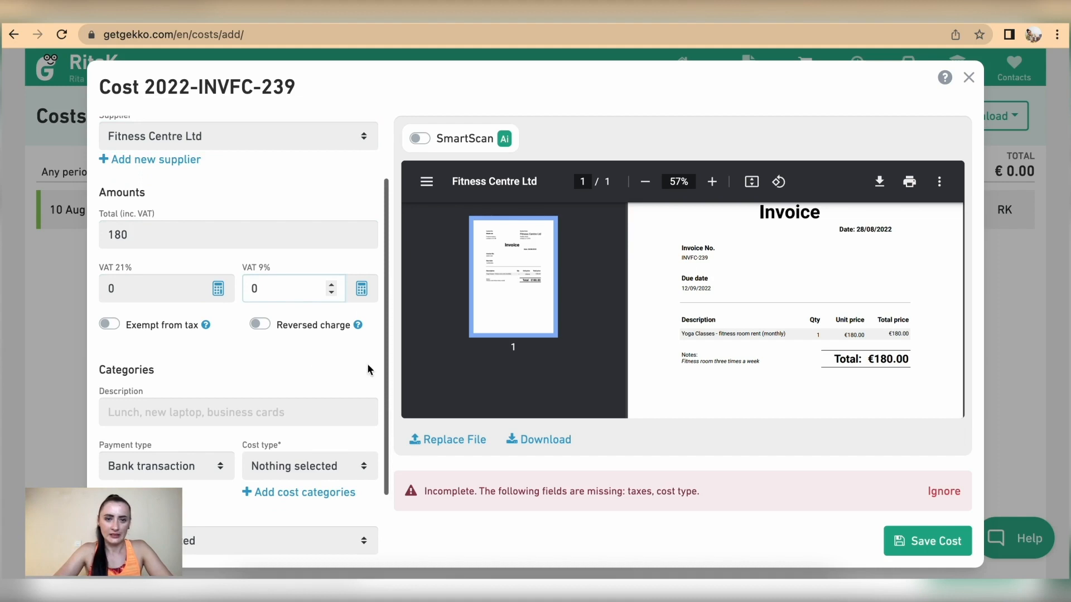
pyautogui.scroll(-2, 130, 344)
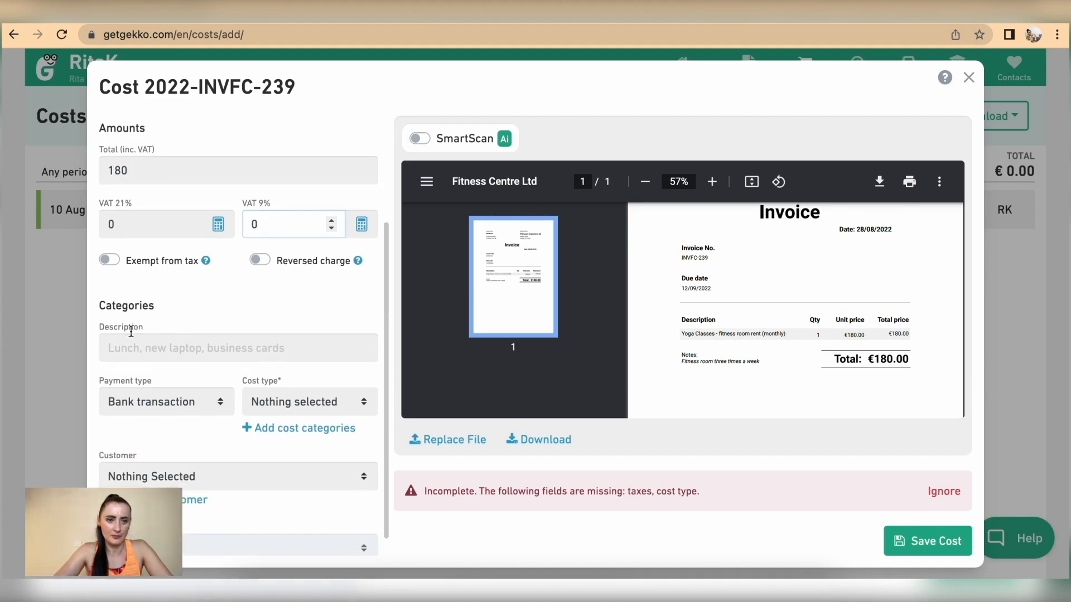
pyautogui.click(111, 254)
pyautogui.click(177, 342)
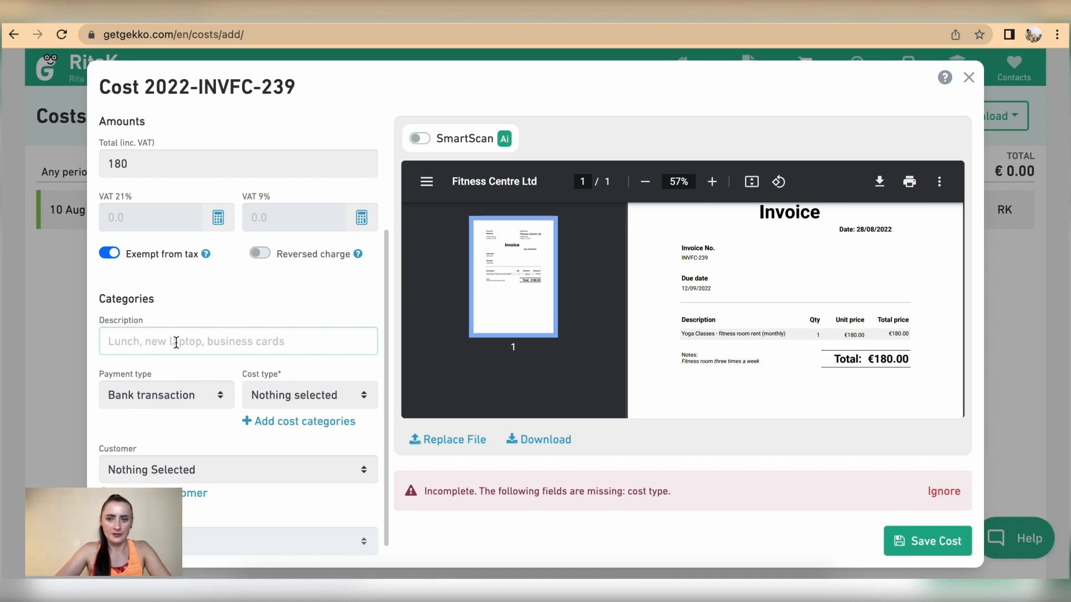
pyautogui.write('Fitness room rent')
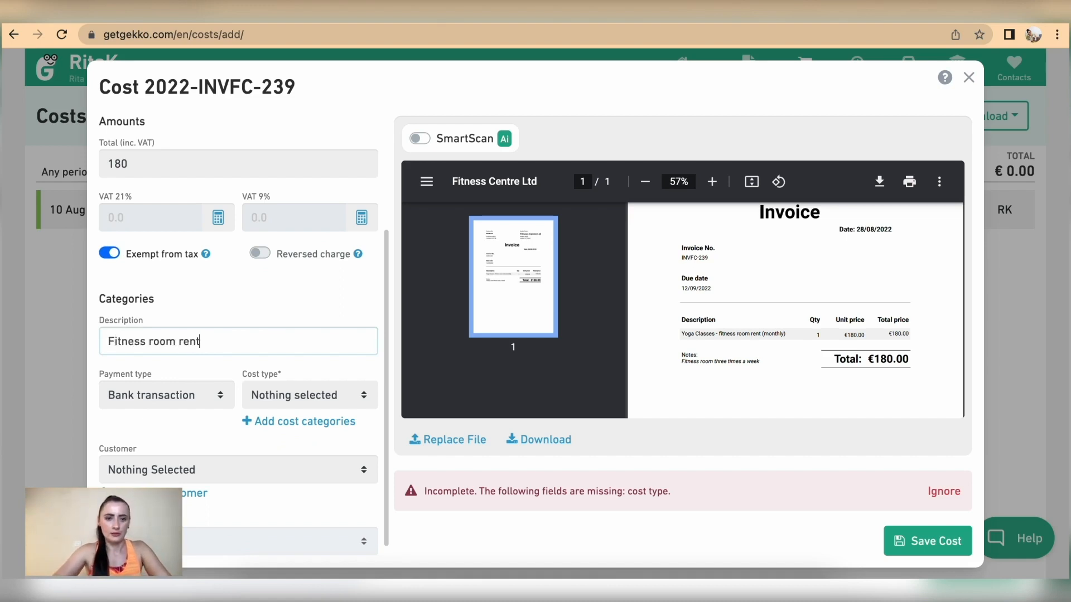
pyautogui.write(' (monthly')
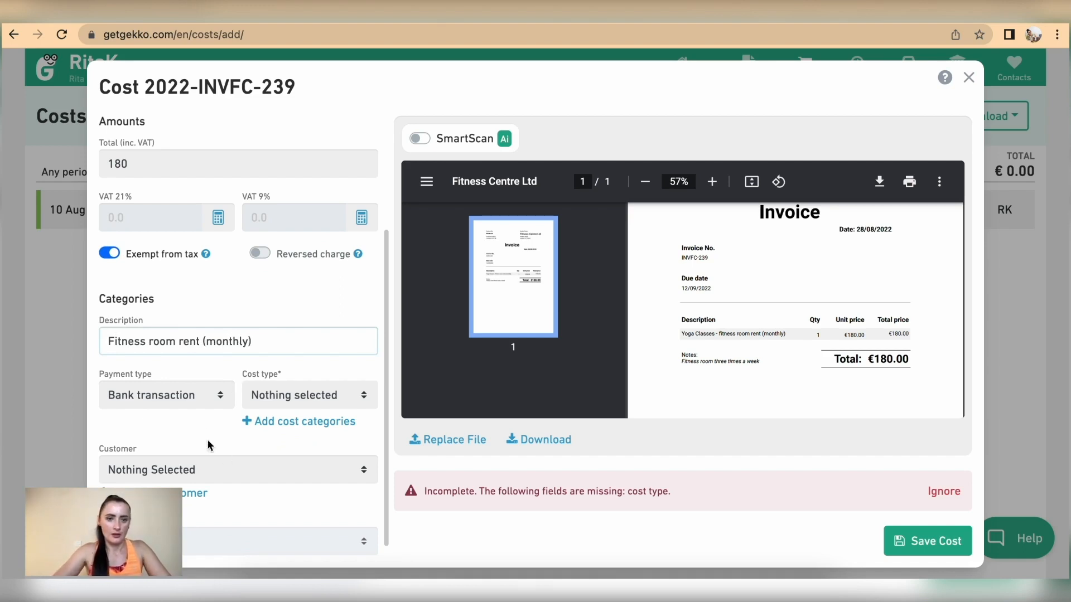
# Keep Bank transaction as payment type, set cost type Other costs, confirm tax exemption, and save
pyautogui.click(194, 395)
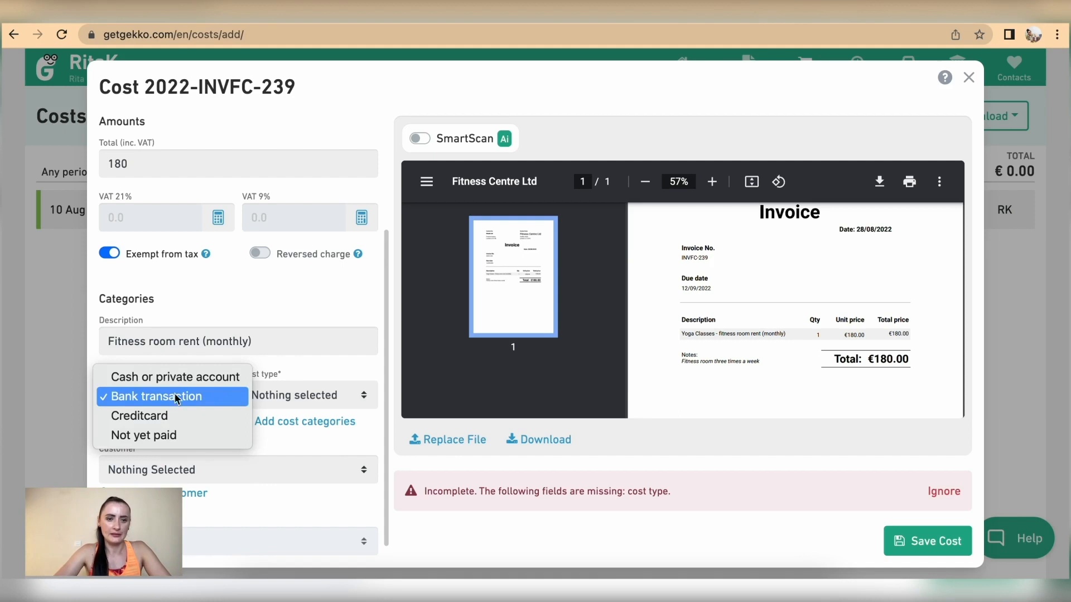
pyautogui.click(123, 396)
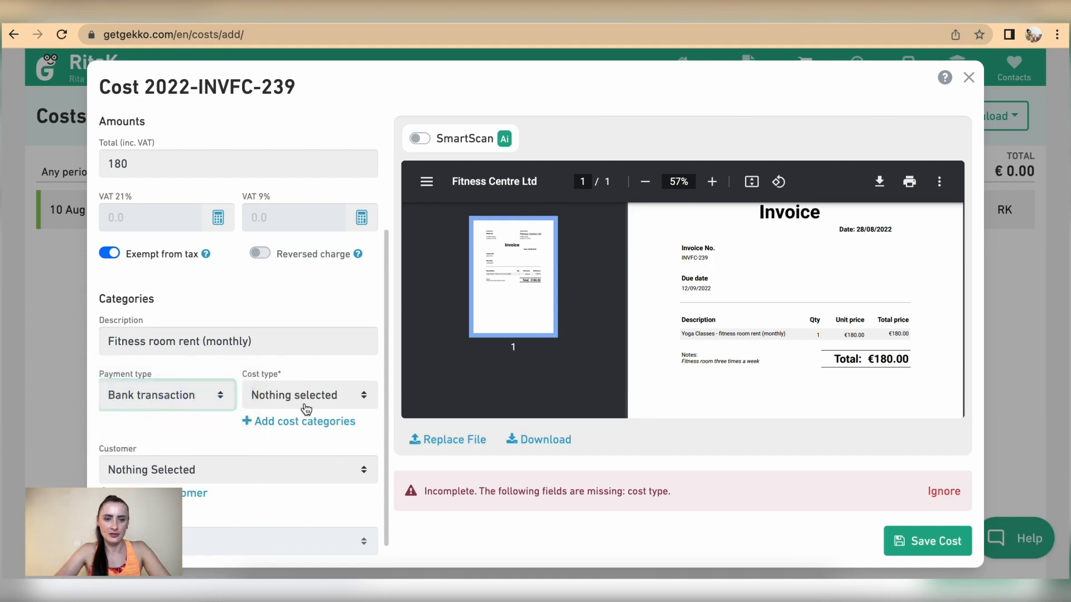
pyautogui.click(323, 402)
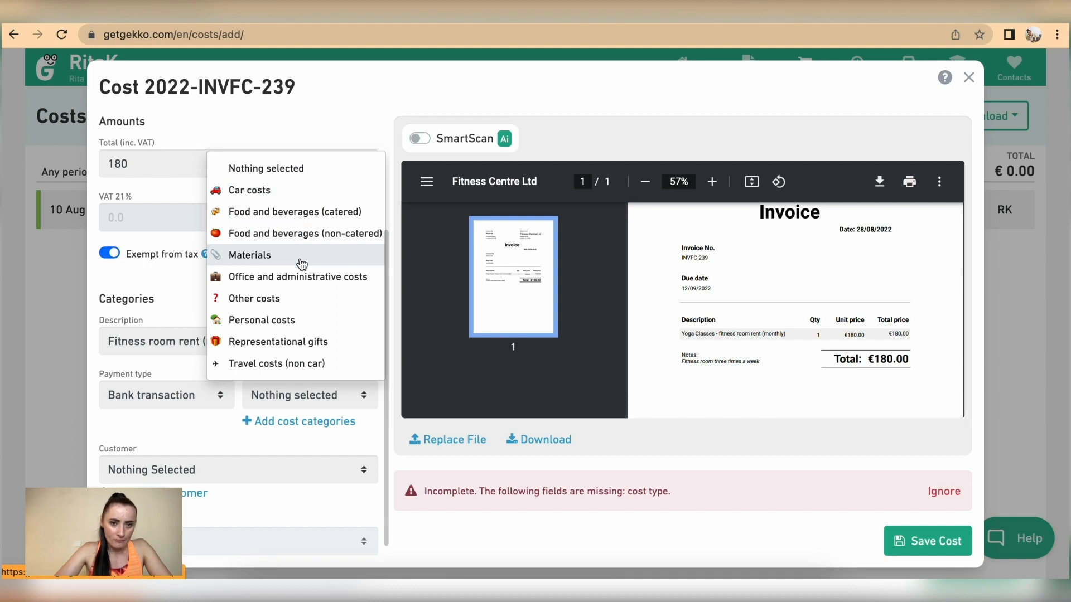
pyautogui.click(292, 300)
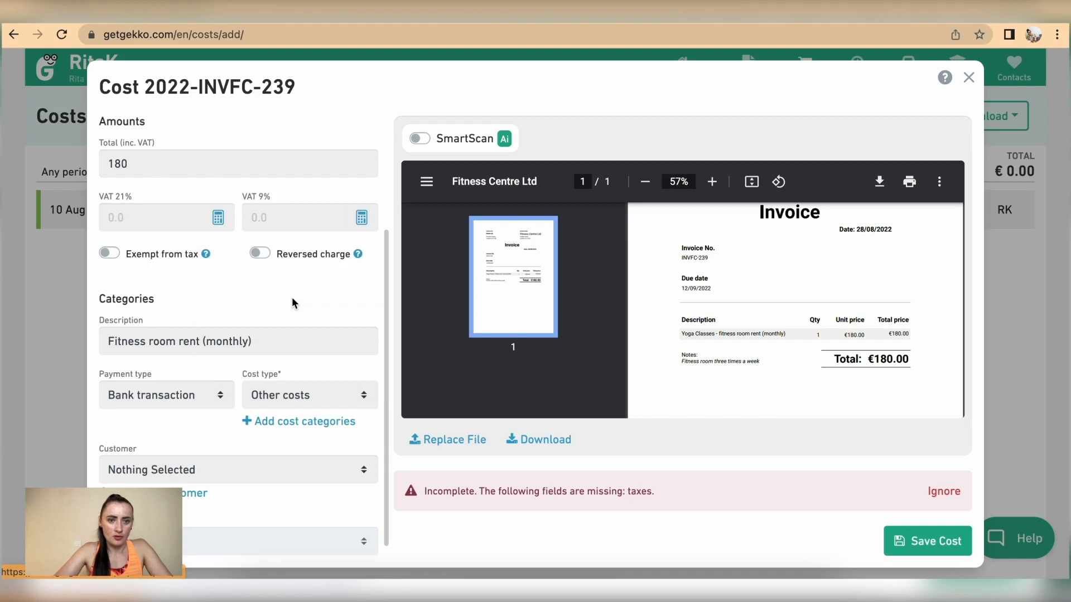
pyautogui.click(110, 254)
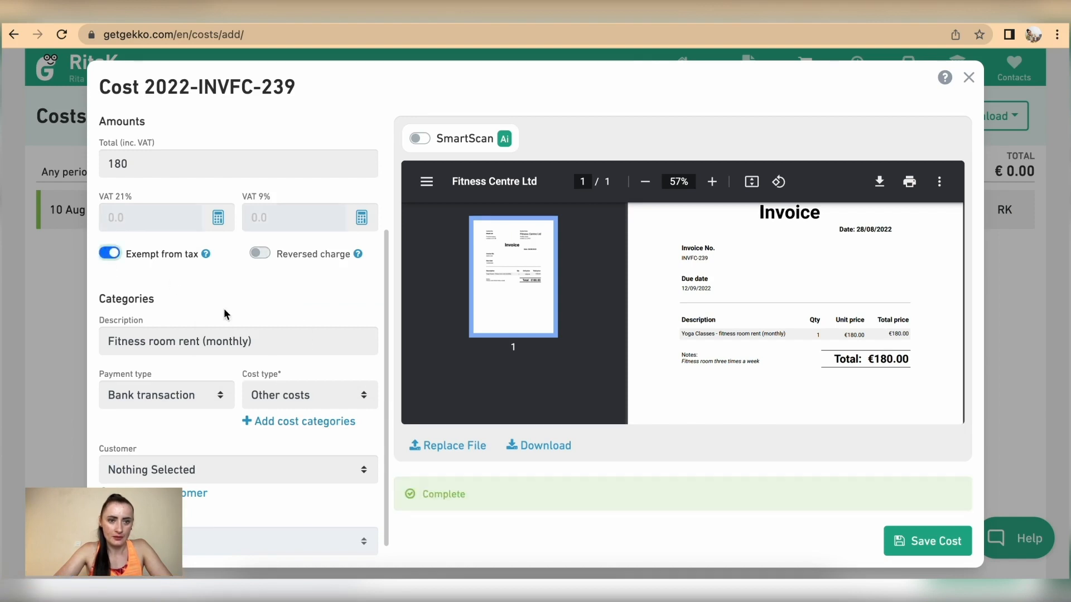
pyautogui.scroll(-1, 235, 318)
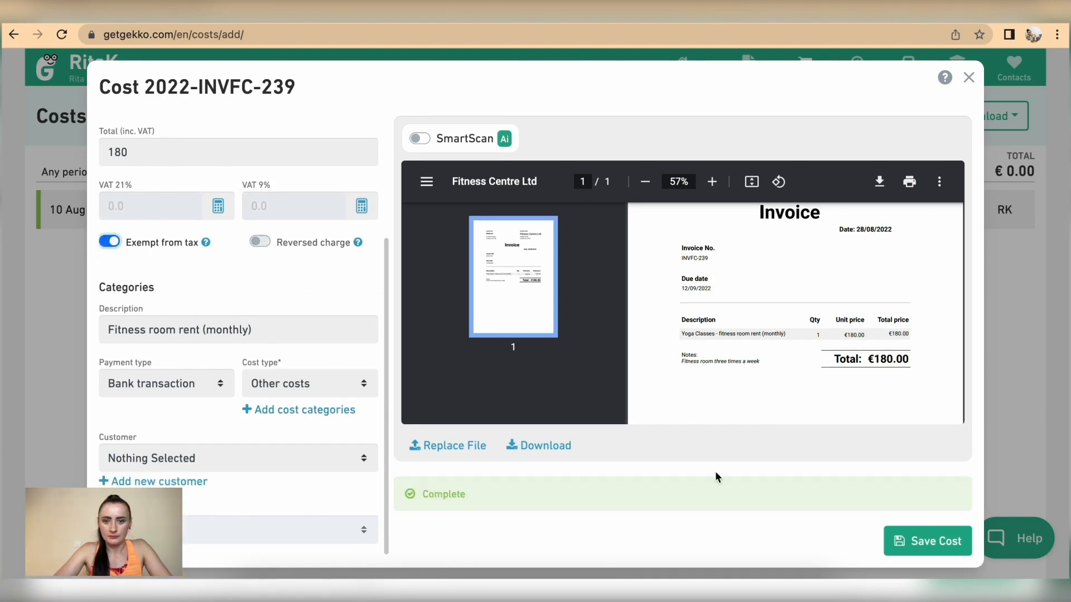
pyautogui.click(933, 546)
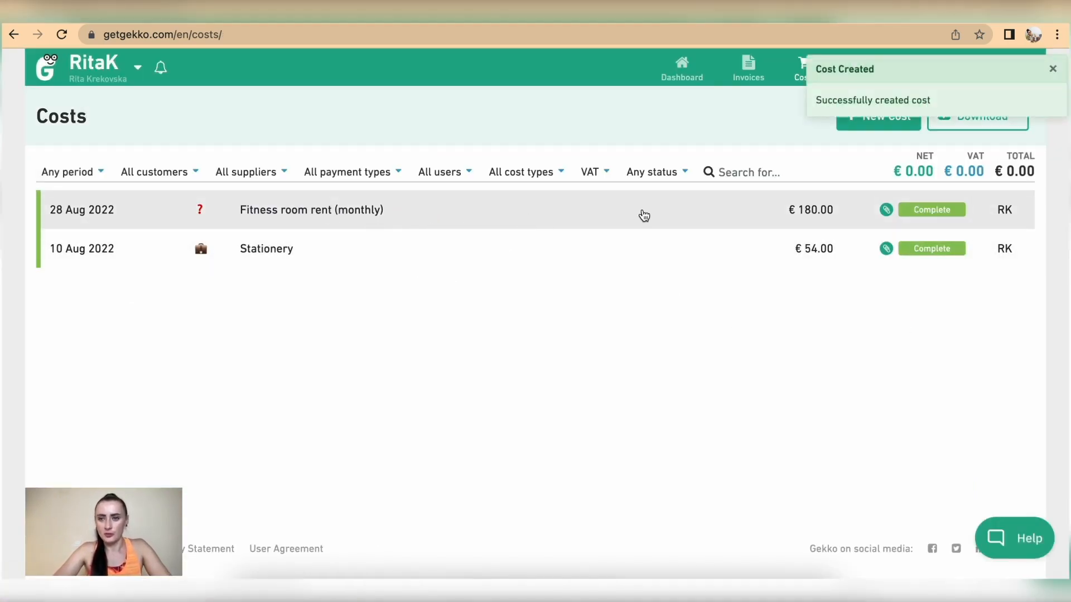
# Start a new cost with the Phone Ltd invoice PDF attached
pyautogui.click(872, 119)
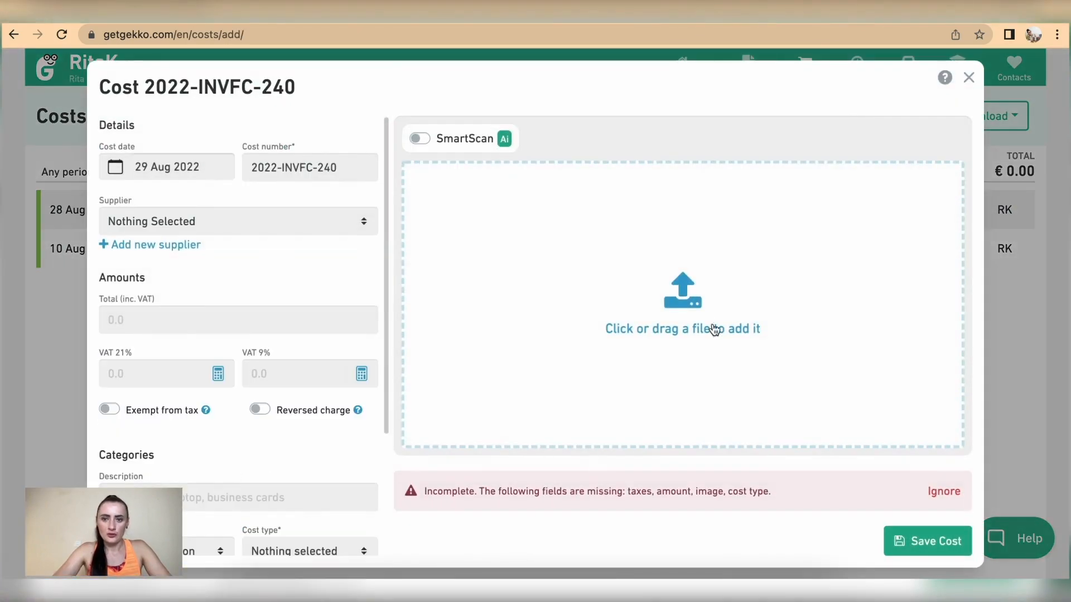
pyautogui.click(685, 288)
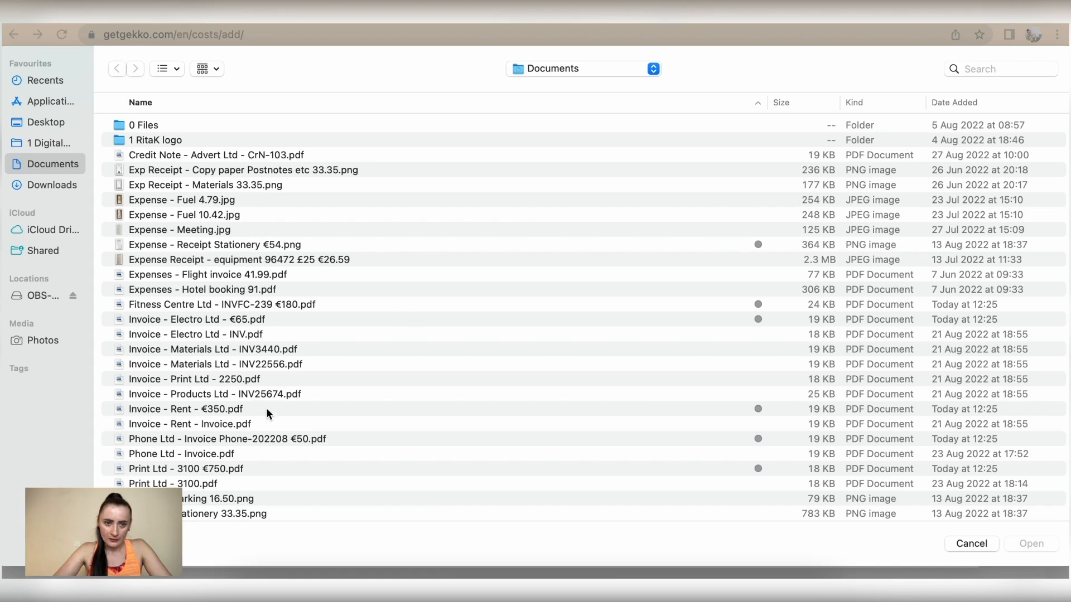
pyautogui.click(268, 445)
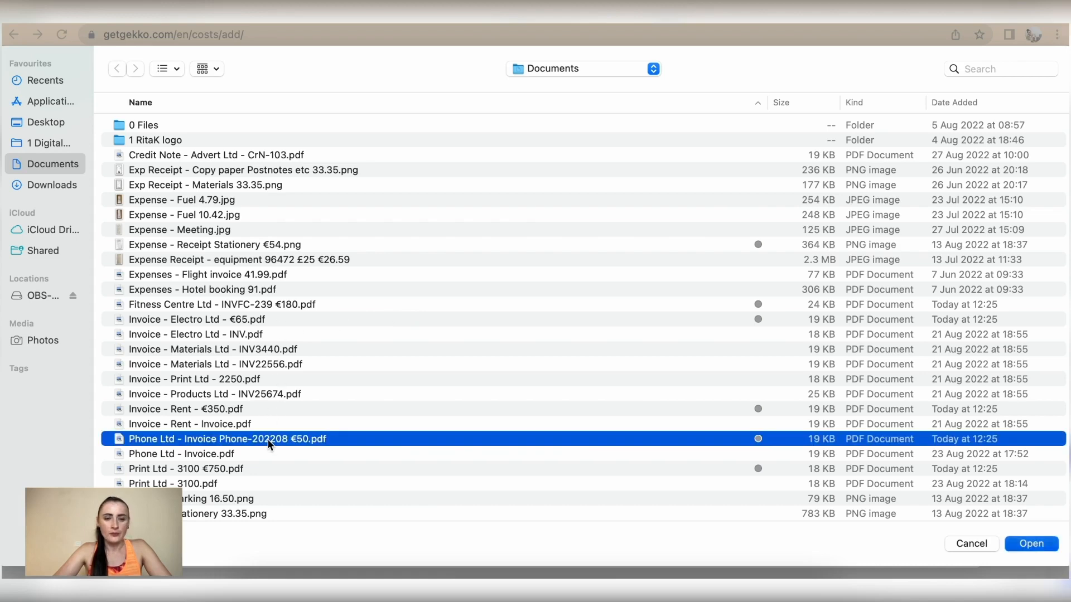
pyautogui.doubleClick(267, 441)
# Date the cost 23 Aug 2022, edit the cost number and choose supplier Phone Ltd
pyautogui.scroll(-1, 780, 309)
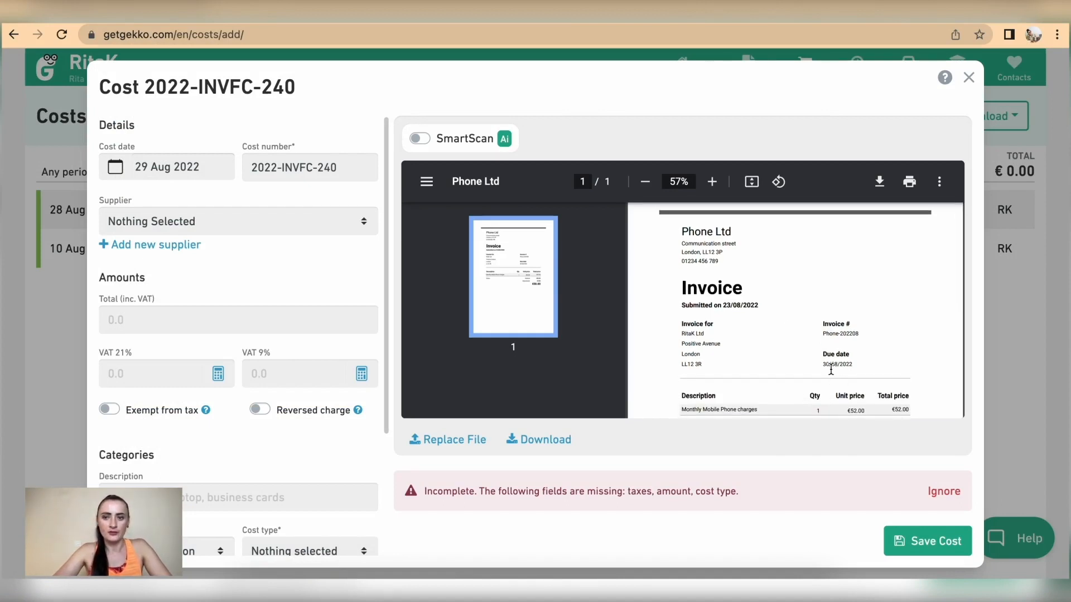
pyautogui.click(188, 168)
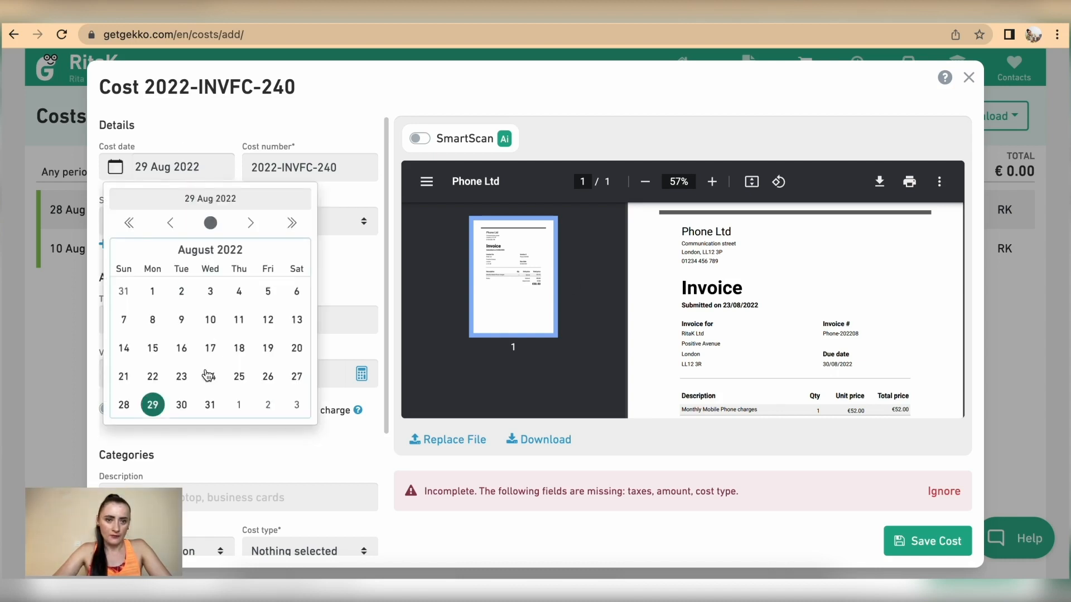
pyautogui.click(182, 377)
pyautogui.moveTo(343, 164); pyautogui.dragTo(279, 164)
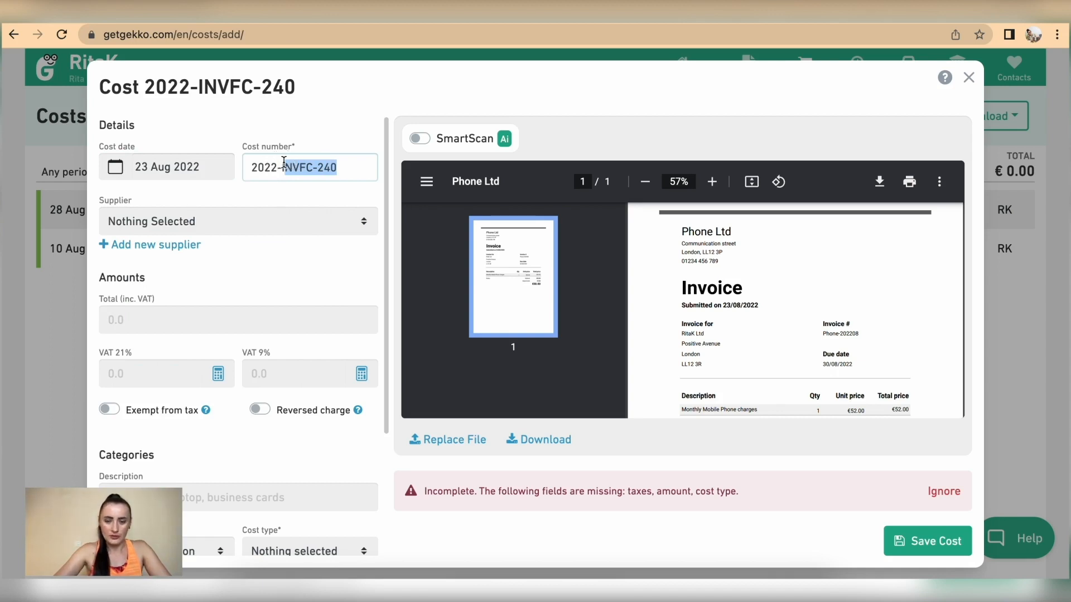
pyautogui.write('Phone')
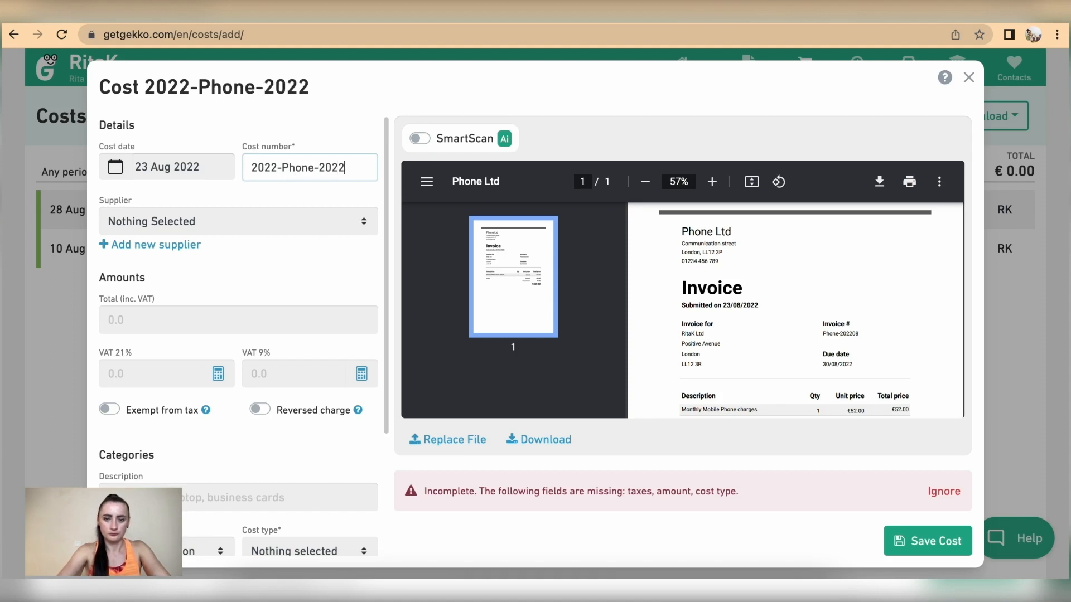
pyautogui.click(246, 222)
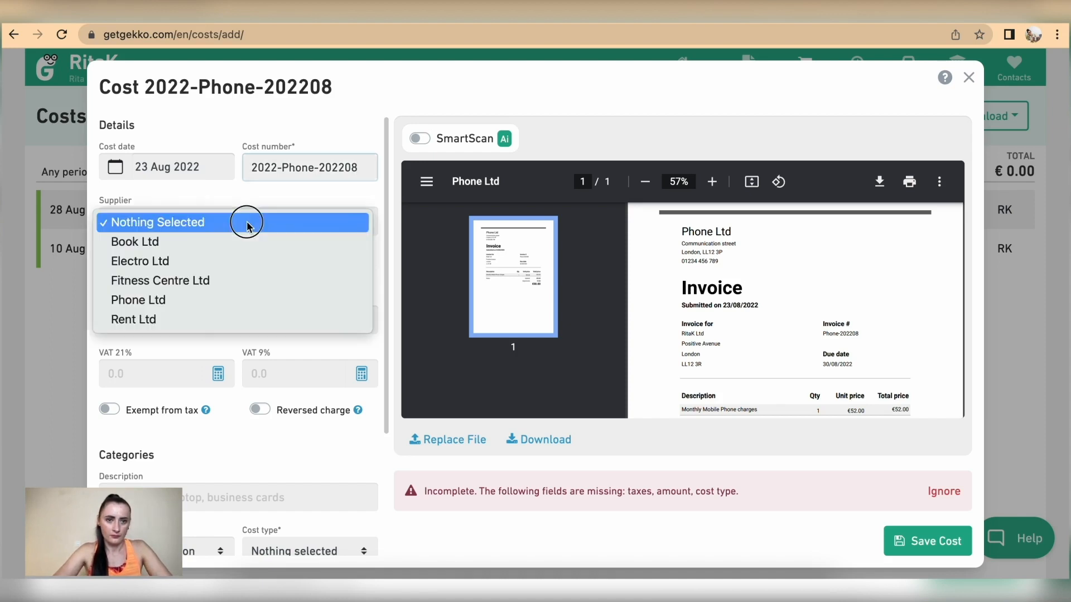
pyautogui.click(229, 301)
# Enter a €50 total with 0 for both 21% and 9% VAT, marked tax exempt
pyautogui.scroll(-3, 229, 304)
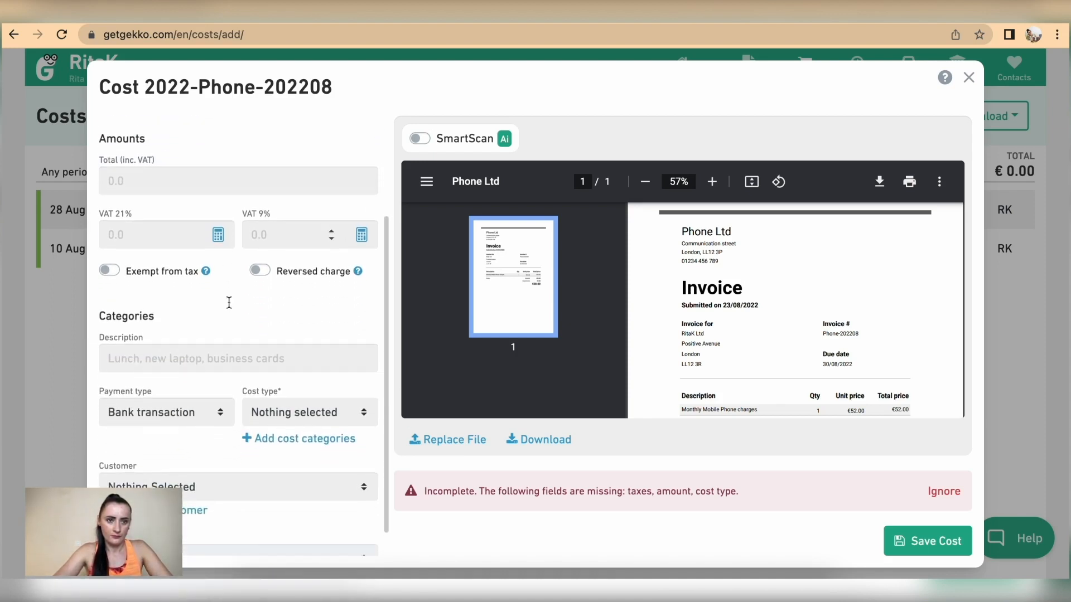
pyautogui.click(159, 175)
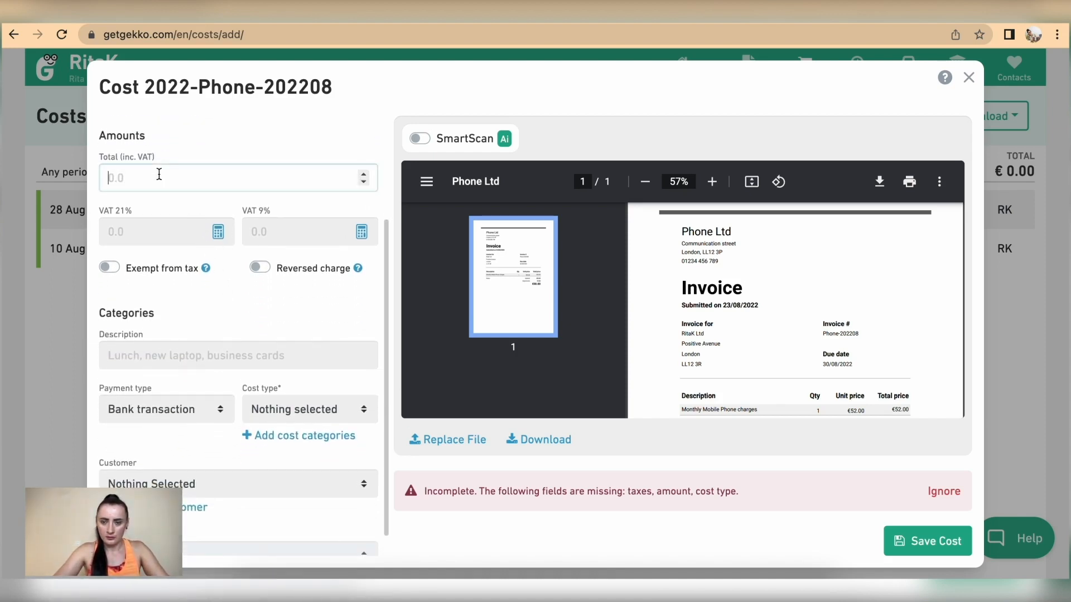
pyautogui.scroll(-3, 886, 347)
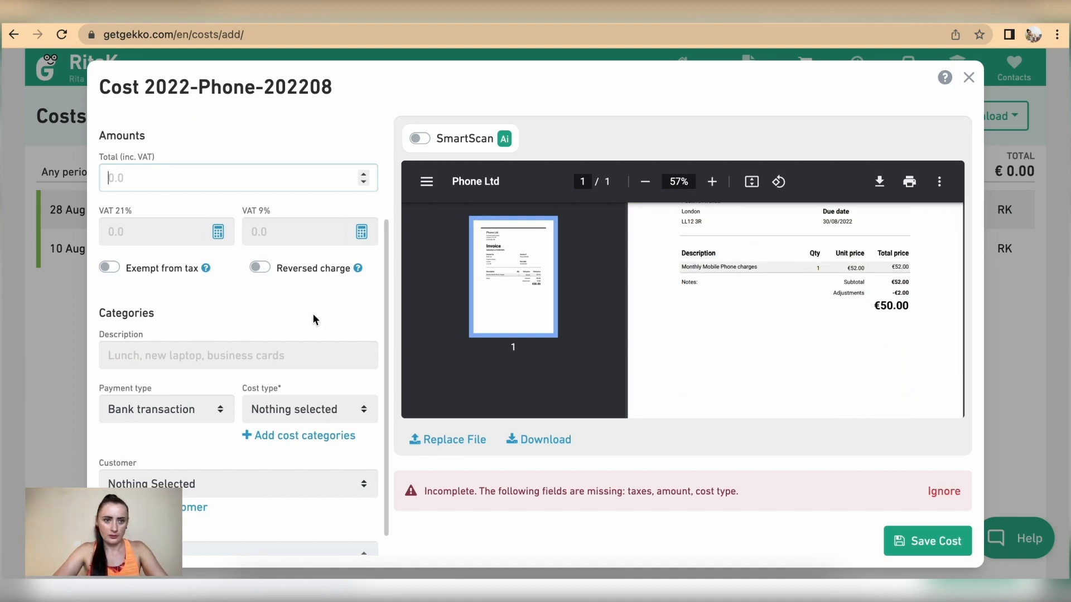
pyautogui.write('50')
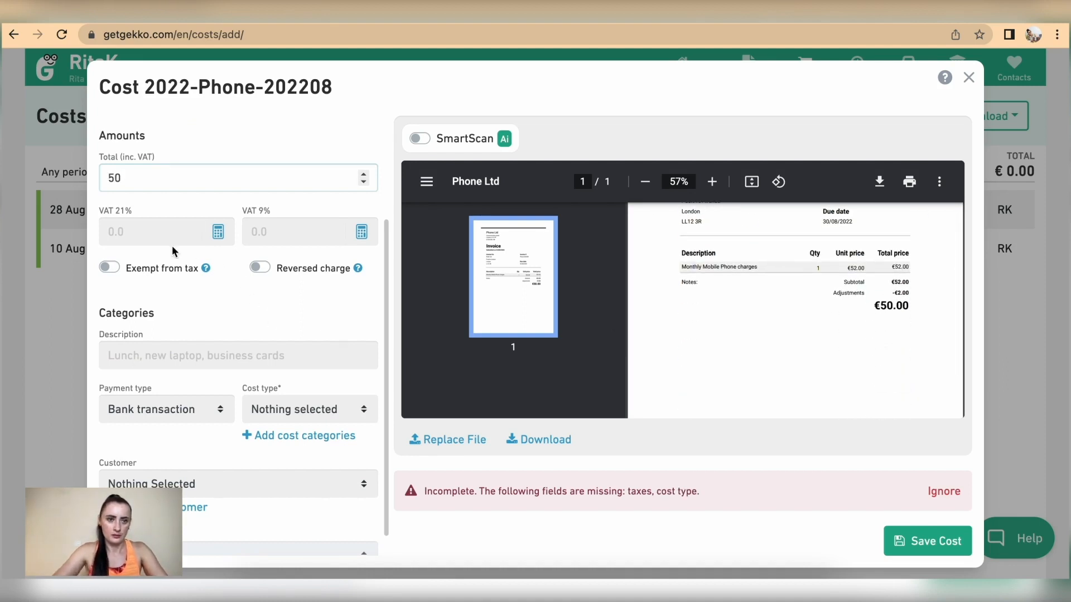
pyautogui.click(160, 232)
pyautogui.write('0')
pyautogui.click(286, 231)
pyautogui.write('0')
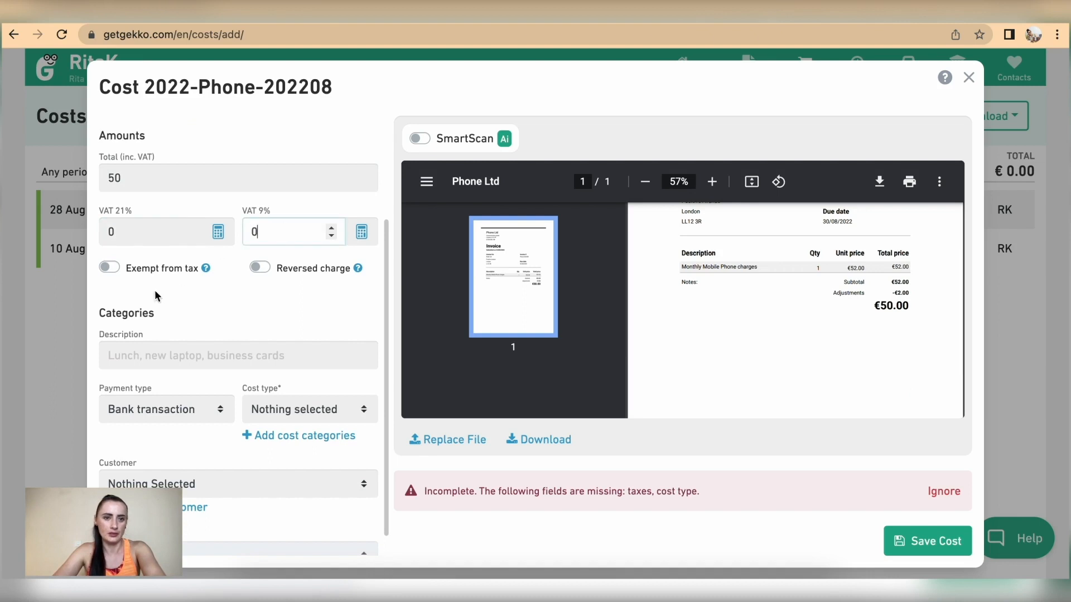
pyautogui.click(128, 271)
pyautogui.scroll(-1, 144, 309)
# Describe it as Mobile phone, Not yet paid, Office and administrative costs, tax exempt, and save
pyautogui.click(145, 336)
pyautogui.write('Mobile phone')
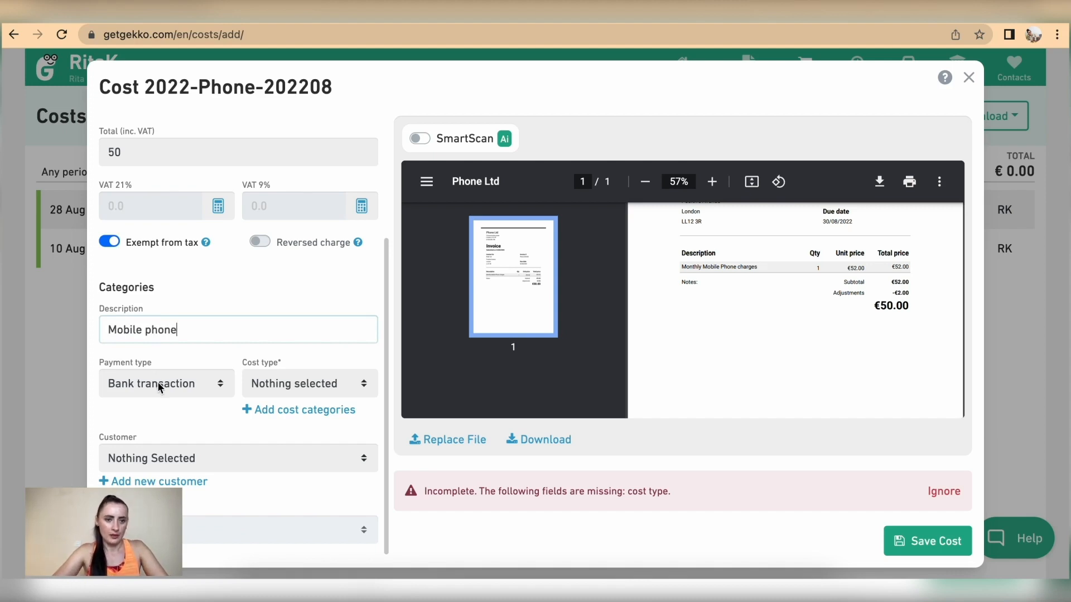
pyautogui.click(158, 382)
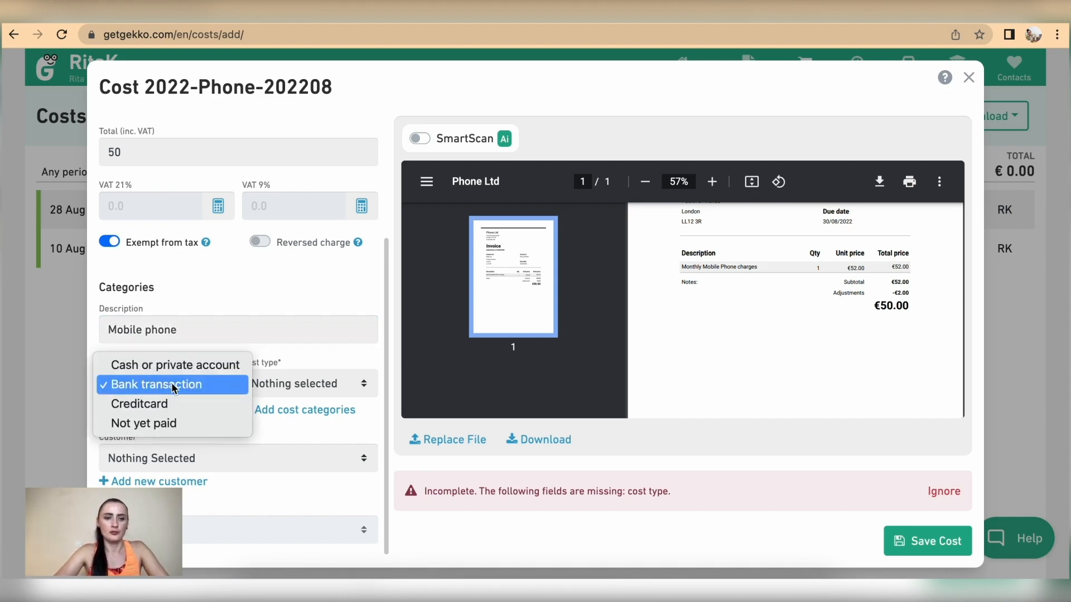
pyautogui.click(139, 425)
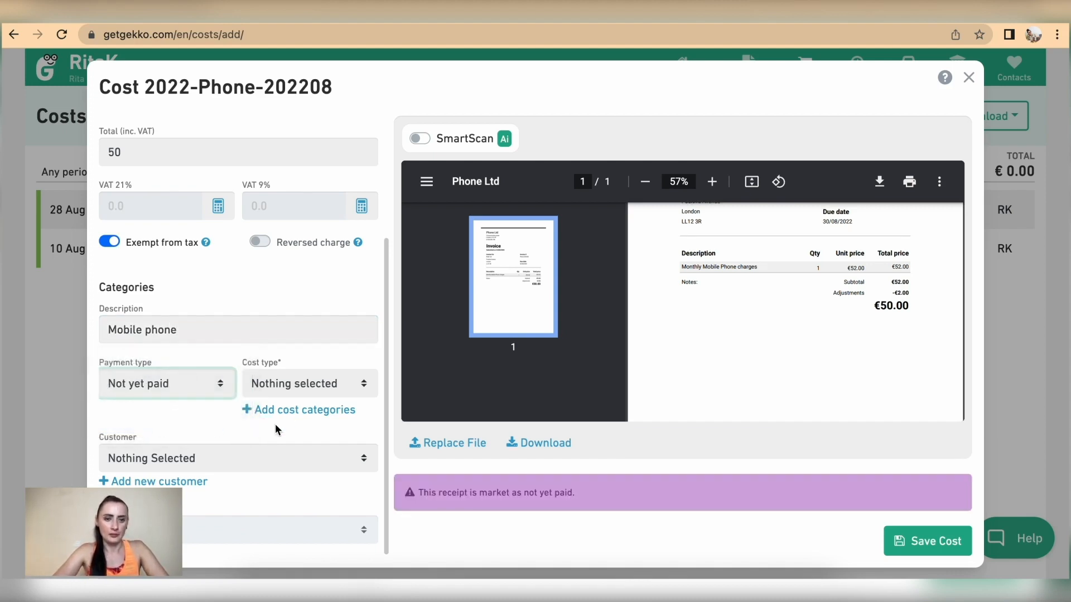
pyautogui.click(304, 385)
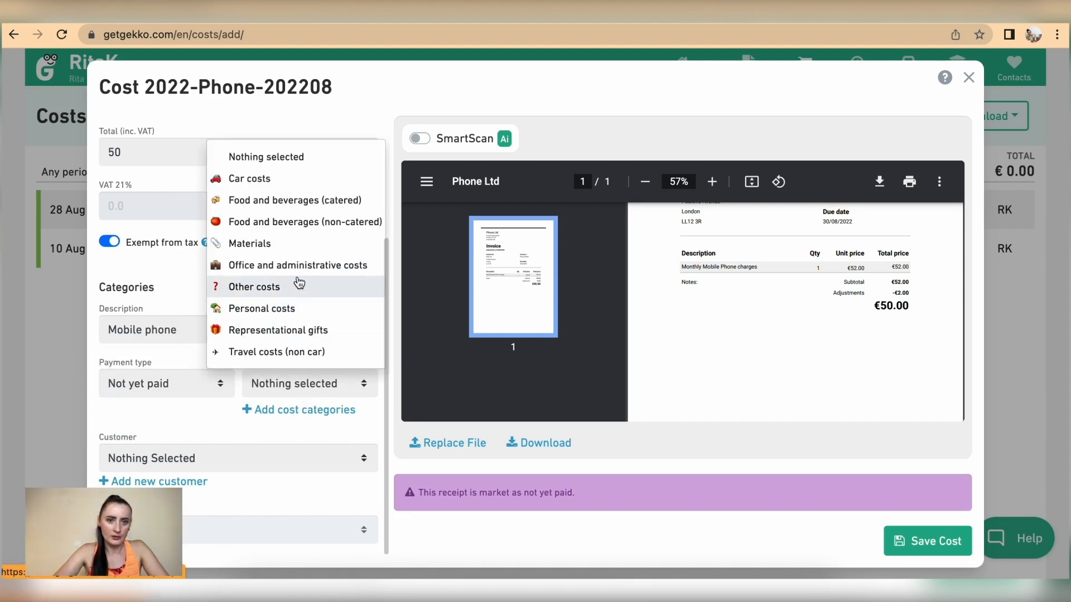
pyautogui.click(269, 267)
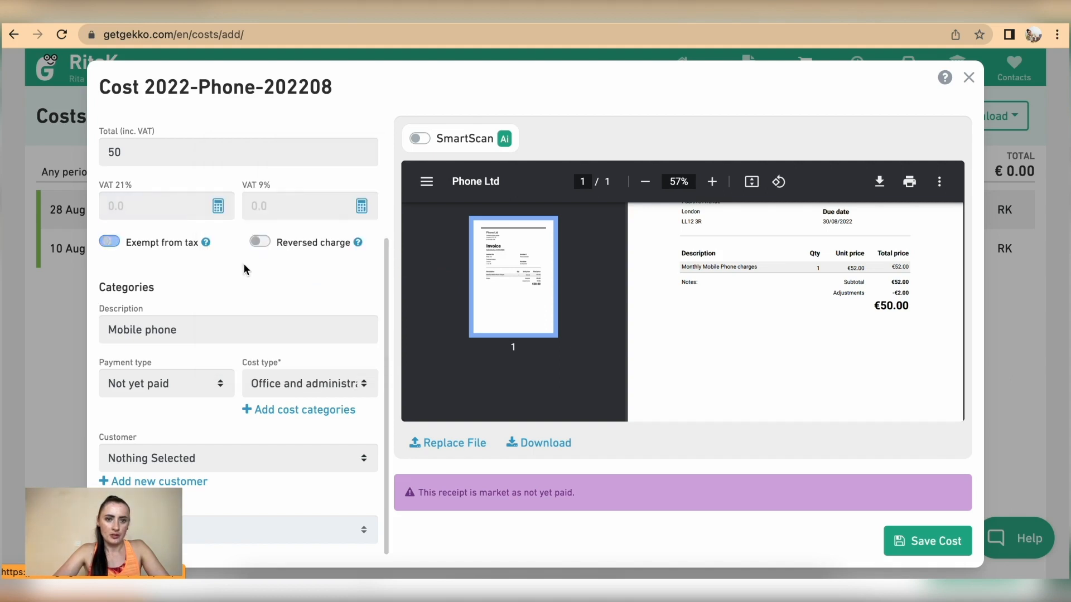
pyautogui.click(112, 241)
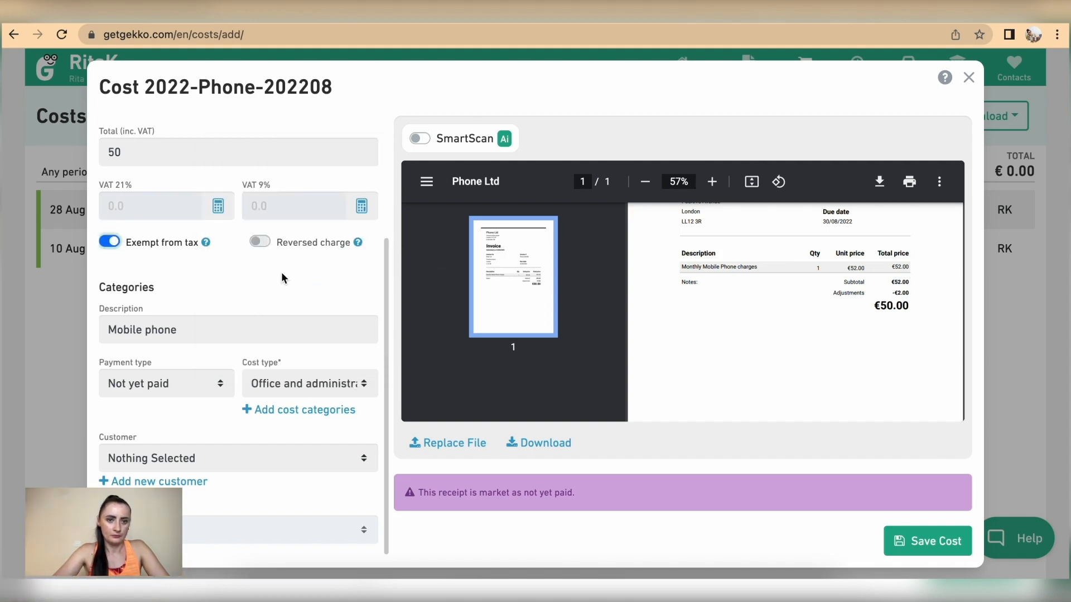
pyautogui.click(926, 543)
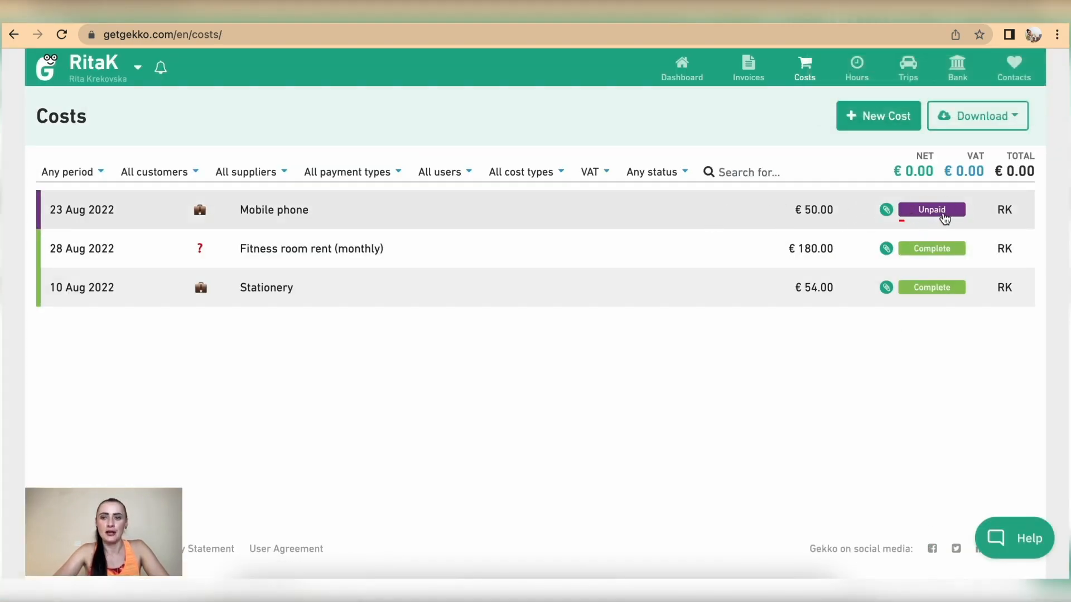
# Start another new cost with the Print Ltd - 3100 €750 invoice attached
pyautogui.click(865, 123)
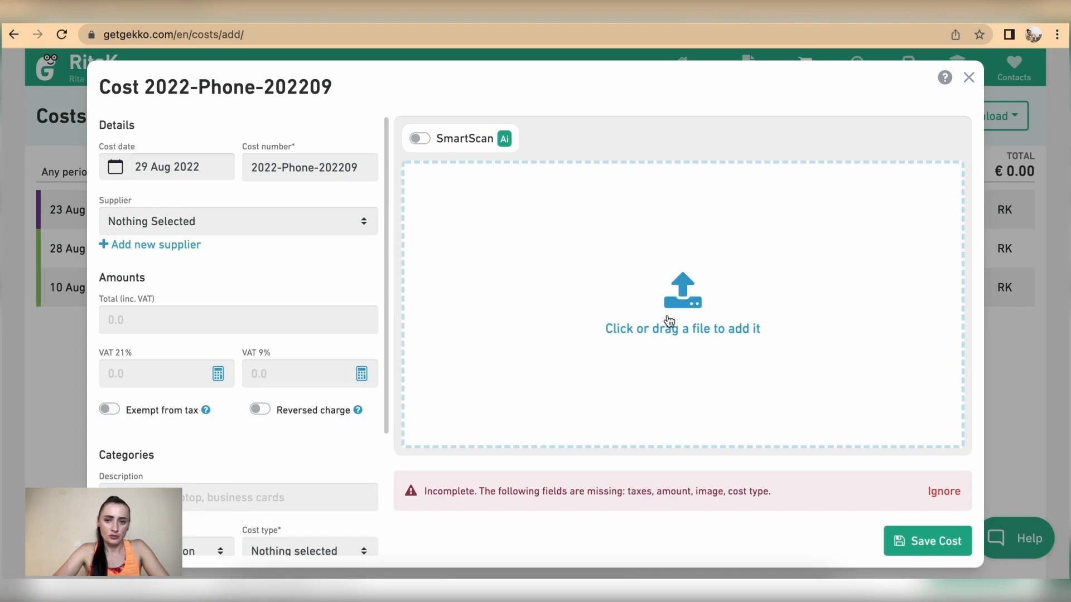
pyautogui.click(669, 322)
pyautogui.scroll(-3, 280, 349)
pyautogui.scroll(1, 279, 330)
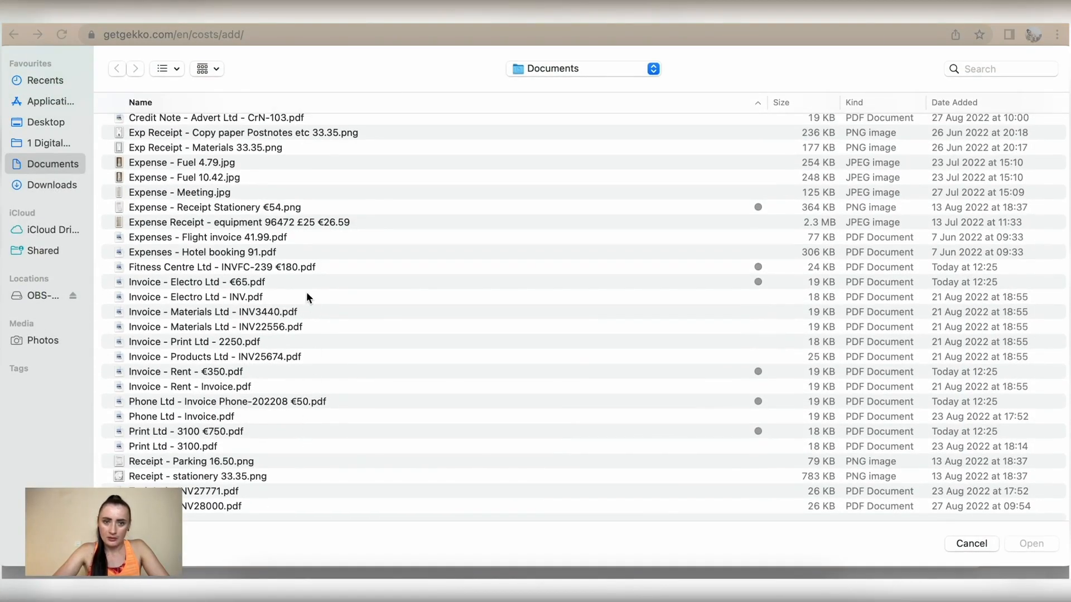
pyautogui.click(252, 431)
pyautogui.doubleClick(251, 431)
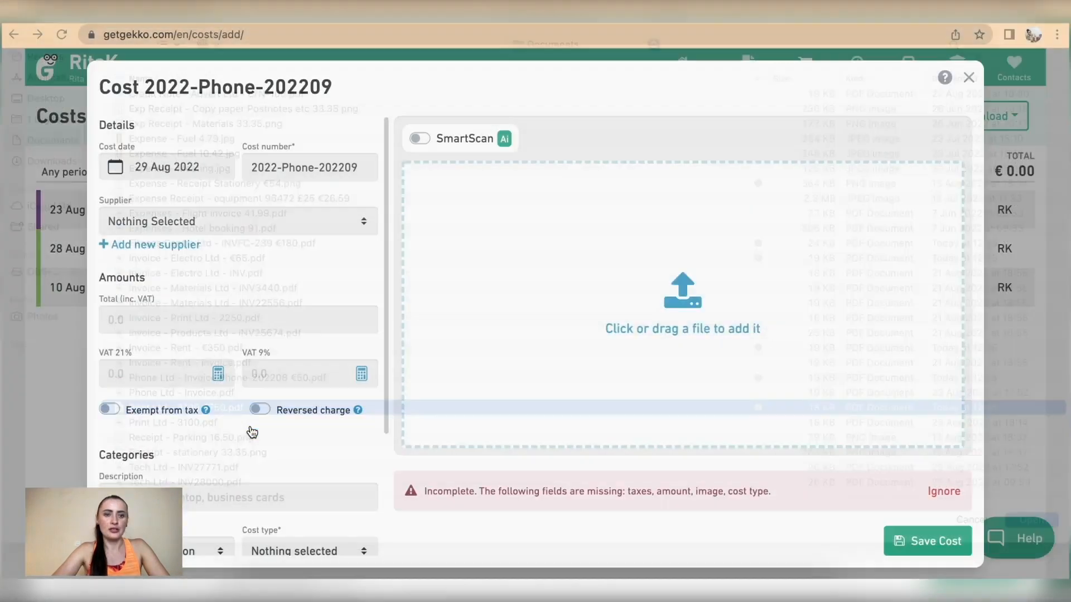
# Date the cost 22 Aug 2022 and change its number to 2022-PRINT-3100
pyautogui.click(193, 172)
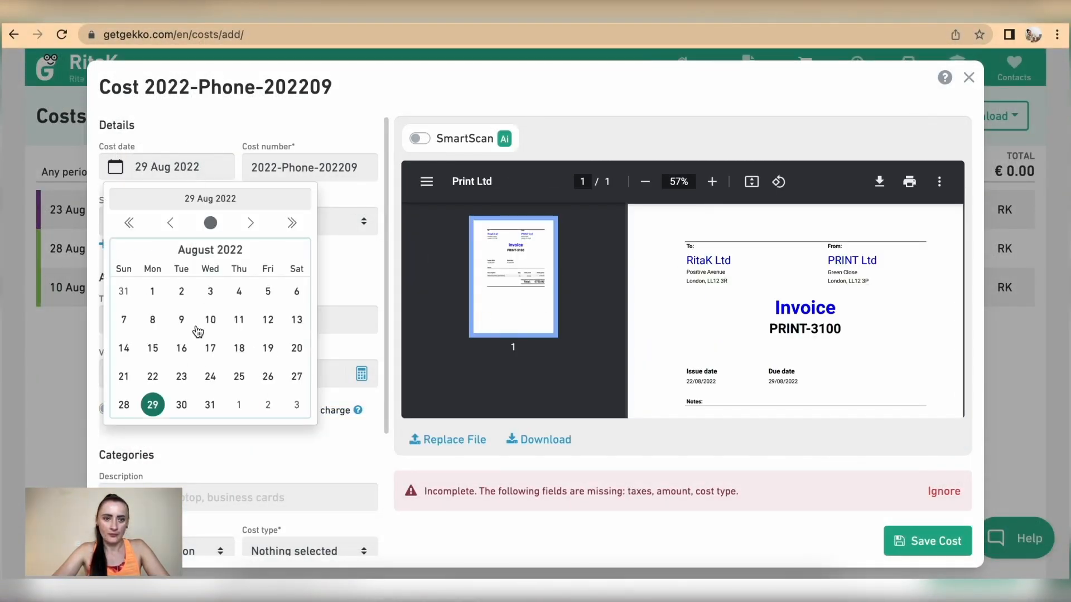
pyautogui.click(153, 377)
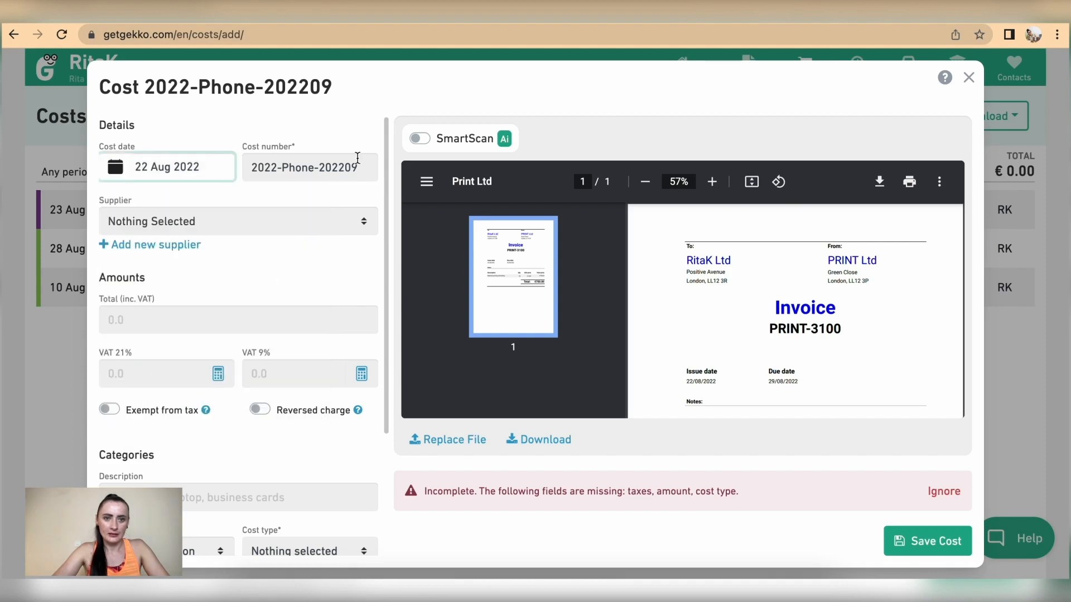
pyautogui.moveTo(285, 168); pyautogui.dragTo(383, 167)
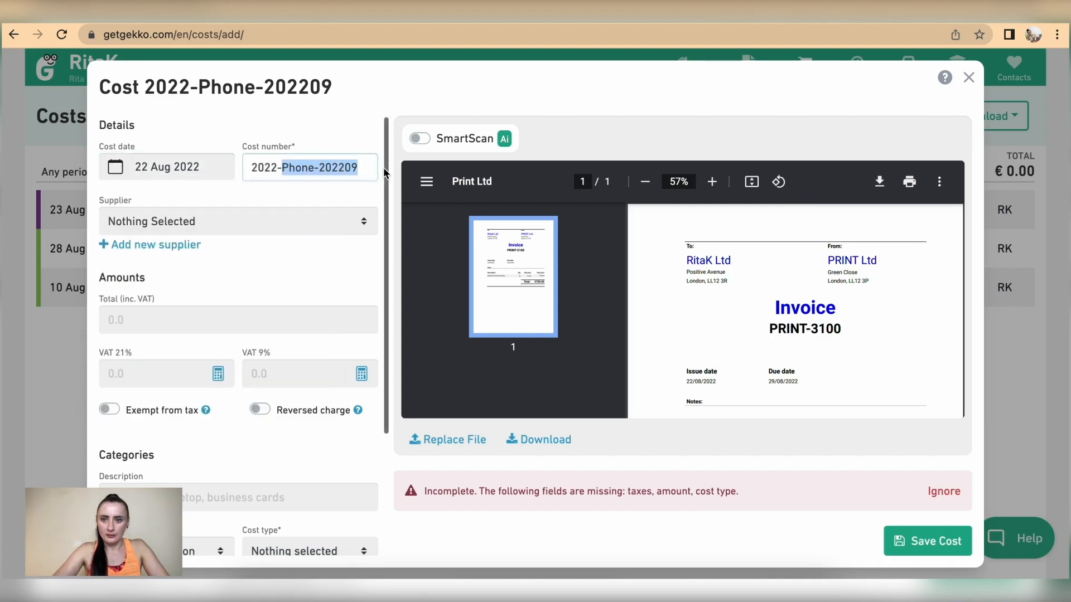
pyautogui.write('PRINT')
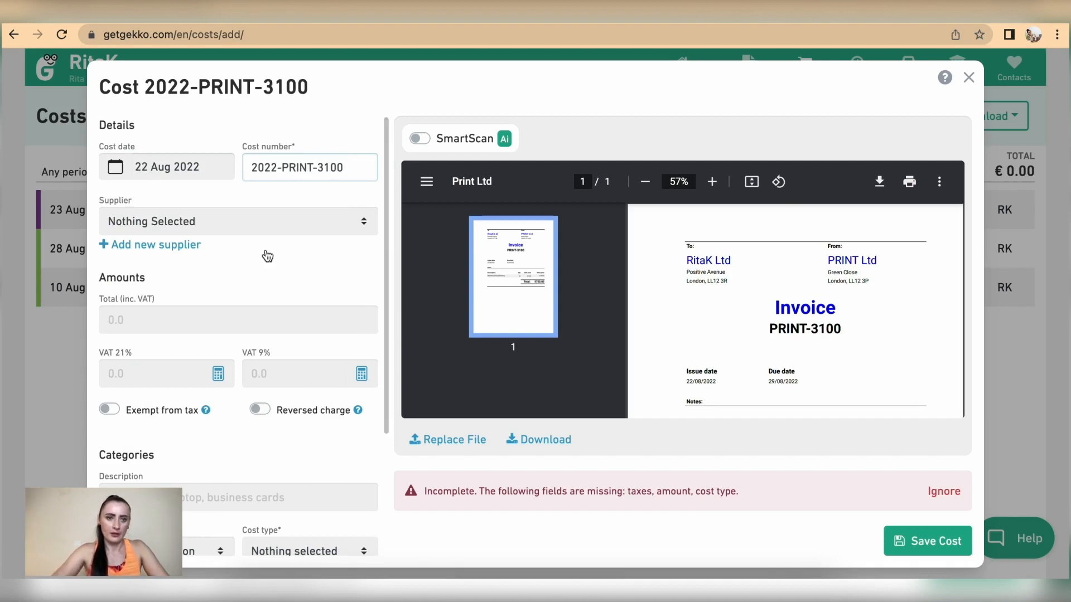
# Create Print Ltd as a new supplier, since it is missing from the supplier list
pyautogui.click(218, 221)
pyautogui.click(217, 222)
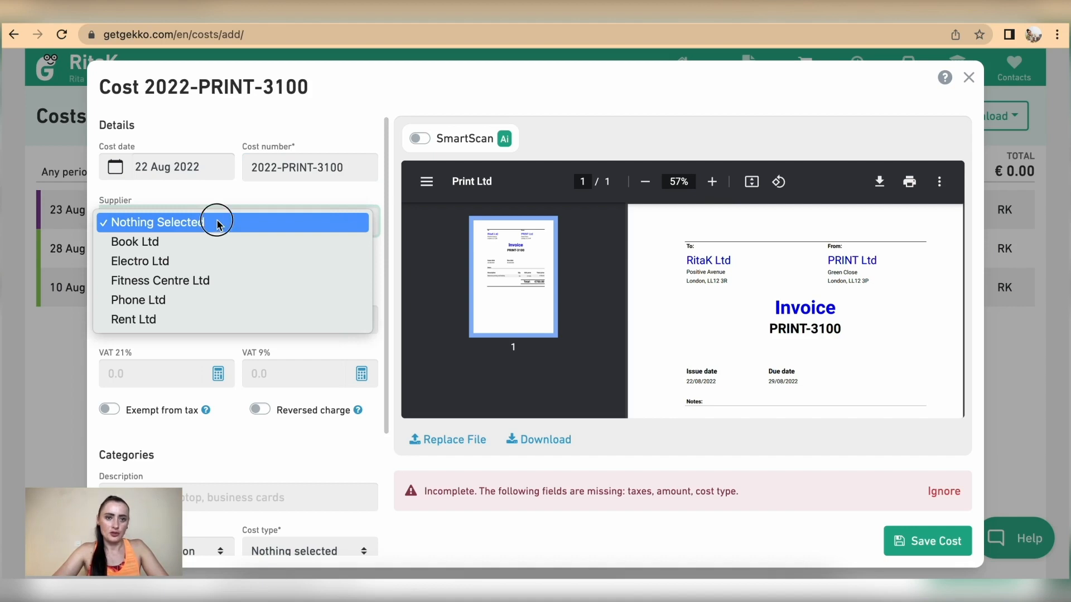
pyautogui.click(131, 241)
pyautogui.click(137, 246)
pyautogui.write('Print Ltd')
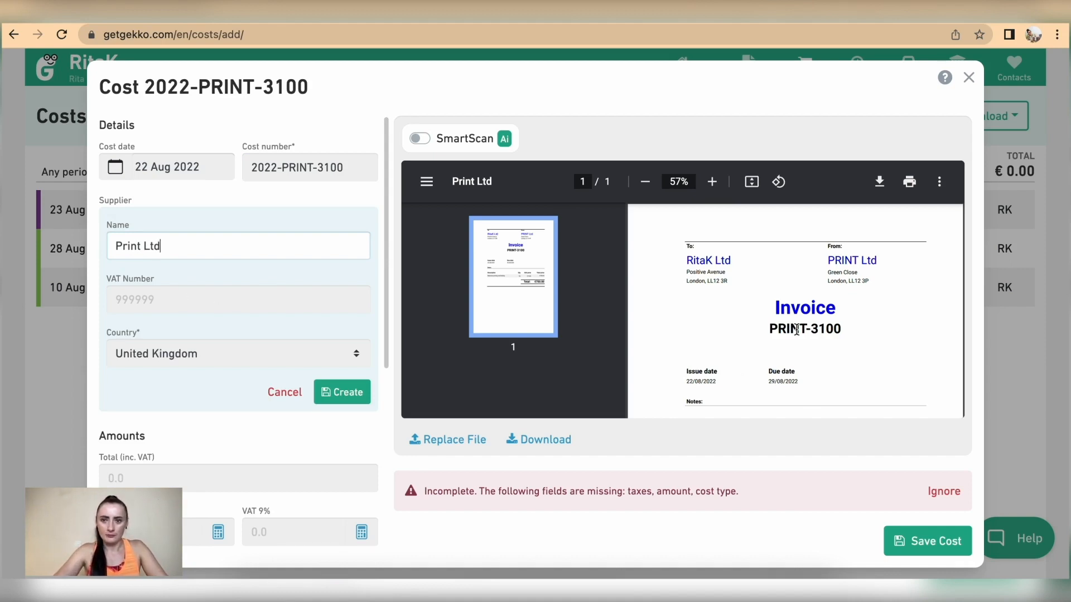
pyautogui.scroll(-3, 244, 245)
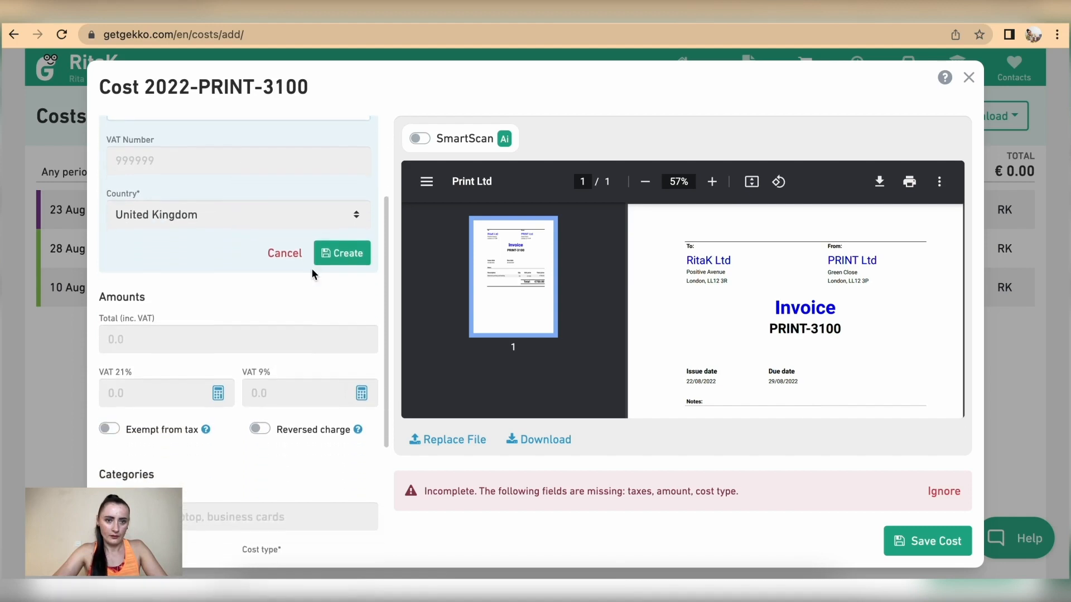
pyautogui.click(343, 250)
# Enter a €750 total with 0 for both the 21% and 9% VAT amounts
pyautogui.scroll(2, 243, 290)
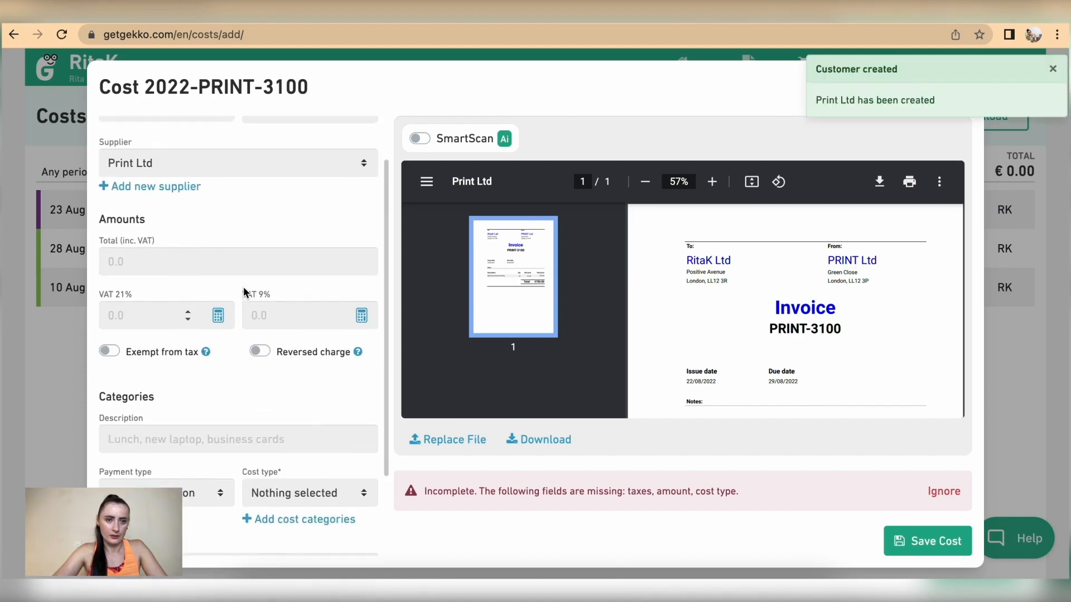
pyautogui.click(152, 256)
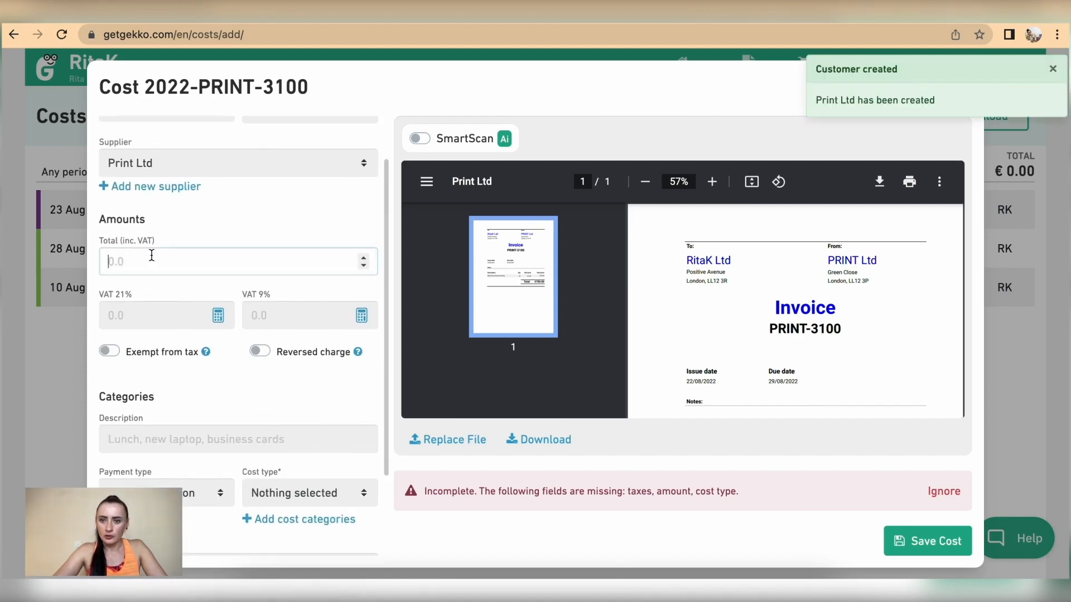
pyautogui.scroll(-4, 768, 333)
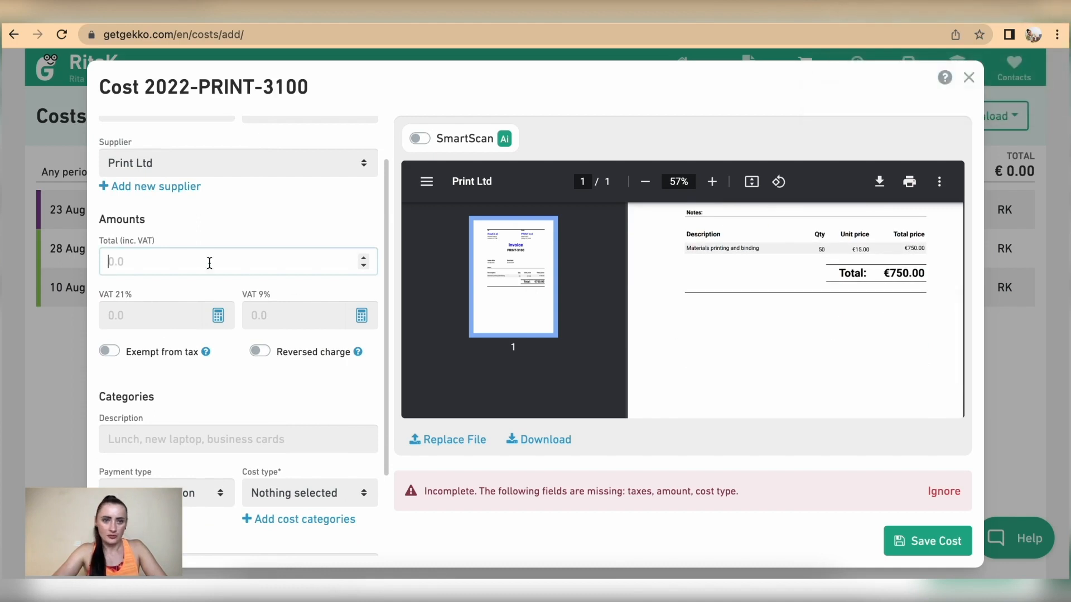
pyautogui.write('750')
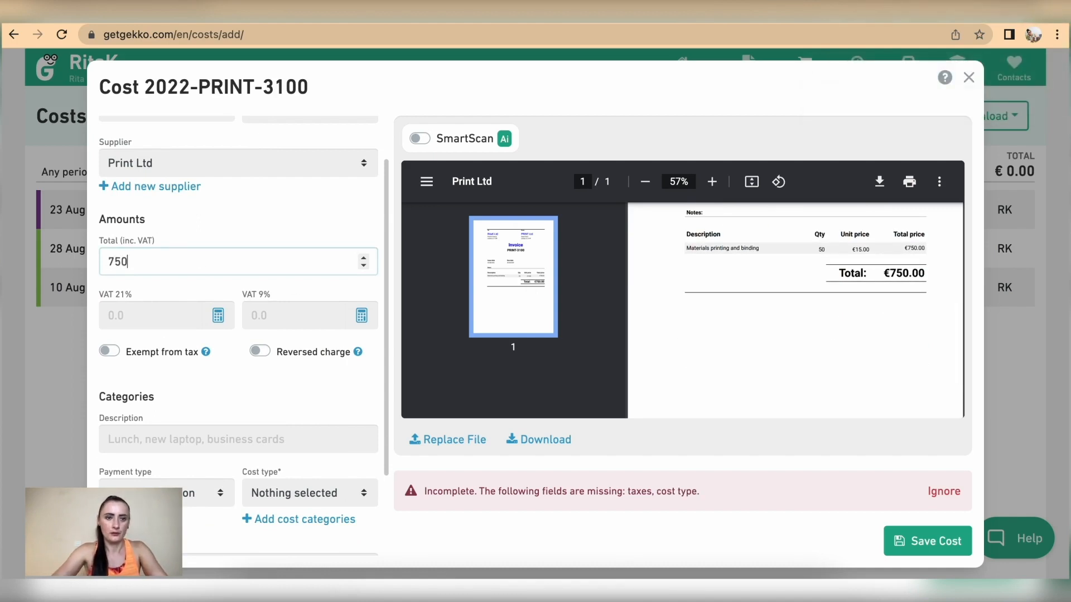
pyautogui.click(136, 322)
pyautogui.write('0')
pyautogui.press('Tab')
pyautogui.write('0')
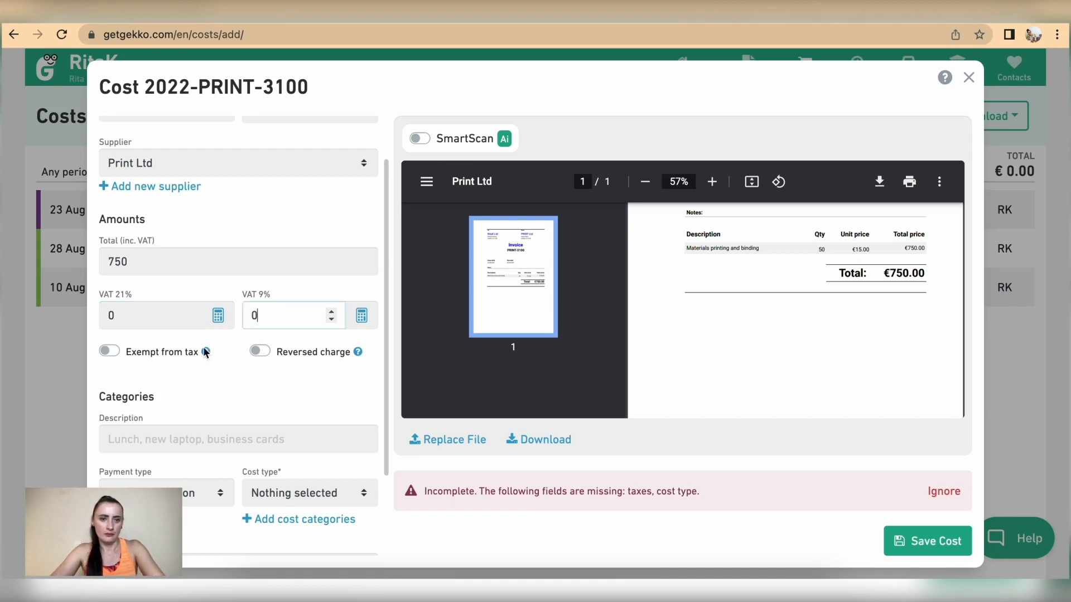
# Describe it as 'Material printing&binding', paid by Creditcard, Materials, tax exempt, and save
pyautogui.click(168, 451)
pyautogui.write('Material pri')
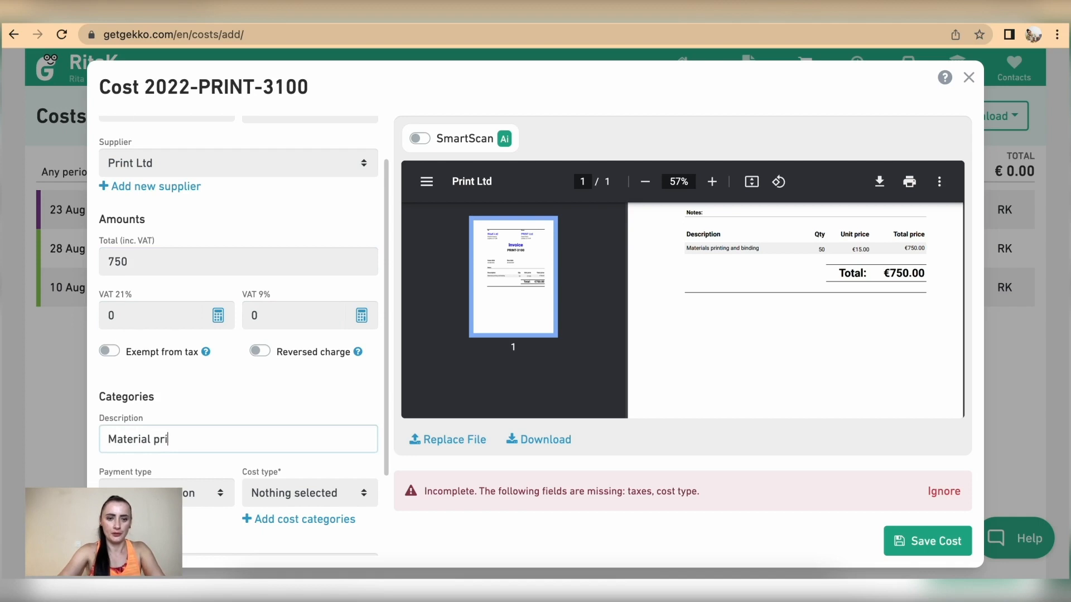
pyautogui.write('nting&binding')
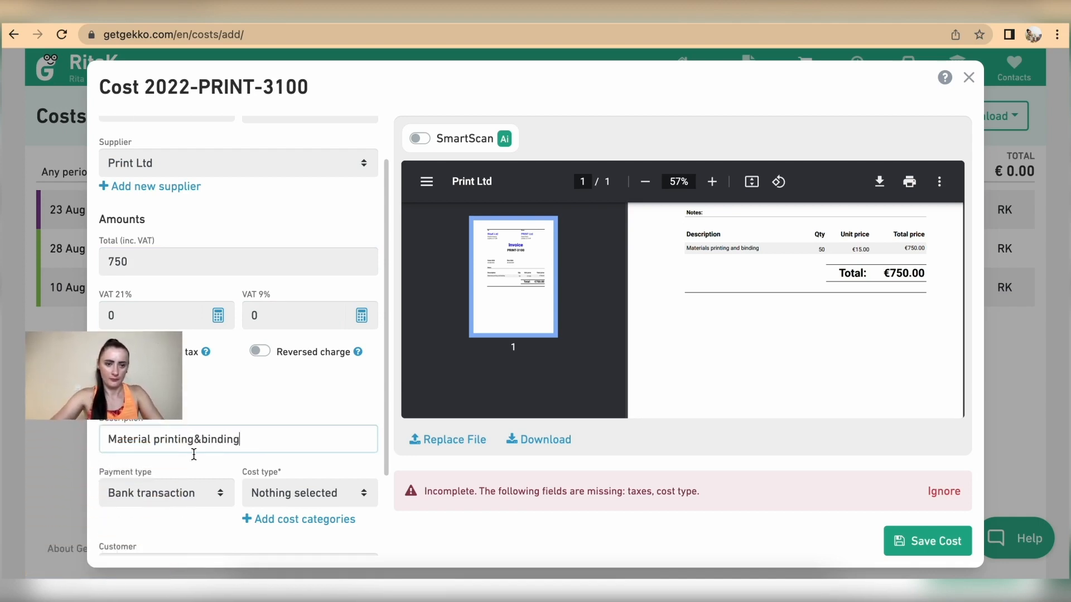
pyautogui.scroll(-1, 179, 439)
pyautogui.click(179, 457)
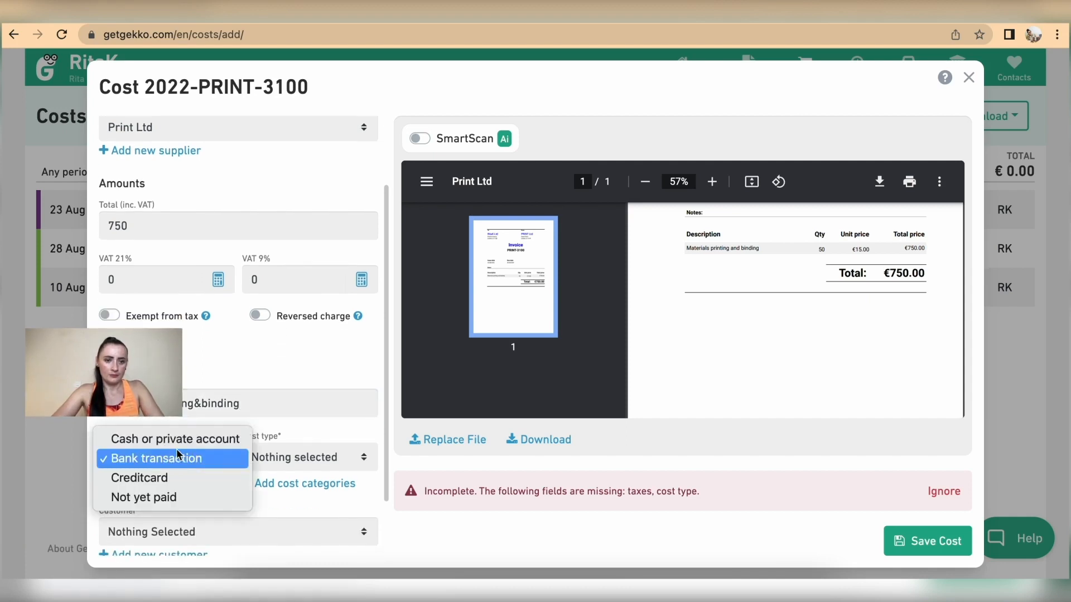
pyautogui.click(170, 477)
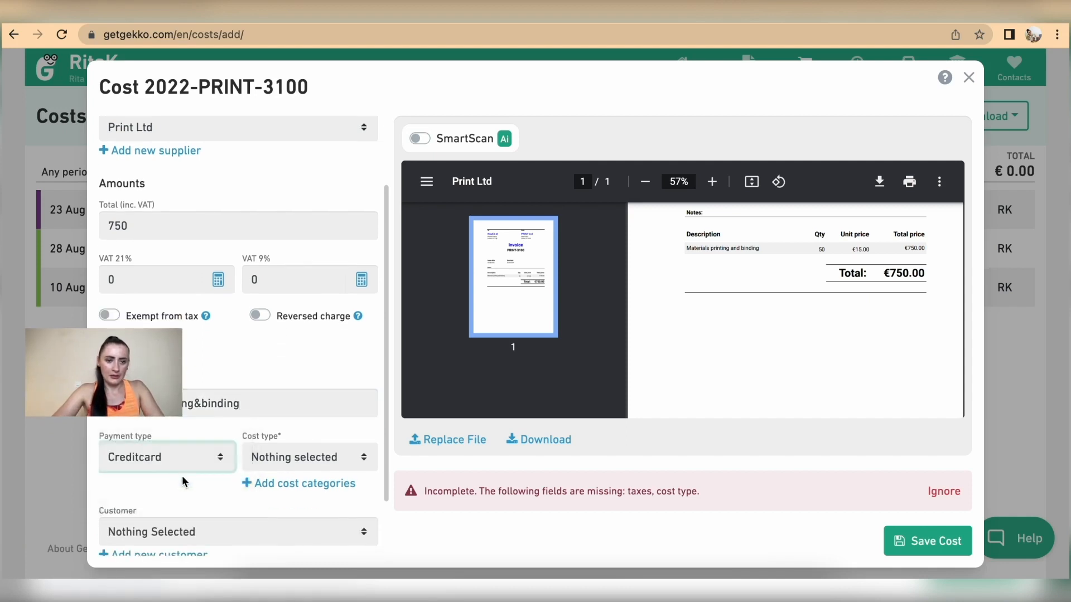
pyautogui.click(286, 466)
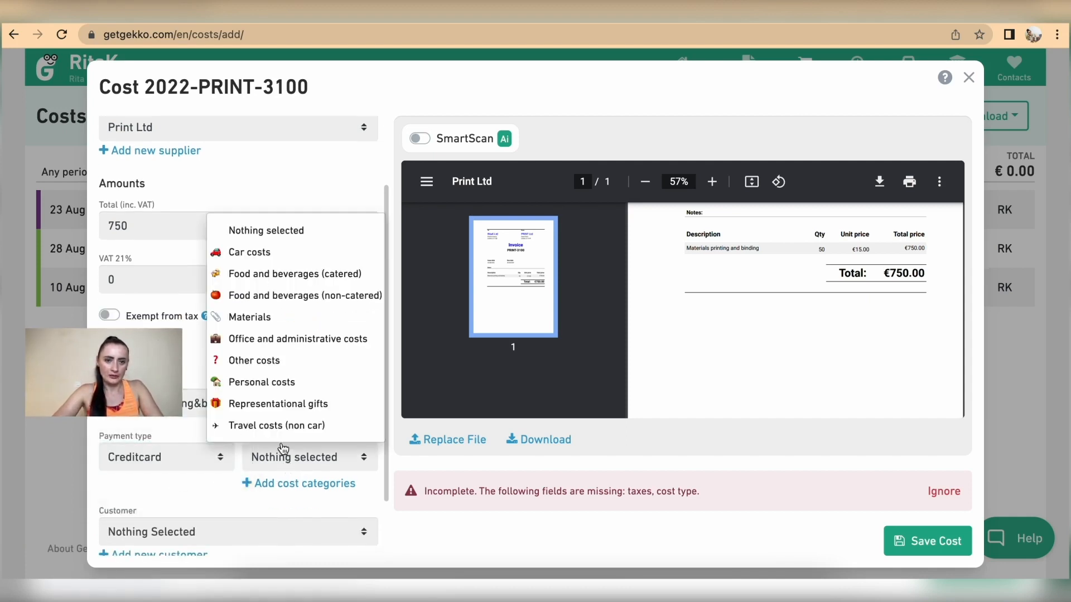
pyautogui.click(269, 316)
pyautogui.scroll(-1, 250, 374)
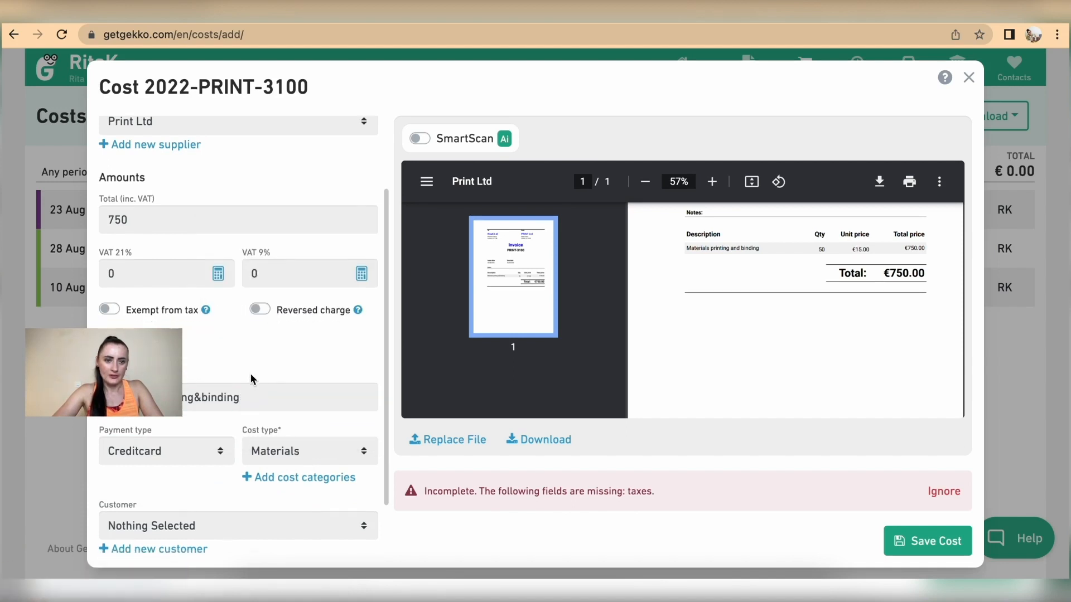
pyautogui.click(115, 308)
pyautogui.click(929, 542)
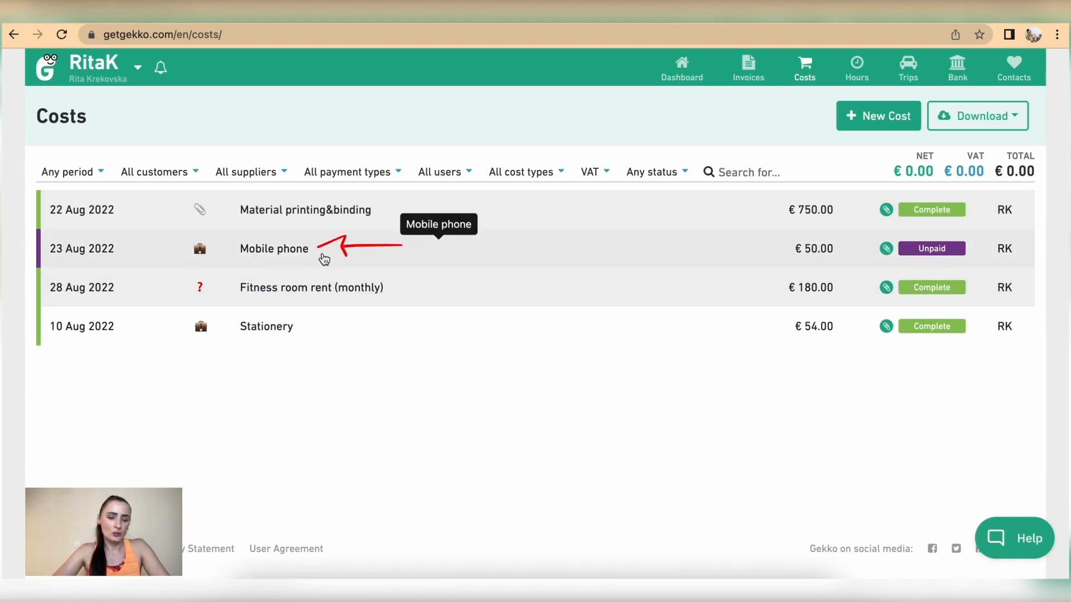
# Open the €50 Mobile phone cost 2022-Phone-202208 and scroll to its payment fields
pyautogui.click(324, 258)
pyautogui.scroll(-1, 322, 253)
pyautogui.scroll(-1, 323, 253)
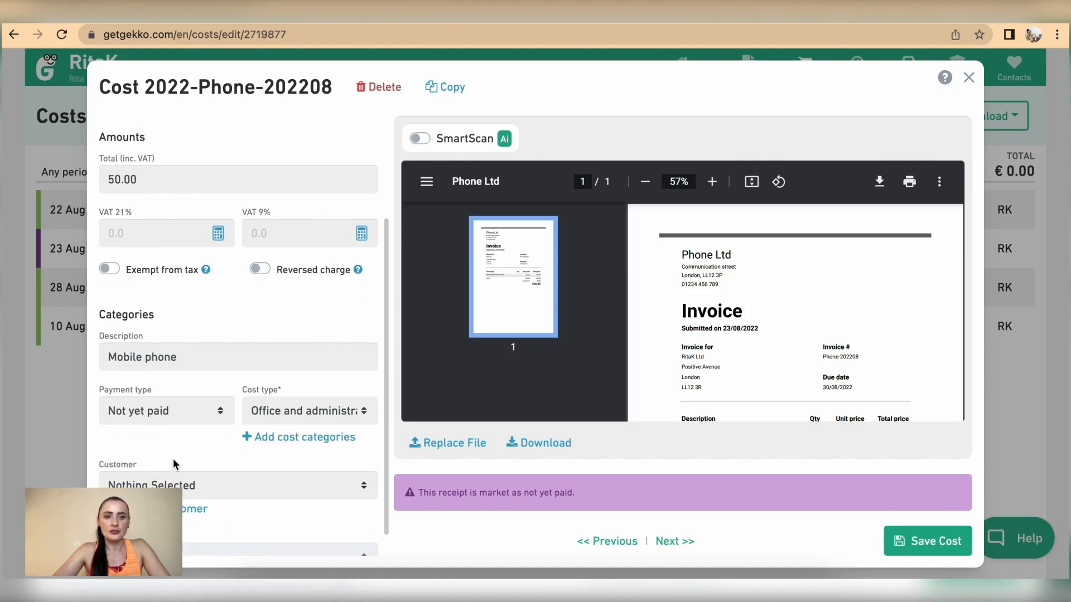
# Change the Mobile phone cost's payment type to Bank transaction and save
pyautogui.click(188, 407)
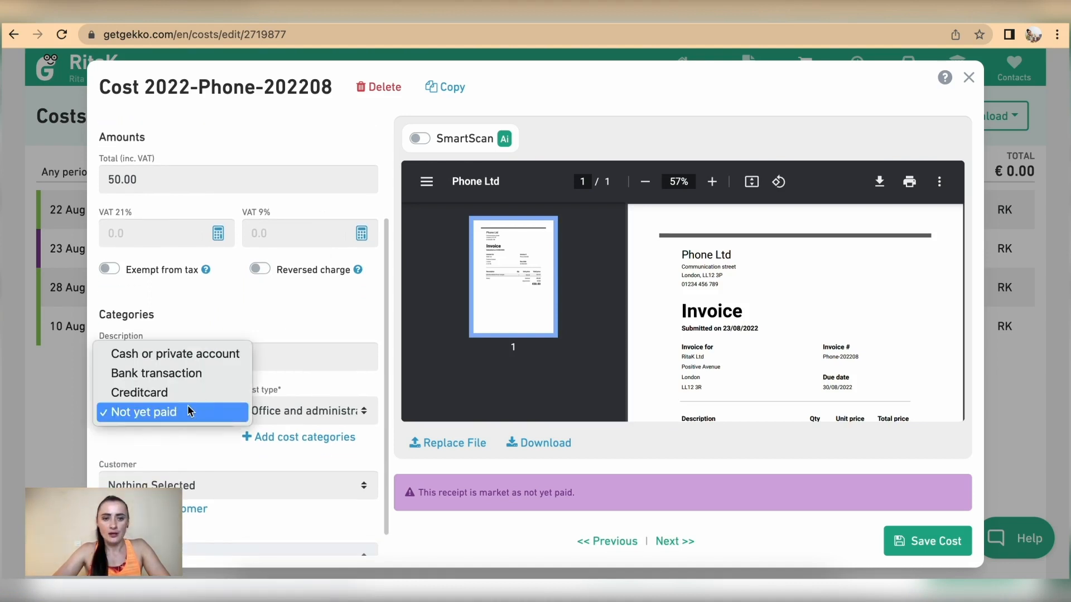
pyautogui.click(174, 377)
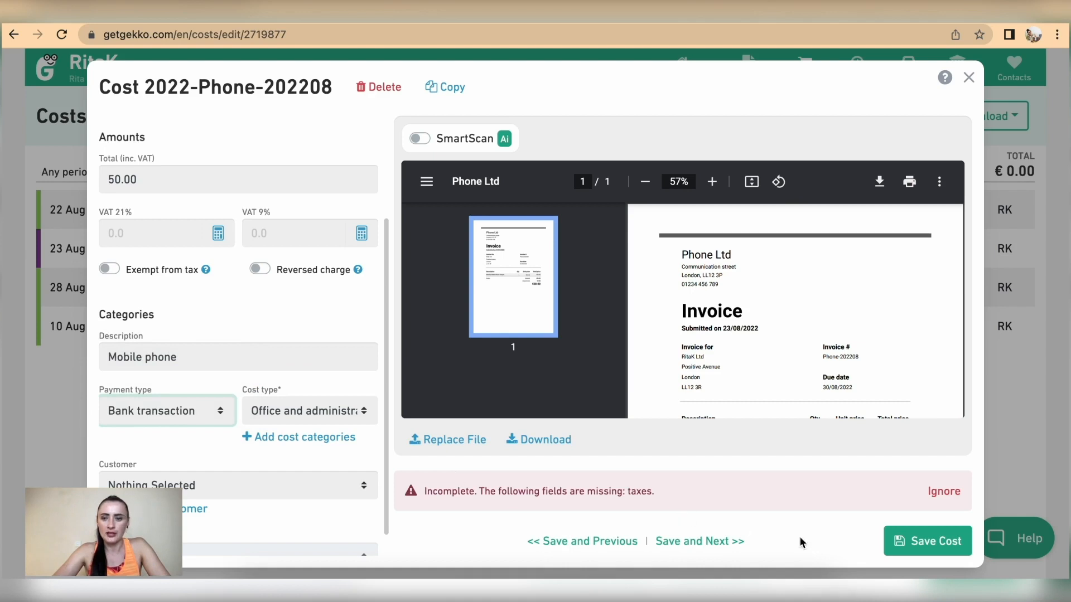
pyautogui.click(942, 549)
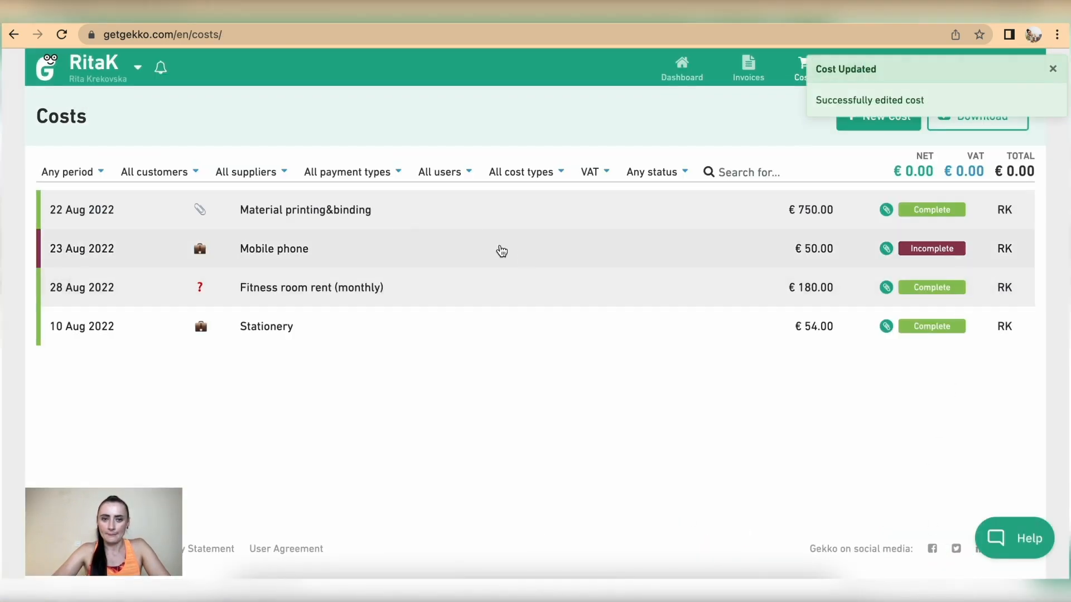
# Reopen the Mobile phone cost, mark it exempt from tax and save
pyautogui.click(419, 258)
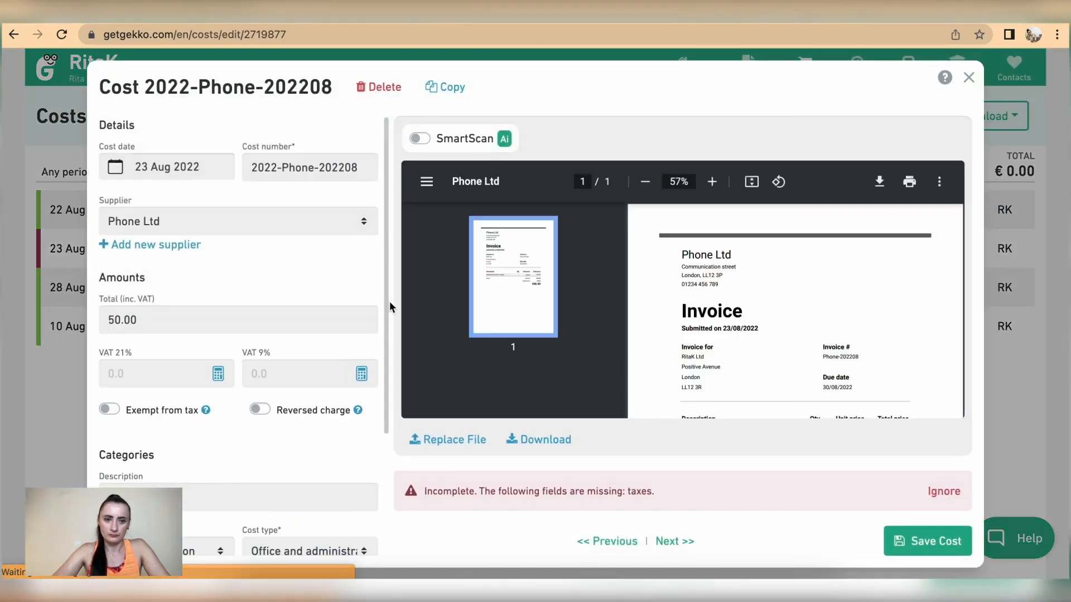
pyautogui.scroll(-3, 239, 435)
pyautogui.scroll(-2, 239, 434)
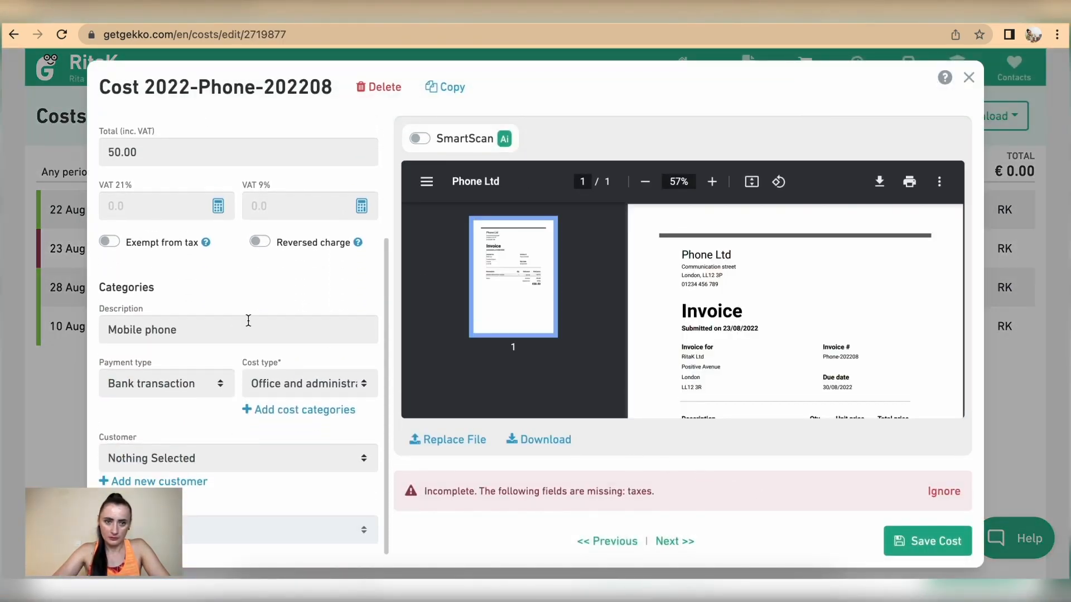
pyautogui.click(111, 242)
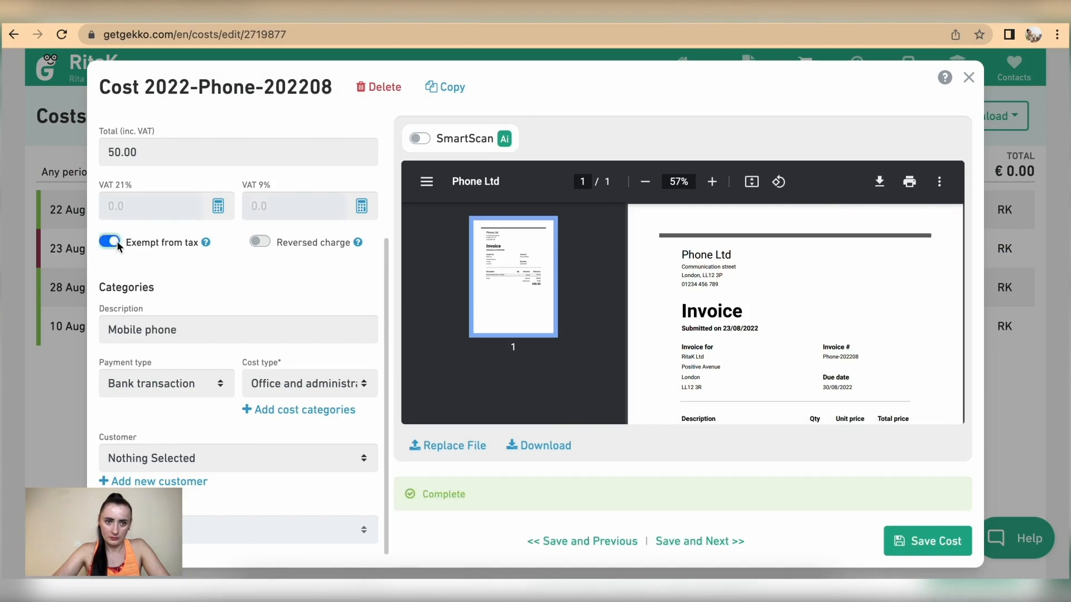
pyautogui.click(934, 540)
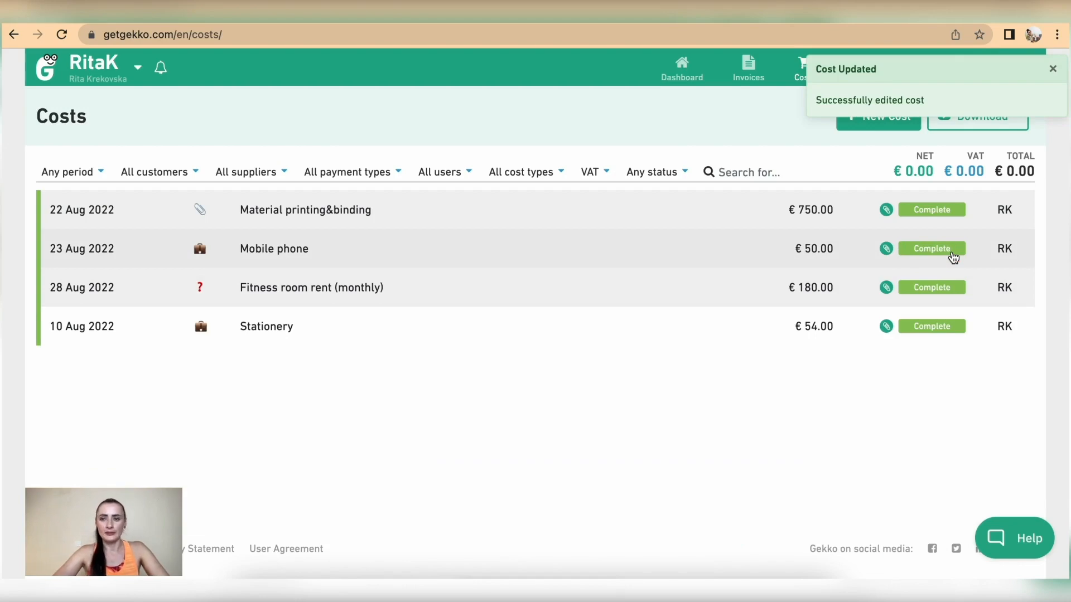
# Reopen the Mobile phone cost, set payment type to Not yet paid and save
pyautogui.click(441, 247)
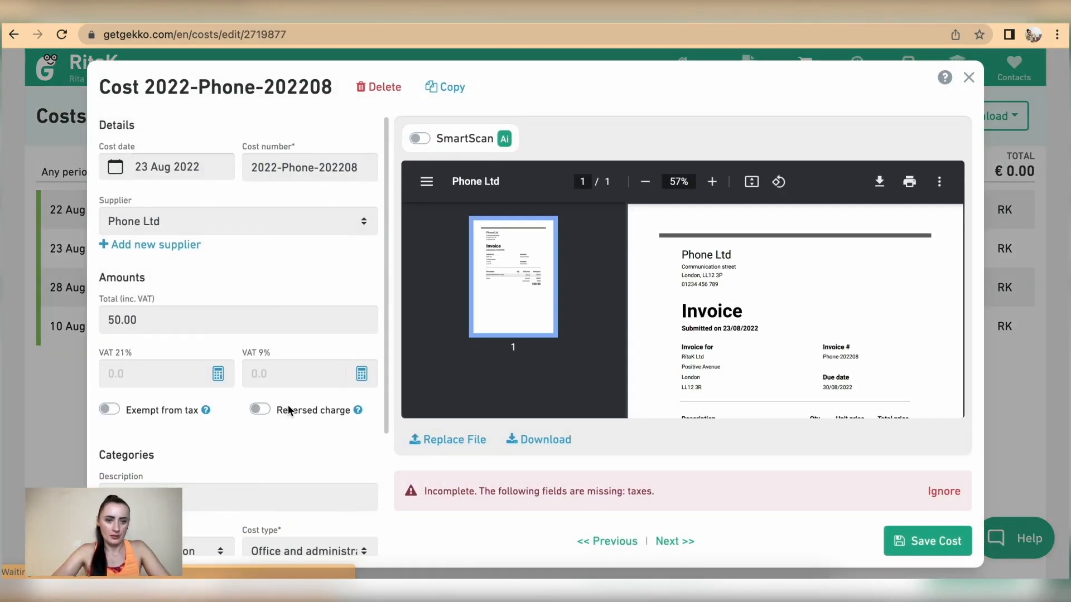
pyautogui.scroll(-2, 287, 404)
pyautogui.click(168, 449)
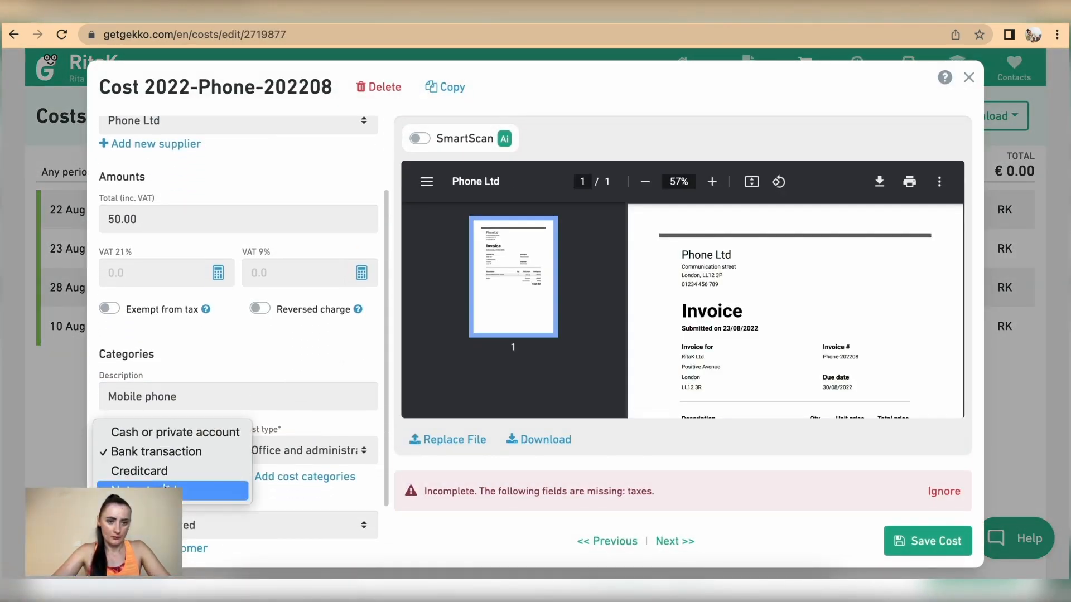
pyautogui.click(161, 490)
pyautogui.click(923, 543)
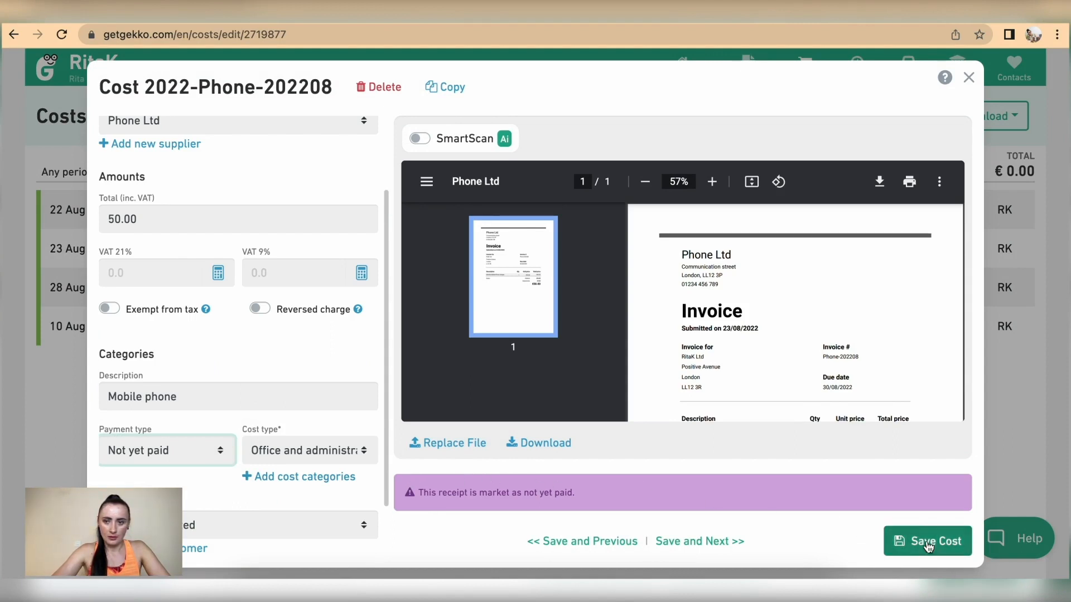
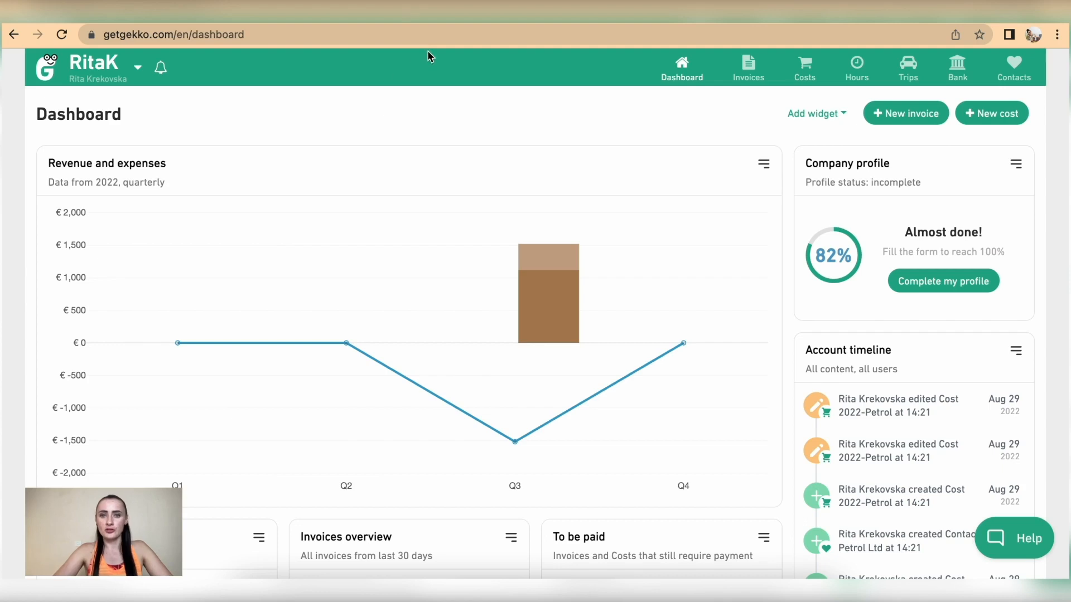
# Open the Quotations page, highlight the three-quotation limit tip and start a new quotation
pyautogui.moveTo(746, 68)
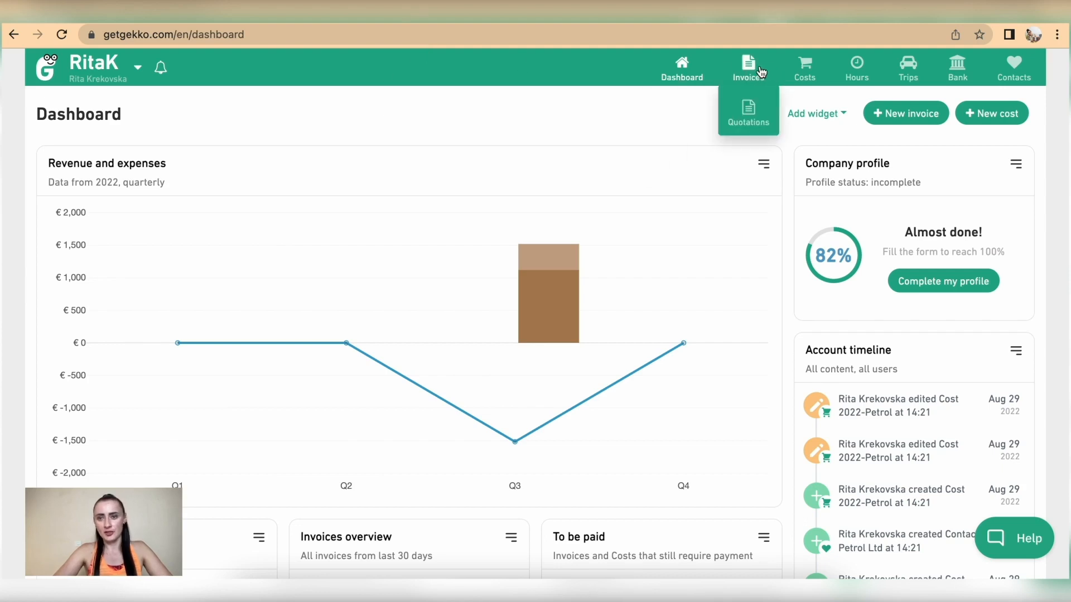
pyautogui.click(752, 109)
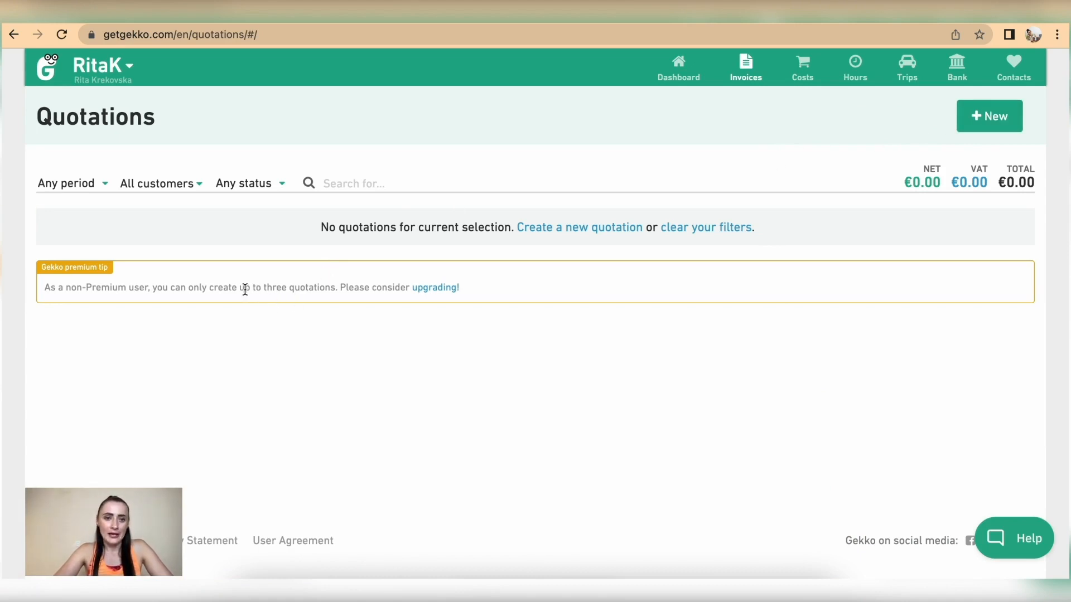
pyautogui.moveTo(240, 285); pyautogui.dragTo(335, 286)
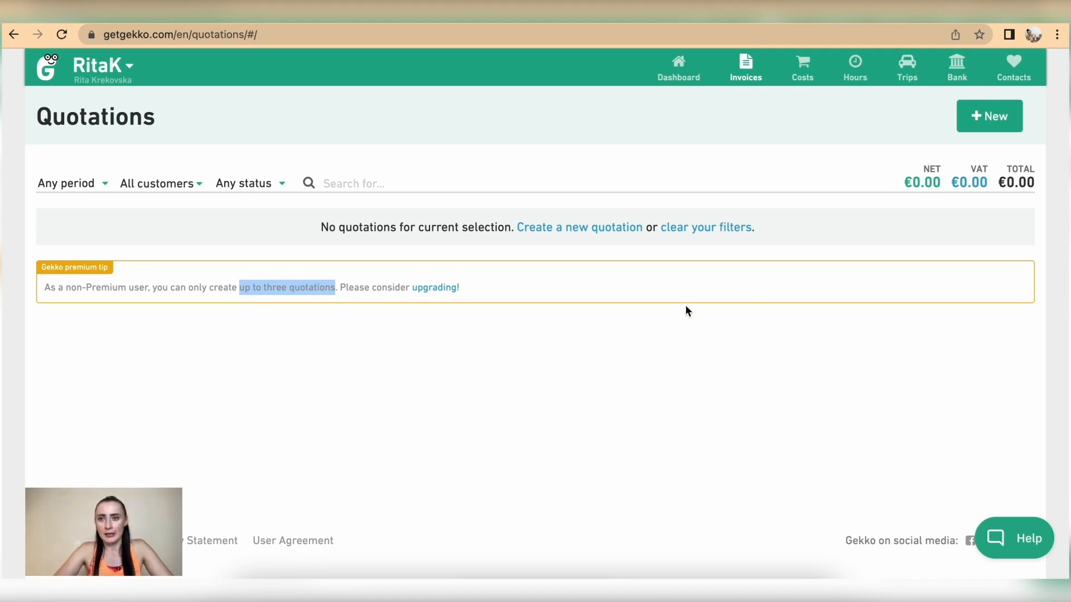
pyautogui.click(988, 117)
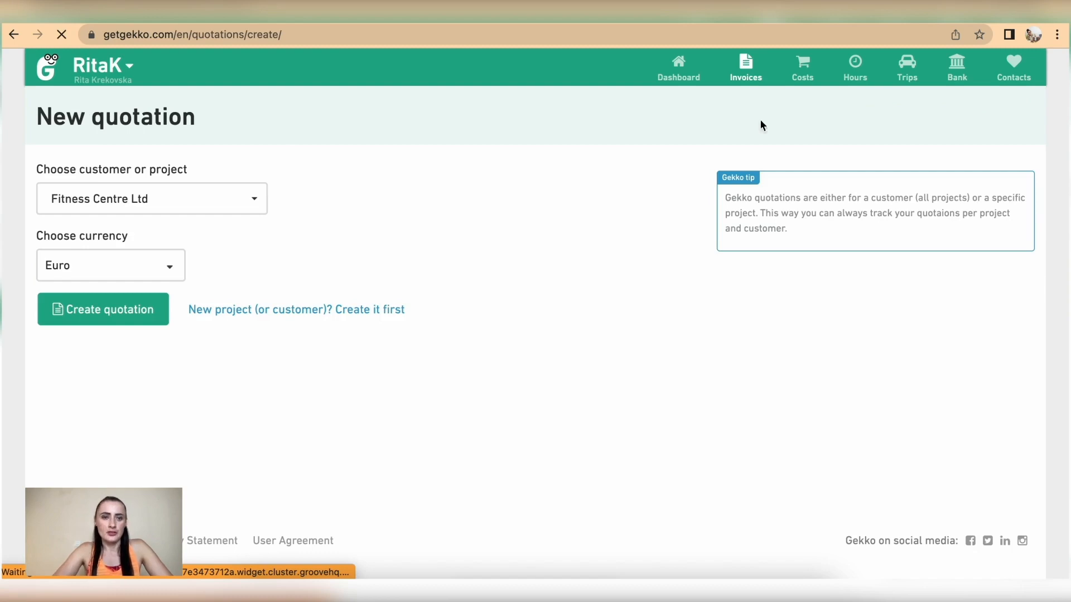
# Create a Euro quotation for Fitness Centre Ltd's Pilates classes project
pyautogui.click(173, 204)
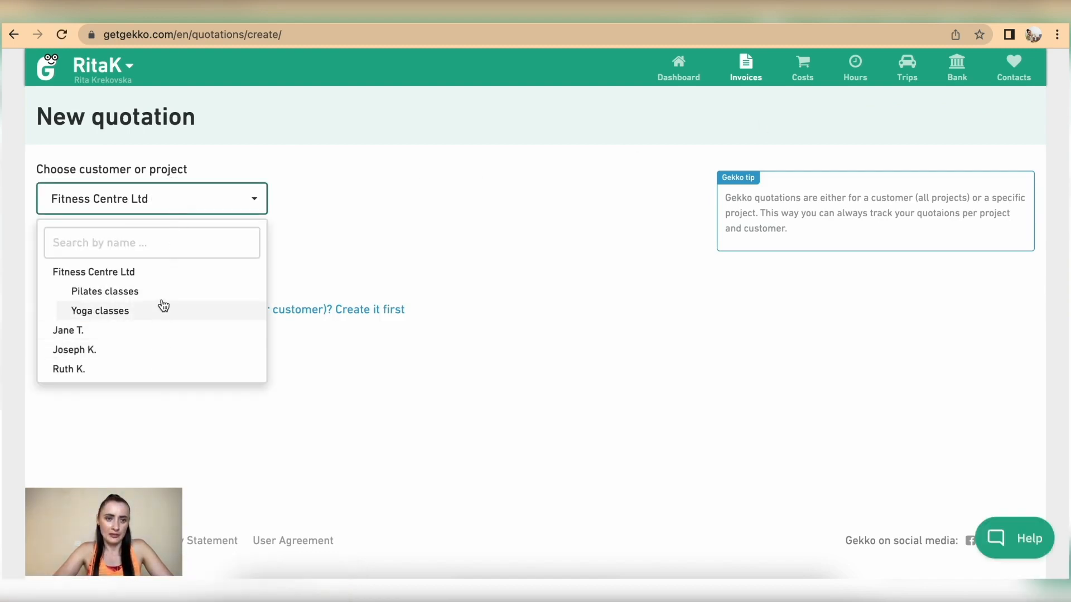
pyautogui.click(127, 296)
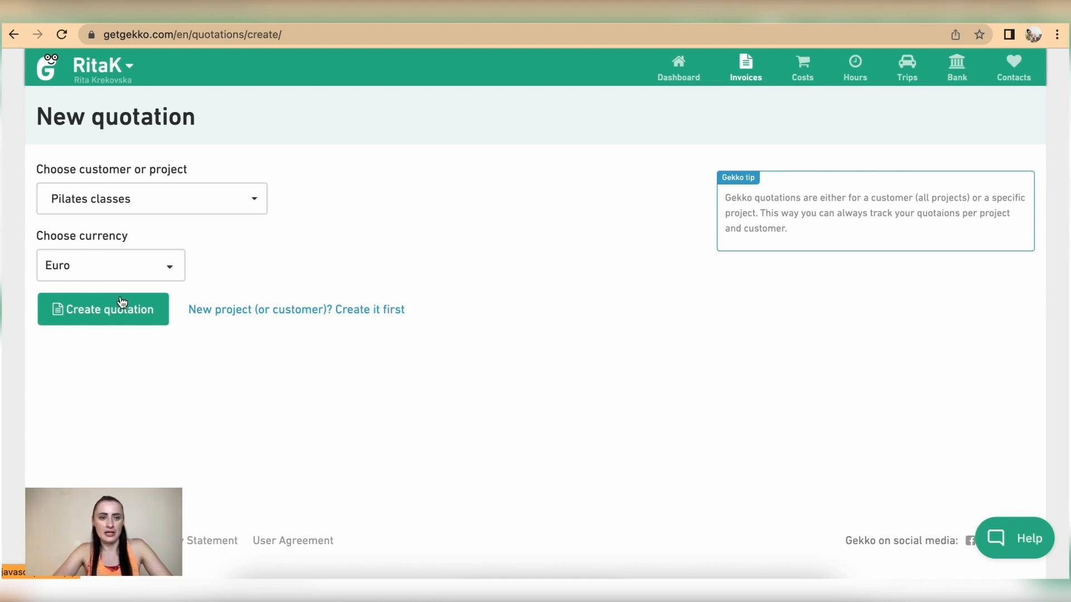
pyautogui.click(92, 315)
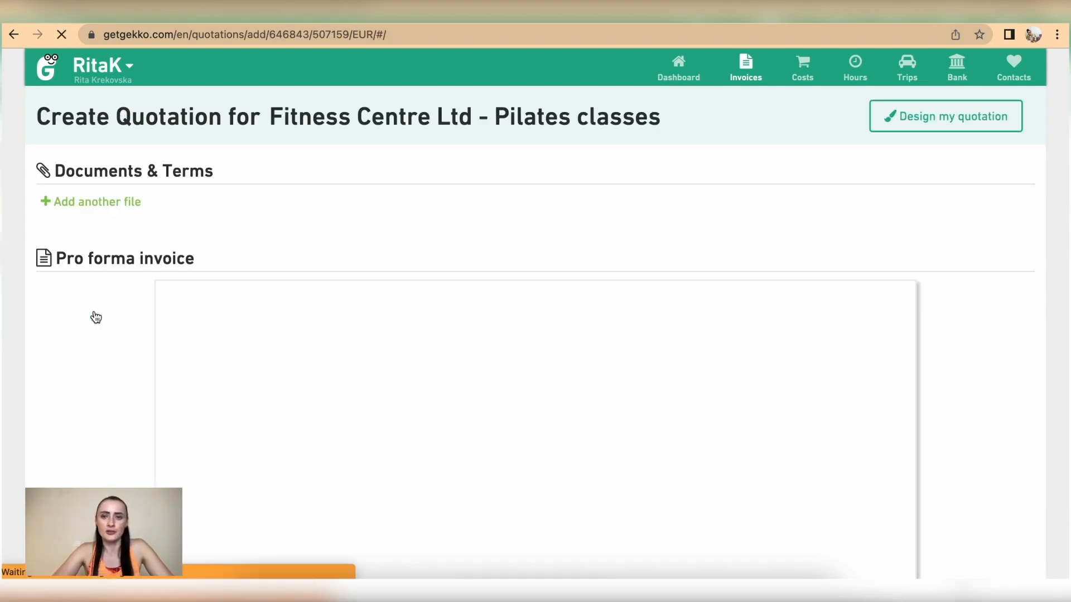
# Give the quotation reference FC_Pilates2022, date 22 Aug 2022 and validity of 10 days
pyautogui.scroll(-3, 690, 344)
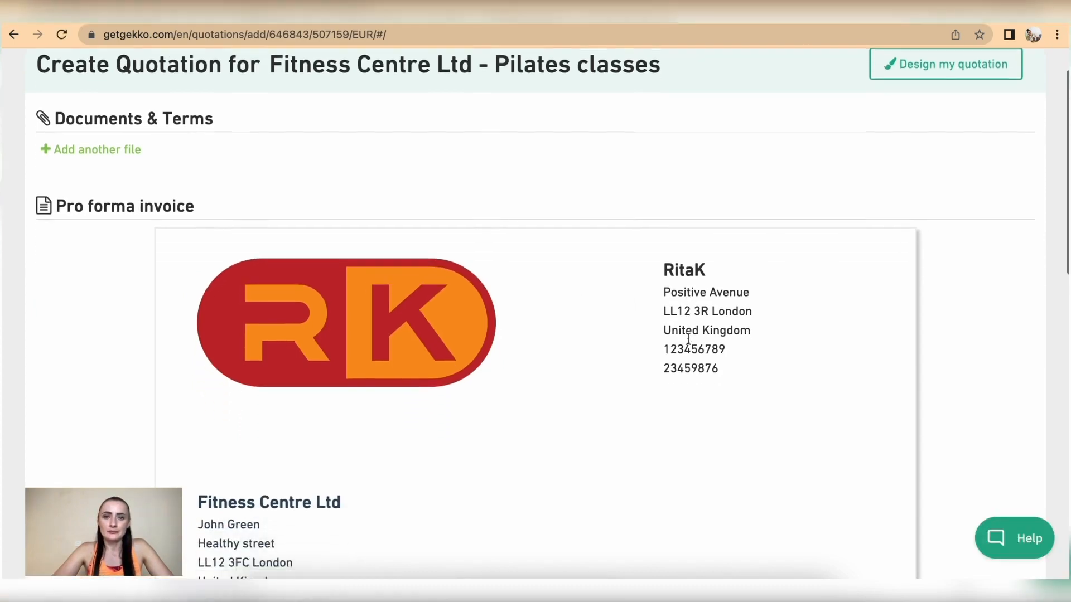
pyautogui.scroll(-2, 690, 344)
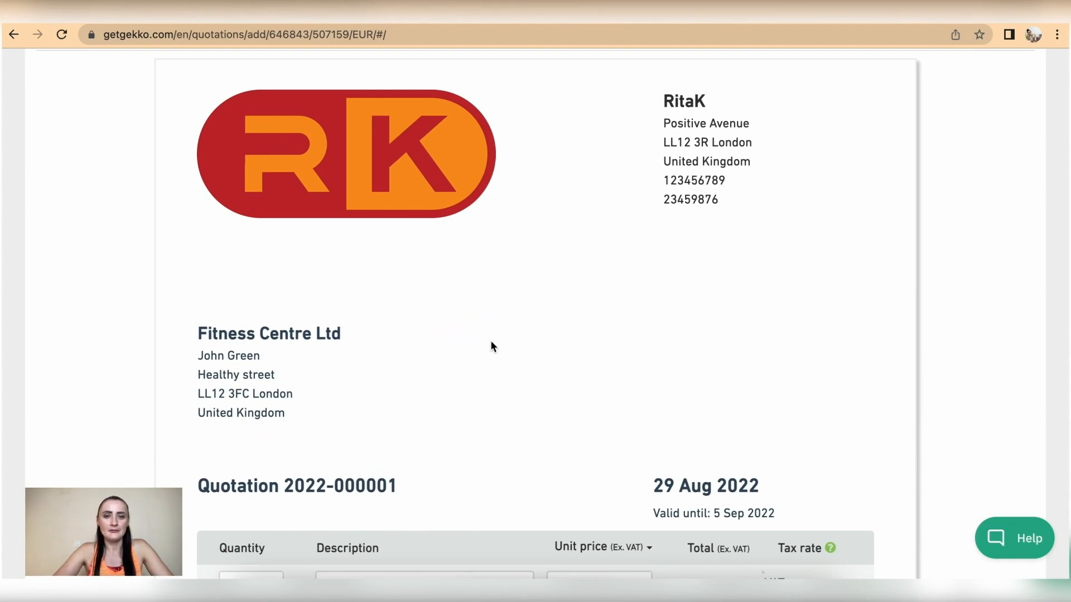
pyautogui.scroll(-5, 492, 346)
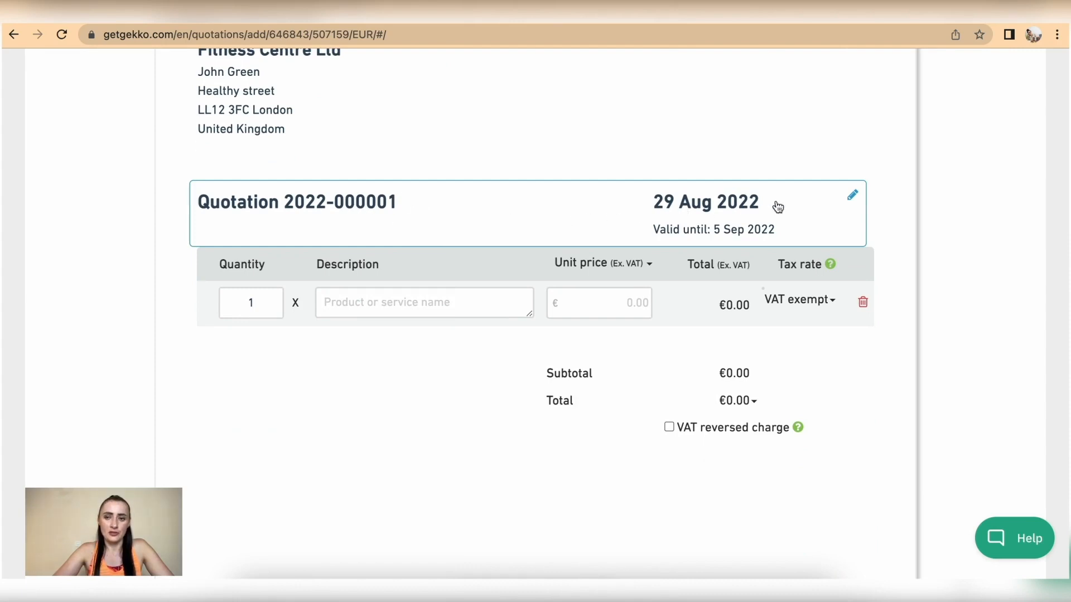
pyautogui.click(853, 194)
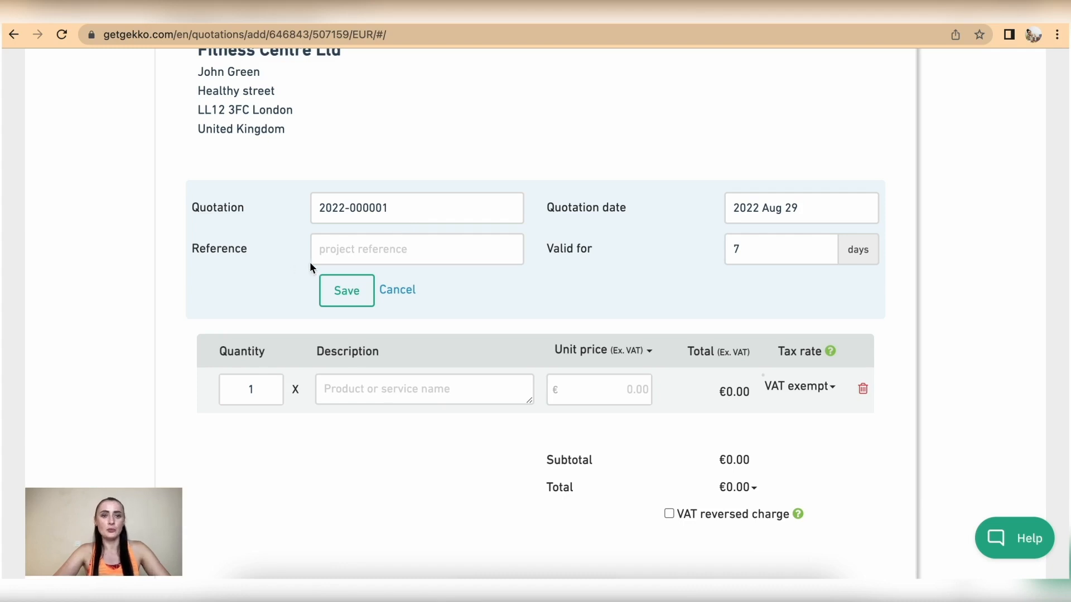
pyautogui.click(378, 251)
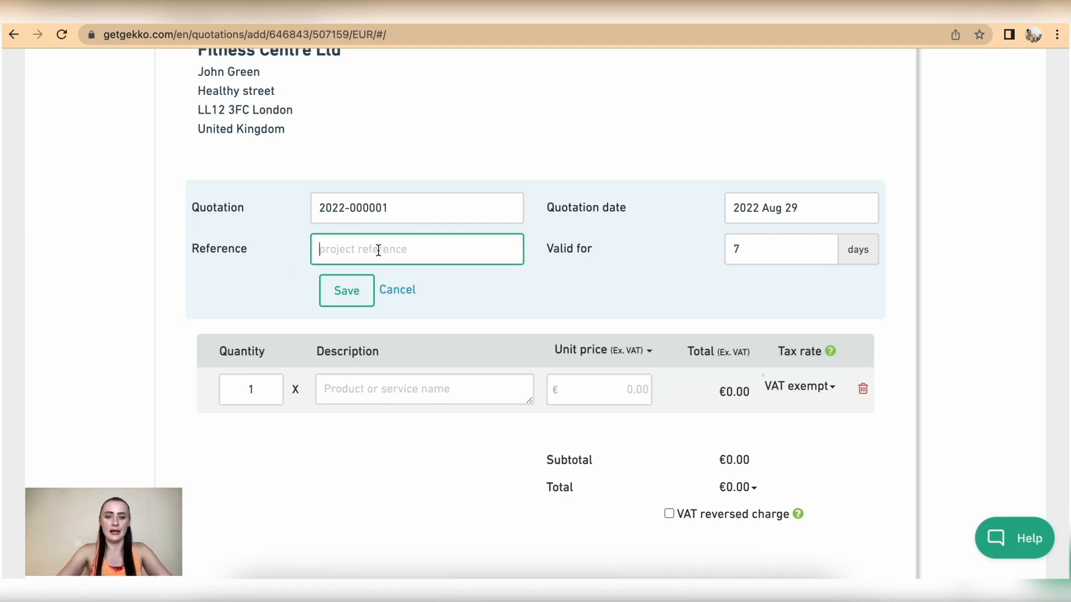
pyautogui.write('FC')
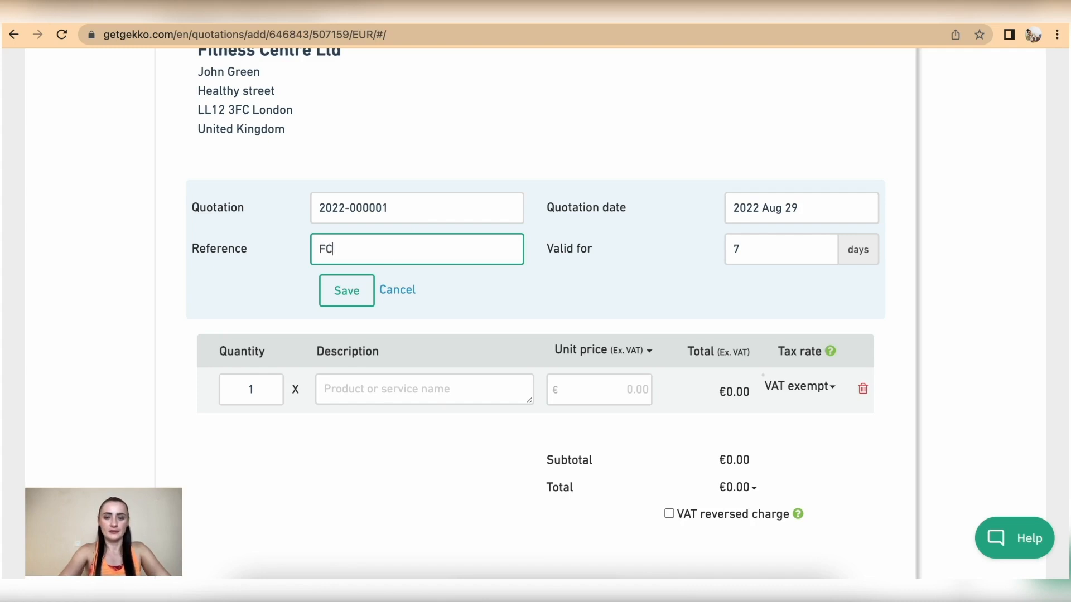
pyautogui.write('_')
pyautogui.write('Pilates')
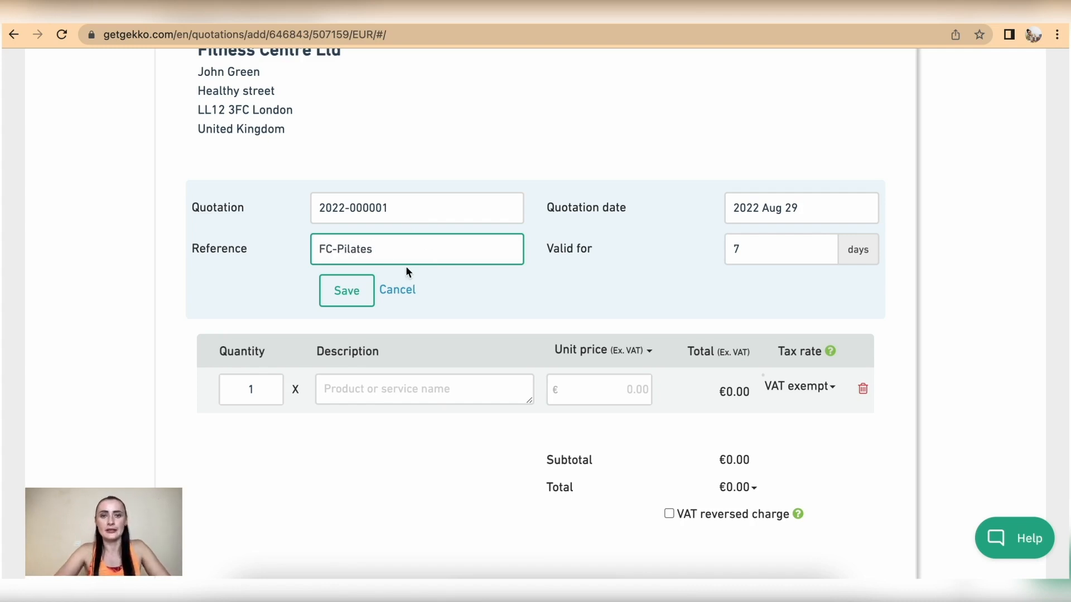
pyautogui.write('2022')
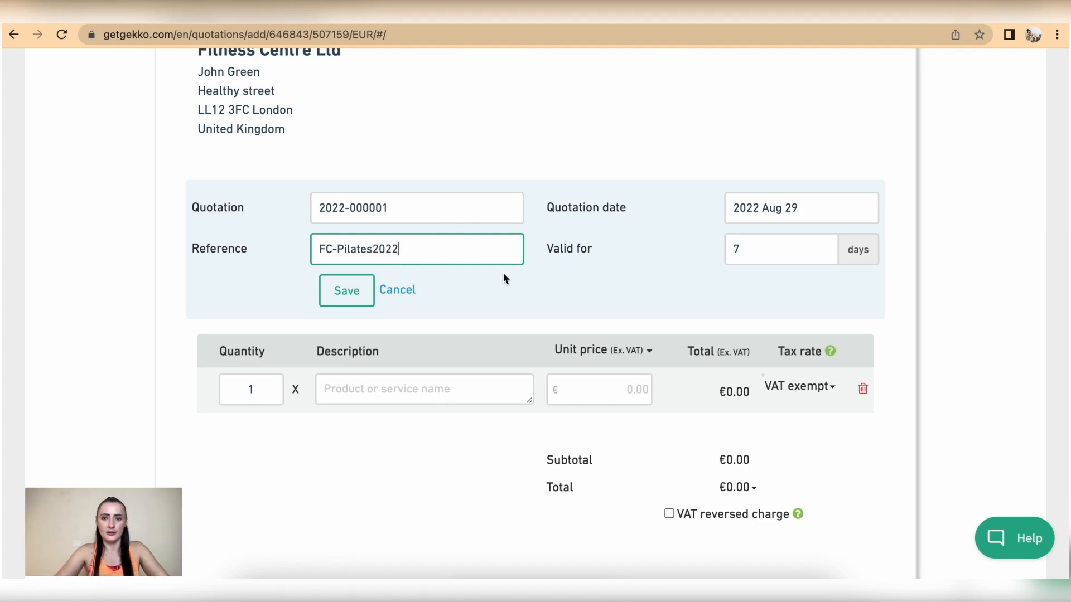
pyautogui.click(831, 206)
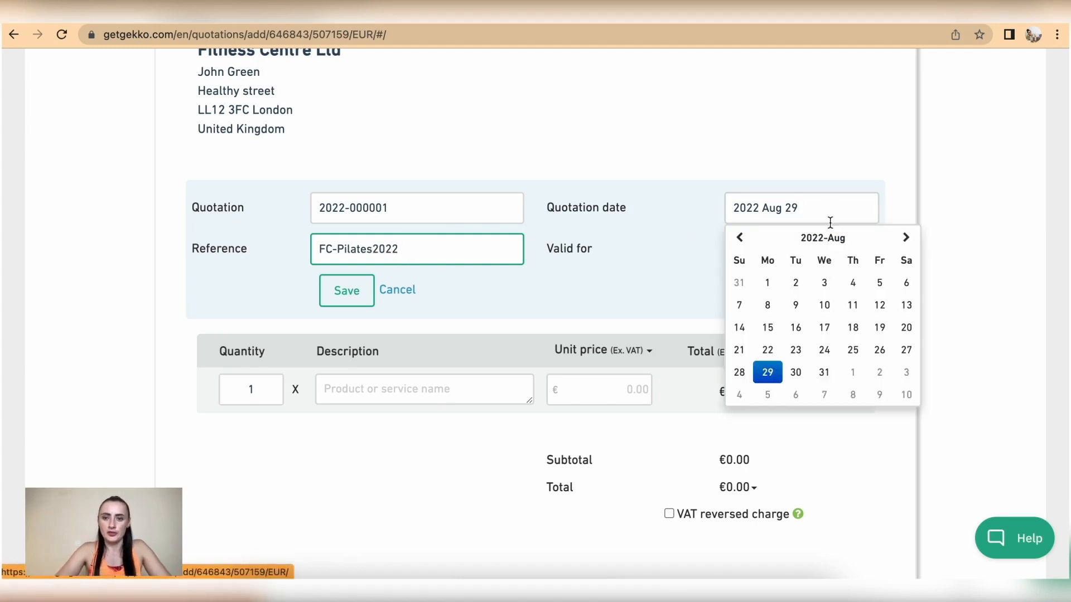
pyautogui.click(769, 351)
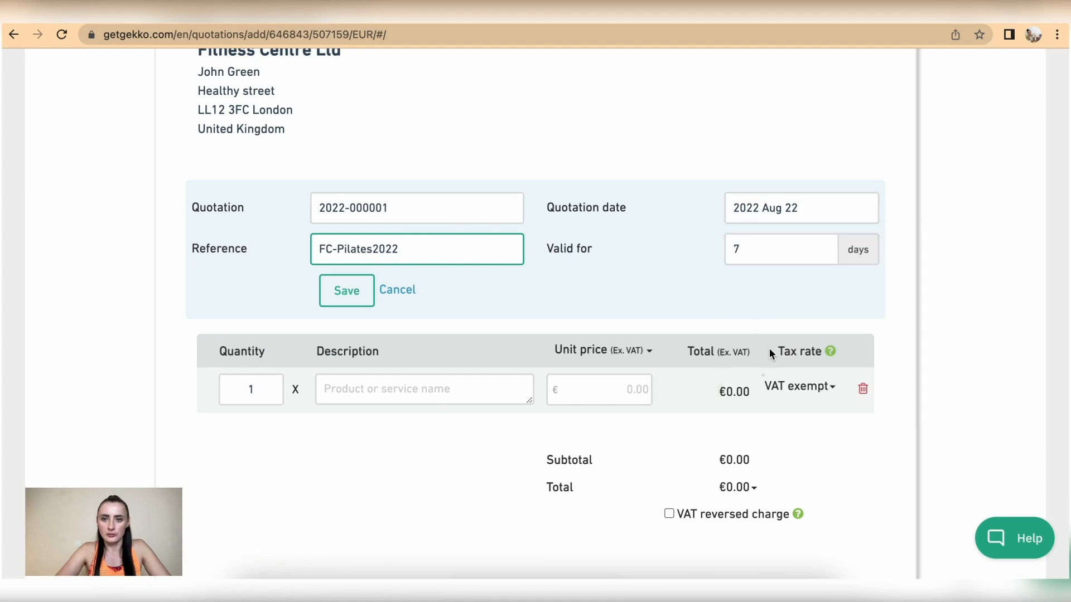
pyautogui.click(740, 252)
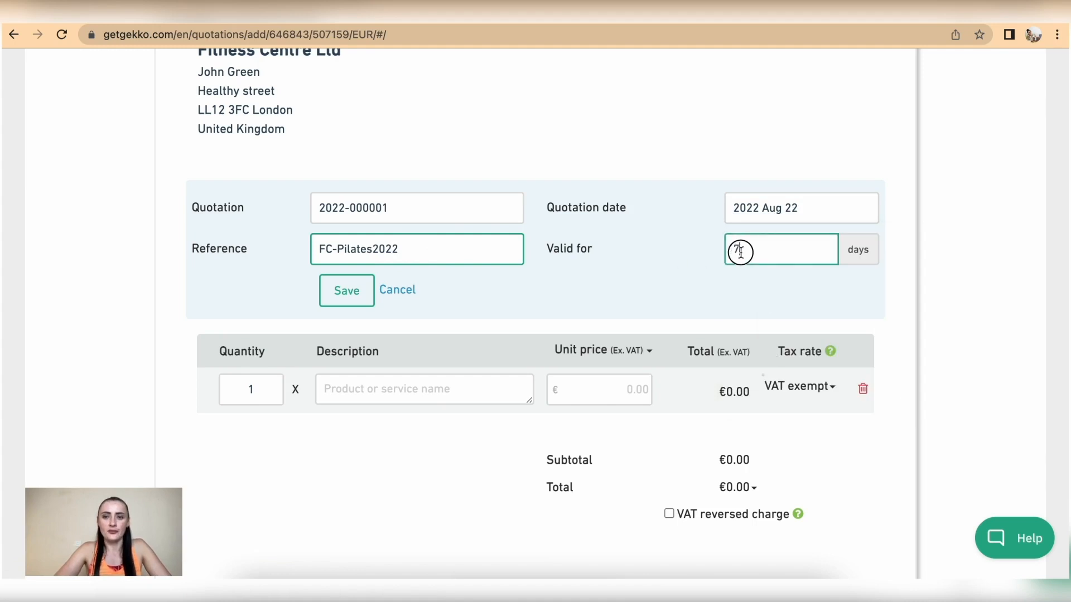
pyautogui.write('10')
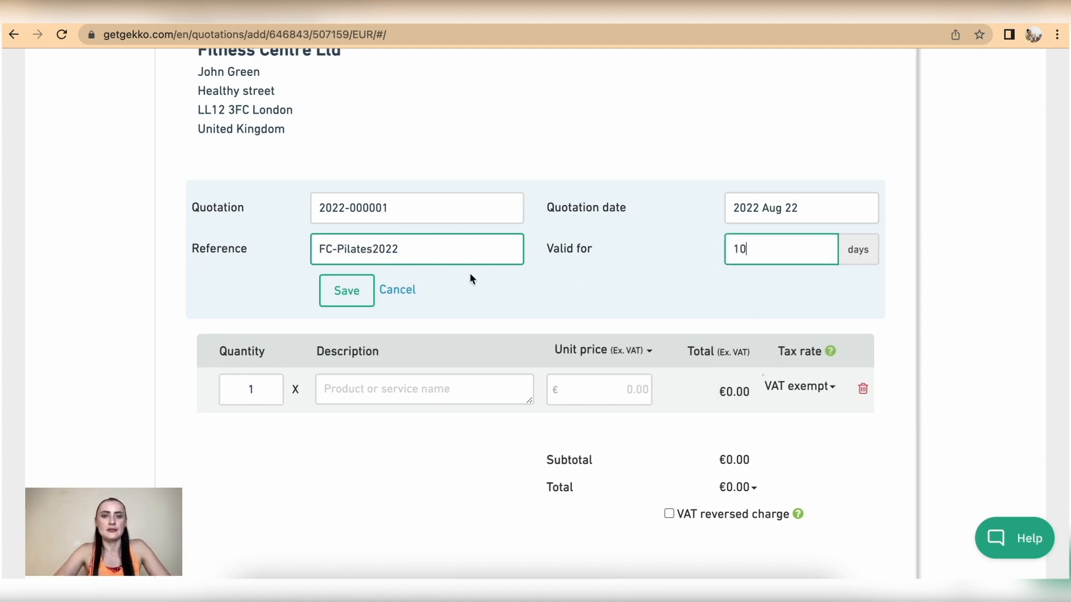
pyautogui.click(349, 290)
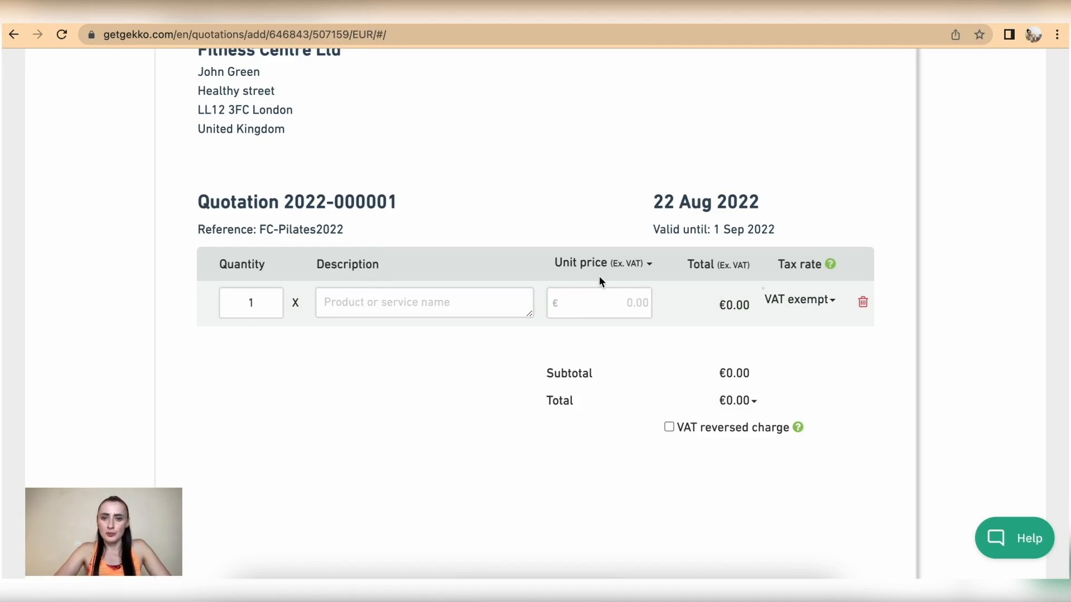
# Add a VAT-exempt first line 'Pilates classes (monthly) - 8' at €250, prices excluding VAT
pyautogui.click(651, 264)
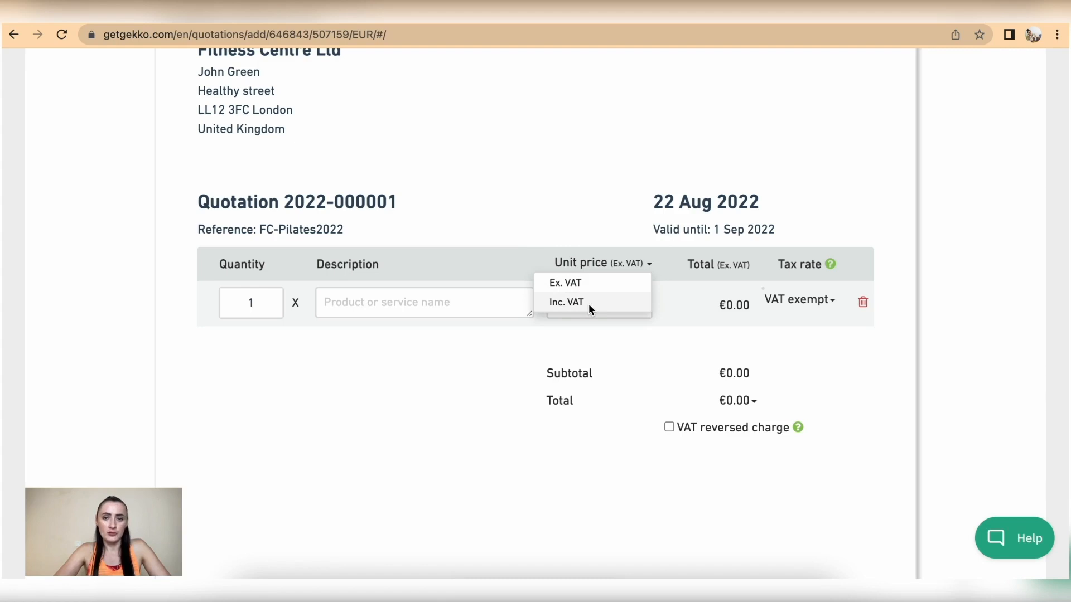
pyautogui.click(666, 266)
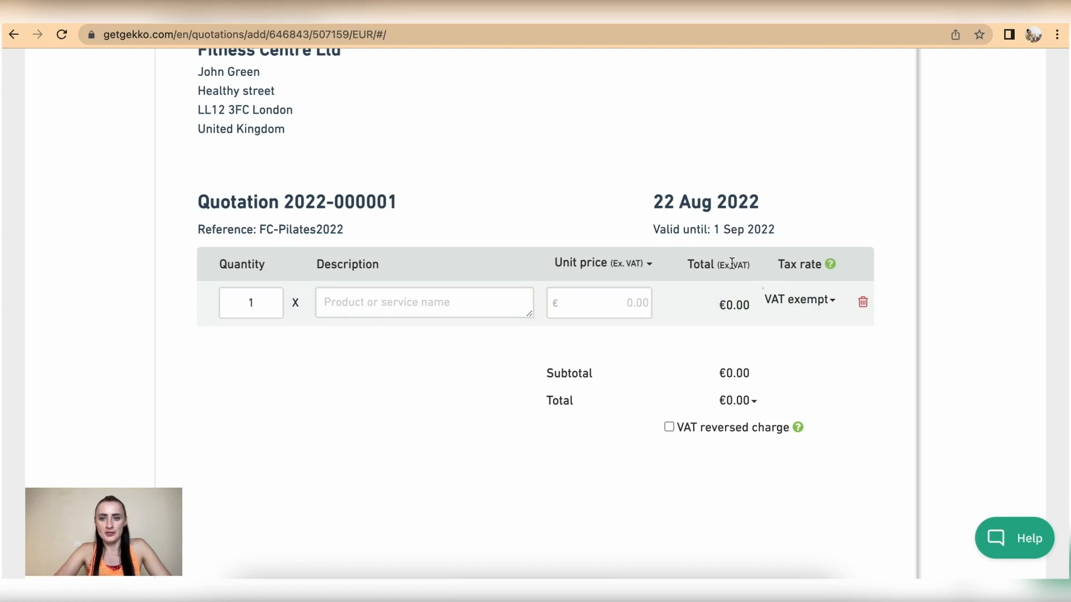
pyautogui.click(825, 298)
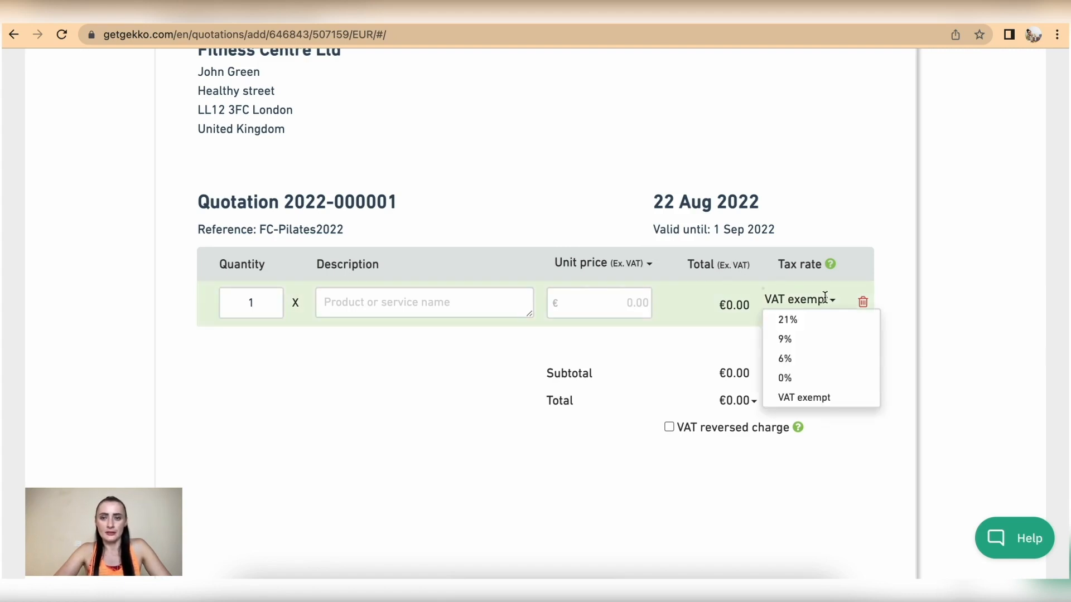
pyautogui.click(896, 265)
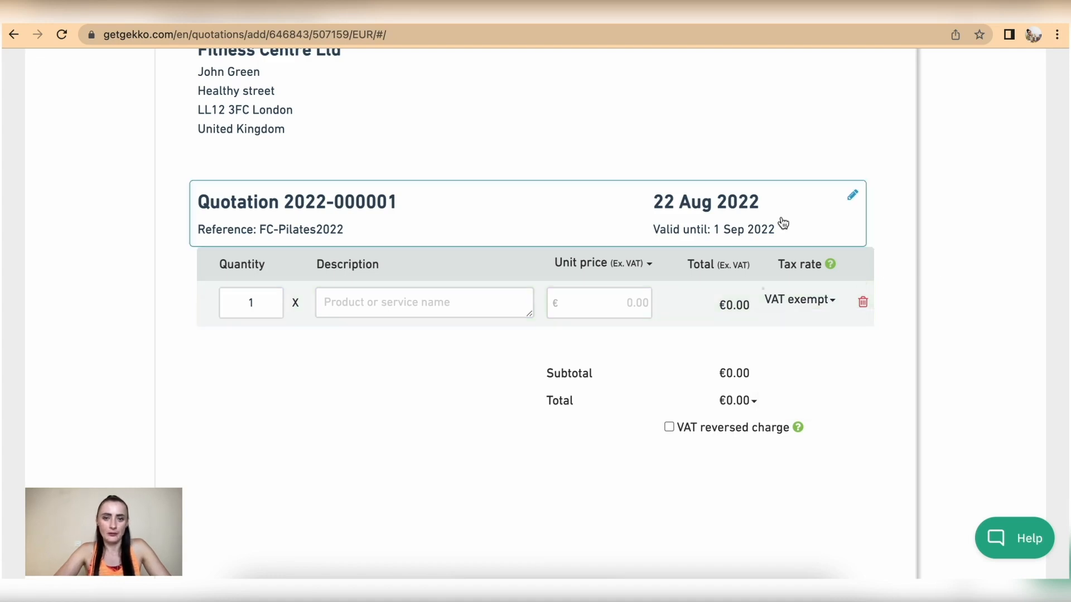
pyautogui.click(349, 301)
pyautogui.write('Pilates classes (n')
pyautogui.press('BackSpace')
pyautogui.write('monthly)')
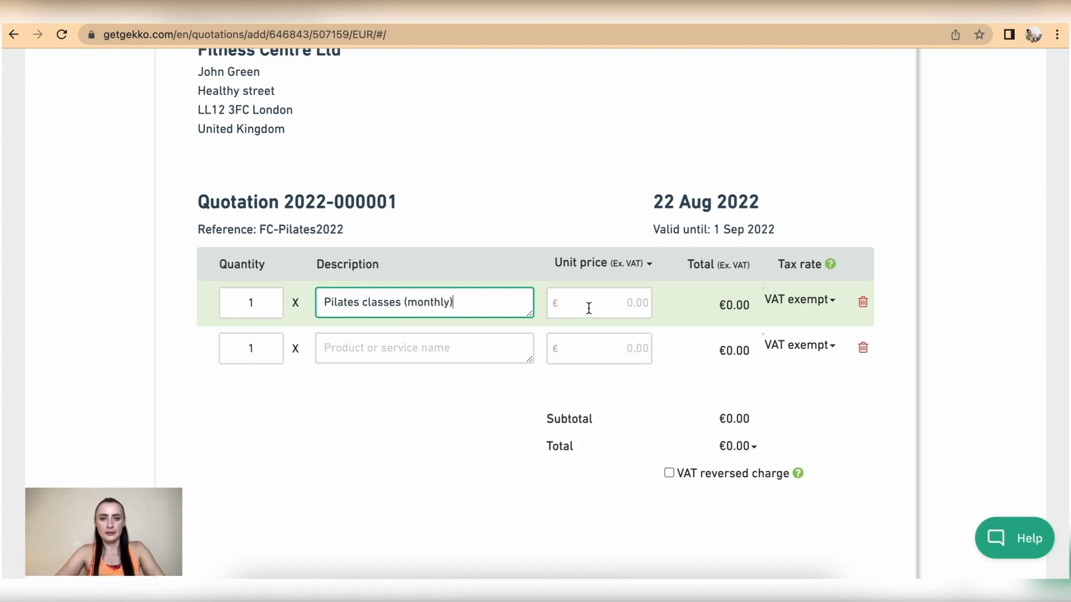
pyautogui.write(' - ')
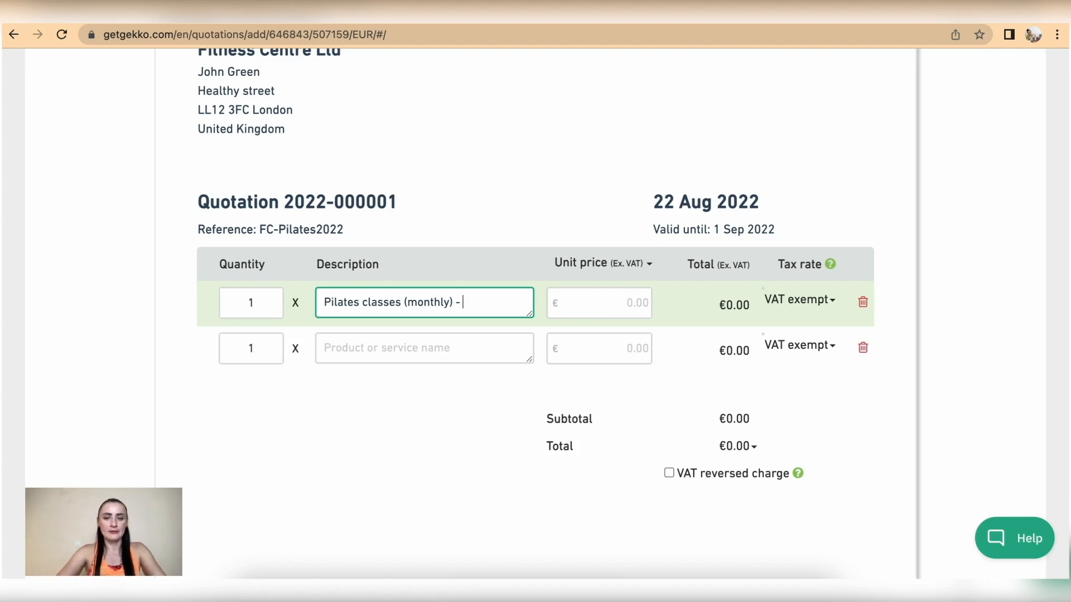
pyautogui.write('8')
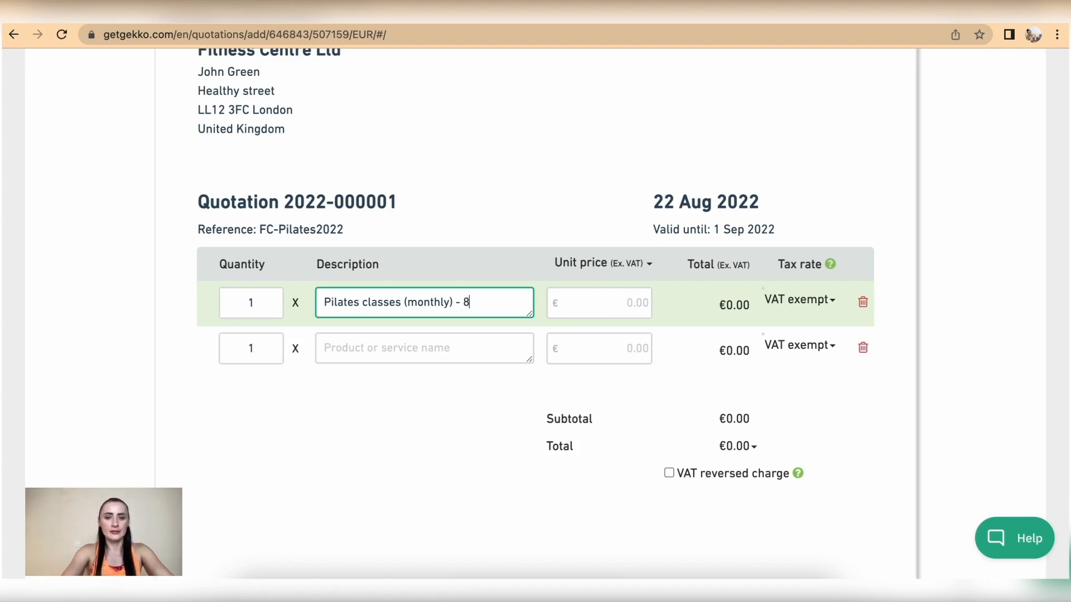
pyautogui.click(624, 308)
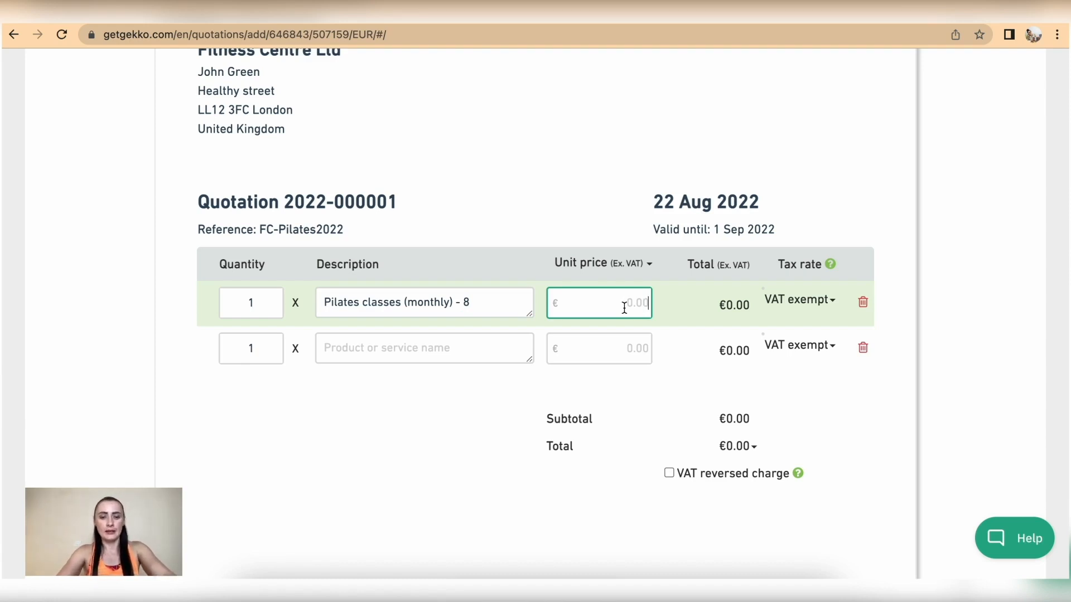
pyautogui.write('250')
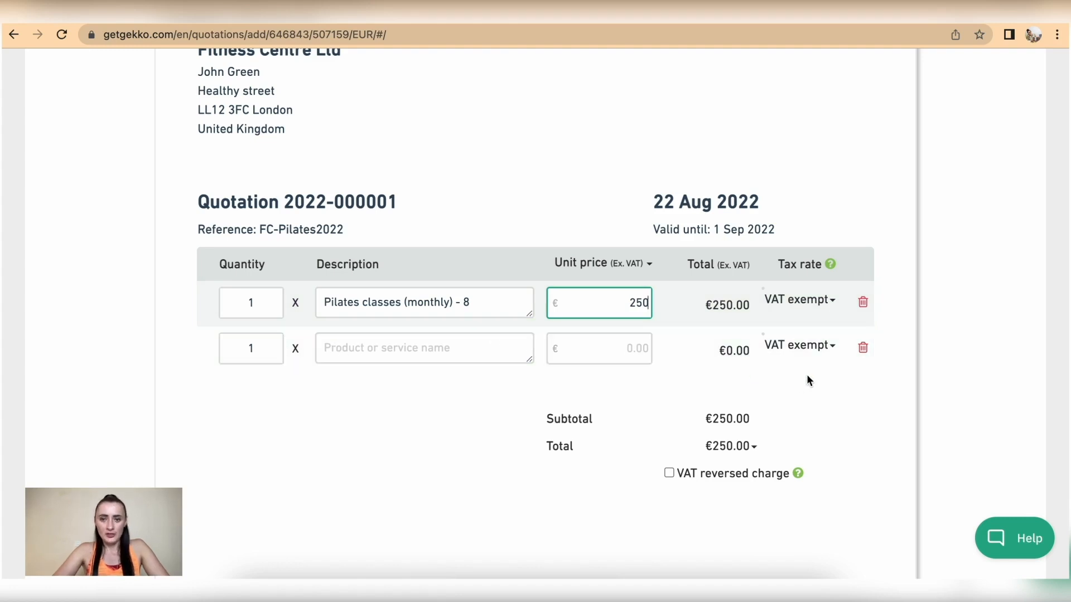
# Add a second line 'Travel/additional hours' with unit price €100
pyautogui.click(413, 356)
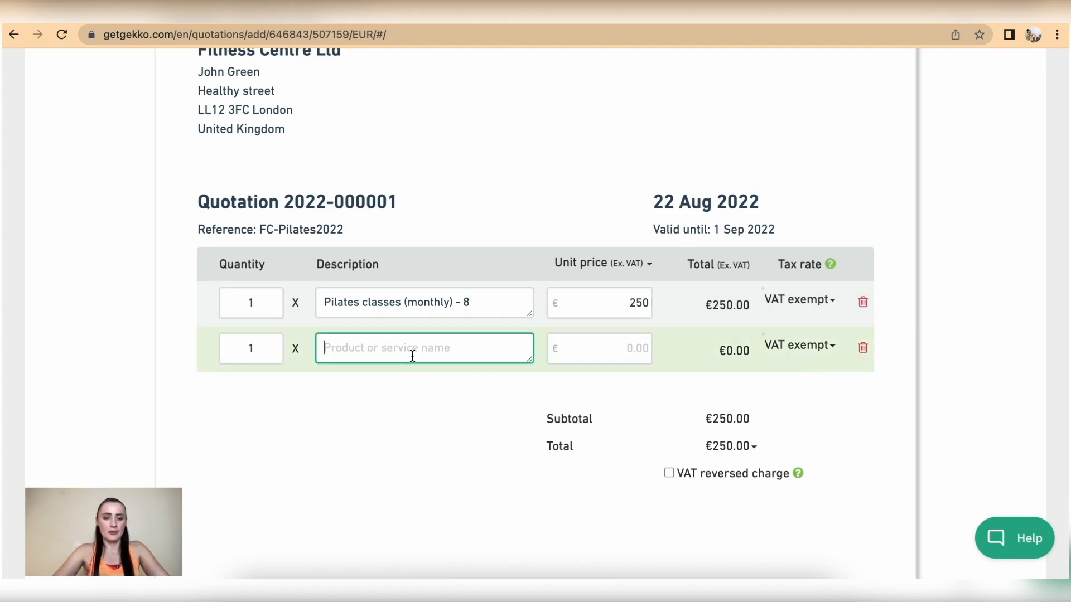
pyautogui.write('Travel')
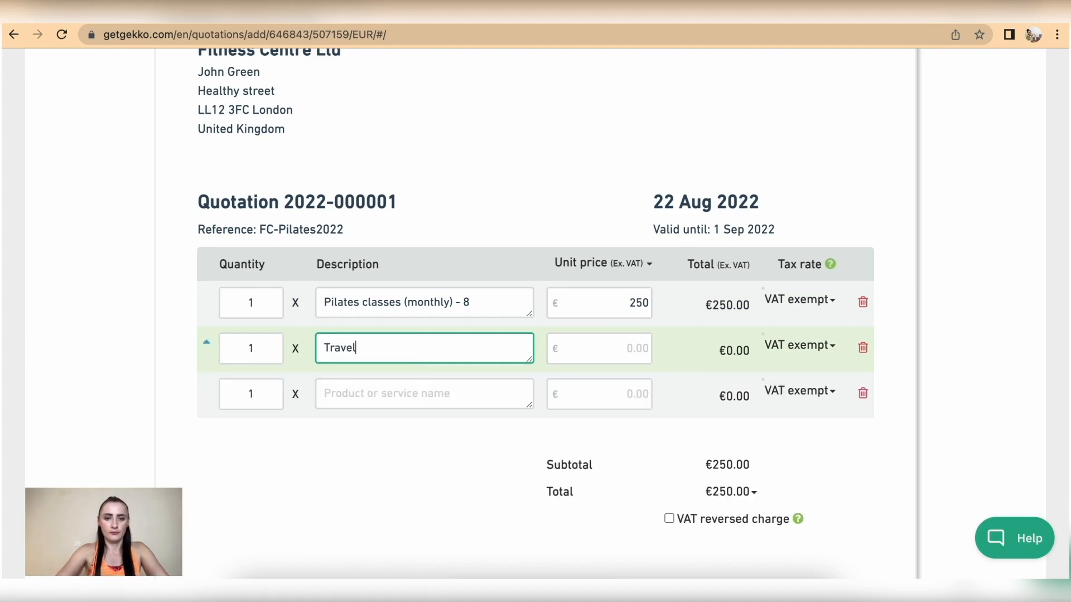
pyautogui.write('/addition')
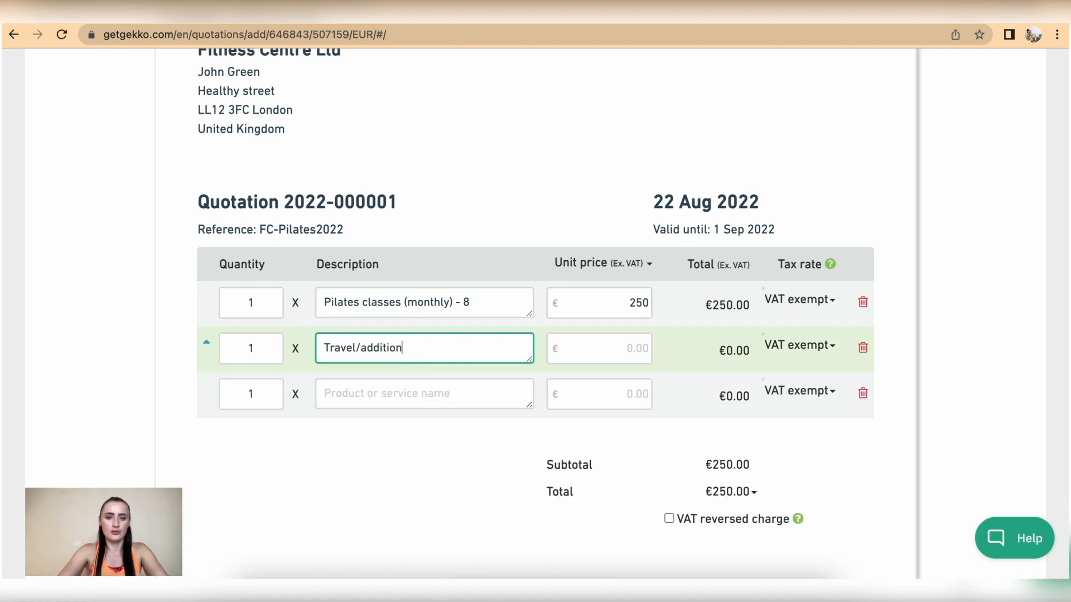
pyautogui.write('a')
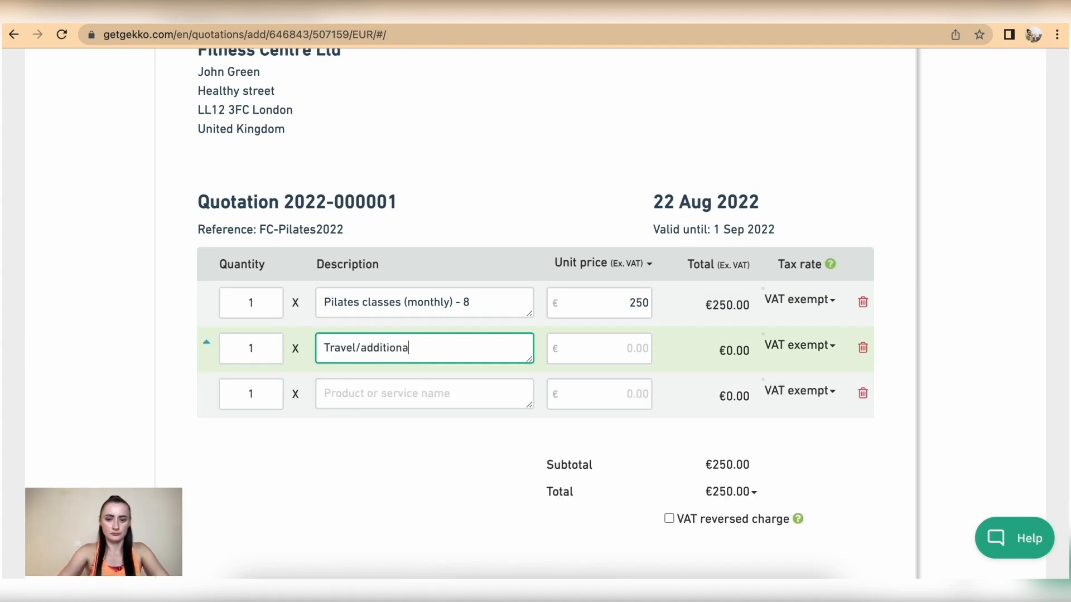
pyautogui.write('l hours')
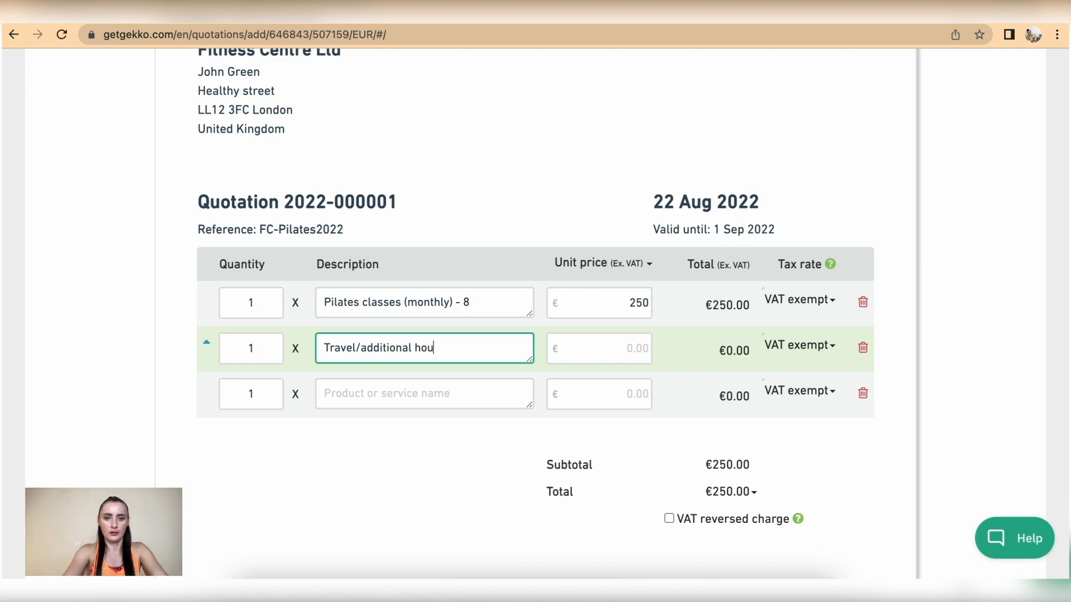
pyautogui.click(621, 348)
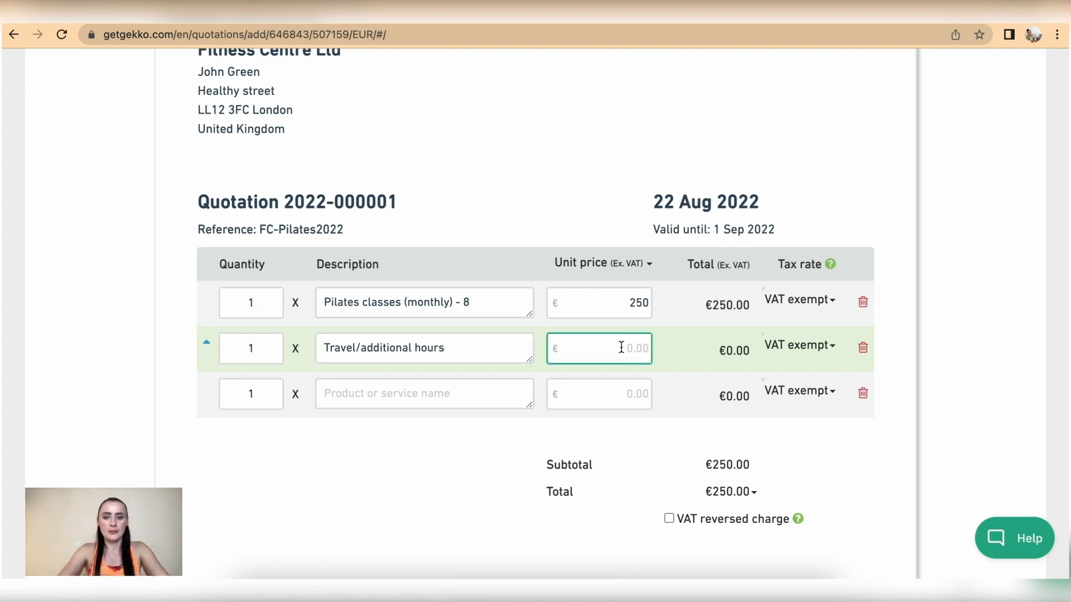
pyautogui.write('100')
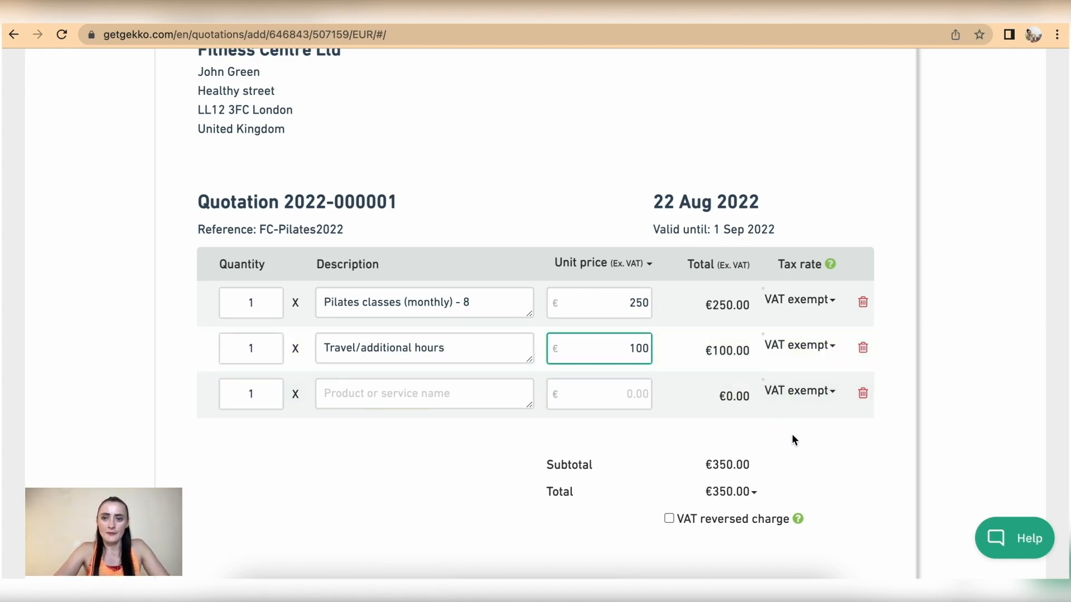
pyautogui.scroll(-5, 776, 460)
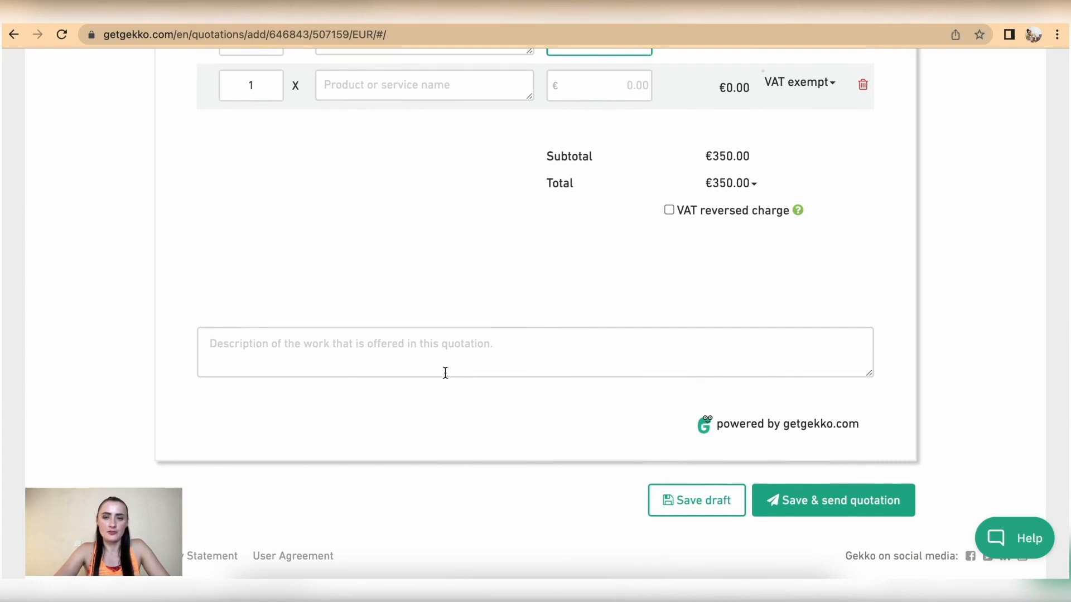
pyautogui.scroll(-1, 539, 356)
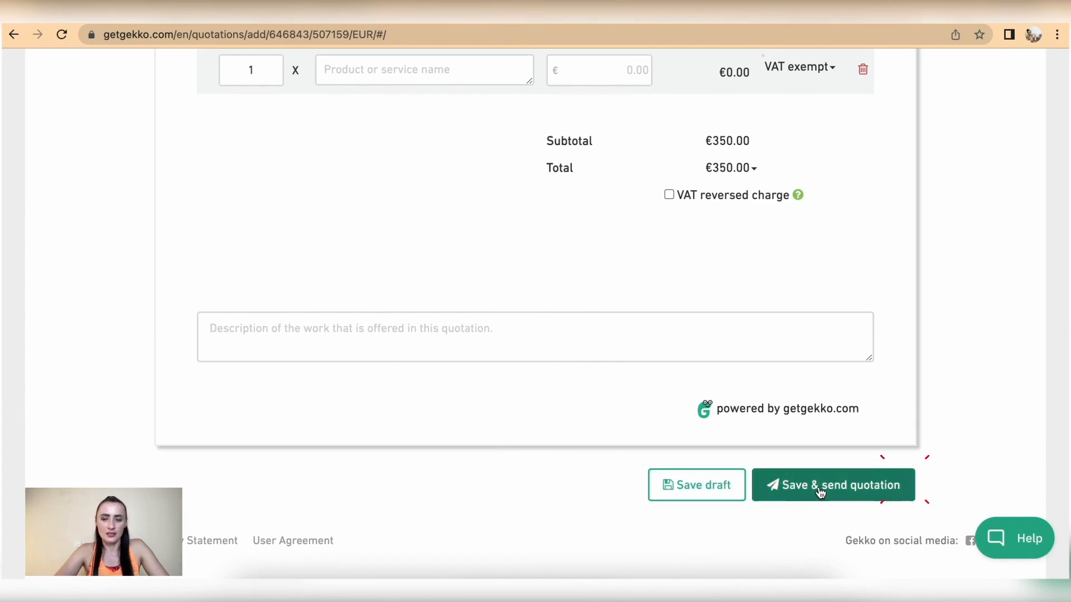
pyautogui.click(703, 491)
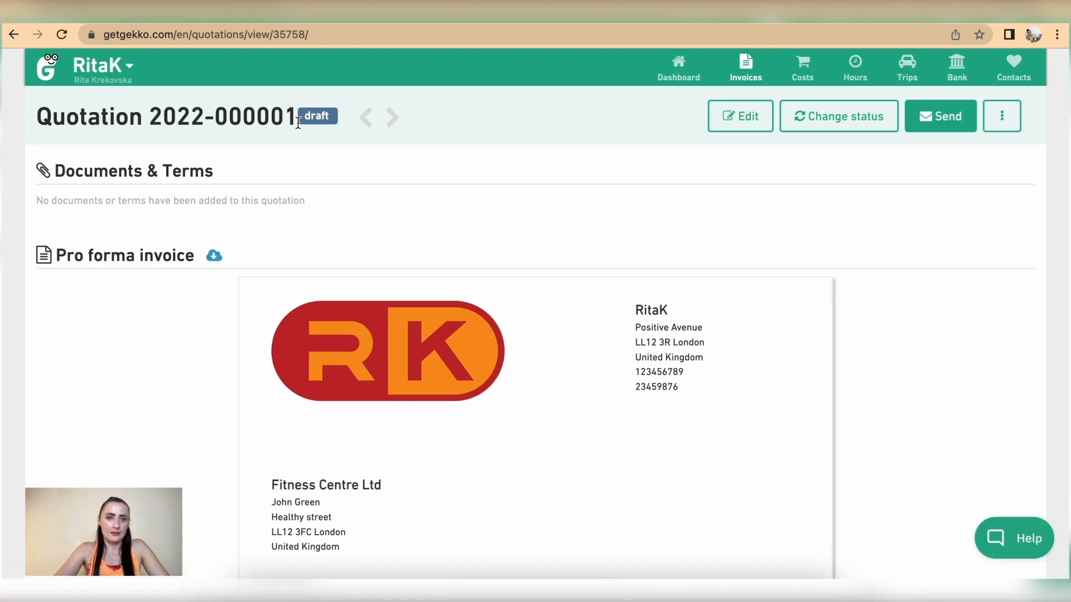
pyautogui.moveTo(746, 70)
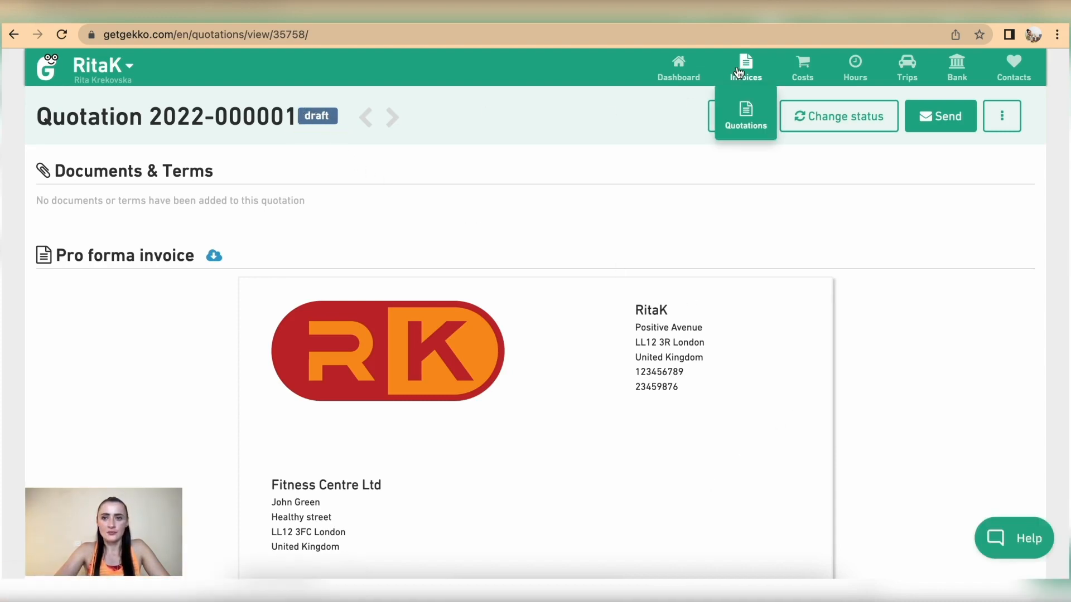
pyautogui.click(750, 122)
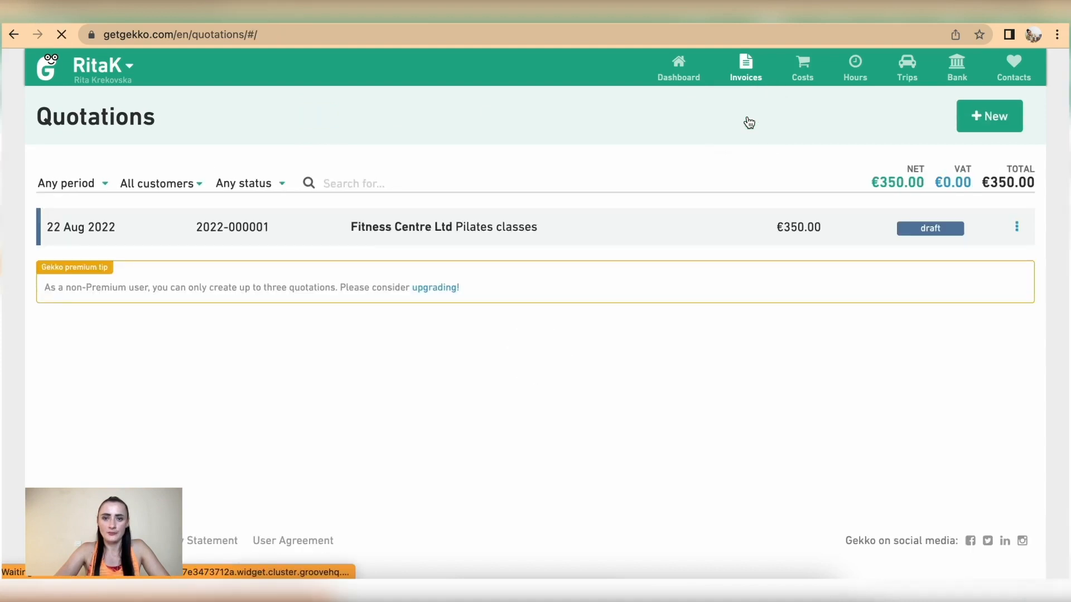
pyautogui.click(1017, 231)
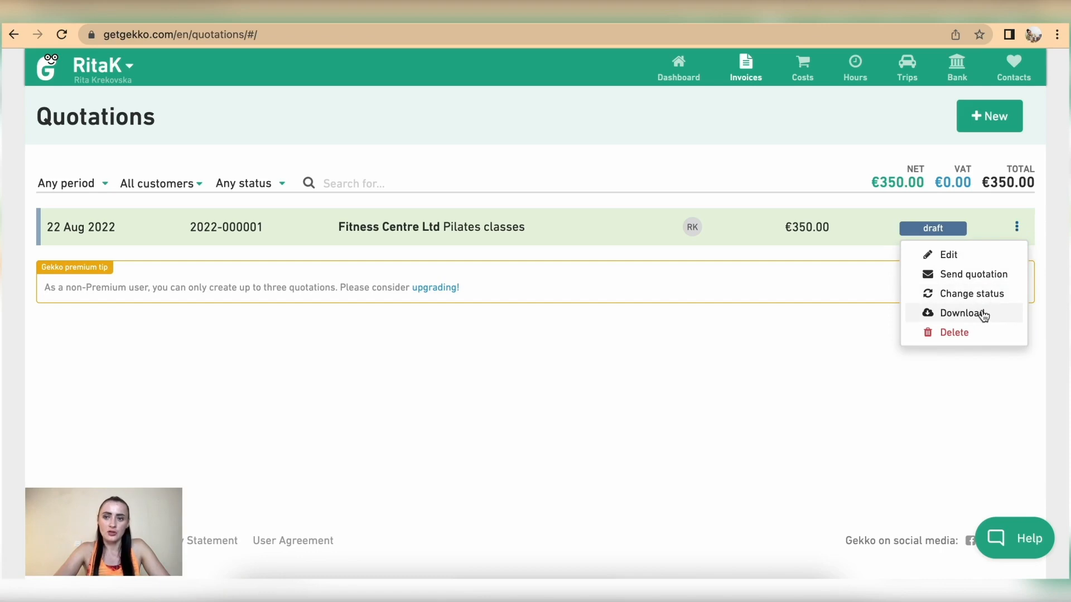
pyautogui.click(955, 255)
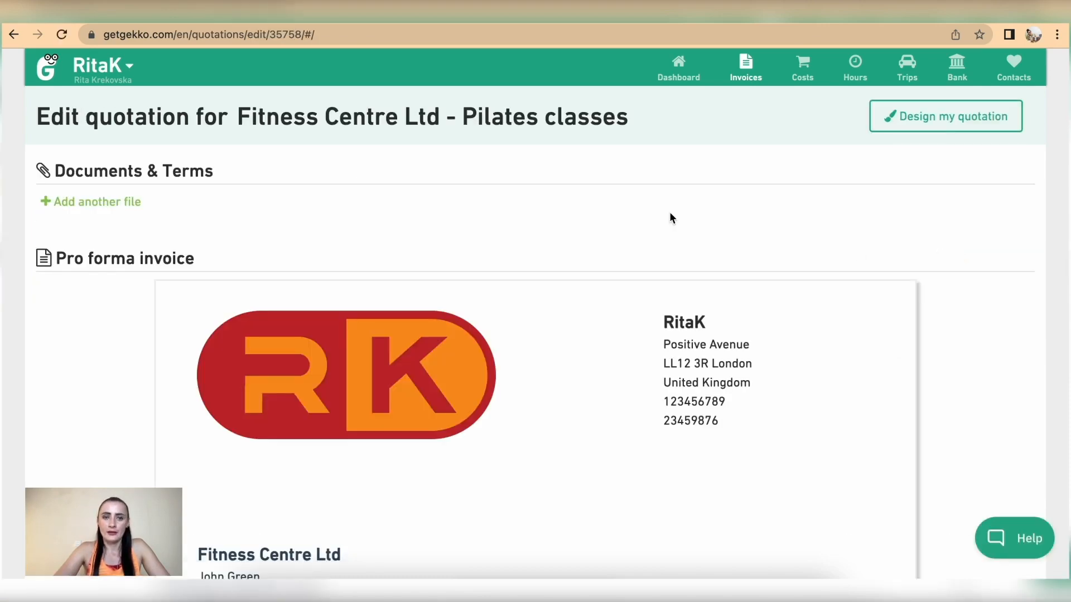
pyautogui.scroll(-3, 670, 215)
pyautogui.scroll(-10, 672, 216)
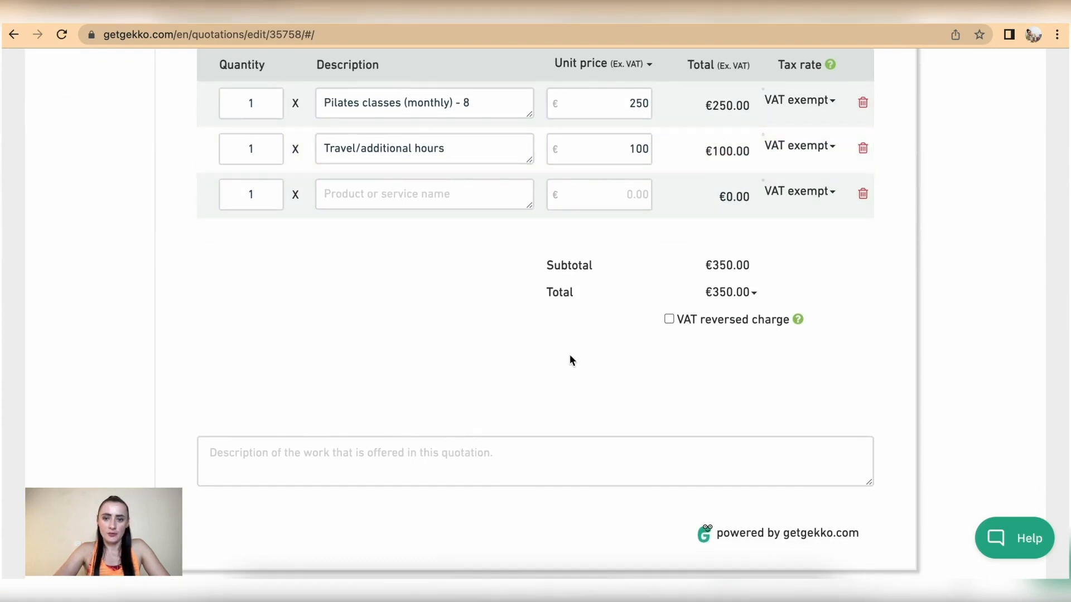
pyautogui.scroll(-2, 570, 357)
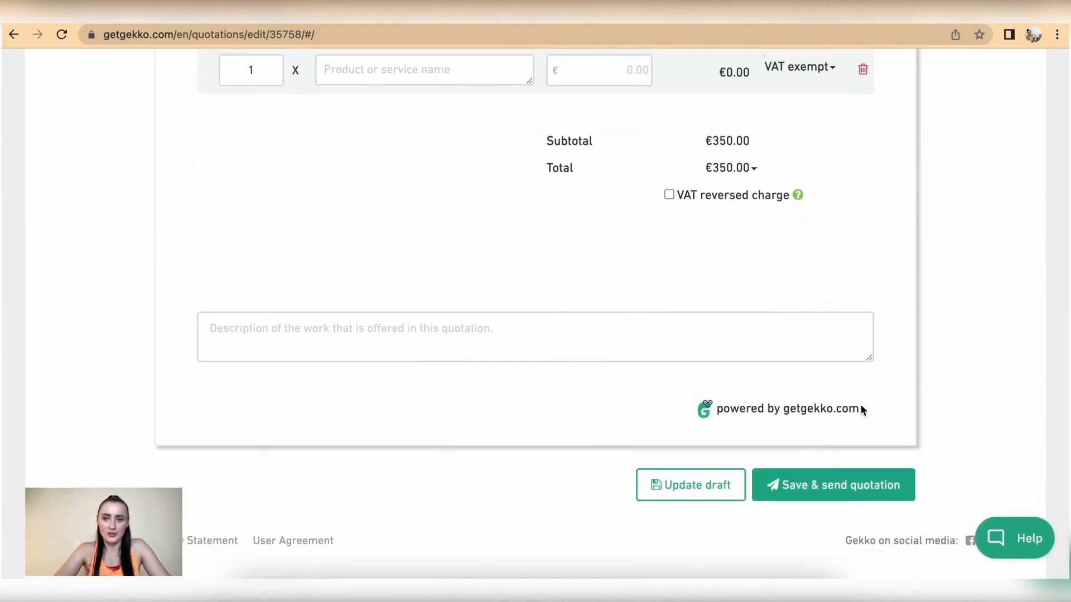
pyautogui.click(818, 492)
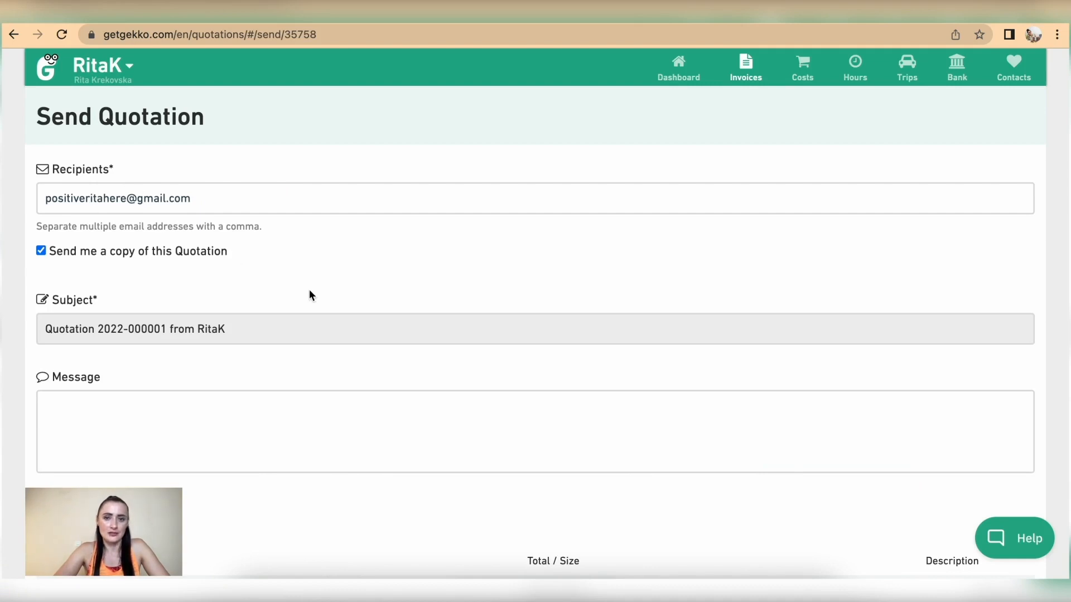
# Write 'please find the attached quote.' with a Kind regards sign-off and your name, then send
pyautogui.scroll(-3, 311, 294)
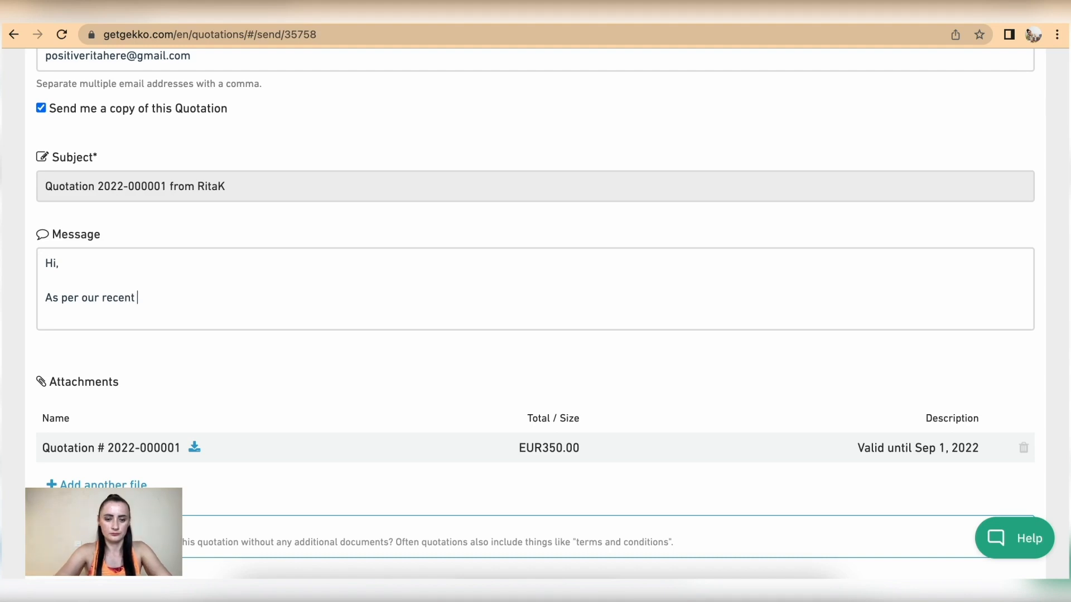
pyautogui.write('conversation ple')
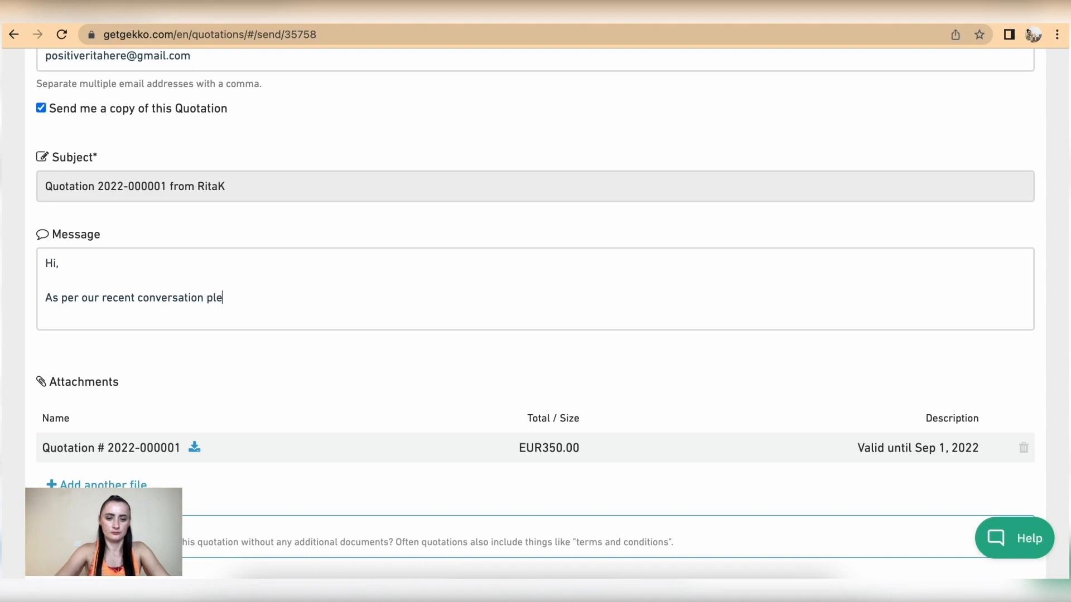
pyautogui.write('ase find the attached quote')
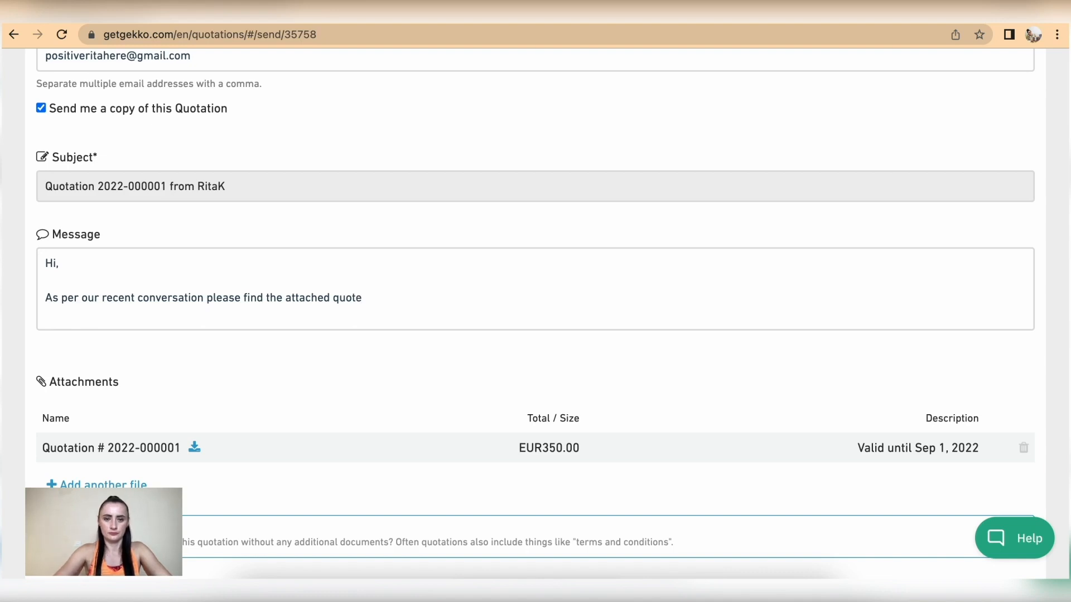
pyautogui.write('.')
pyautogui.press('Return')
pyautogui.press('Return')
pyautogui.write('Kind regards,')
pyautogui.press('Return')
pyautogui.write('RitaK')
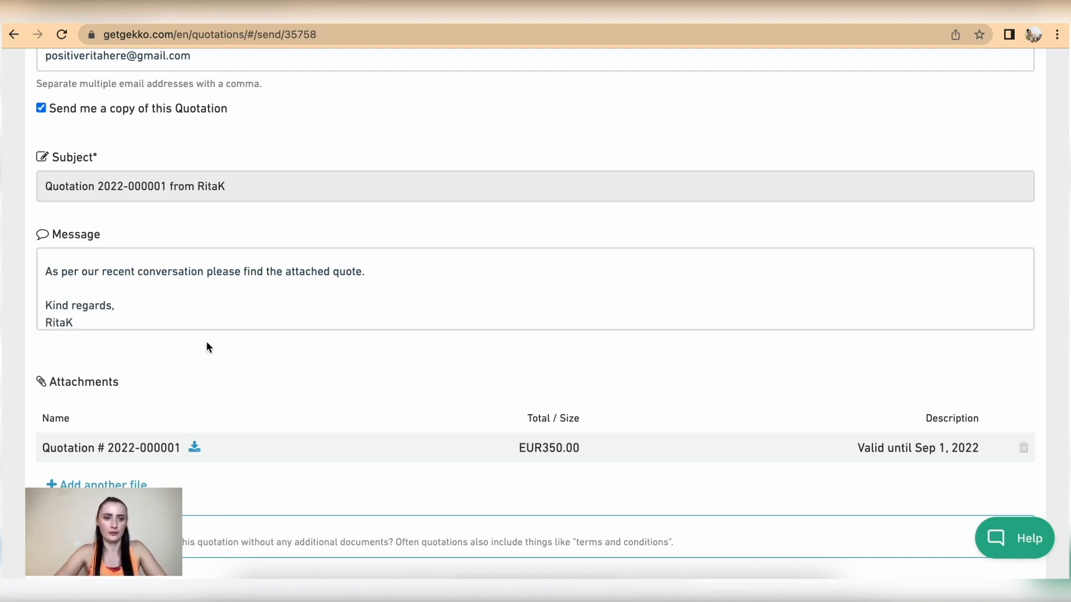
pyautogui.scroll(-3, 206, 343)
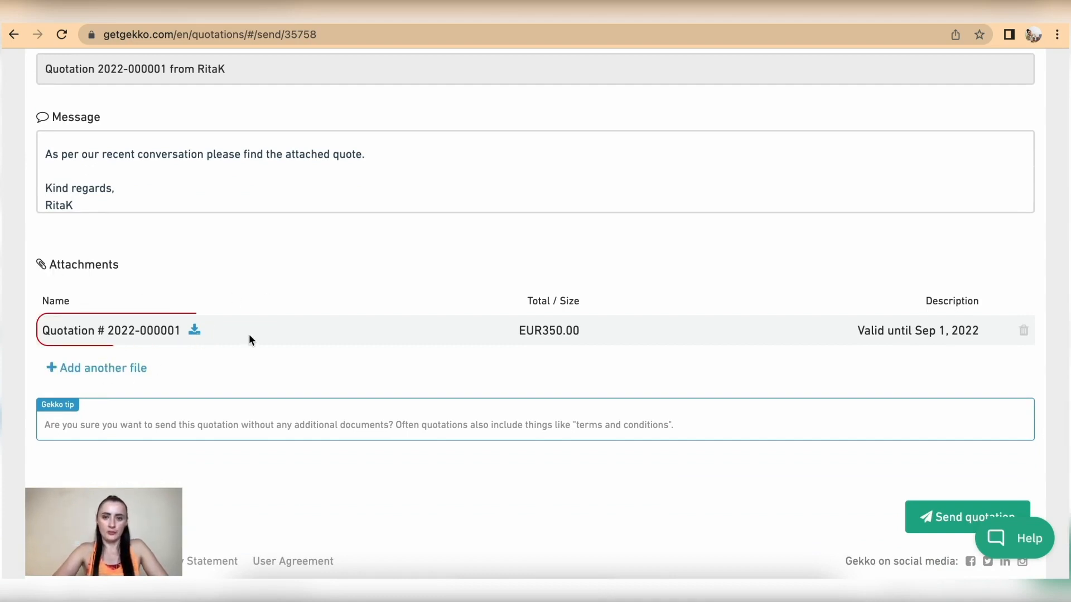
pyautogui.scroll(-1, 820, 346)
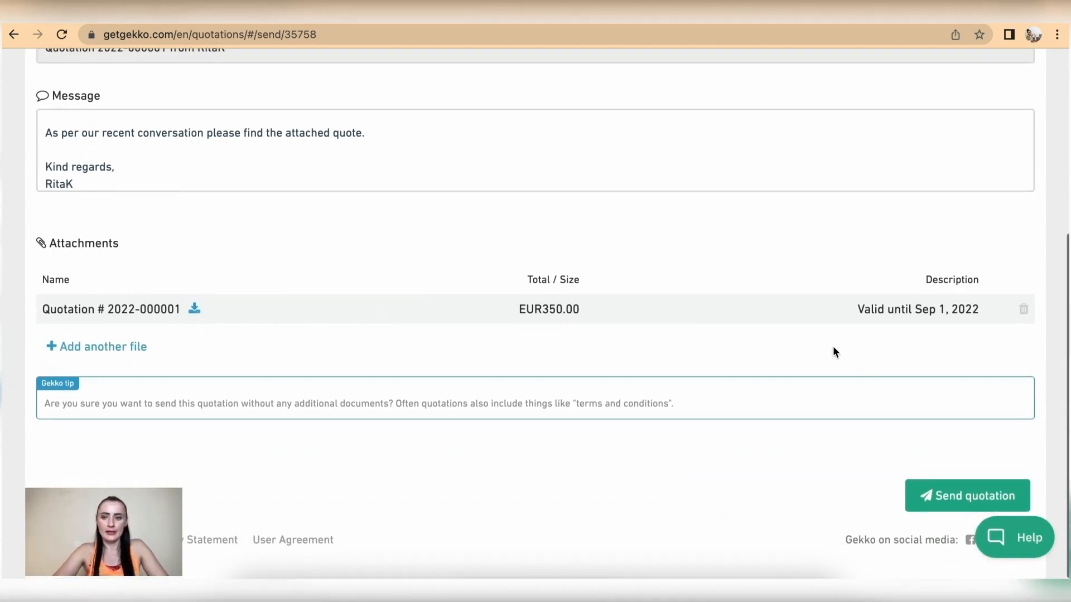
pyautogui.click(947, 501)
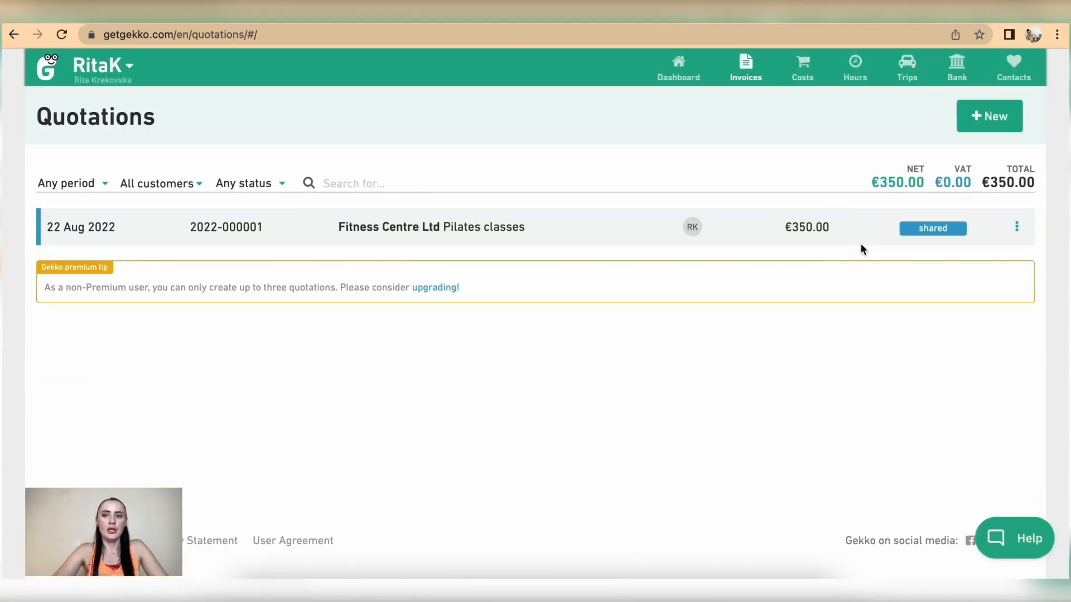
# Review the shared quotation's available status changes and cancel without changing its status
pyautogui.click(1018, 229)
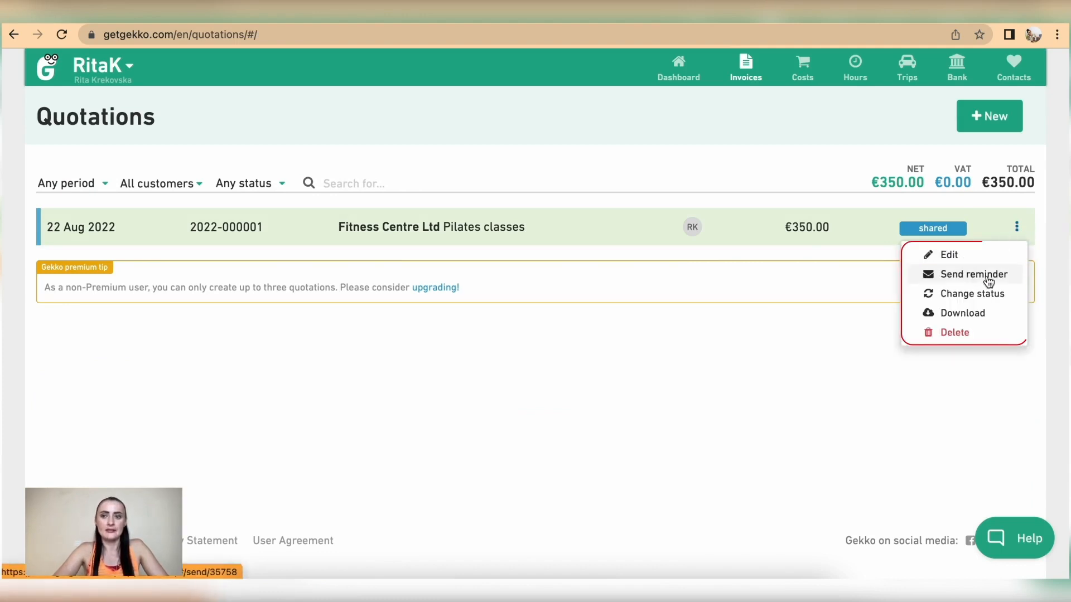
pyautogui.click(982, 299)
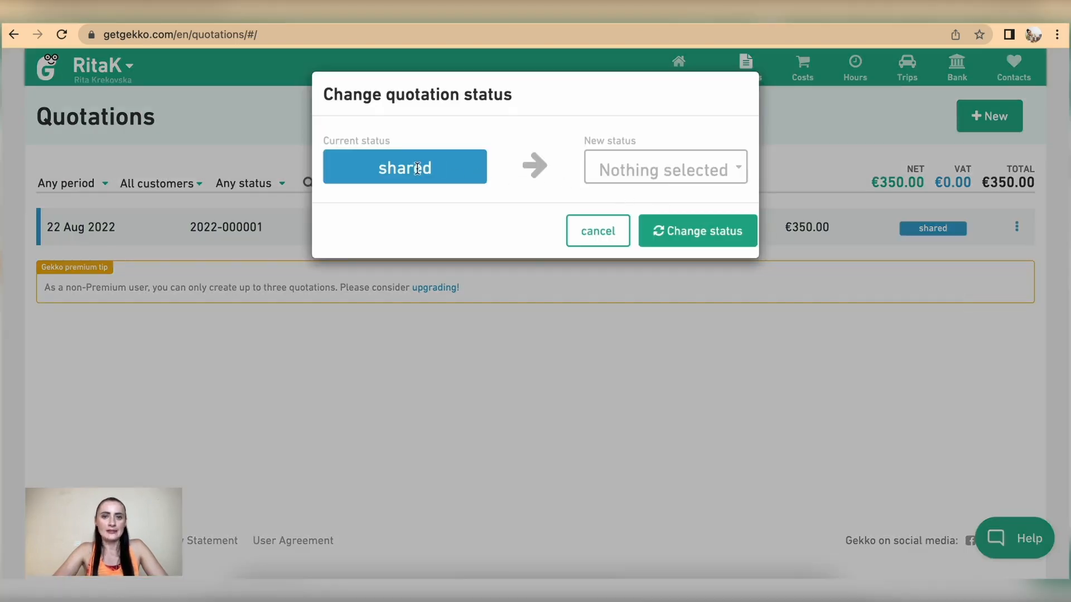
pyautogui.click(709, 170)
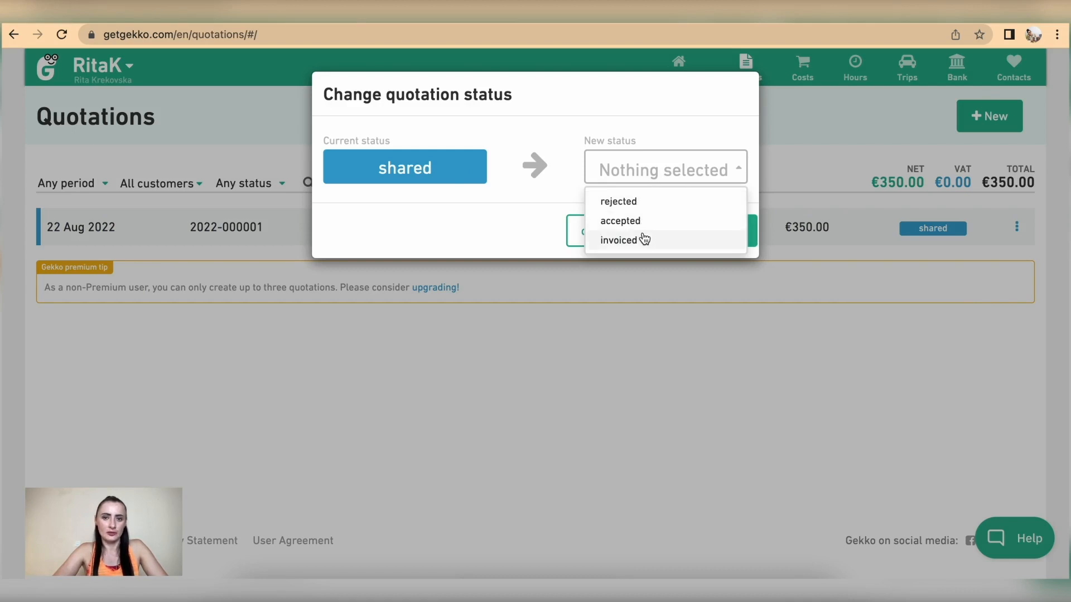
pyautogui.click(568, 115)
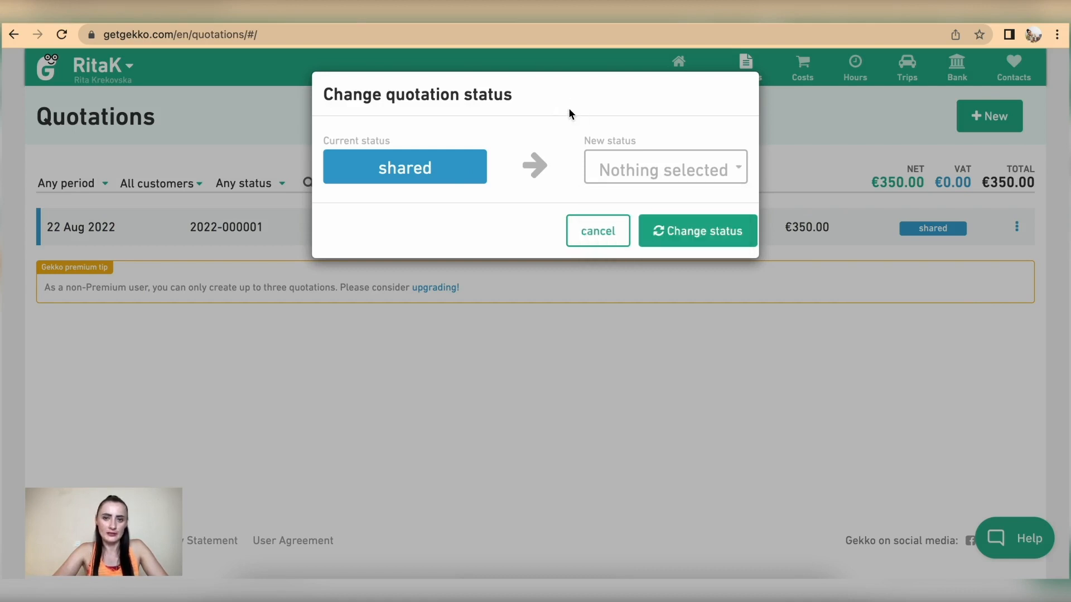
pyautogui.click(589, 235)
pyautogui.click(1016, 226)
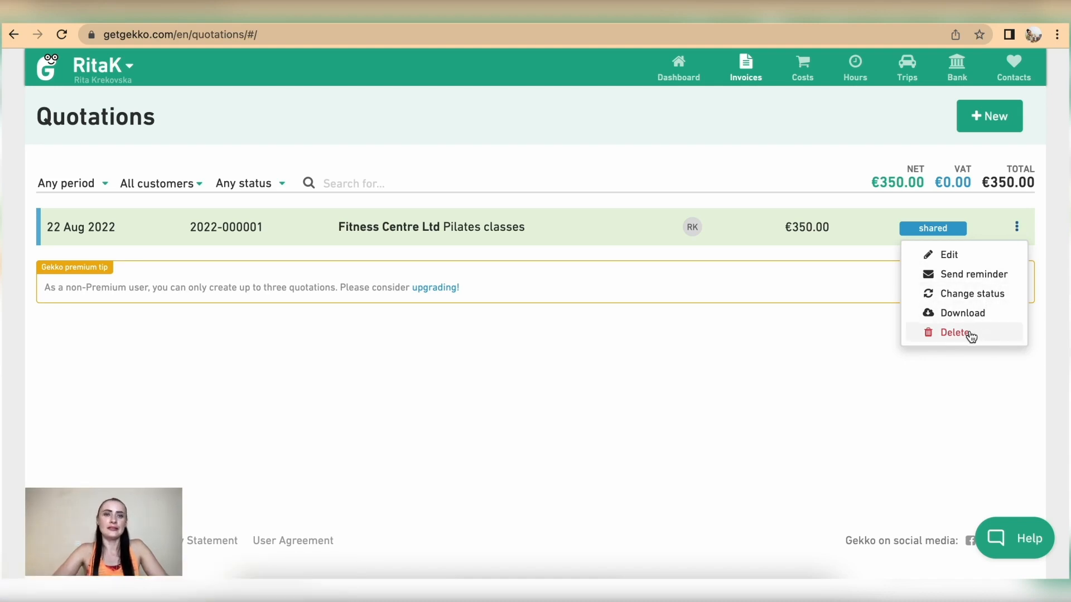
pyautogui.click(438, 112)
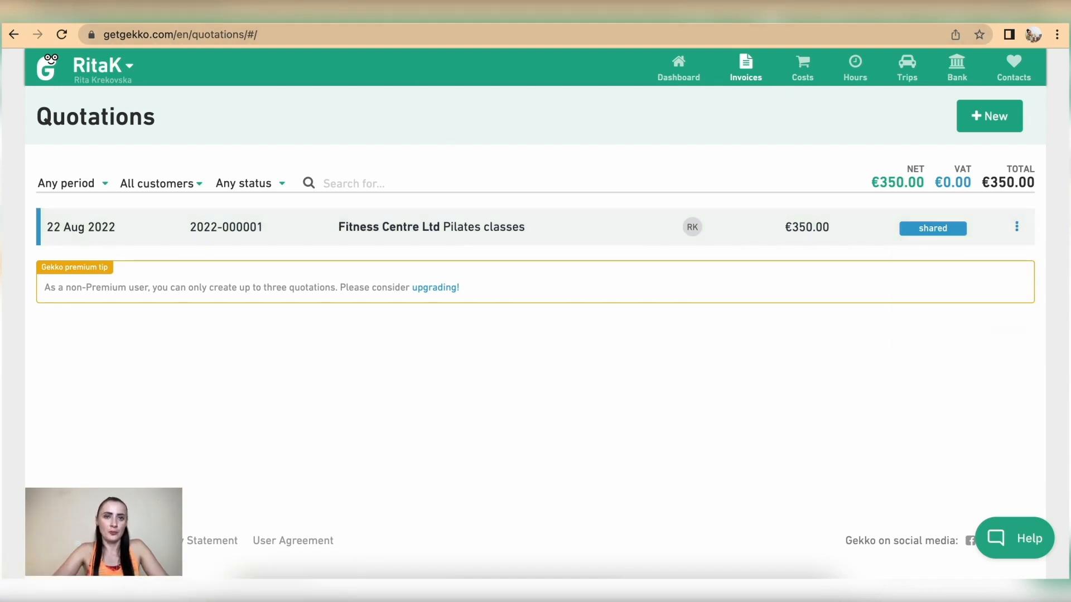
pyautogui.hotkey('ctrl', 'Tab')
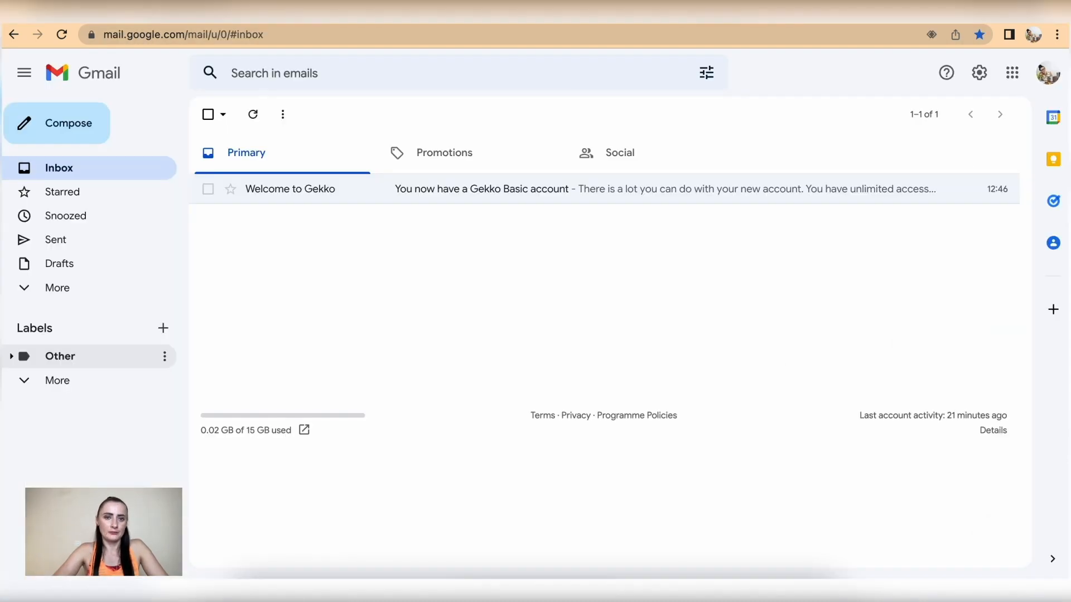
pyautogui.click(62, 35)
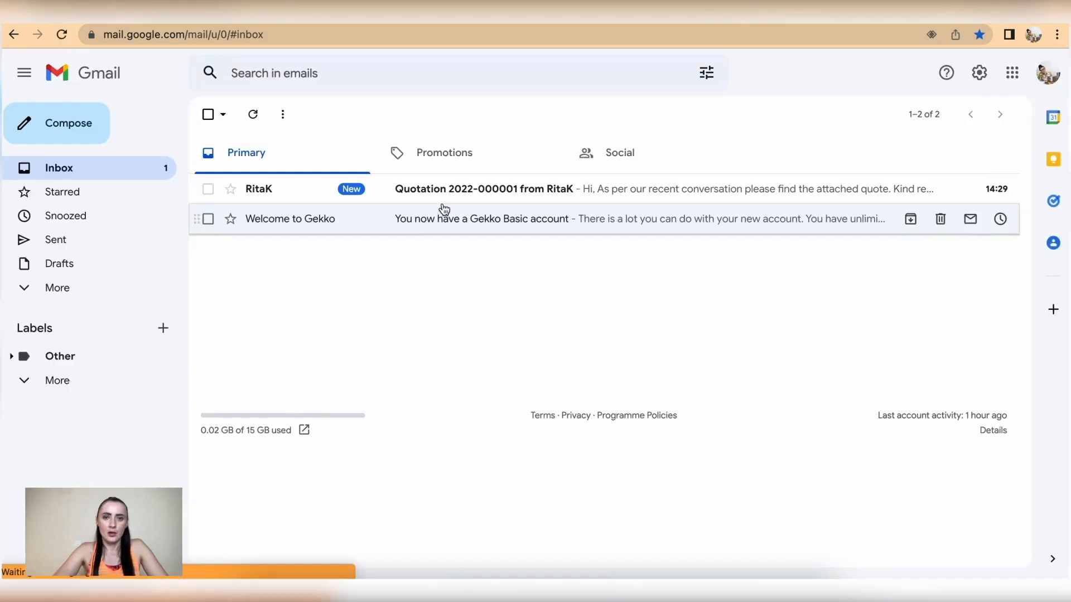
pyautogui.click(438, 191)
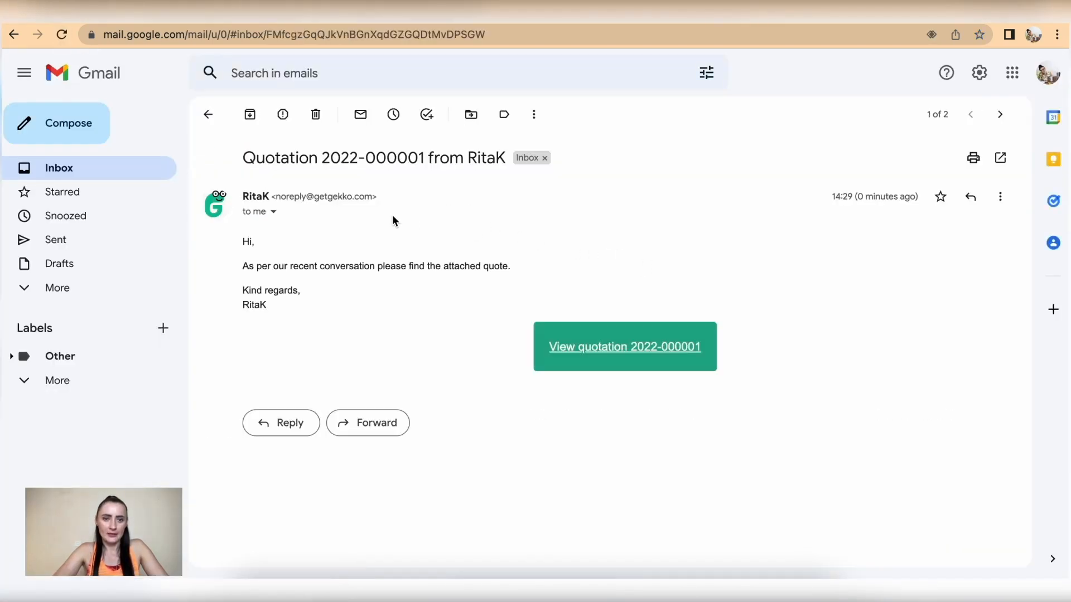
pyautogui.click(610, 359)
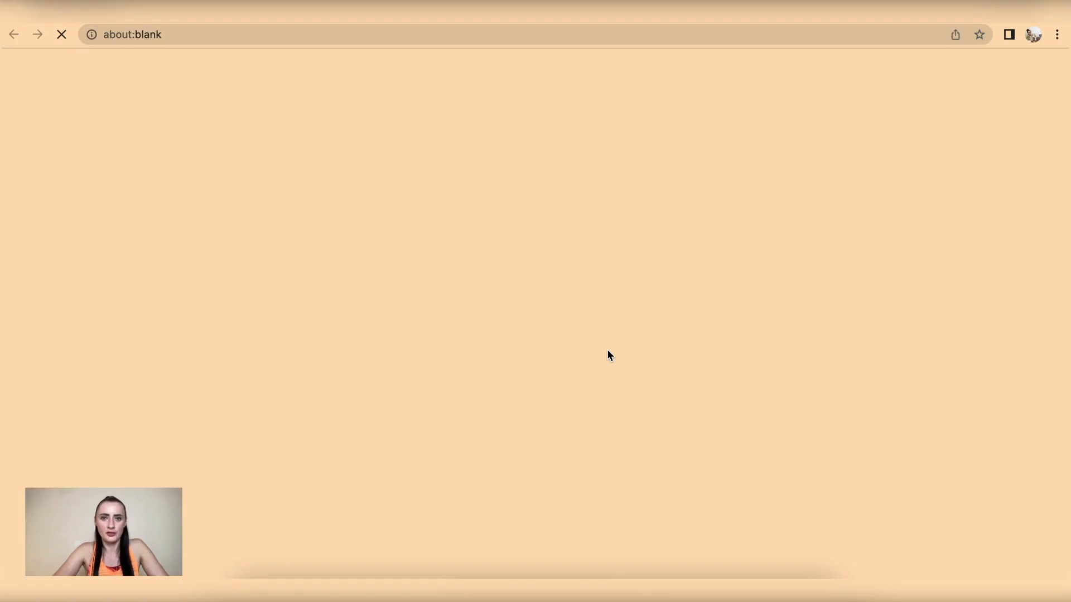
pyautogui.scroll(-6, 608, 353)
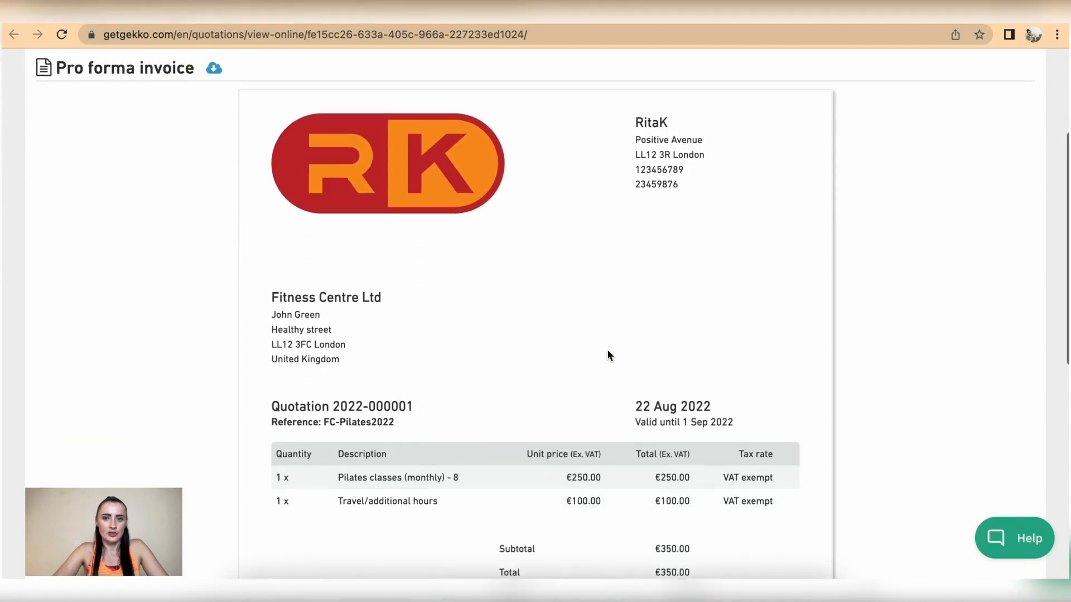
pyautogui.scroll(-3, 608, 352)
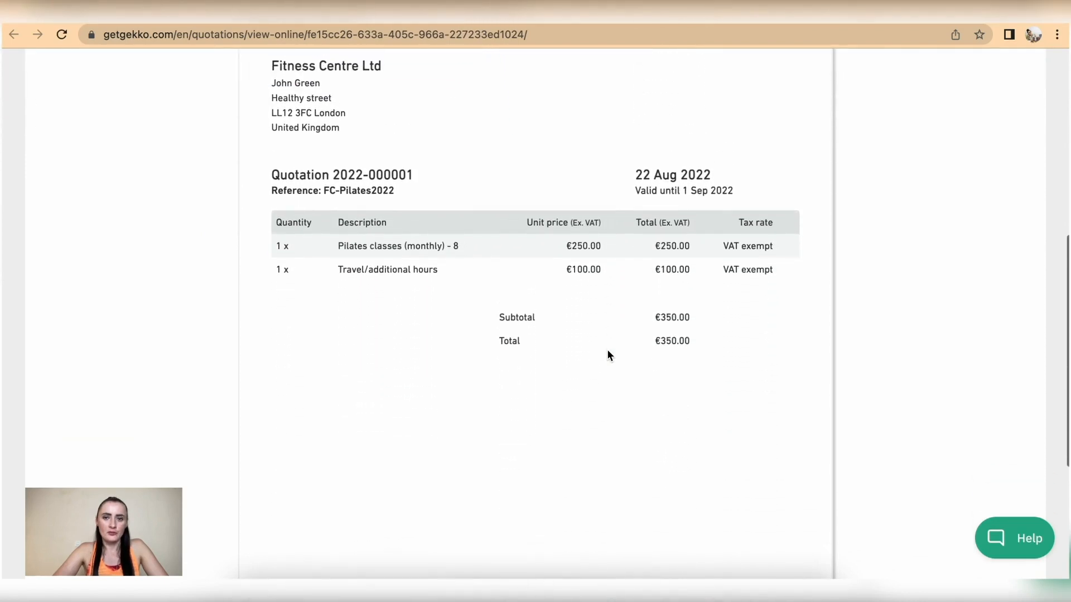
pyautogui.scroll(8, 608, 353)
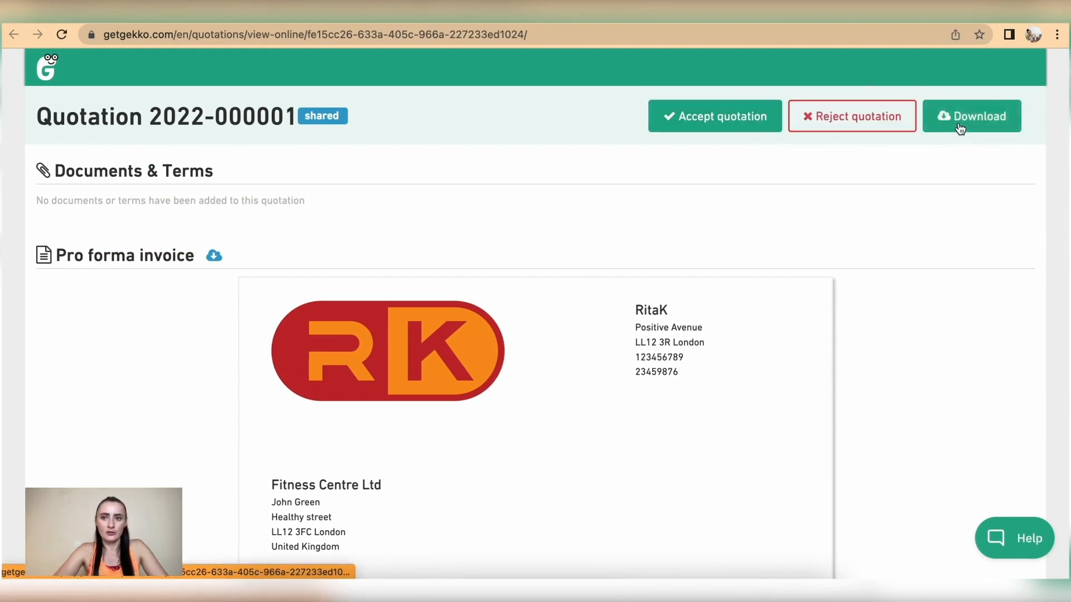
pyautogui.click(693, 123)
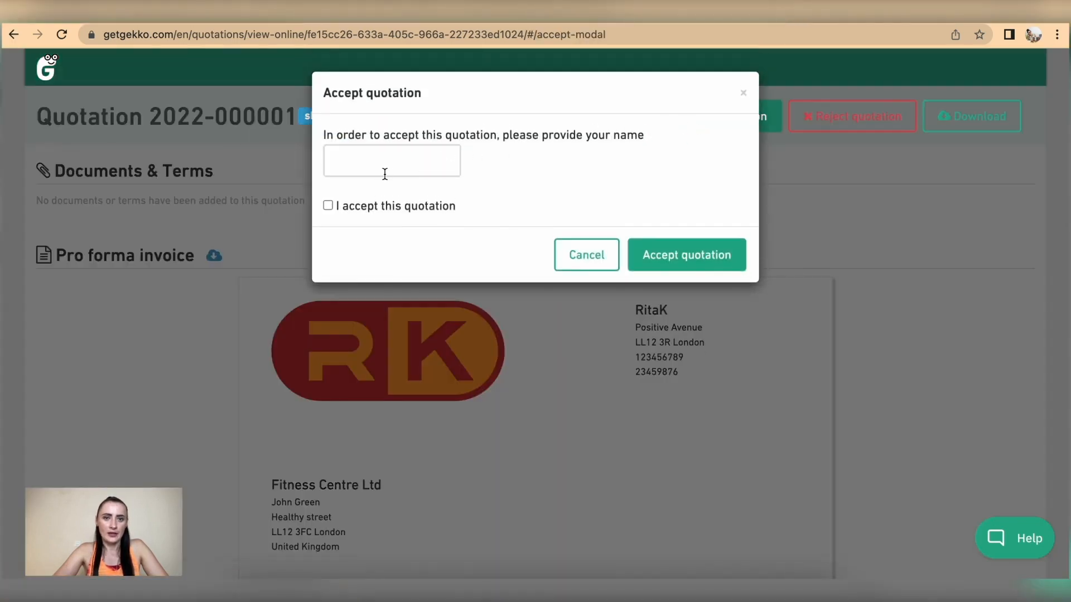
pyautogui.click(385, 171)
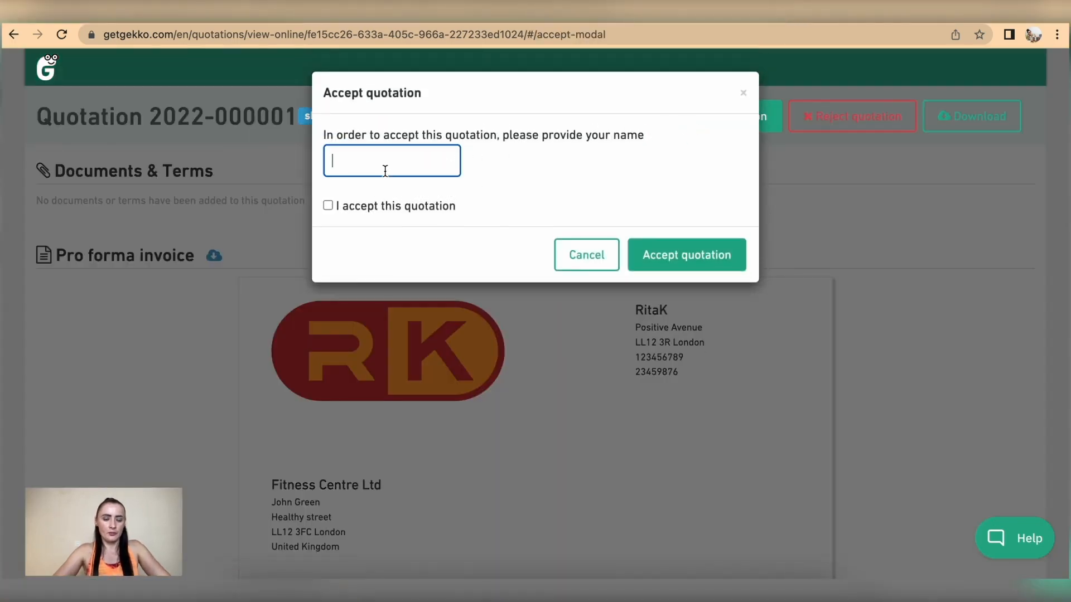
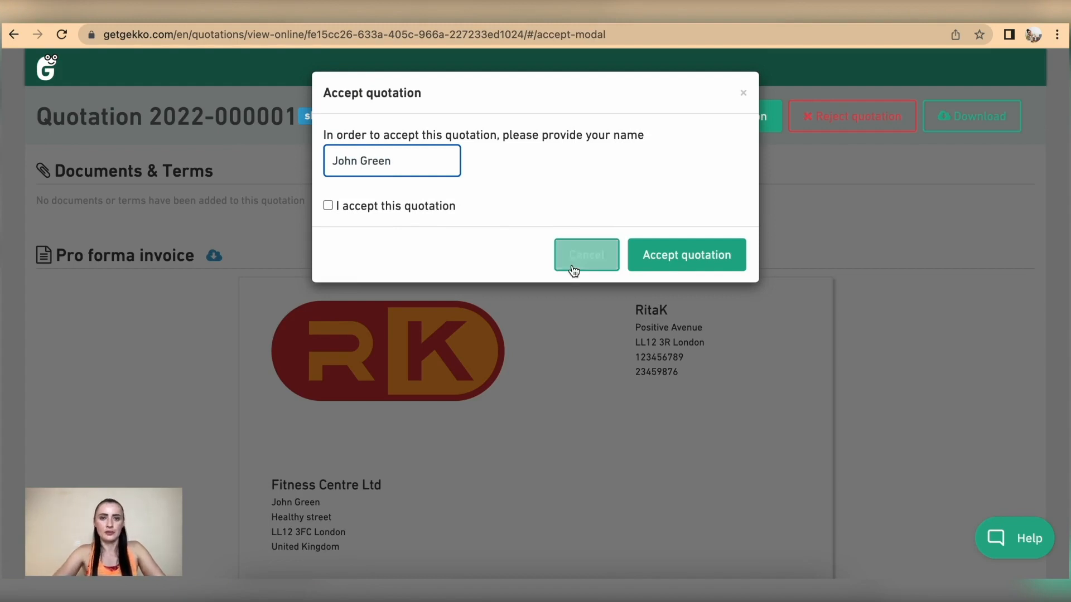
pyautogui.click(328, 206)
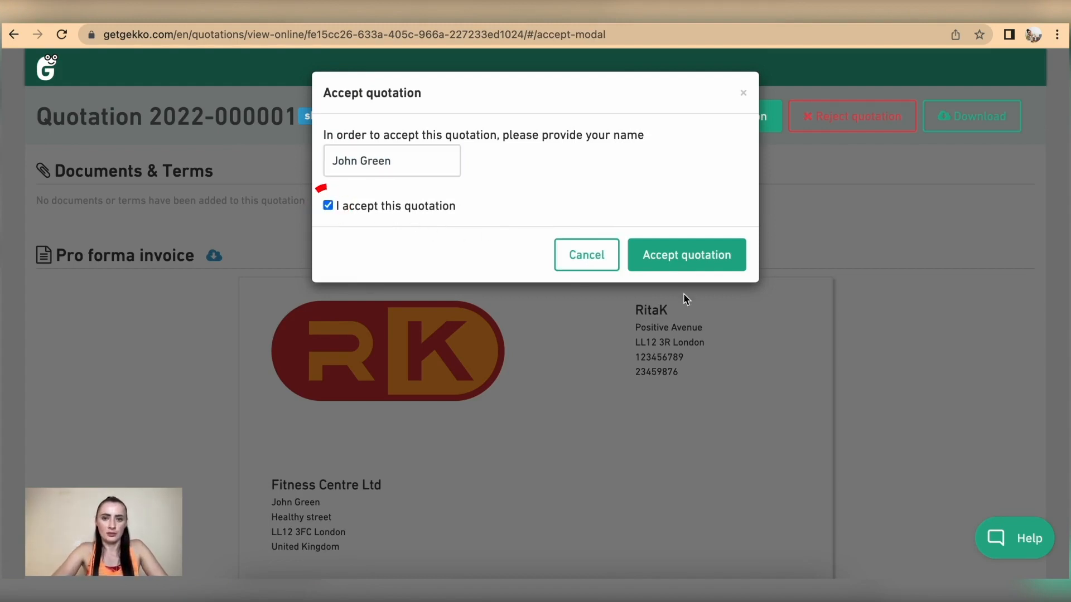
pyautogui.click(680, 256)
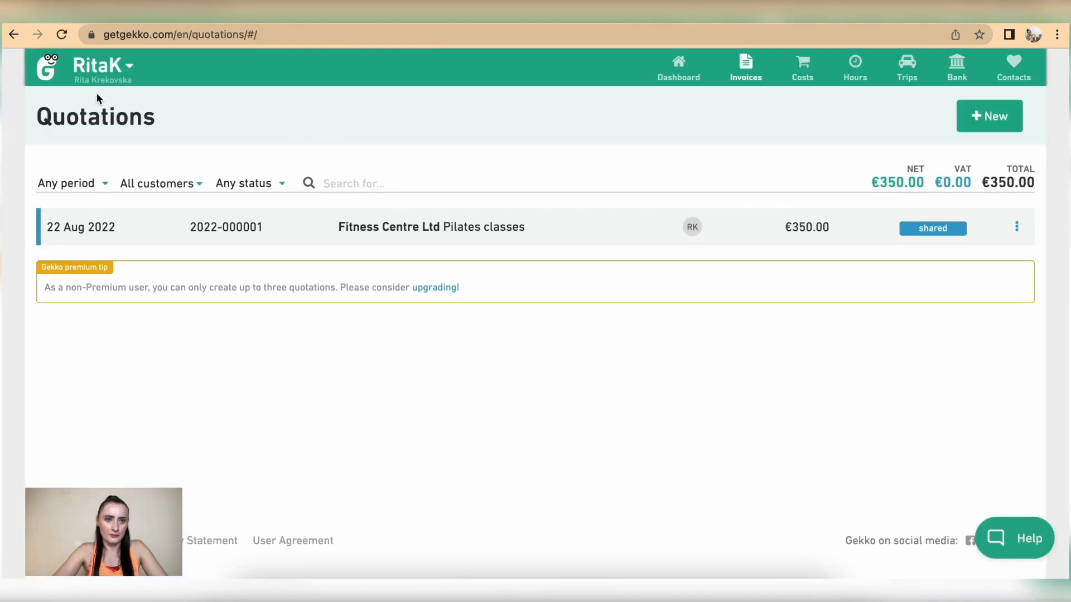
pyautogui.moveTo(757, 74)
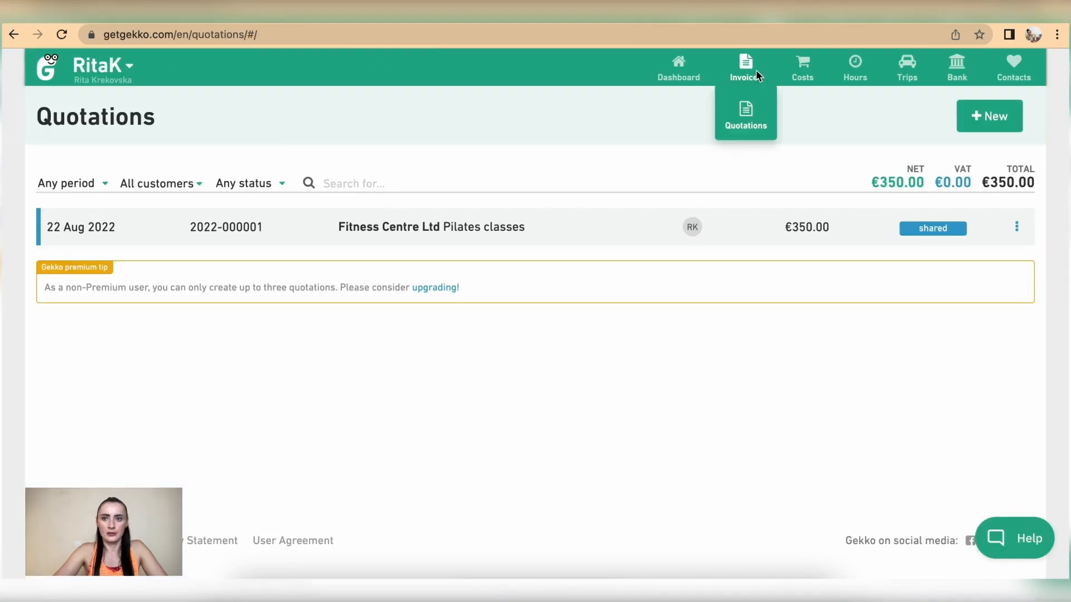
pyautogui.click(752, 126)
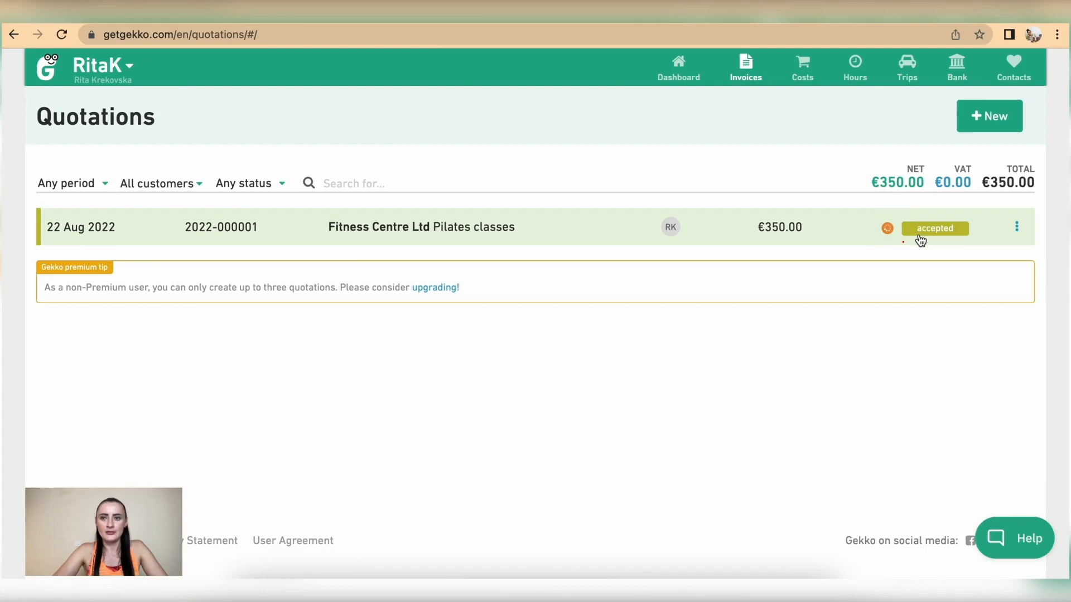
pyautogui.click(1017, 229)
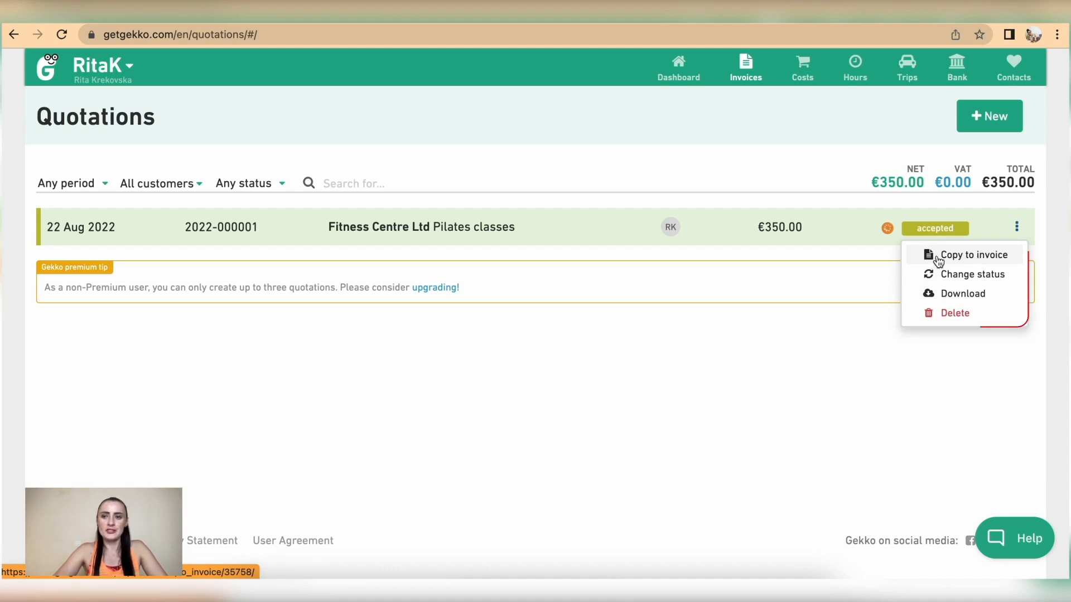
pyautogui.click(972, 275)
pyautogui.click(699, 172)
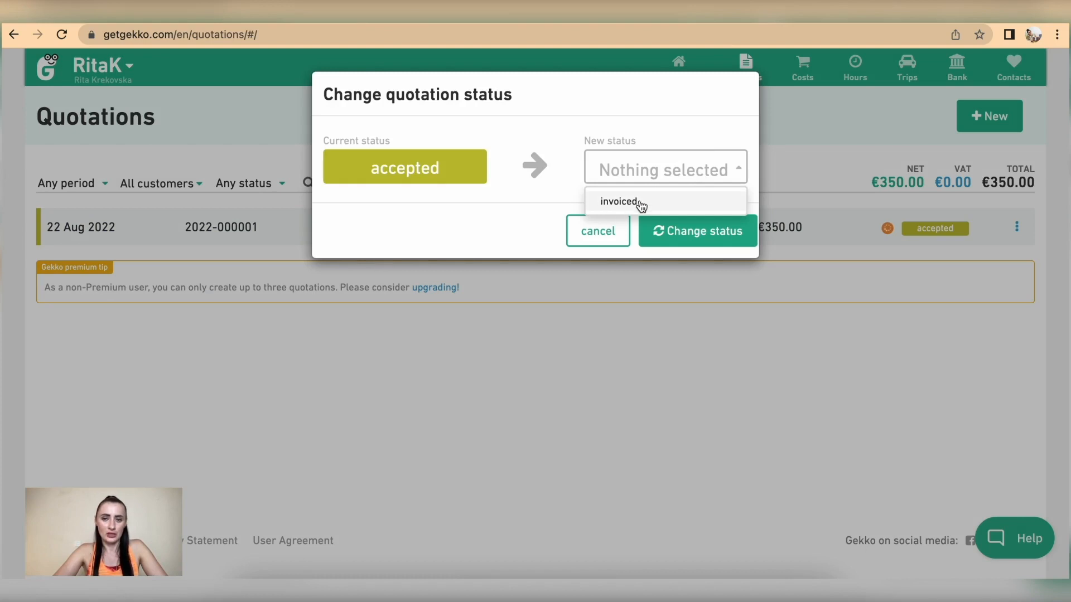
pyautogui.click(594, 239)
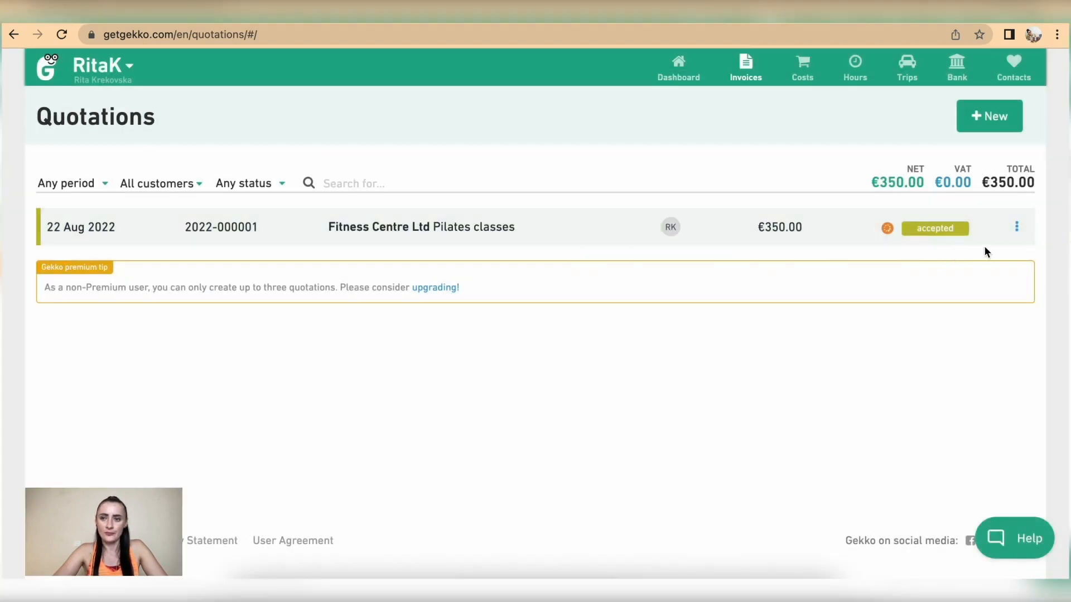
pyautogui.click(1017, 226)
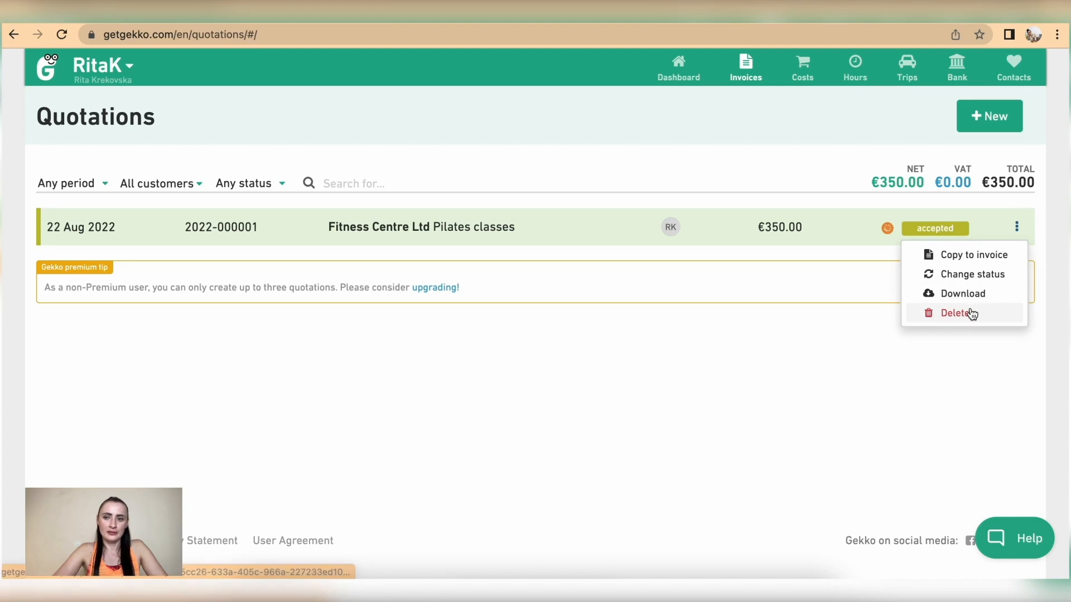
pyautogui.click(347, 230)
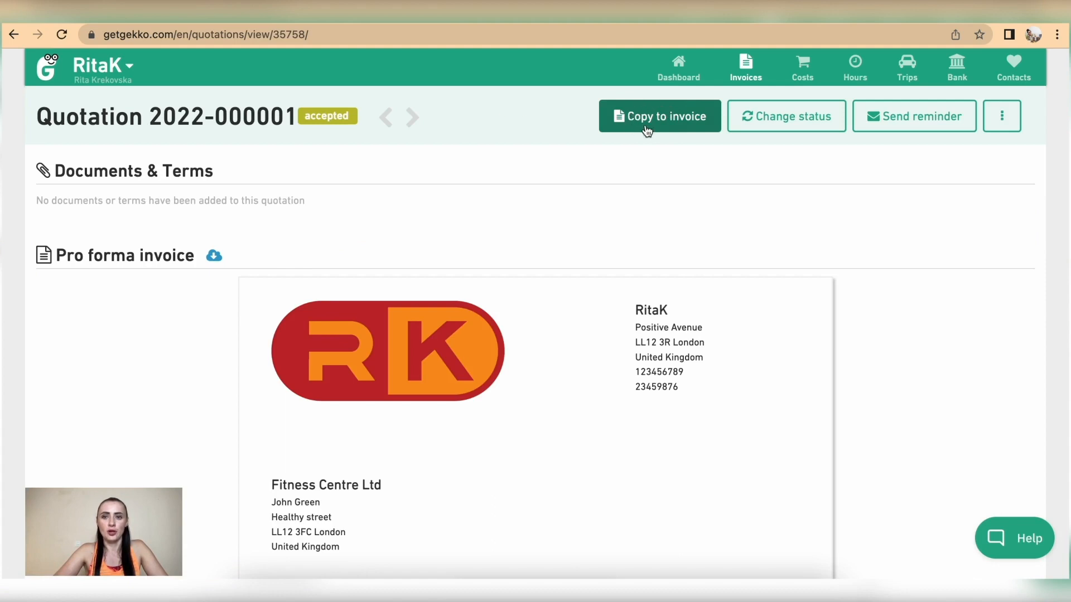
pyautogui.click(687, 129)
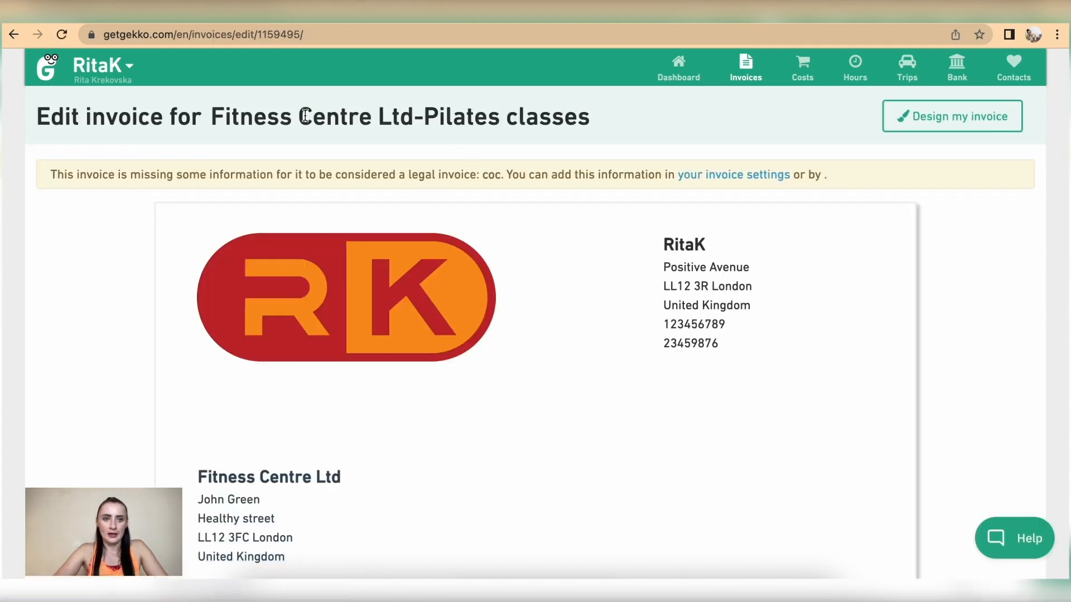
pyautogui.moveTo(40, 117); pyautogui.dragTo(583, 127)
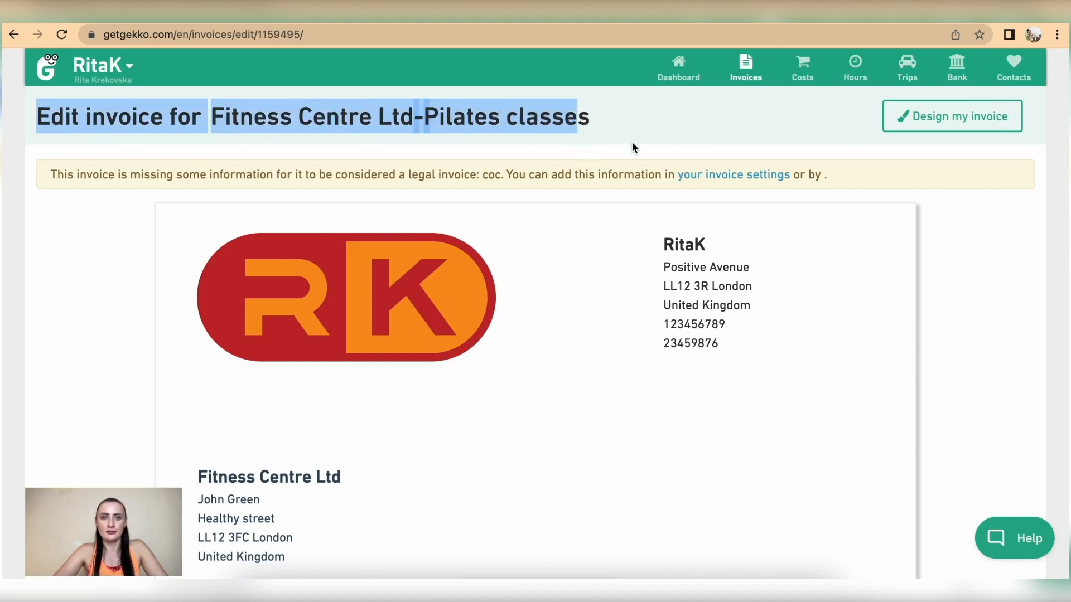
pyautogui.scroll(-5, 645, 276)
pyautogui.scroll(-8, 644, 274)
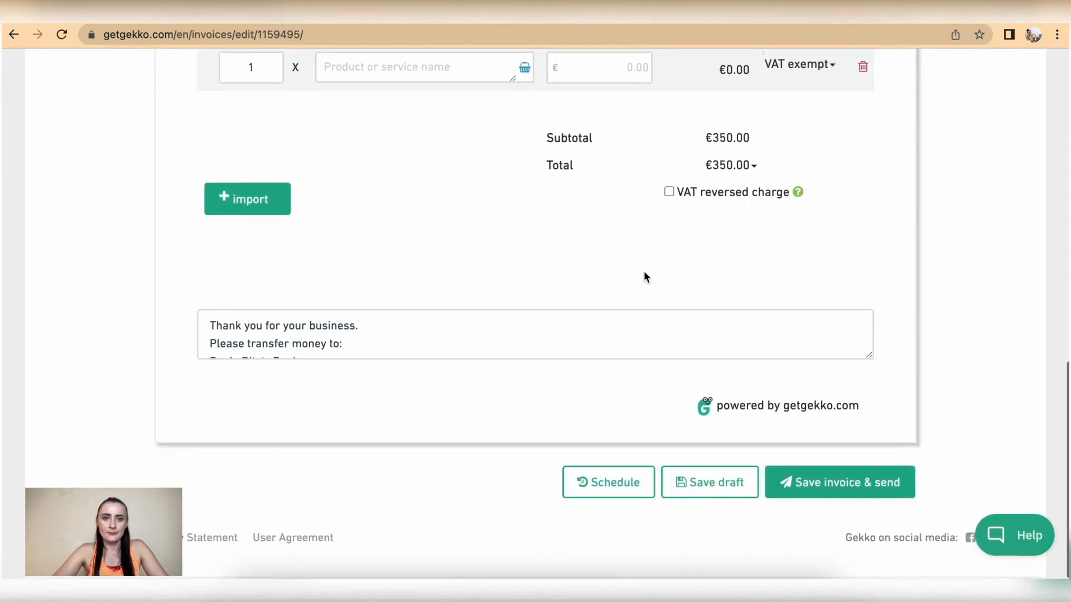
pyautogui.scroll(-3, 431, 339)
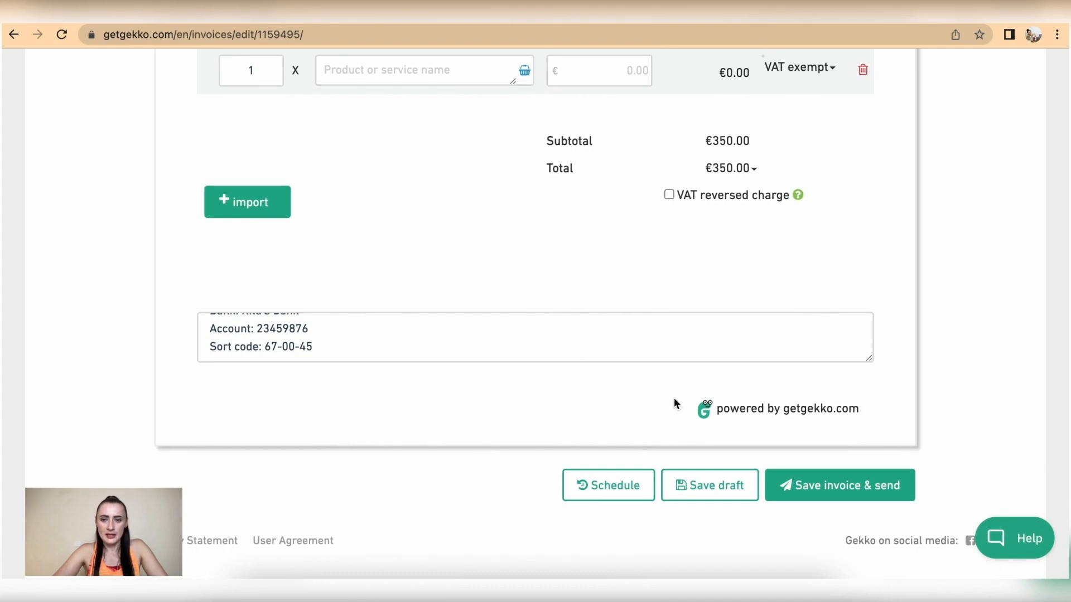
pyautogui.click(625, 490)
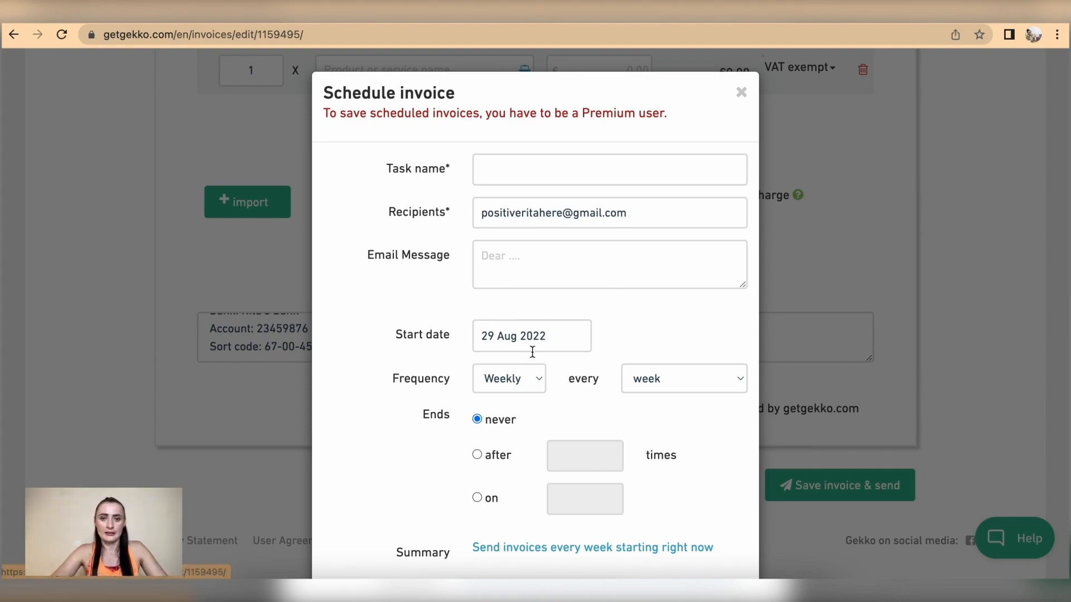
pyautogui.click(671, 388)
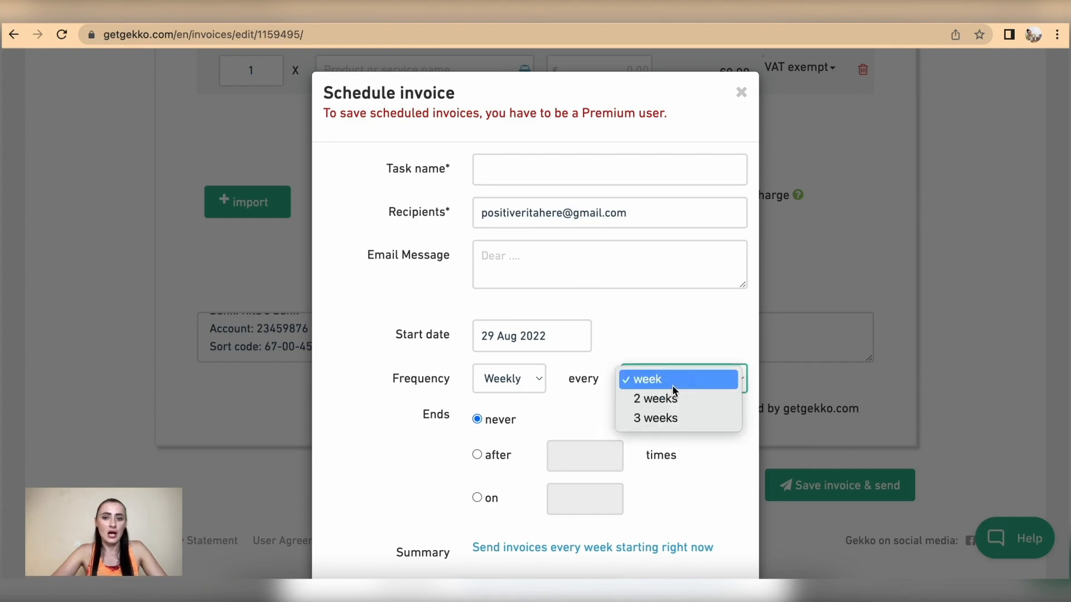
pyautogui.click(499, 361)
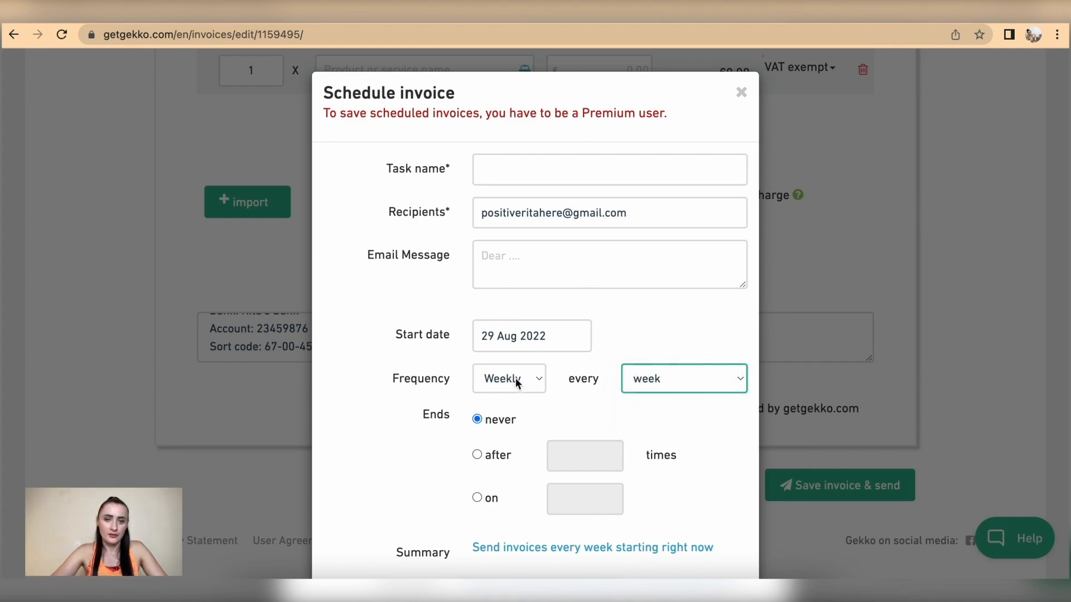
pyautogui.click(516, 381)
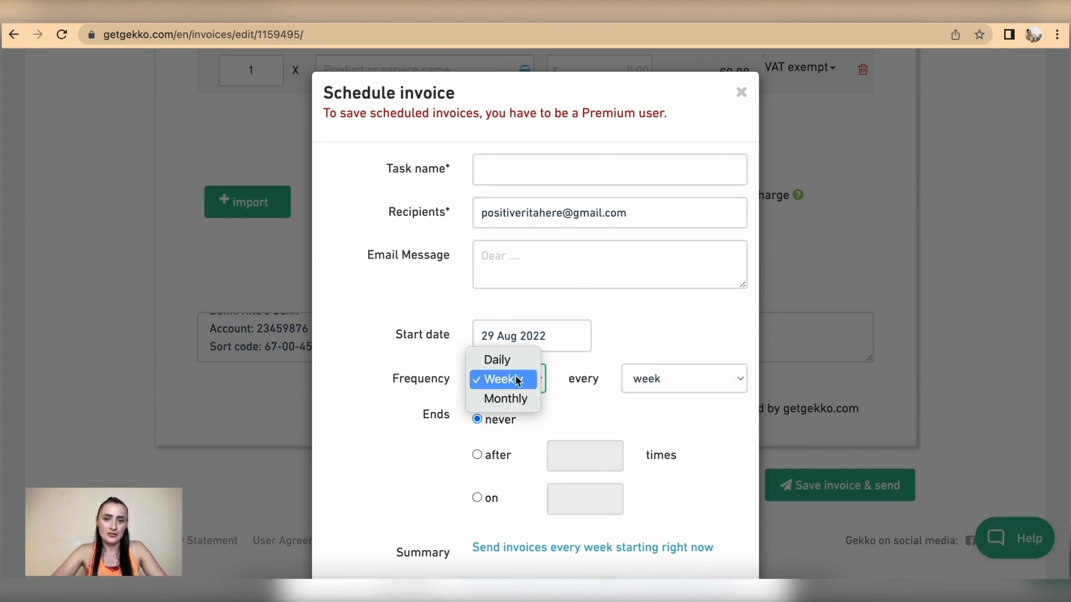
pyautogui.click(677, 391)
pyautogui.click(675, 382)
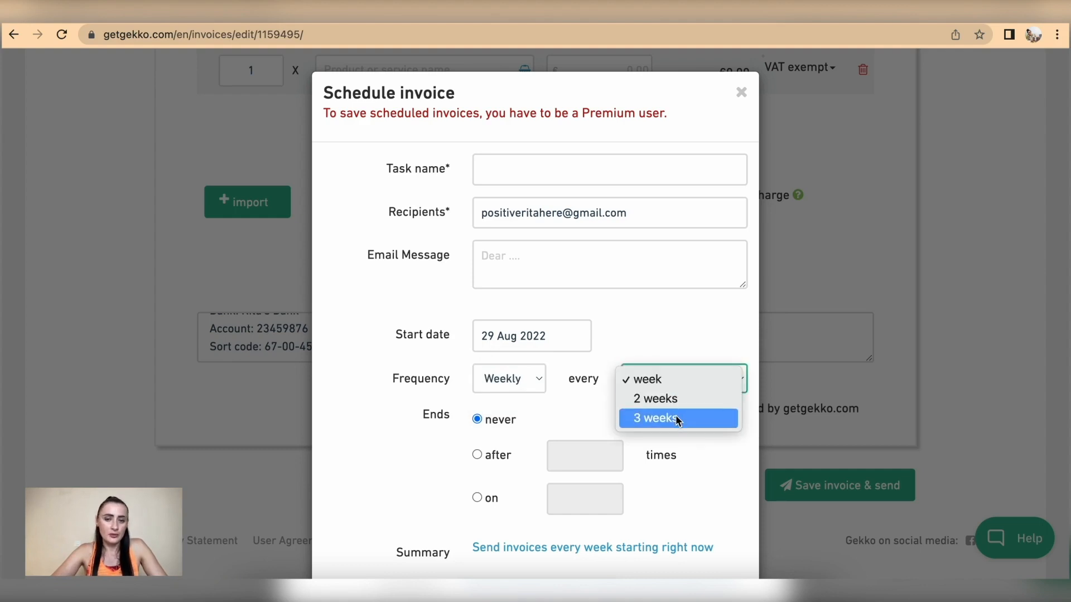
pyautogui.click(515, 387)
pyautogui.click(510, 389)
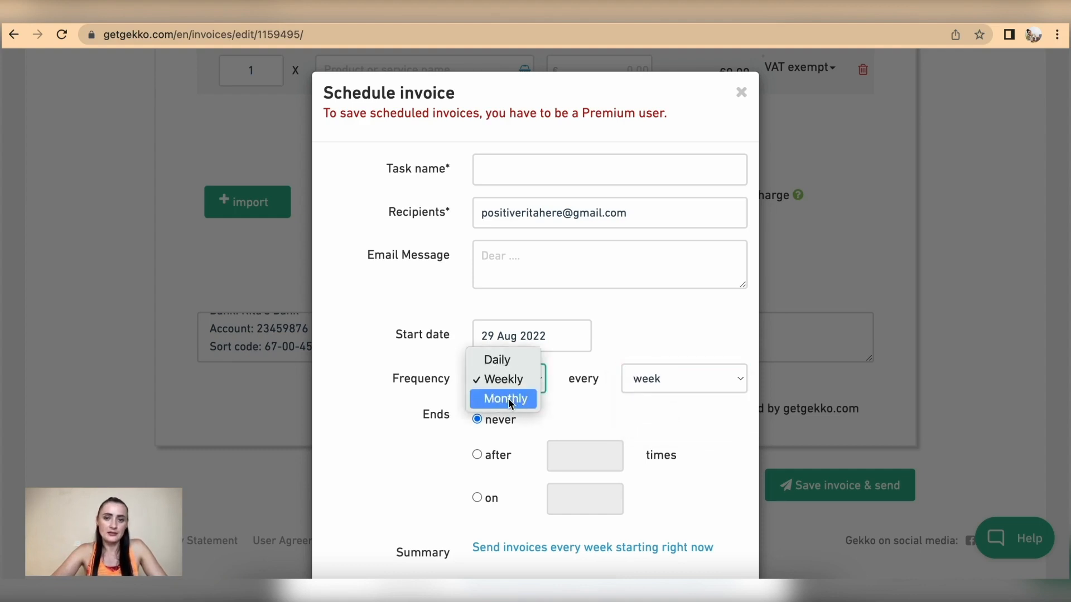
pyautogui.click(508, 398)
pyautogui.click(682, 378)
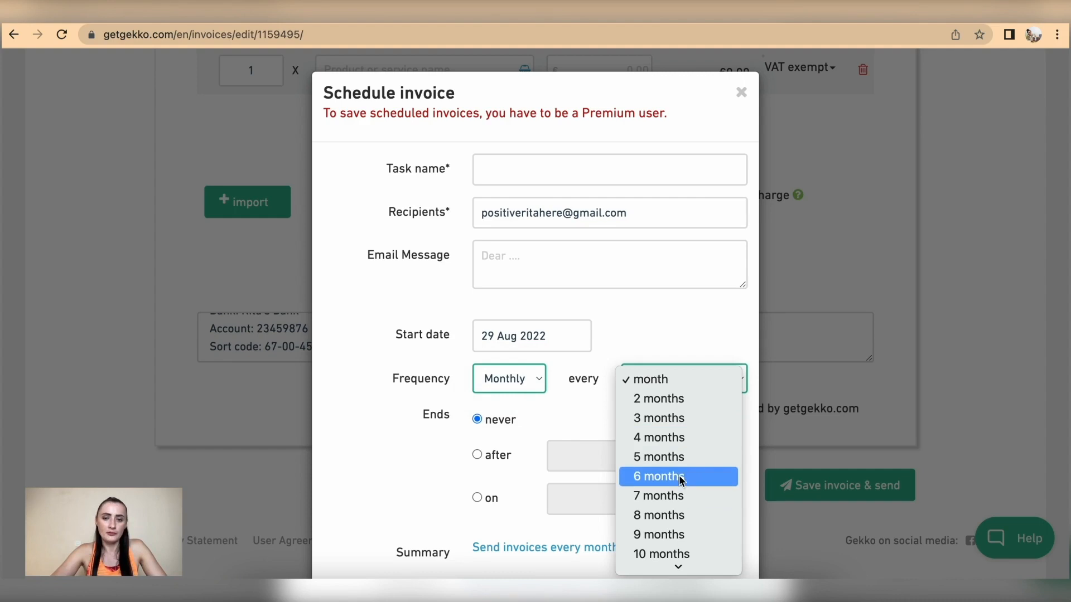
pyautogui.click(536, 377)
pyautogui.click(535, 377)
pyautogui.click(520, 341)
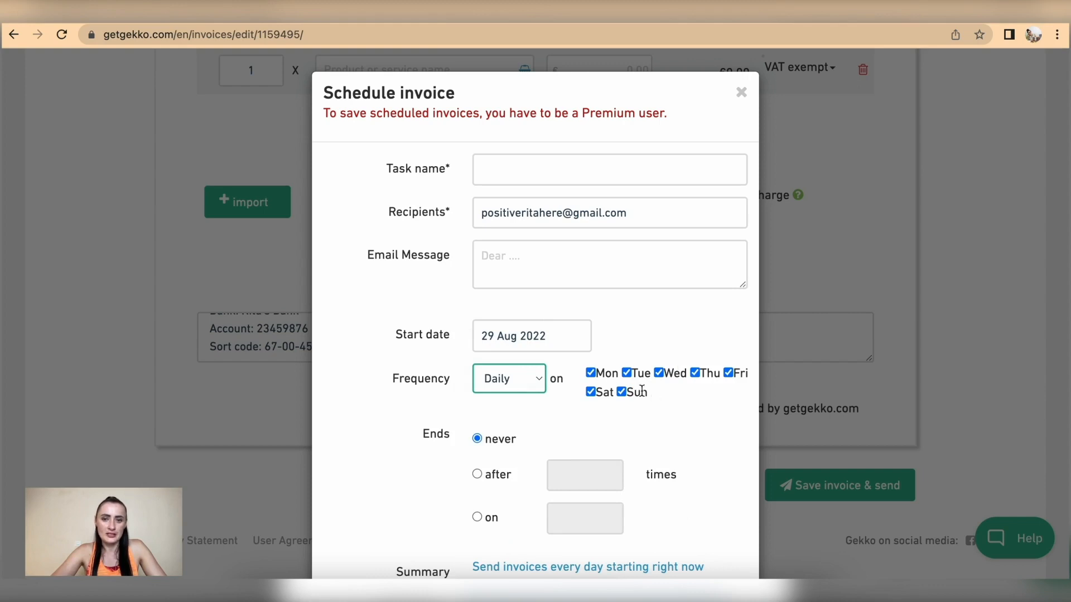
pyautogui.click(536, 378)
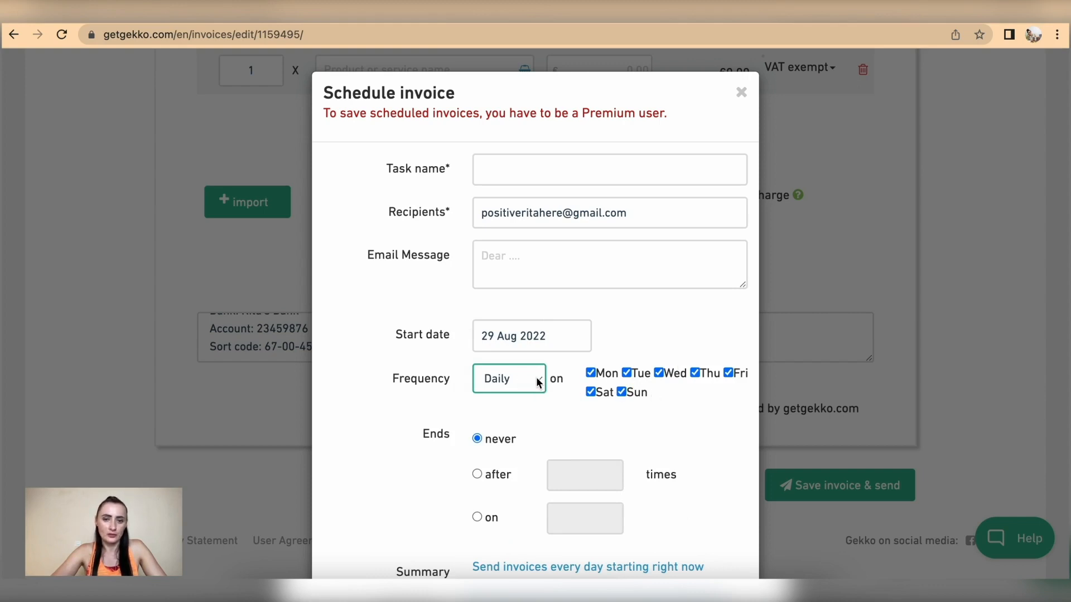
pyautogui.click(498, 380)
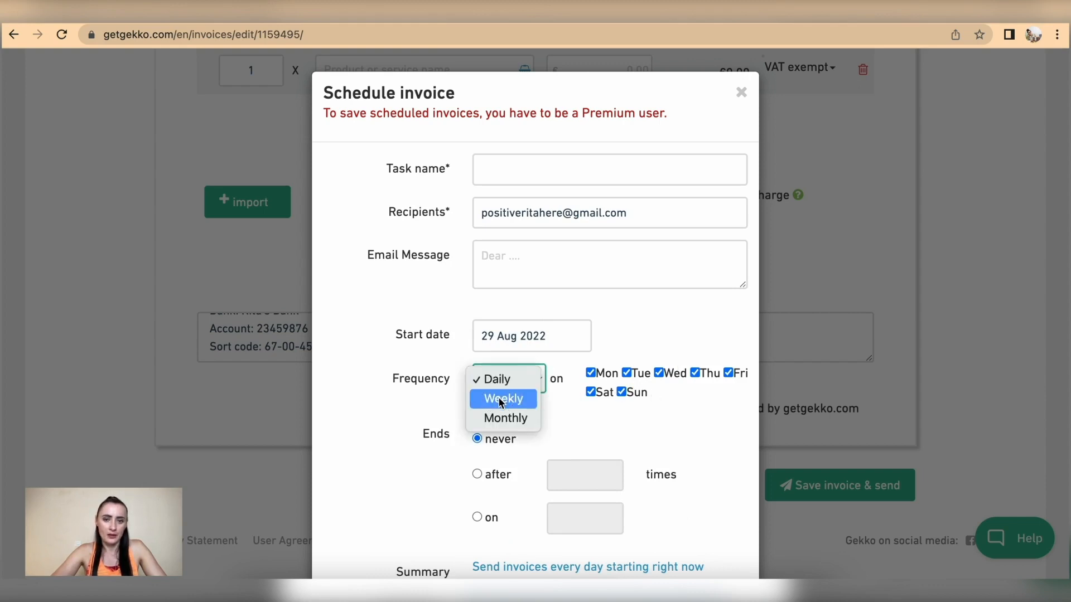
pyautogui.click(501, 400)
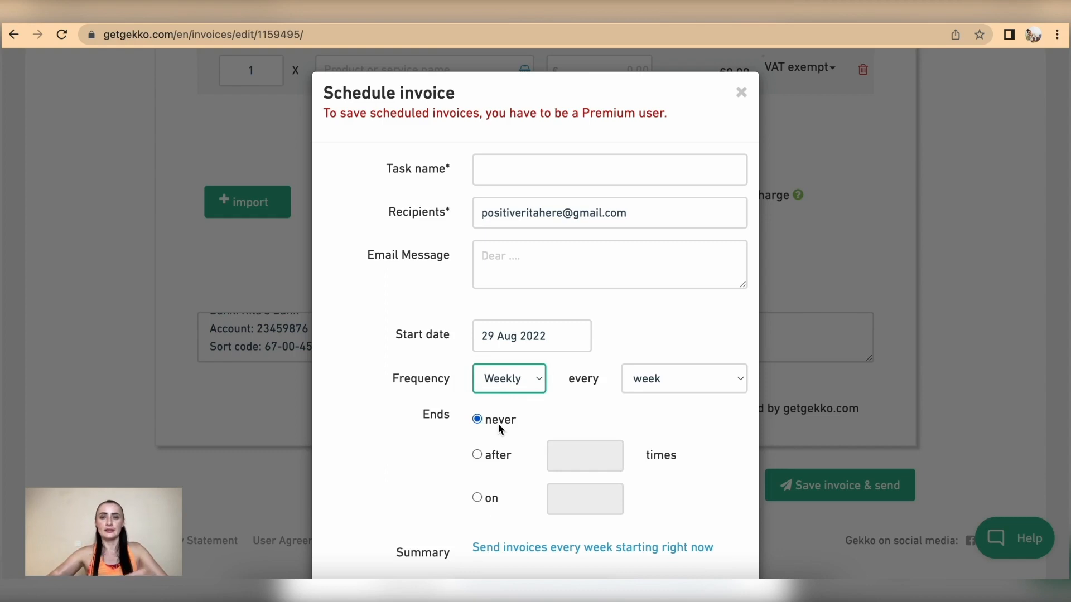
pyautogui.click(478, 455)
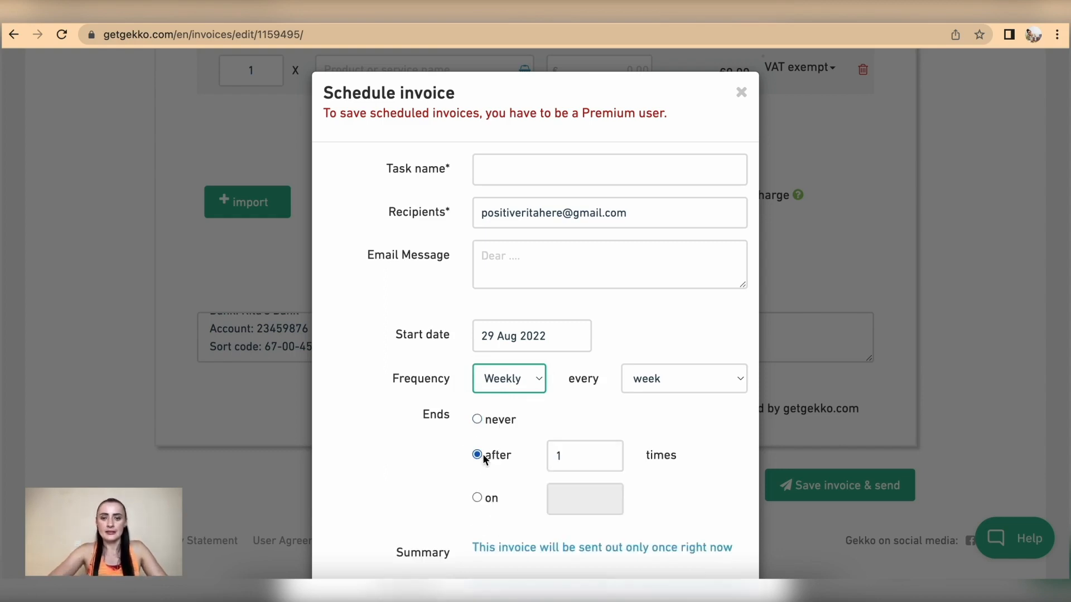
pyautogui.moveTo(610, 461); pyautogui.dragTo(547, 455)
pyautogui.write('6')
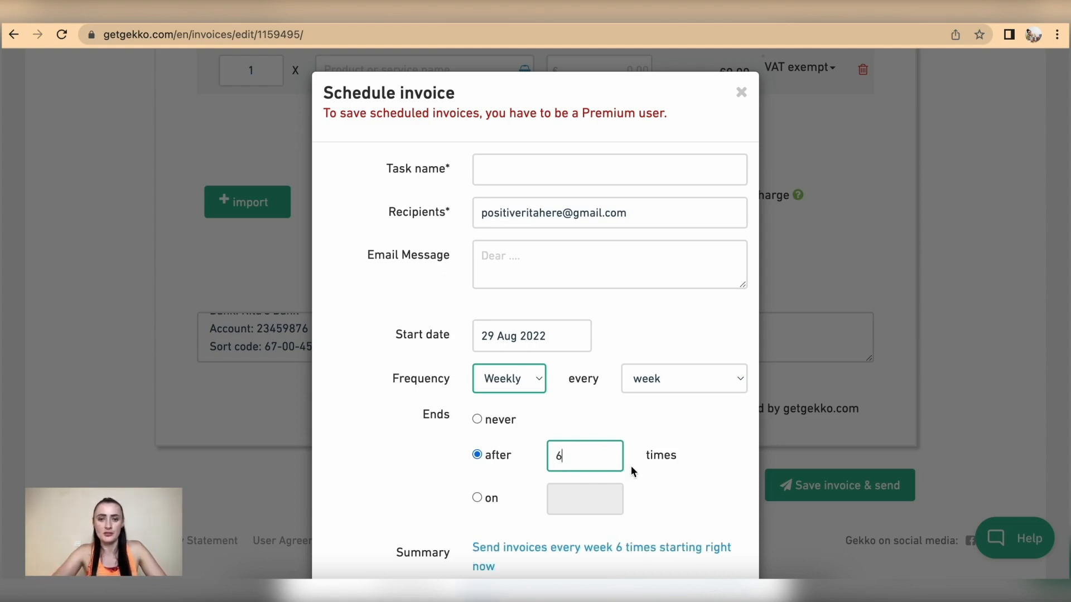
pyautogui.click(477, 498)
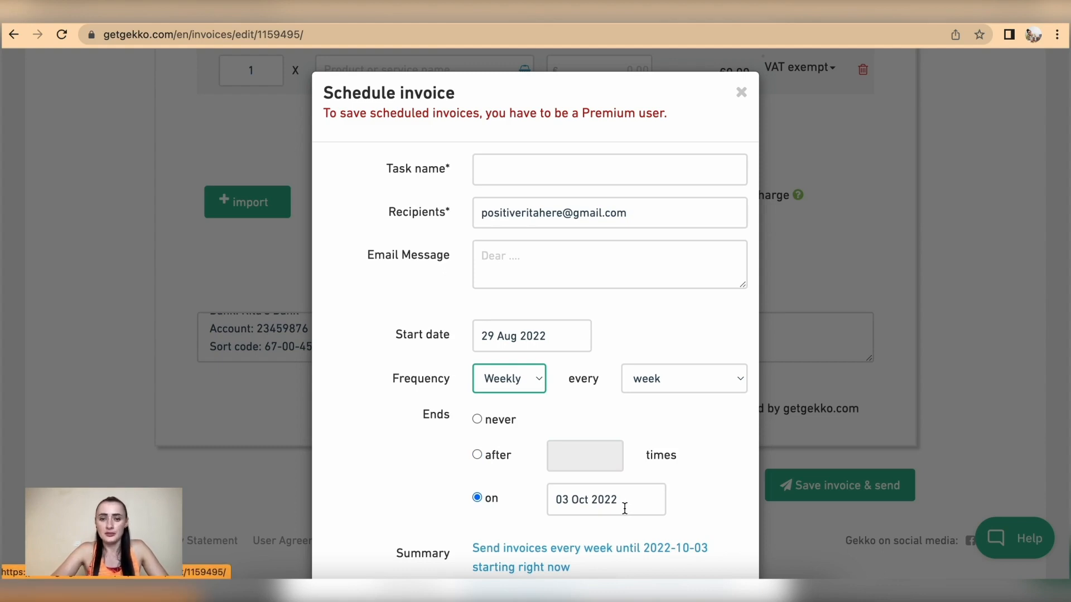
pyautogui.scroll(-3, 625, 508)
pyautogui.scroll(3, 625, 508)
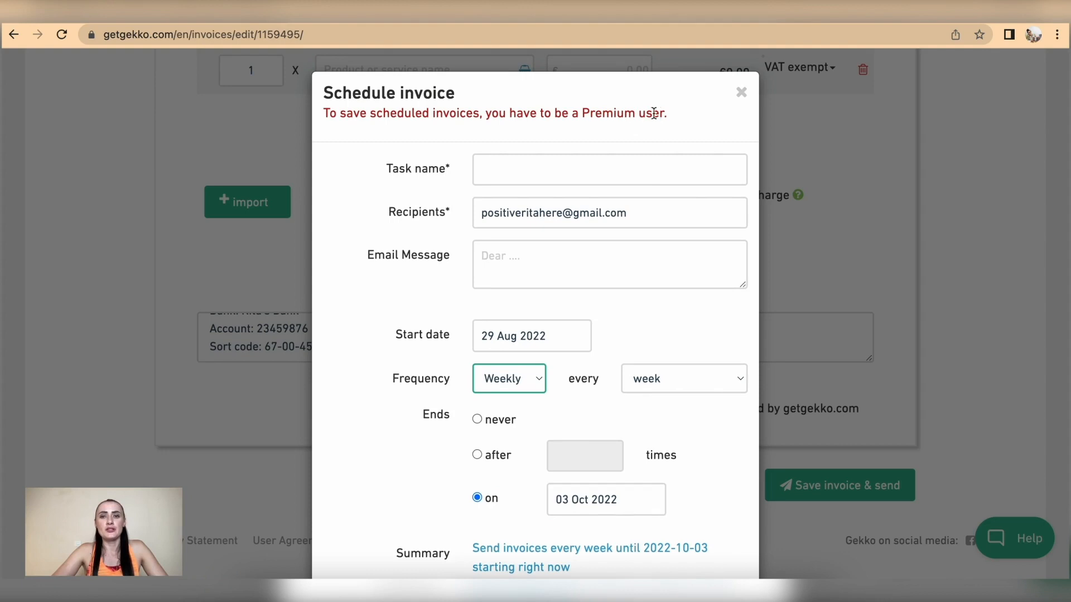
pyautogui.moveTo(670, 115); pyautogui.dragTo(581, 116)
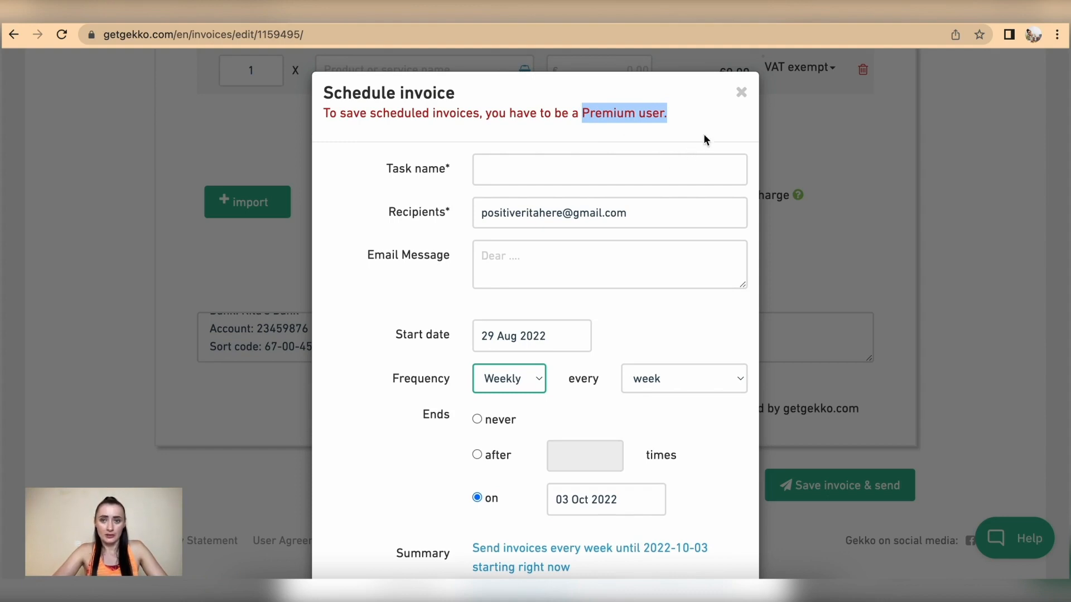
pyautogui.click(741, 92)
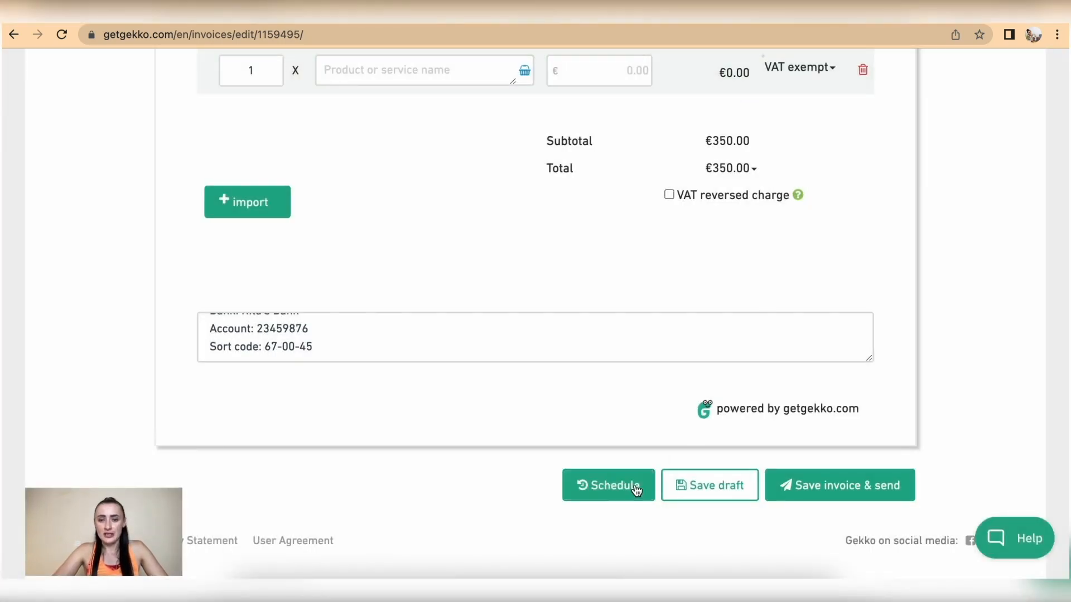
pyautogui.click(818, 490)
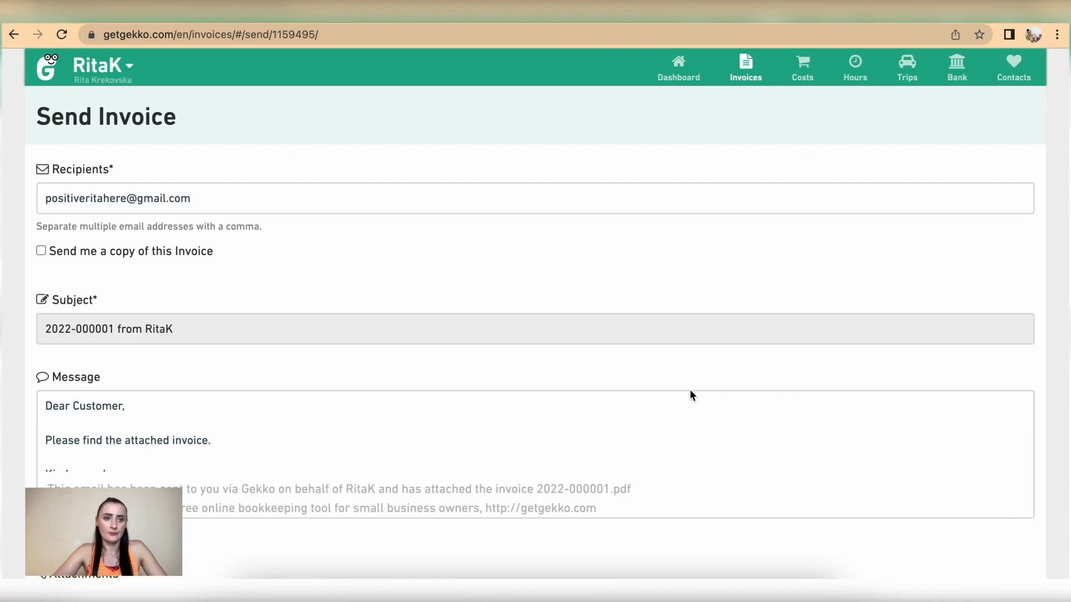
pyautogui.scroll(-5, 623, 539)
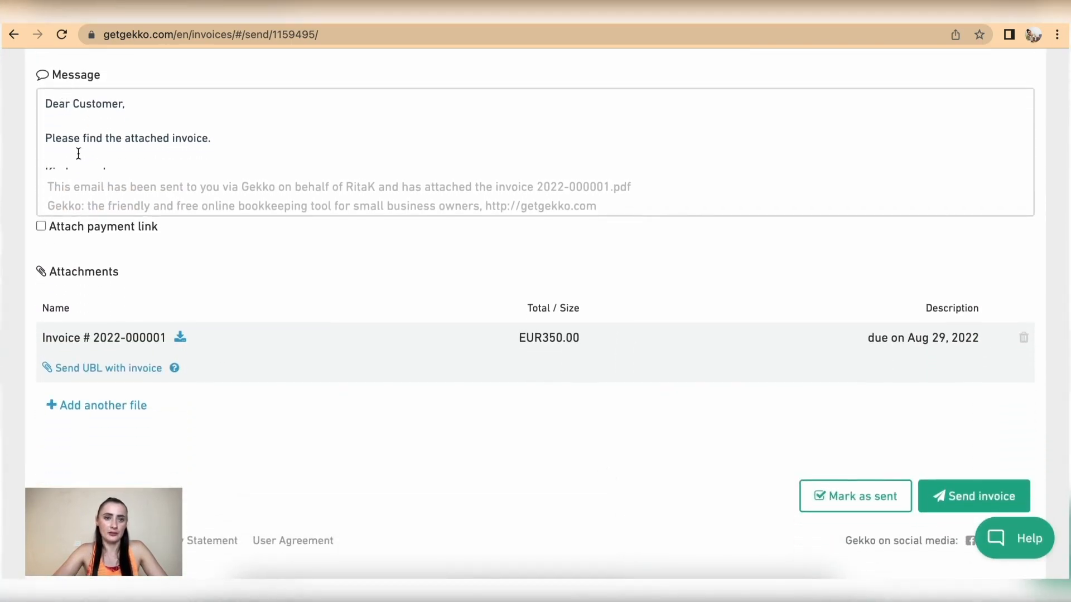
pyautogui.scroll(-1, 78, 153)
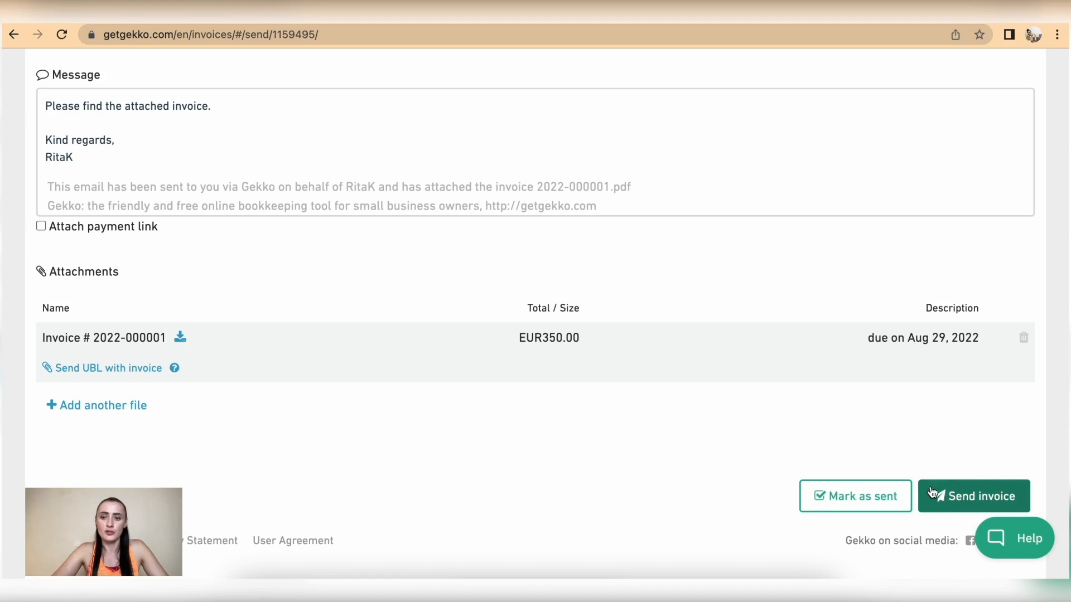
pyautogui.click(842, 502)
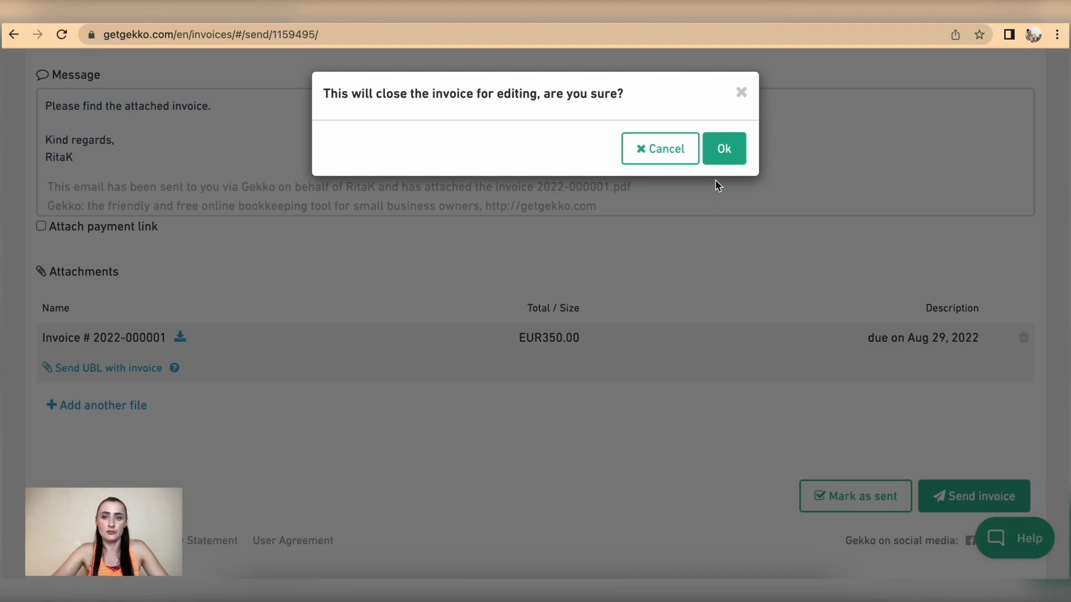
pyautogui.click(720, 149)
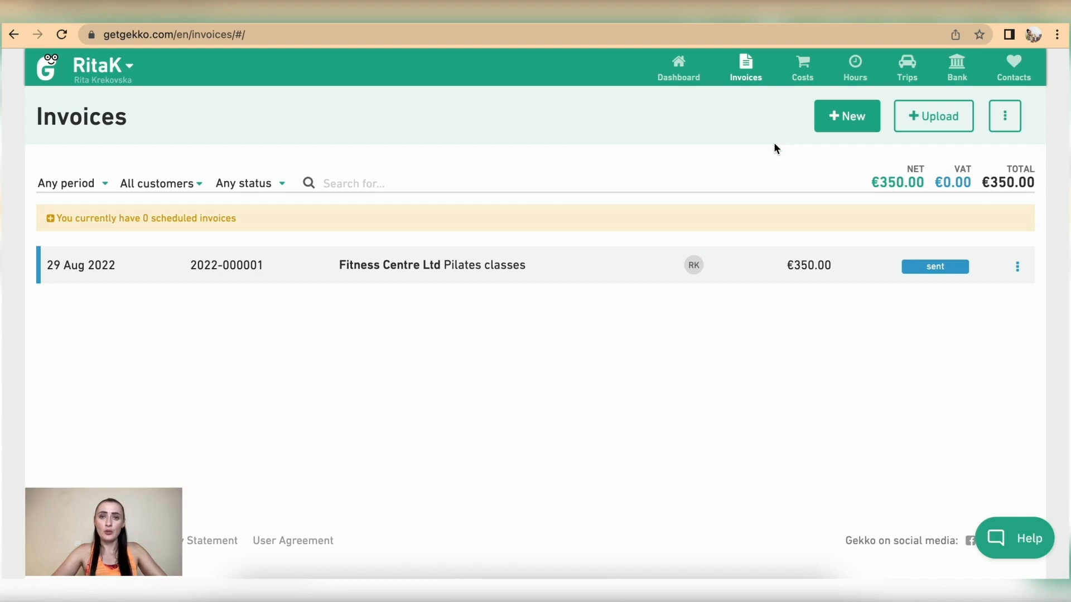
pyautogui.moveTo(748, 78)
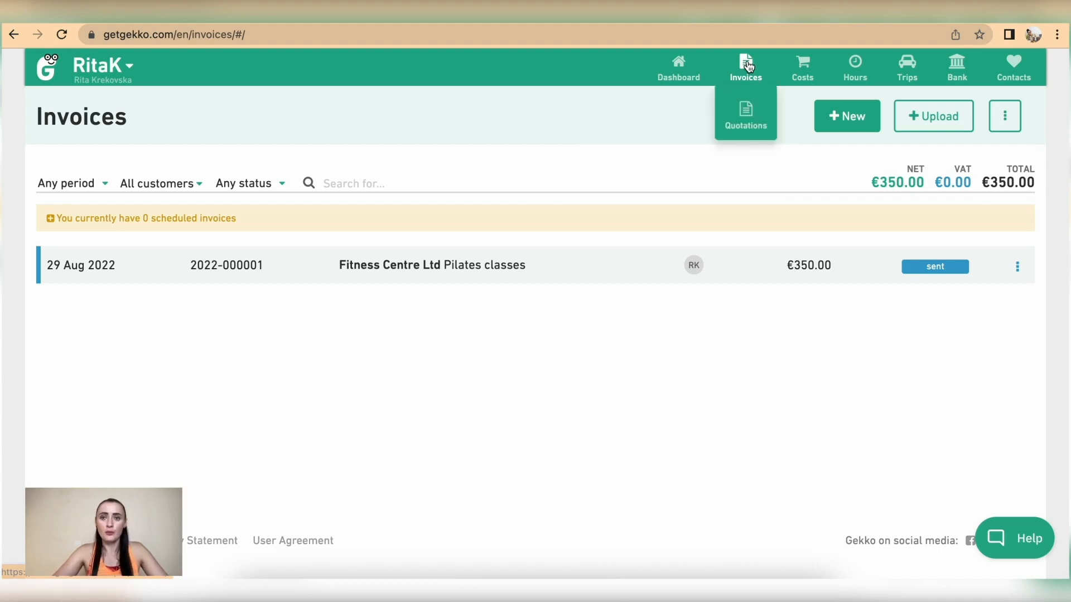
pyautogui.click(748, 79)
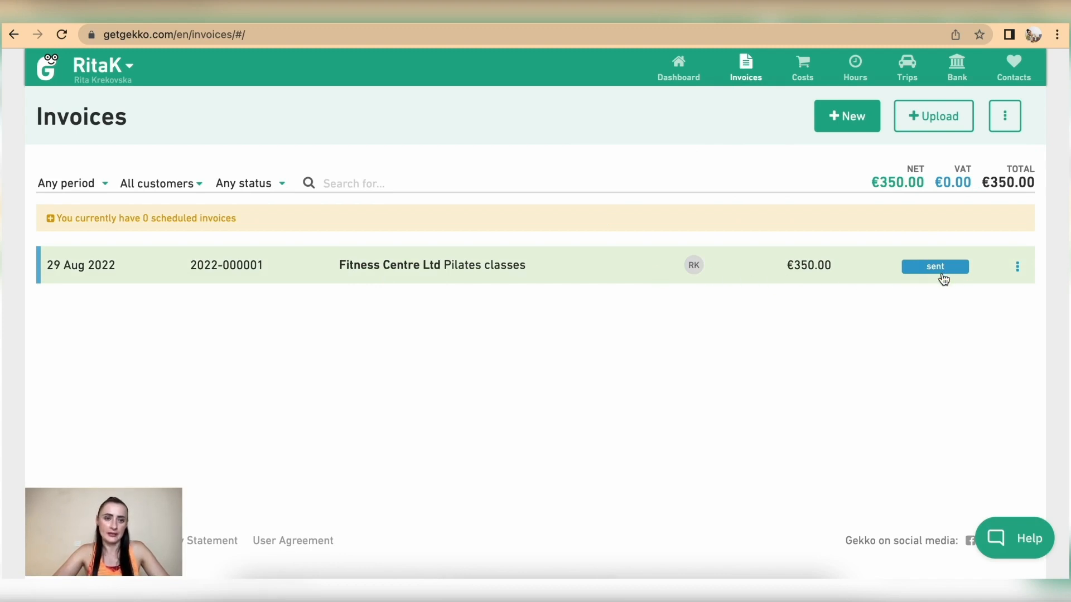
pyautogui.moveTo(744, 78)
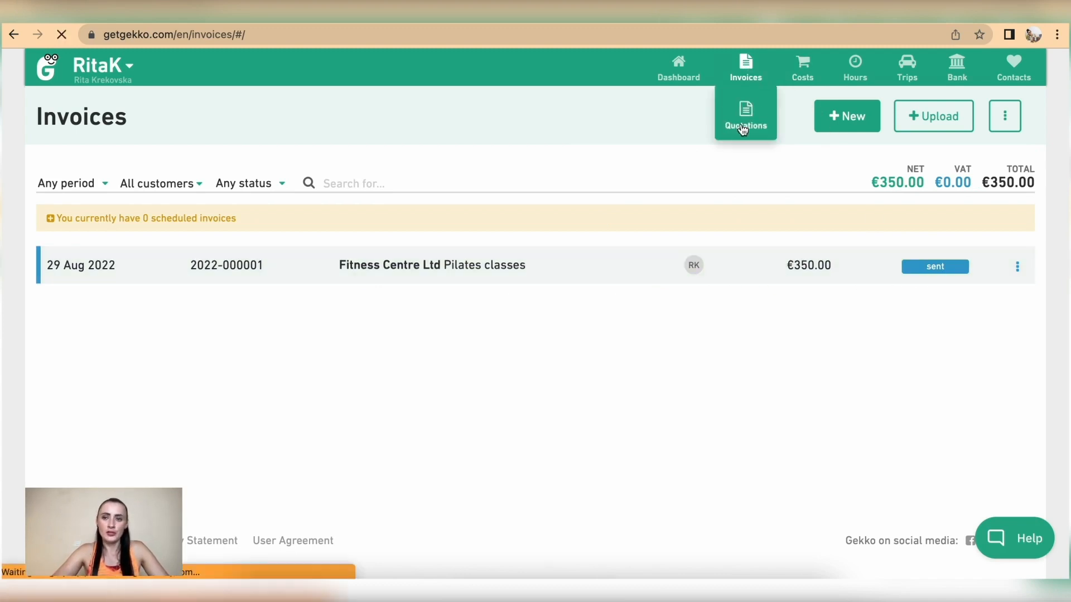
pyautogui.click(744, 123)
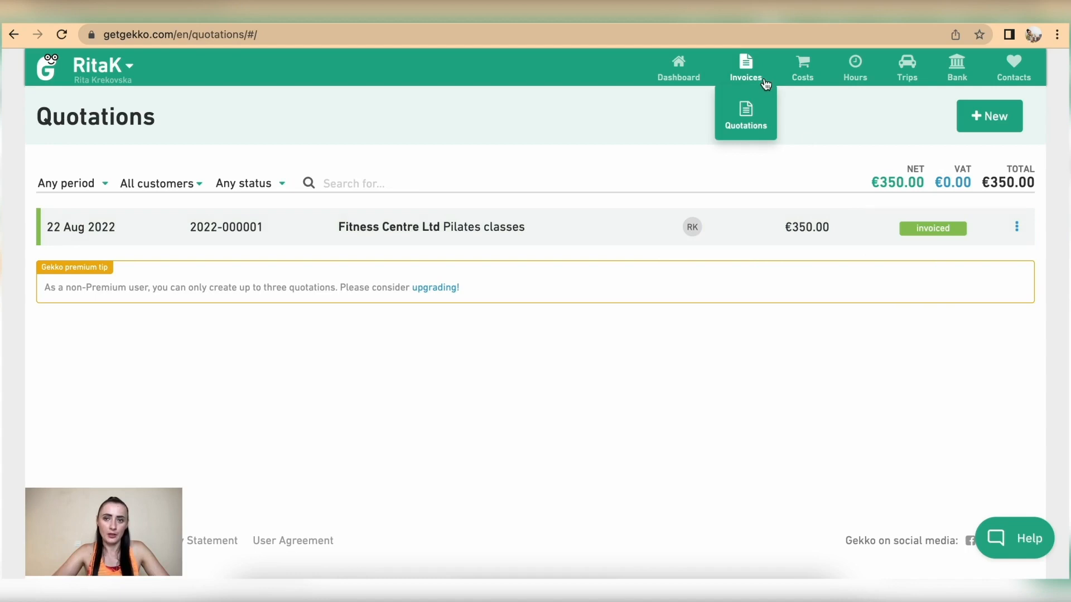
pyautogui.click(746, 63)
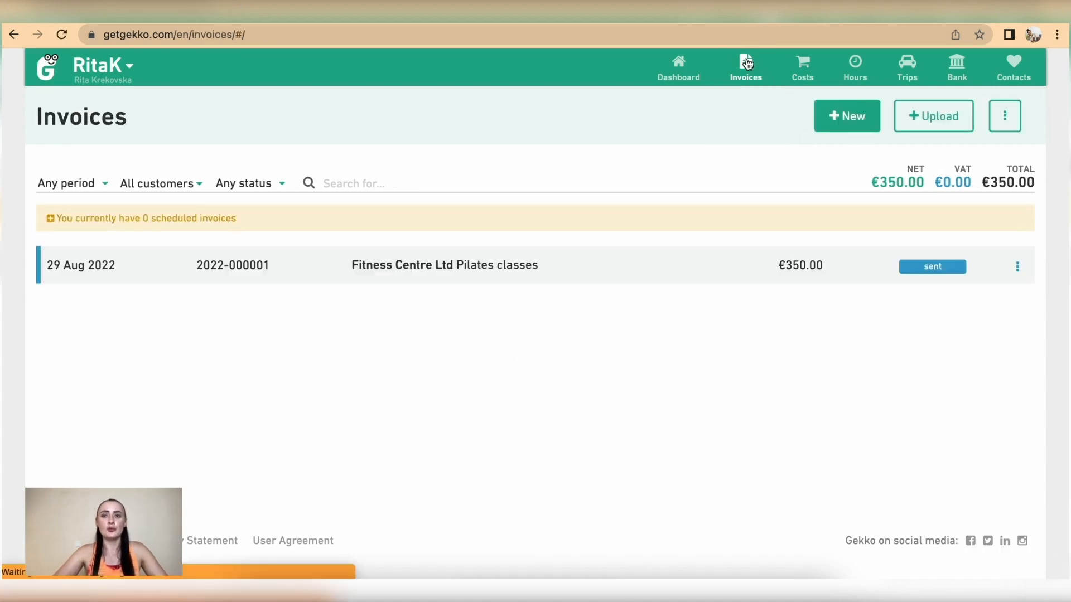
# Start a new invoice for a different customer
pyautogui.click(848, 118)
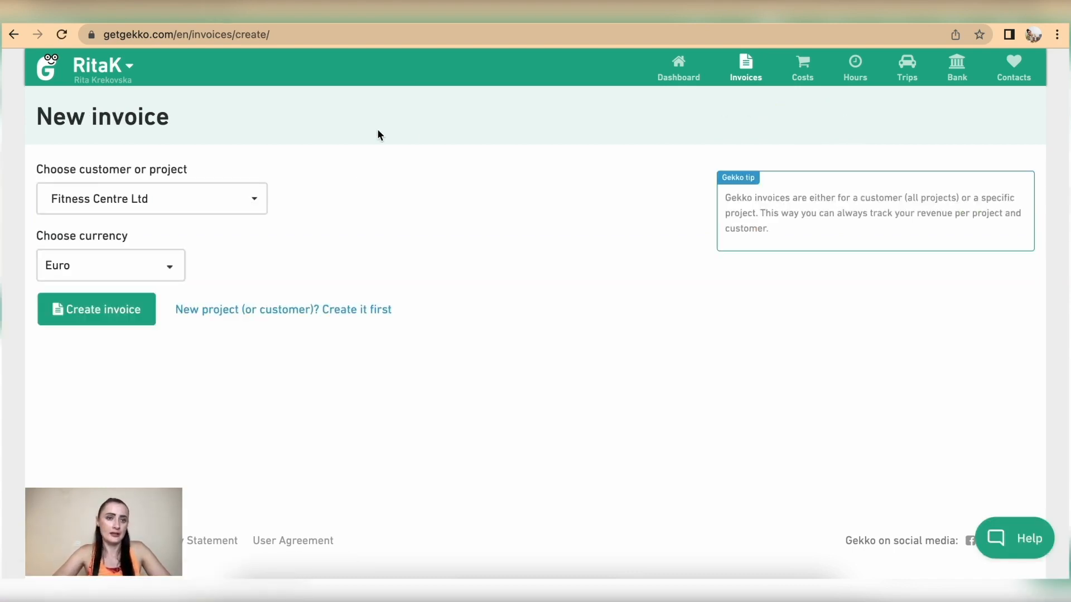
pyautogui.click(202, 200)
pyautogui.click(157, 332)
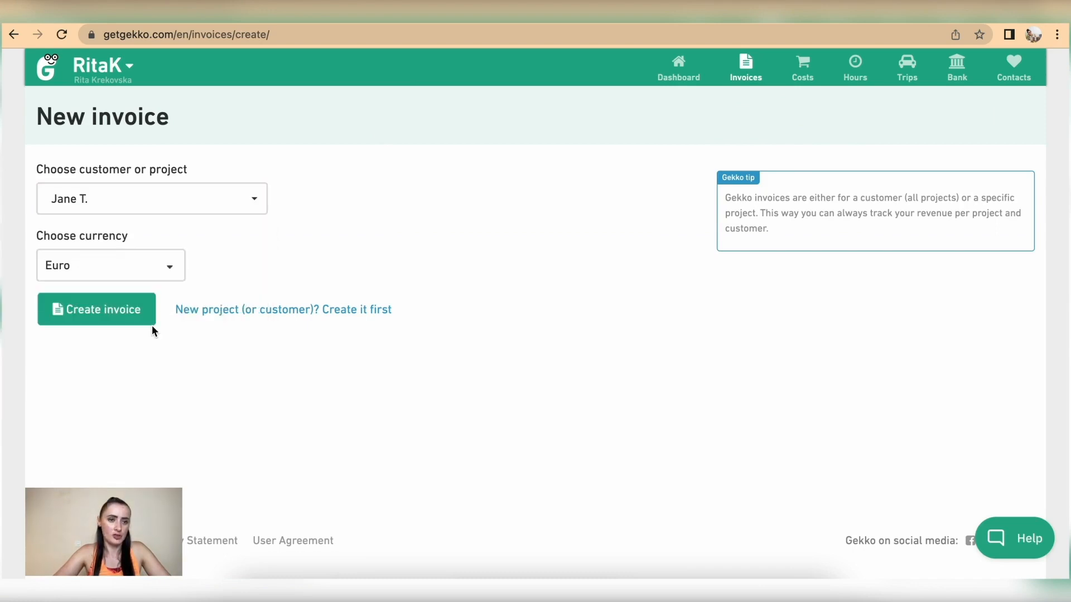
pyautogui.click(80, 317)
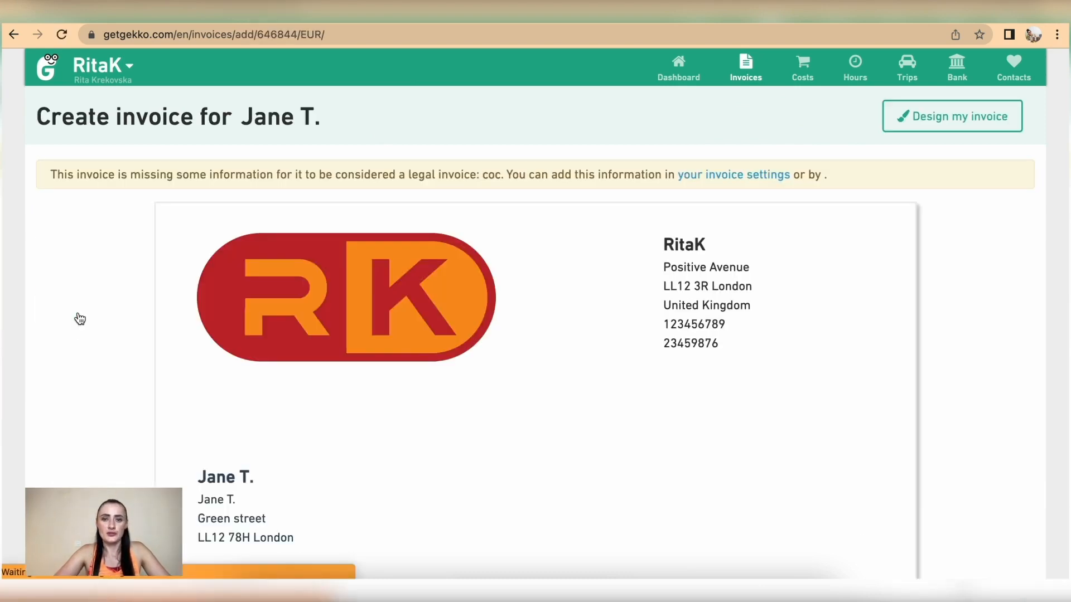
pyautogui.scroll(-6, 460, 369)
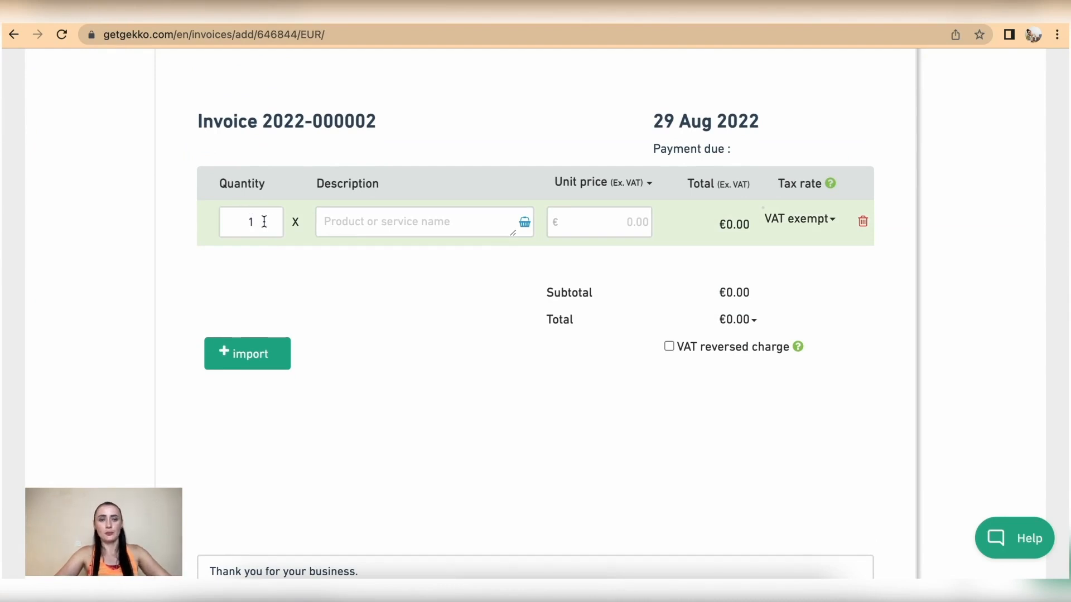
# Add a 'Yoga classes online (subscription)' line priced at €55
pyautogui.click(351, 225)
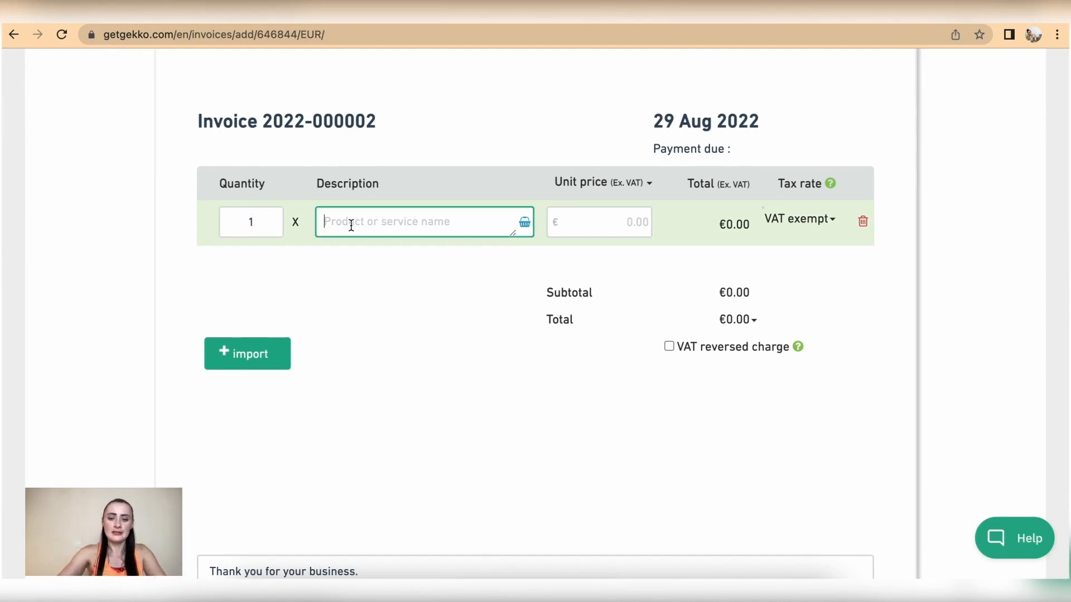
pyautogui.write('Yoga')
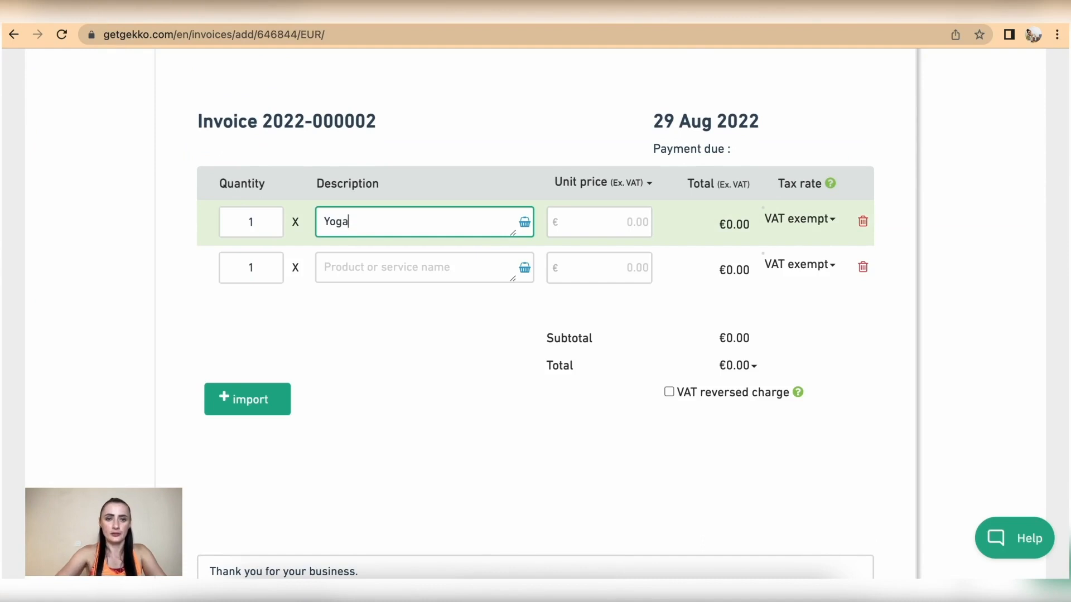
pyautogui.write(' classes')
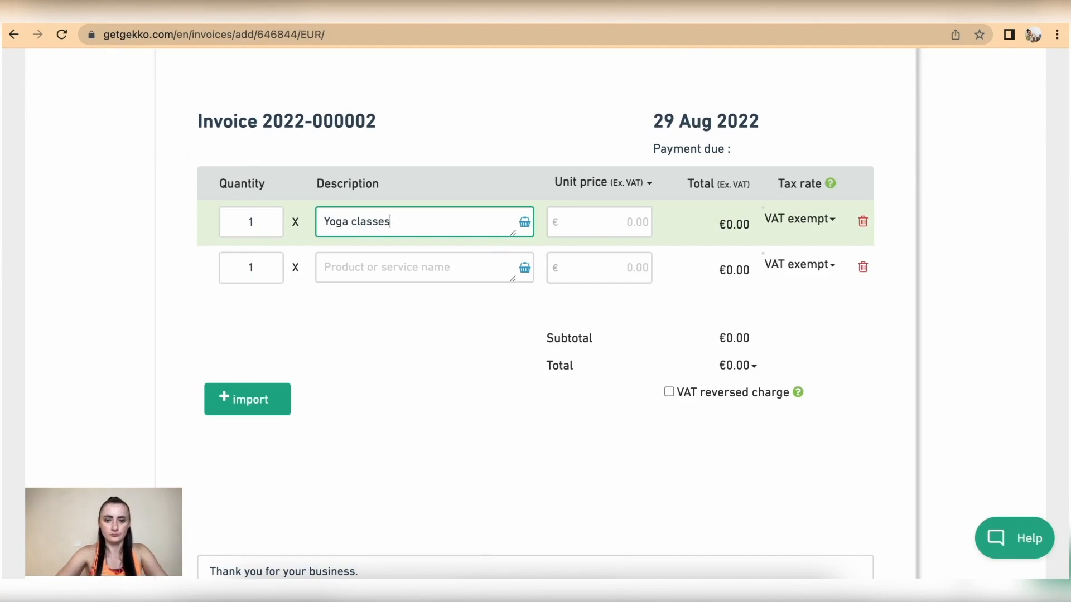
pyautogui.write(' online ')
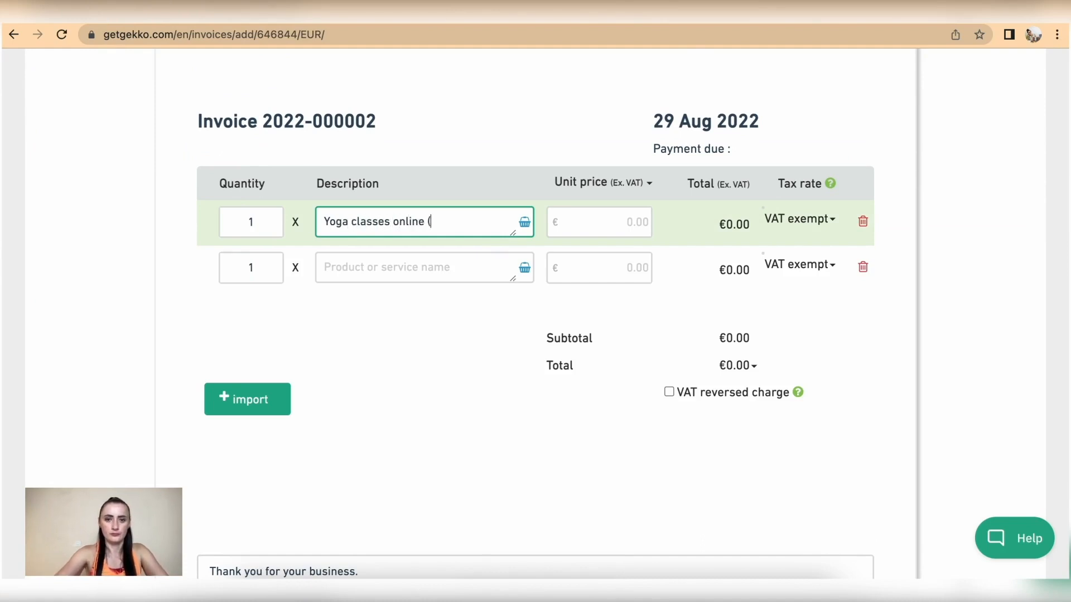
pyautogui.write('(subscription')
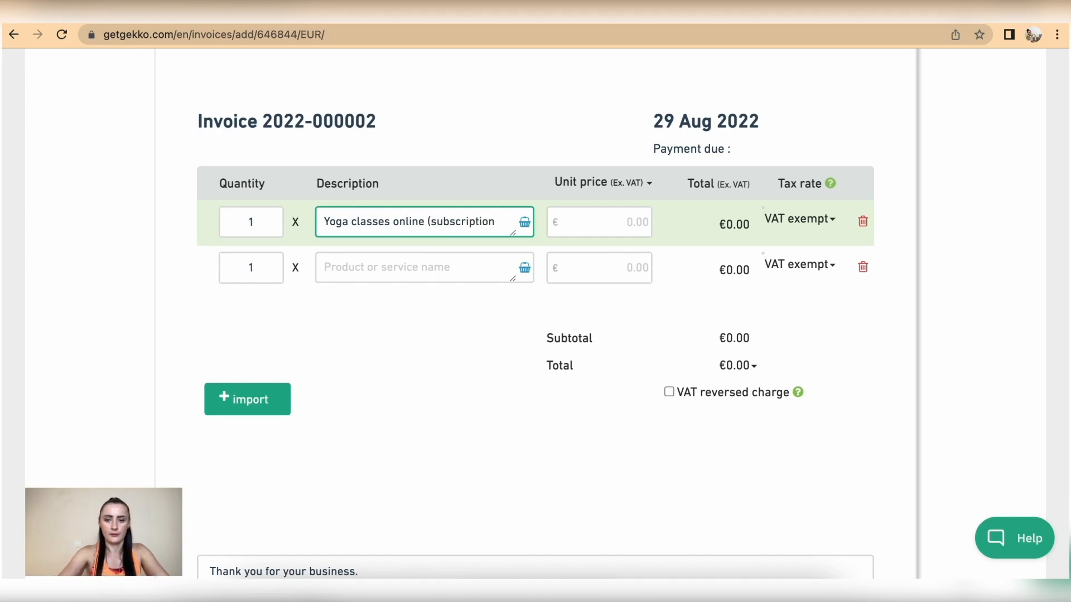
pyautogui.click(589, 222)
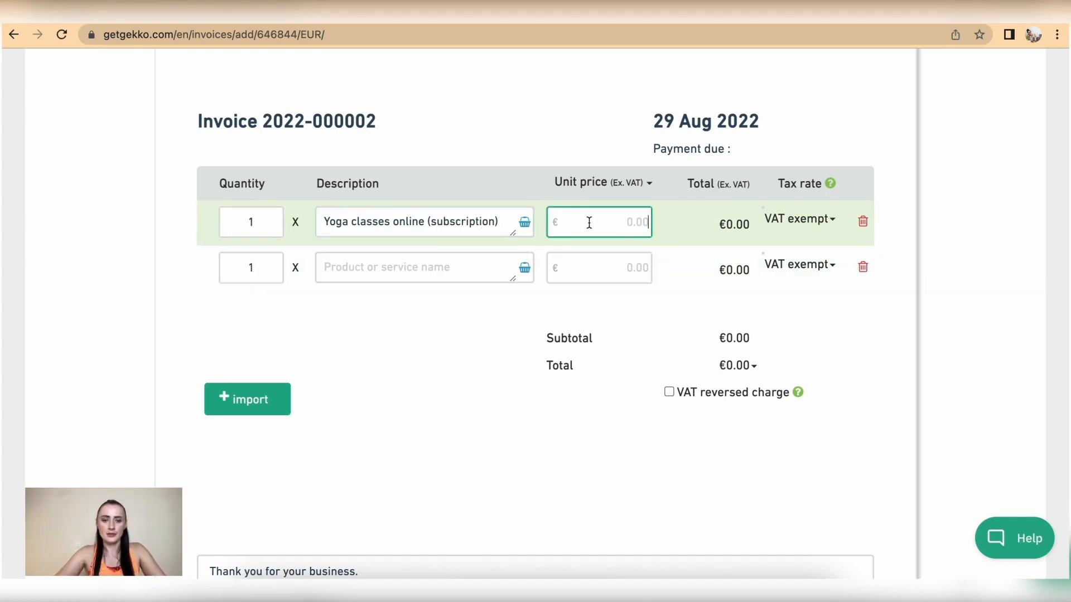
pyautogui.write('55')
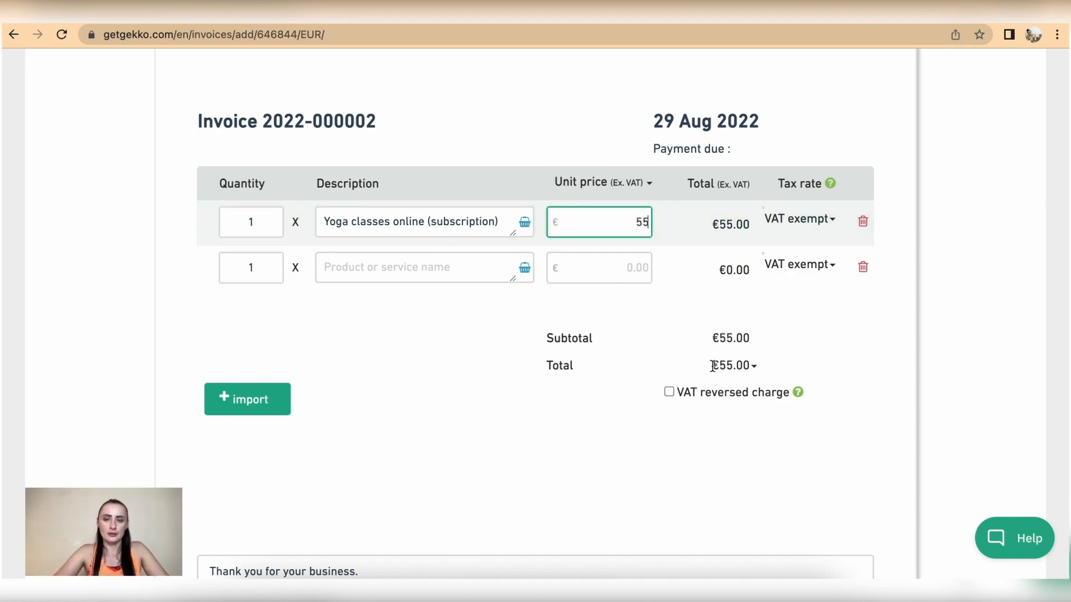
pyautogui.scroll(3, 711, 366)
# Change the invoice date to 1 Aug 2022 and save the header
pyautogui.click(776, 253)
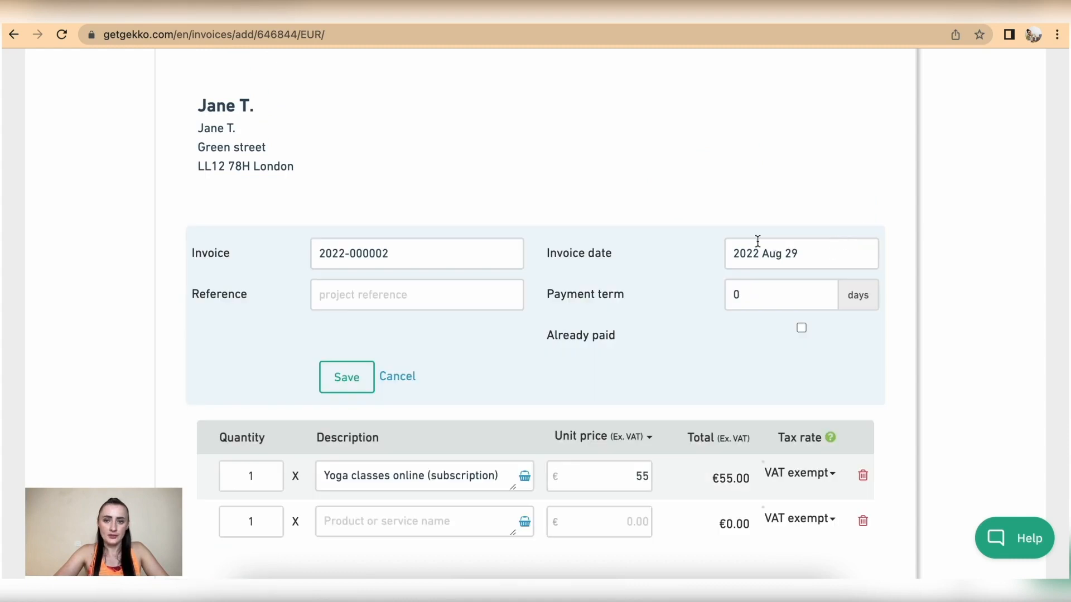
pyautogui.click(772, 248)
pyautogui.click(768, 328)
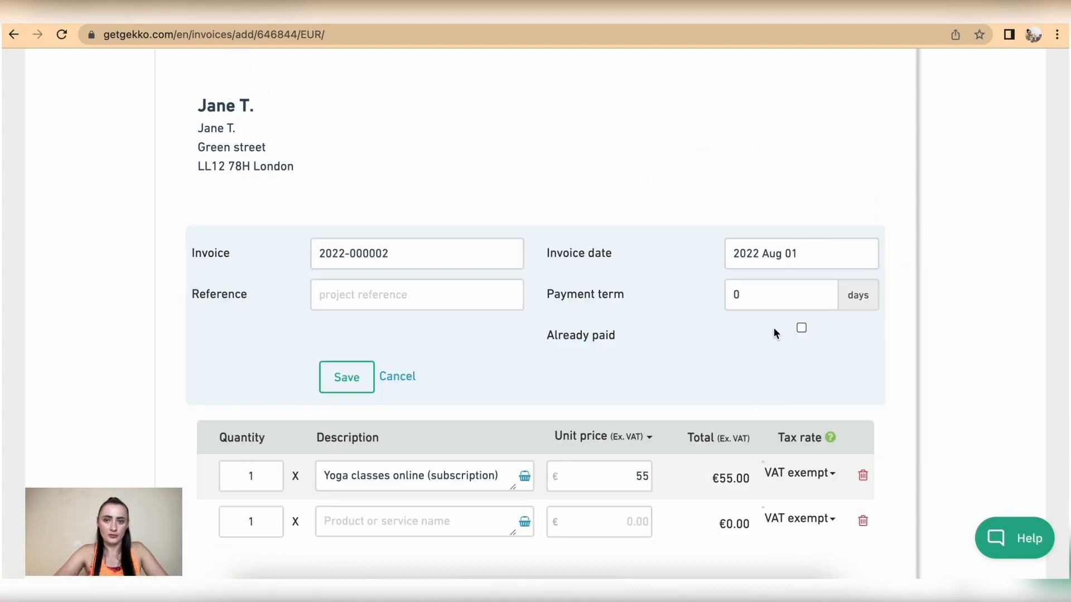
pyautogui.scroll(-6, 773, 327)
pyautogui.scroll(5, 773, 327)
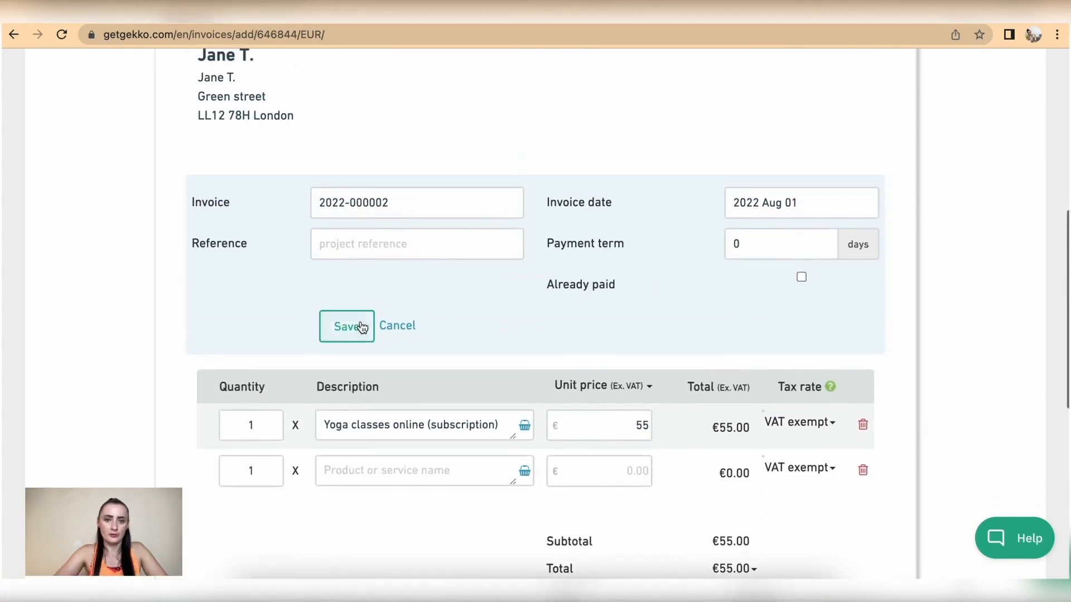
pyautogui.click(346, 325)
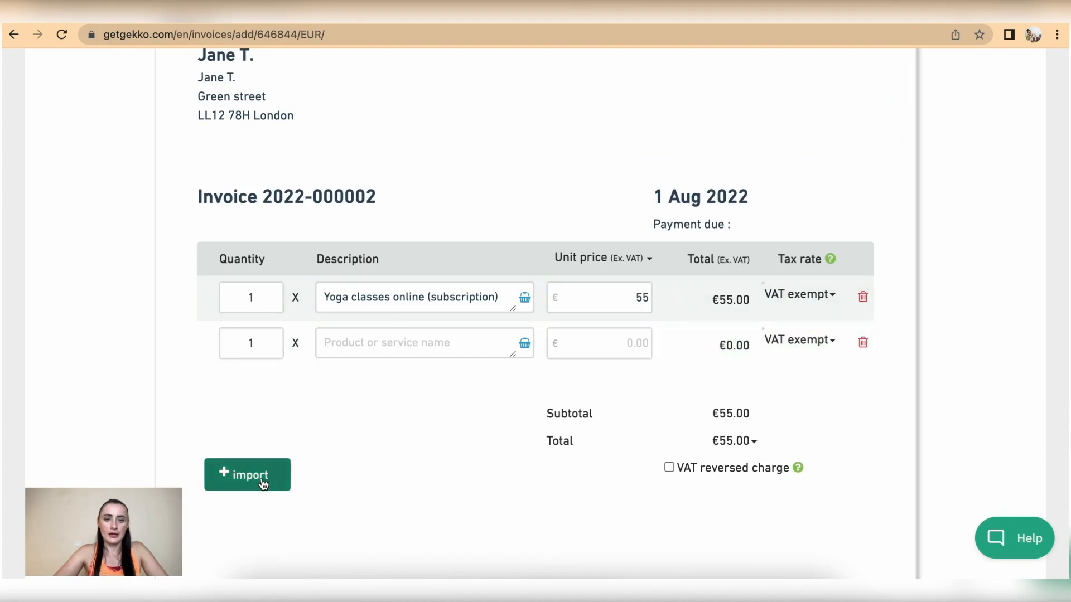
pyautogui.scroll(-5, 263, 481)
pyautogui.click(263, 188)
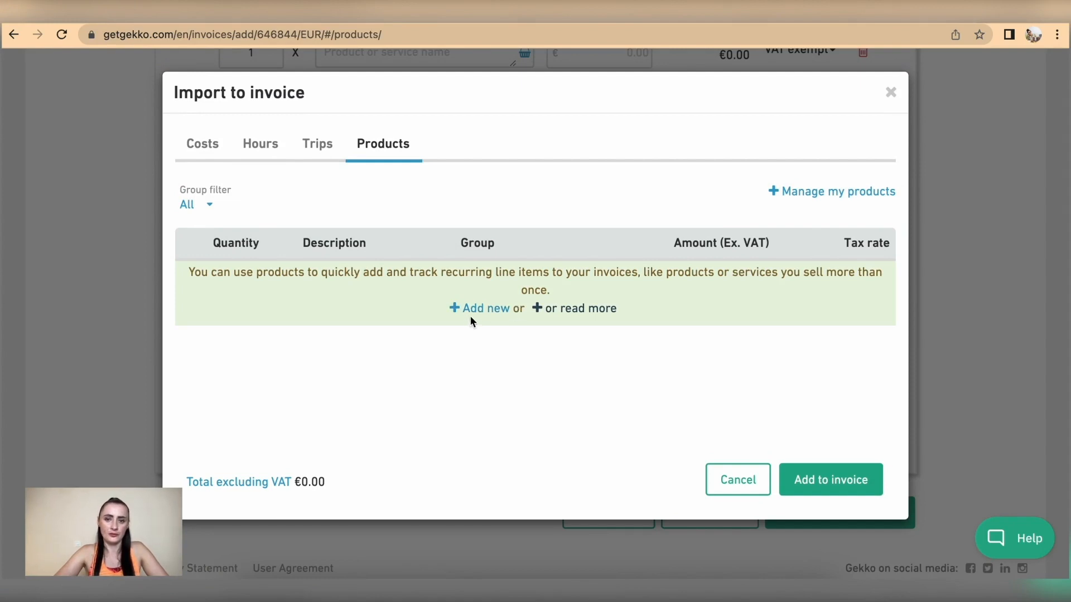
# Review the costs, hours, trips and products available to import, then cancel without adding any
pyautogui.click(200, 147)
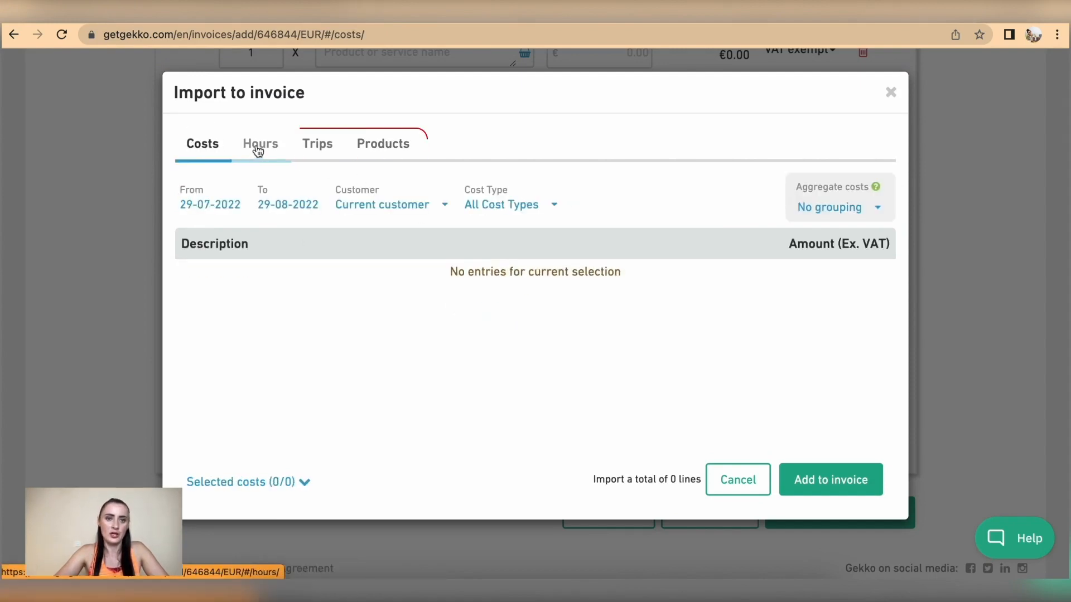
pyautogui.click(261, 144)
pyautogui.click(328, 145)
pyautogui.click(383, 145)
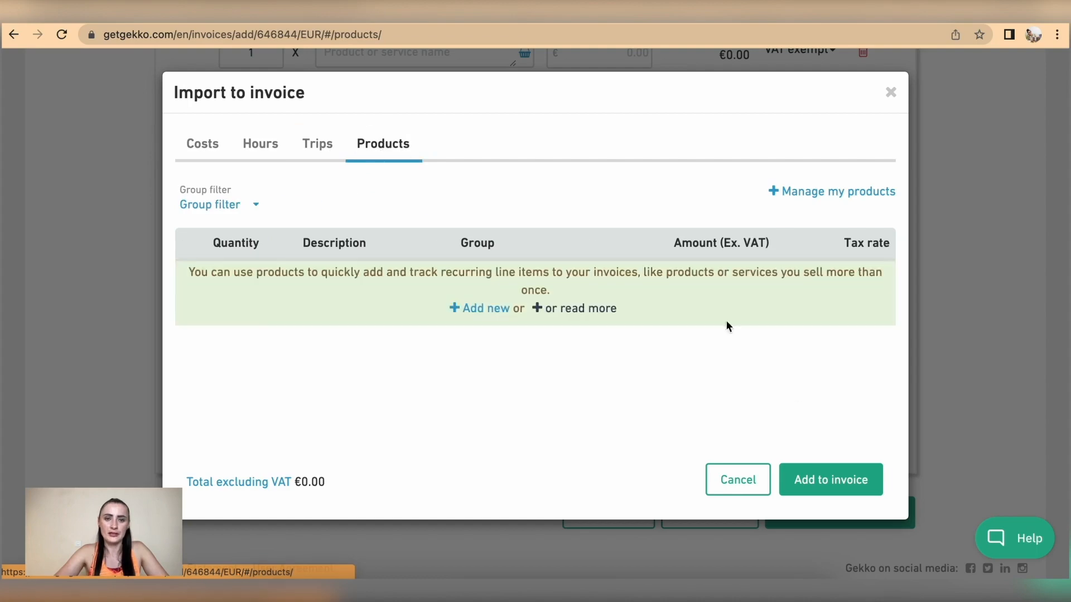
pyautogui.click(742, 480)
pyautogui.scroll(-1, 603, 345)
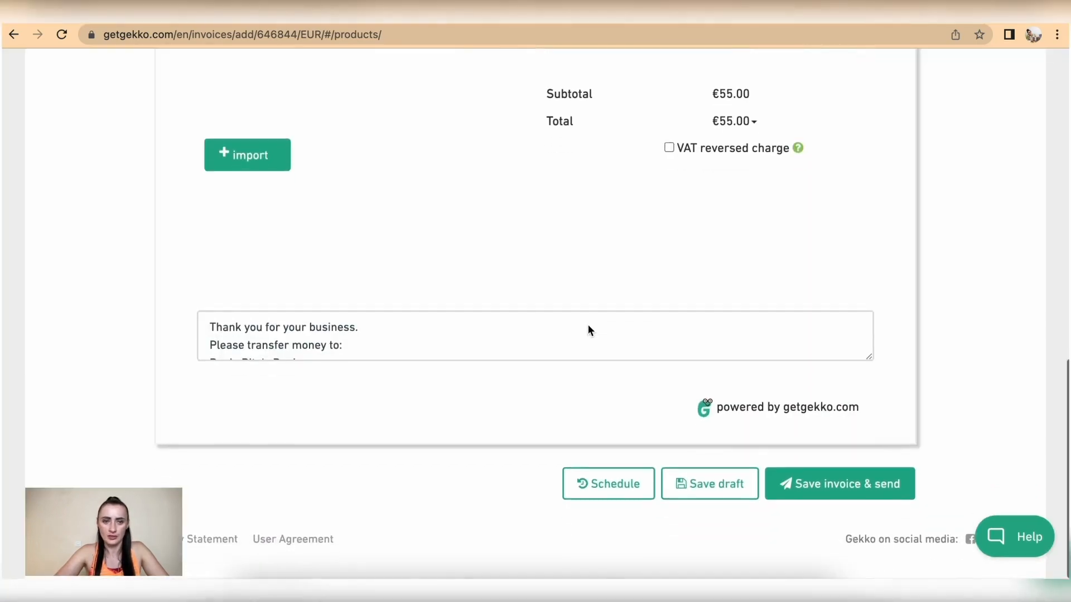
pyautogui.click(811, 501)
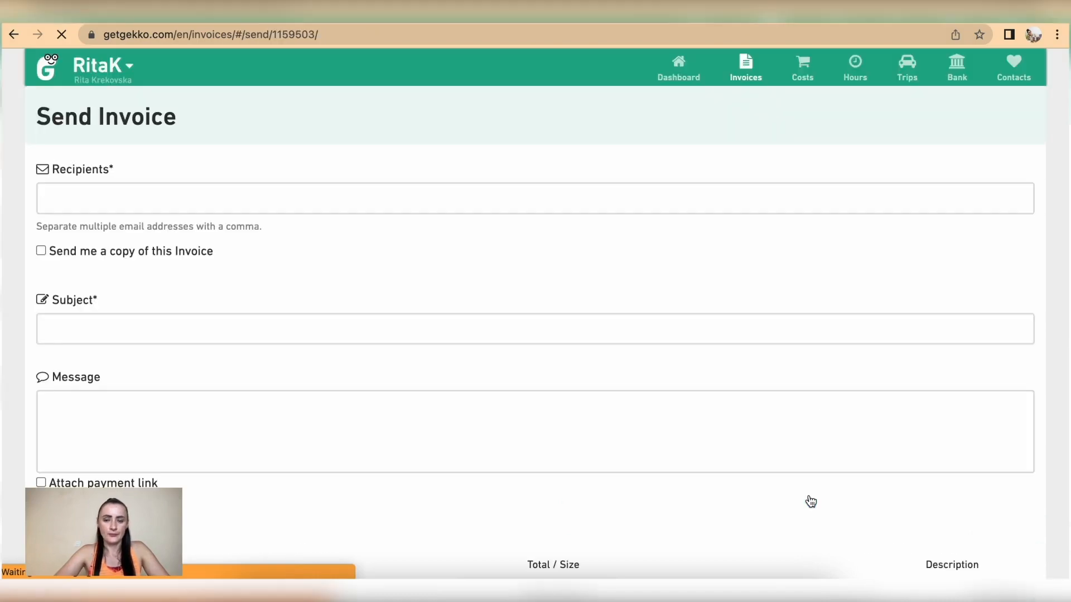
pyautogui.scroll(-5, 808, 502)
pyautogui.click(828, 502)
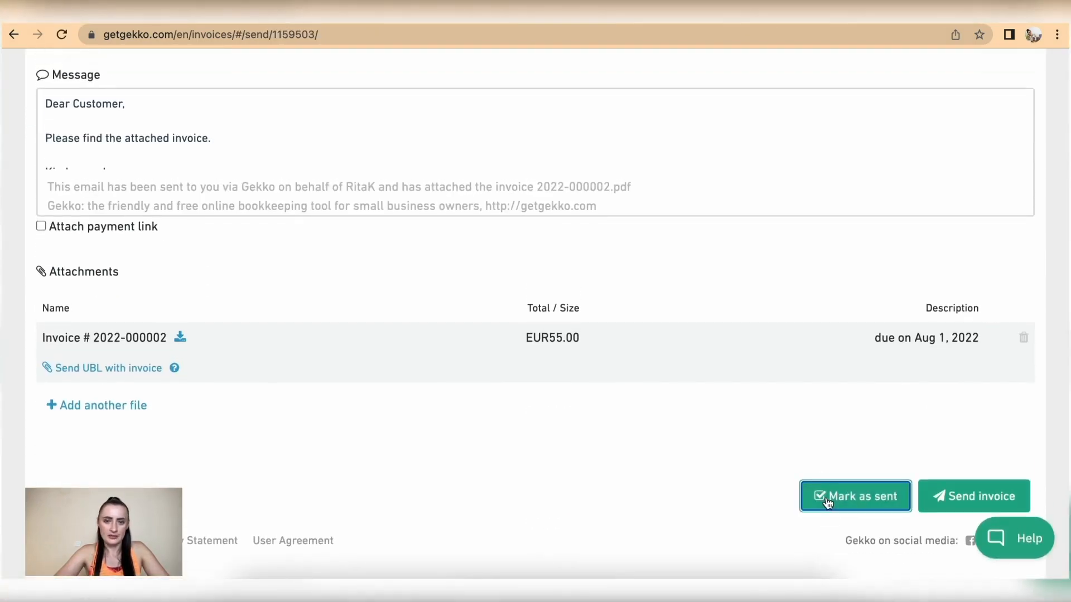
pyautogui.click(730, 149)
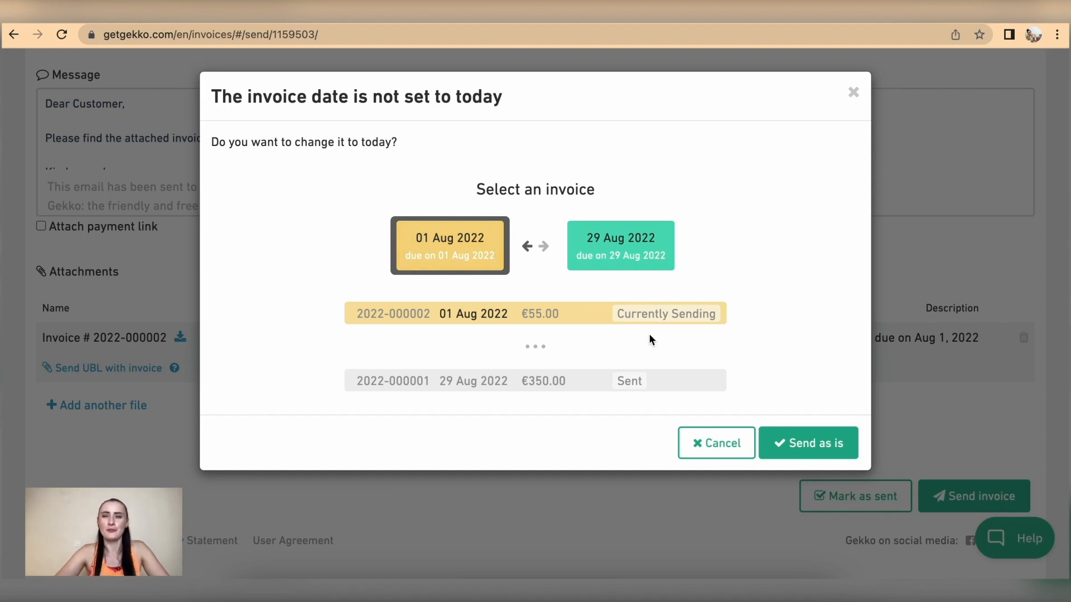
pyautogui.click(800, 454)
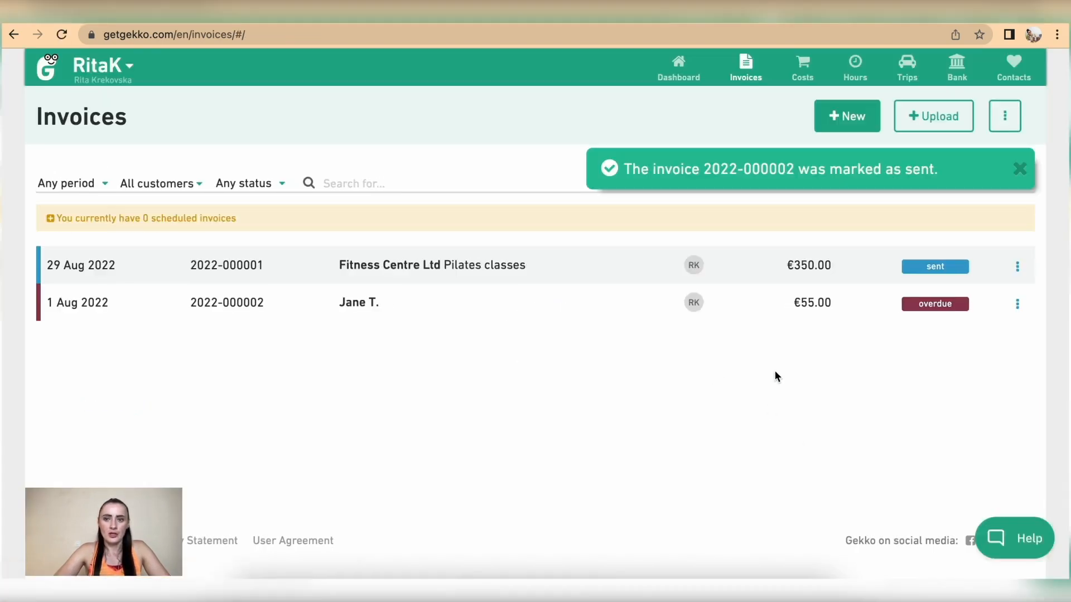
pyautogui.click(1018, 304)
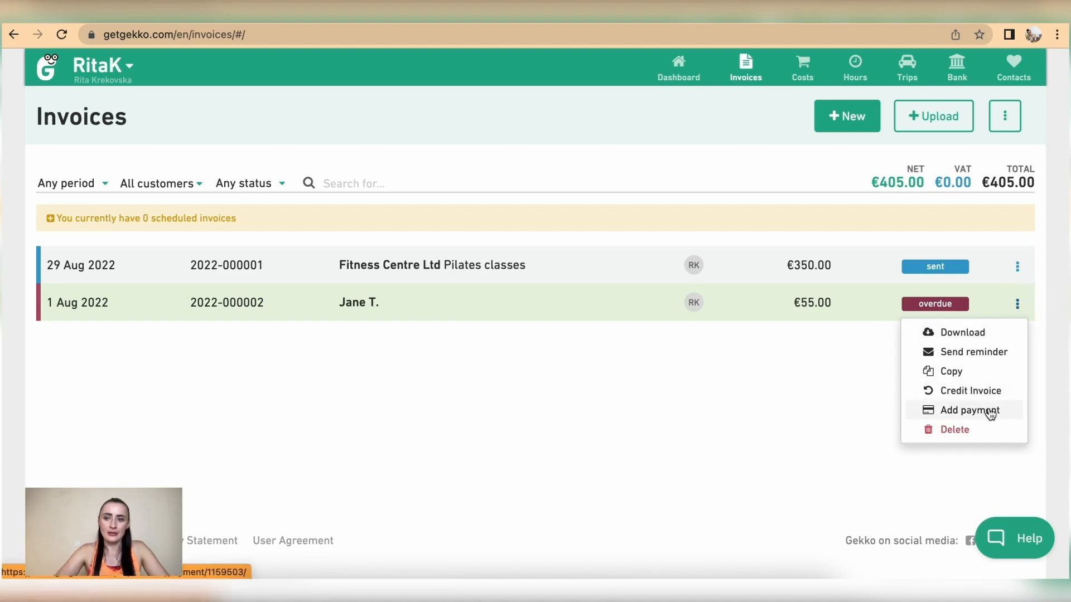
pyautogui.click(960, 416)
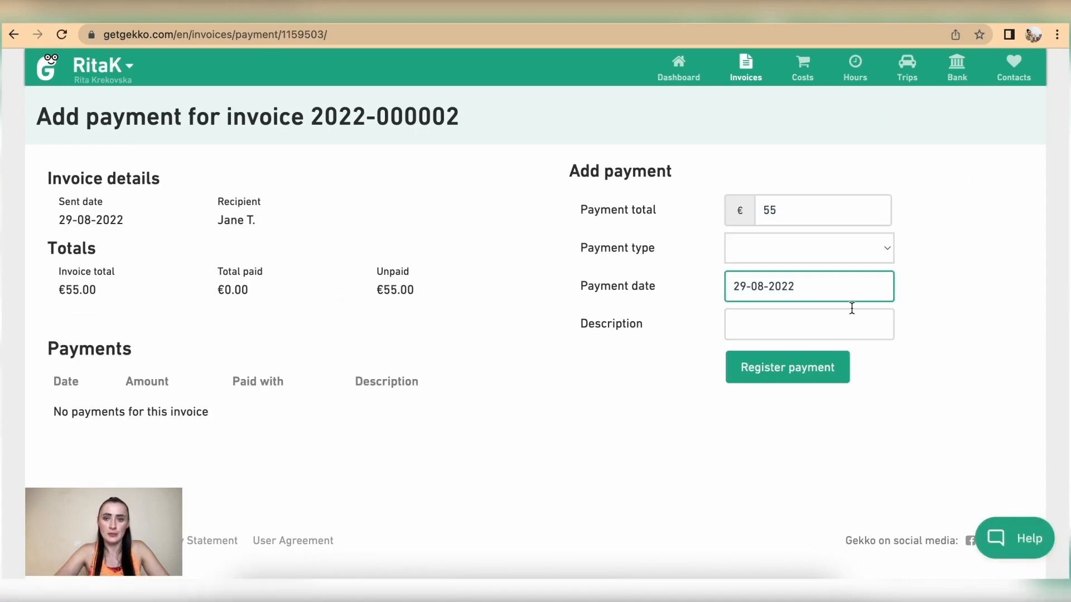
pyautogui.click(752, 248)
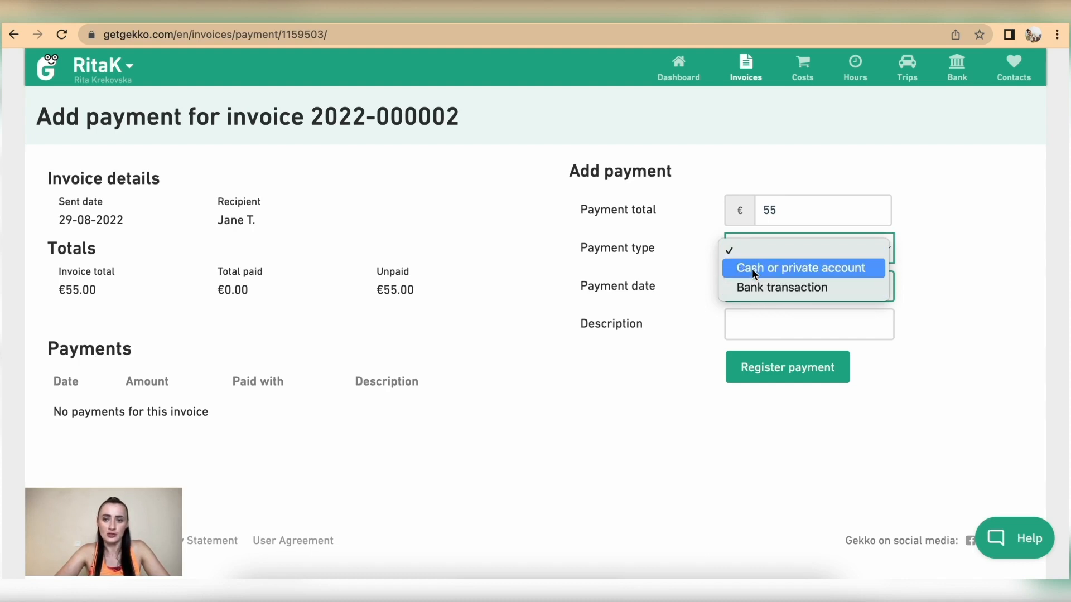
pyautogui.click(753, 270)
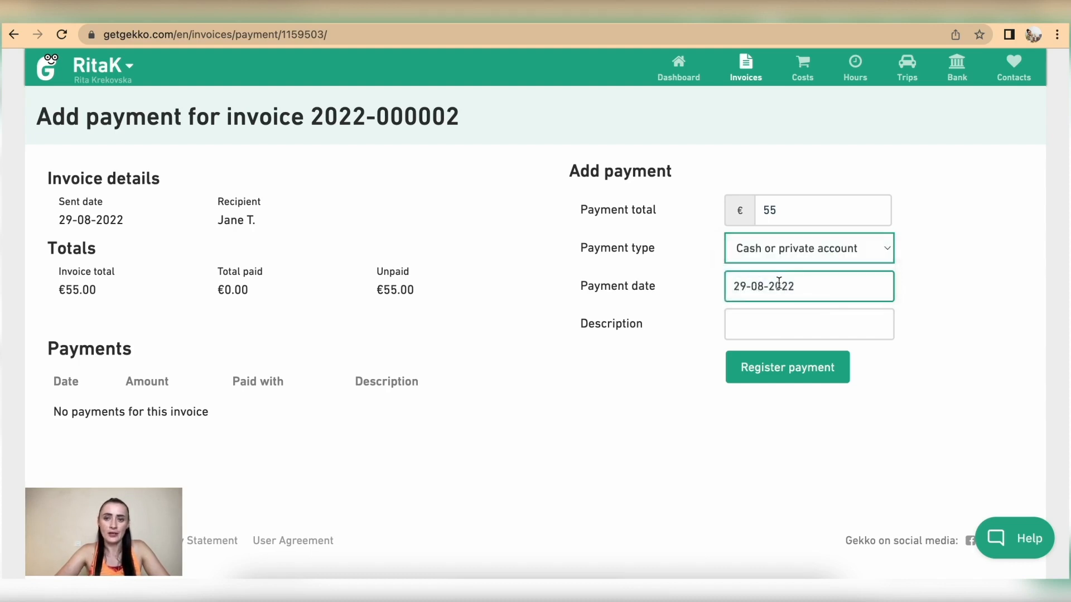
pyautogui.click(744, 289)
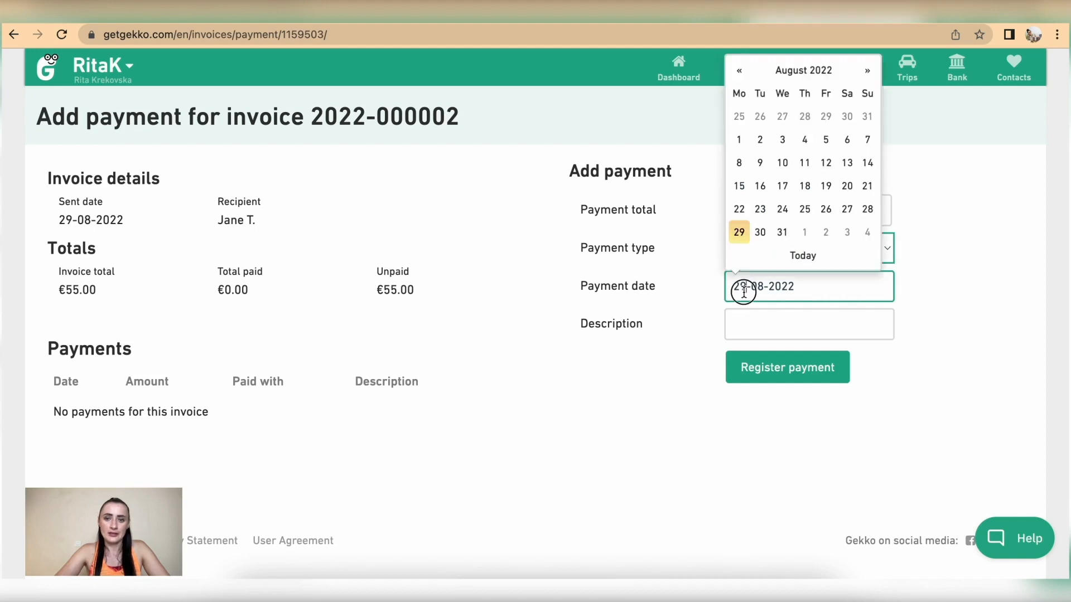
pyautogui.click(739, 141)
pyautogui.click(774, 314)
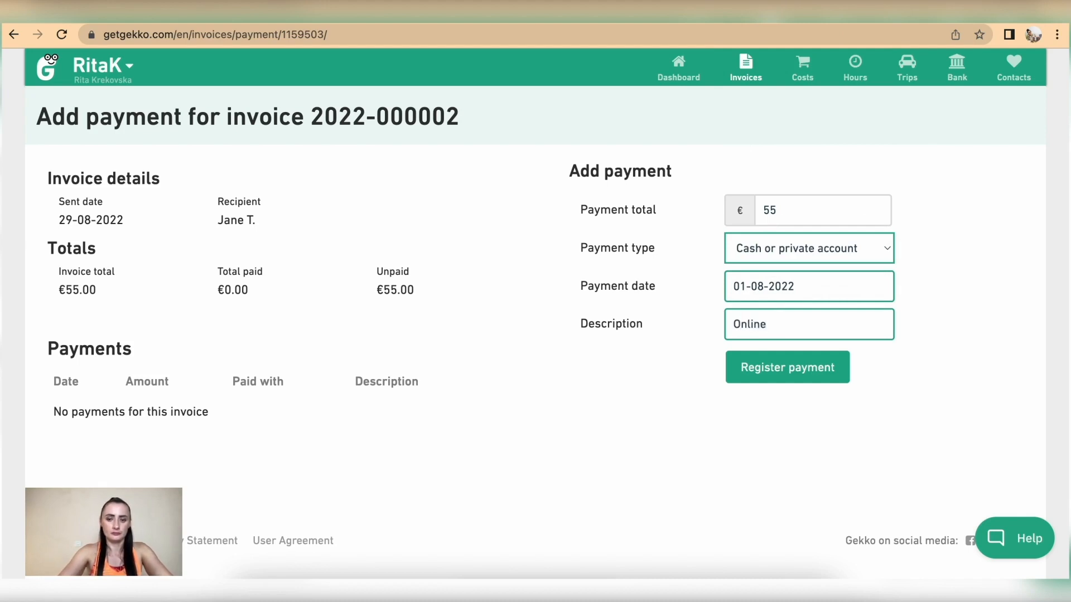
pyautogui.write('Online Livestream')
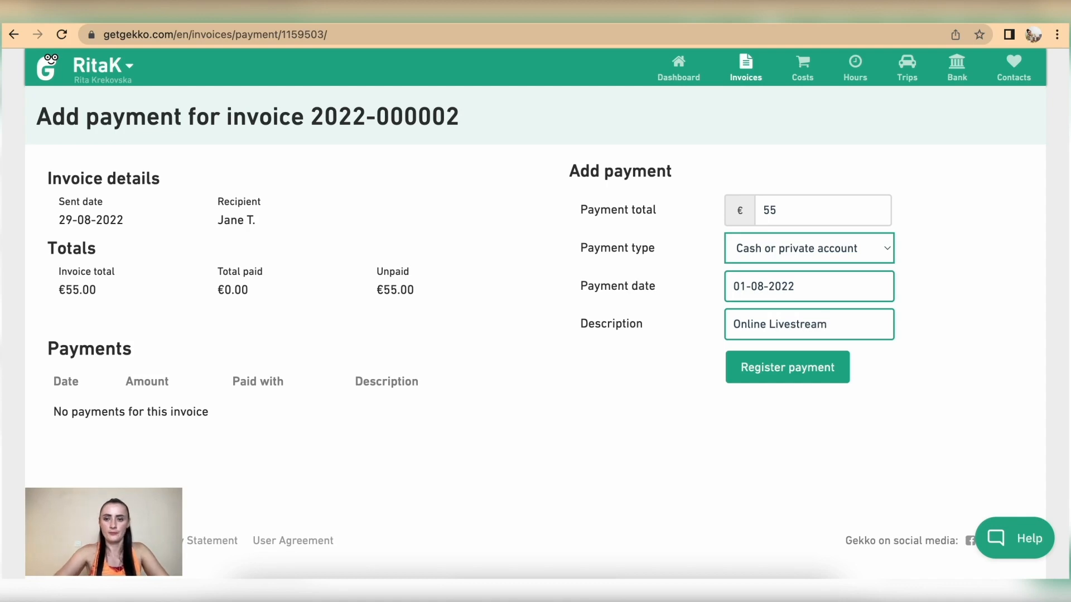
pyautogui.click(794, 371)
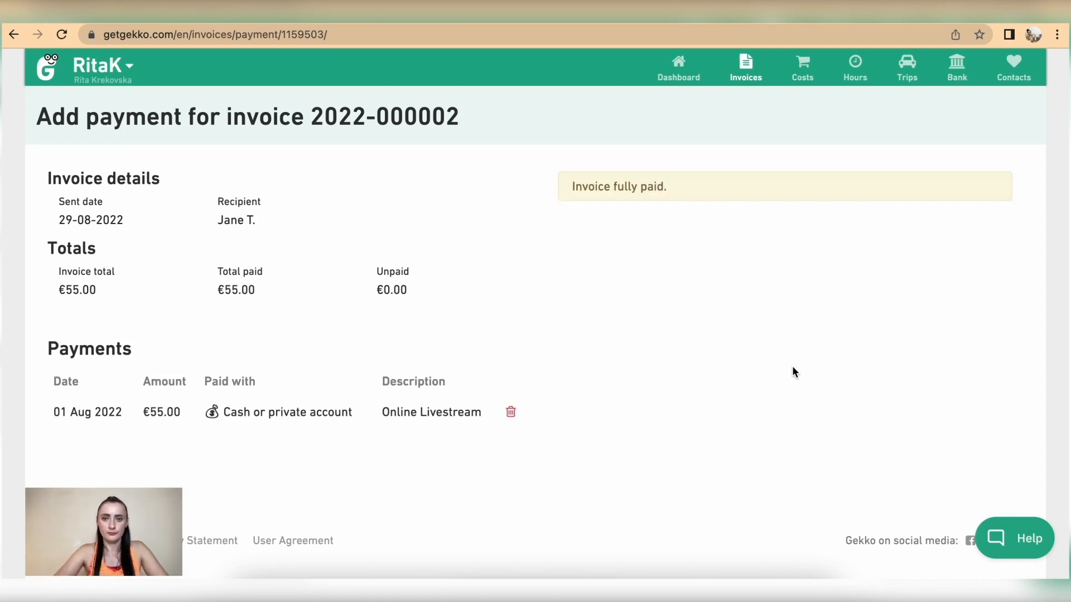
pyautogui.click(745, 68)
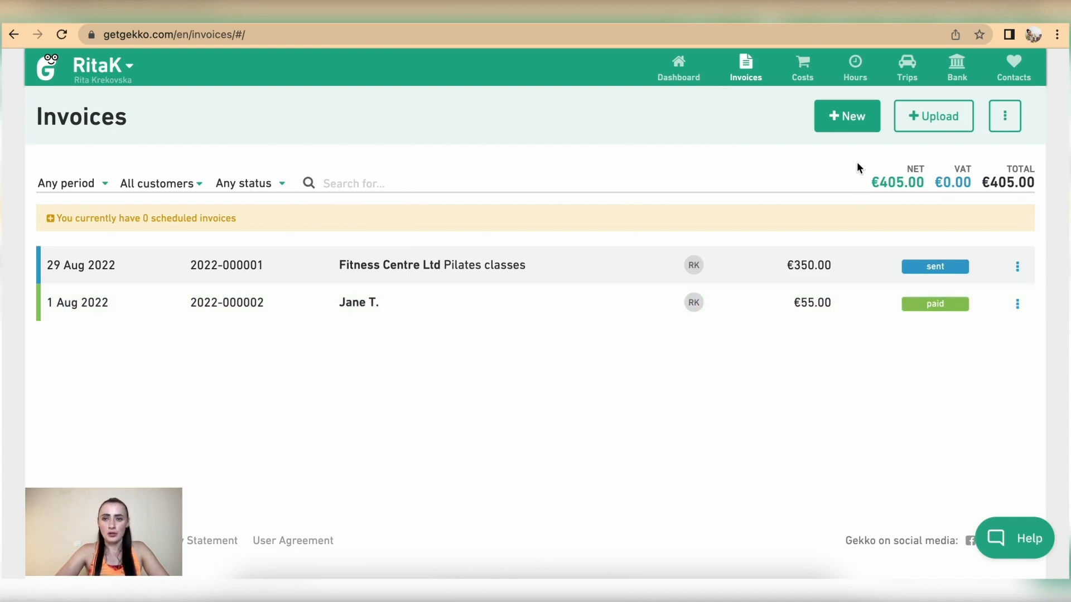
# Create a new invoice for the chosen customer
pyautogui.click(849, 125)
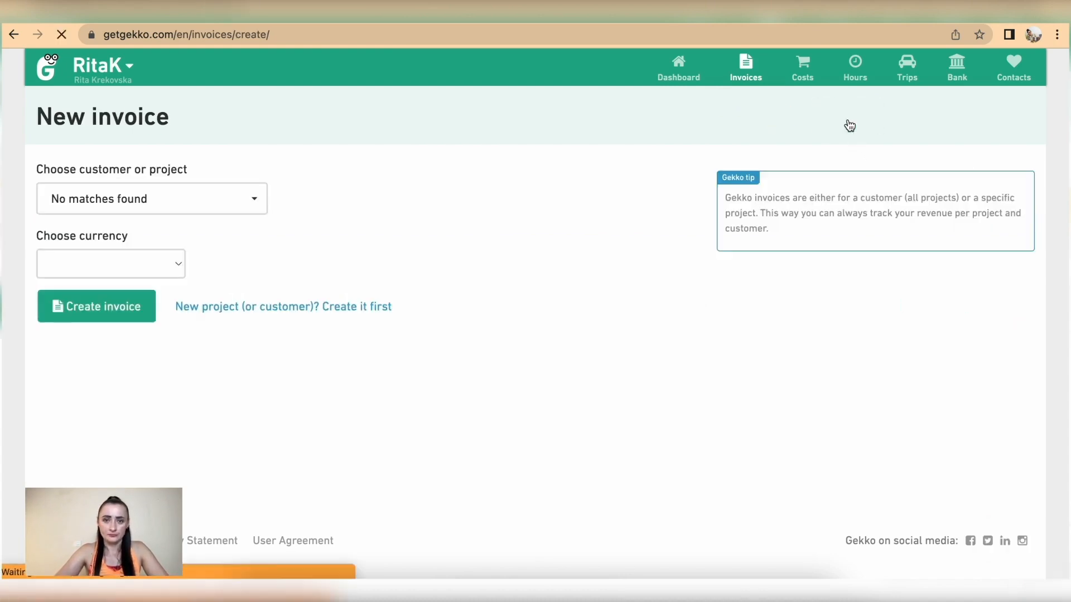
pyautogui.click(112, 349)
pyautogui.click(112, 313)
pyautogui.scroll(-10, 809, 187)
# Set the invoice date to 10 Aug 2022 with a 7-day payment term
pyautogui.click(852, 175)
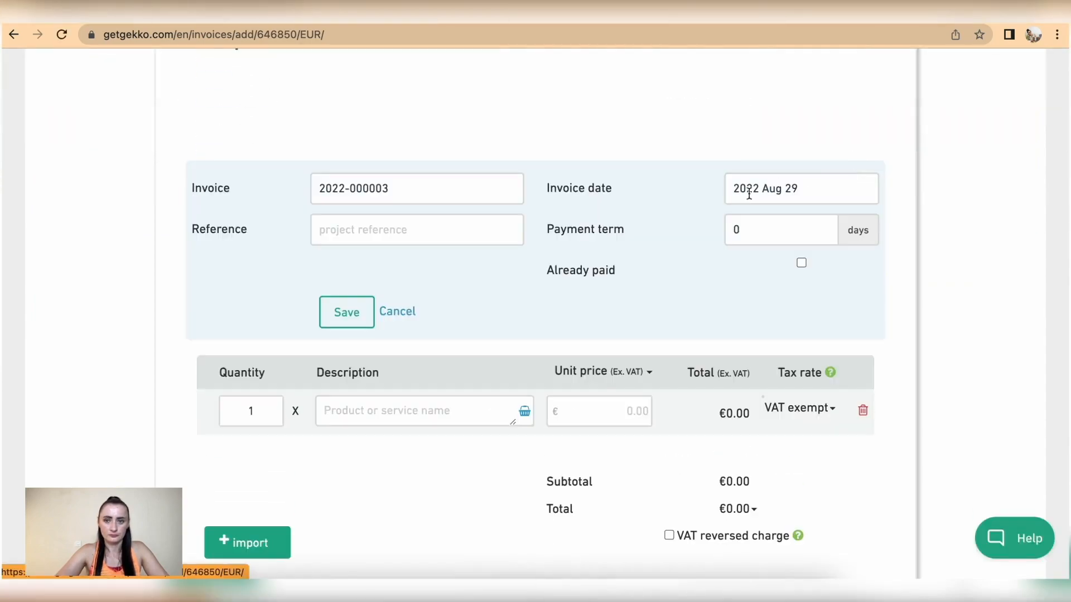
pyautogui.click(774, 184)
pyautogui.click(822, 286)
pyautogui.moveTo(753, 230); pyautogui.dragTo(726, 230)
pyautogui.write('7')
pyautogui.scroll(-3, 766, 375)
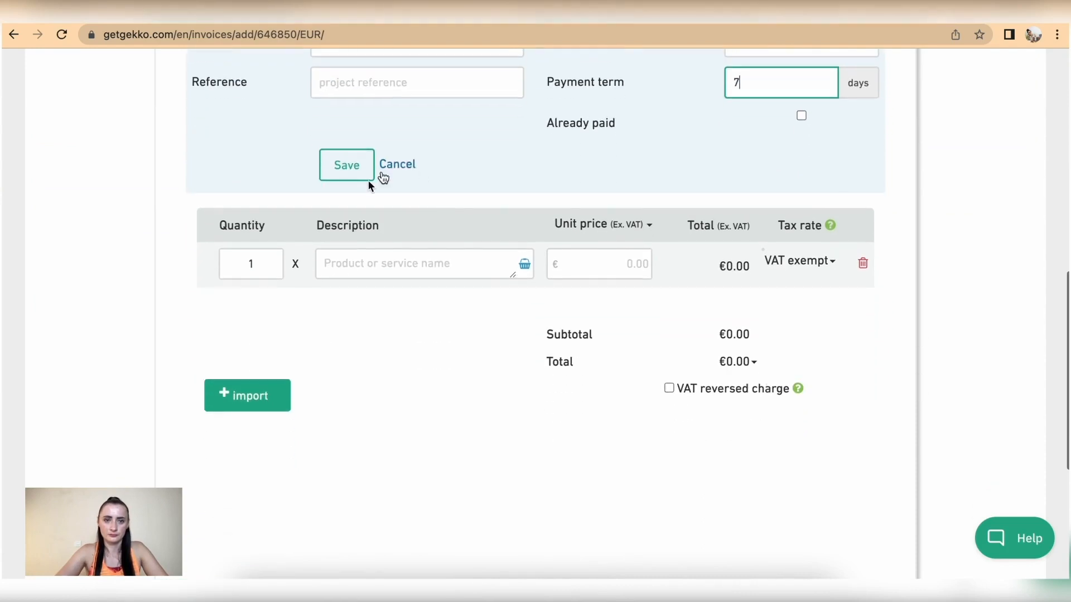
pyautogui.click(347, 170)
# Add a line of 3 × 'Yoga classes (monthly subscription)' at €55
pyautogui.click(376, 329)
pyautogui.write('Yo')
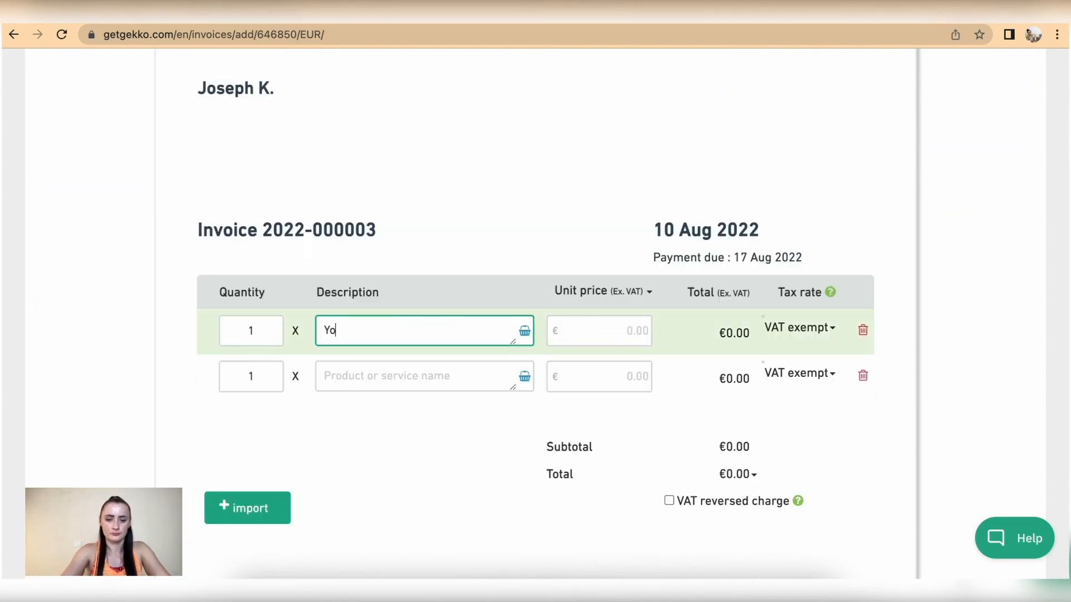
pyautogui.write('ga classes (monthly subscription')
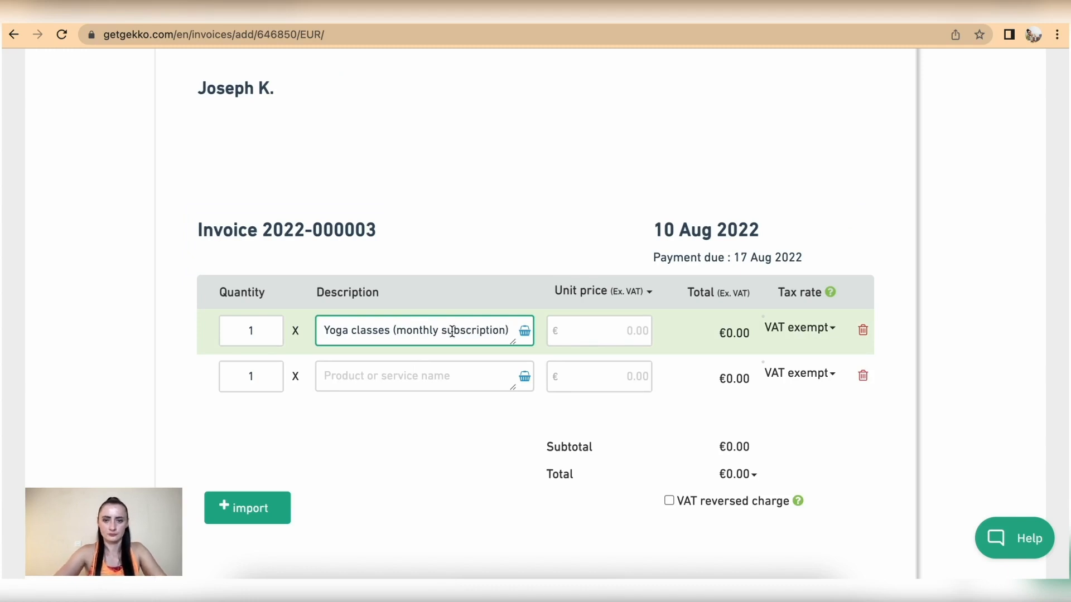
pyautogui.click(638, 329)
pyautogui.write('55')
pyautogui.click(255, 330)
pyautogui.press('BackSpace')
pyautogui.write('3')
pyautogui.scroll(-2, 409, 363)
pyautogui.scroll(-5, 517, 461)
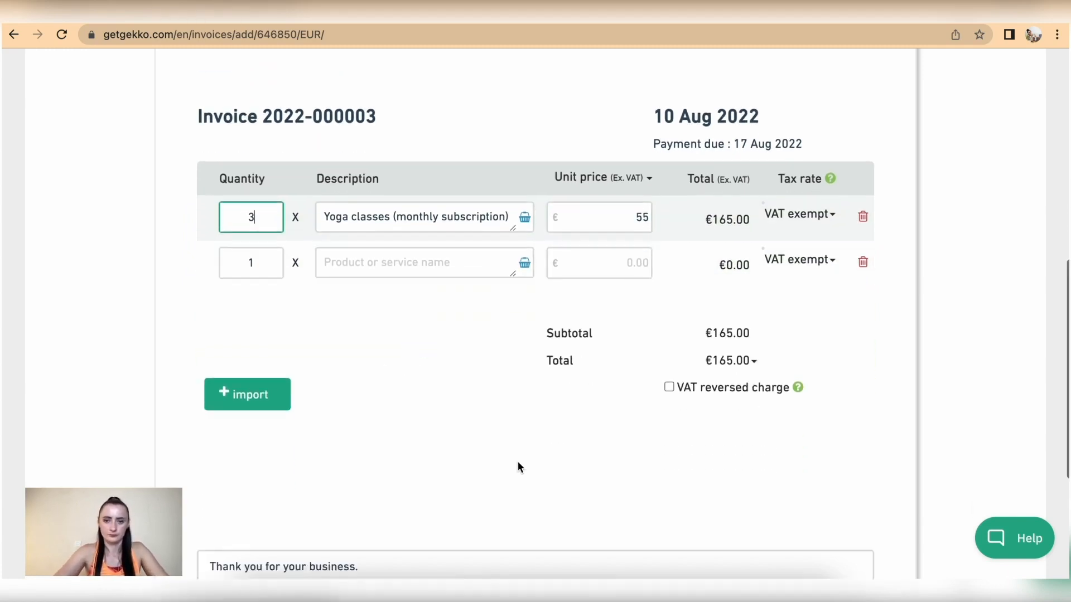
pyautogui.click(835, 491)
pyautogui.scroll(-5, 837, 491)
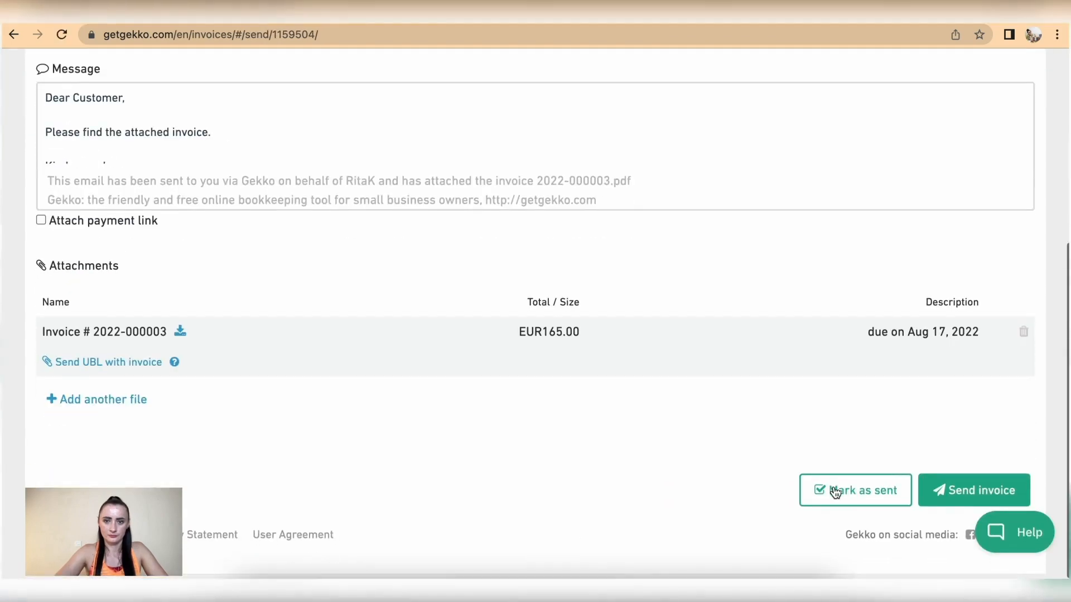
pyautogui.click(841, 495)
pyautogui.click(728, 153)
pyautogui.click(805, 445)
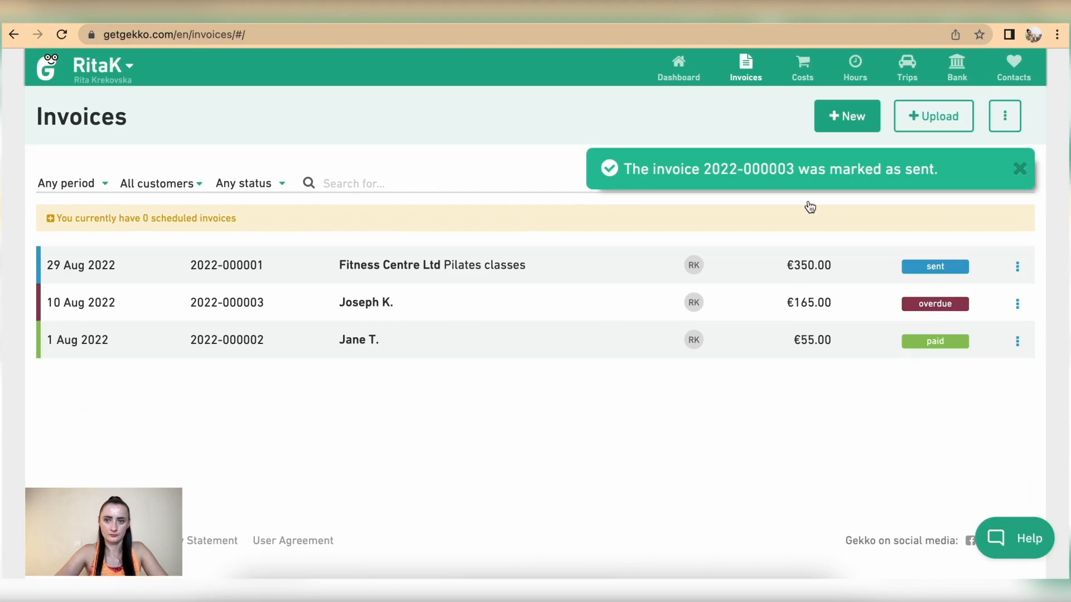
pyautogui.click(842, 117)
# Create a euro invoice for the selected customer
pyautogui.click(152, 199)
pyautogui.click(70, 368)
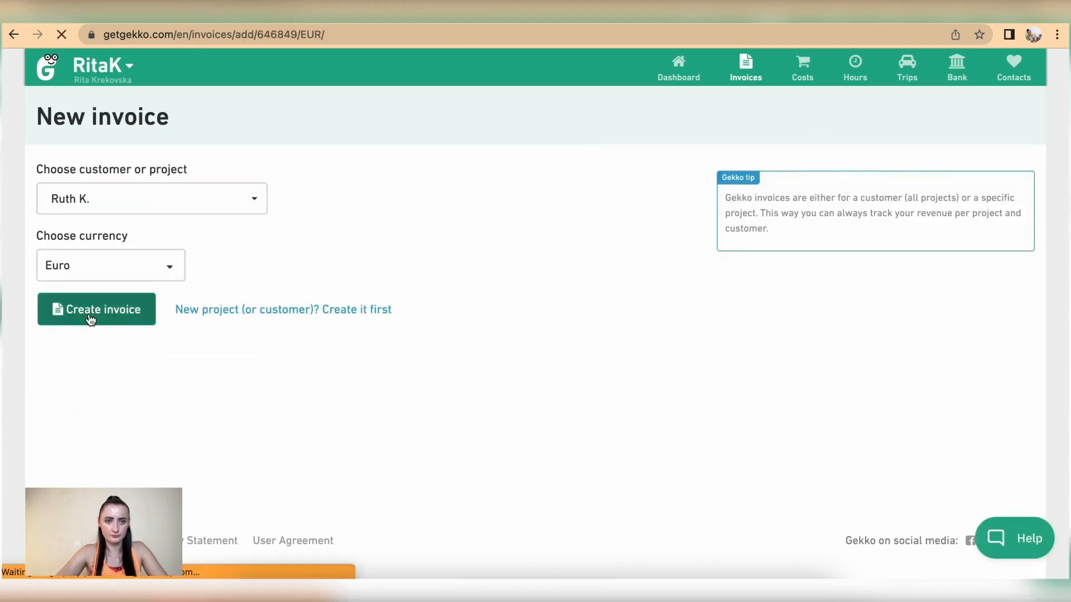
pyautogui.click(89, 317)
pyautogui.scroll(-6, 557, 357)
pyautogui.scroll(1, 557, 357)
# Set the invoice date to 16 Aug 2022 and save the header
pyautogui.click(833, 234)
pyautogui.click(803, 232)
pyautogui.click(799, 352)
pyautogui.scroll(-3, 799, 350)
pyautogui.click(338, 187)
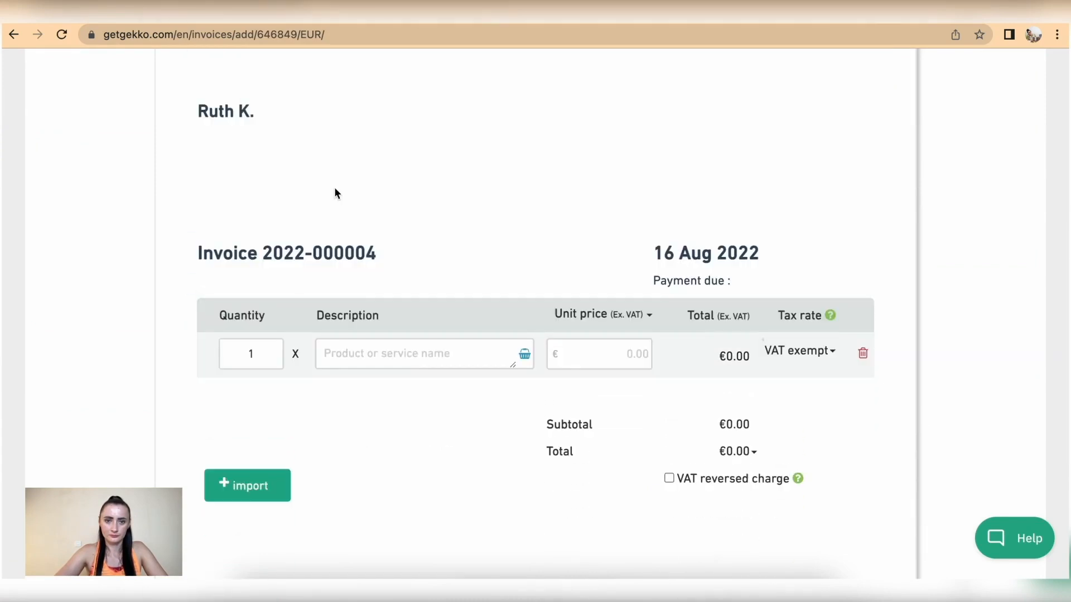
# Add a 'Pilates classes' line priced at €45
pyautogui.click(374, 364)
pyautogui.write('Pilate')
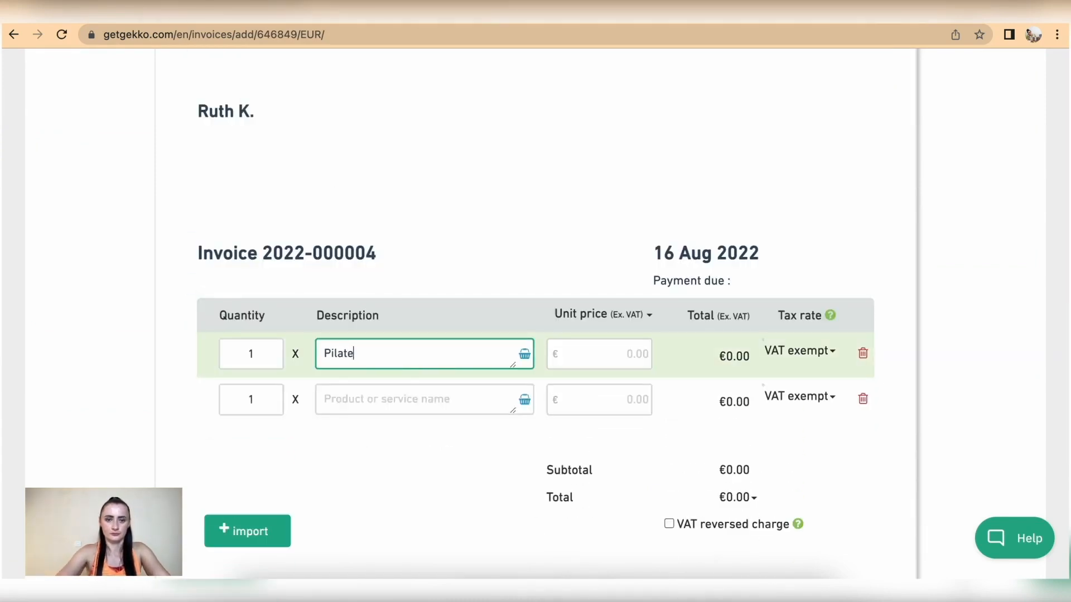
pyautogui.write('s clas')
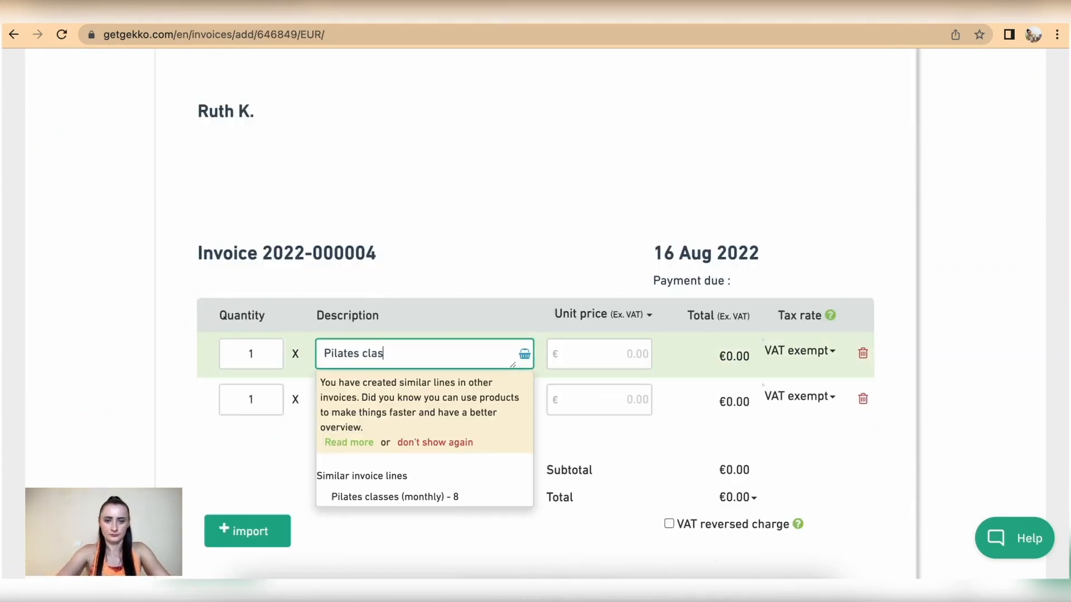
pyautogui.write('ss')
pyautogui.press('BackSpace')
pyautogui.write('es')
pyautogui.click(590, 356)
pyautogui.write('45')
pyautogui.scroll(-8, 594, 380)
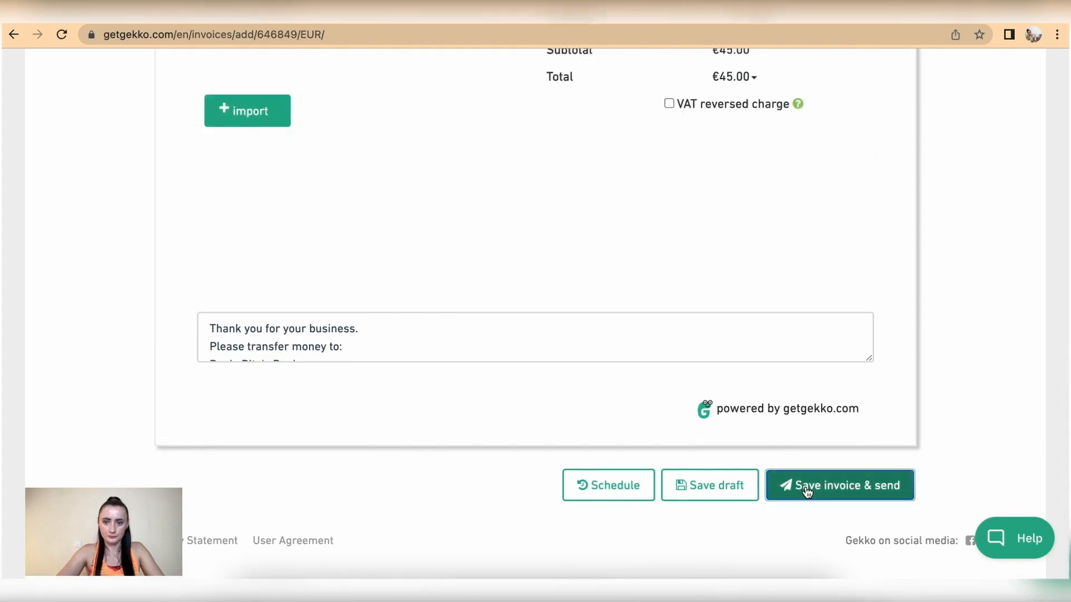
pyautogui.click(807, 491)
pyautogui.scroll(-5, 806, 493)
pyautogui.click(863, 493)
pyautogui.click(735, 150)
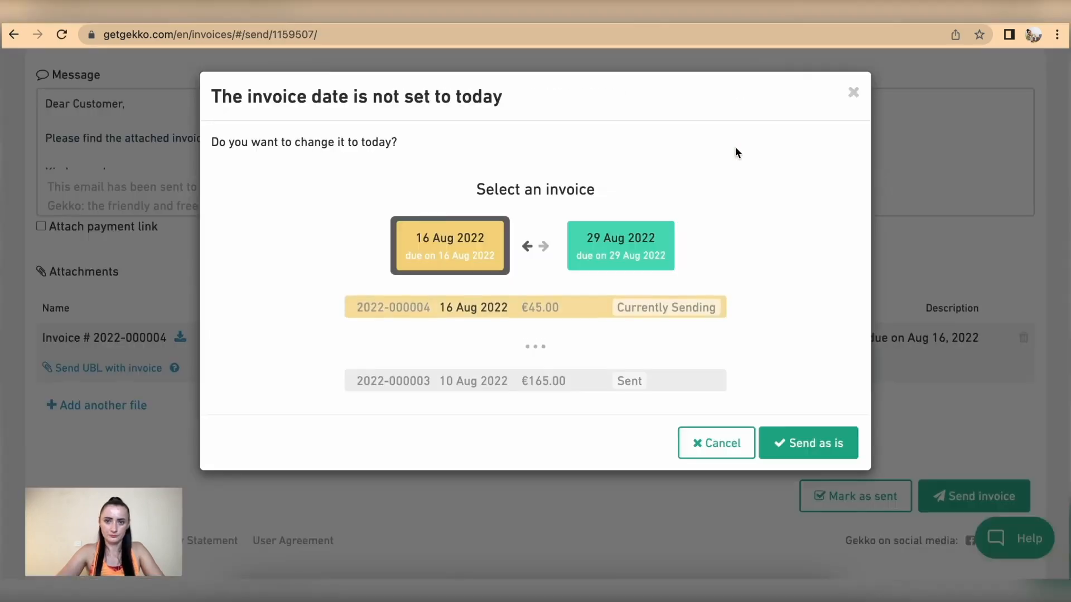
pyautogui.click(808, 444)
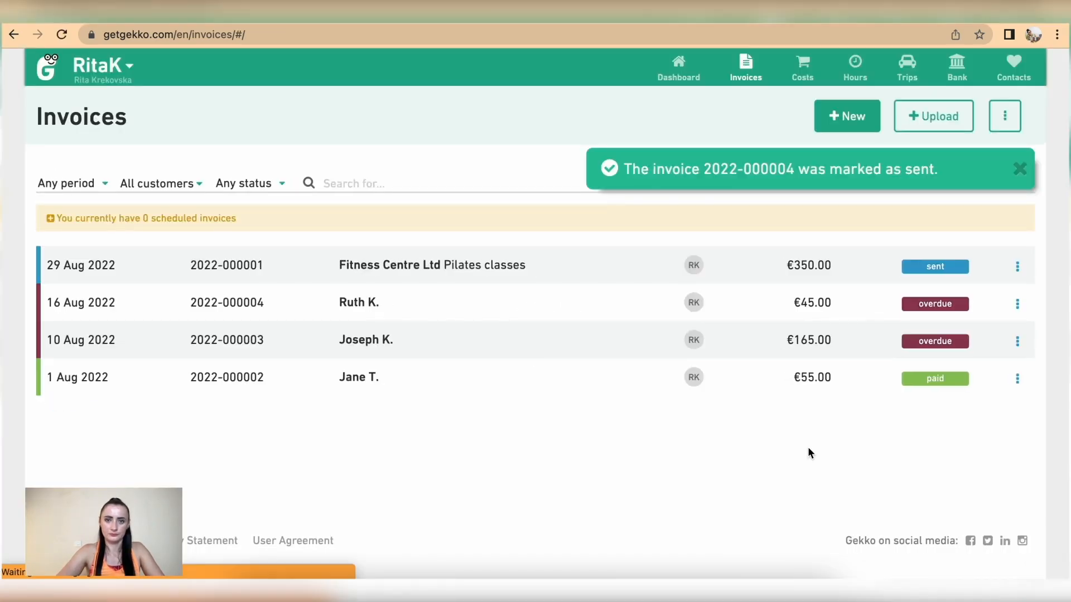
pyautogui.click(1020, 170)
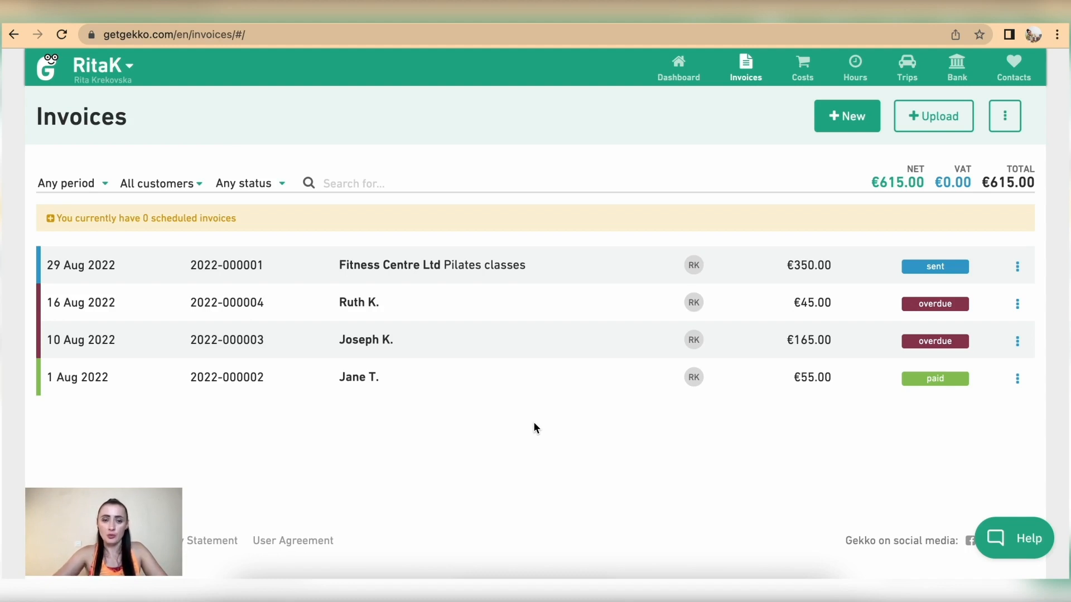
pyautogui.click(843, 116)
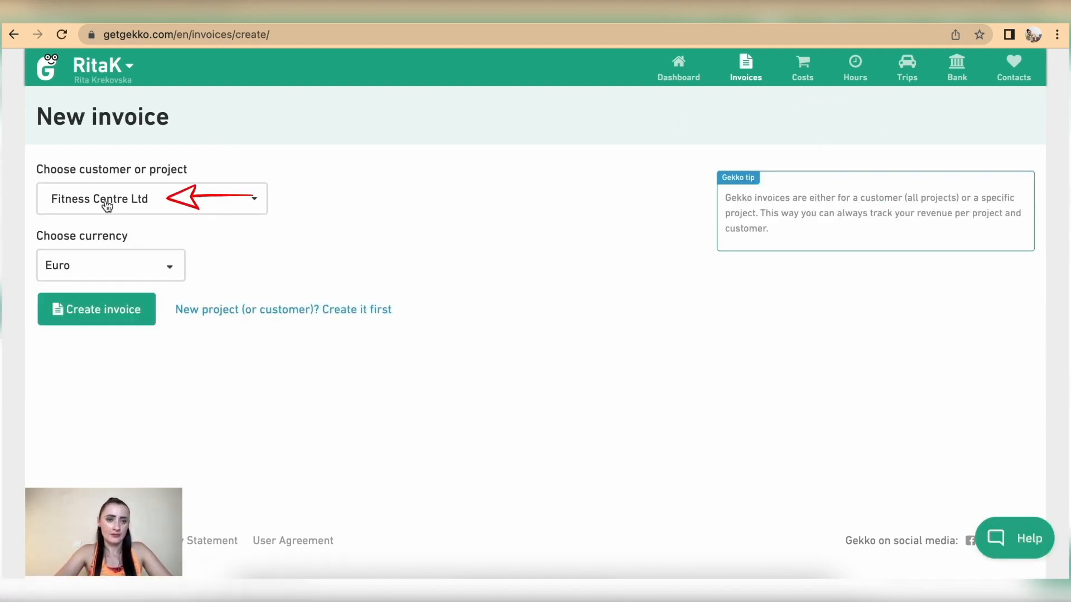
pyautogui.click(132, 308)
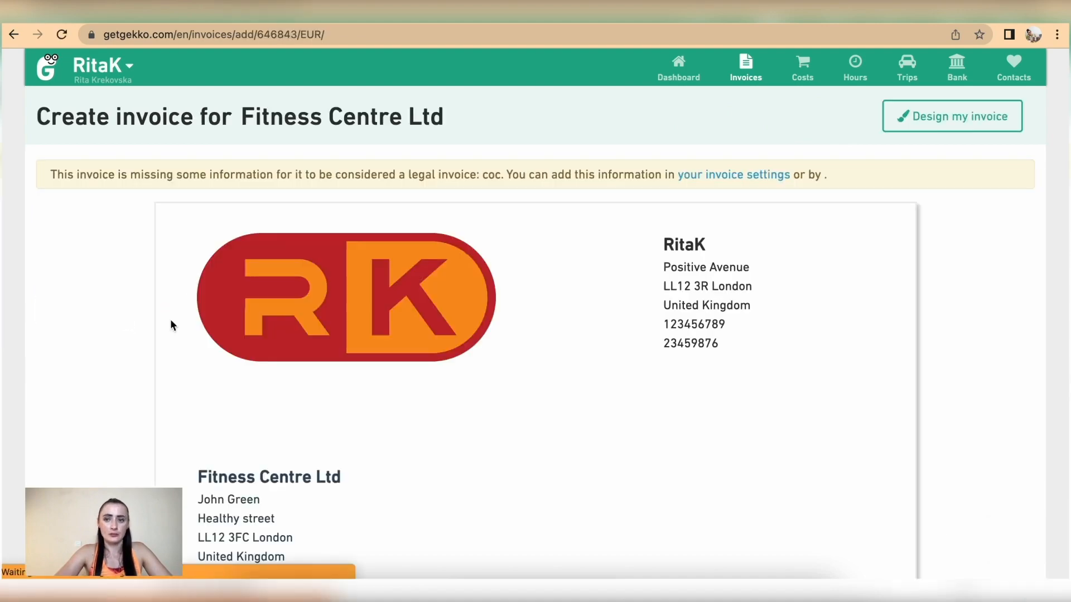
pyautogui.scroll(-1, 560, 462)
pyautogui.scroll(-8, 559, 462)
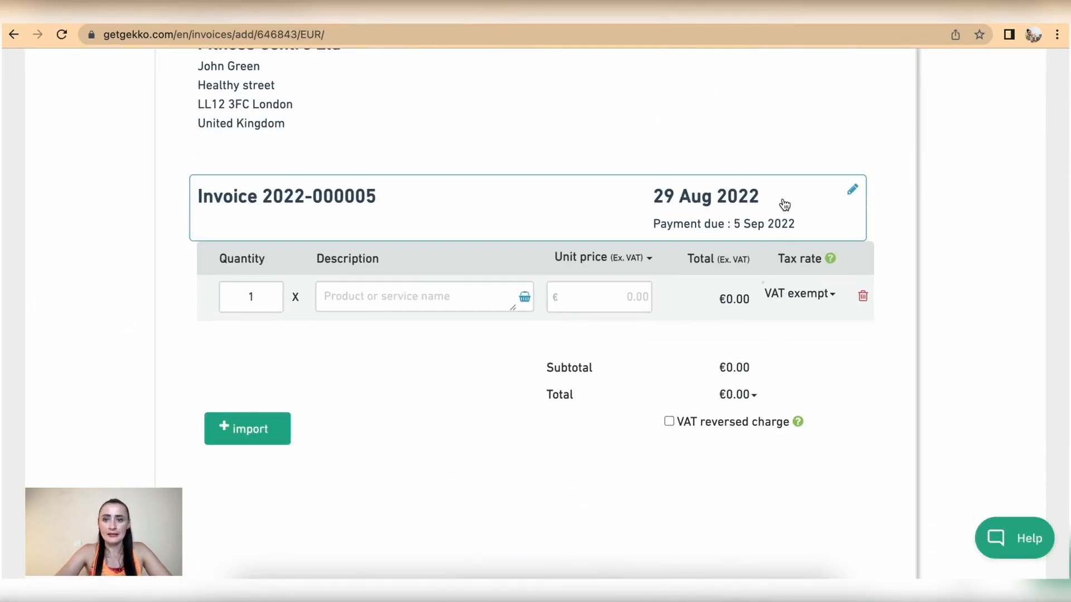
pyautogui.click(841, 207)
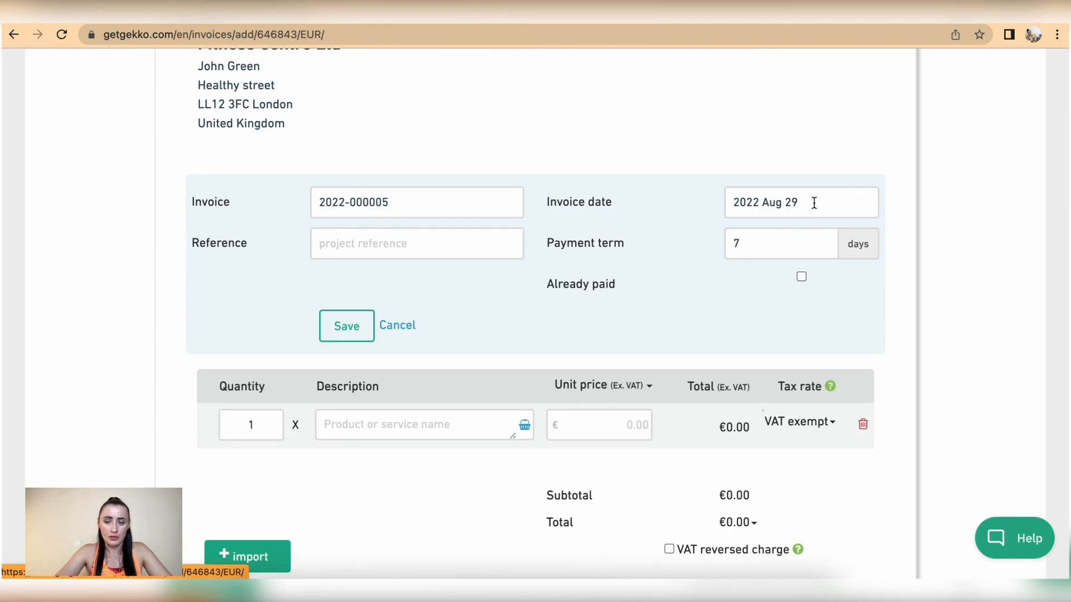
pyautogui.click(337, 327)
pyautogui.scroll(-4, 337, 326)
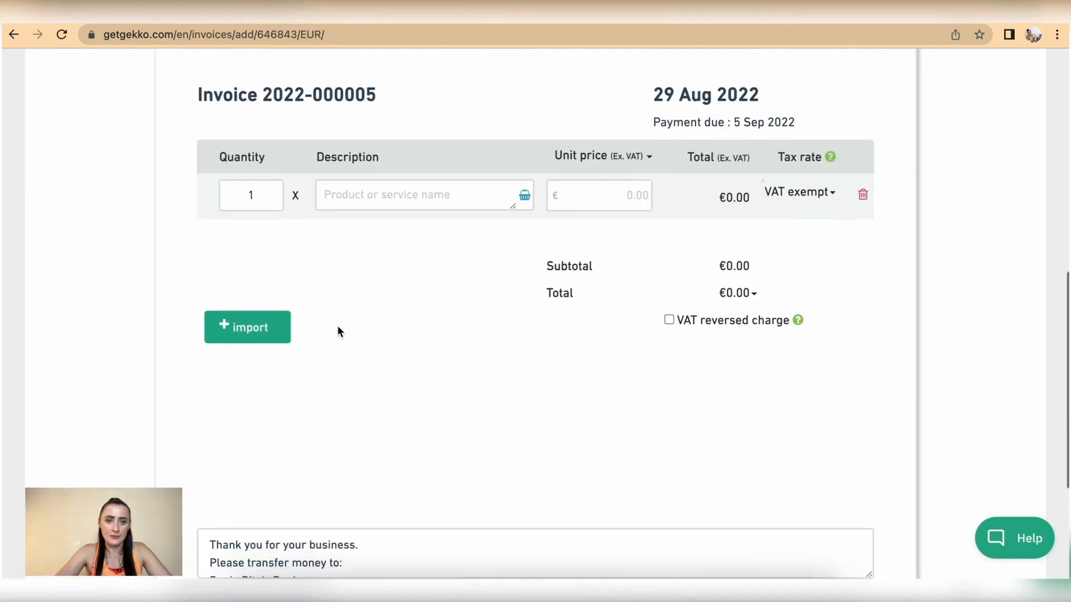
pyautogui.click(248, 333)
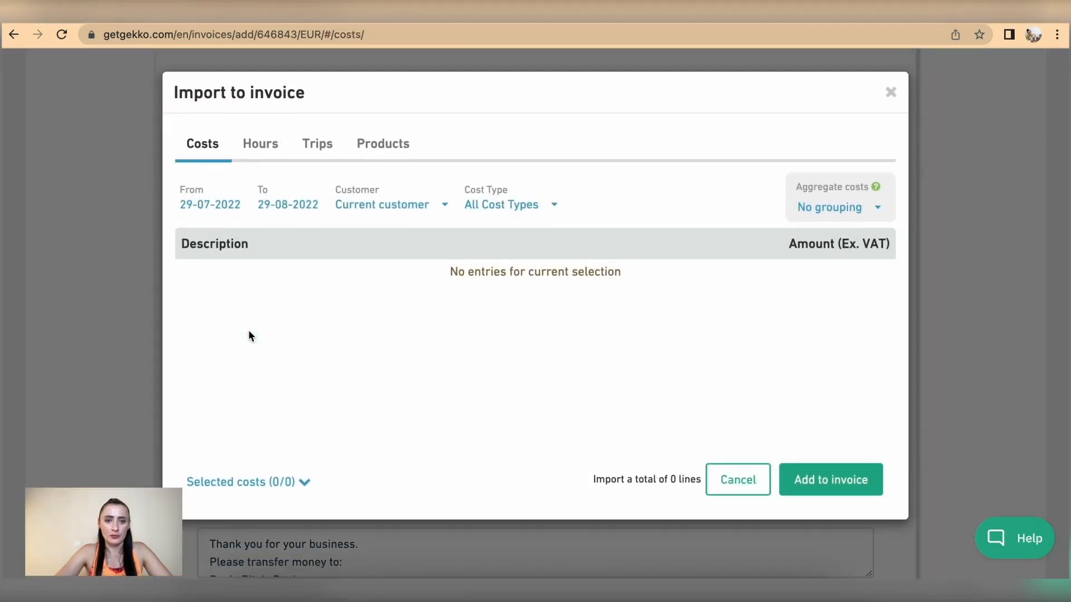
# Import the logged Pilates (11.6) and Yoga (23) hours at €20, totalling €692.00
pyautogui.click(266, 146)
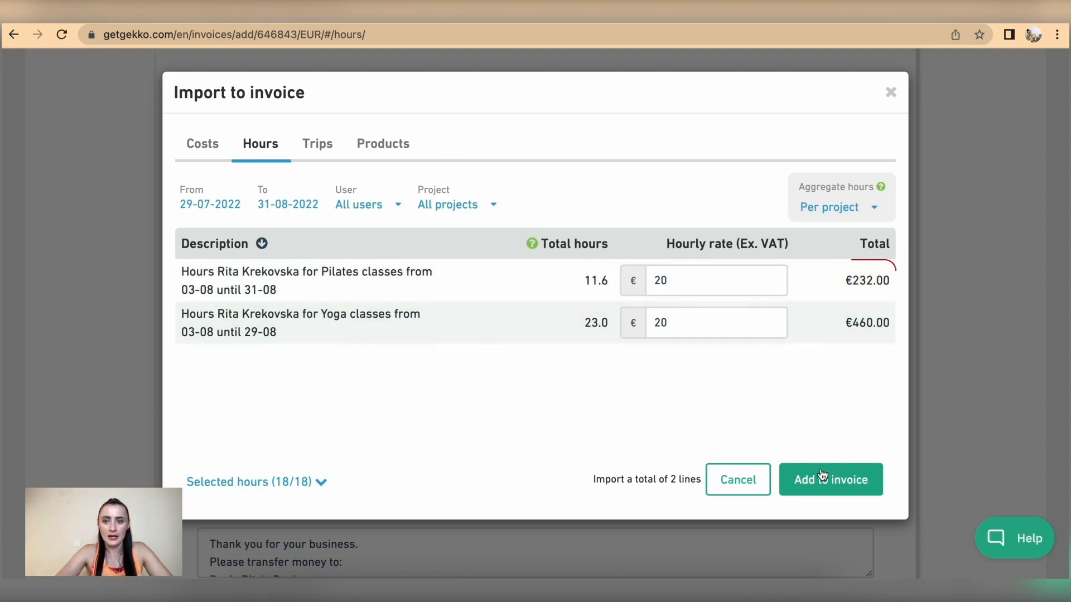
pyautogui.click(844, 489)
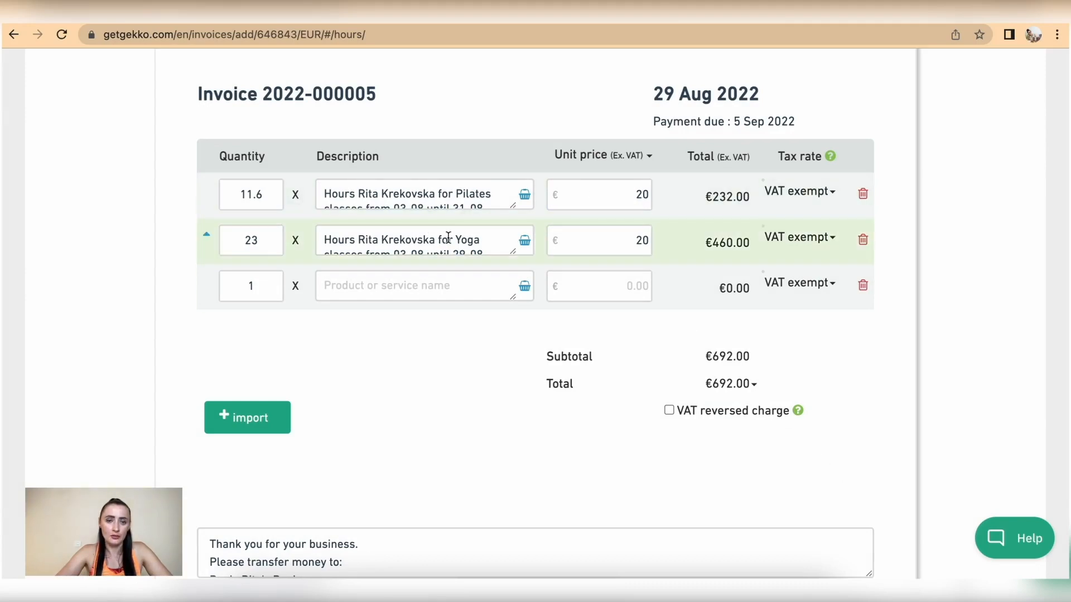
pyautogui.click(240, 420)
pyautogui.click(312, 144)
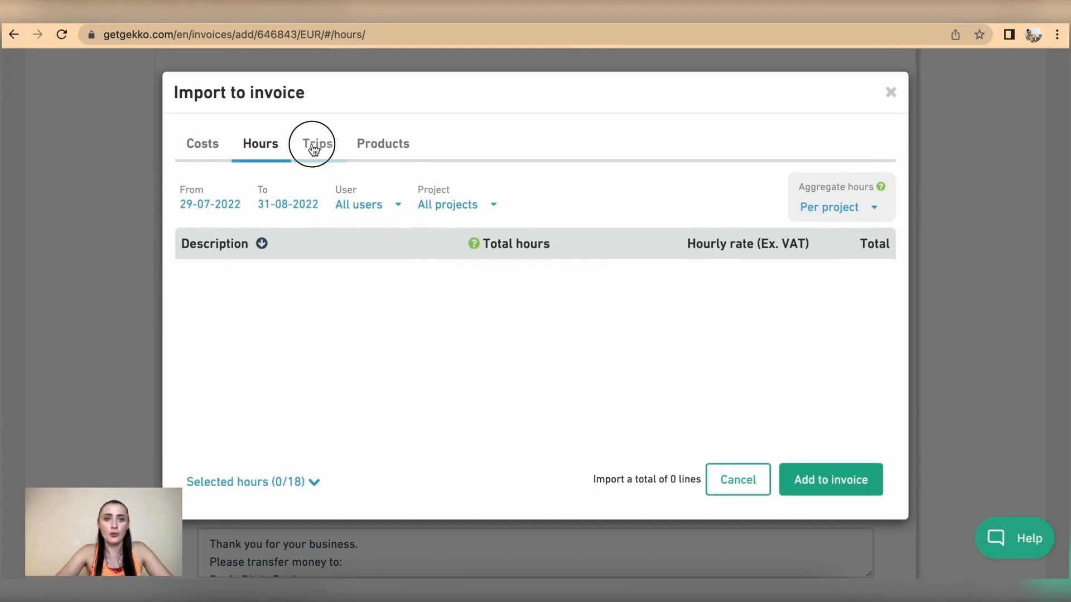
# Aggregate all trips into one 184 km line at €0.55 and add it to the invoice
pyautogui.scroll(-1, 517, 331)
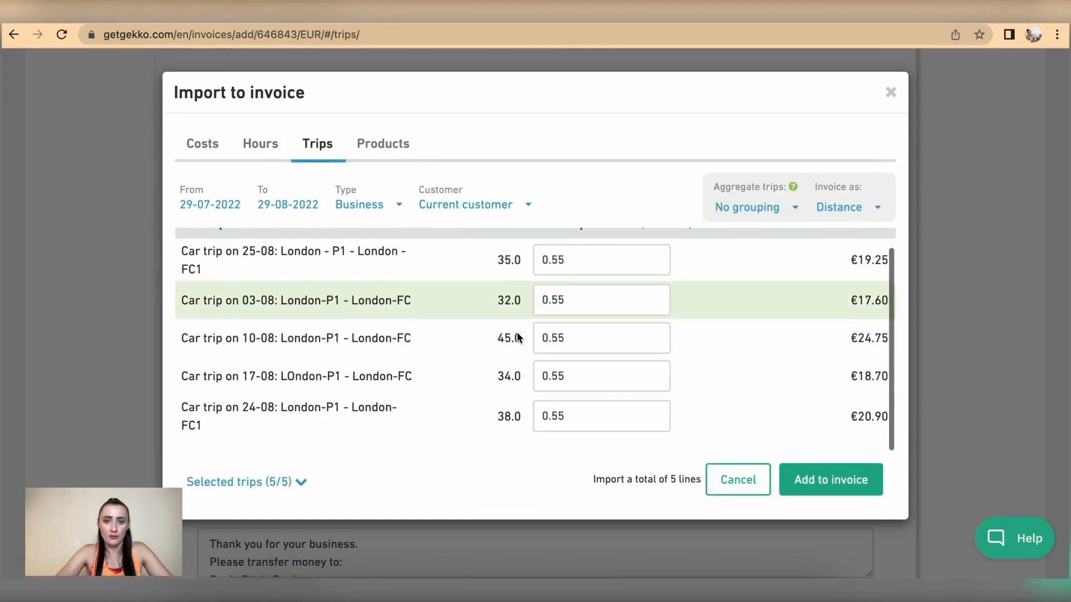
pyautogui.click(789, 209)
pyautogui.click(734, 235)
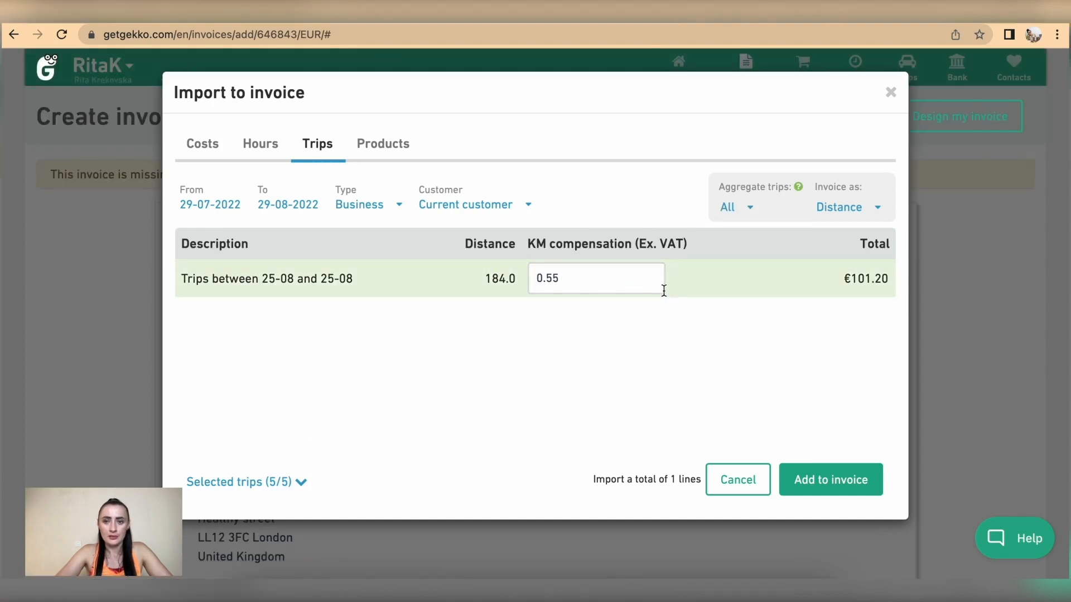
pyautogui.click(755, 212)
pyautogui.click(760, 254)
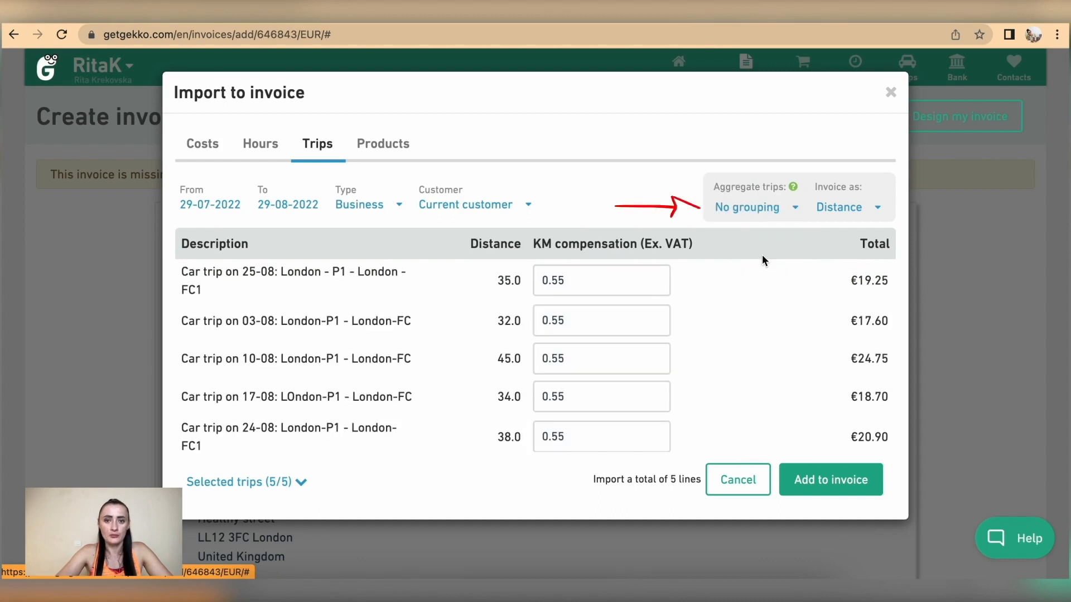
pyautogui.scroll(-1, 598, 358)
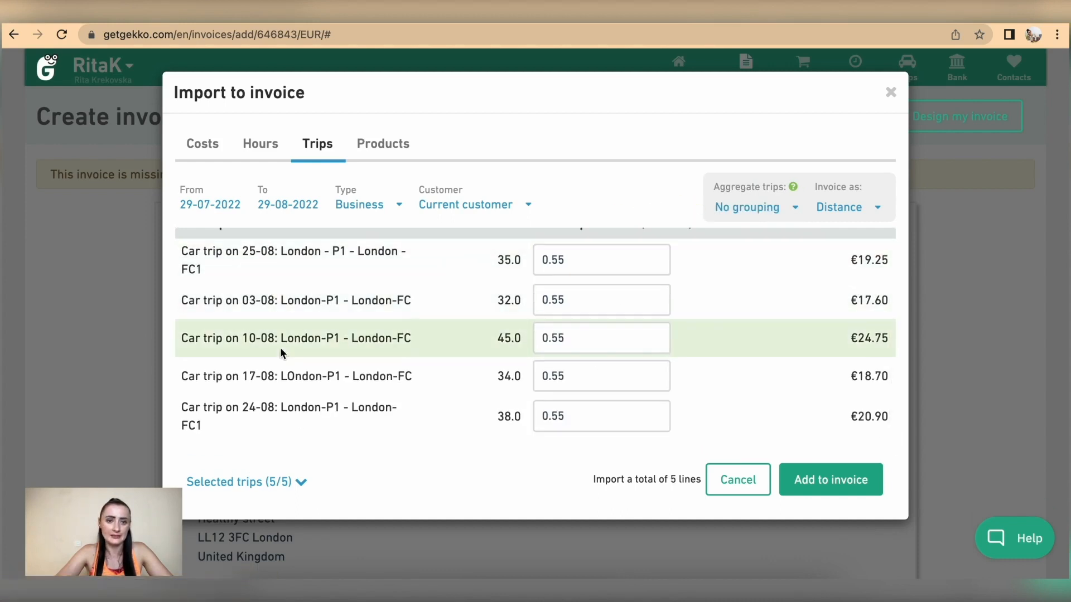
pyautogui.click(778, 212)
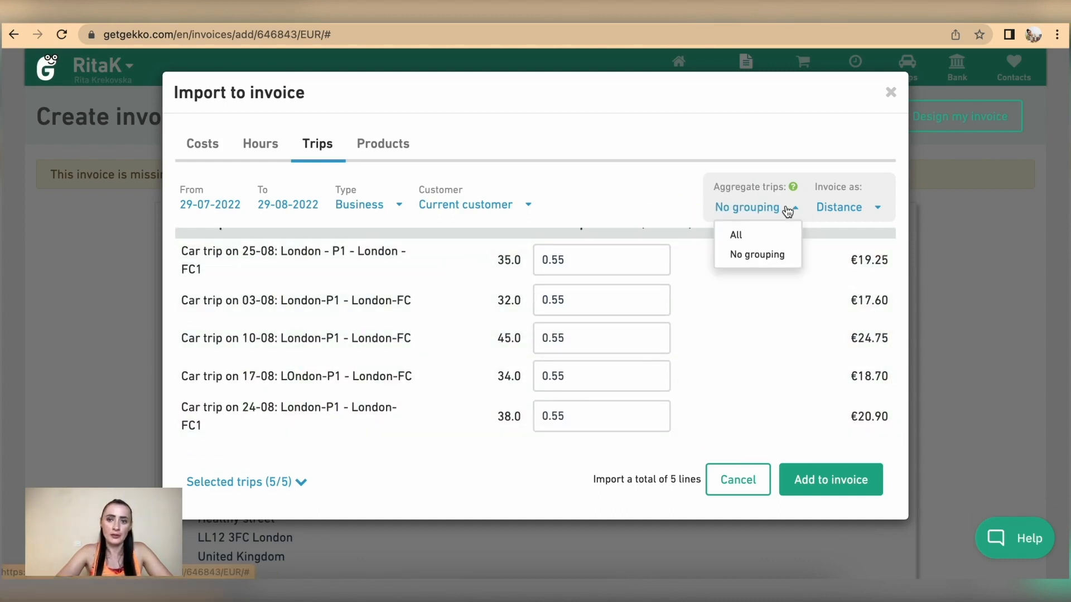
pyautogui.click(737, 234)
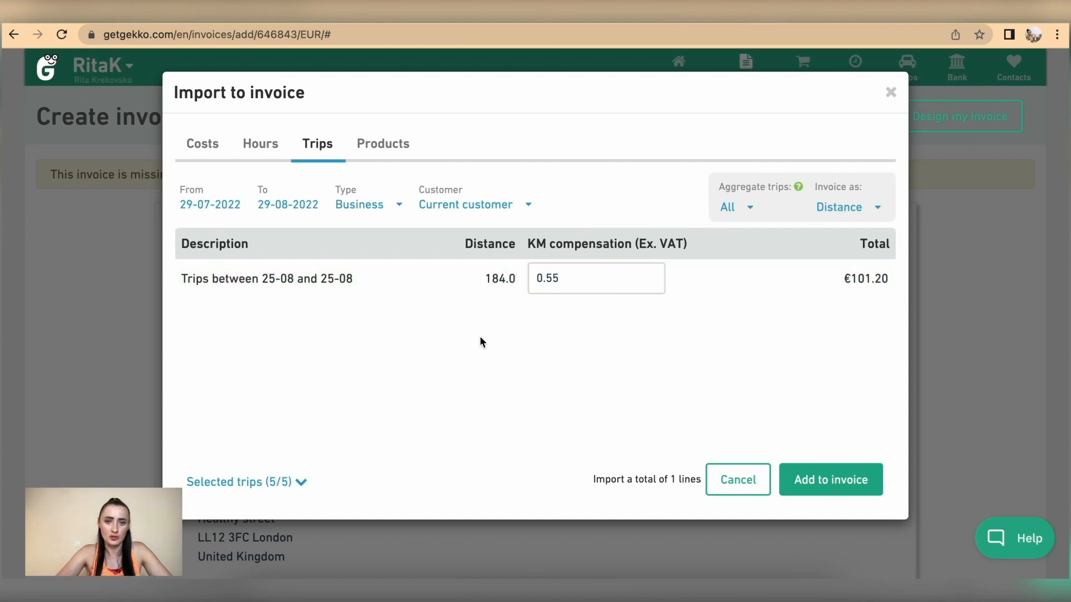
pyautogui.click(812, 483)
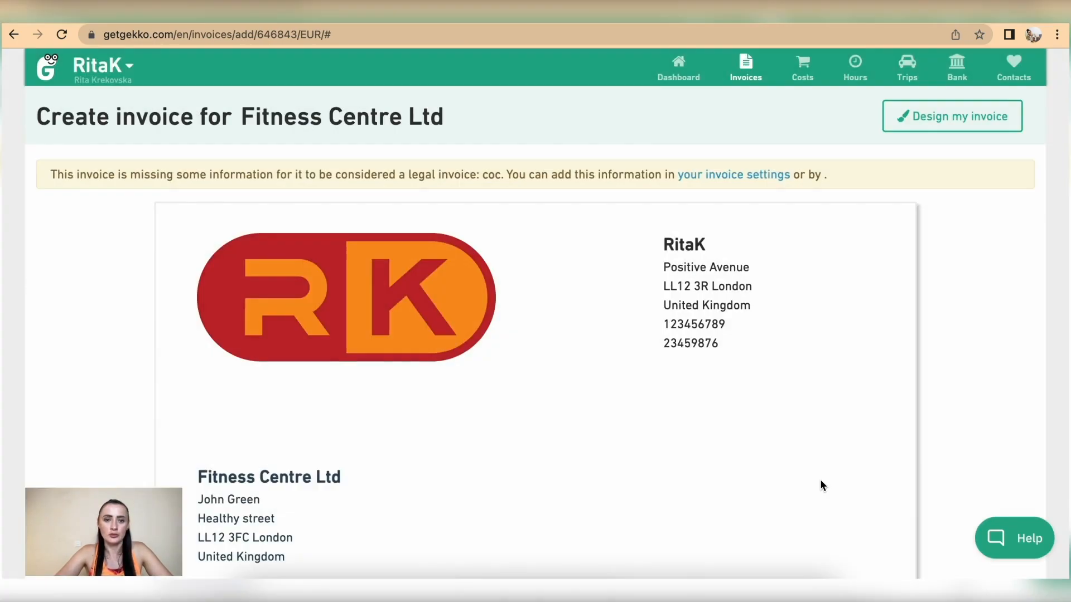
# Review the €793.20 invoice down to the bottom, then save it and go on to sending
pyautogui.scroll(-8, 820, 481)
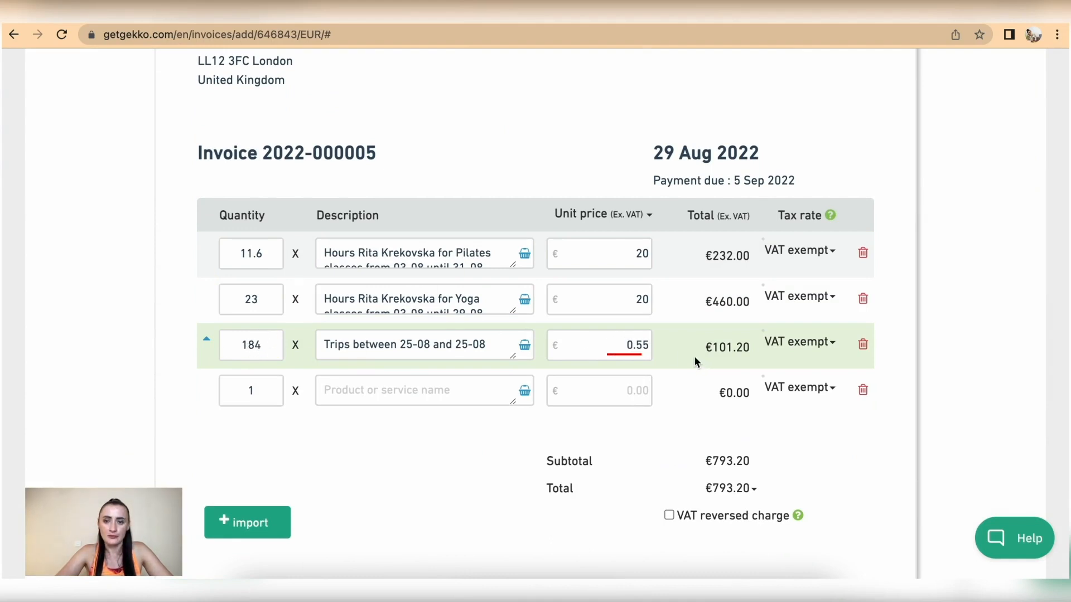
pyautogui.scroll(-5, 695, 361)
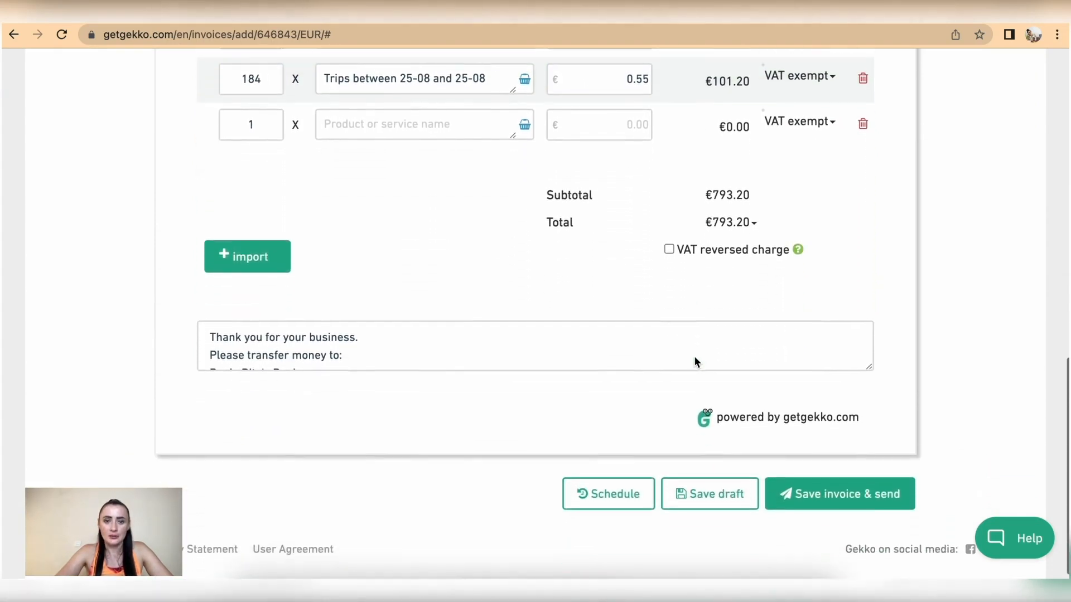
pyautogui.scroll(-3, 695, 361)
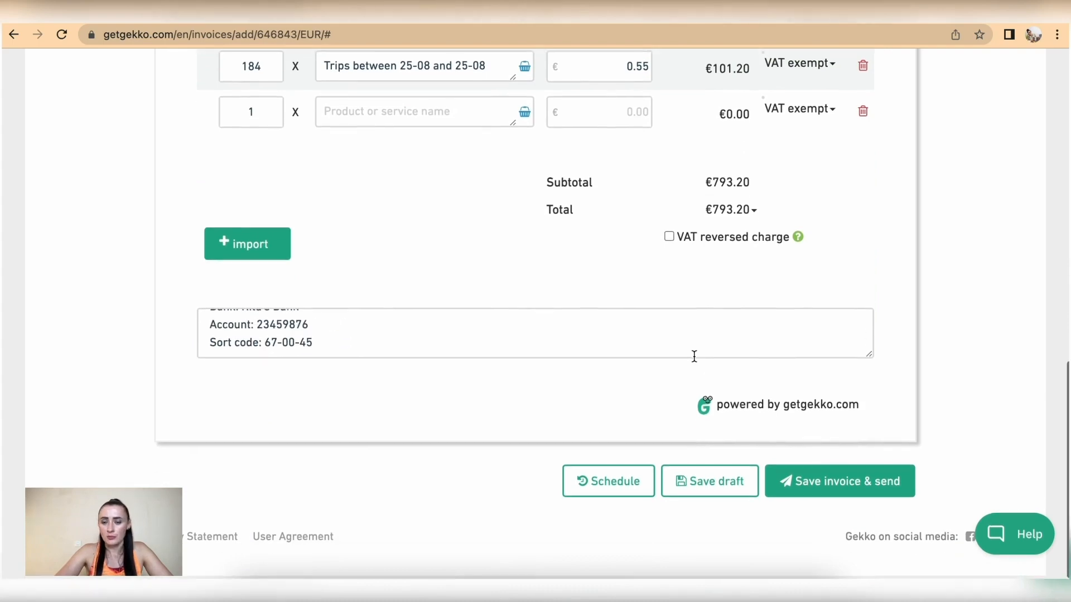
pyautogui.scroll(8, 693, 356)
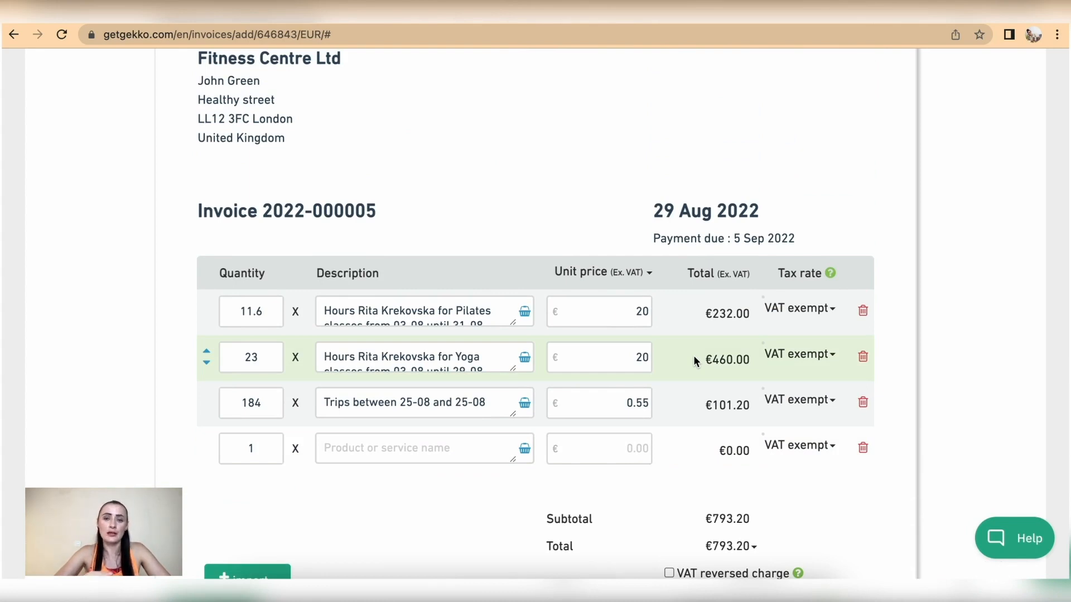
pyautogui.scroll(-2, 694, 356)
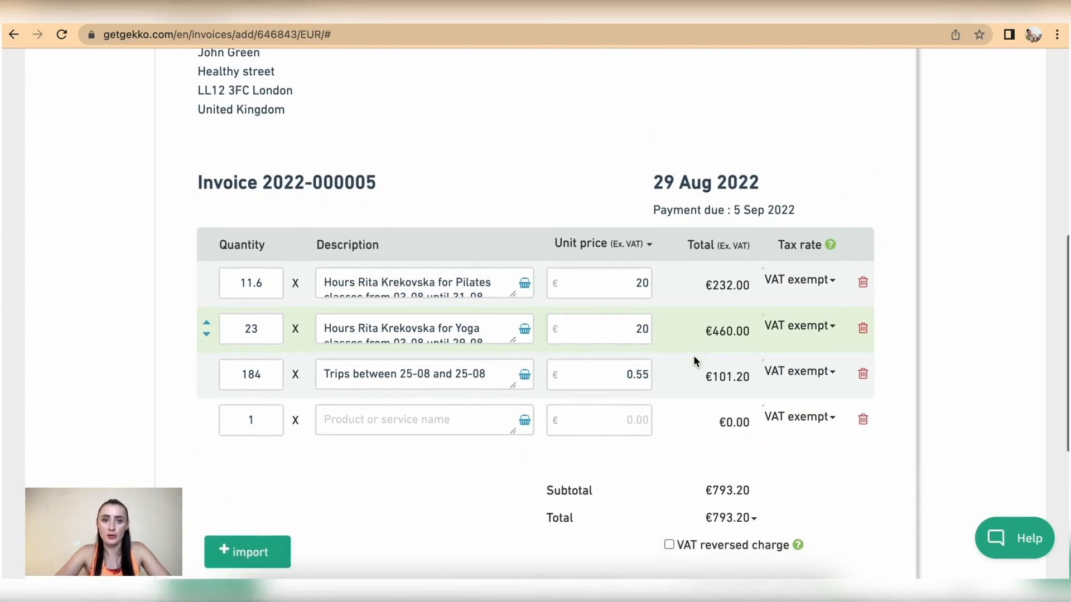
pyautogui.scroll(-5, 694, 357)
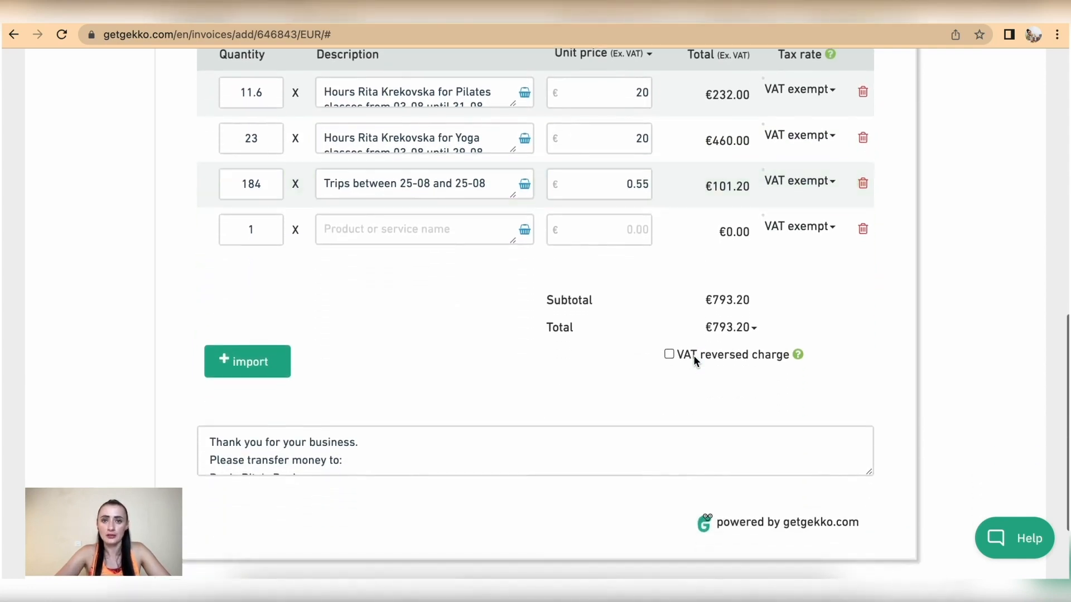
pyautogui.scroll(-4, 694, 356)
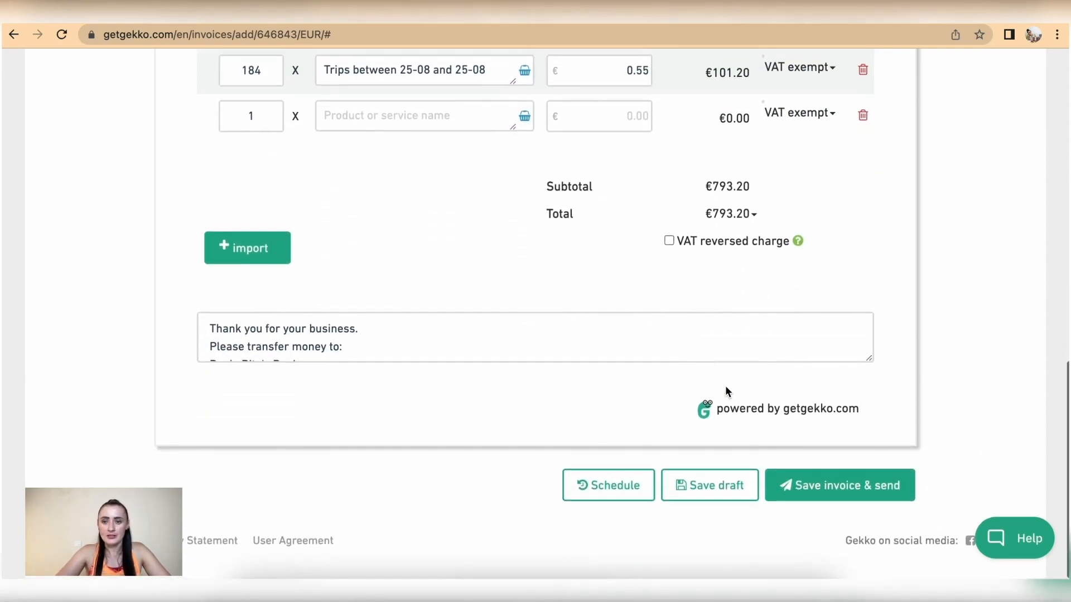
pyautogui.click(829, 486)
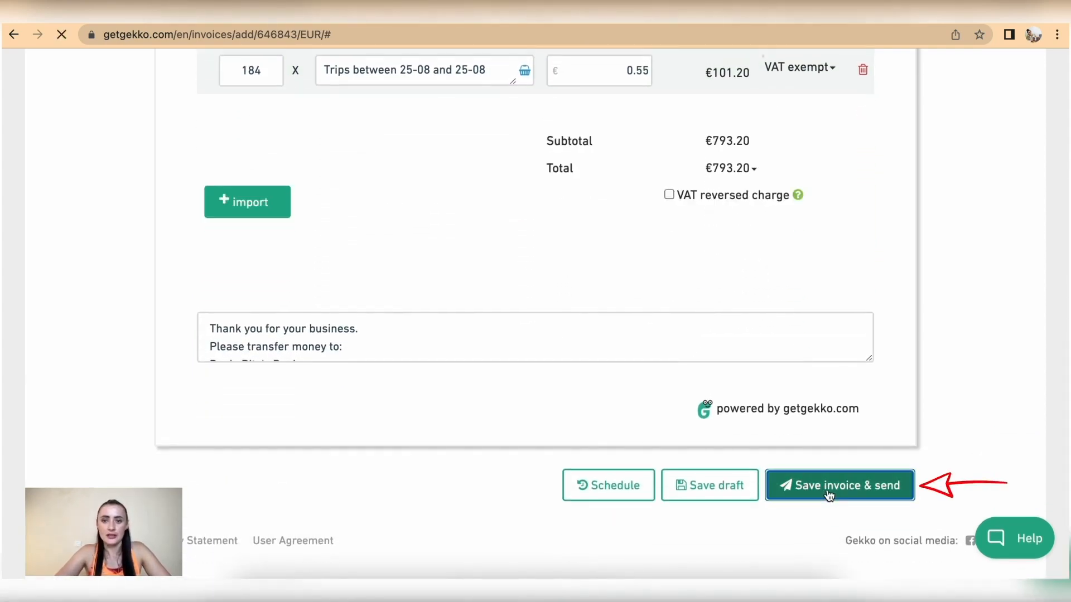
pyautogui.scroll(-10, 829, 496)
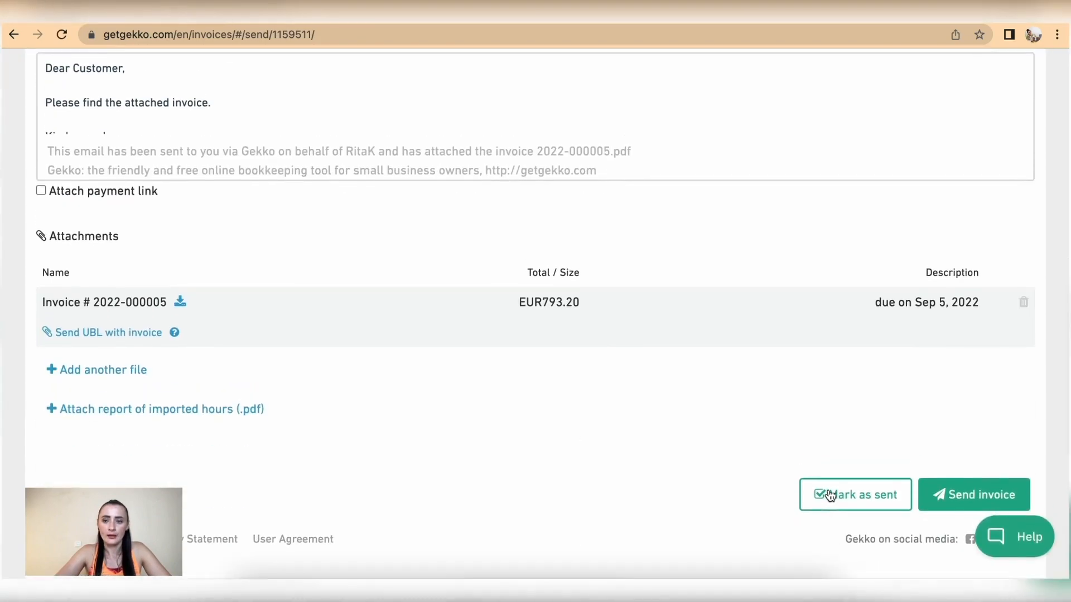
pyautogui.click(848, 496)
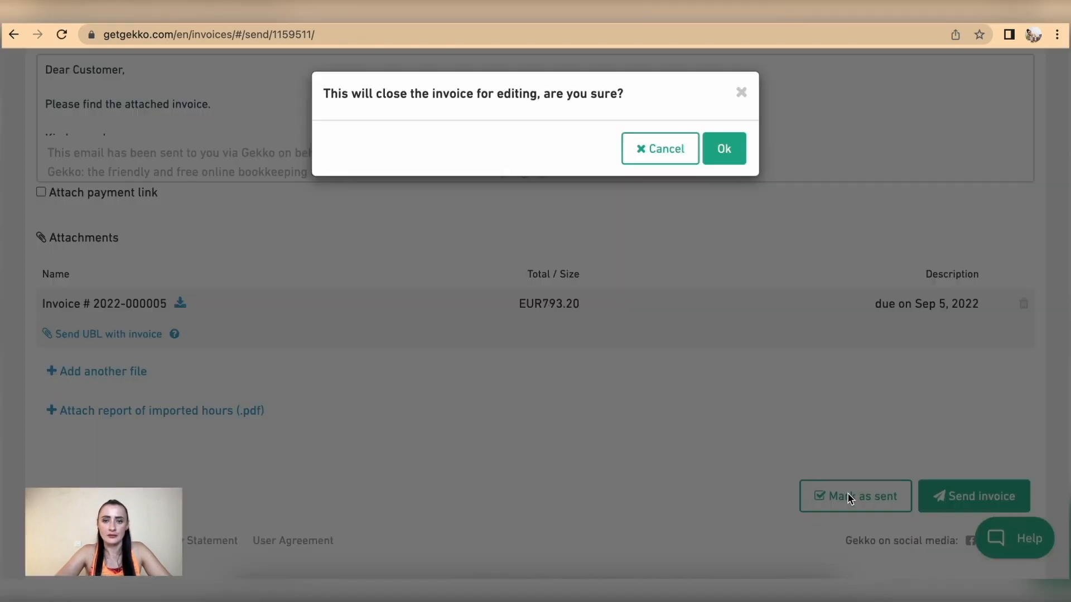
pyautogui.click(735, 154)
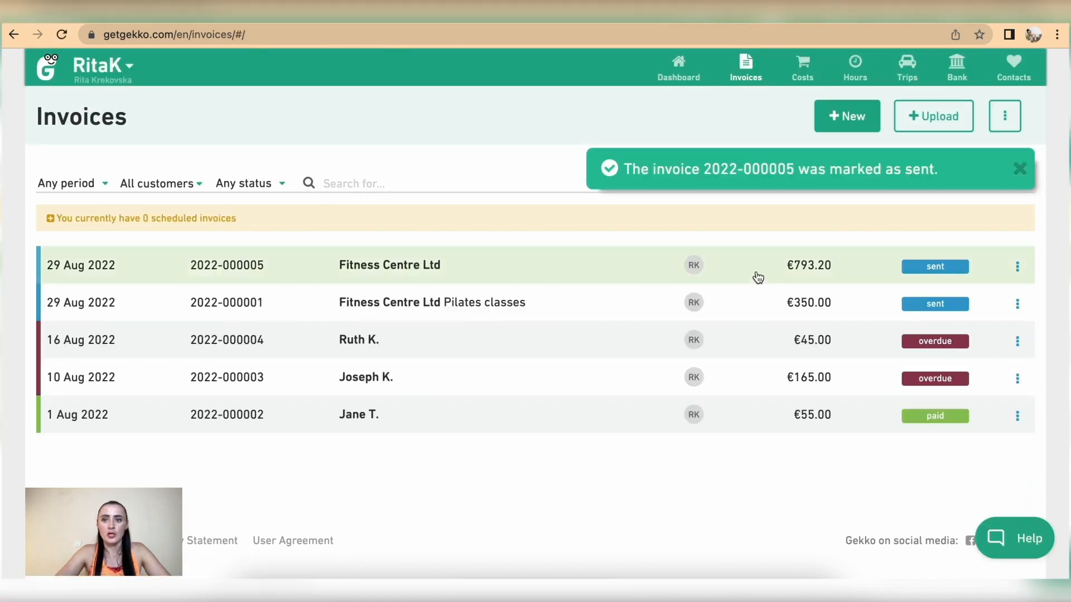
pyautogui.click(1017, 267)
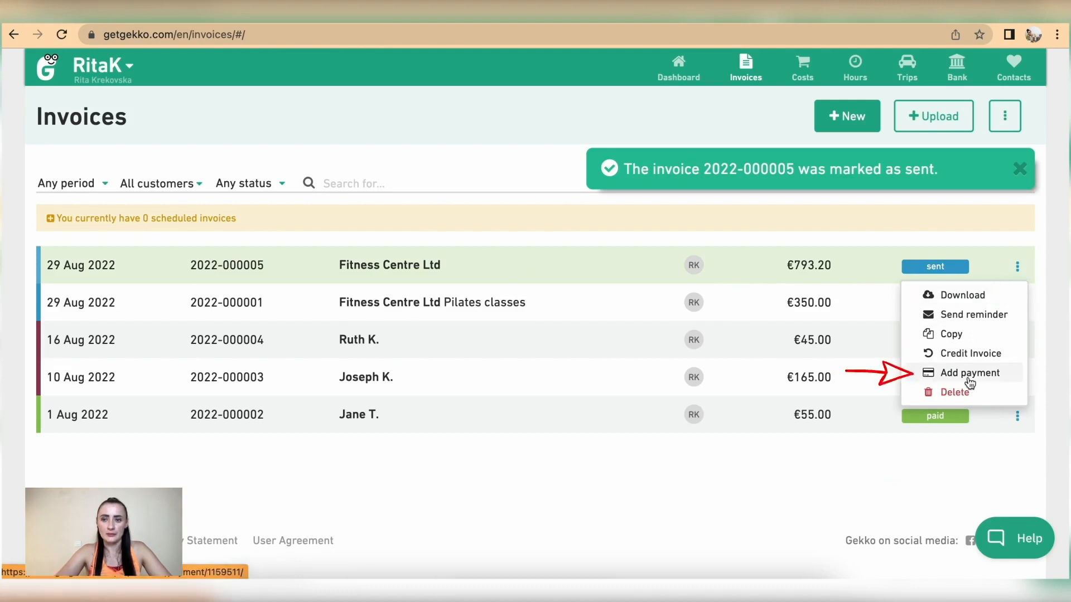
pyautogui.click(949, 373)
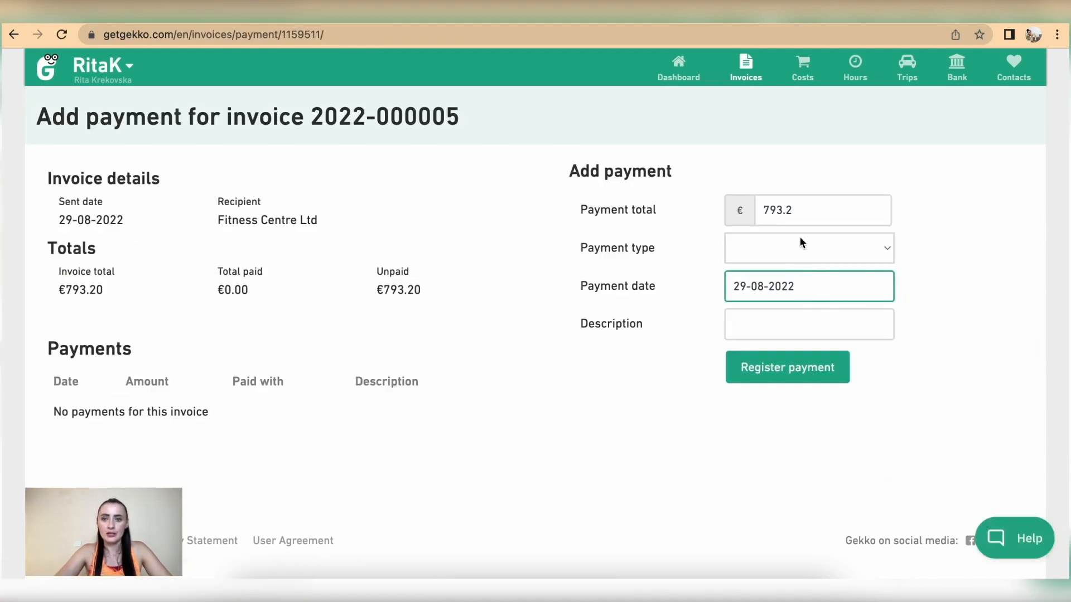
pyautogui.click(792, 245)
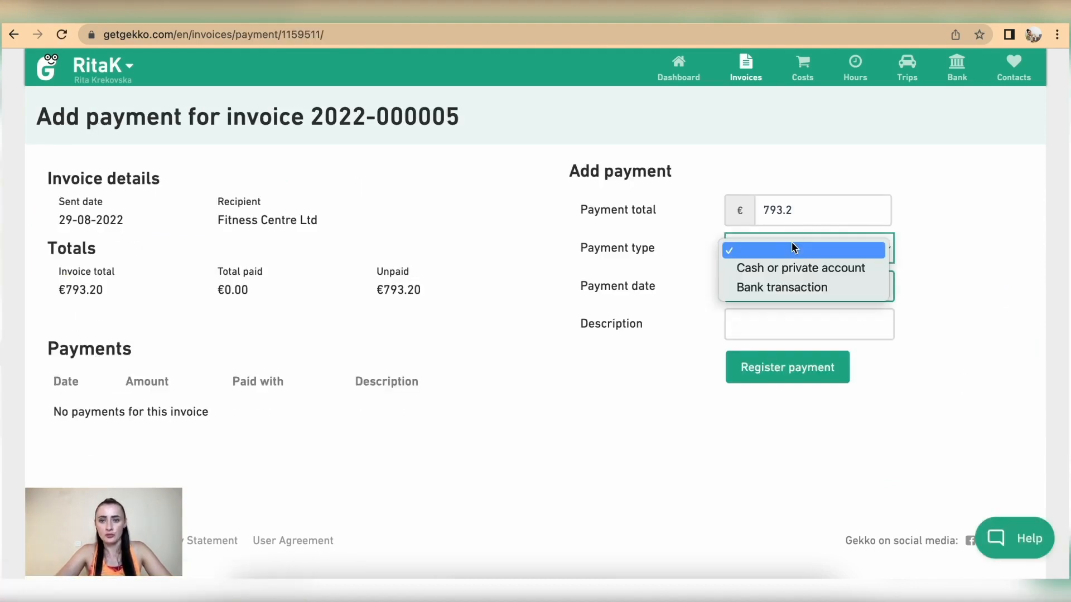
pyautogui.click(794, 289)
pyautogui.click(740, 329)
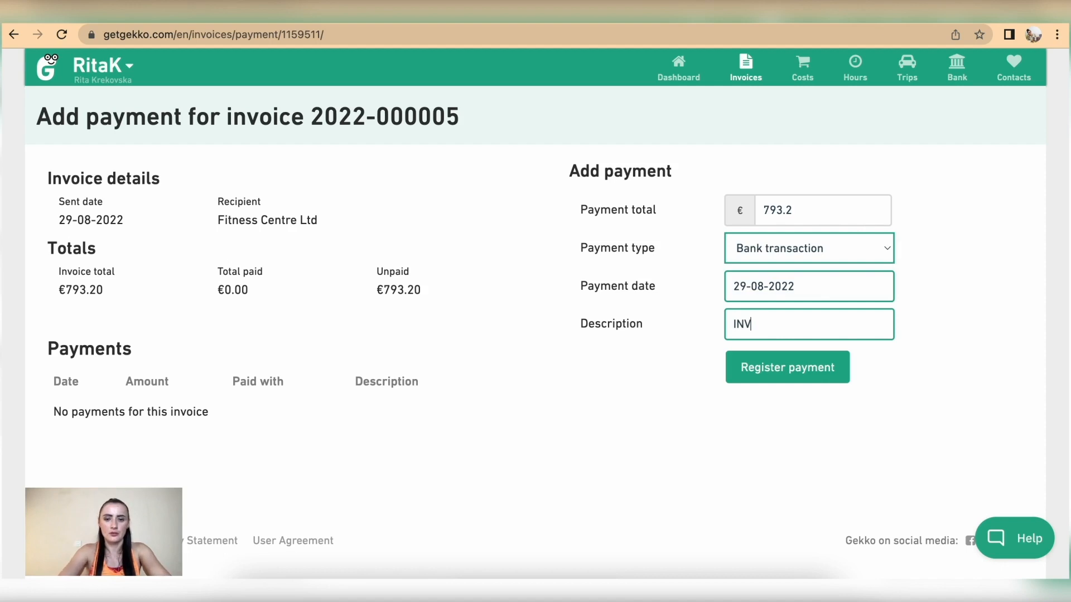
pyautogui.click(803, 370)
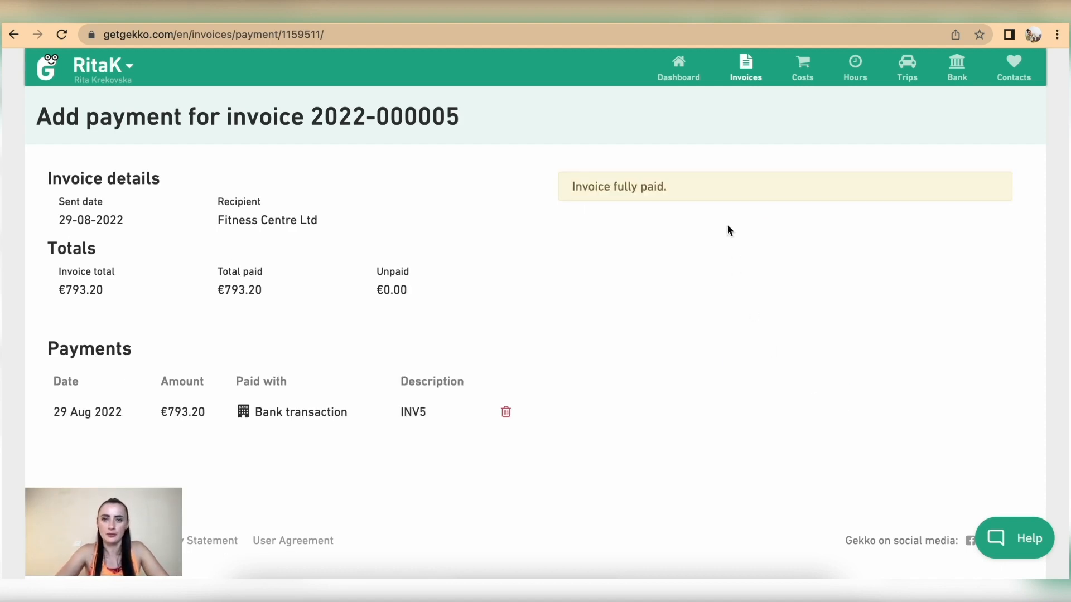
pyautogui.click(749, 64)
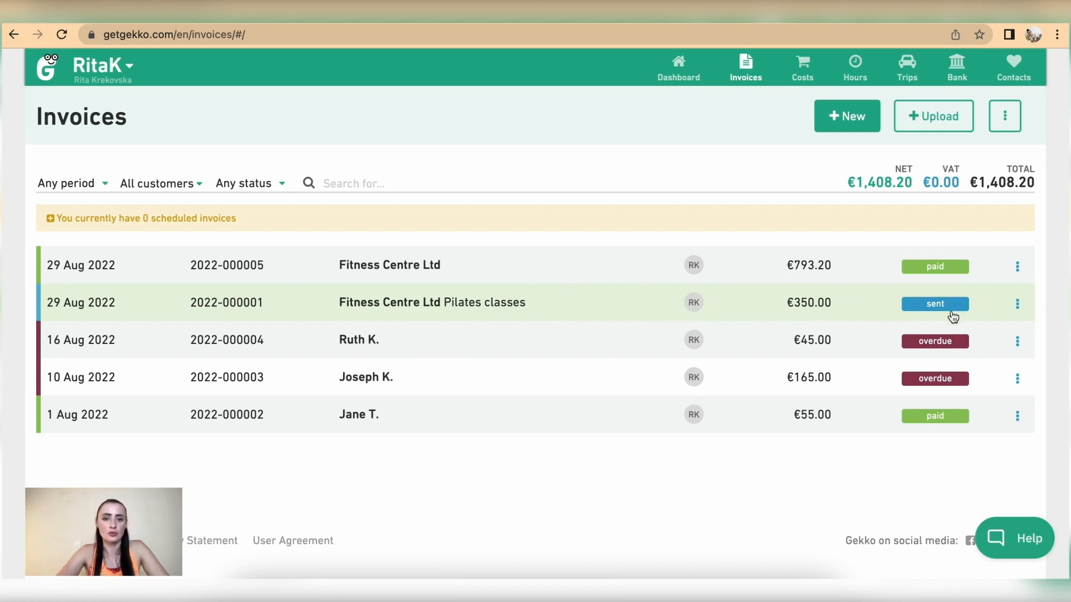
pyautogui.click(1017, 306)
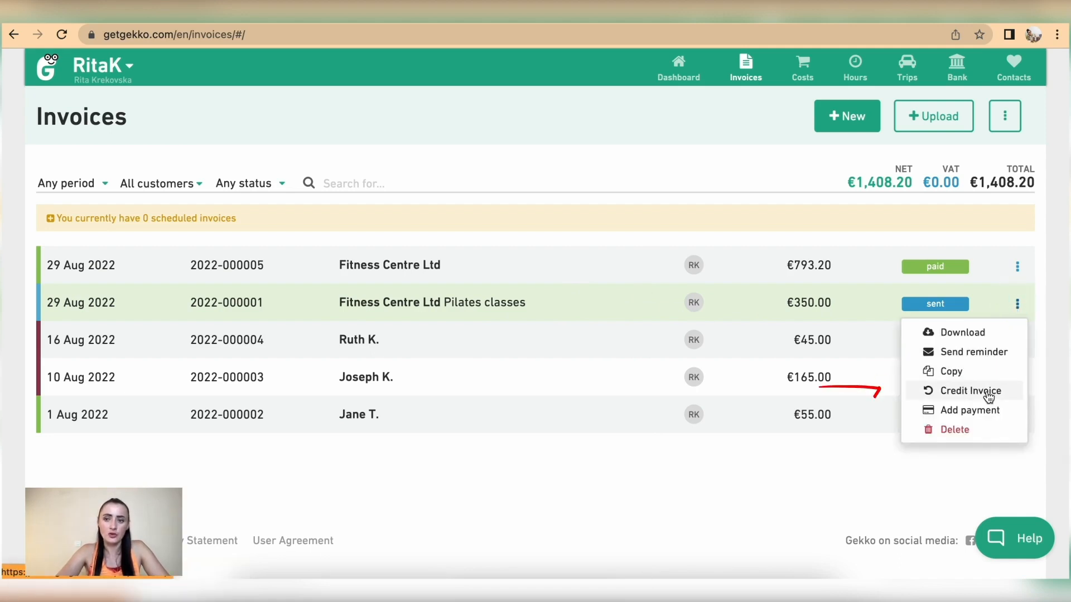
pyautogui.click(989, 391)
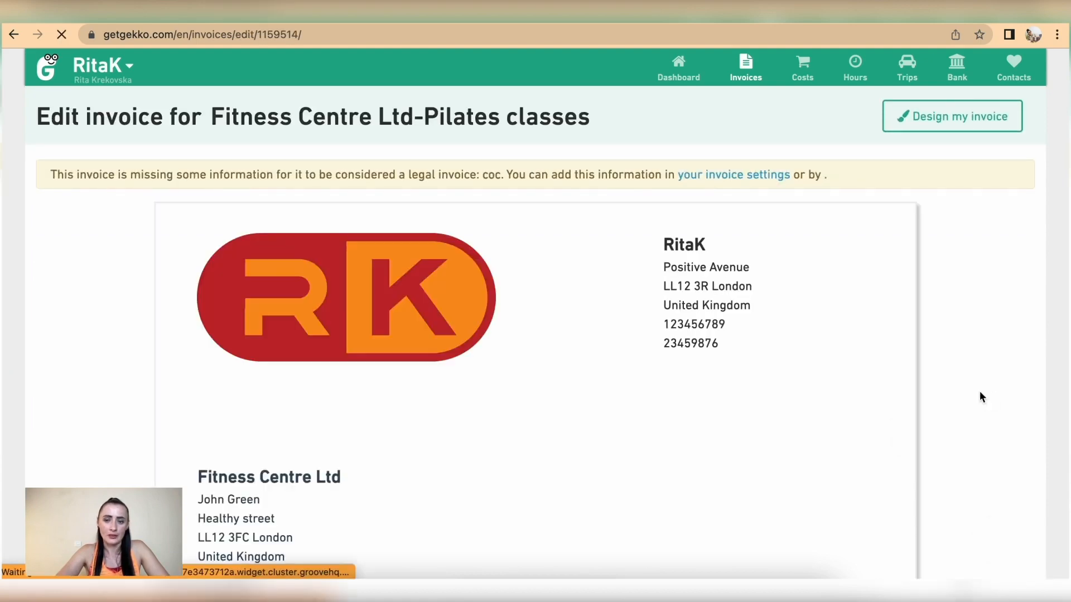
pyautogui.scroll(-7, 685, 426)
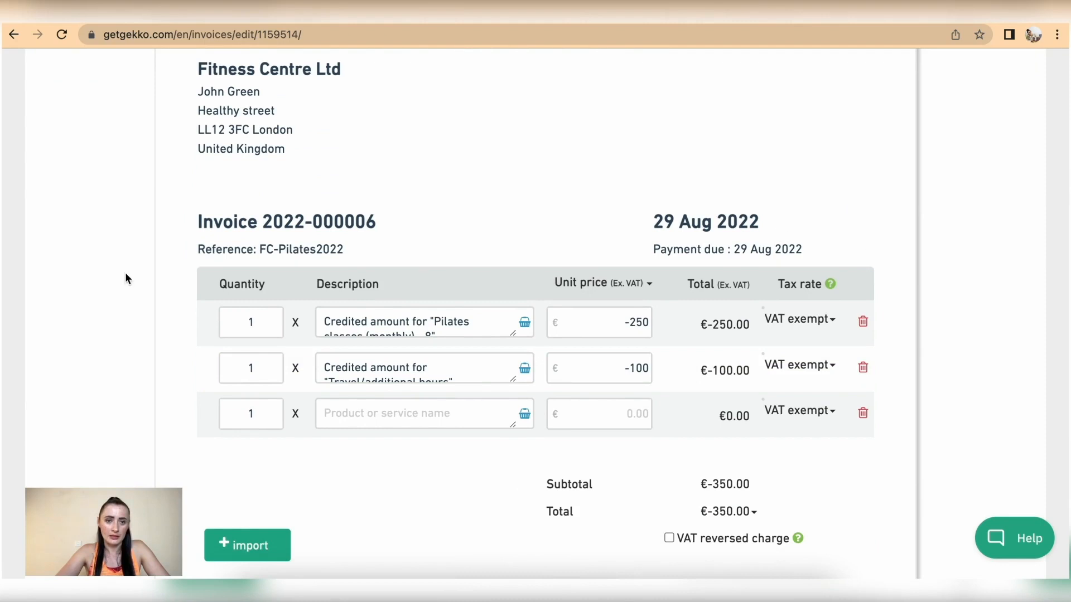
pyautogui.scroll(-1, 498, 362)
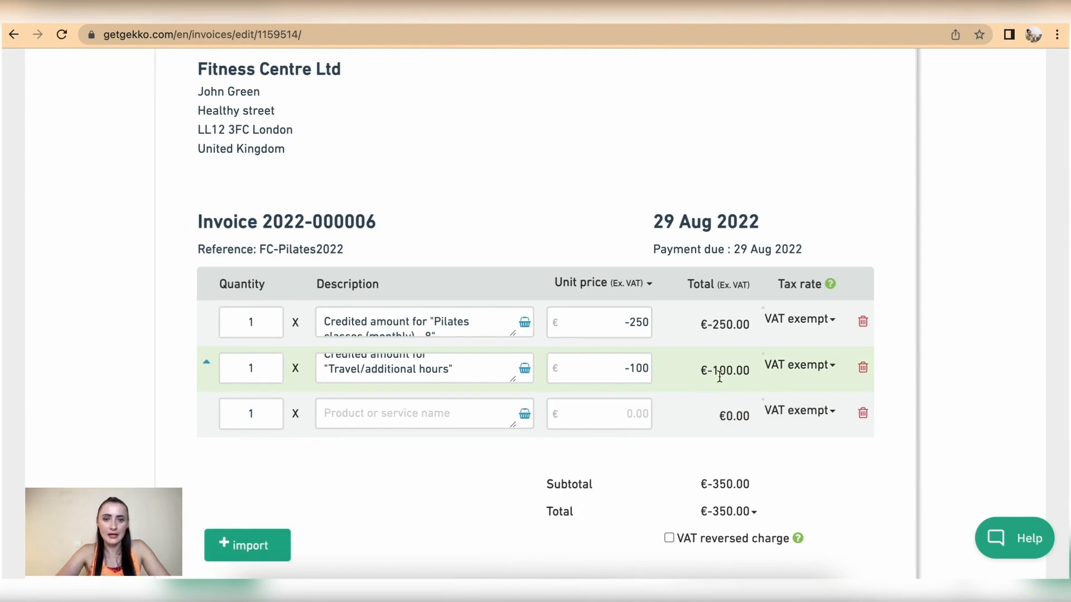
pyautogui.click(643, 368)
pyautogui.press('BackSpace')
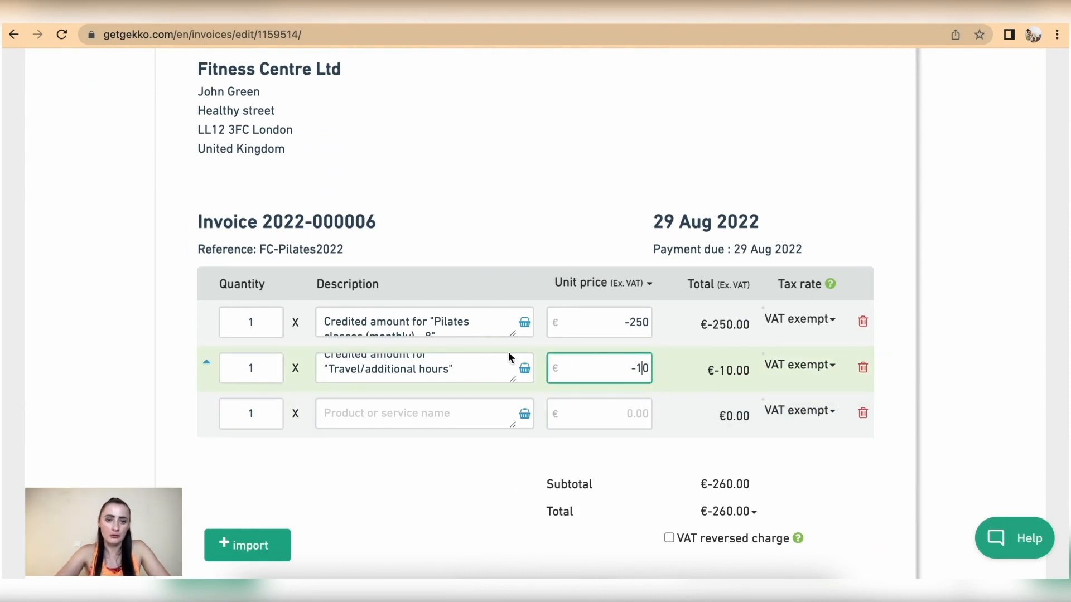
pyautogui.click(646, 322)
pyautogui.press('BackSpace')
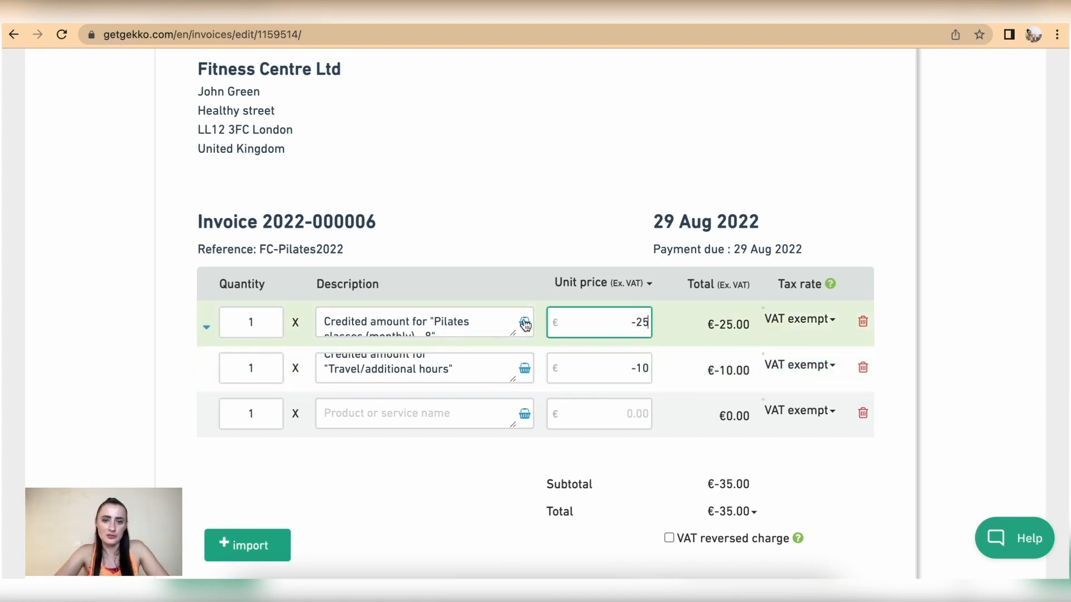
pyautogui.scroll(-2, 650, 380)
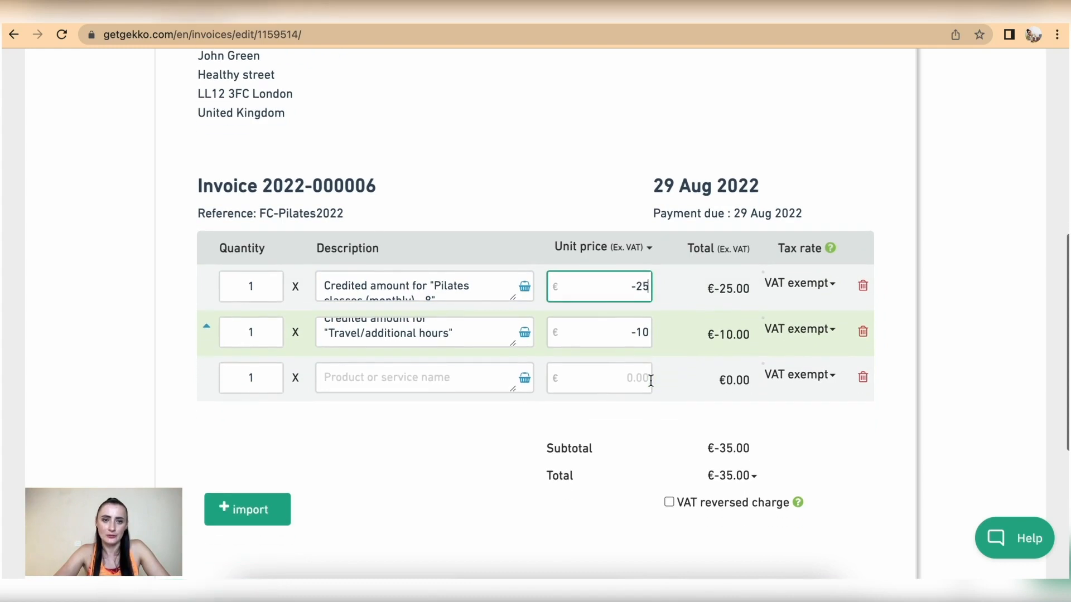
pyautogui.scroll(2, 650, 380)
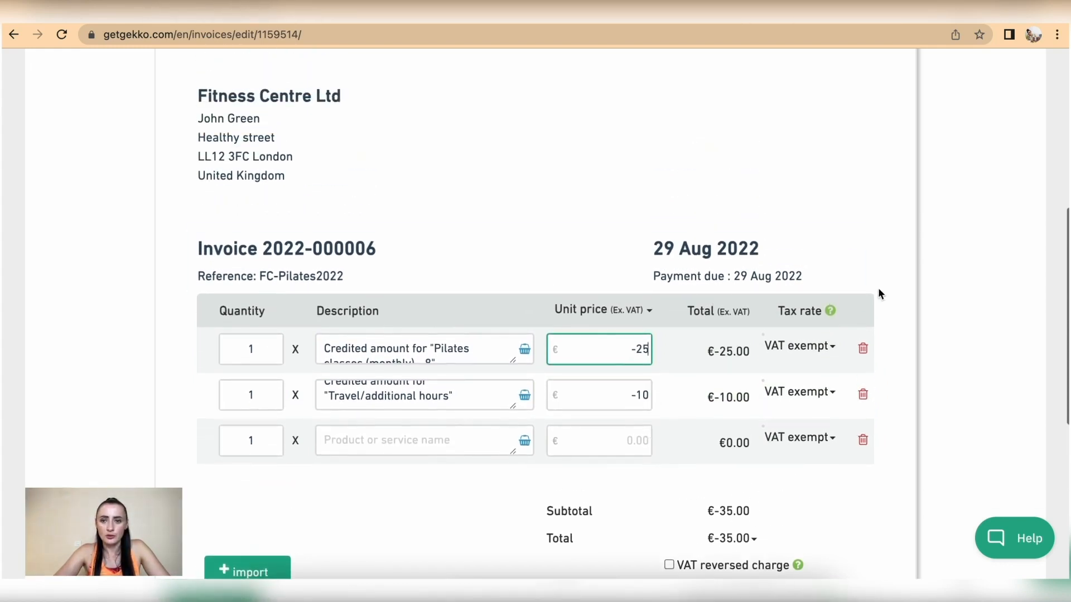
pyautogui.click(854, 255)
# Change the credit invoice reference to 'FC-Pilates2022 (discount in CRN)' and save it
pyautogui.click(420, 296)
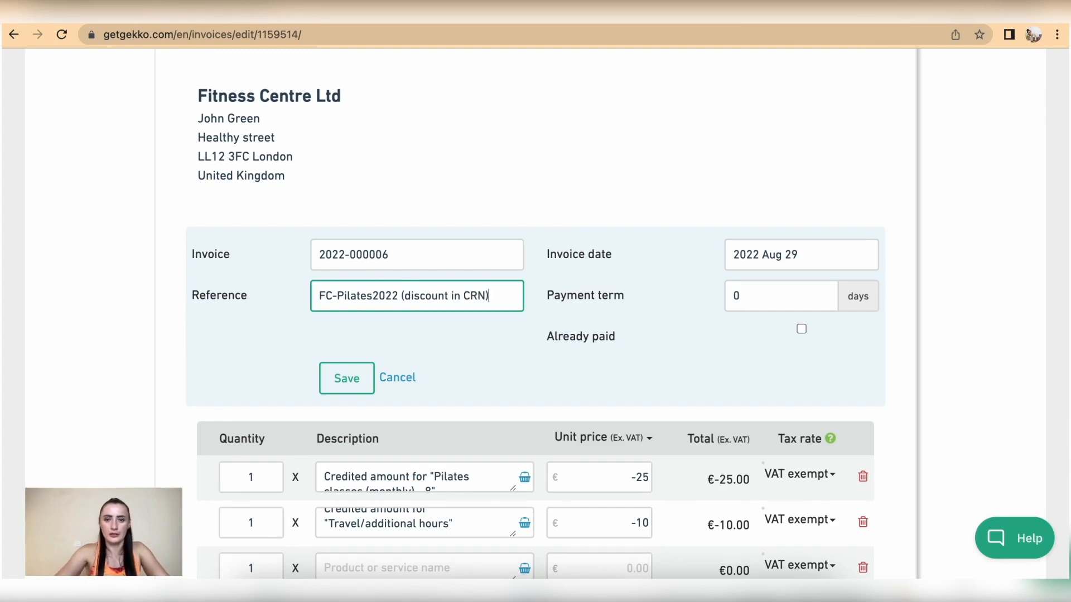
pyautogui.scroll(-5, 789, 346)
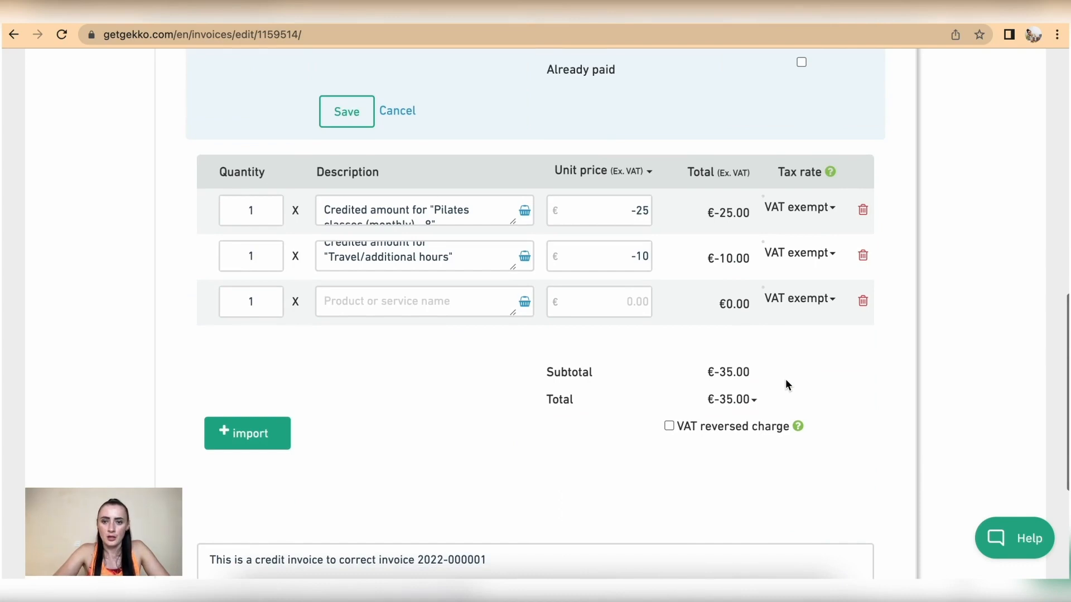
pyautogui.scroll(-2, 787, 382)
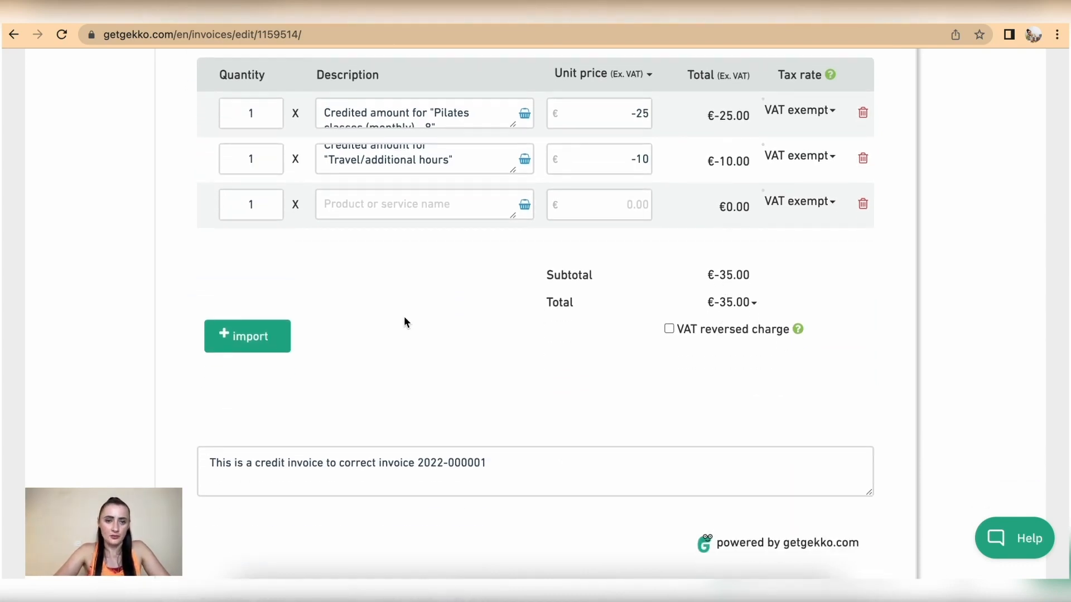
pyautogui.scroll(-3, 553, 430)
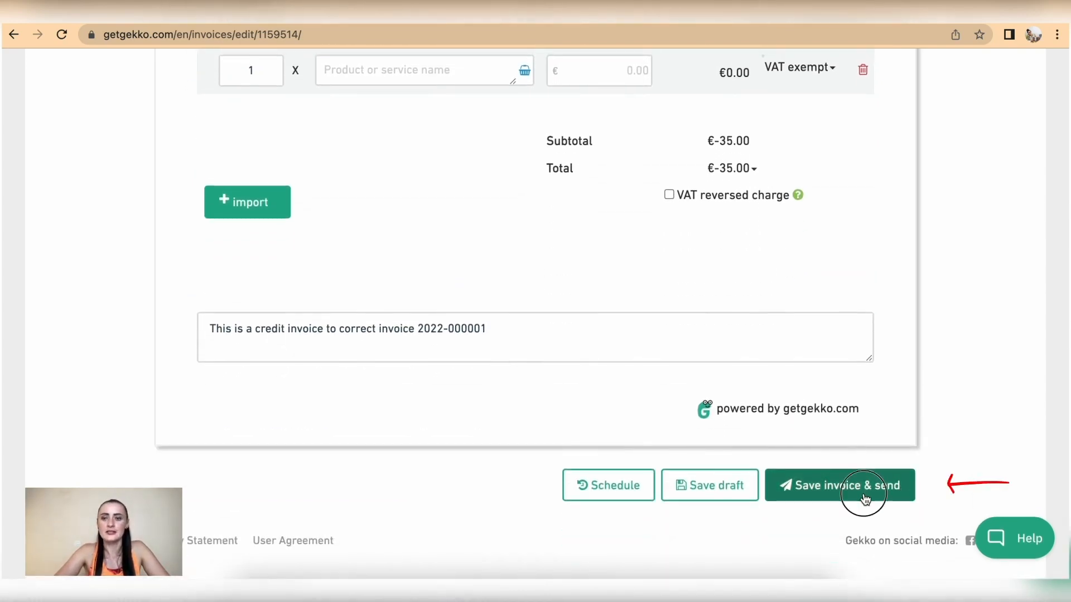
pyautogui.click(866, 499)
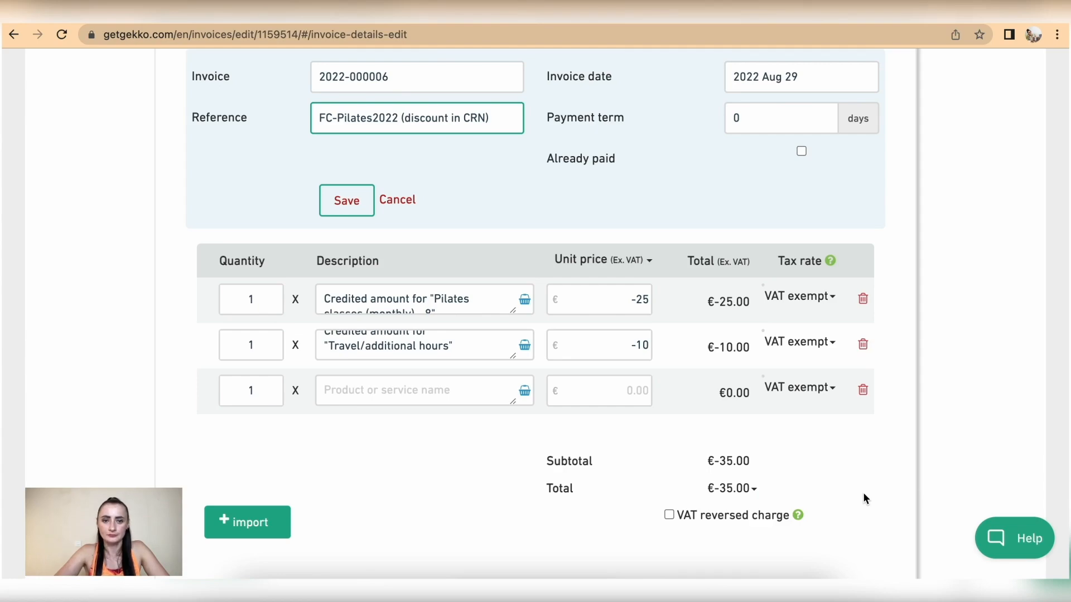
pyautogui.scroll(5, 864, 497)
pyautogui.scroll(-10, 864, 498)
pyautogui.click(864, 498)
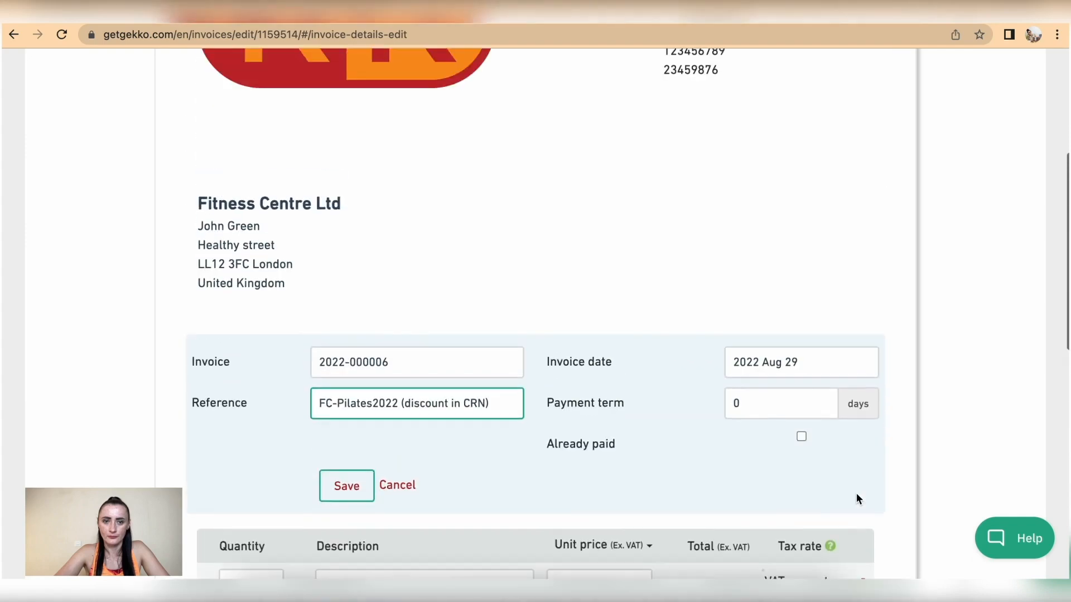
pyautogui.click(347, 486)
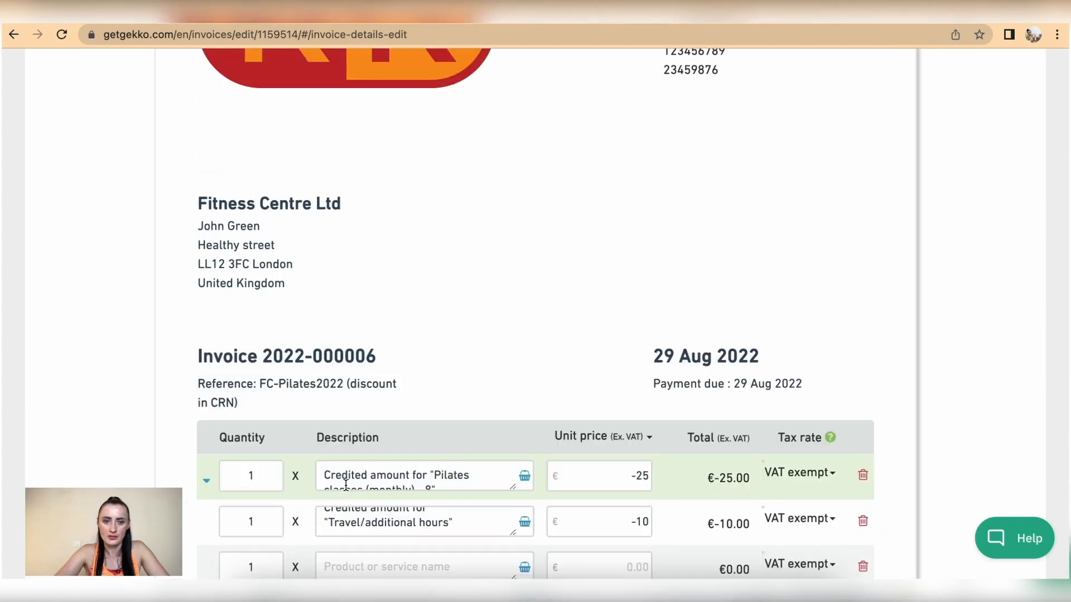
pyautogui.scroll(-5, 448, 438)
pyautogui.scroll(-4, 672, 422)
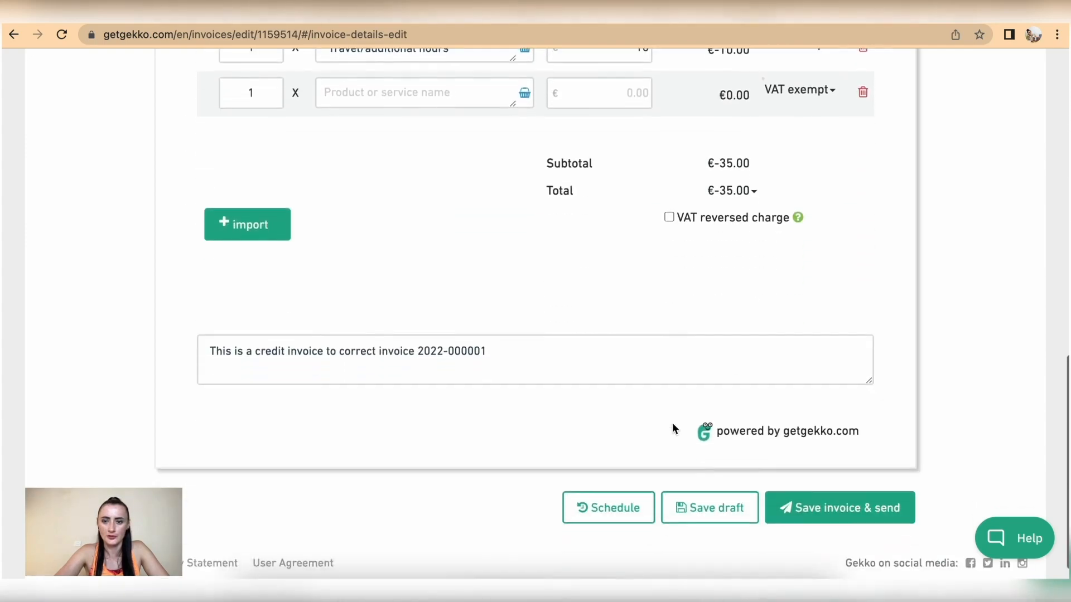
pyautogui.click(839, 514)
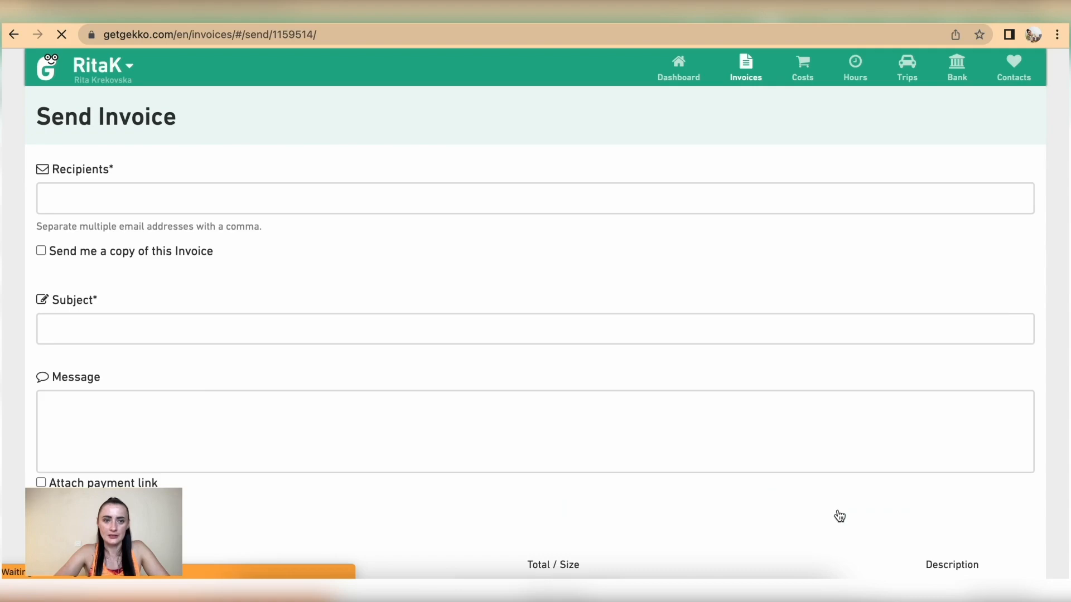
pyautogui.scroll(-6, 839, 515)
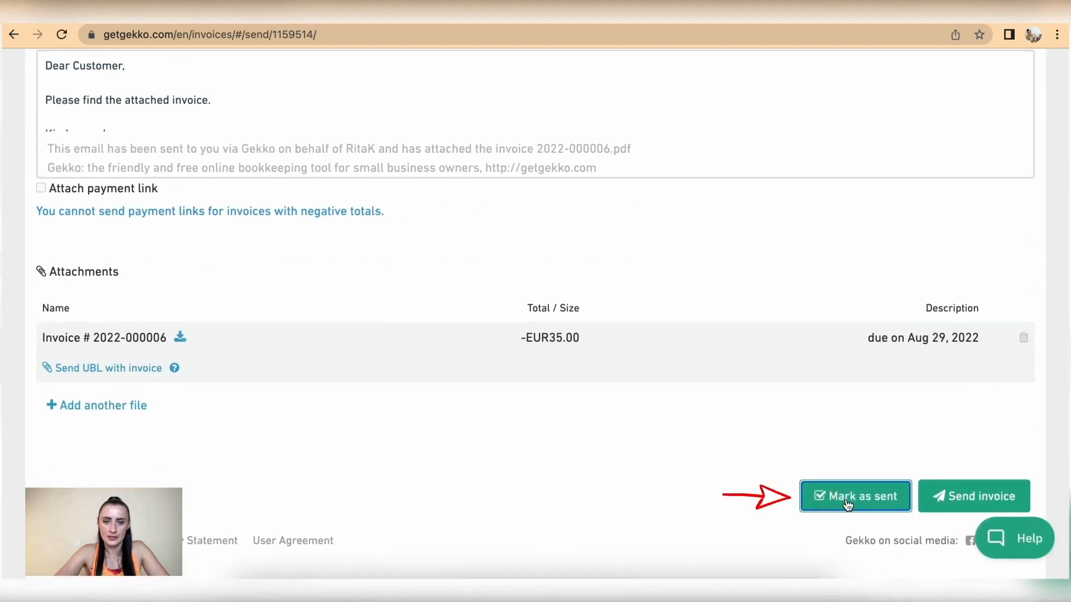
pyautogui.click(848, 500)
pyautogui.click(735, 151)
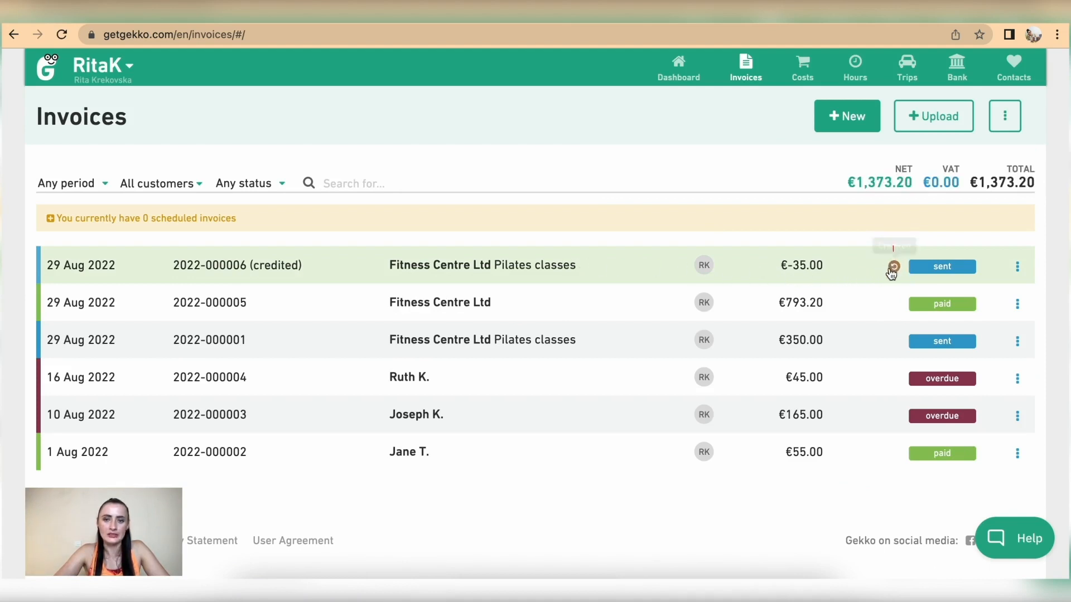
pyautogui.click(1026, 348)
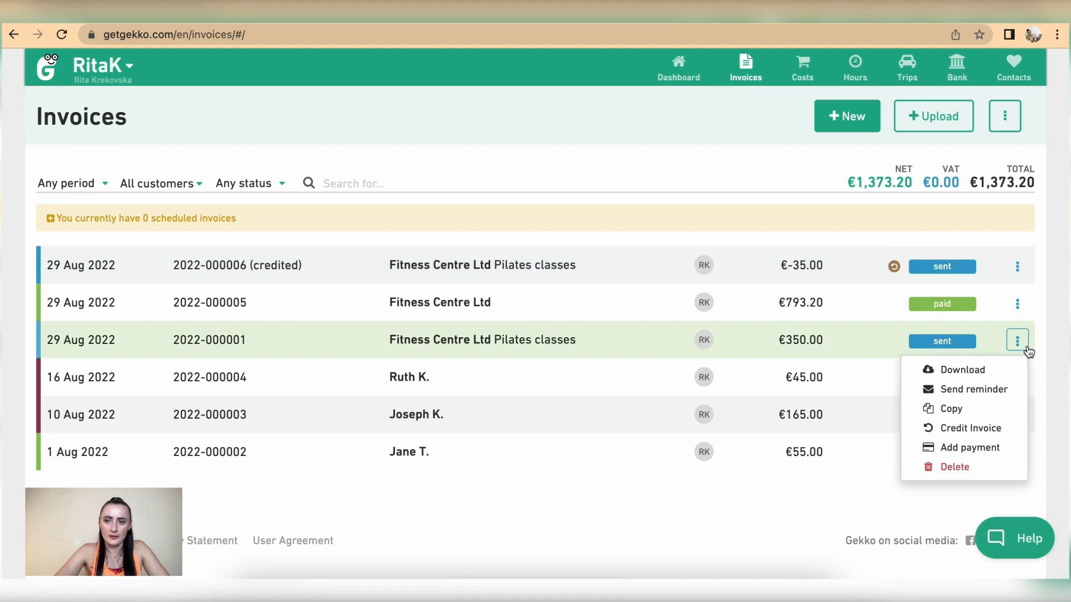
pyautogui.click(995, 451)
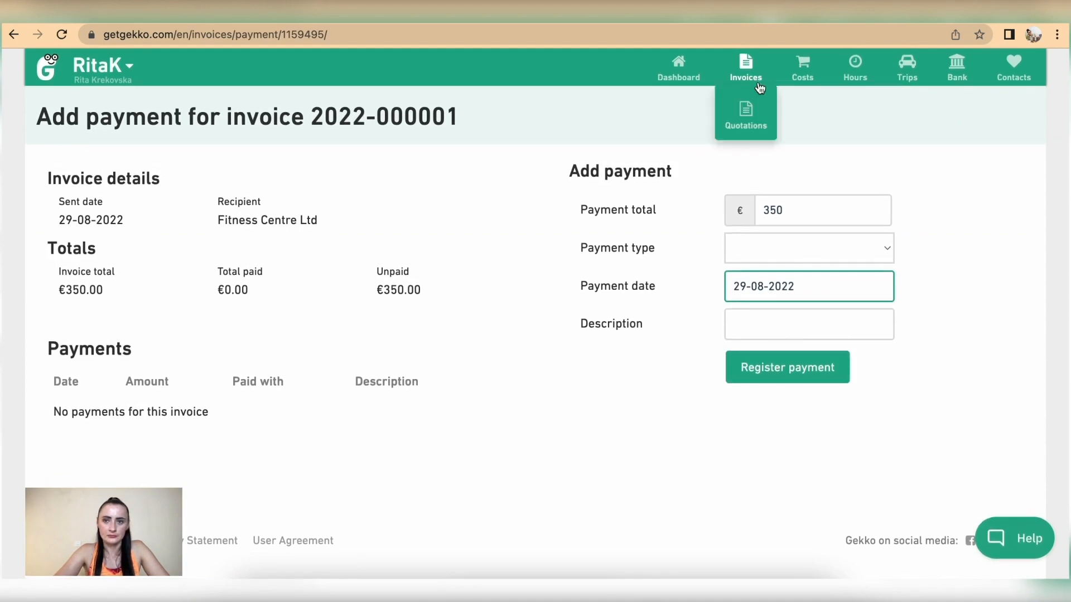
pyautogui.click(746, 71)
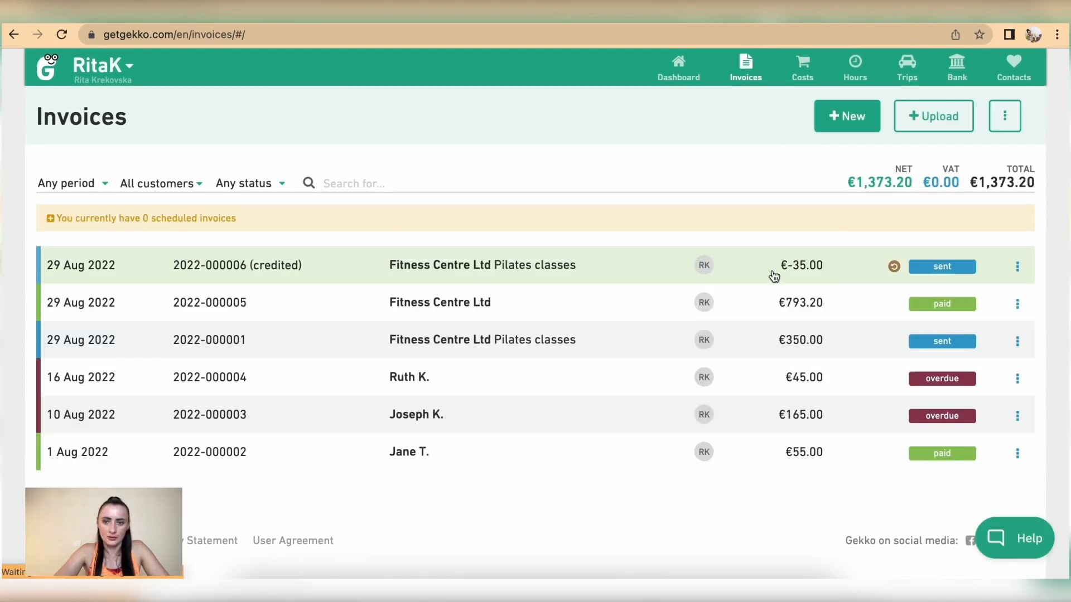
pyautogui.click(515, 268)
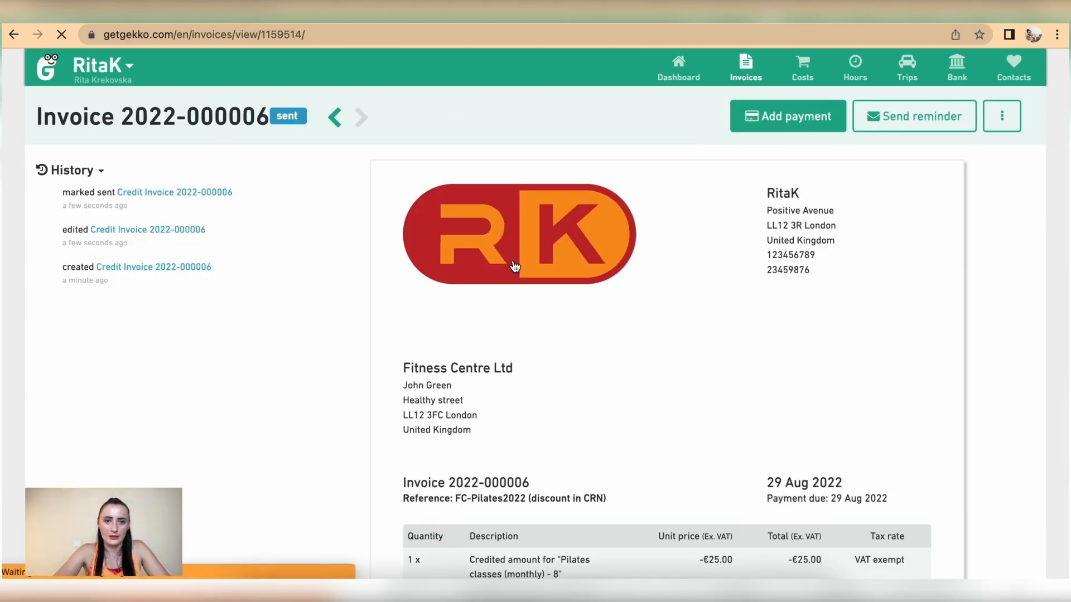
pyautogui.scroll(-1, 514, 268)
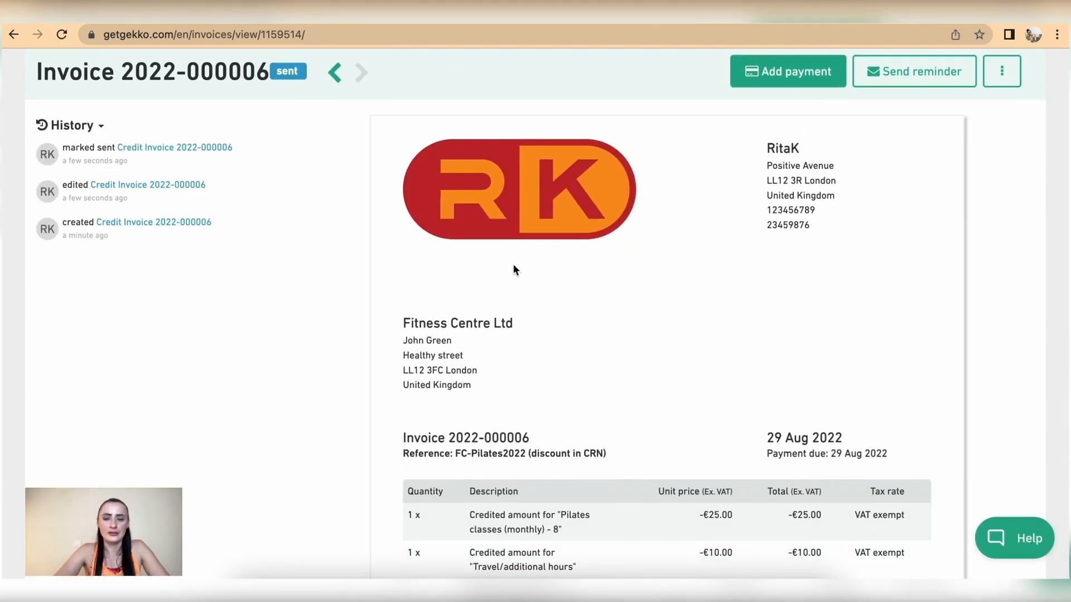
pyautogui.scroll(-8, 513, 266)
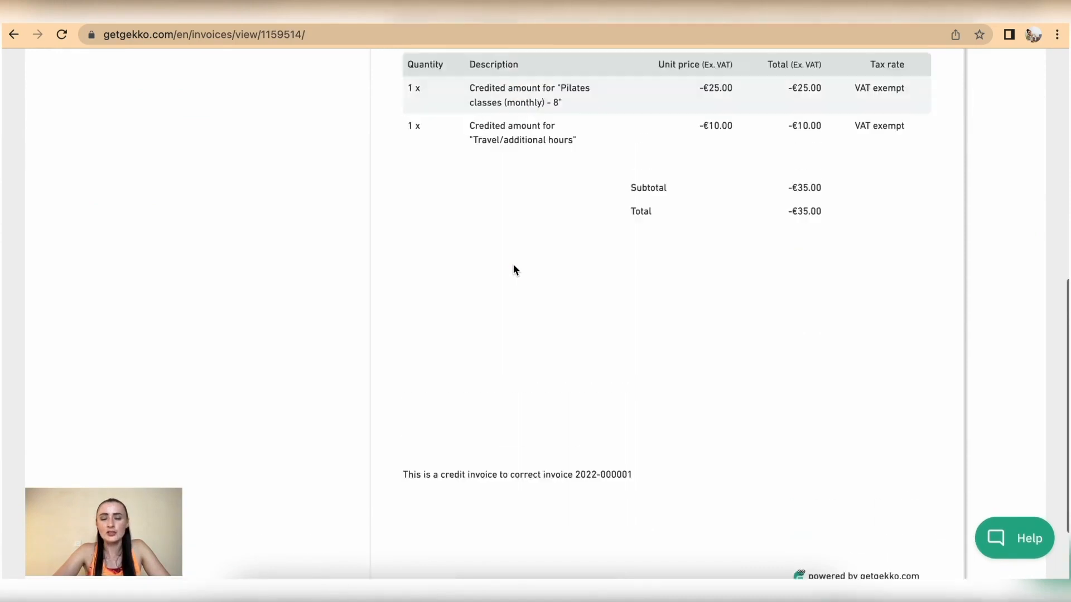
pyautogui.scroll(9, 513, 270)
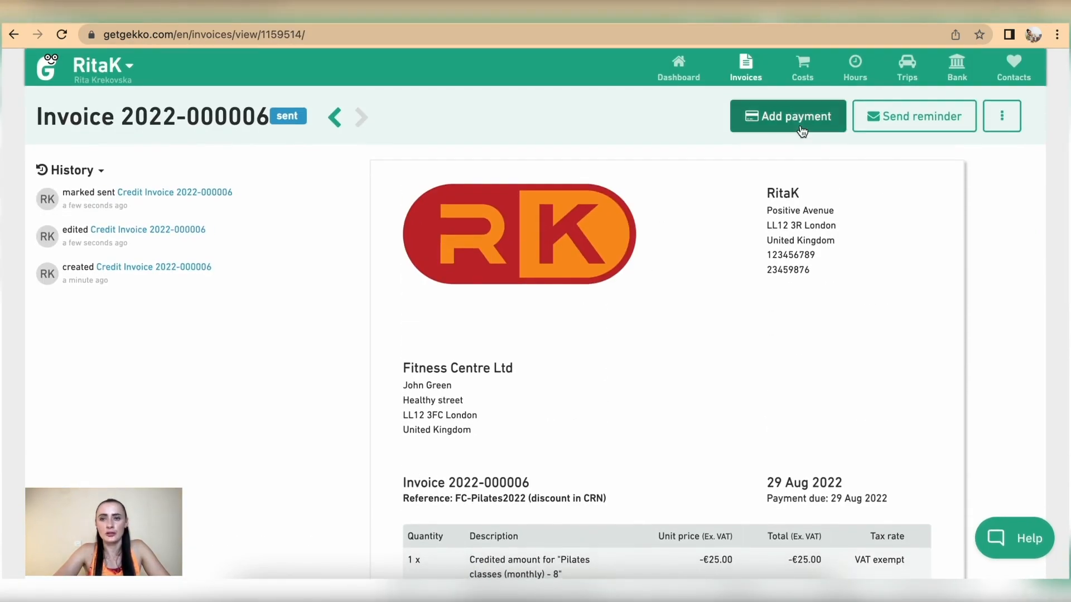
pyautogui.click(792, 120)
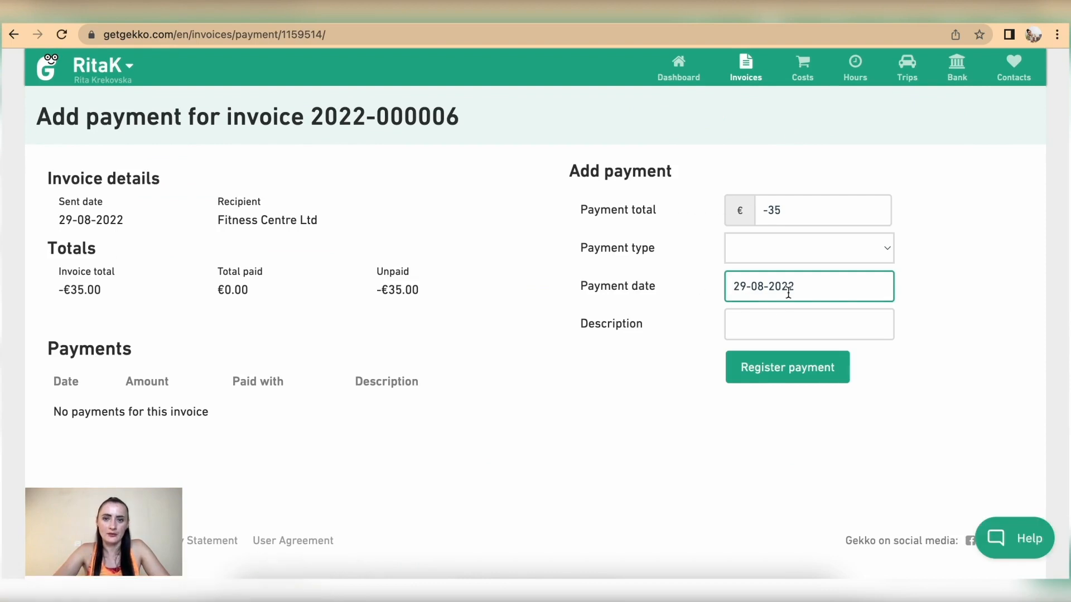
pyautogui.click(792, 255)
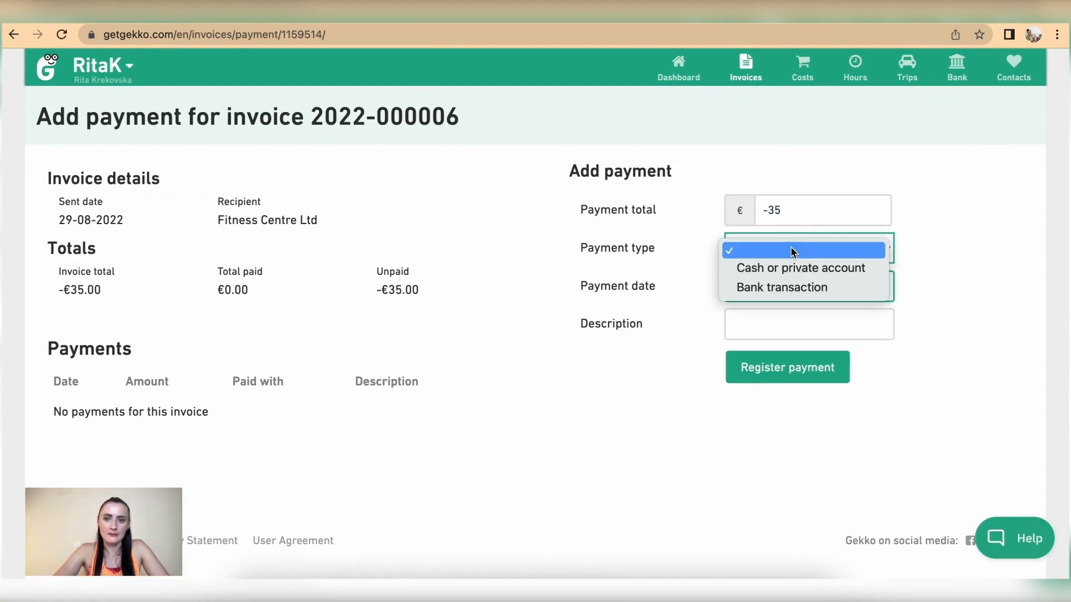
pyautogui.click(750, 269)
pyautogui.moveTo(471, 112); pyautogui.dragTo(303, 102)
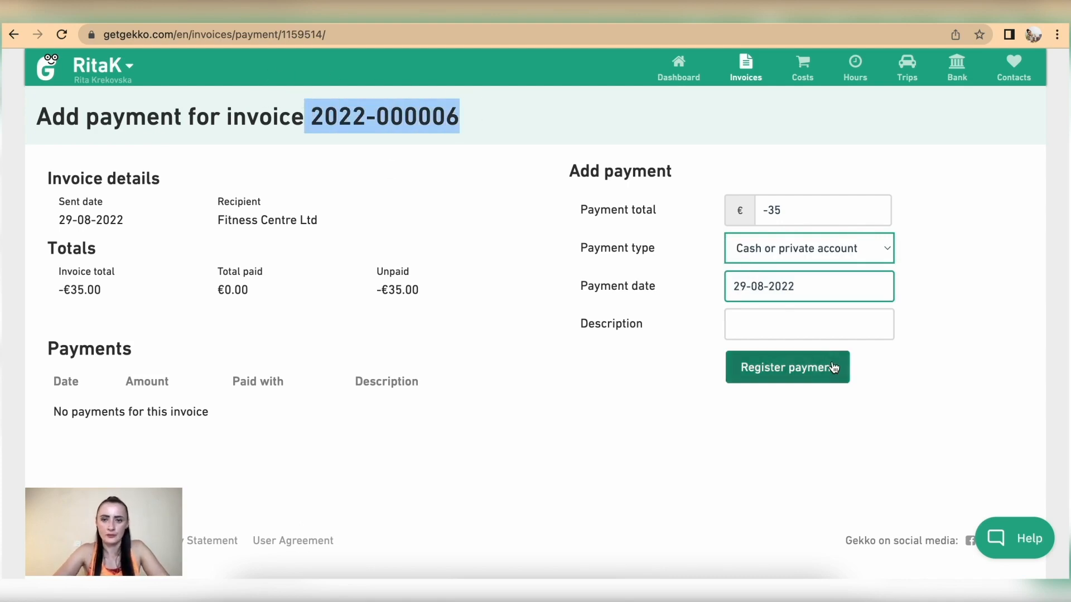
pyautogui.click(813, 326)
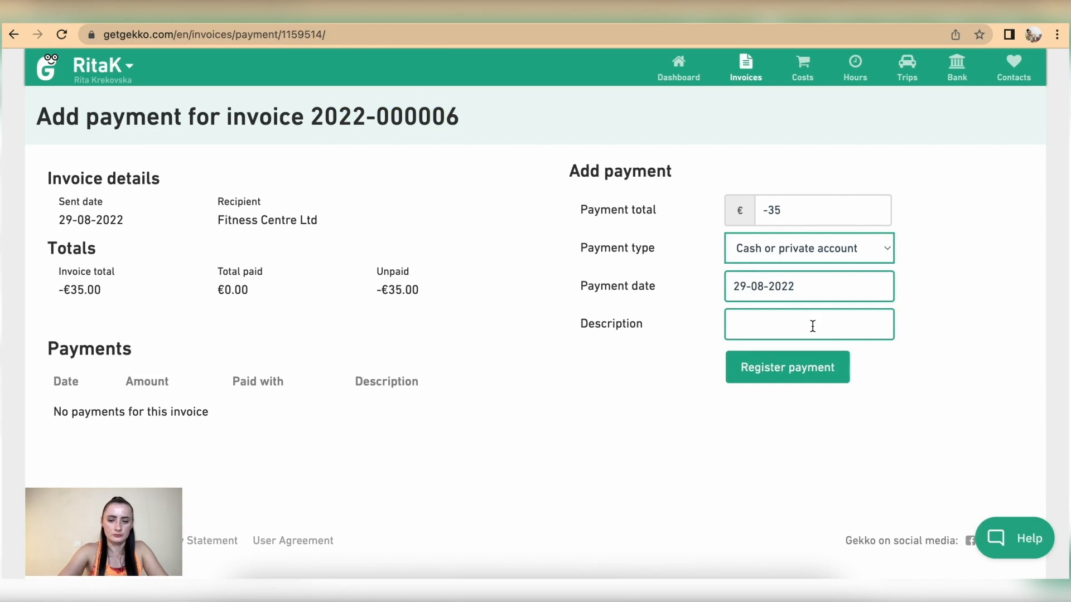
pyautogui.write('Invoice credited')
pyautogui.click(792, 370)
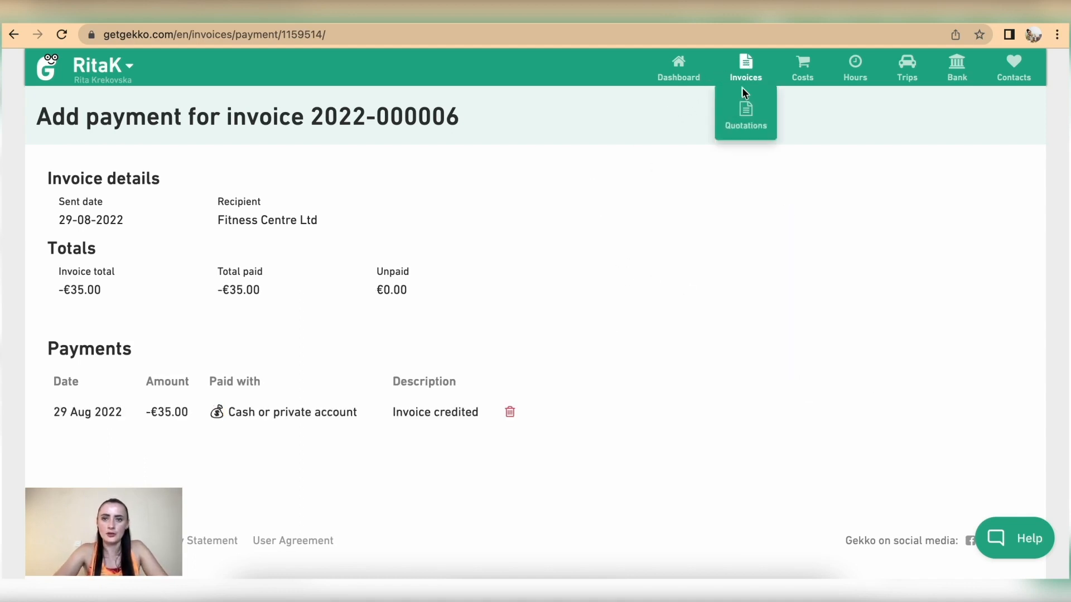
pyautogui.click(744, 68)
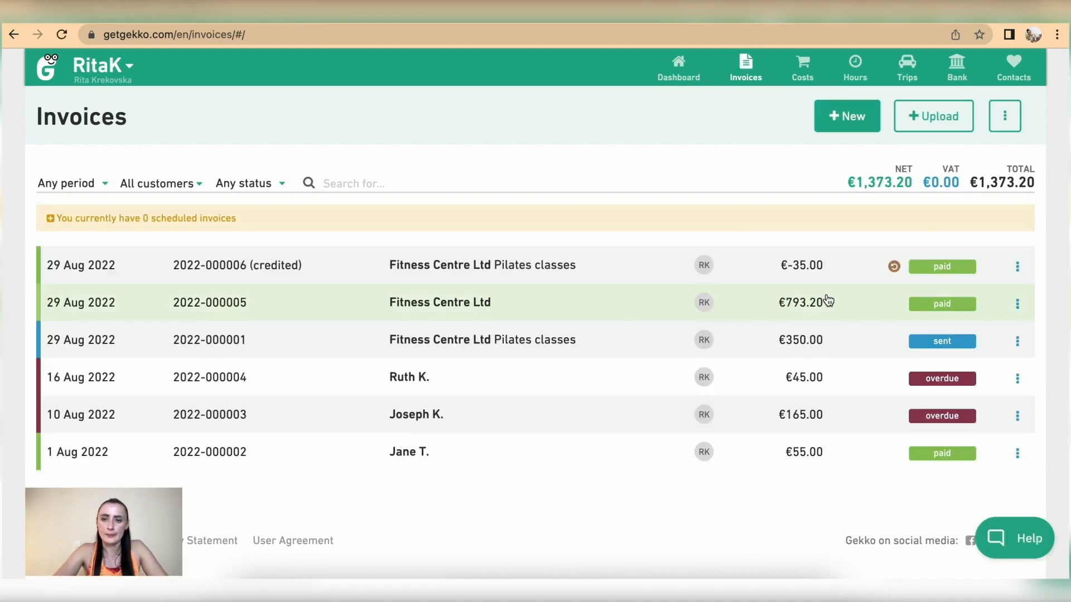
pyautogui.click(820, 347)
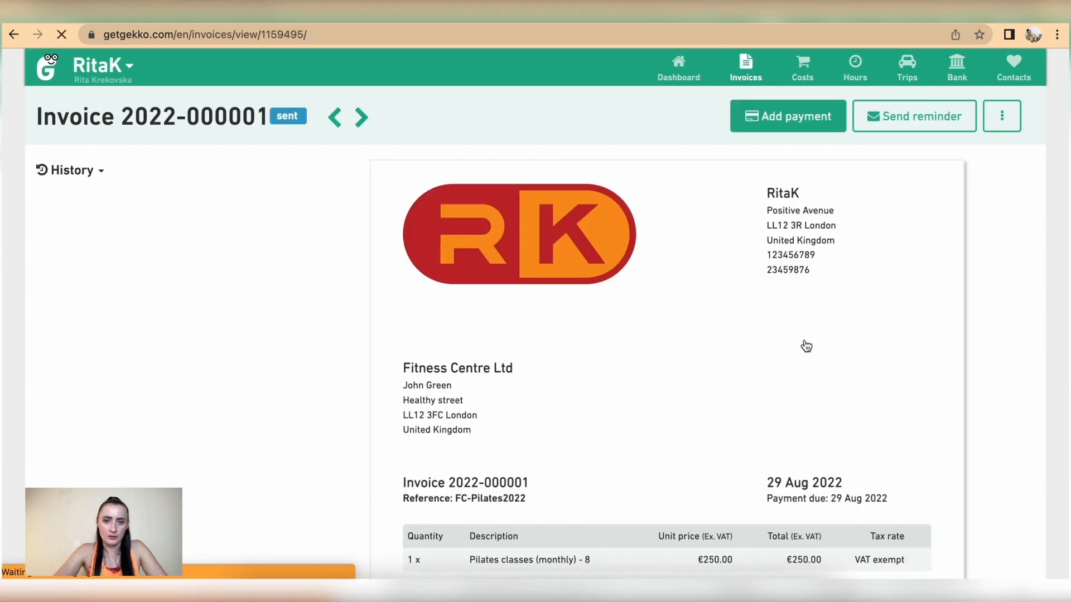
pyautogui.click(795, 117)
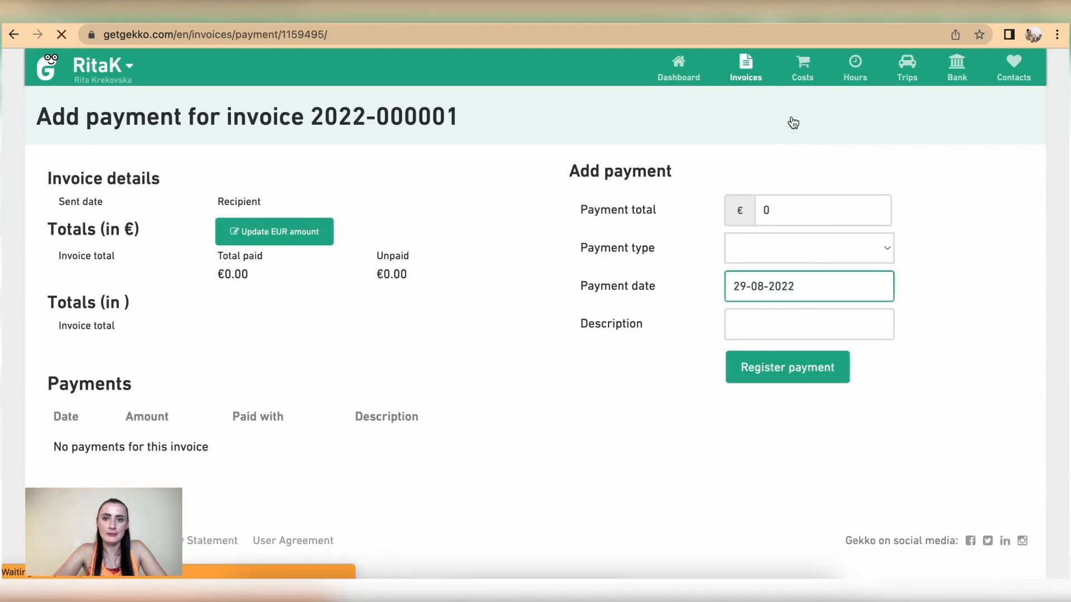
pyautogui.moveTo(793, 208); pyautogui.dragTo(738, 208)
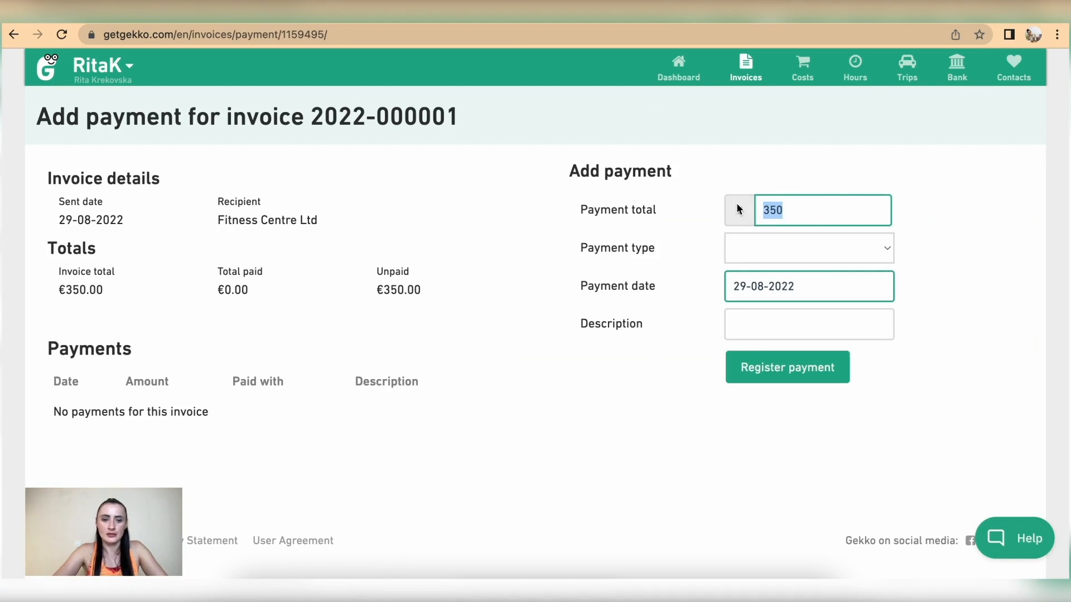
pyautogui.write('35')
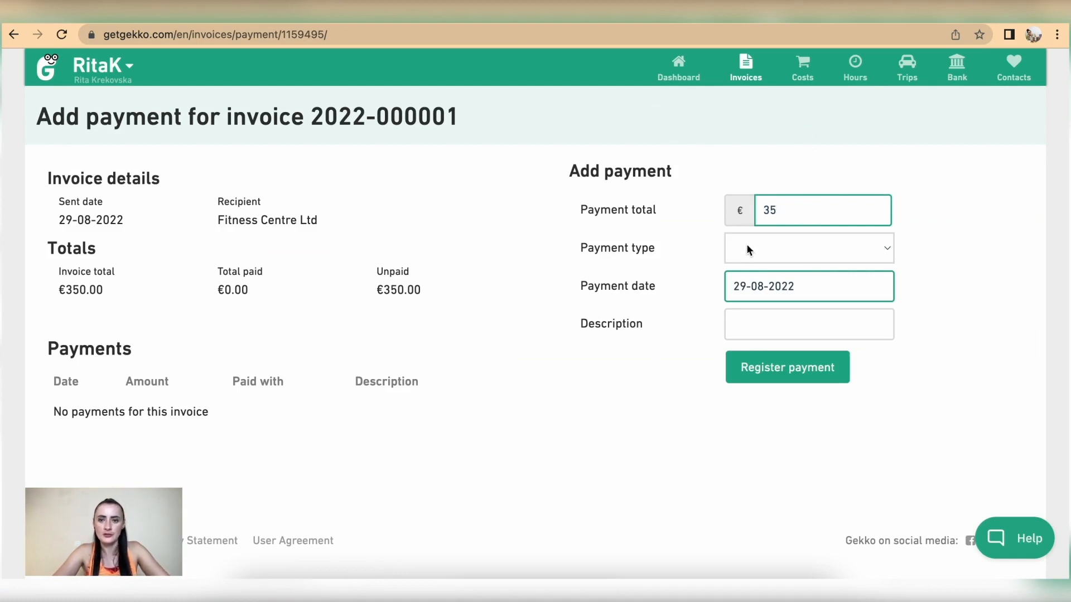
pyautogui.click(747, 246)
pyautogui.click(781, 268)
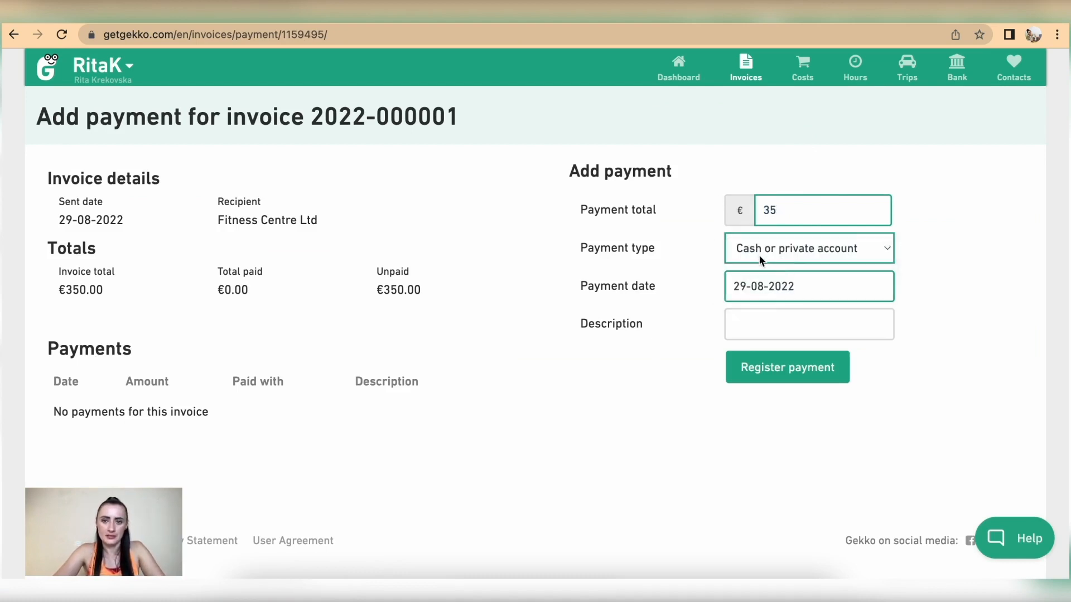
pyautogui.click(769, 329)
pyautogui.hotkey('ctrl', 'v')
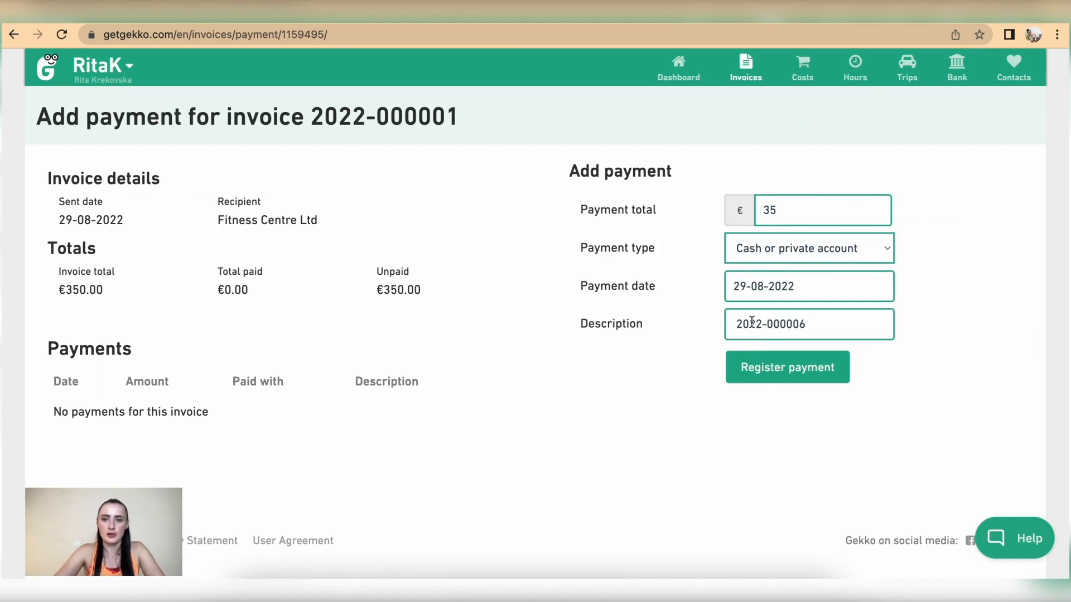
pyautogui.write('Credit Note a')
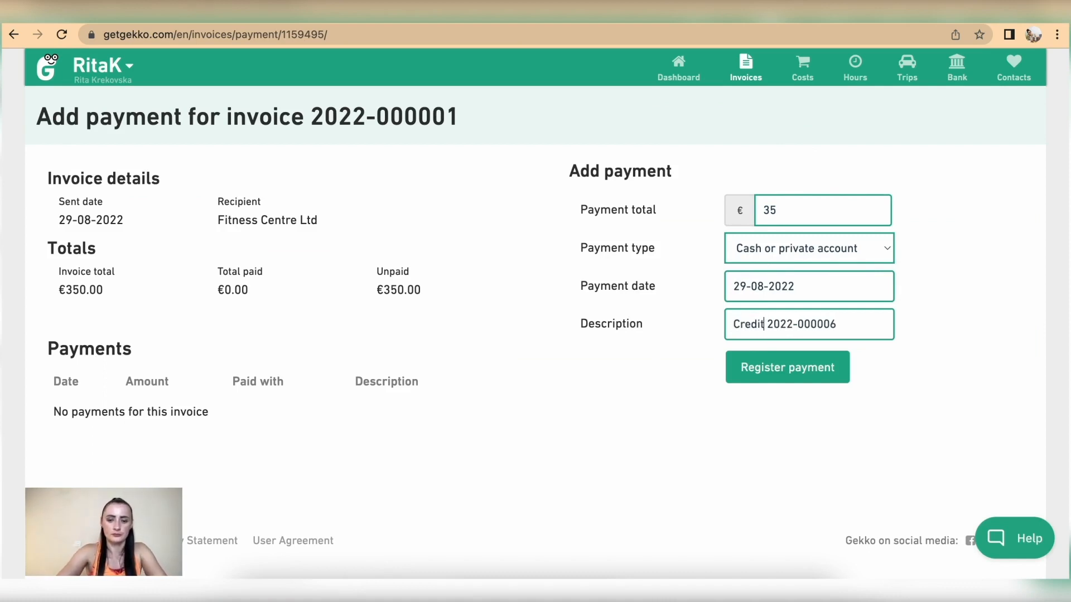
pyautogui.write('mount')
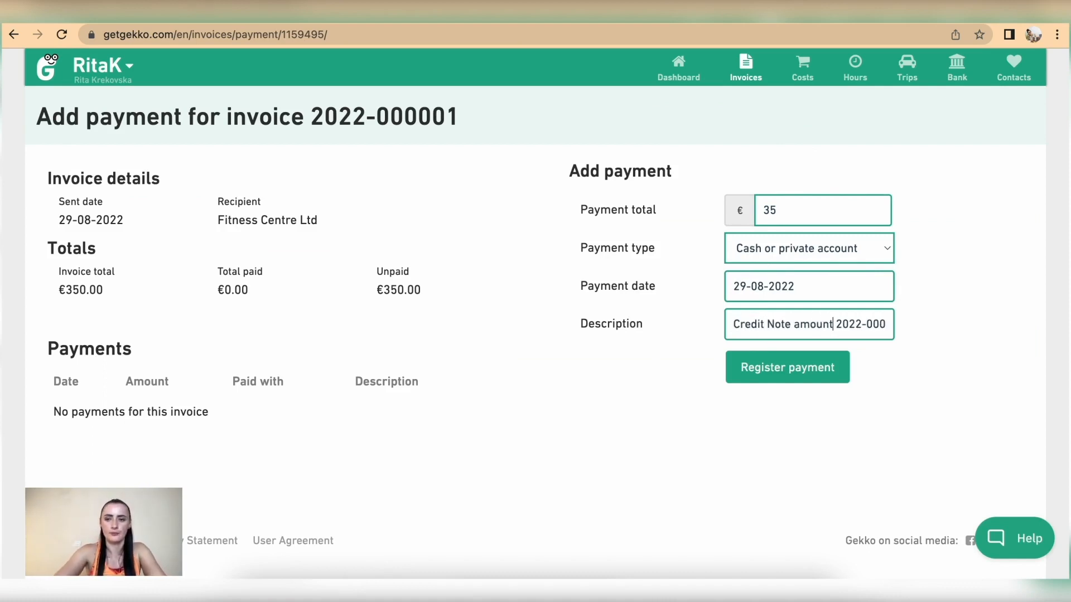
pyautogui.click(805, 375)
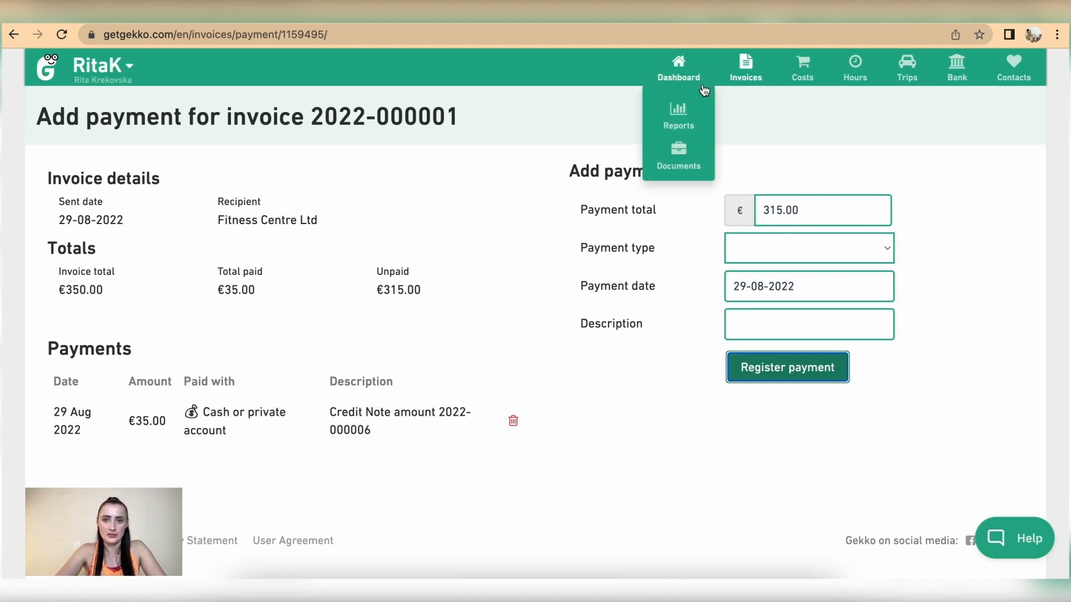
pyautogui.moveTo(740, 91)
pyautogui.click(741, 81)
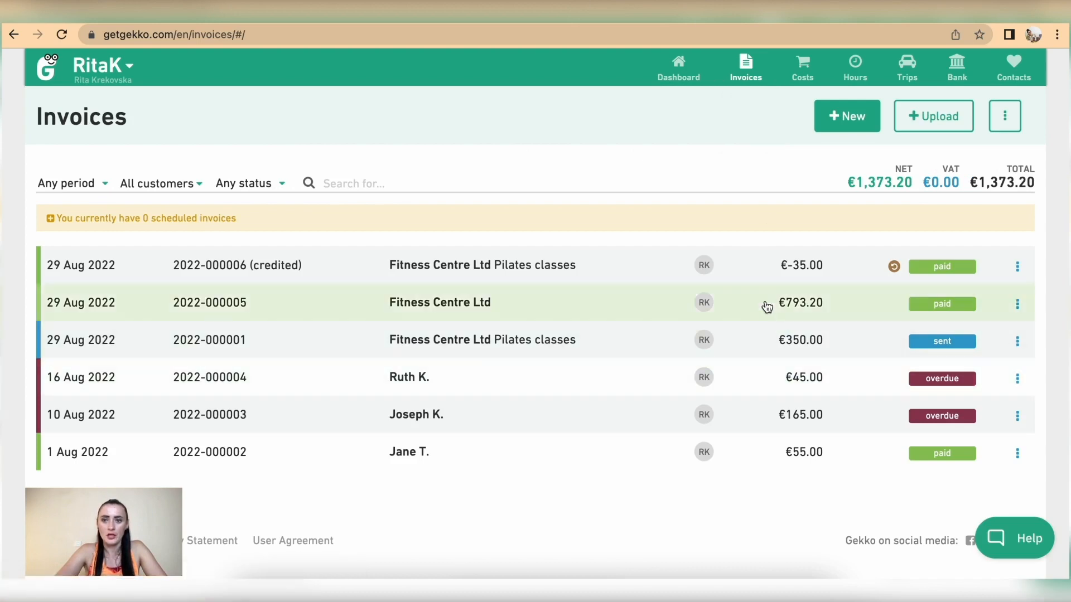
pyautogui.moveTo(899, 270)
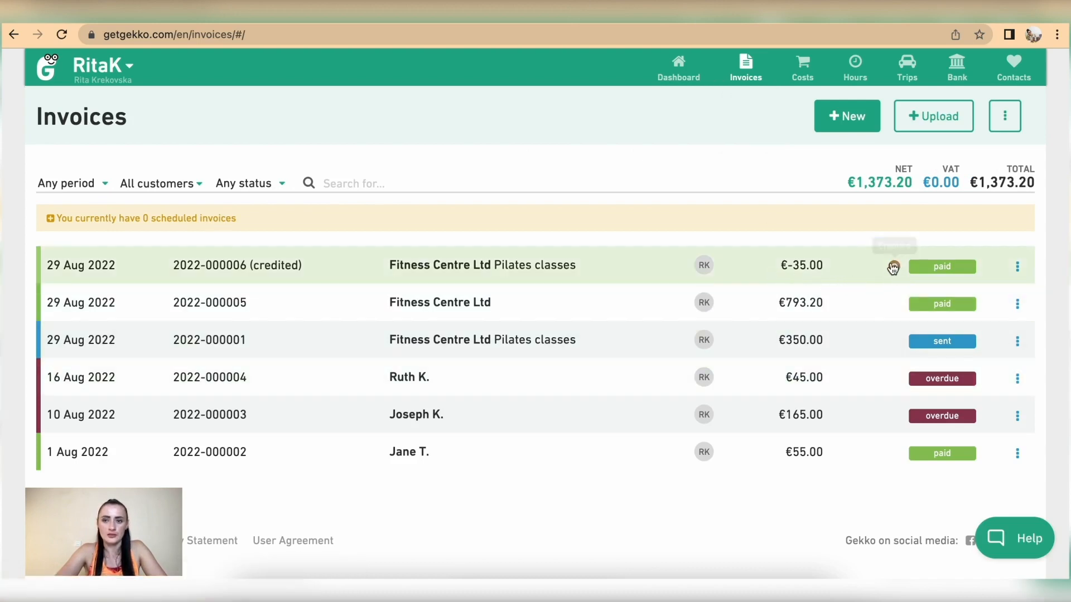
pyautogui.click(1018, 267)
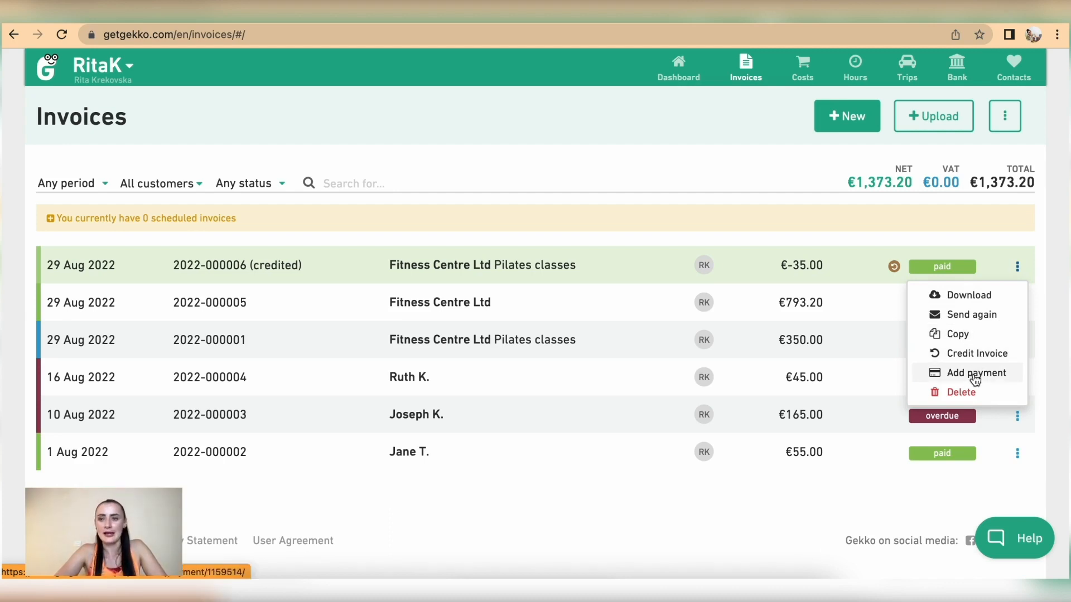
pyautogui.click(703, 501)
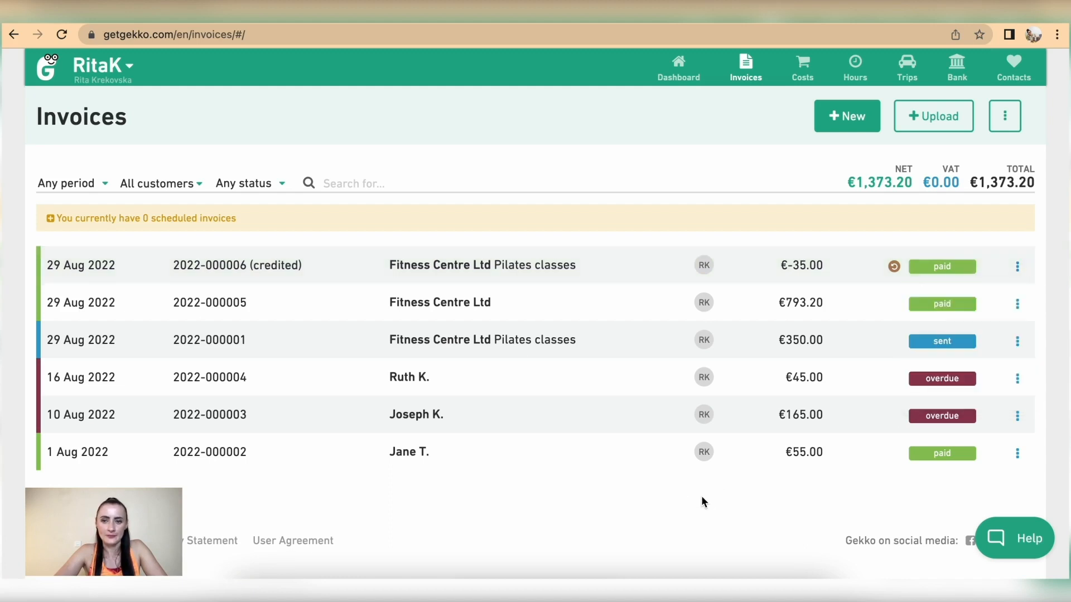
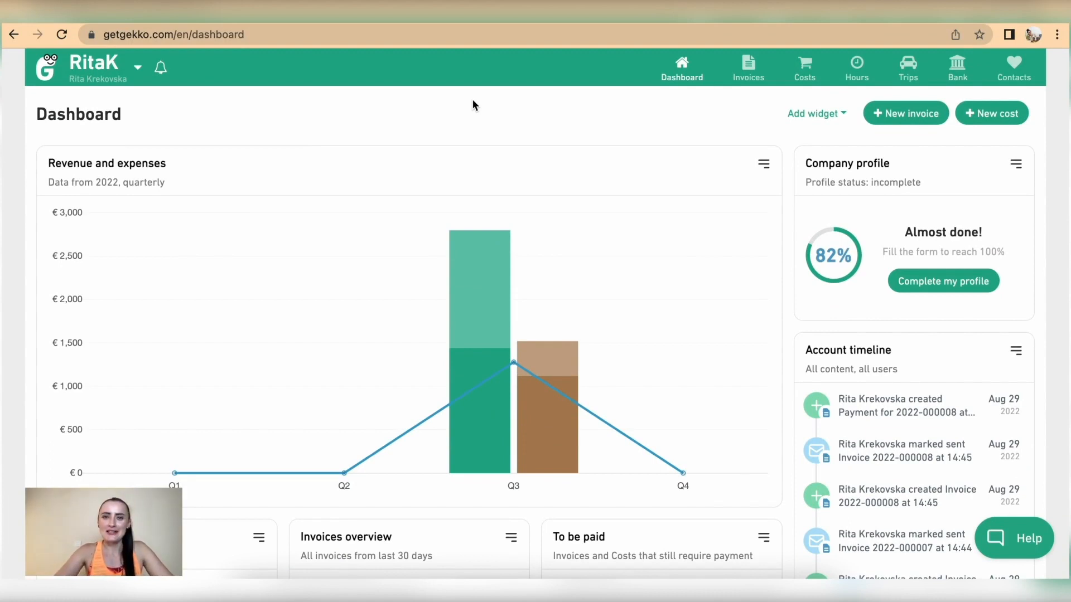
# Go to Reports and open the Revenue and expenses report, showing 2022 quarterly
pyautogui.moveTo(680, 69)
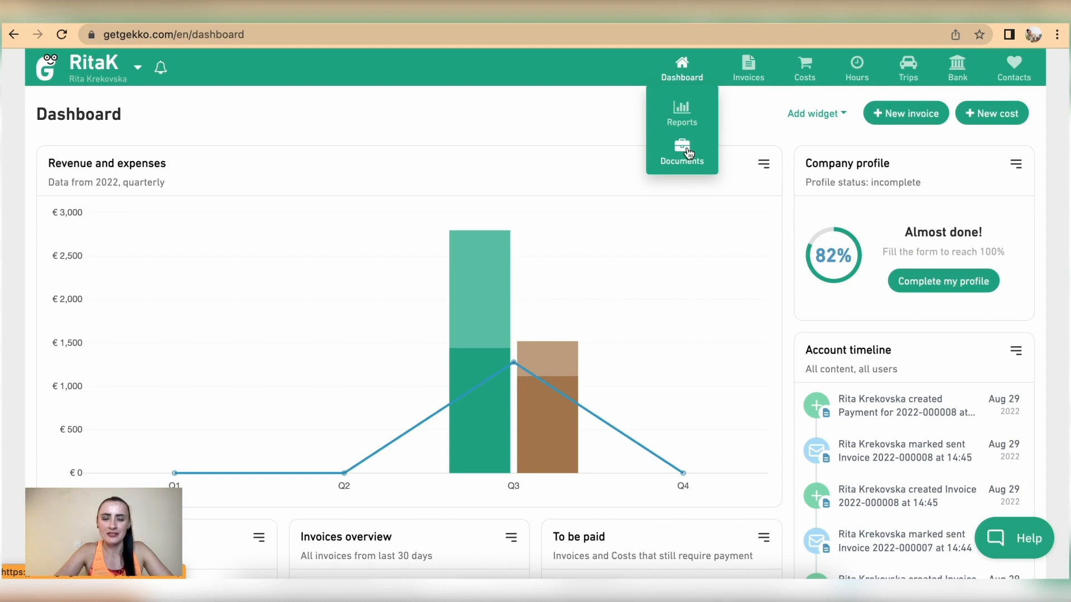
pyautogui.click(685, 119)
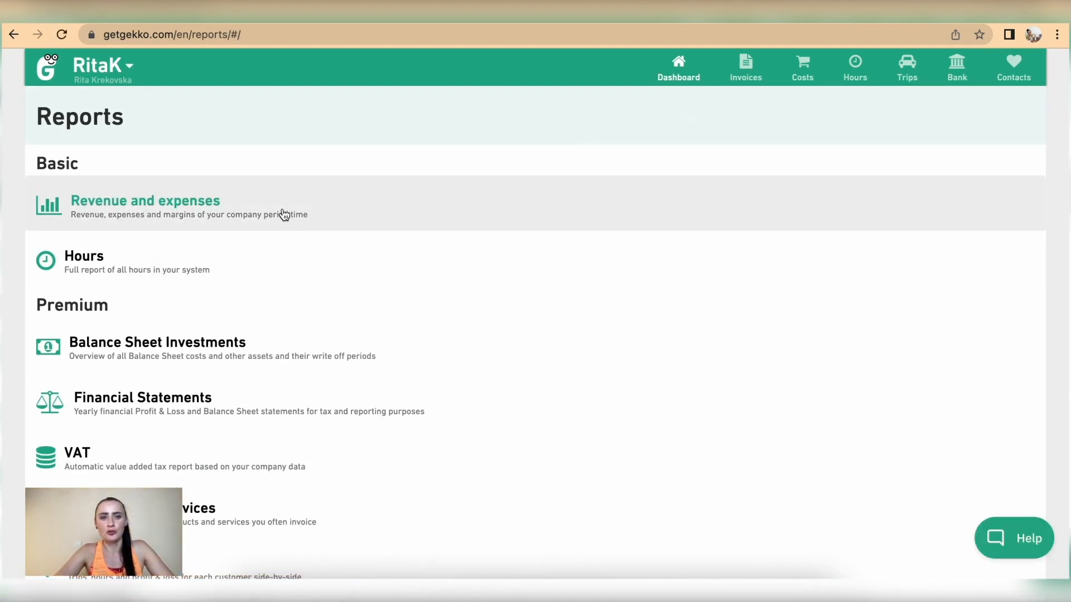
pyautogui.click(205, 212)
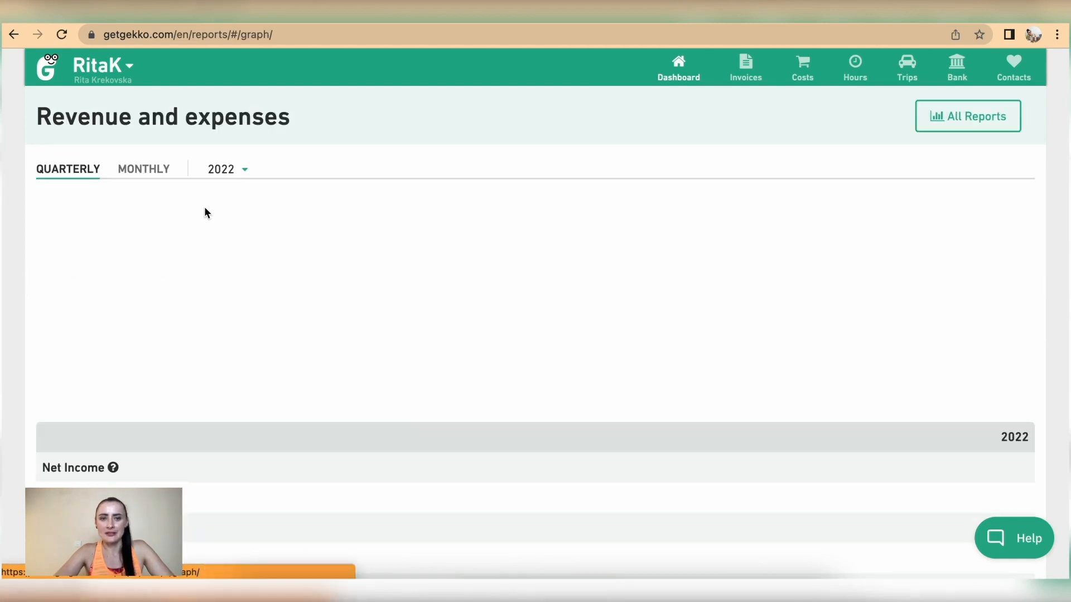
pyautogui.scroll(-1, 398, 370)
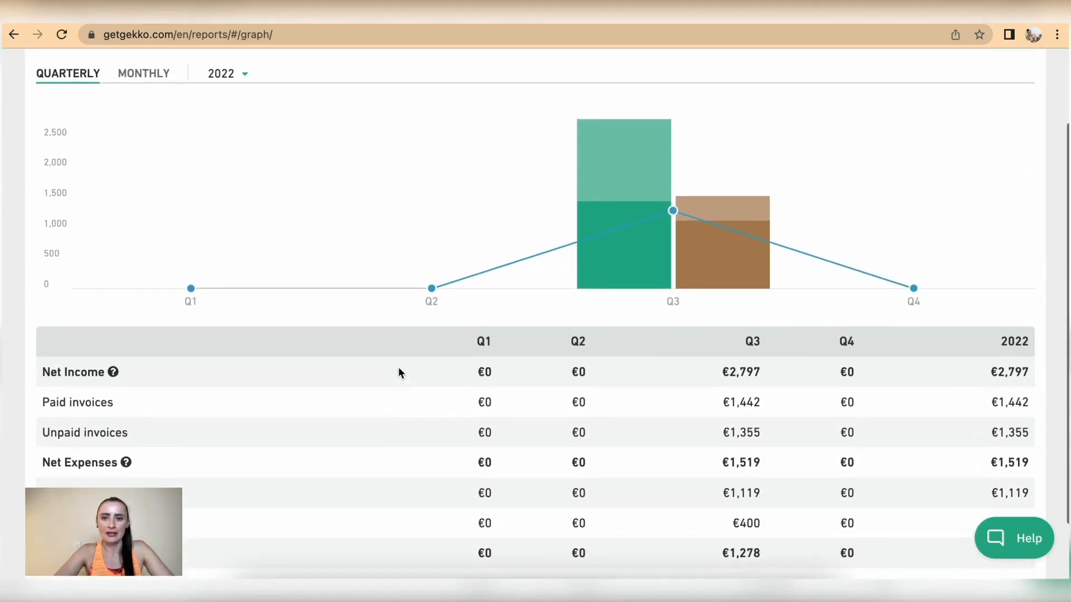
pyautogui.scroll(-2, 399, 369)
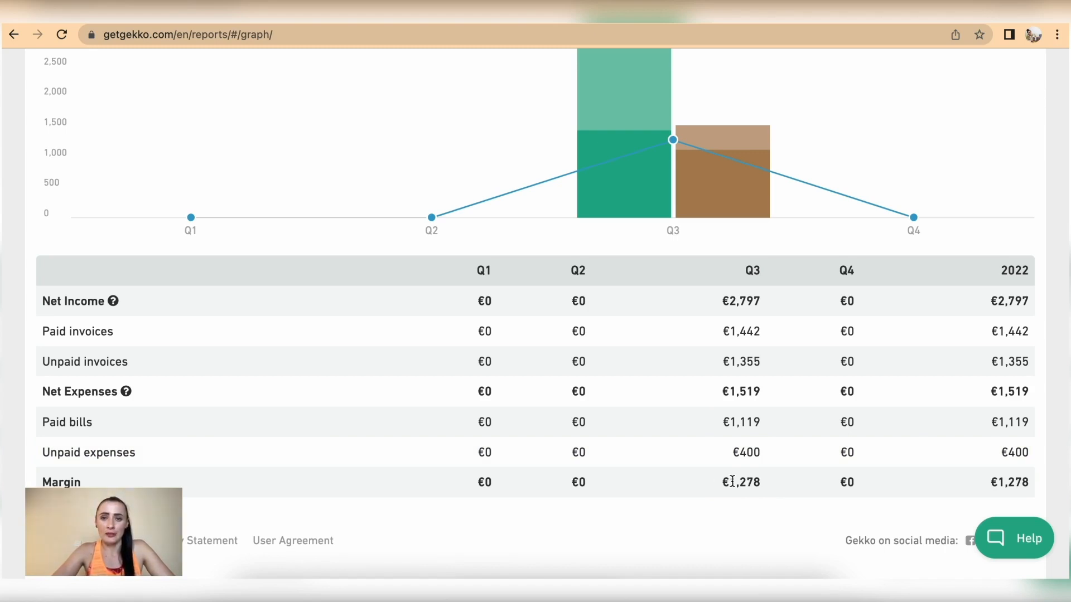
pyautogui.moveTo(721, 332); pyautogui.dragTo(766, 333)
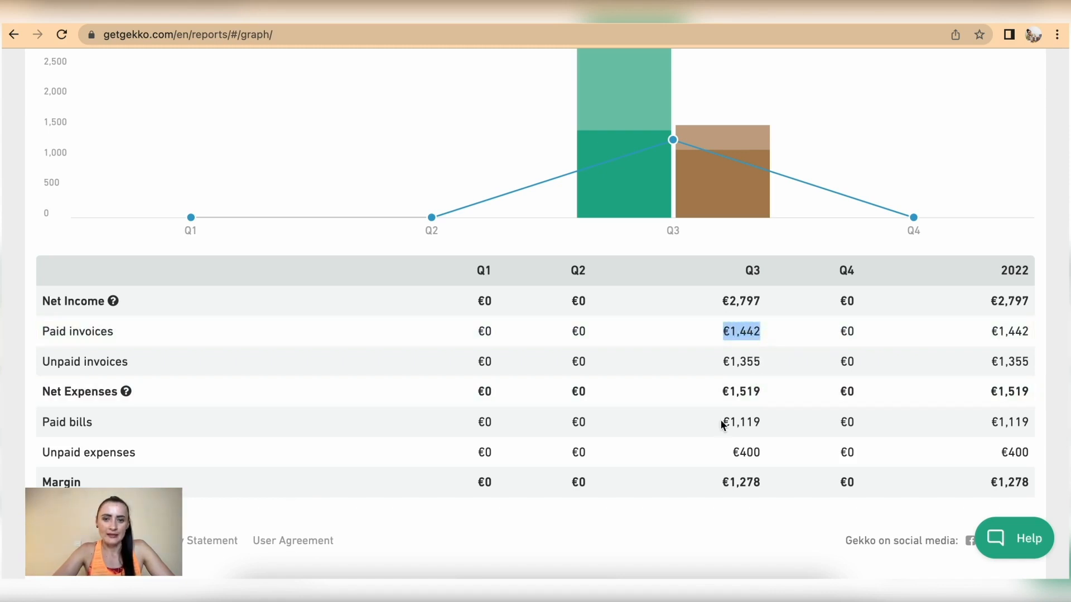
pyautogui.click(724, 426)
pyautogui.moveTo(723, 425); pyautogui.dragTo(777, 425)
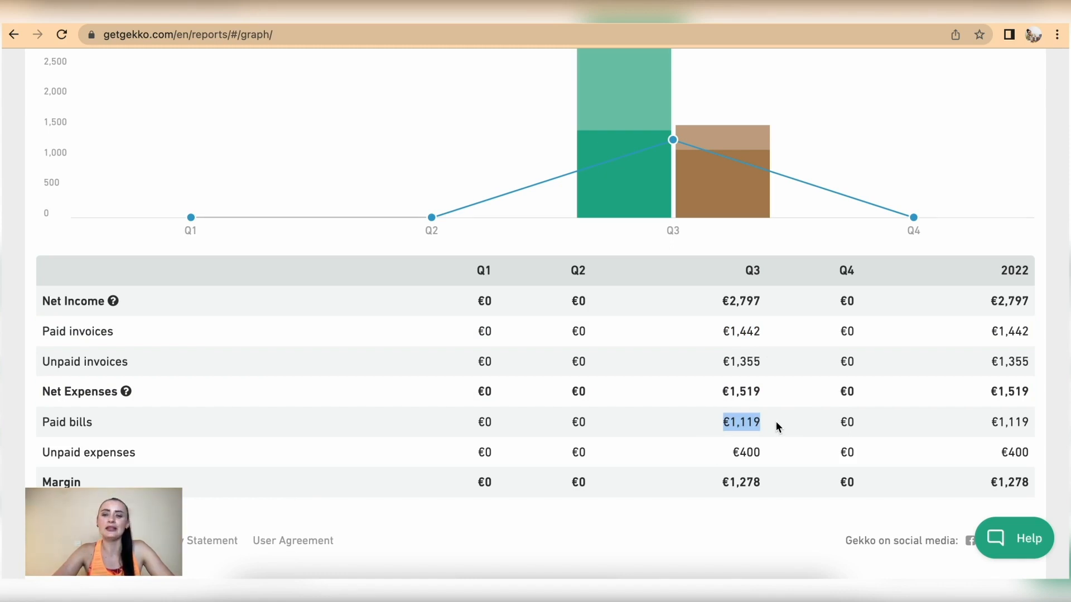
pyautogui.click(774, 495)
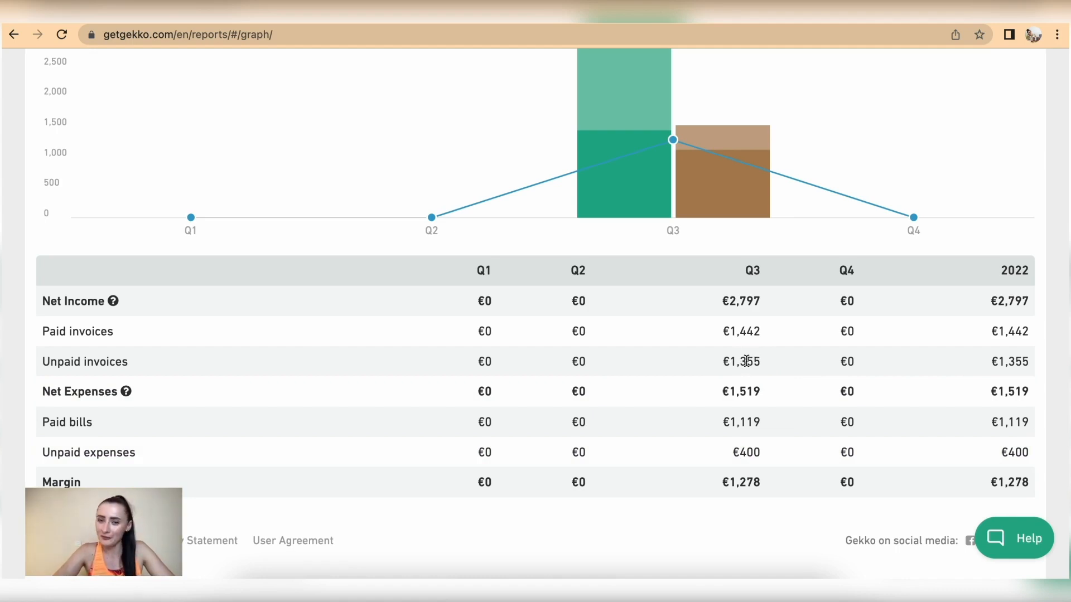
pyautogui.scroll(3, 746, 360)
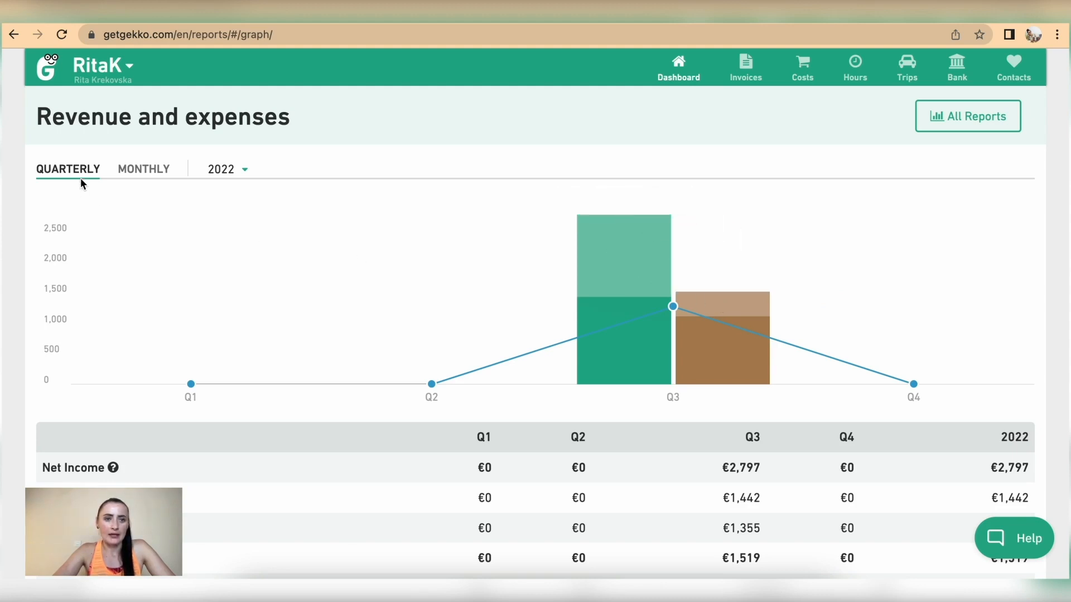
# Show Revenue and expenses month by month and review the 2022 breakdown
pyautogui.click(165, 173)
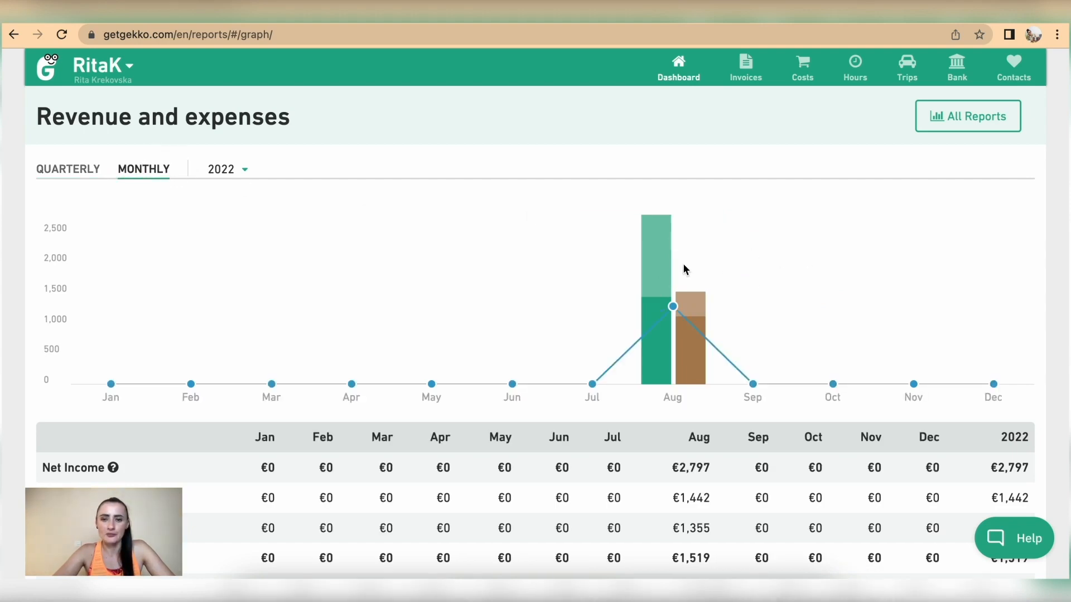
pyautogui.moveTo(689, 372)
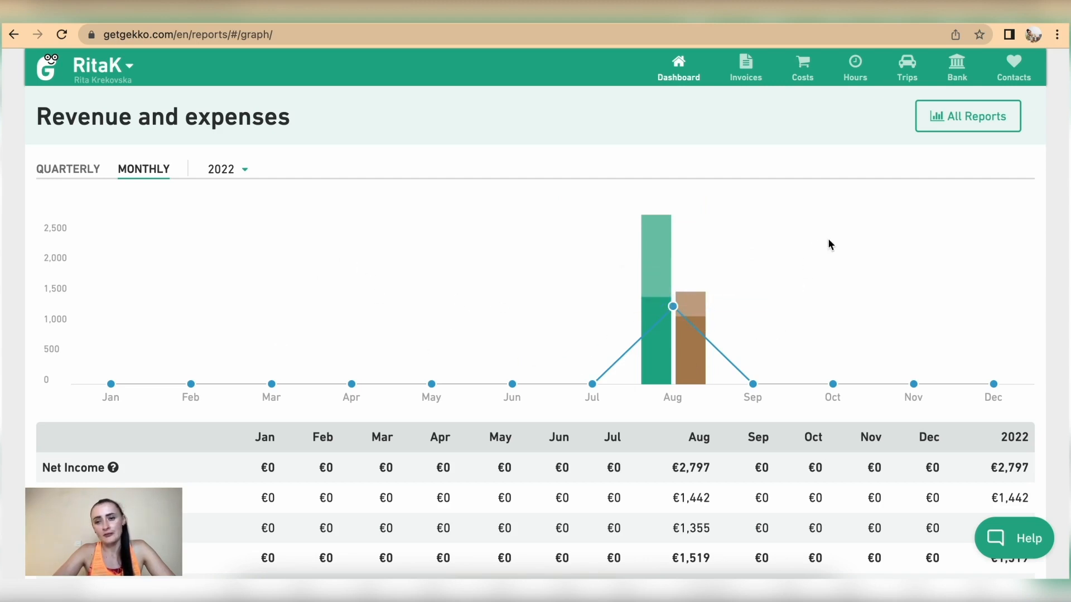
pyautogui.scroll(-3, 883, 394)
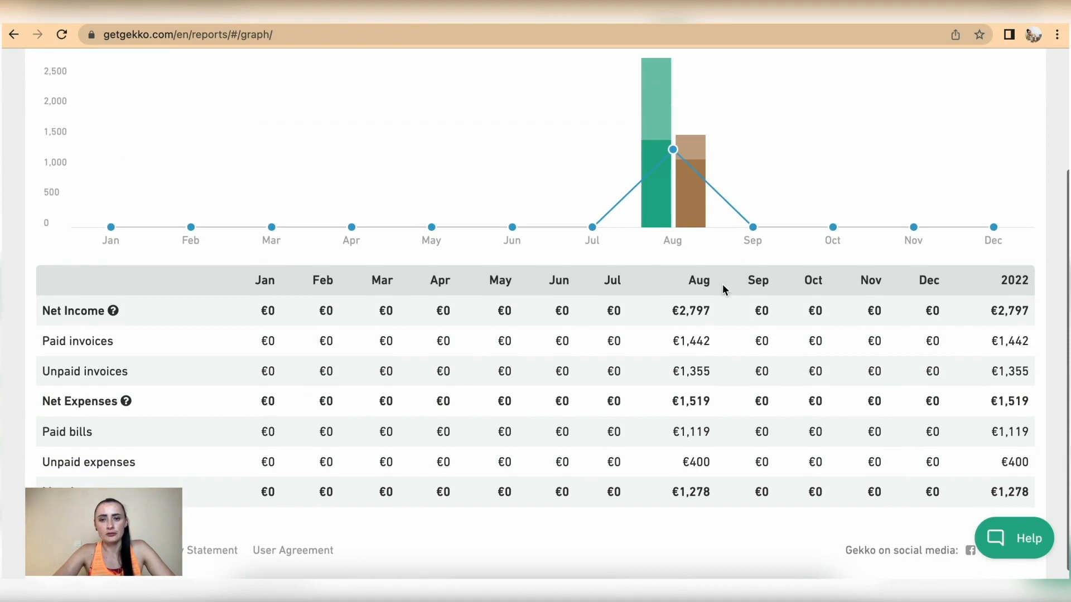
pyautogui.moveTo(671, 220)
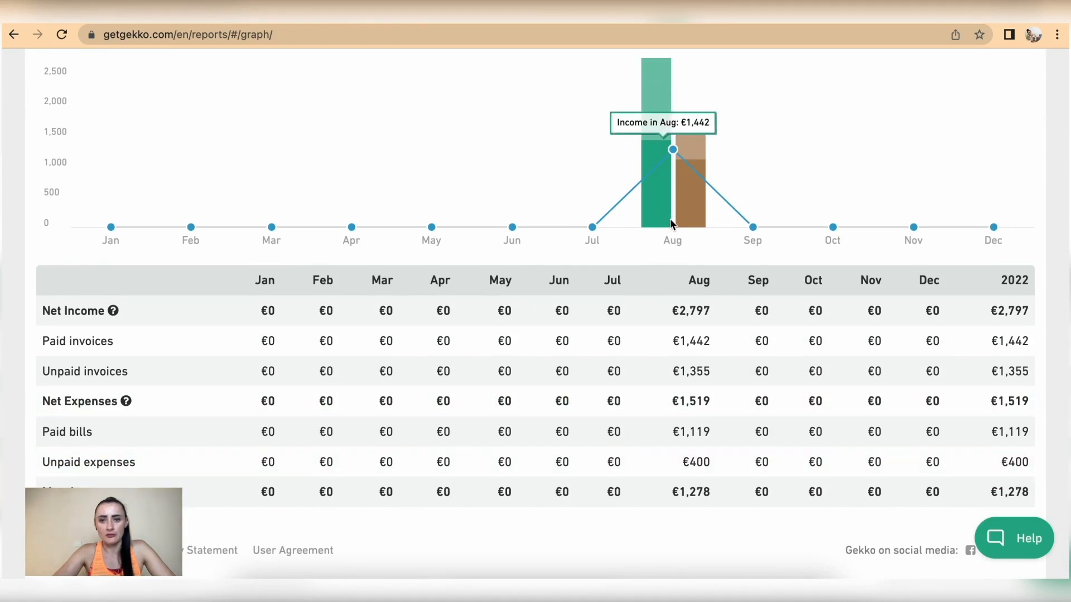
# Return to the Reports list
pyautogui.scroll(2, 671, 221)
pyautogui.scroll(1, 671, 220)
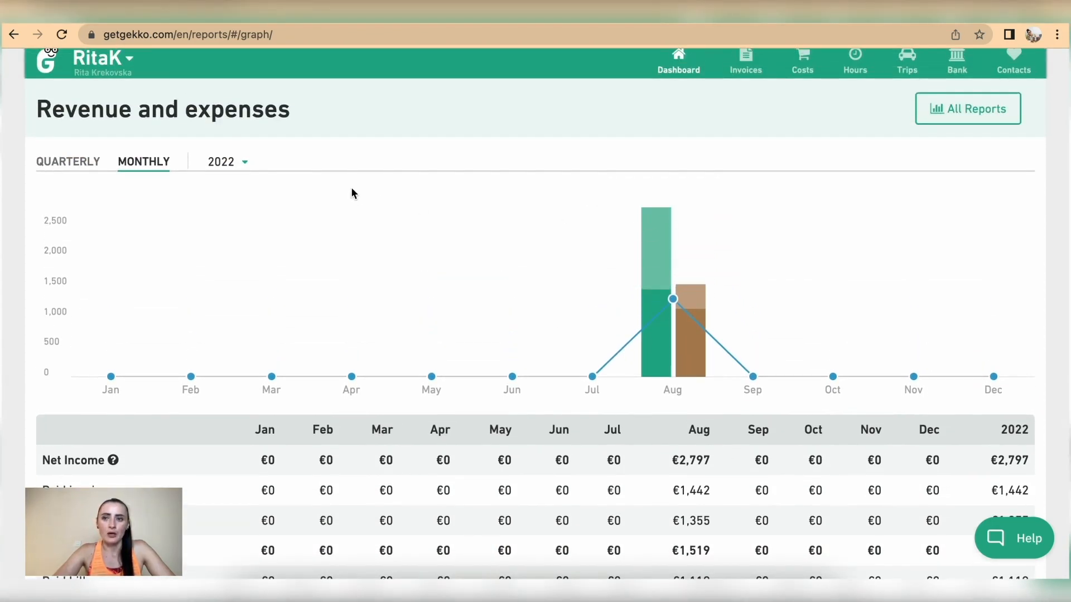
pyautogui.moveTo(668, 73)
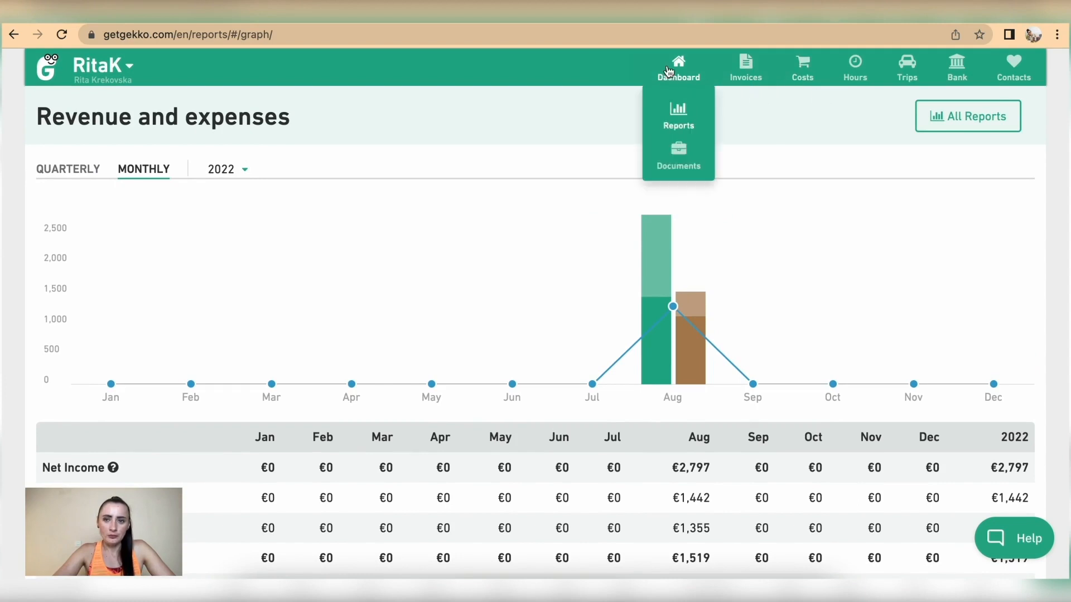
pyautogui.click(675, 122)
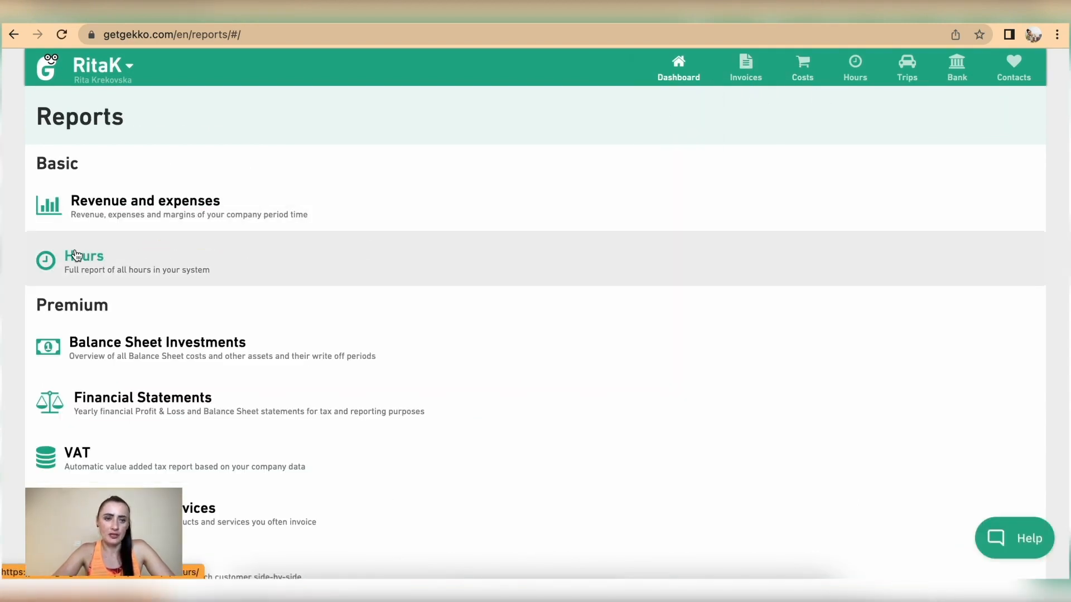
# Open the Hours report and filter it to Pilates classes
pyautogui.click(94, 256)
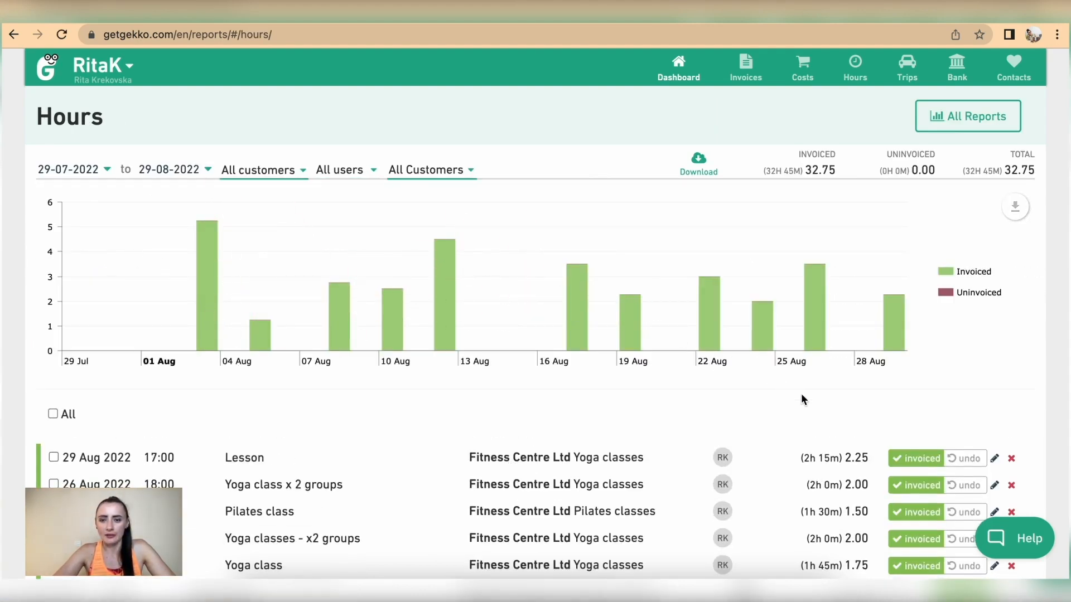
pyautogui.scroll(-2, 802, 396)
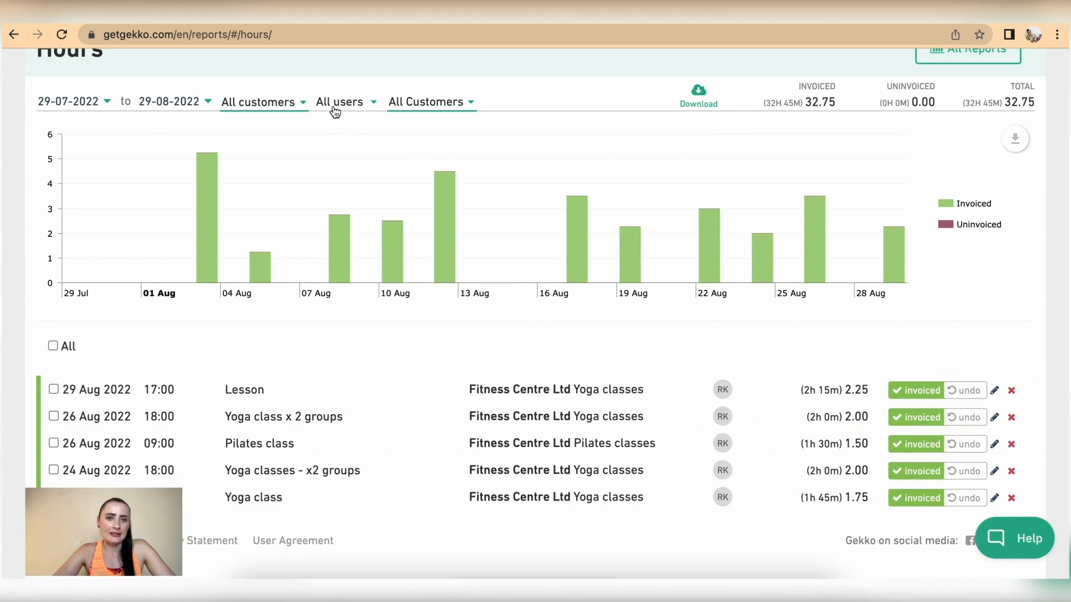
pyautogui.click(302, 103)
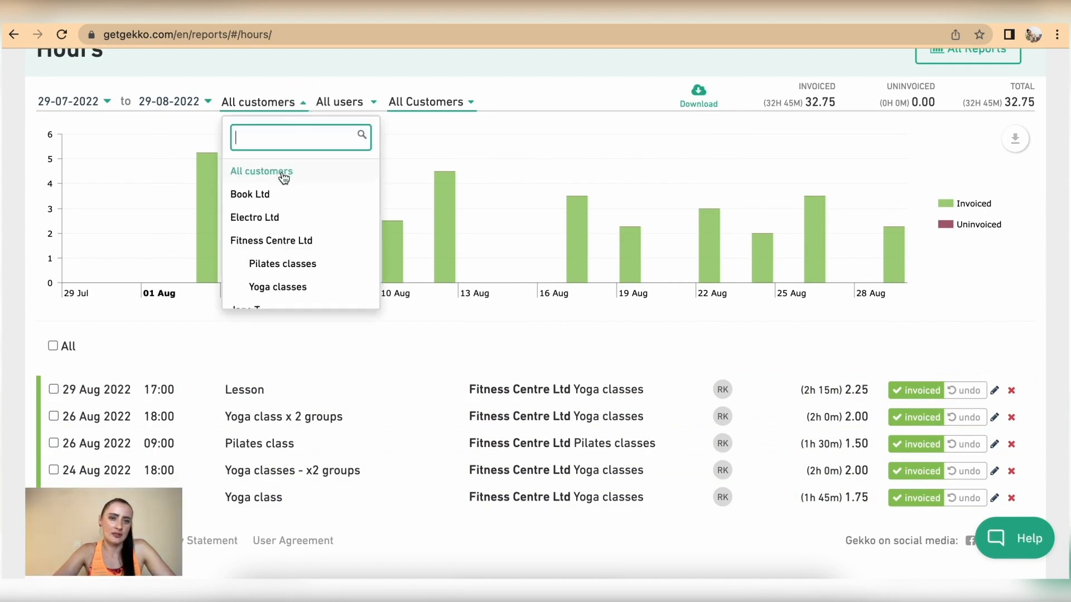
pyautogui.click(296, 266)
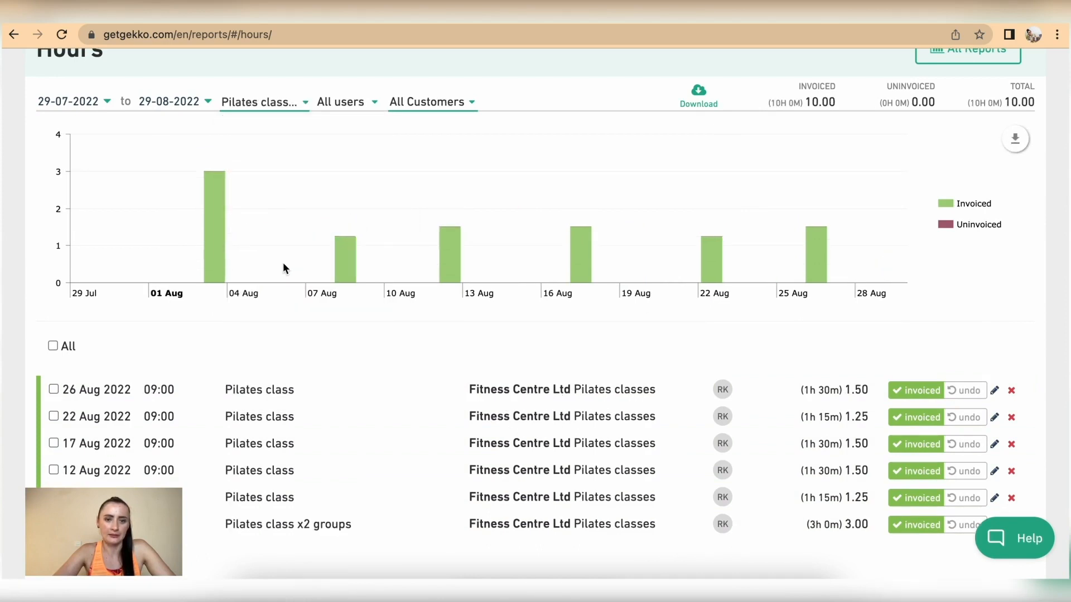
pyautogui.scroll(-1, 464, 406)
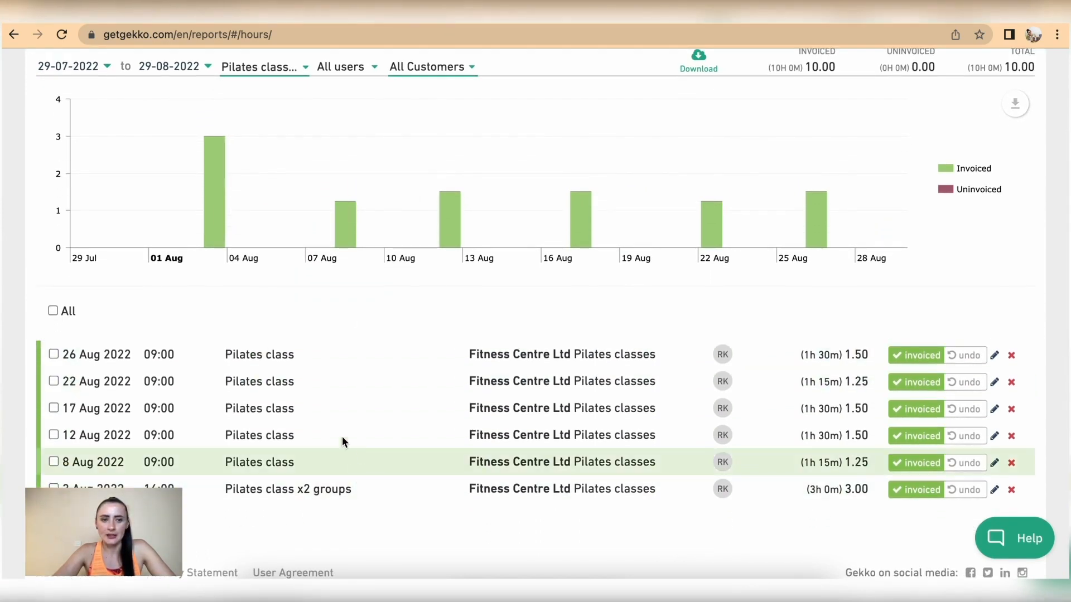
# Select and then deselect the 26 Aug and 22 Aug Pilates class entries
pyautogui.click(54, 356)
pyautogui.click(55, 381)
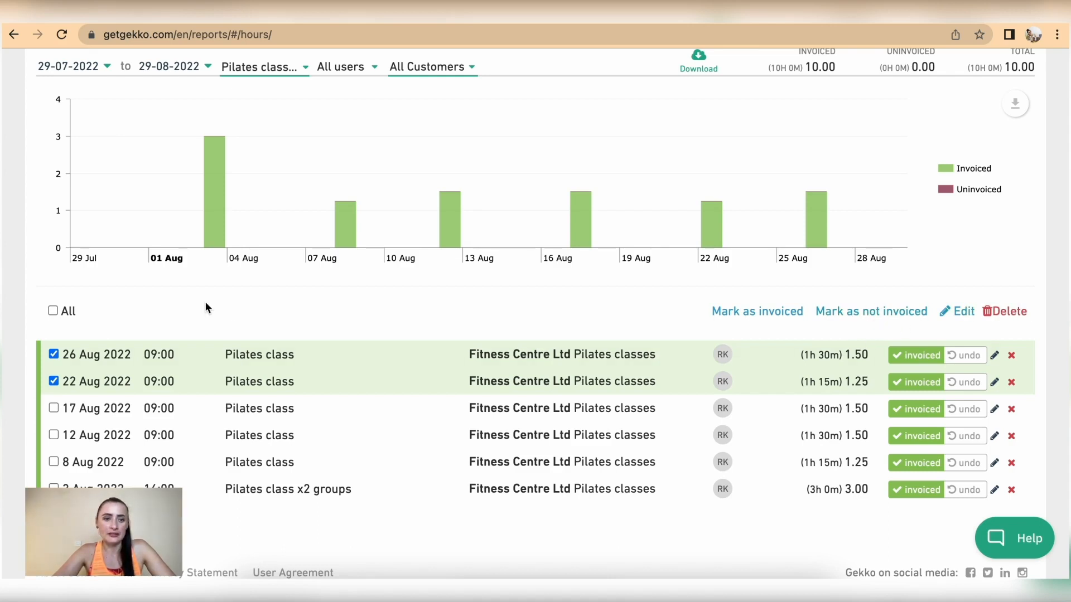
pyautogui.click(53, 354)
pyautogui.click(53, 382)
pyautogui.scroll(2, 257, 352)
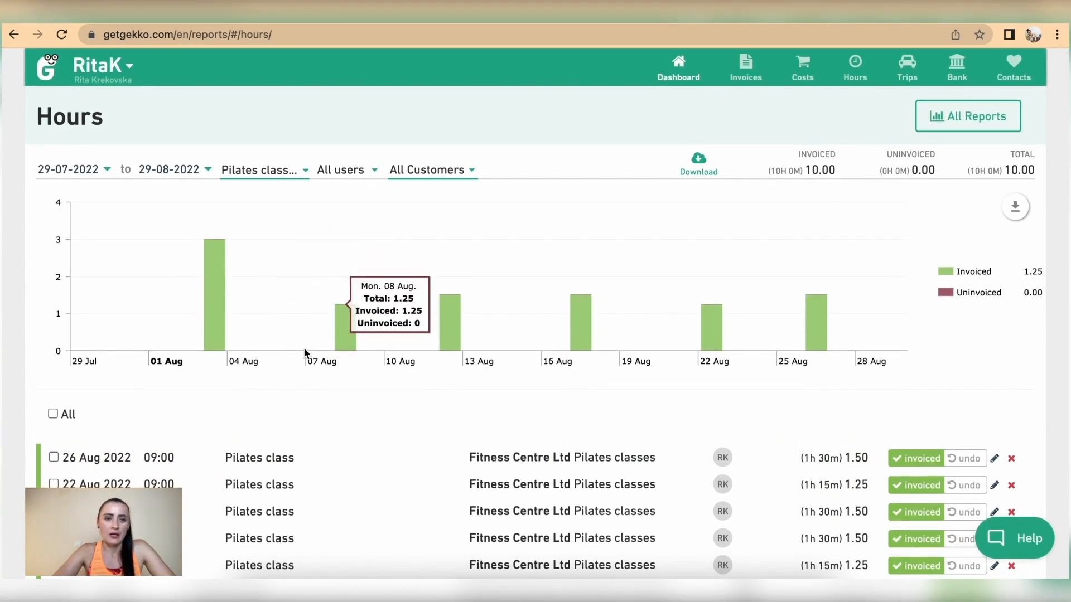
# Filter the hours to Yoga classes, then back to all customers
pyautogui.click(265, 172)
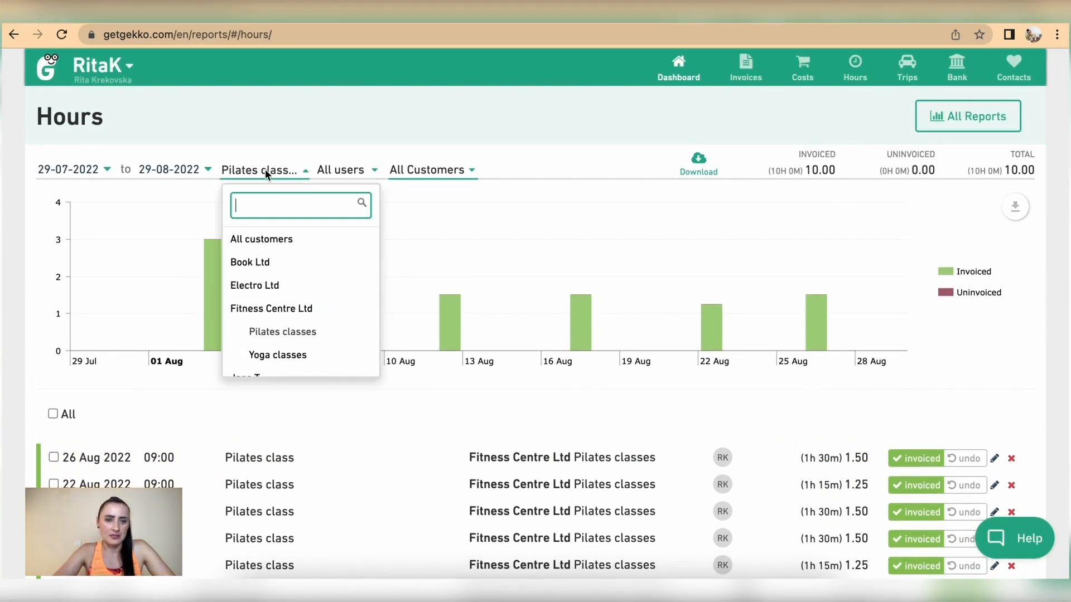
pyautogui.click(289, 357)
pyautogui.moveTo(759, 288)
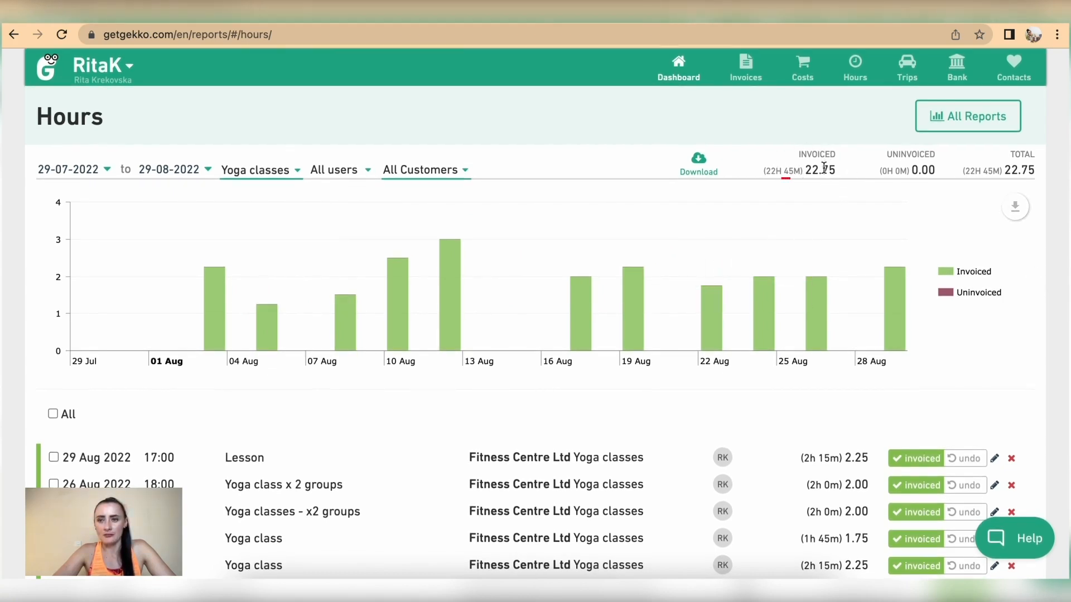
pyautogui.moveTo(350, 327)
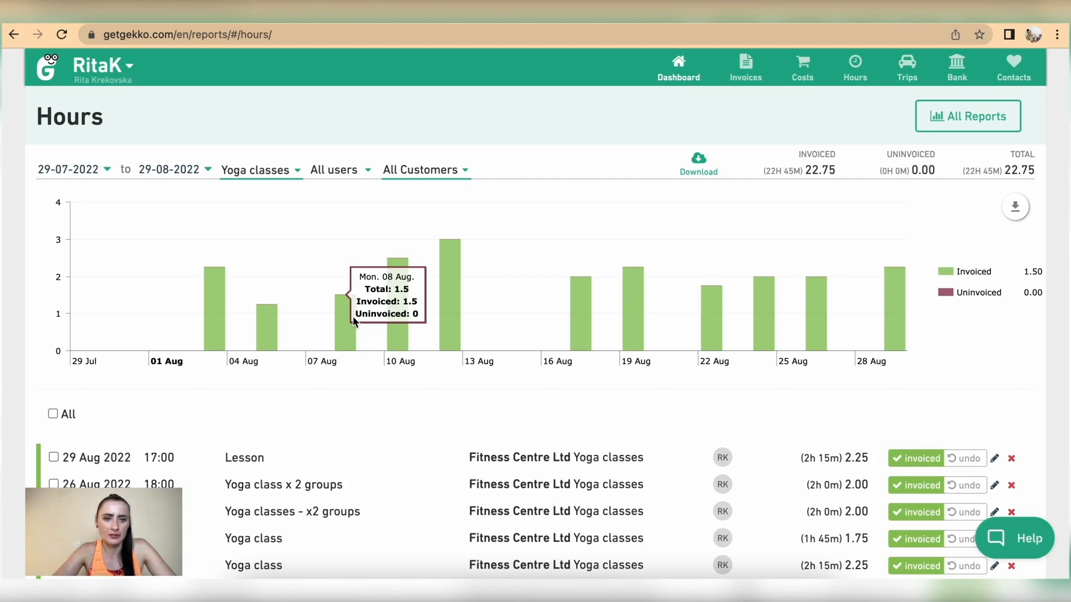
pyautogui.click(294, 169)
pyautogui.click(273, 238)
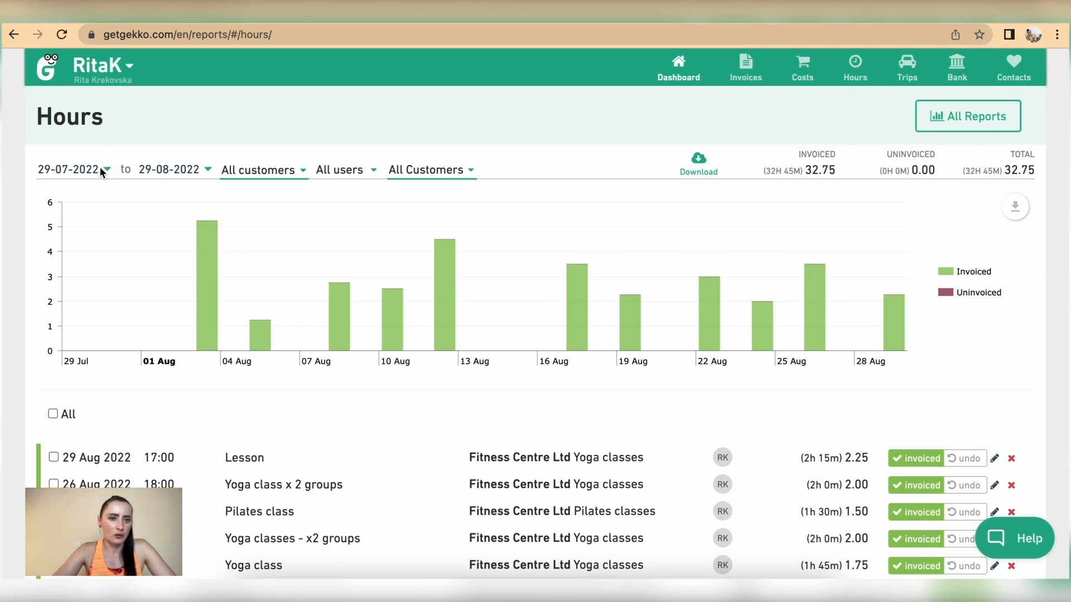
pyautogui.click(81, 170)
# Set the Hours report period to 15–21 August 2022, then go to the Trips page
pyautogui.click(208, 202)
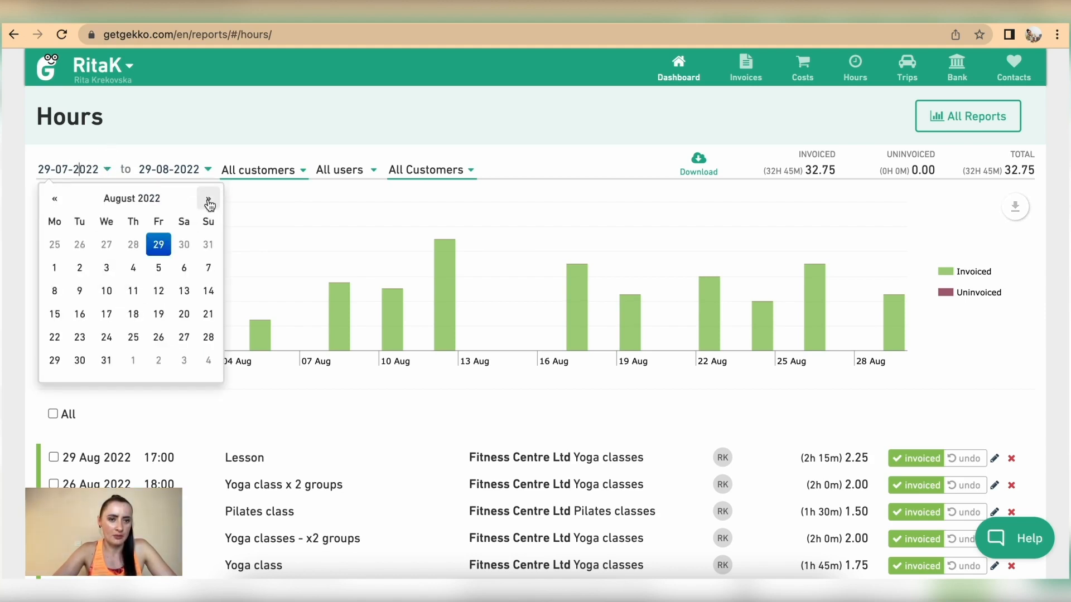
pyautogui.click(54, 314)
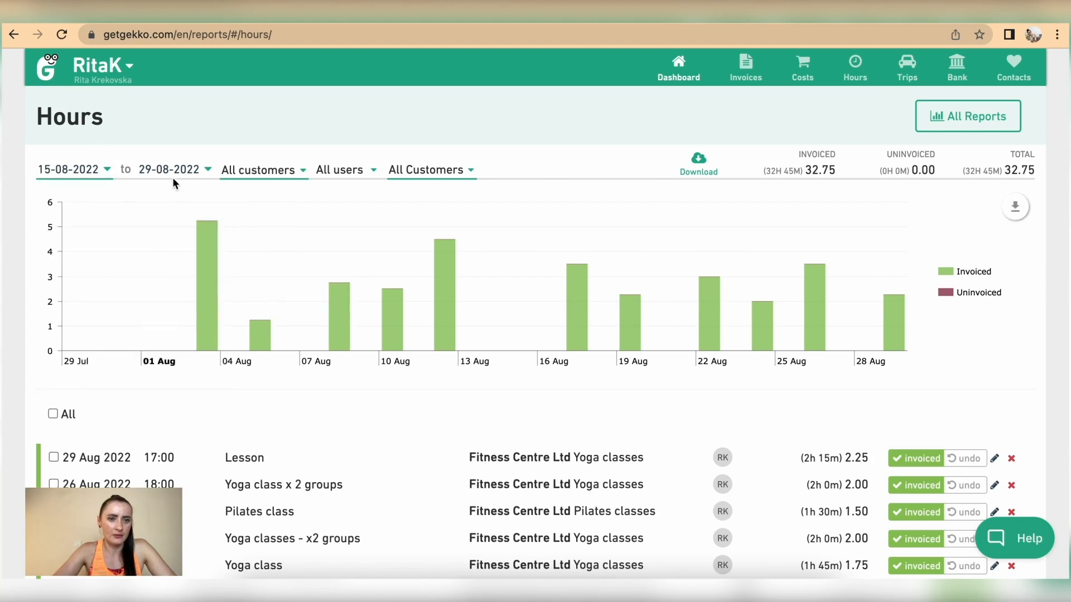
pyautogui.click(167, 170)
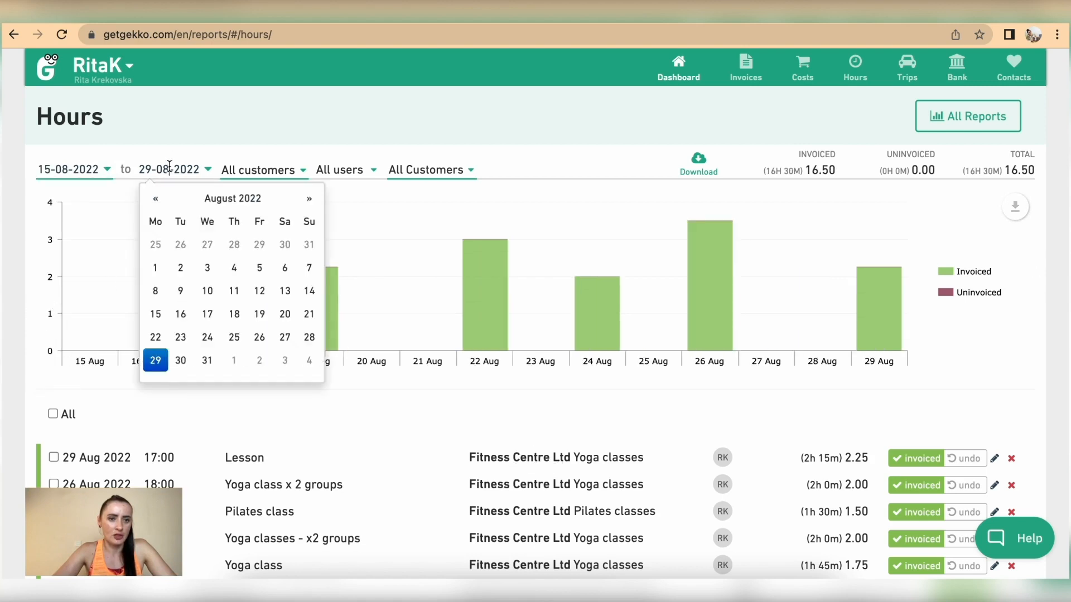
pyautogui.click(308, 315)
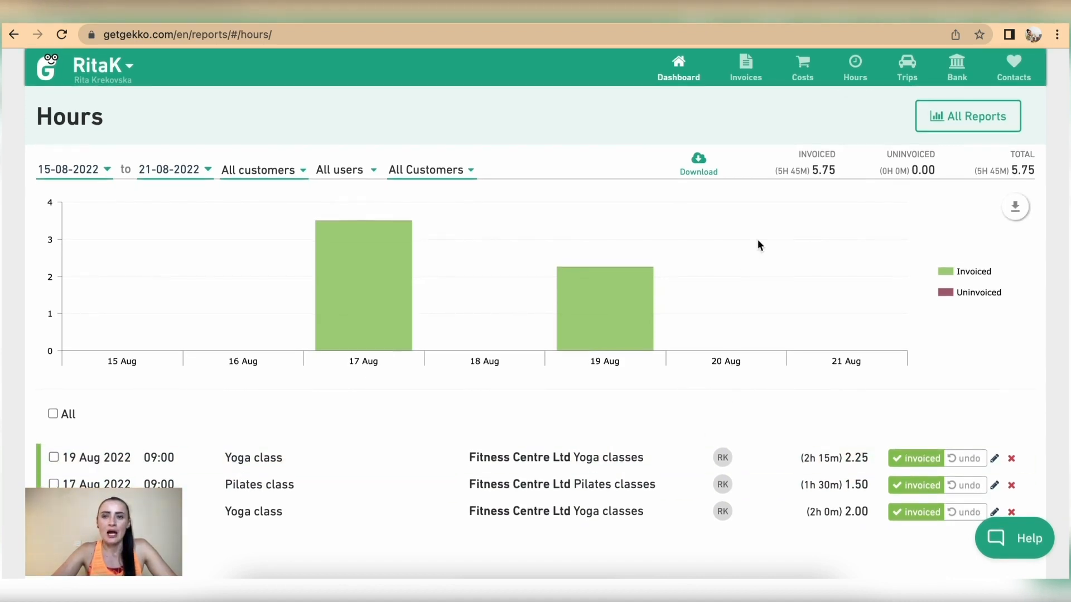
pyautogui.click(909, 74)
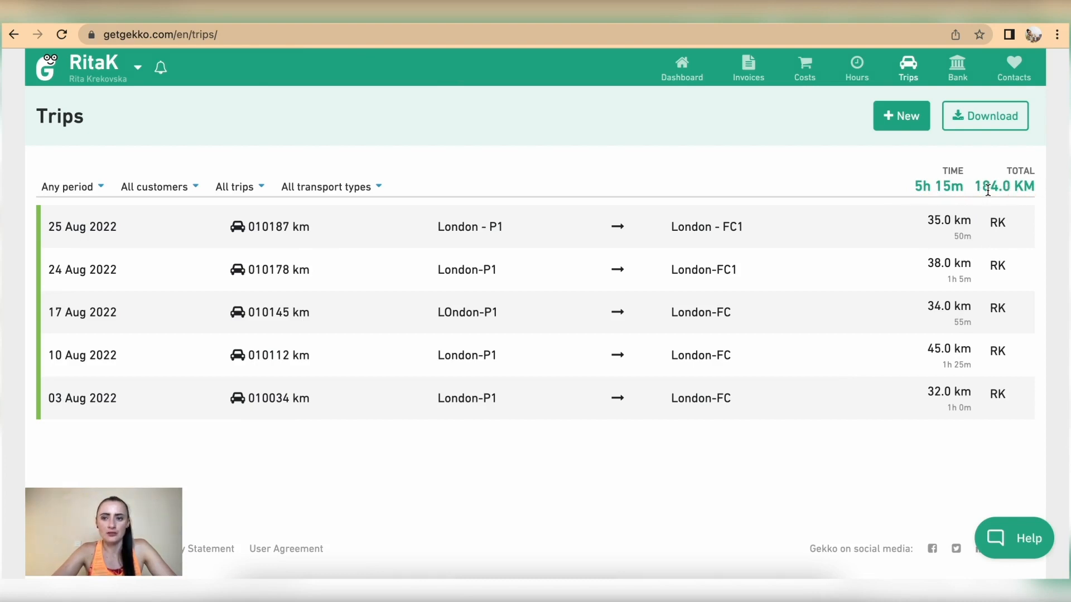
# Download the listed trips as an .xls spreadsheet
pyautogui.click(990, 124)
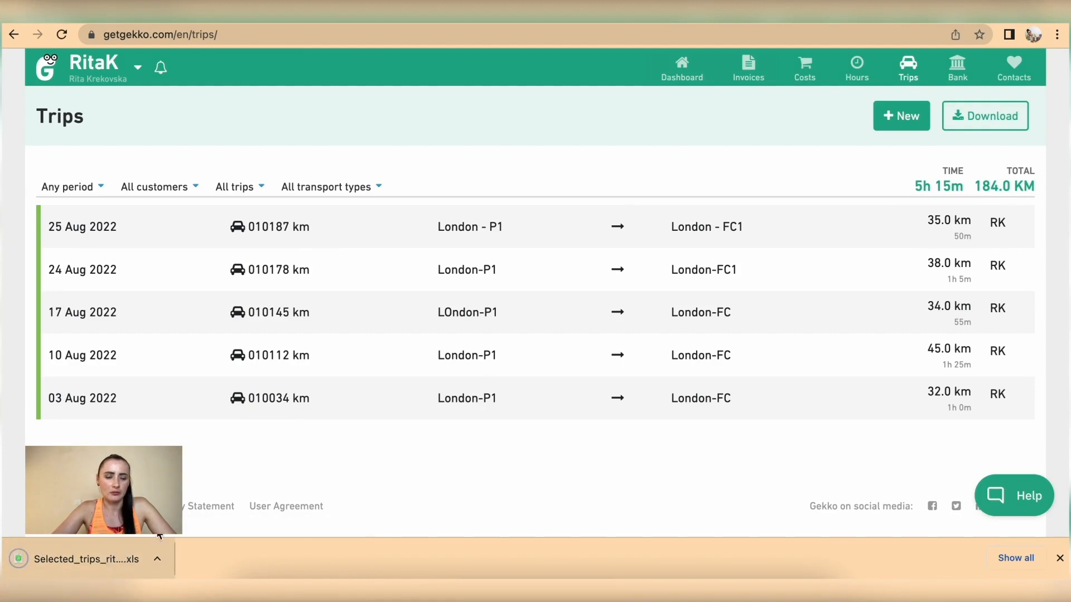
pyautogui.moveTo(688, 78)
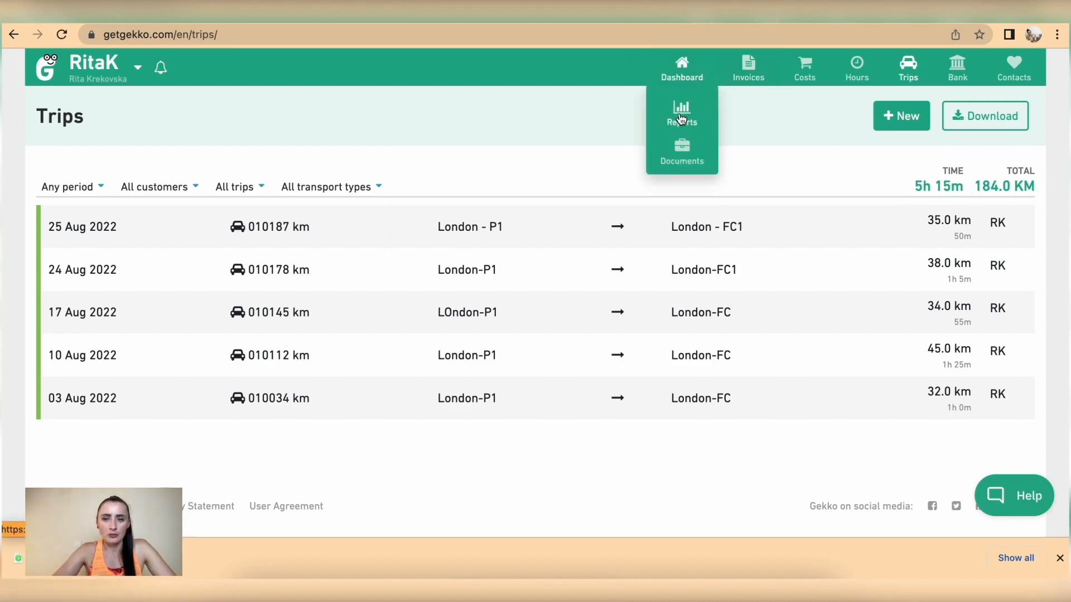
pyautogui.click(681, 119)
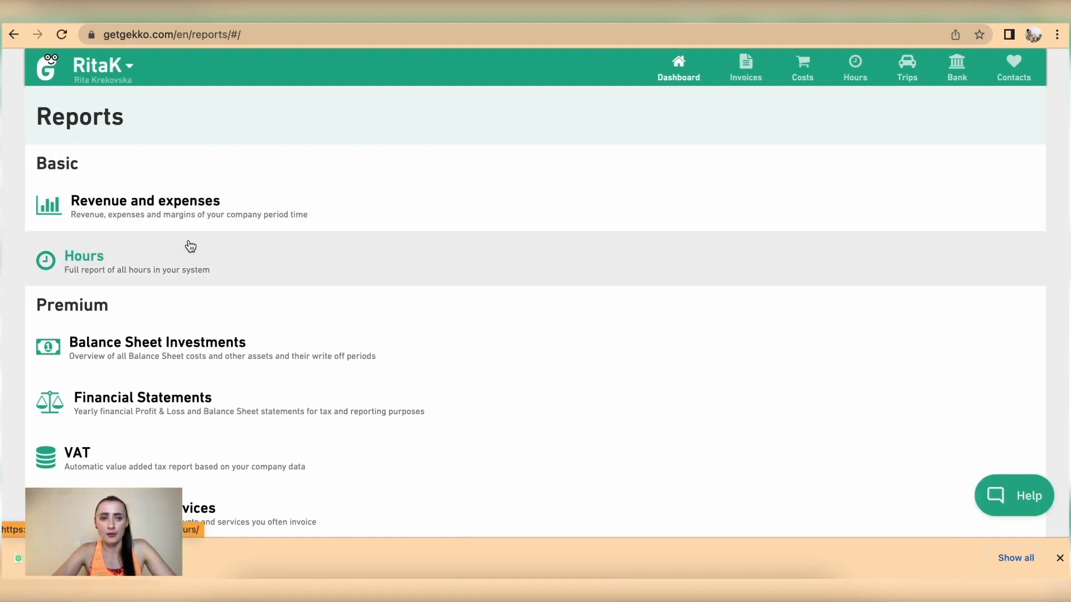
# Browse the available reports, dismiss the downloads bar and return to the Dashboard
pyautogui.scroll(-4, 191, 246)
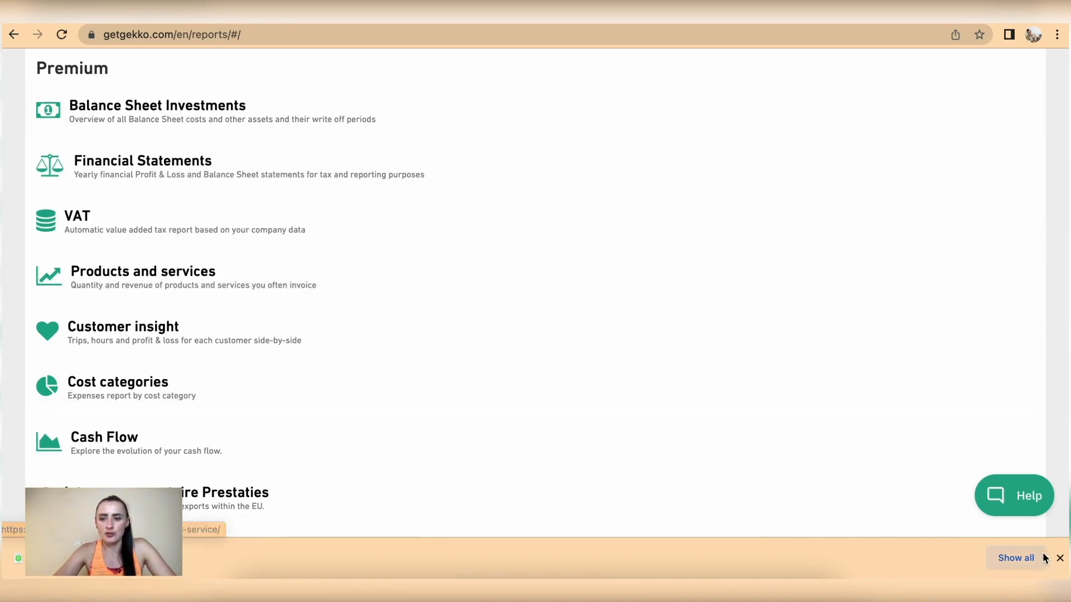
pyautogui.click(1060, 559)
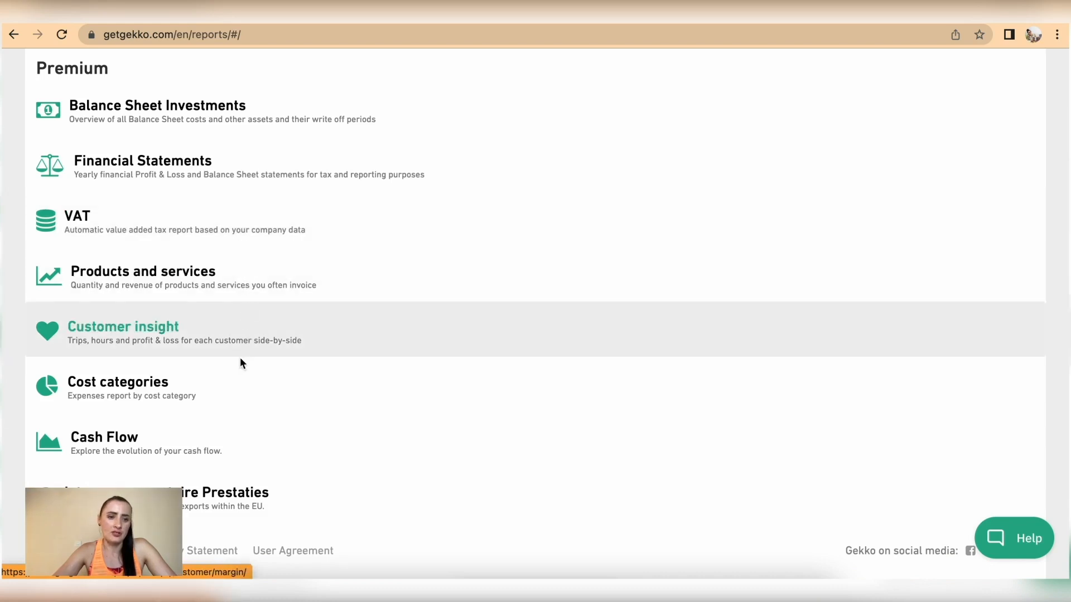
pyautogui.scroll(-1, 231, 434)
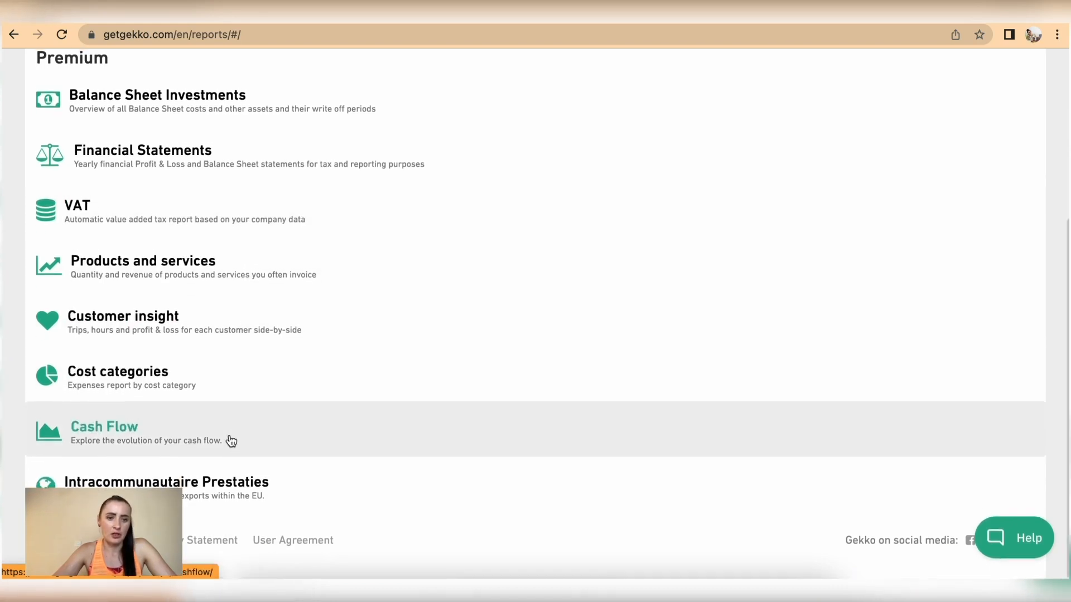
pyautogui.scroll(3, 260, 496)
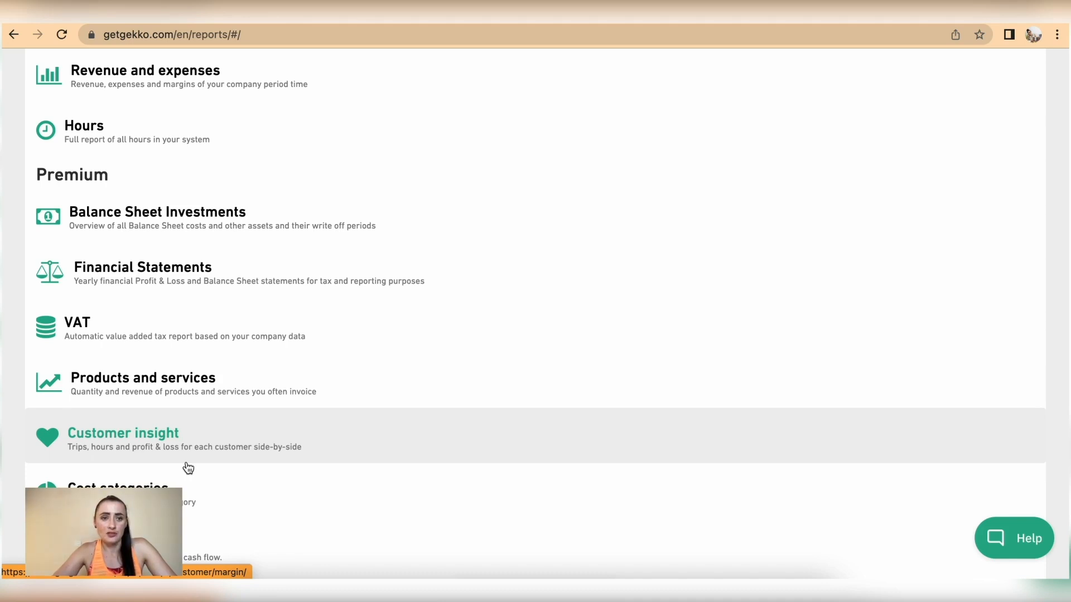
pyautogui.scroll(3, 188, 469)
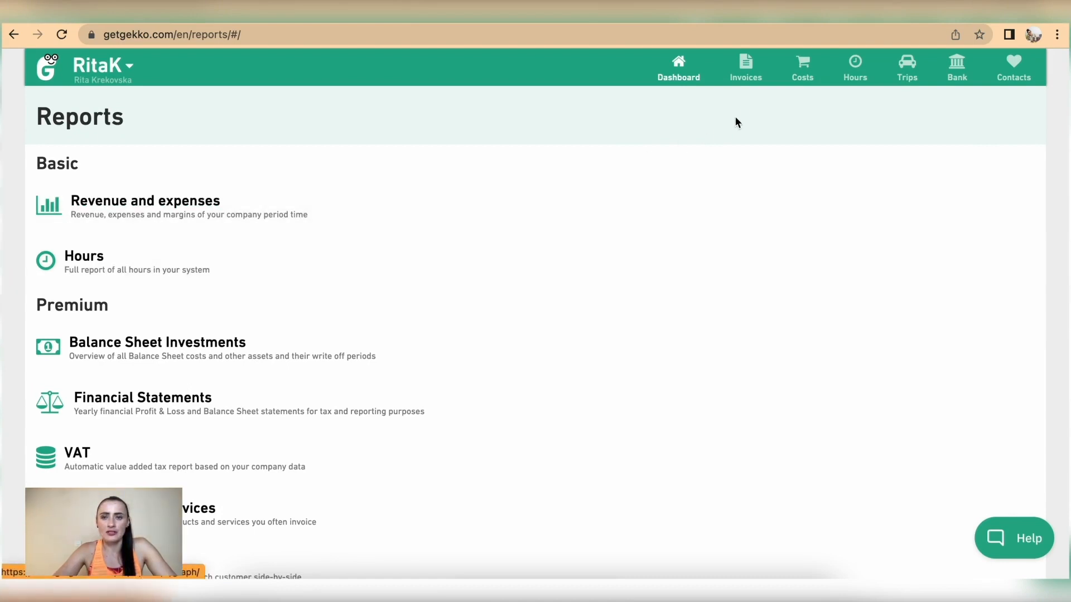
pyautogui.click(677, 78)
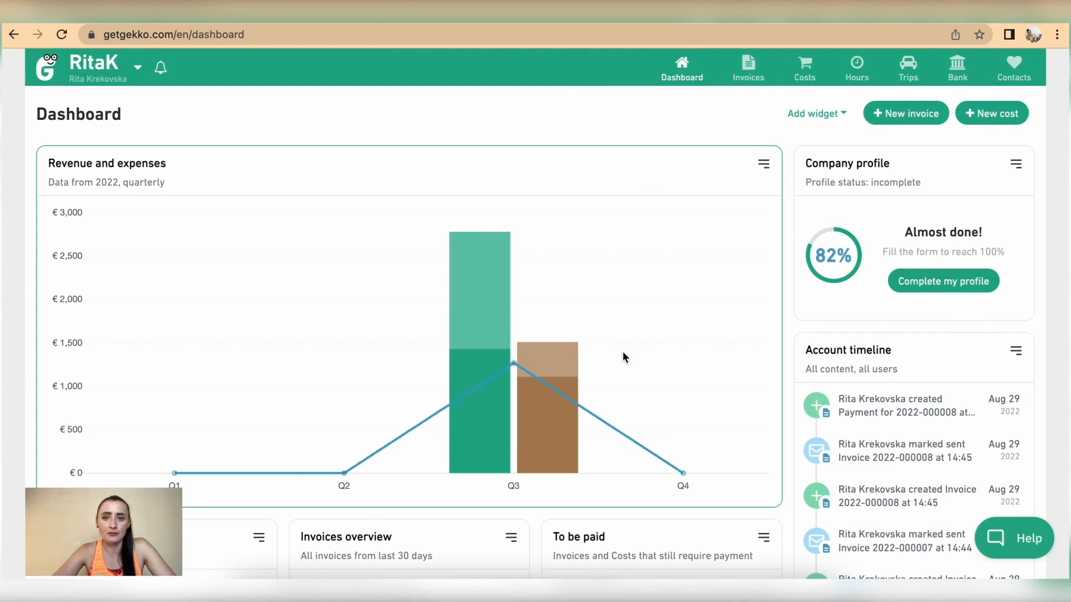
# Look through the available dashboard widgets without adding any
pyautogui.click(823, 117)
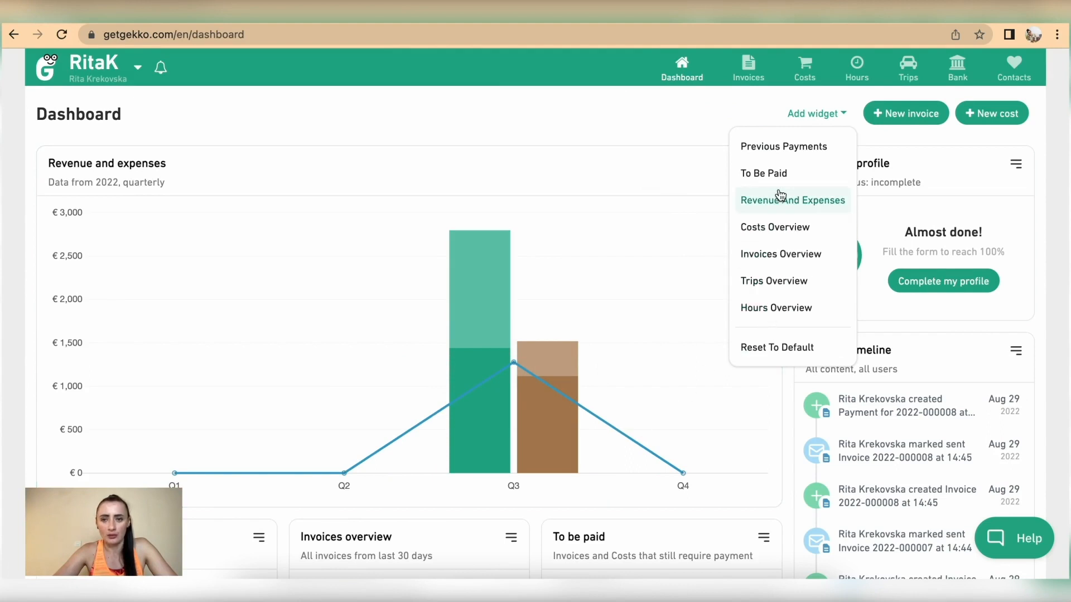
pyautogui.click(492, 112)
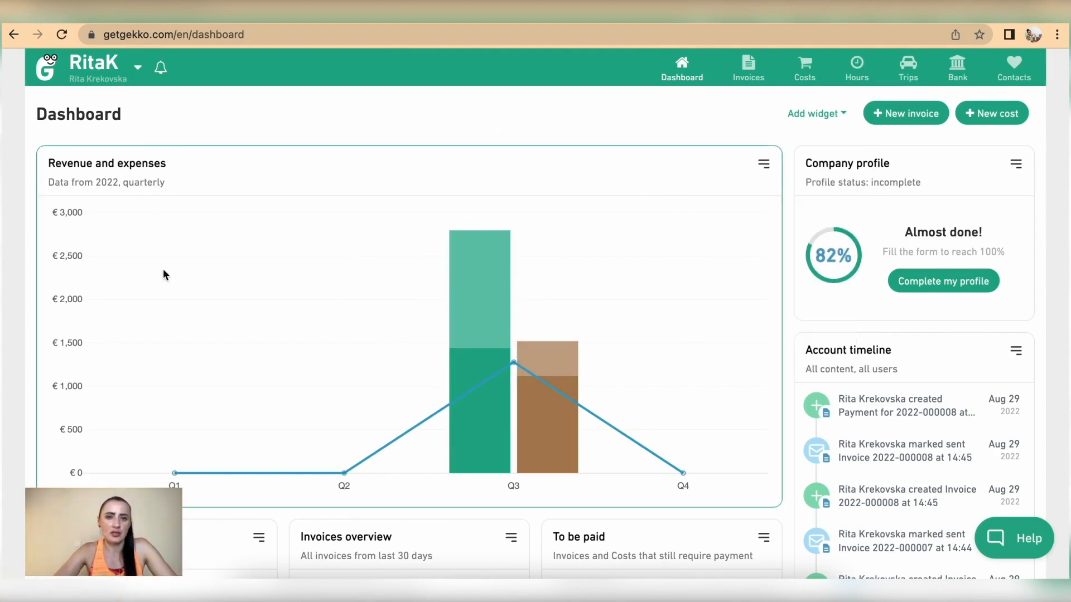
pyautogui.scroll(-1, 179, 316)
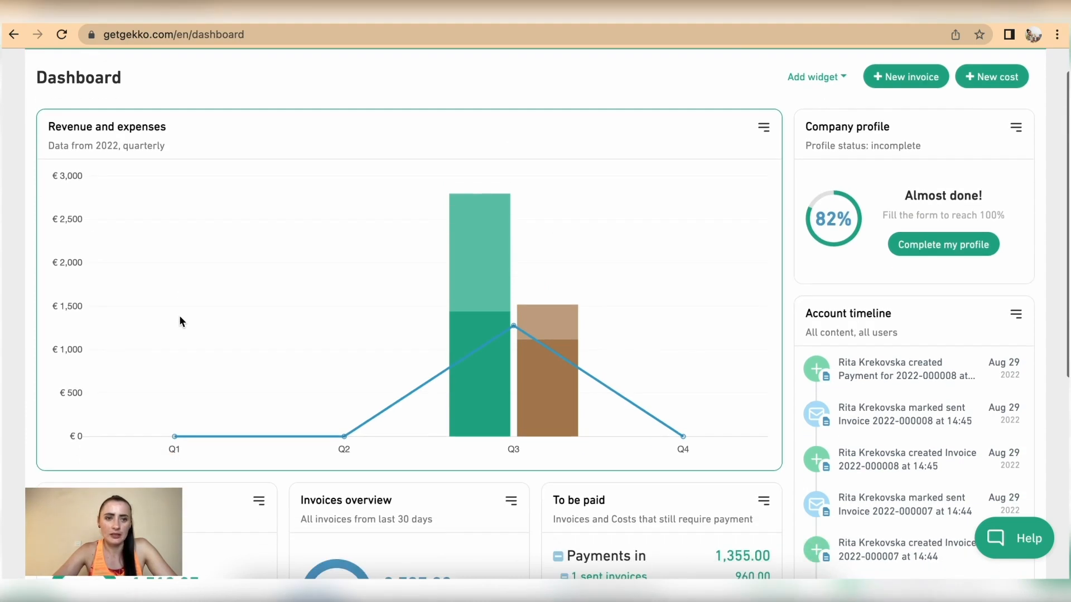
# Switch the Revenue and expenses chart to the Monthly view
pyautogui.click(764, 129)
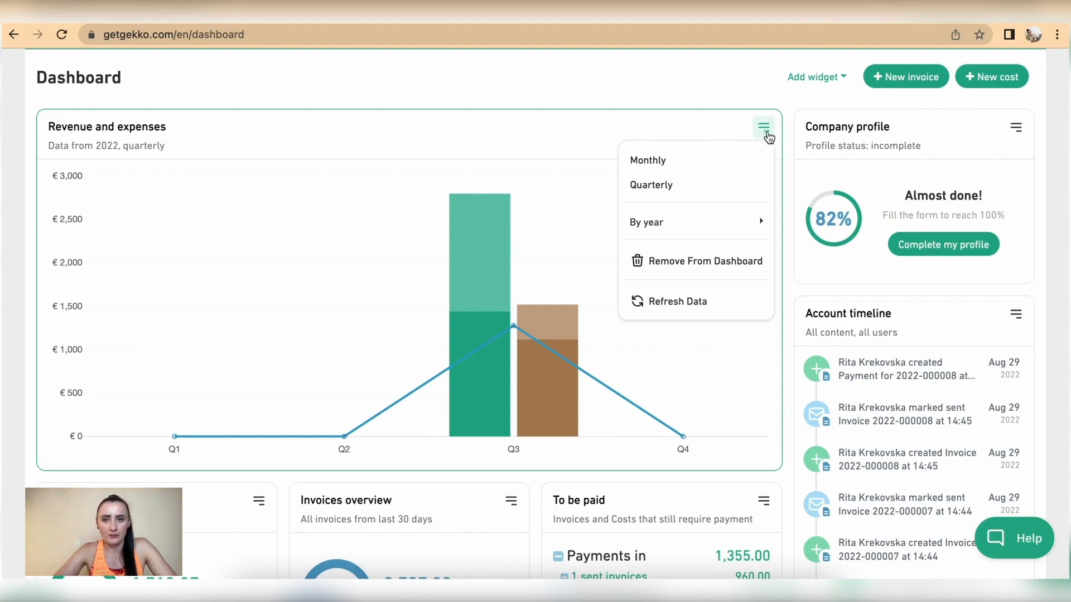
pyautogui.click(640, 163)
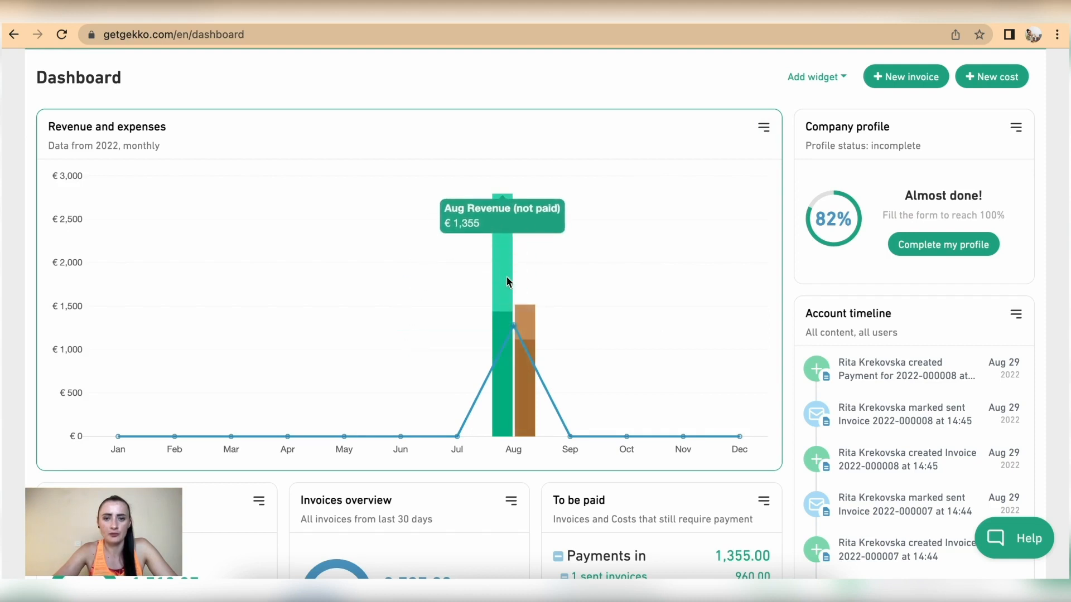
pyautogui.moveTo(533, 312)
pyautogui.moveTo(525, 376)
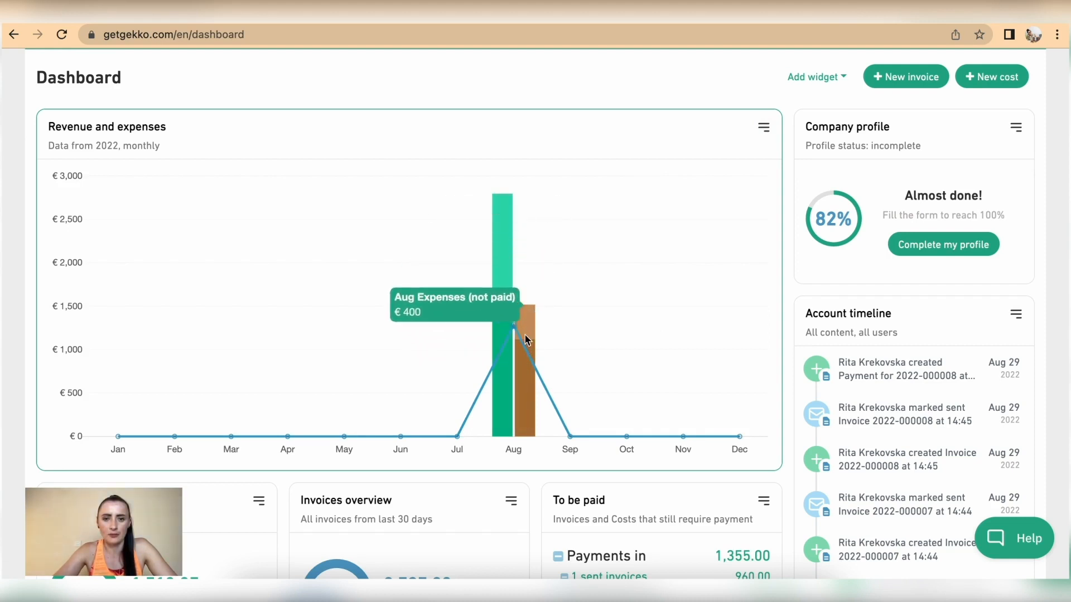
pyautogui.click(764, 128)
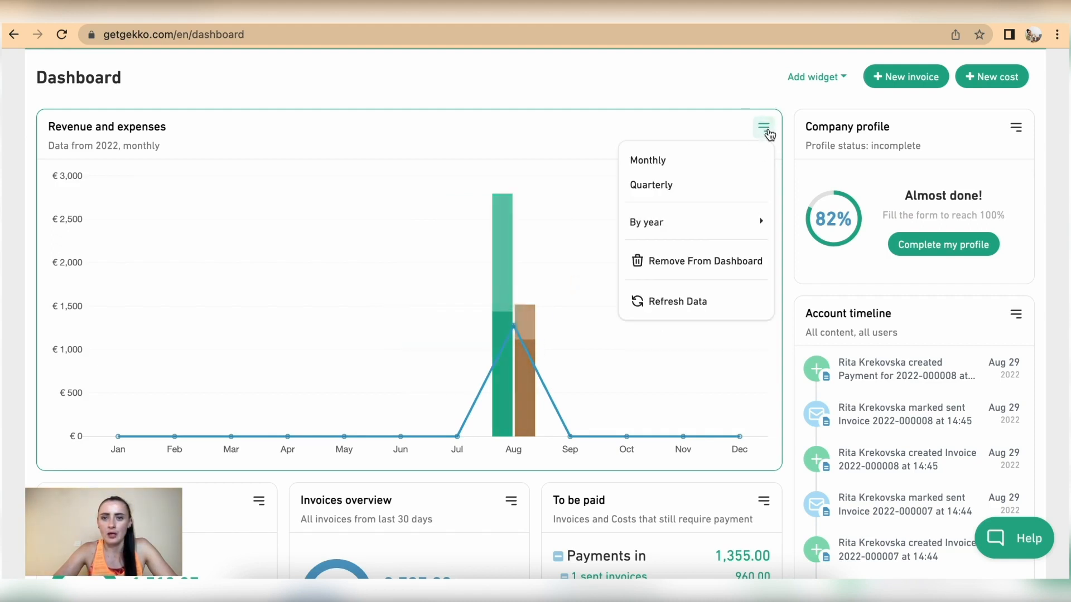
pyautogui.moveTo(695, 225)
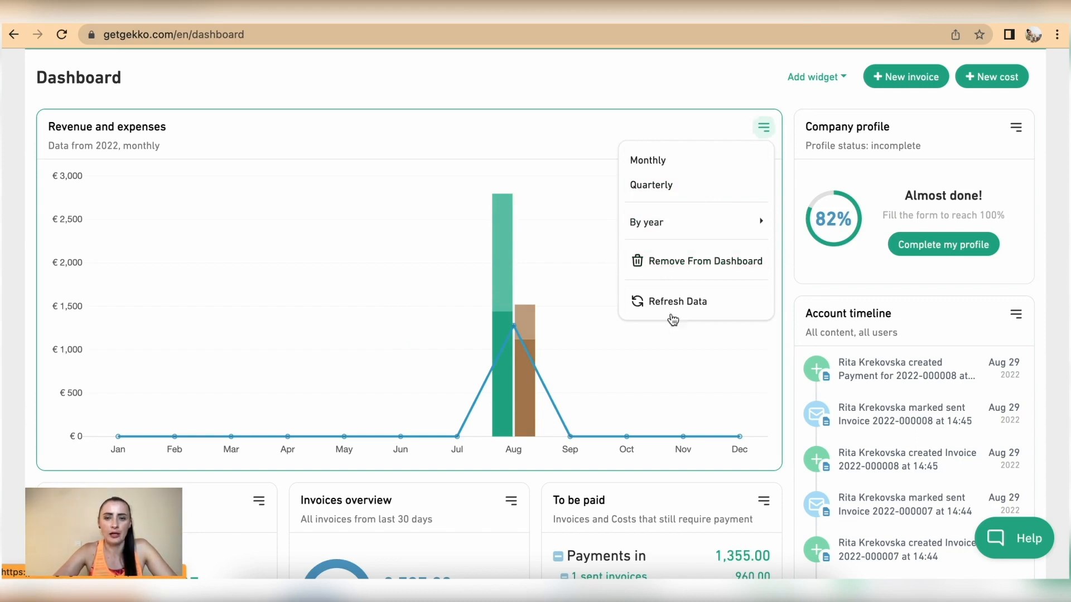
pyautogui.click(545, 124)
pyautogui.scroll(-5, 519, 201)
pyautogui.scroll(-1, 518, 200)
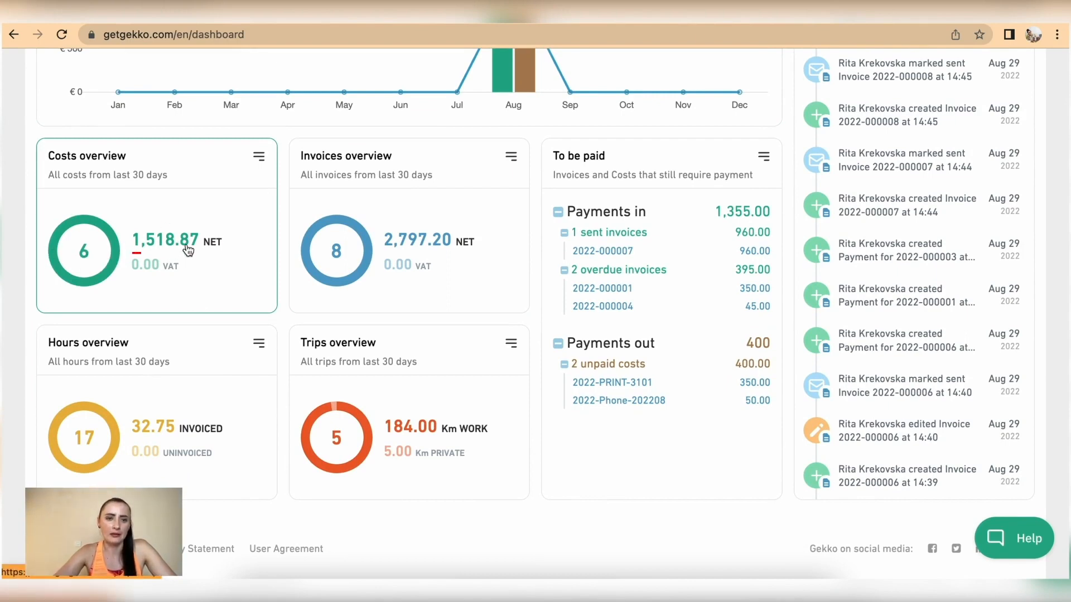
# Check the Costs overview period options unchanged, then open the Invoices list
pyautogui.click(259, 156)
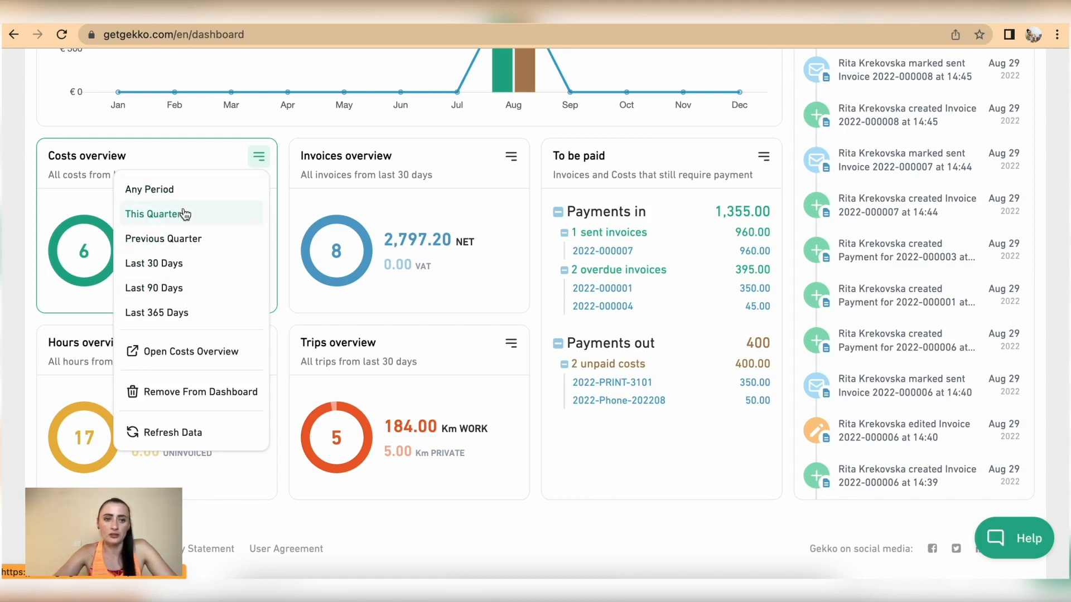
pyautogui.click(176, 161)
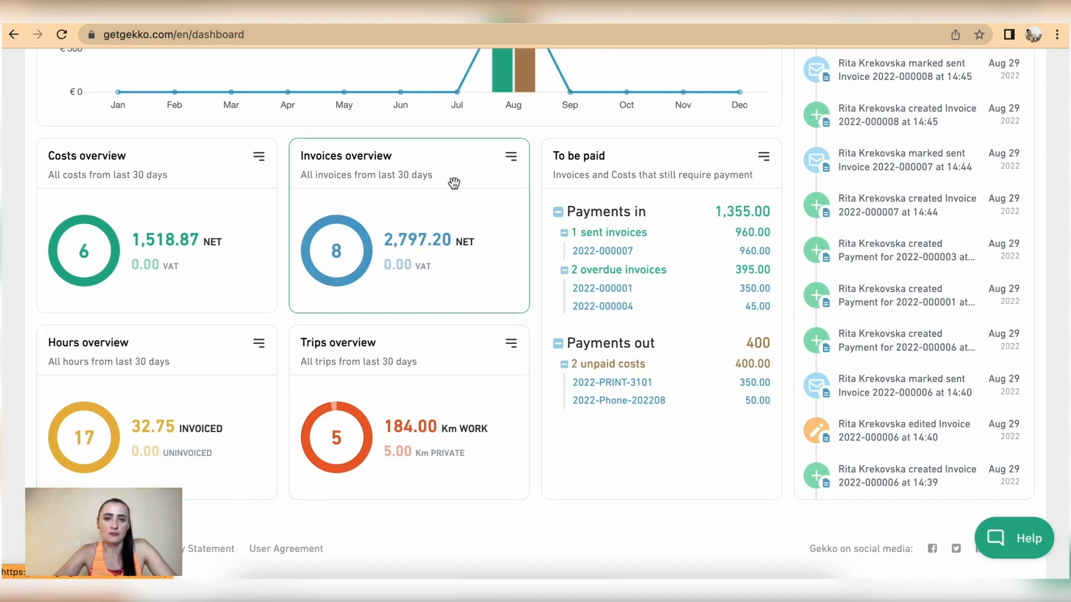
pyautogui.click(389, 247)
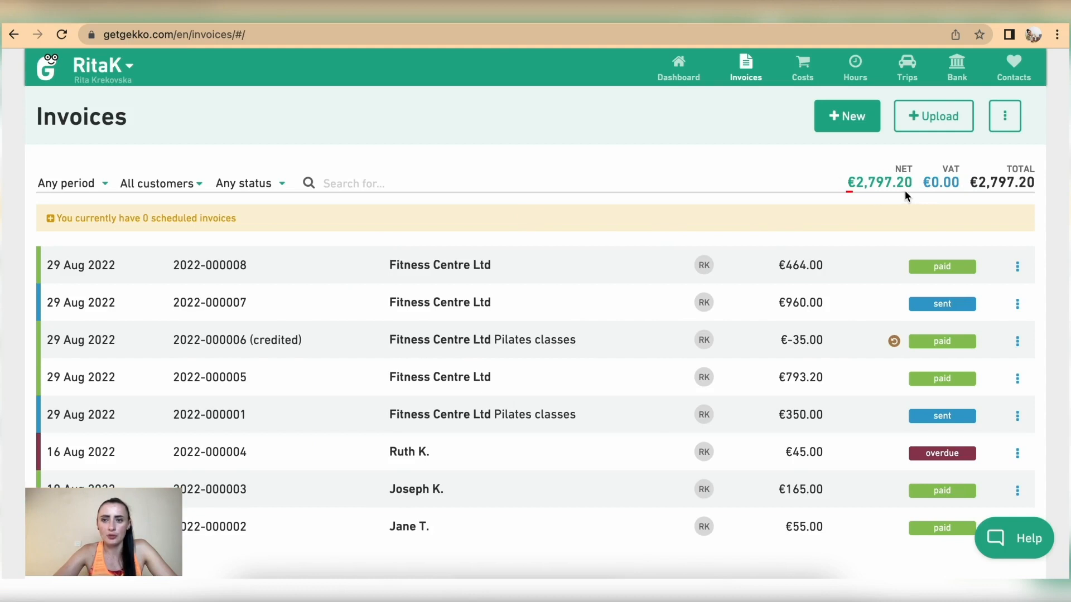
pyautogui.click(1002, 124)
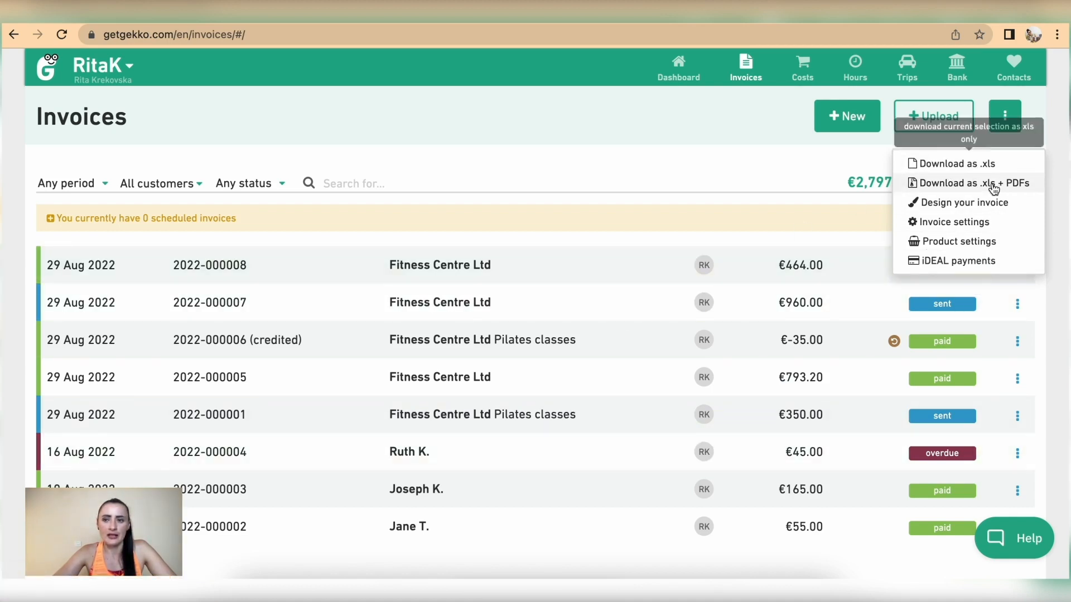
pyautogui.click(717, 162)
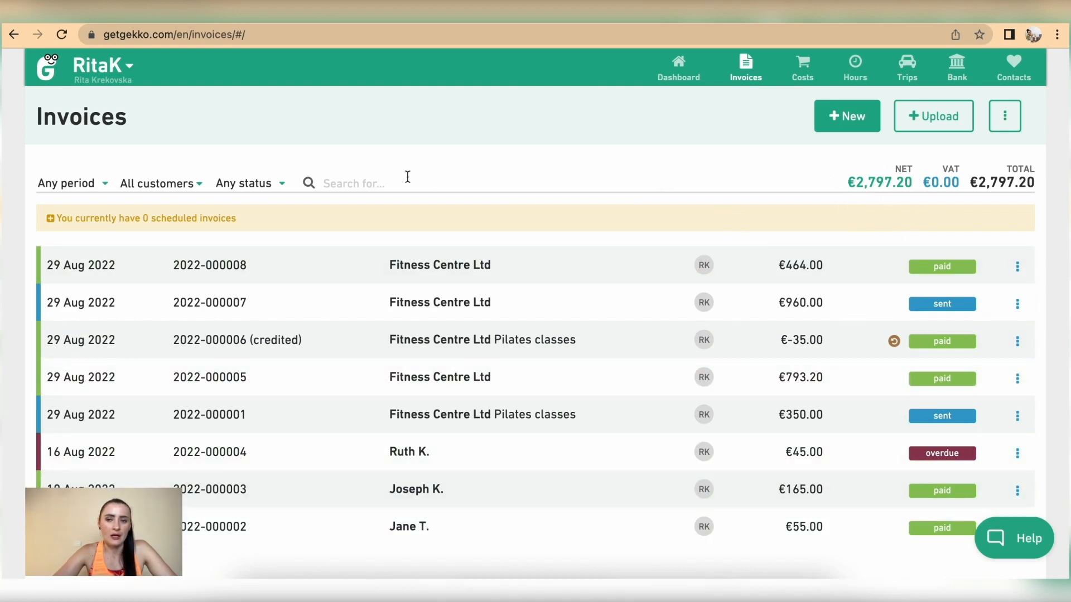
pyautogui.click(262, 188)
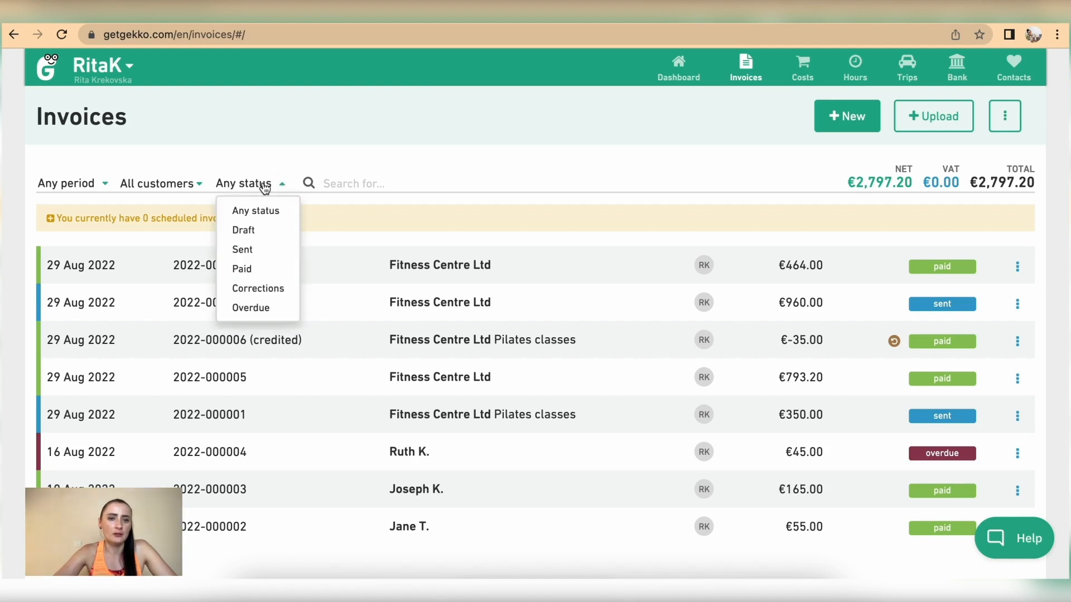
pyautogui.click(262, 256)
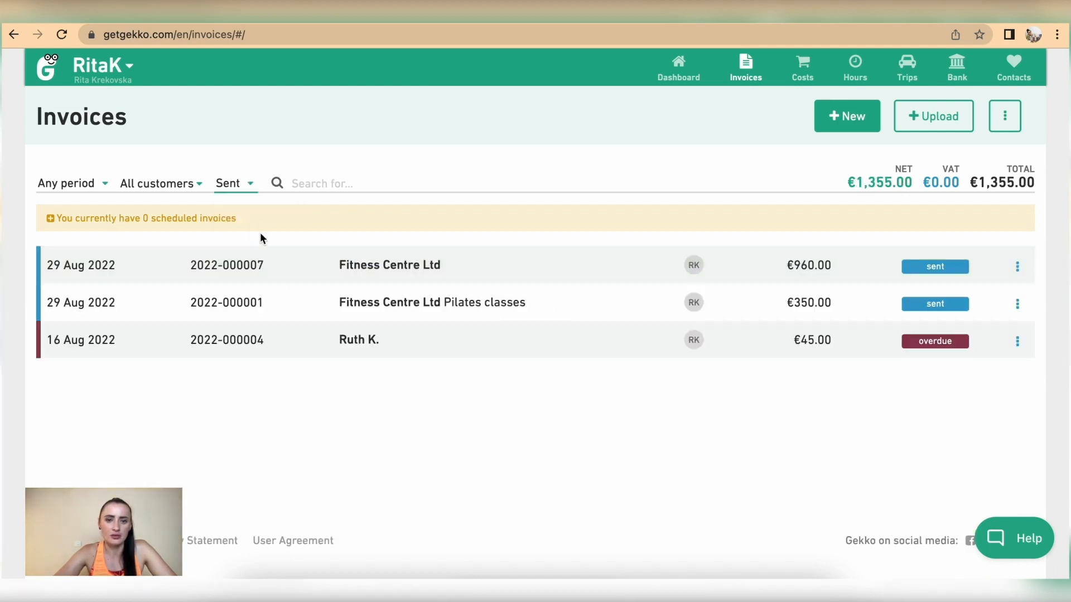
pyautogui.click(248, 190)
pyautogui.click(247, 289)
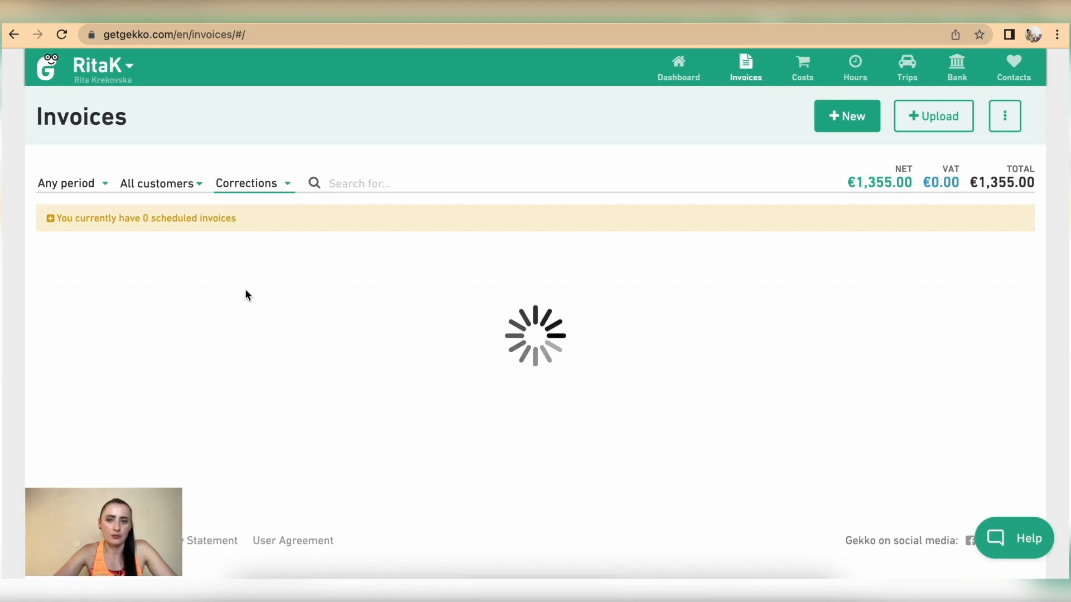
pyautogui.click(264, 191)
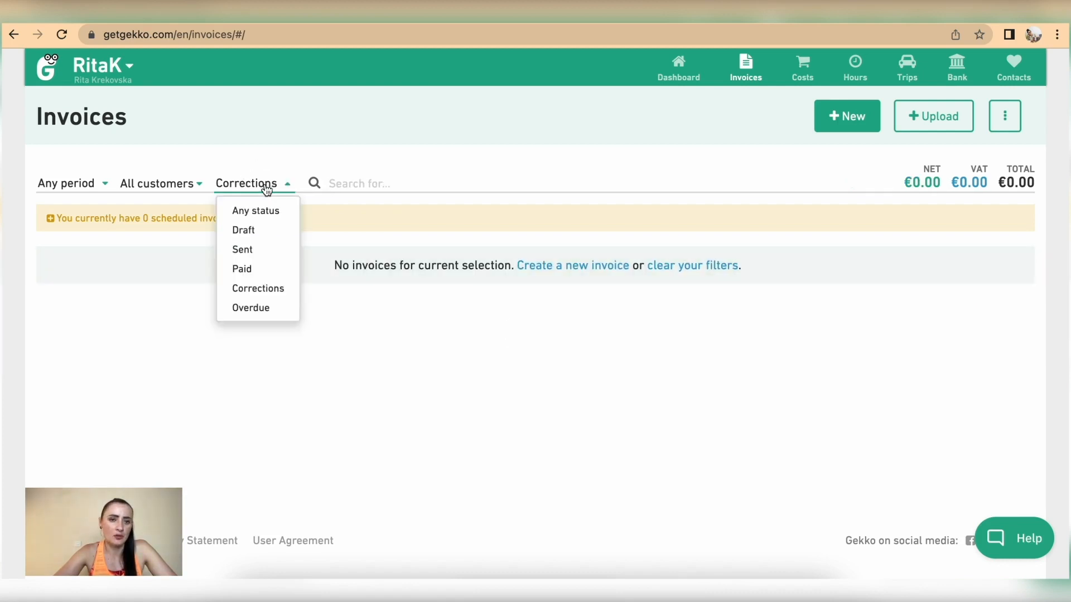
pyautogui.click(259, 308)
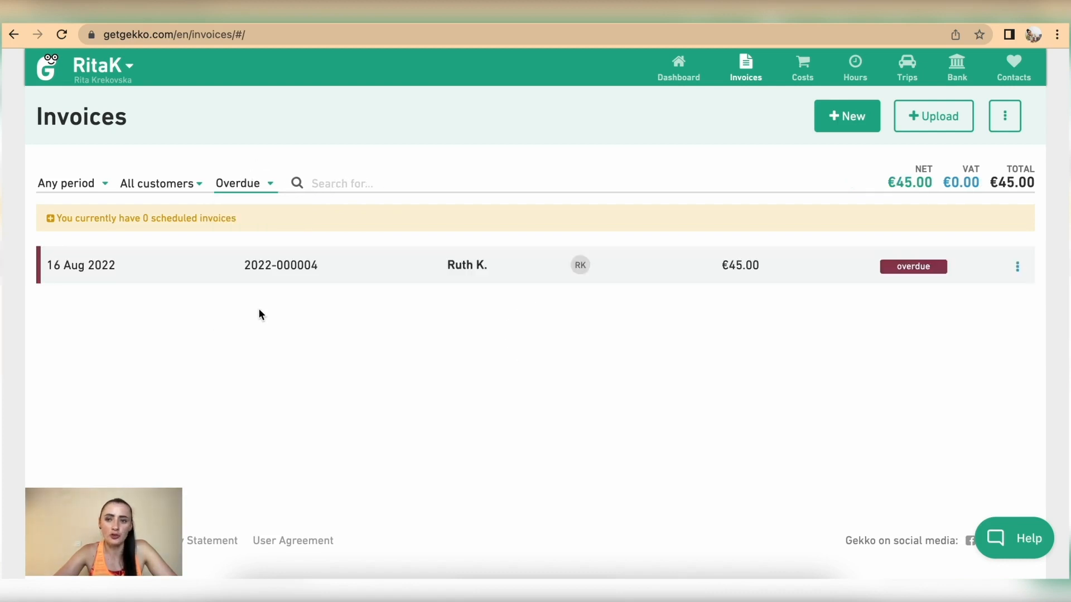
pyautogui.click(261, 186)
pyautogui.click(258, 211)
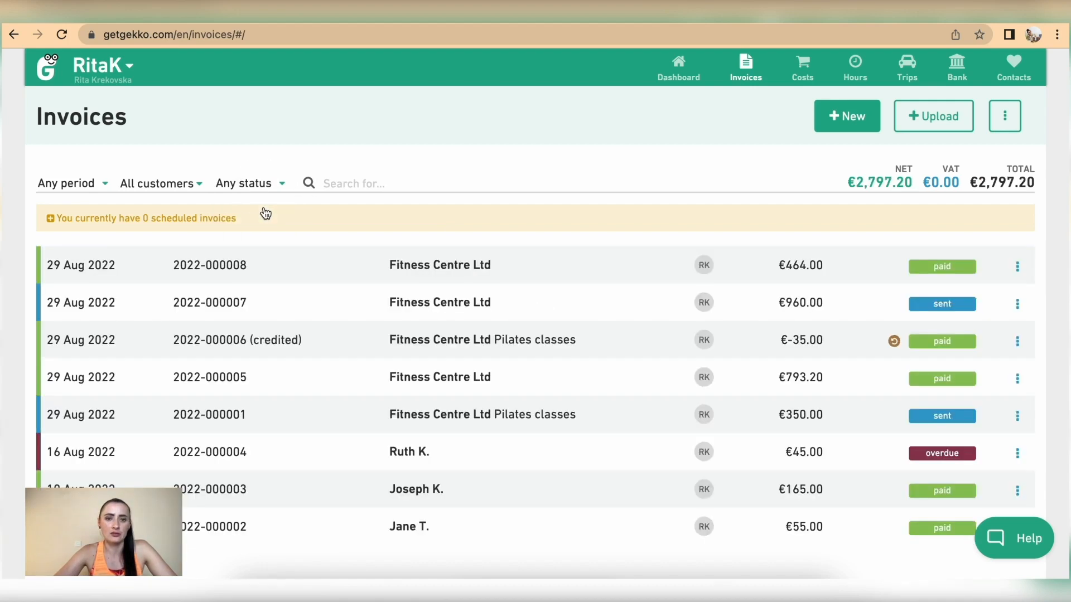
# Filter the Costs list to show only unpaid costs
pyautogui.click(801, 70)
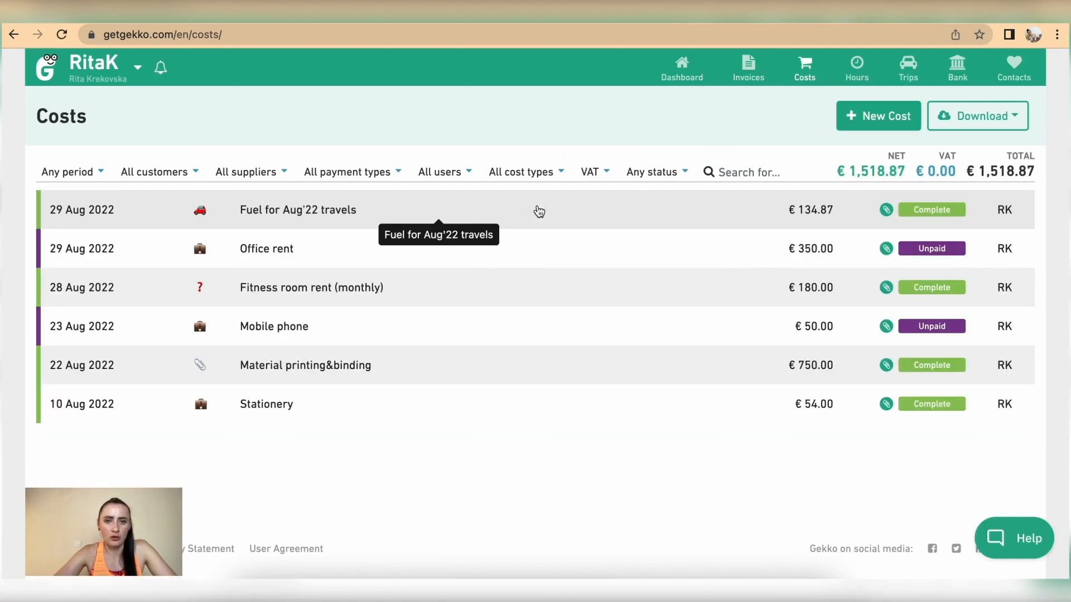
pyautogui.click(652, 172)
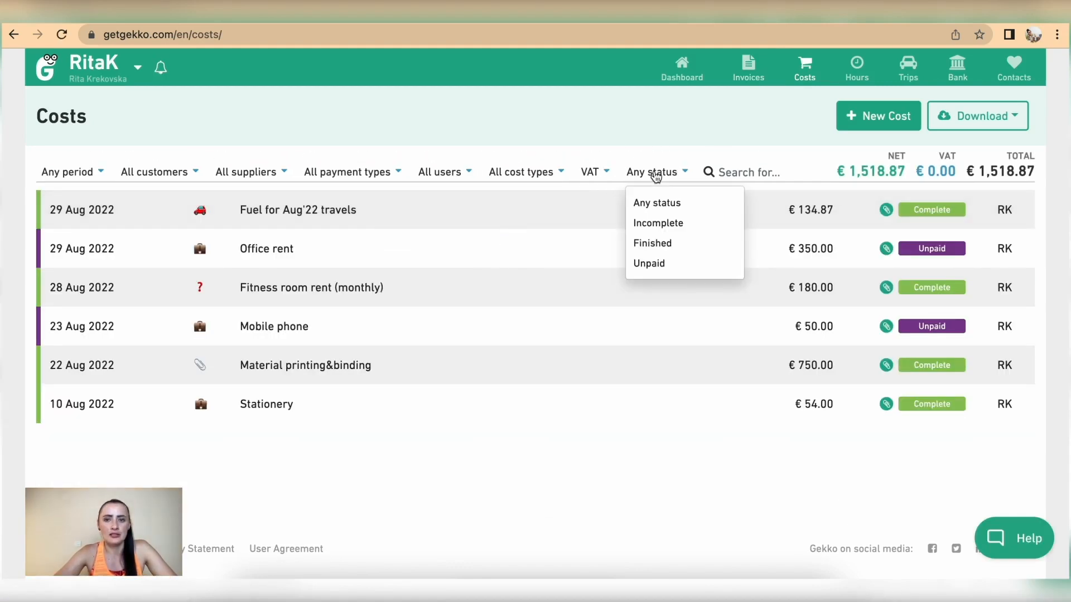
pyautogui.click(669, 266)
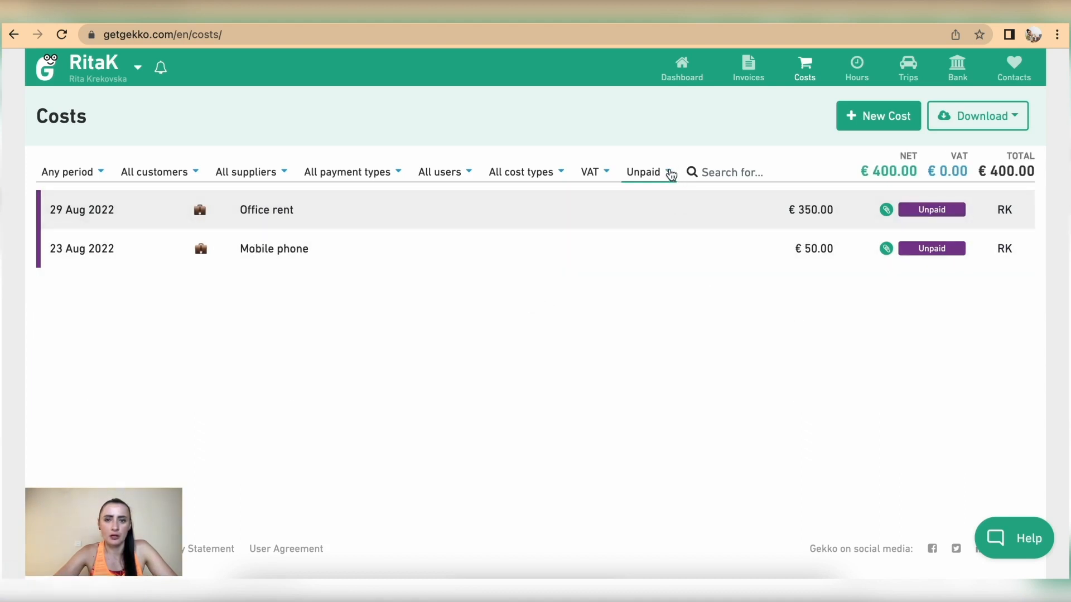
pyautogui.click(1002, 117)
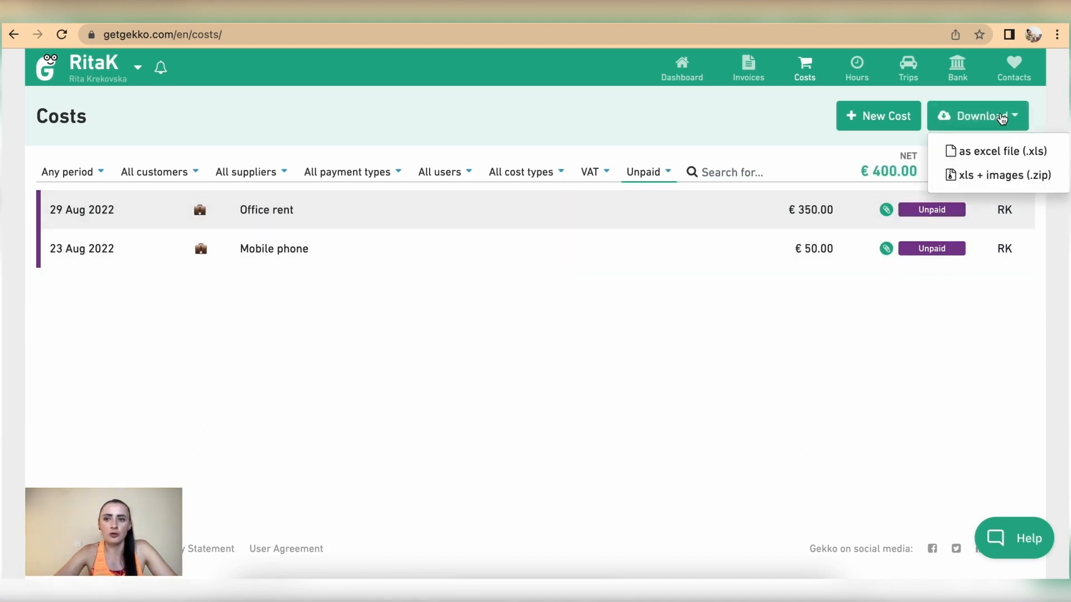
pyautogui.click(727, 127)
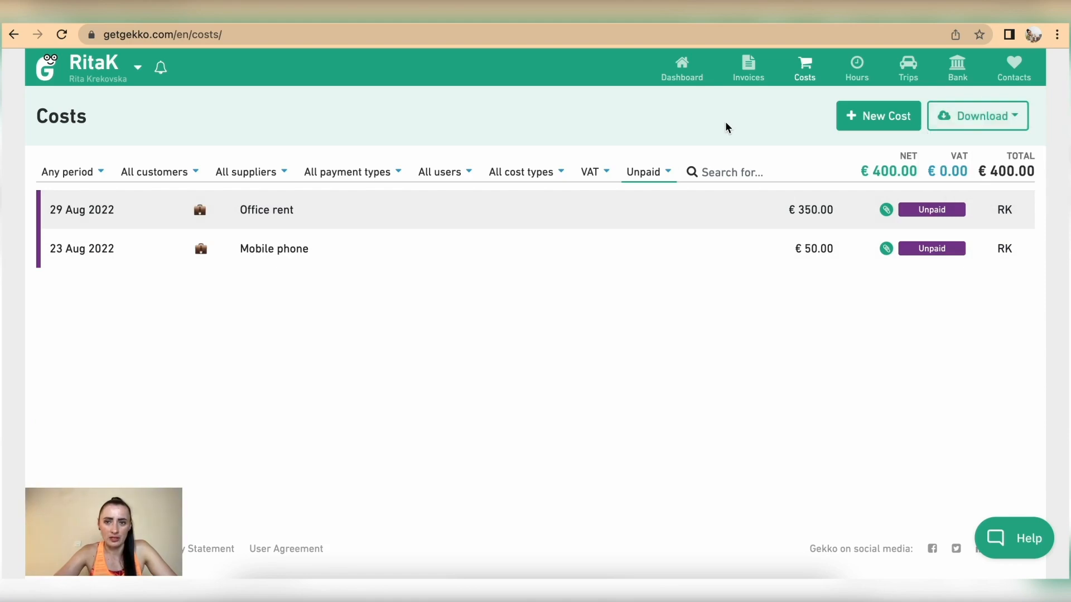
# Reset the costs status filter to Any status and return to the Dashboard
pyautogui.click(683, 66)
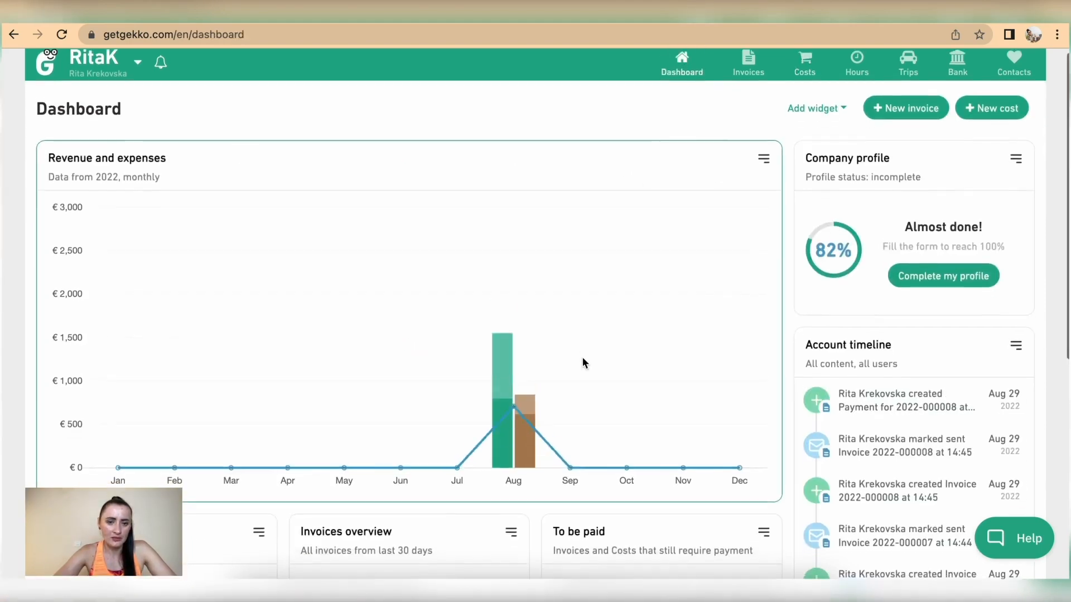
pyautogui.scroll(-7, 582, 360)
pyautogui.click(212, 238)
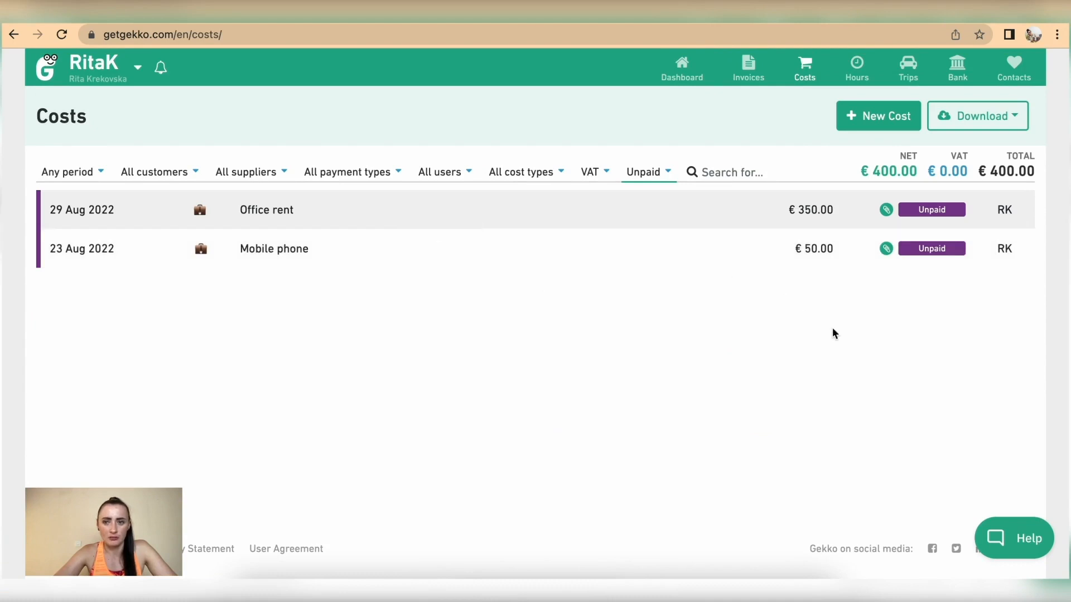
pyautogui.click(663, 173)
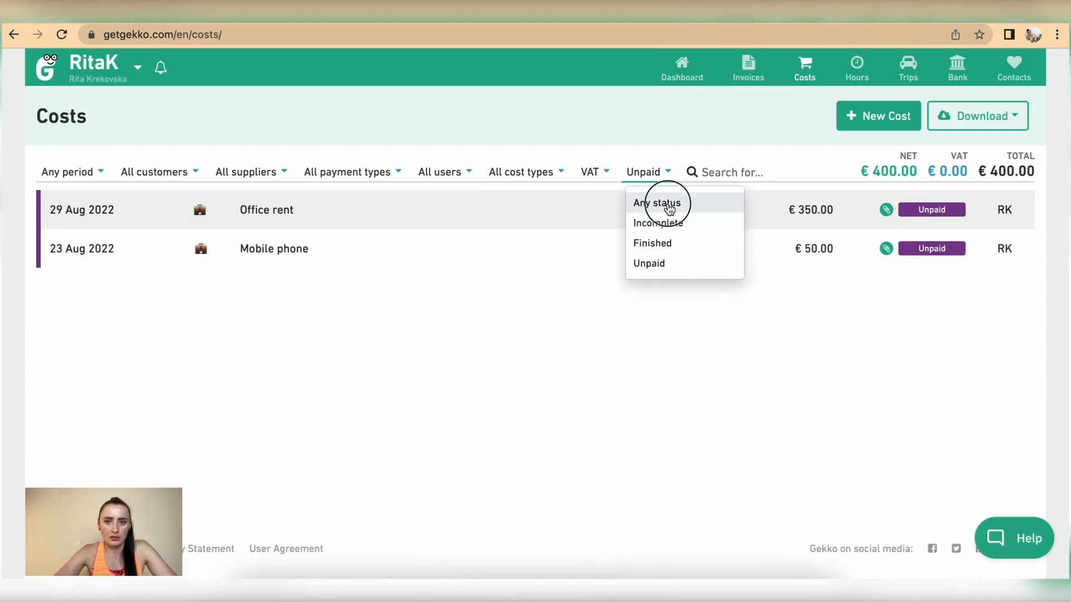
pyautogui.click(663, 204)
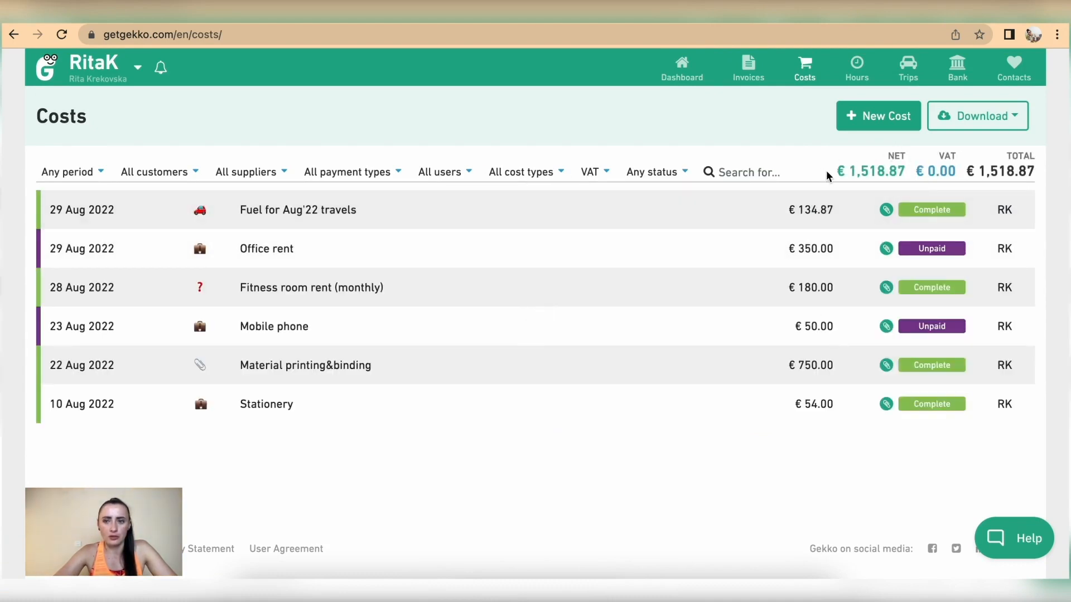
pyautogui.click(682, 73)
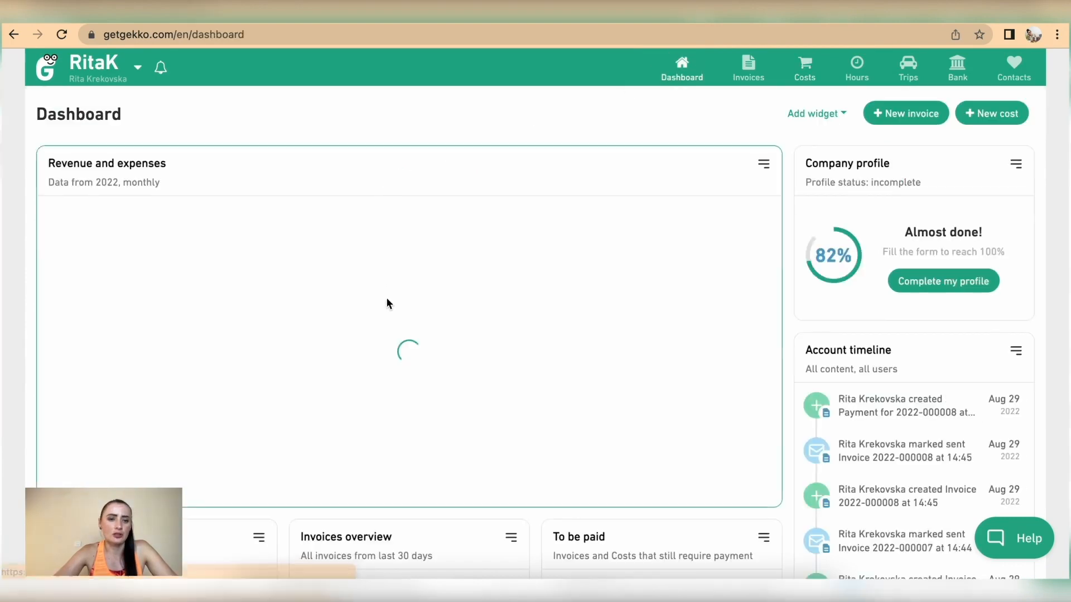
# Review the dashboard widgets and the Costs overview period options
pyautogui.scroll(-7, 387, 299)
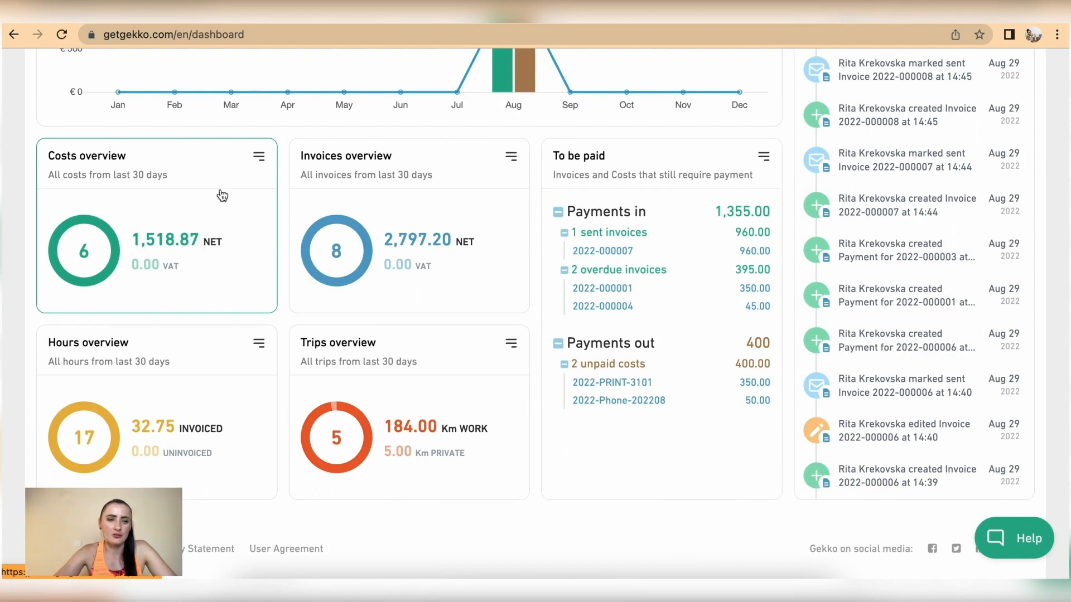
pyautogui.click(259, 157)
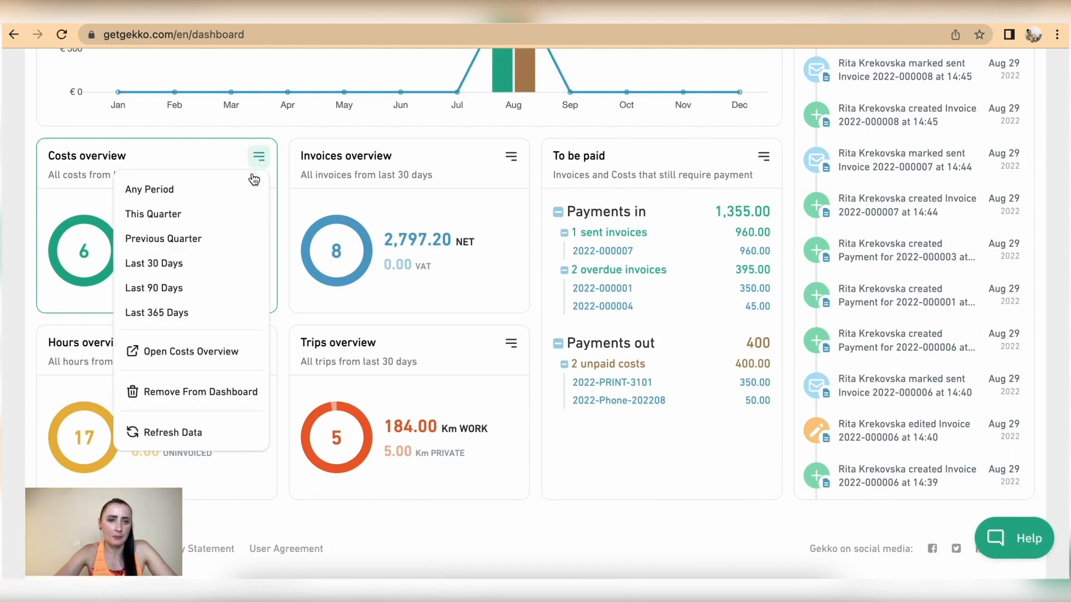
pyautogui.click(203, 154)
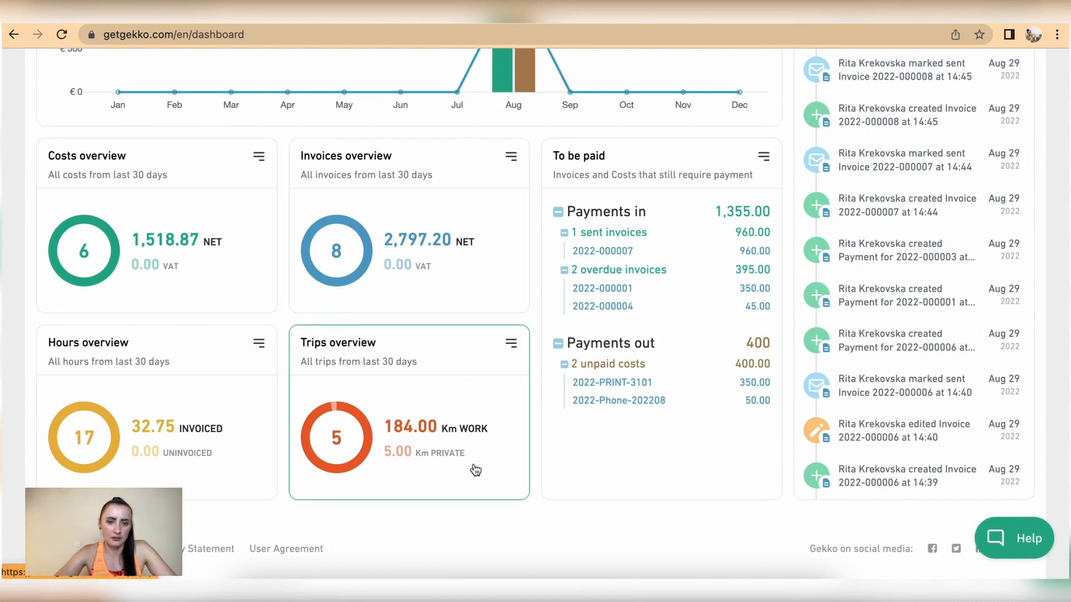
pyautogui.moveTo(412, 466); pyautogui.dragTo(439, 473)
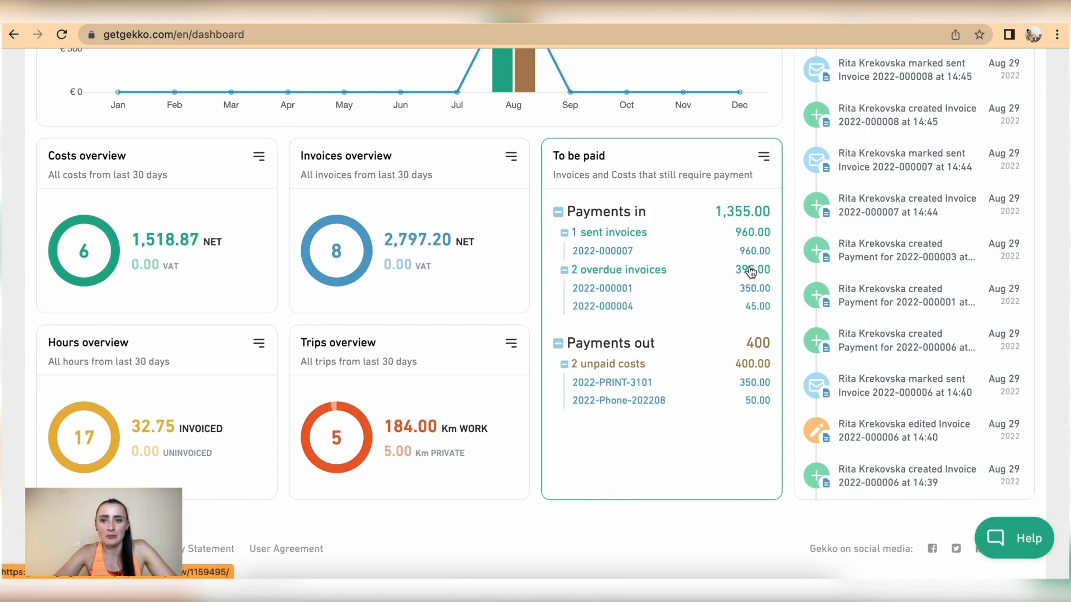
pyautogui.scroll(3, 731, 220)
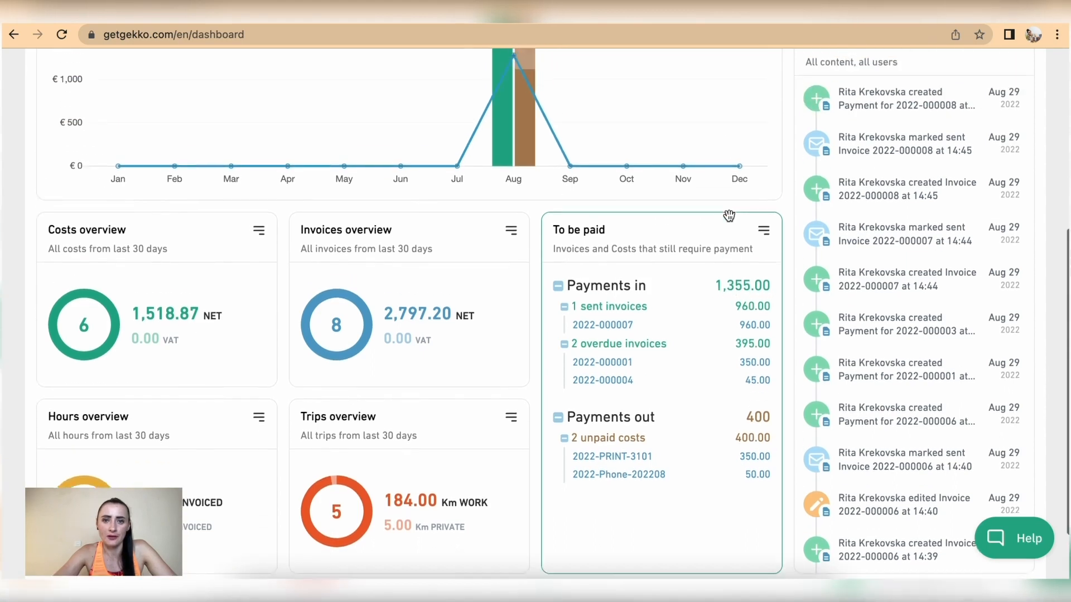
pyautogui.scroll(1, 507, 85)
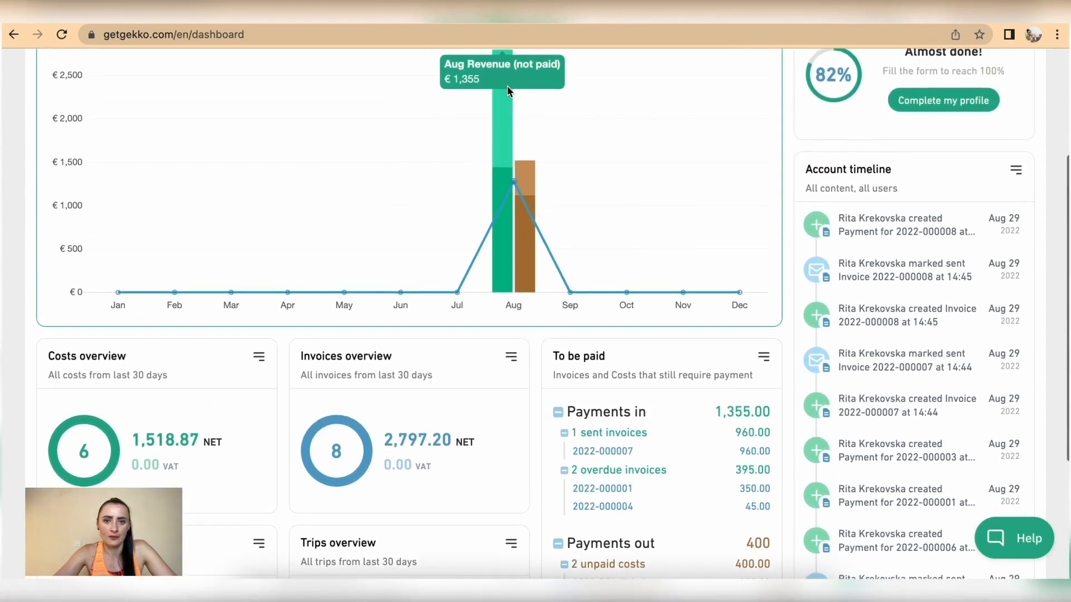
pyautogui.moveTo(498, 88)
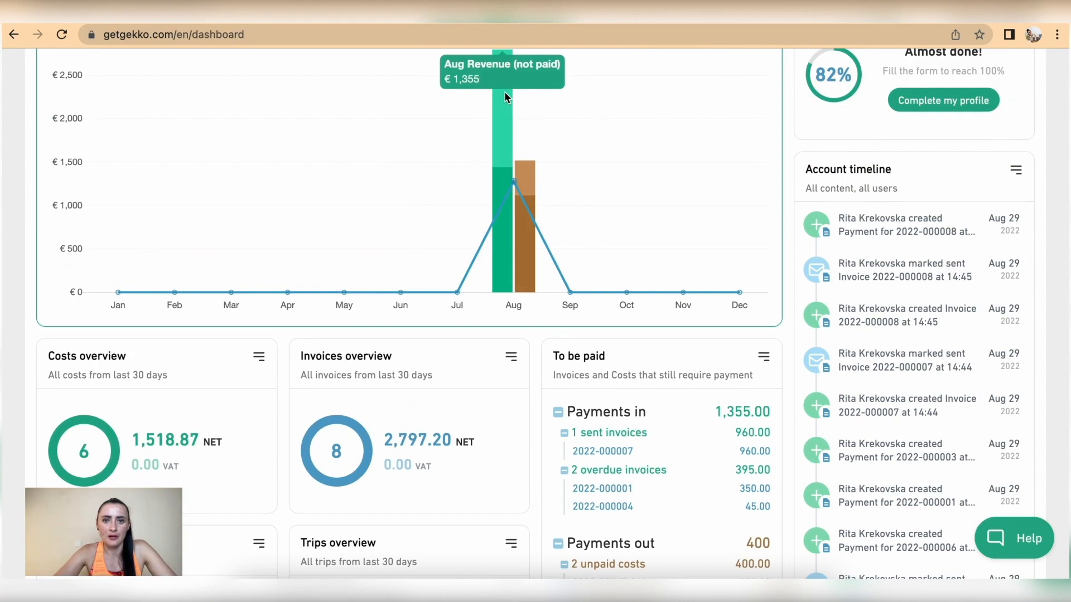
pyautogui.scroll(-2, 680, 357)
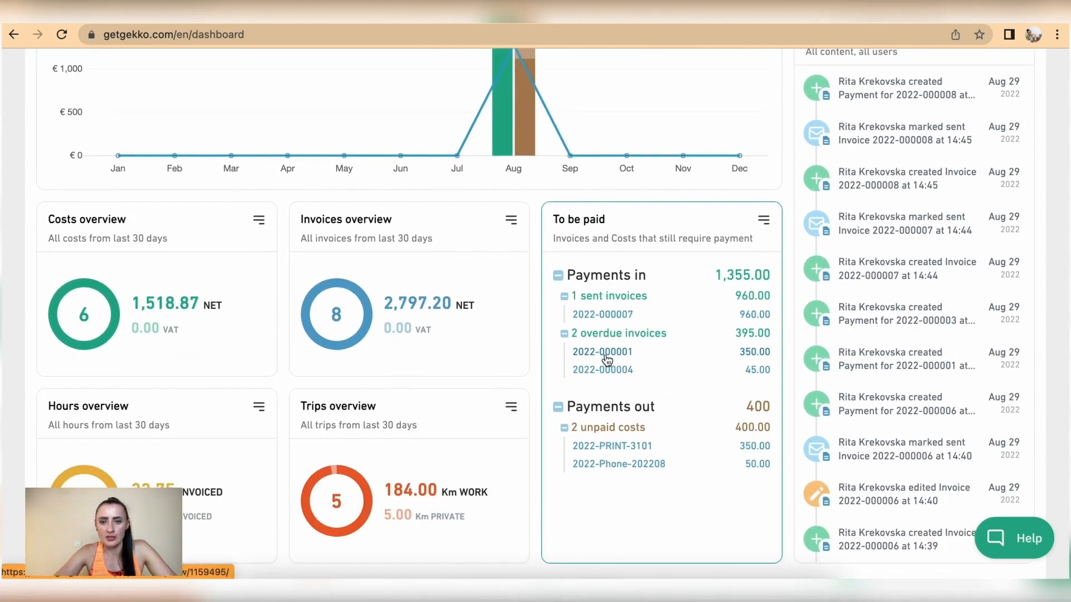
pyautogui.click(613, 373)
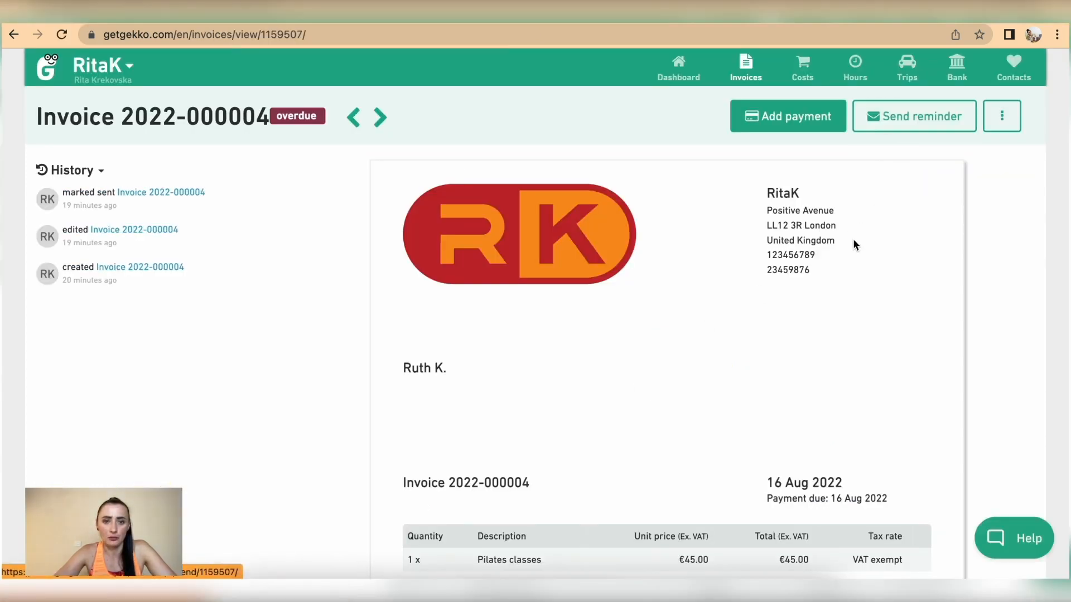
pyautogui.scroll(-3, 853, 241)
pyautogui.scroll(3, 657, 451)
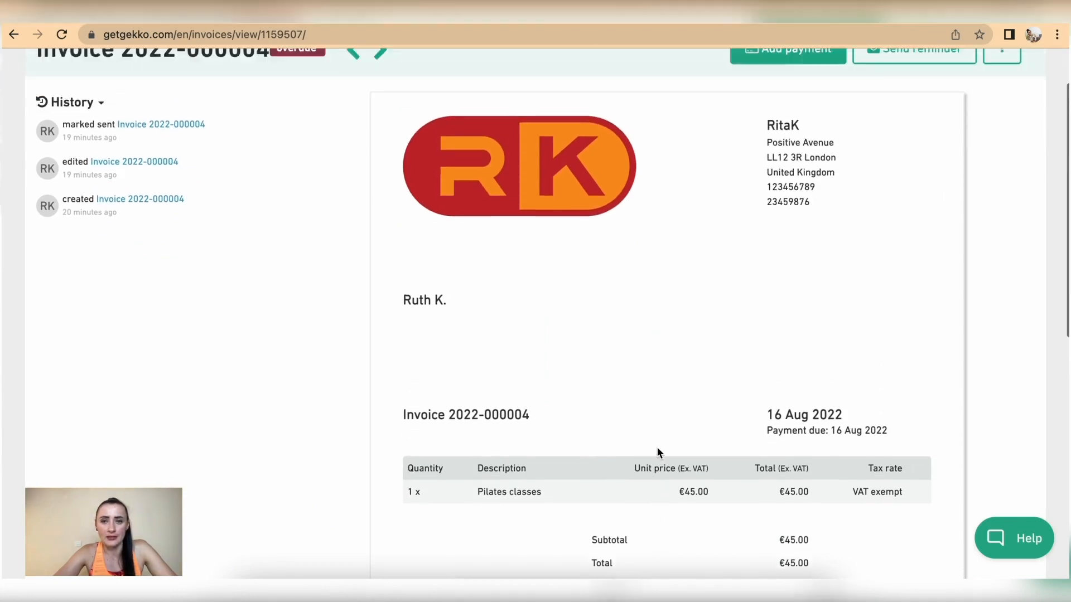
pyautogui.click(689, 71)
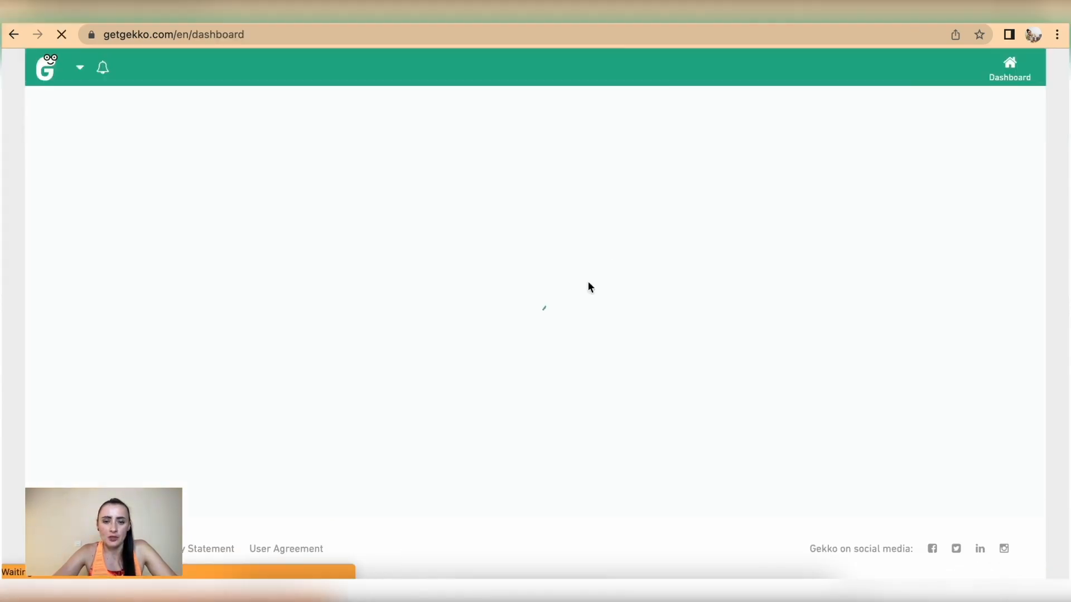
# Rename unpaid cost 2022-PRINT-3101 to 2022-RENT and save it
pyautogui.scroll(-1, 569, 352)
pyautogui.scroll(-7, 569, 351)
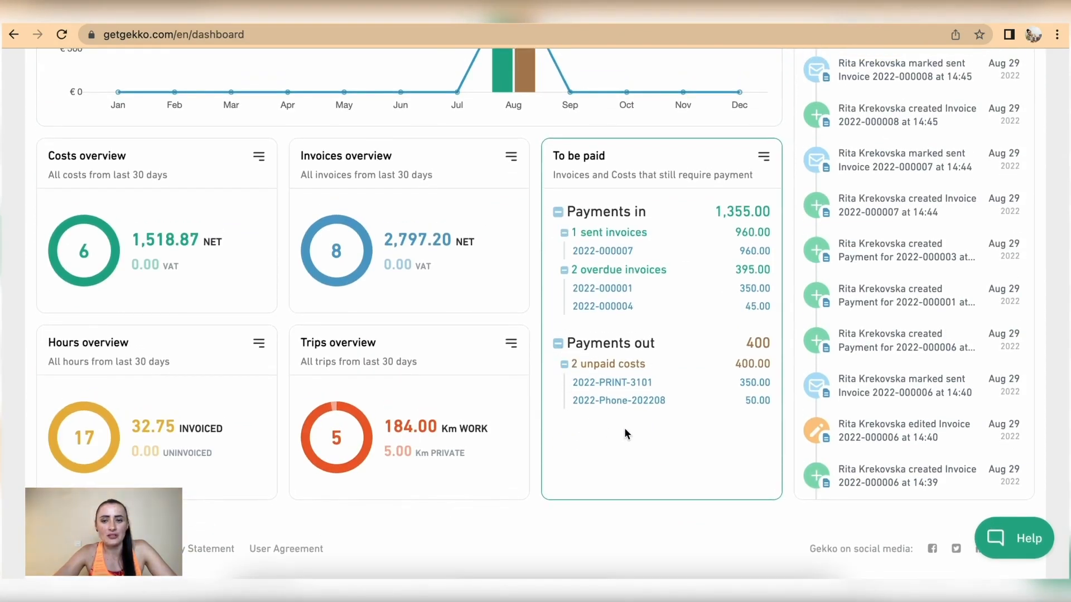
pyautogui.click(623, 384)
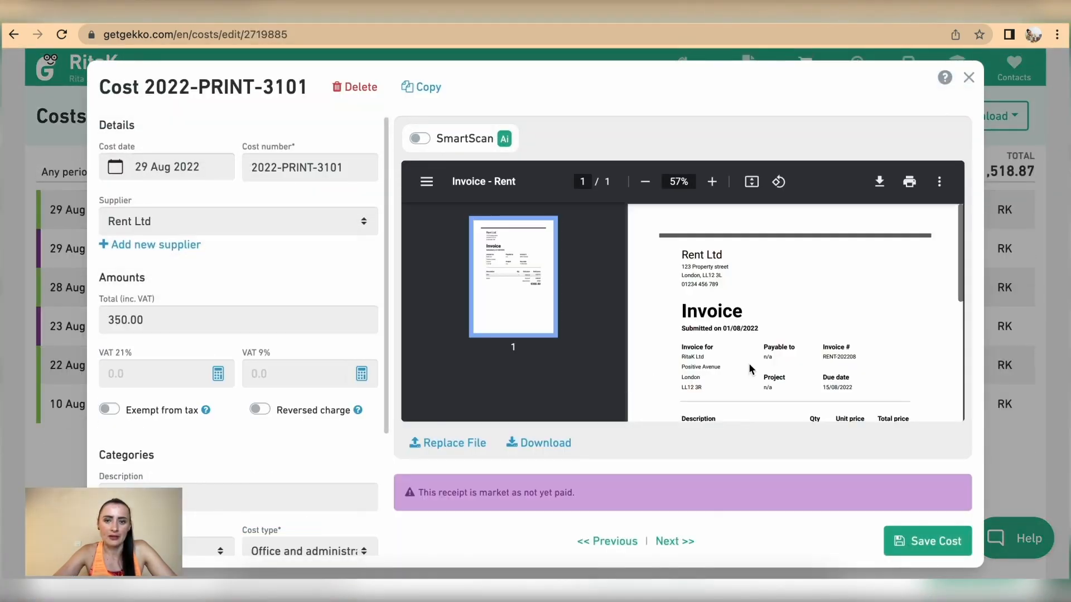
pyautogui.scroll(-2, 749, 365)
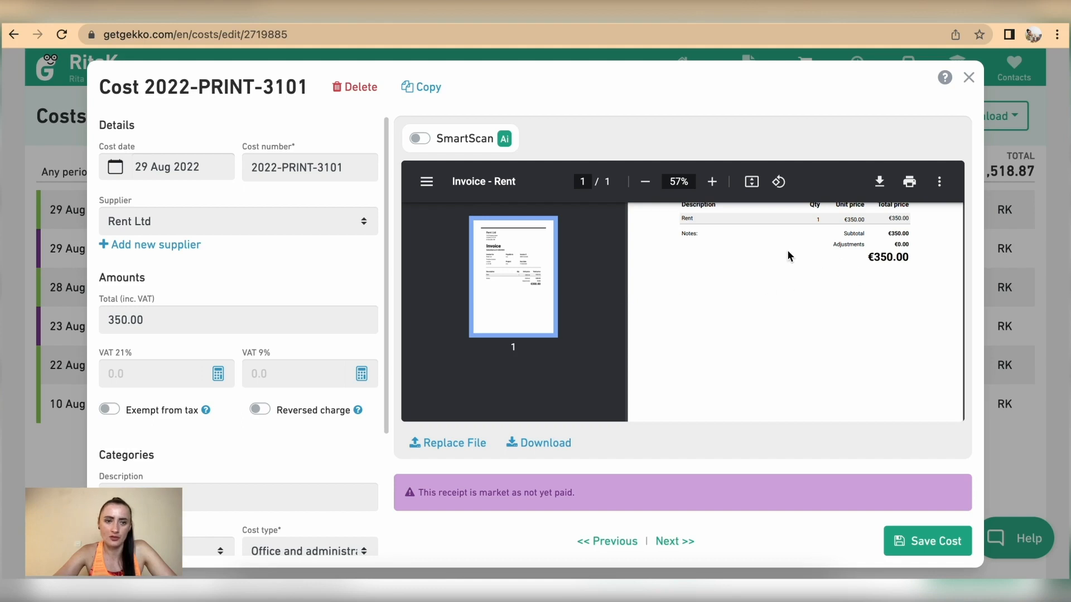
pyautogui.moveTo(339, 169); pyautogui.dragTo(284, 164)
pyautogui.write('RE')
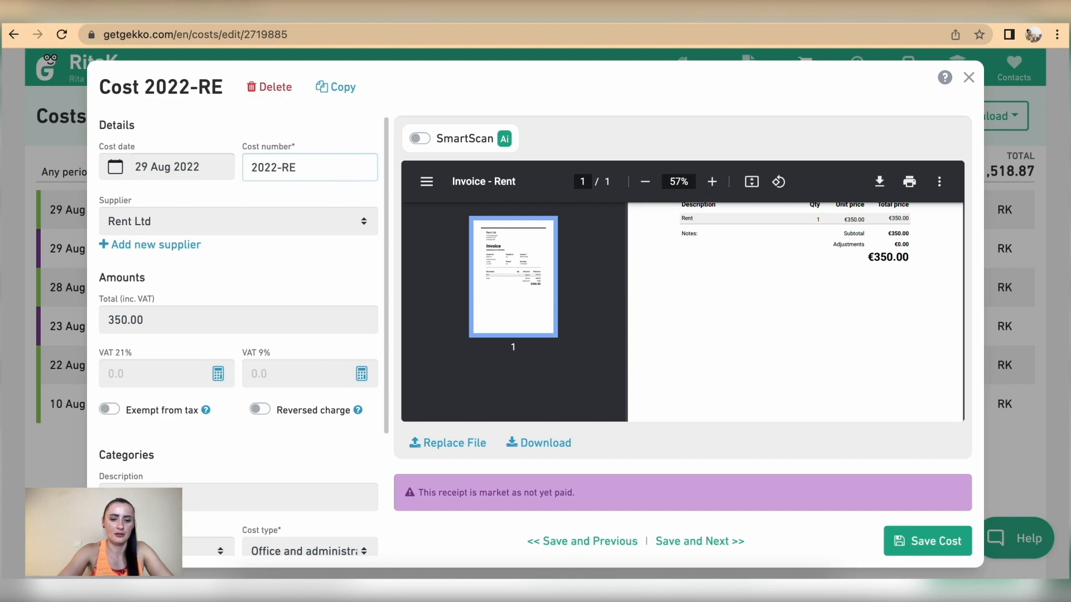
pyautogui.write('NT')
pyautogui.click(937, 540)
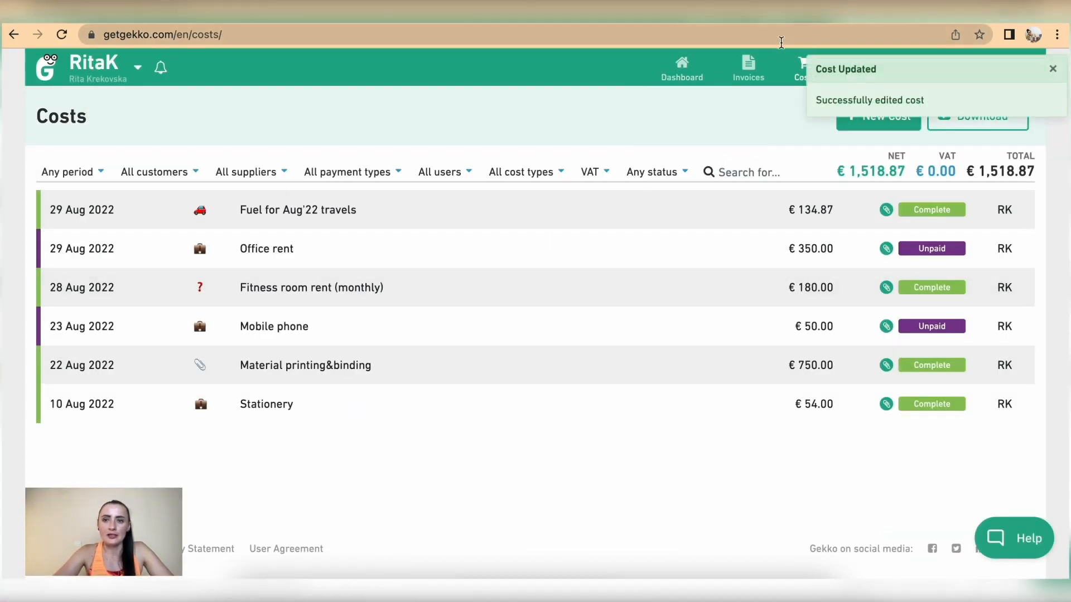
# Inspect the 2022-Phone-202208 cost, leave its payment type Not yet paid, and return to the Dashboard
pyautogui.click(689, 68)
pyautogui.scroll(-5, 658, 397)
pyautogui.scroll(-2, 659, 399)
pyautogui.click(628, 400)
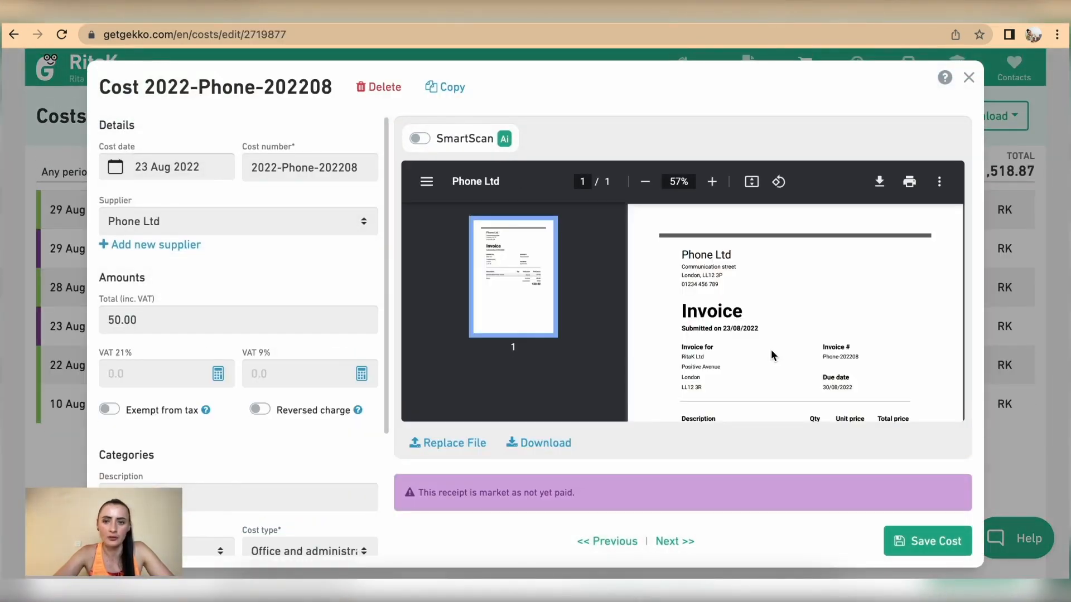
pyautogui.scroll(-5, 771, 351)
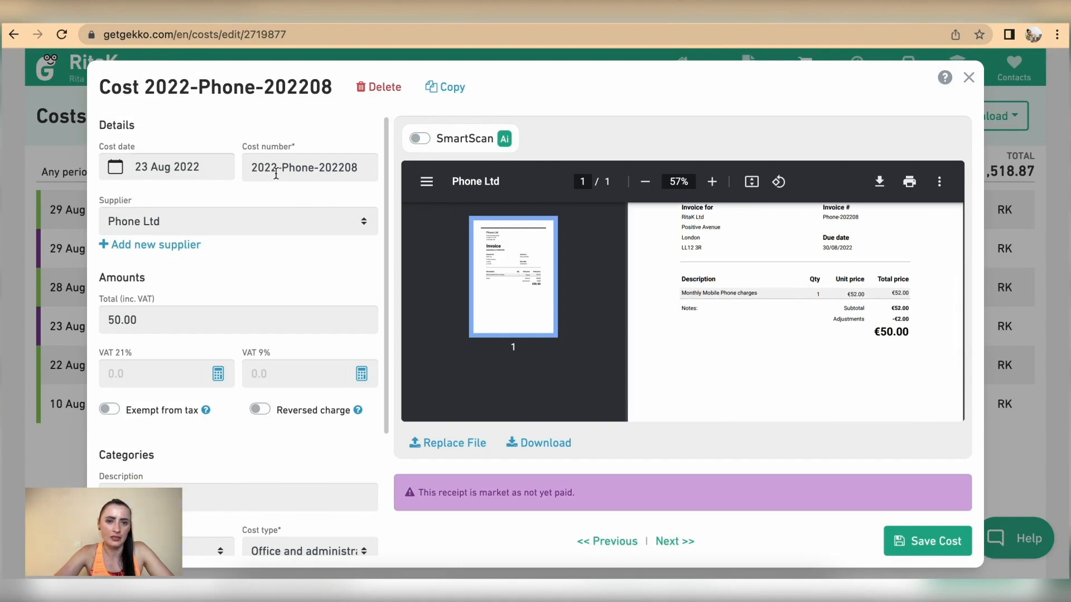
pyautogui.scroll(-3, 276, 357)
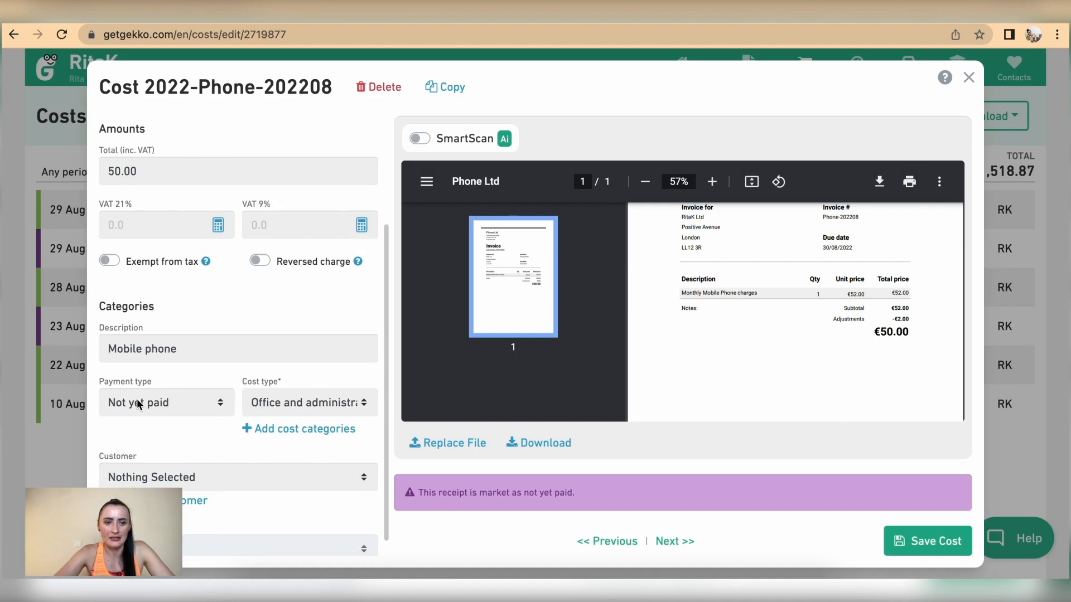
pyautogui.click(200, 411)
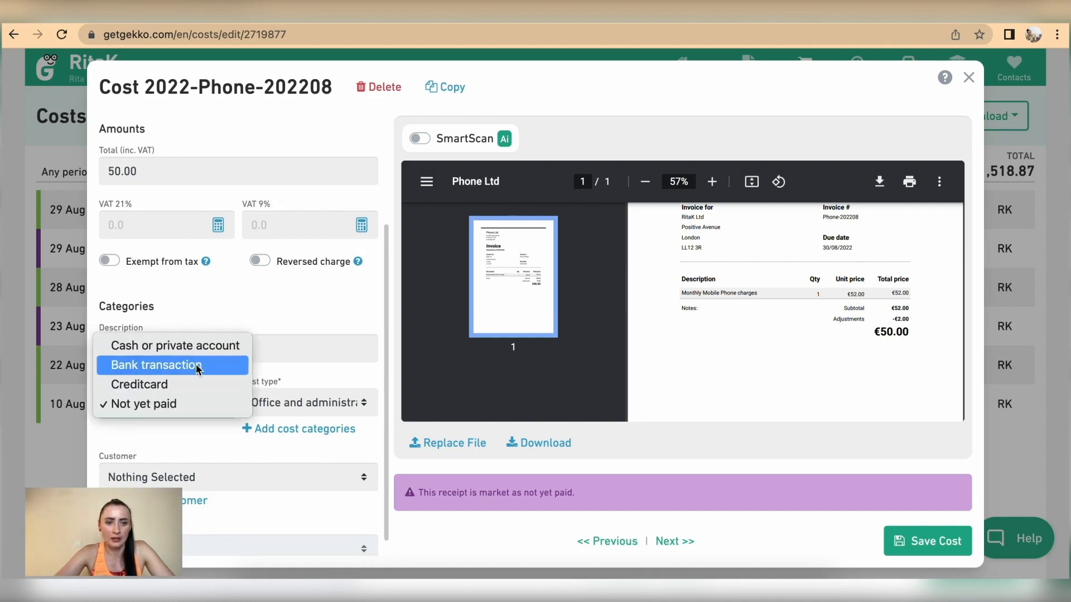
pyautogui.click(192, 450)
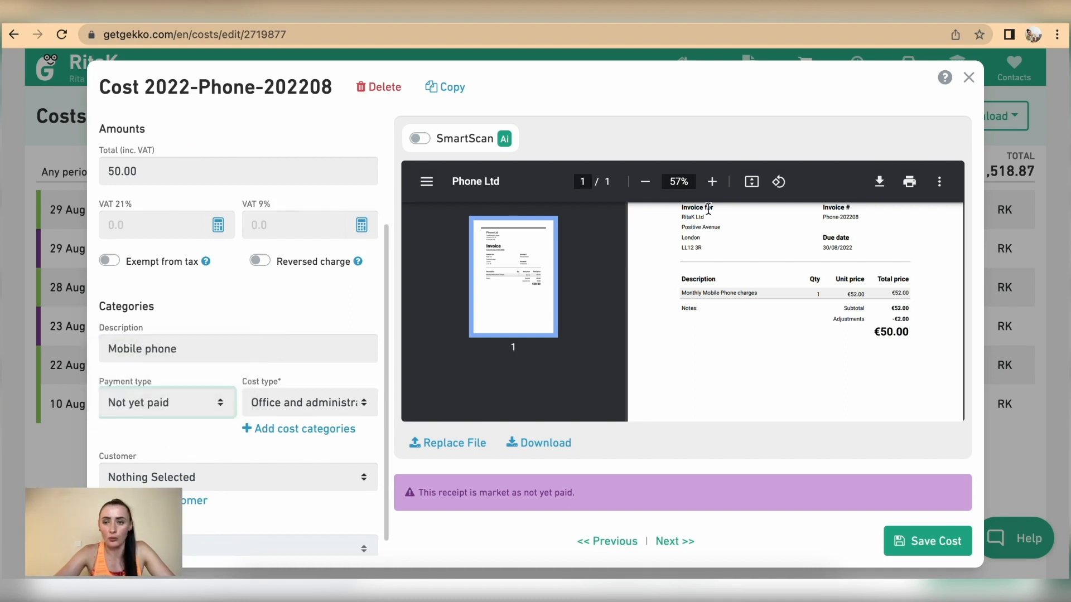
pyautogui.click(970, 80)
pyautogui.click(681, 65)
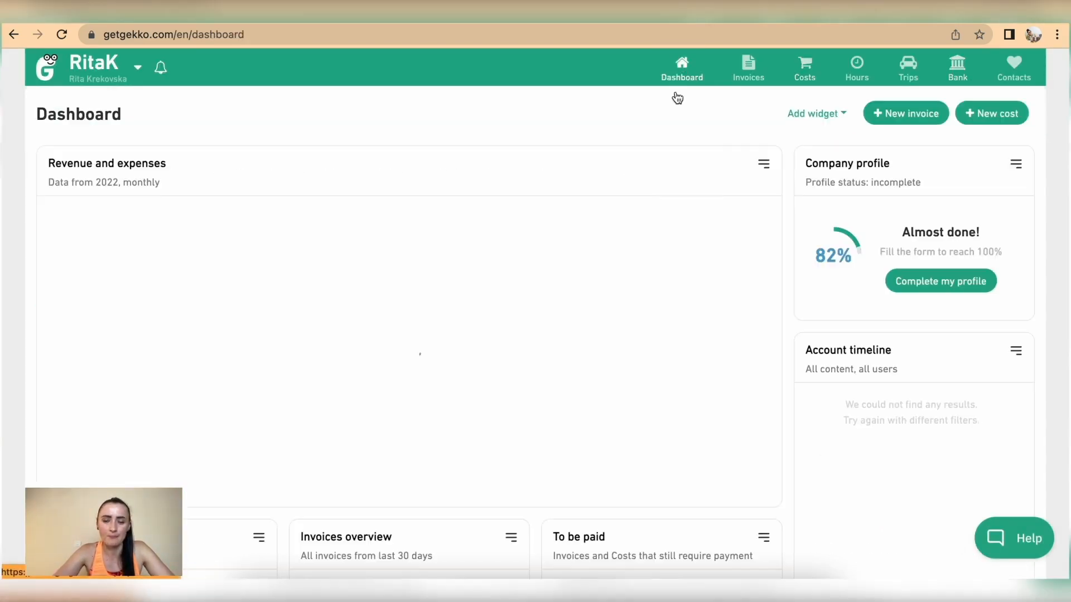
# Add the Previous payments widget to the Dashboard
pyautogui.scroll(-6, 657, 270)
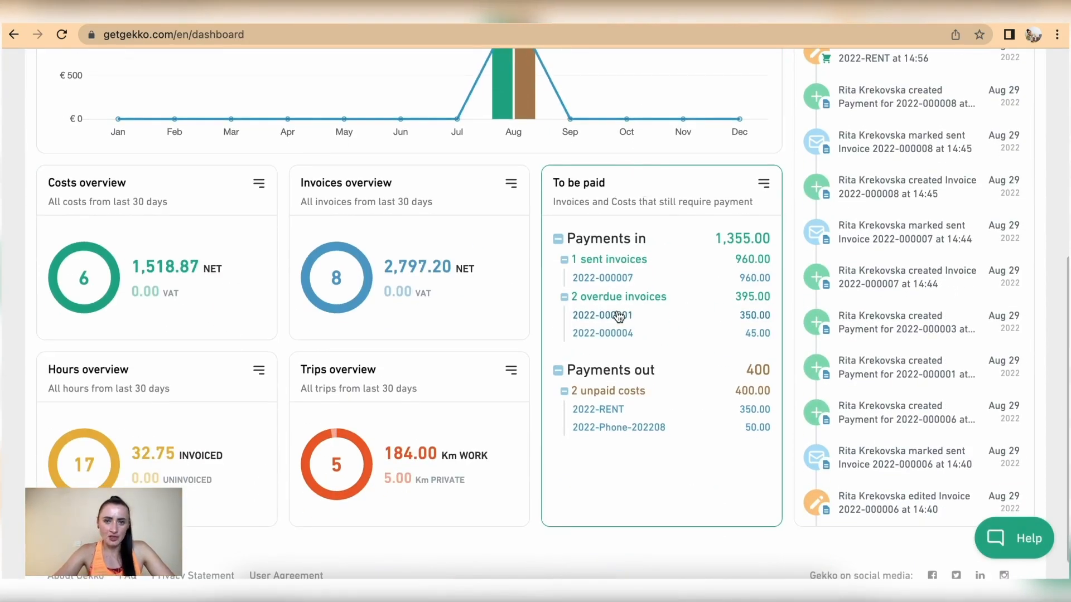
pyautogui.scroll(6, 618, 316)
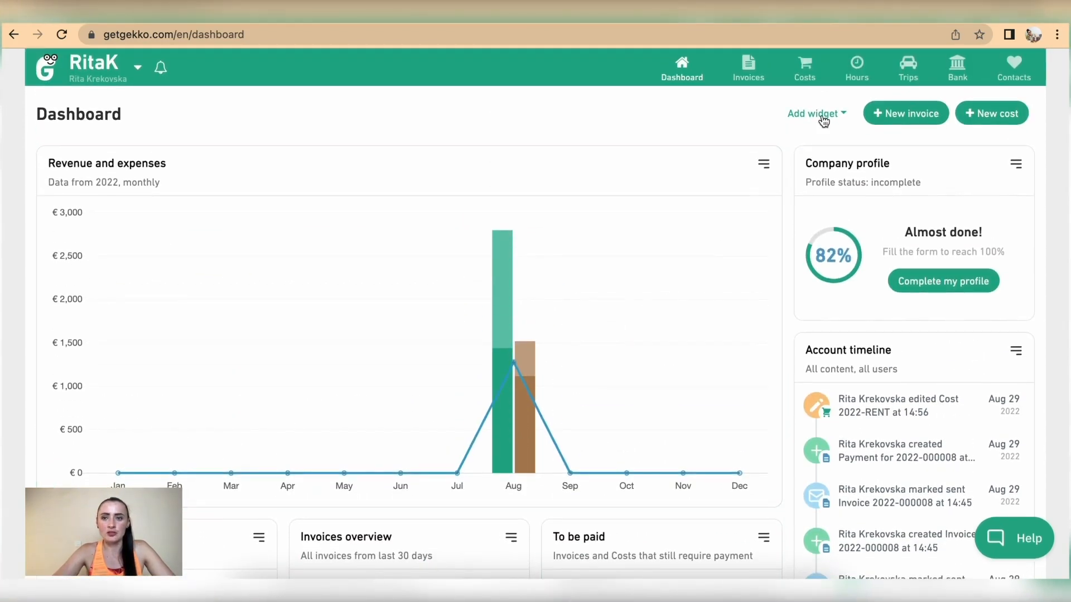
pyautogui.click(824, 117)
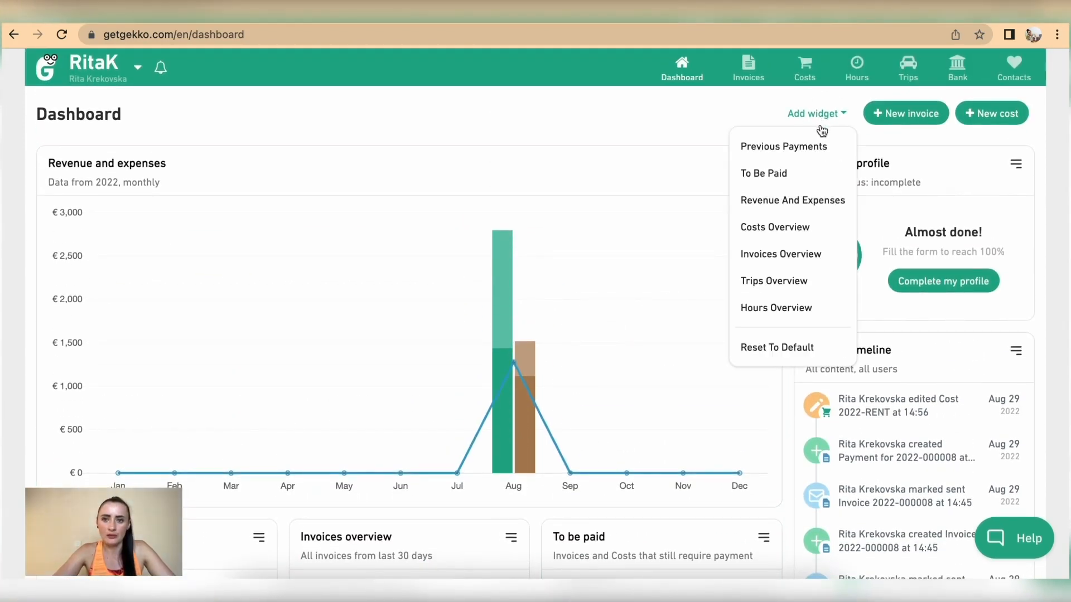
pyautogui.click(810, 155)
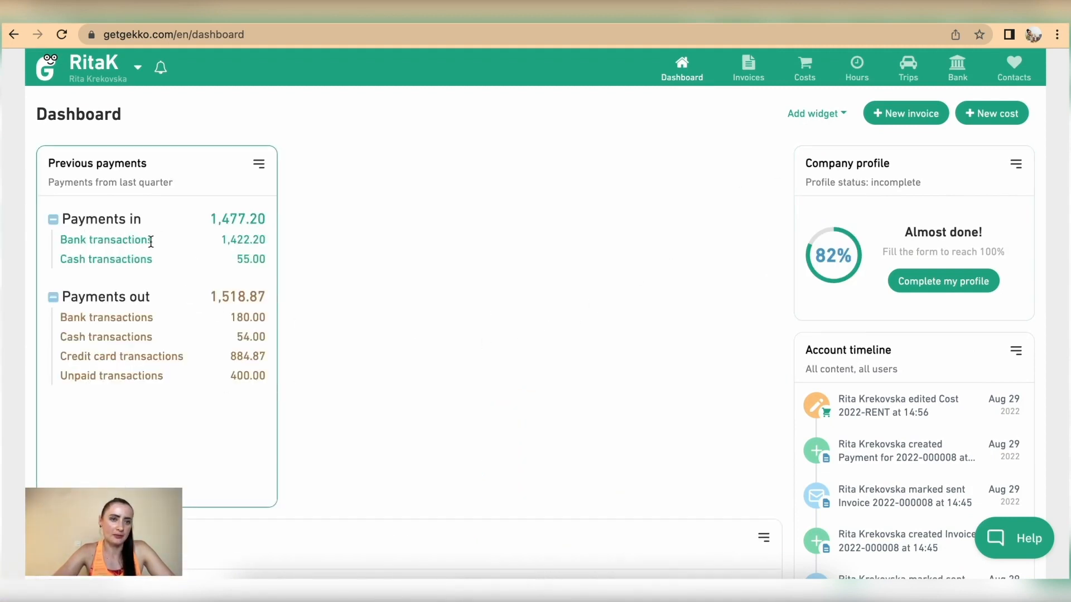
# Collapse the Payments in group so only the Payments out breakdown shows
pyautogui.moveTo(222, 237); pyautogui.dragTo(265, 261)
pyautogui.click(199, 263)
pyautogui.click(53, 220)
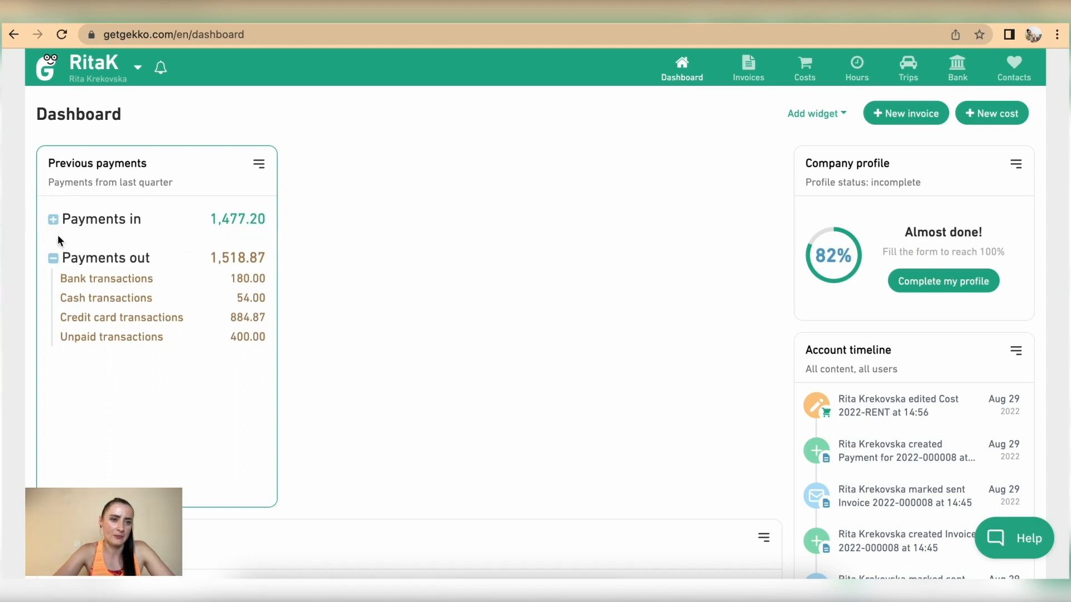
pyautogui.moveTo(61, 279); pyautogui.dragTo(265, 335)
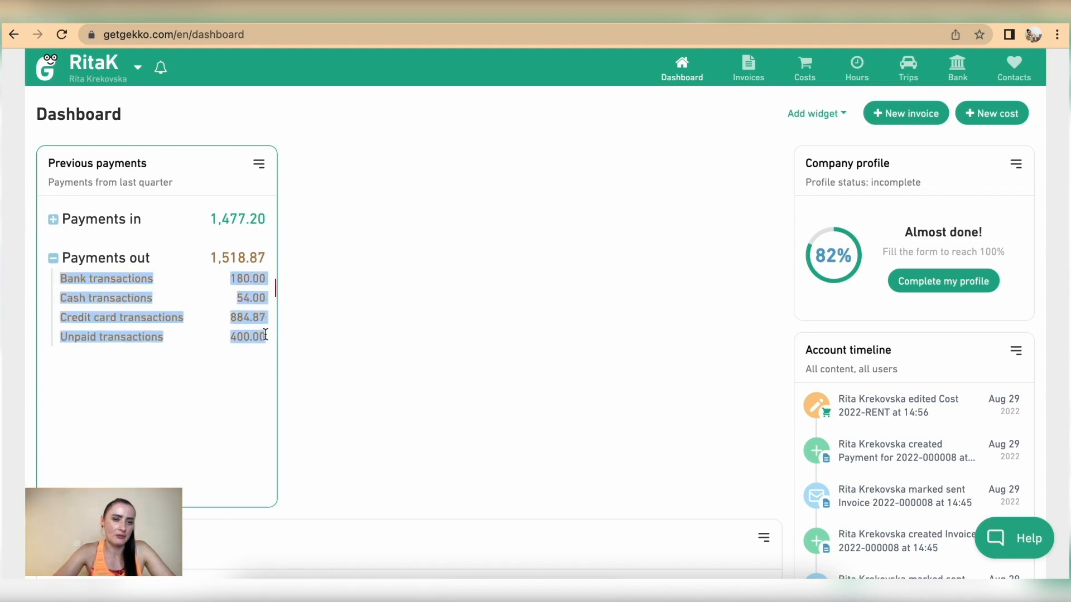
pyautogui.click(197, 343)
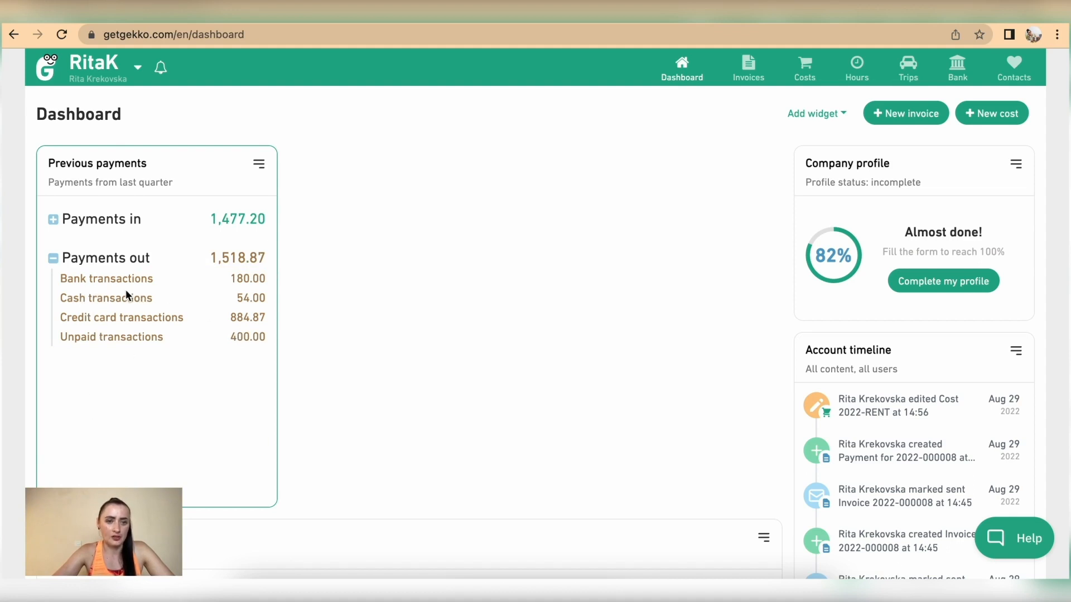
pyautogui.moveTo(95, 163); pyautogui.dragTo(129, 174)
# Move Previous payments between Costs overview and To be paid, and Invoices overview below Costs overview
pyautogui.scroll(4, 267, 230)
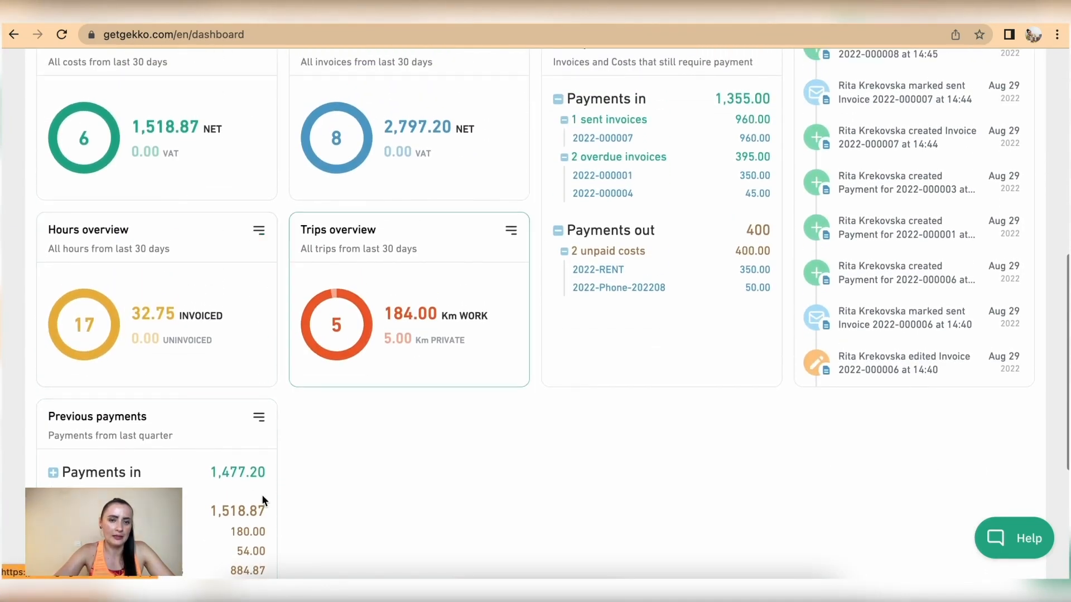
pyautogui.moveTo(184, 411); pyautogui.dragTo(432, 79)
pyautogui.scroll(-5, 302, 390)
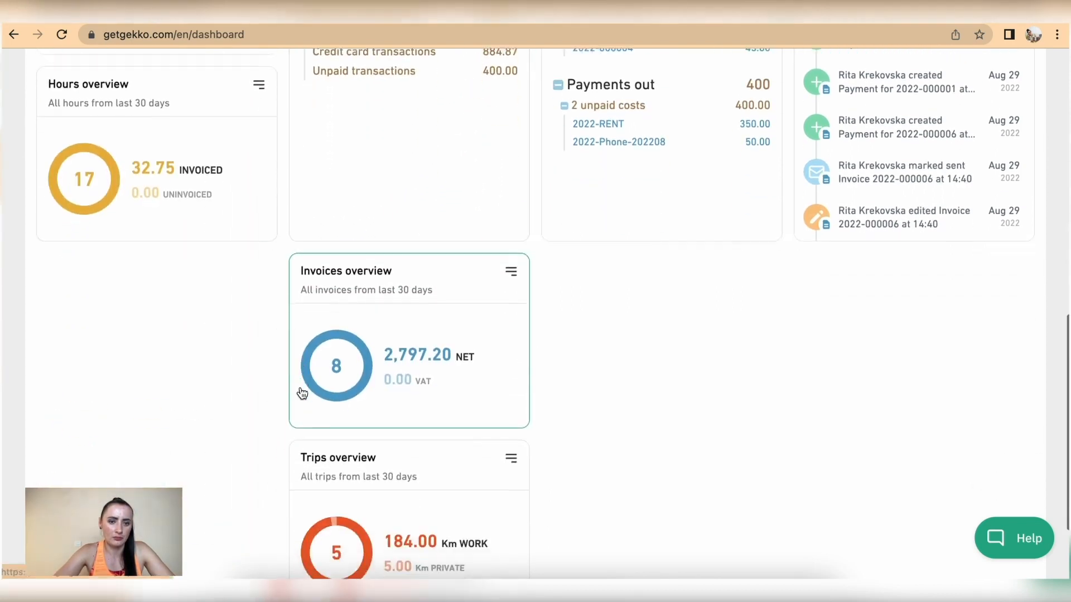
pyautogui.moveTo(310, 346); pyautogui.dragTo(37, 360)
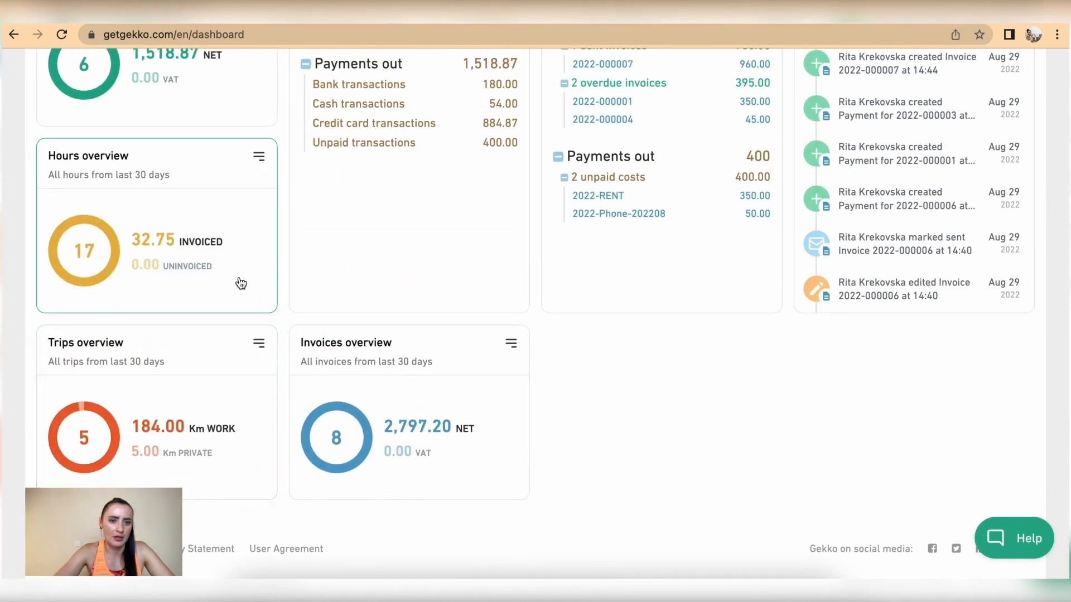
pyautogui.moveTo(401, 370); pyautogui.dragTo(144, 172)
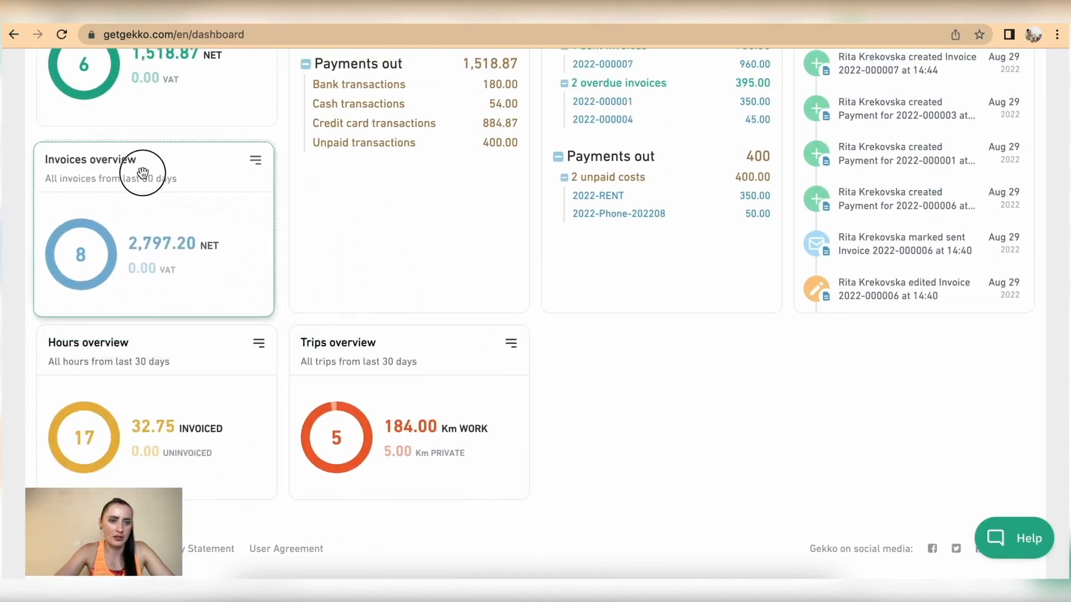
# Expand Payments in again to show 1,422.20 from bank and 55.00 from cash
pyautogui.scroll(3, 143, 175)
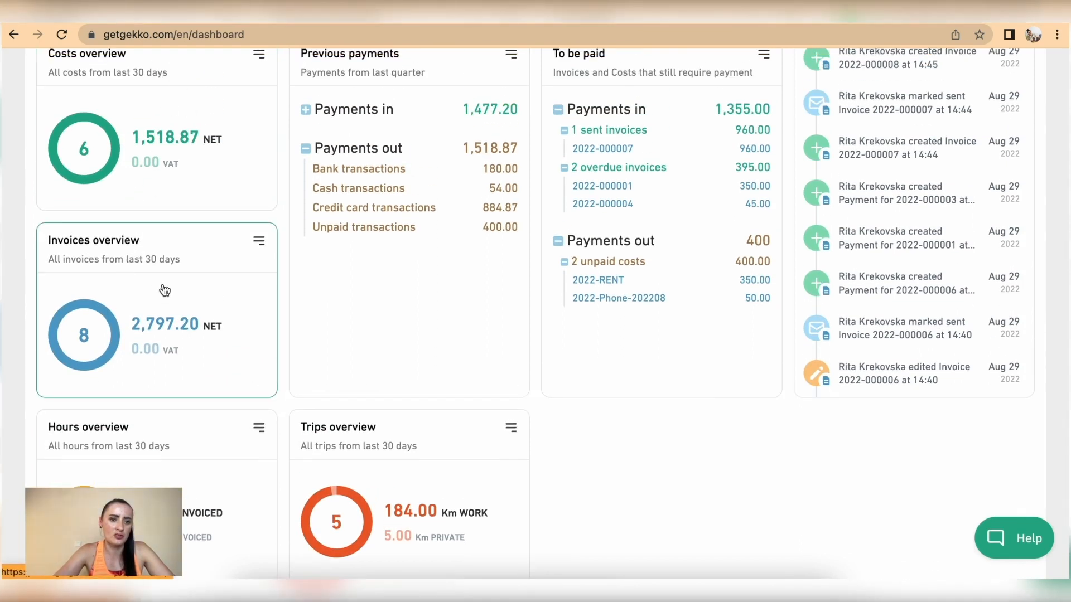
pyautogui.scroll(3, 463, 461)
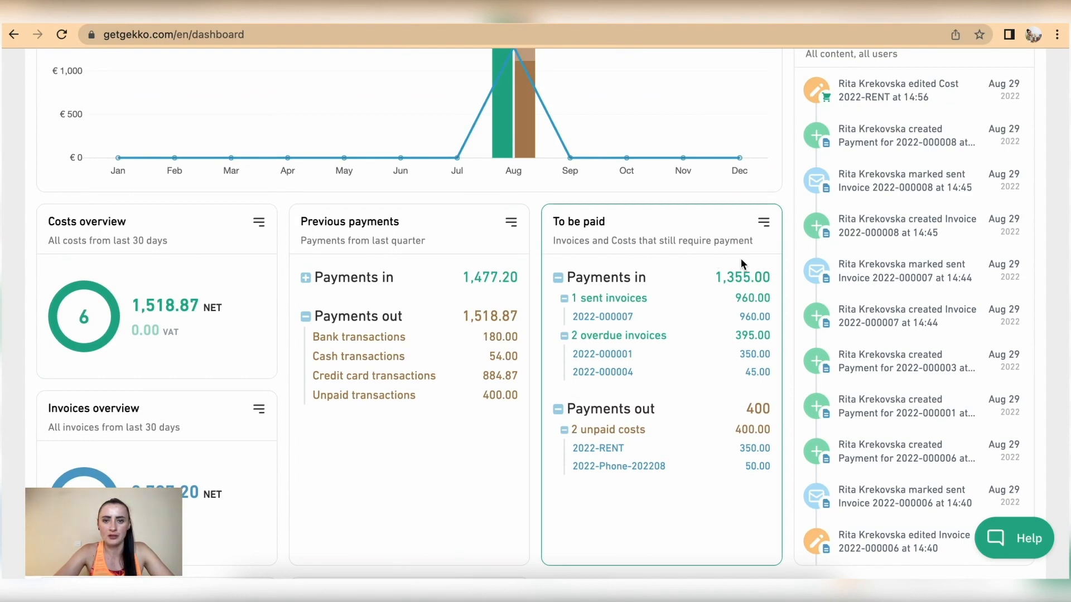
pyautogui.click(305, 278)
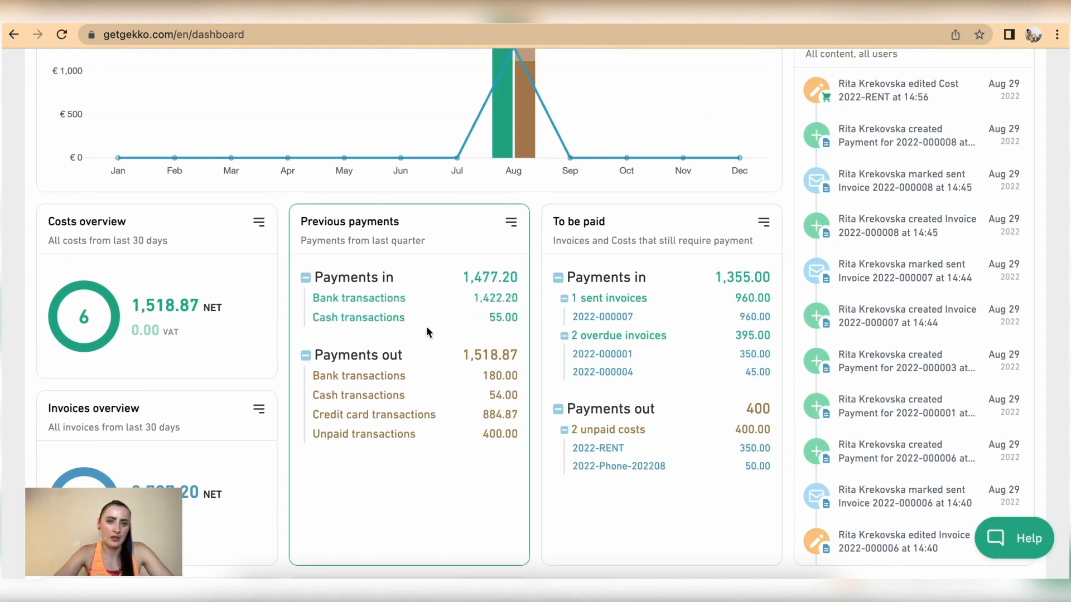
pyautogui.scroll(5, 426, 329)
pyautogui.scroll(-2, 426, 329)
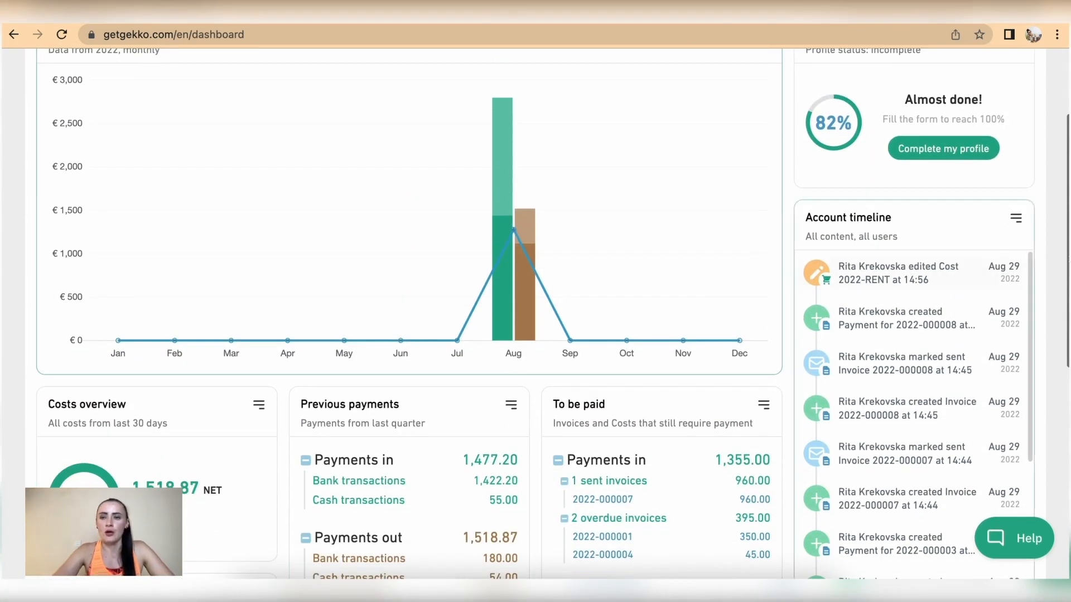
pyautogui.scroll(2, 966, 234)
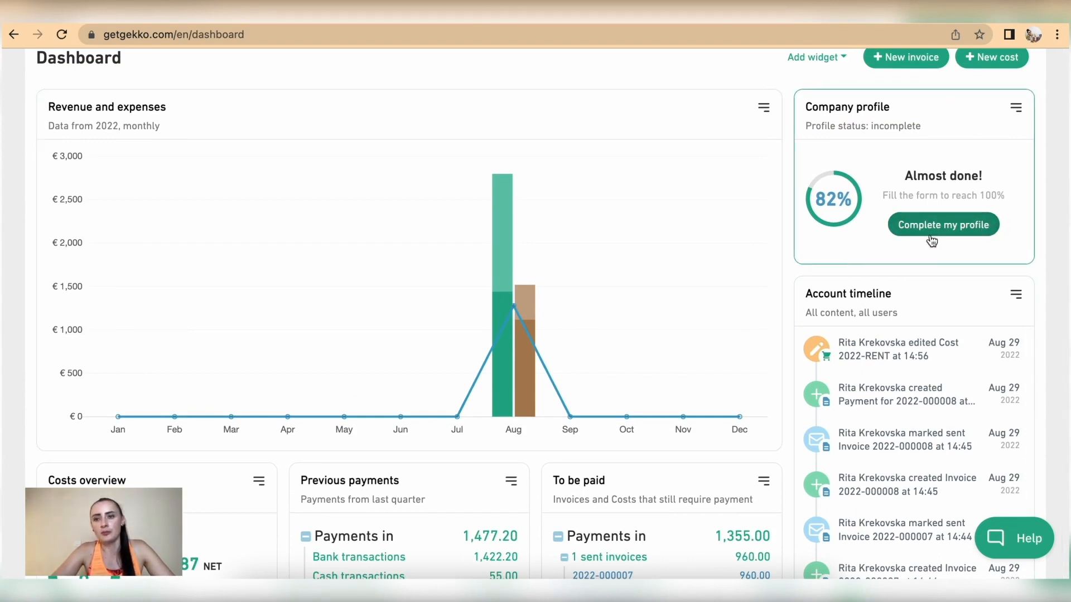
pyautogui.scroll(-3, 859, 223)
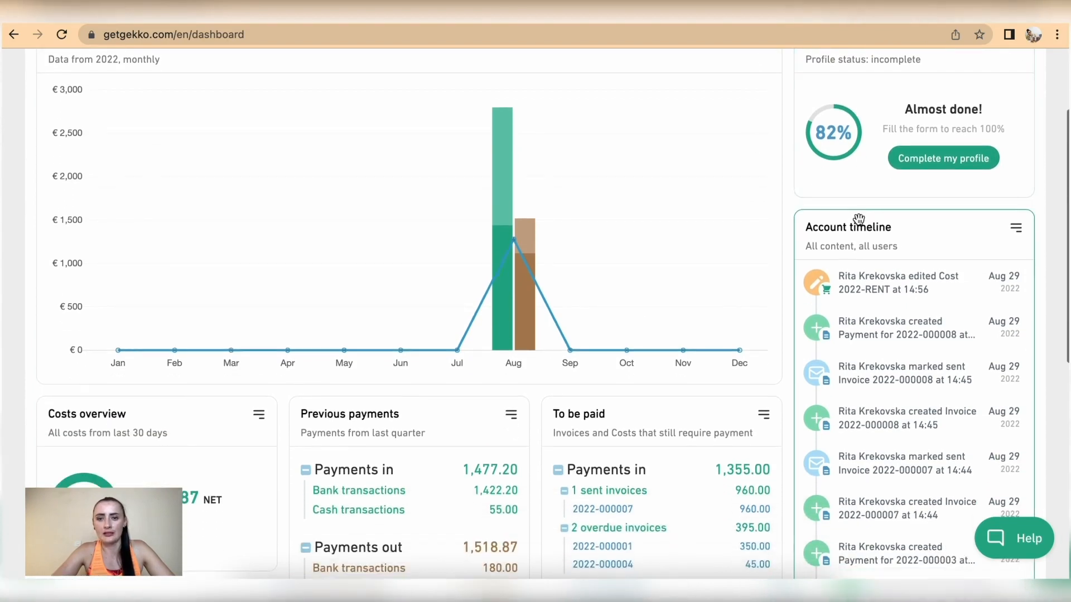
# Filter the Account timeline by content type, trying Invoices and Costs before settling on Contacts
pyautogui.scroll(-3, 859, 221)
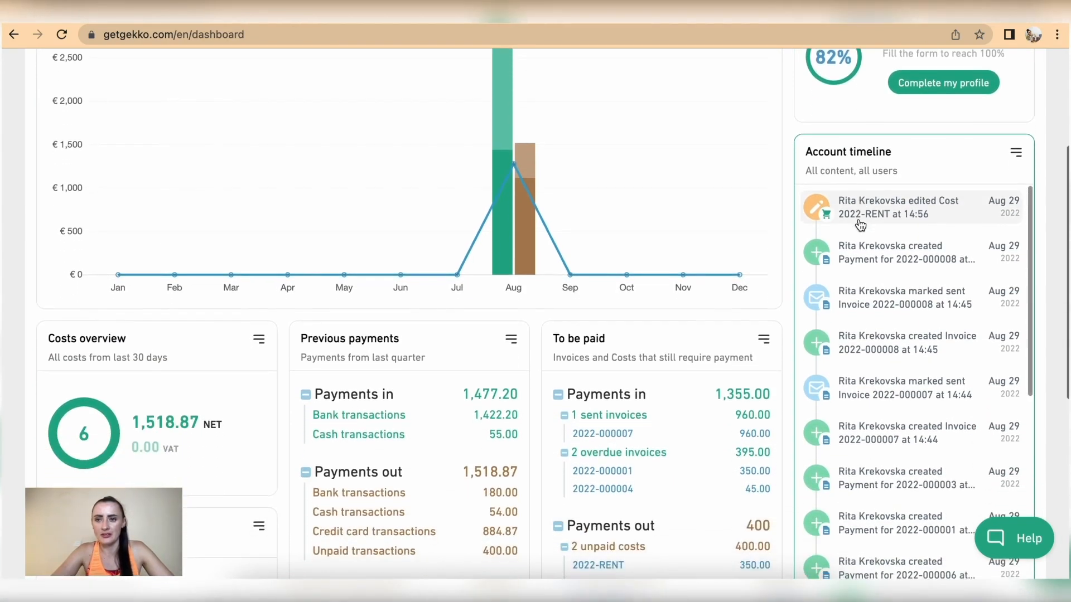
pyautogui.scroll(1, 859, 223)
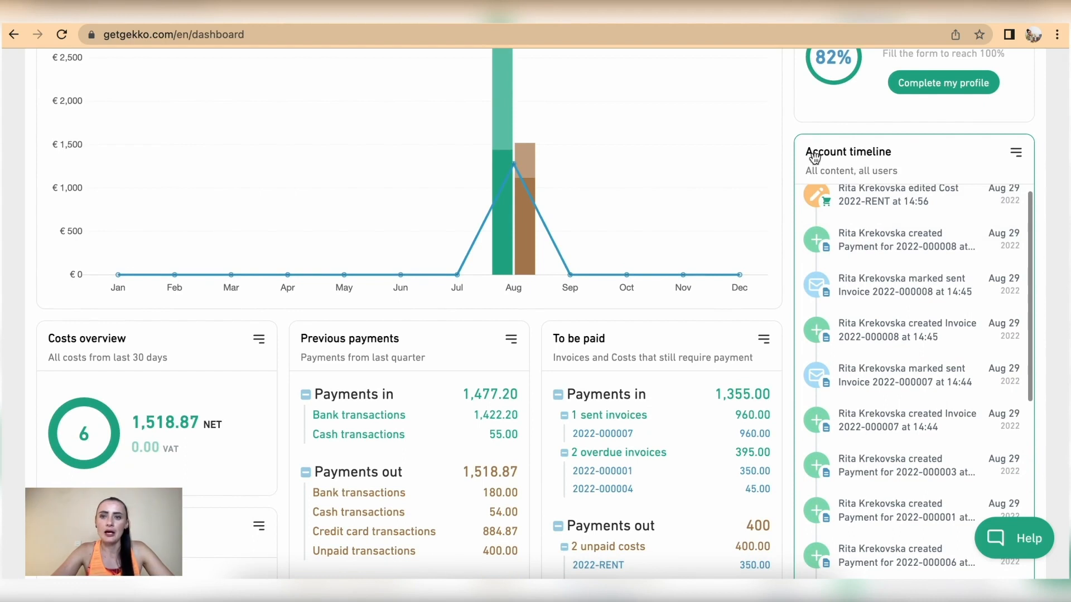
pyautogui.click(1015, 152)
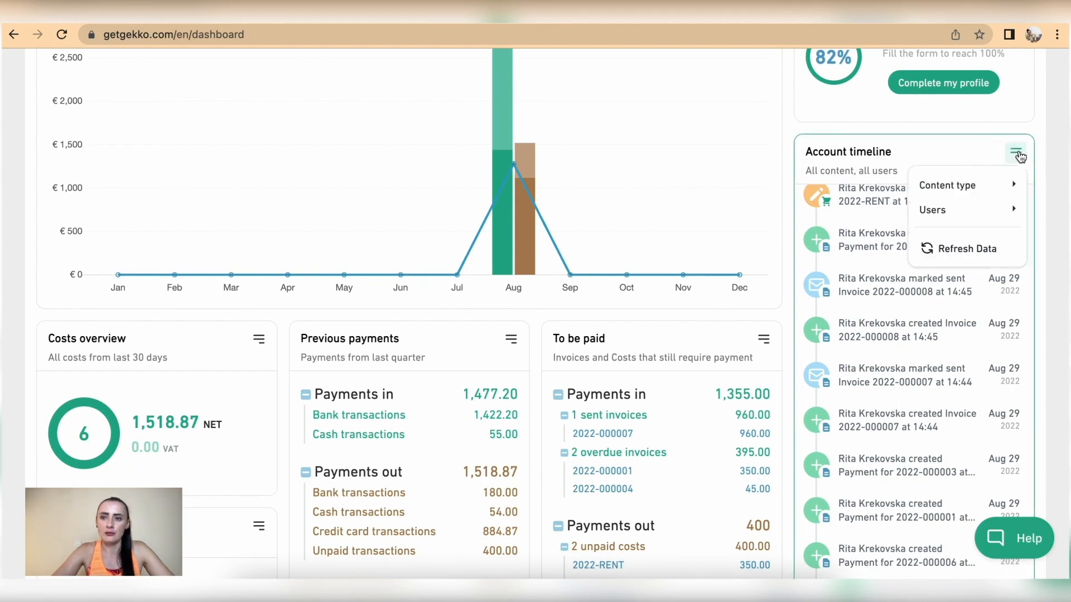
pyautogui.moveTo(946, 196)
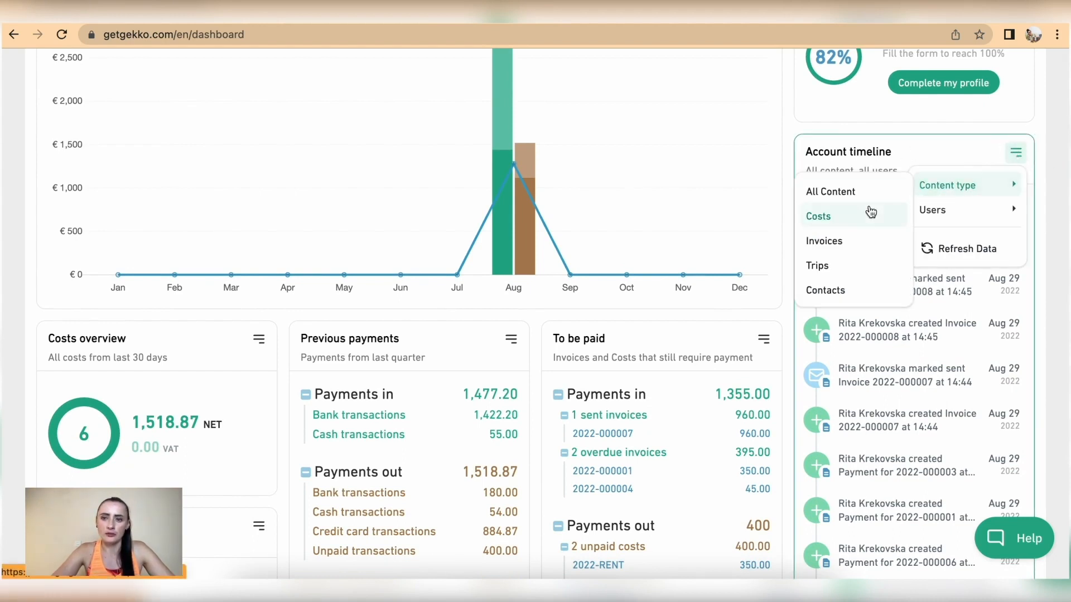
pyautogui.click(857, 240)
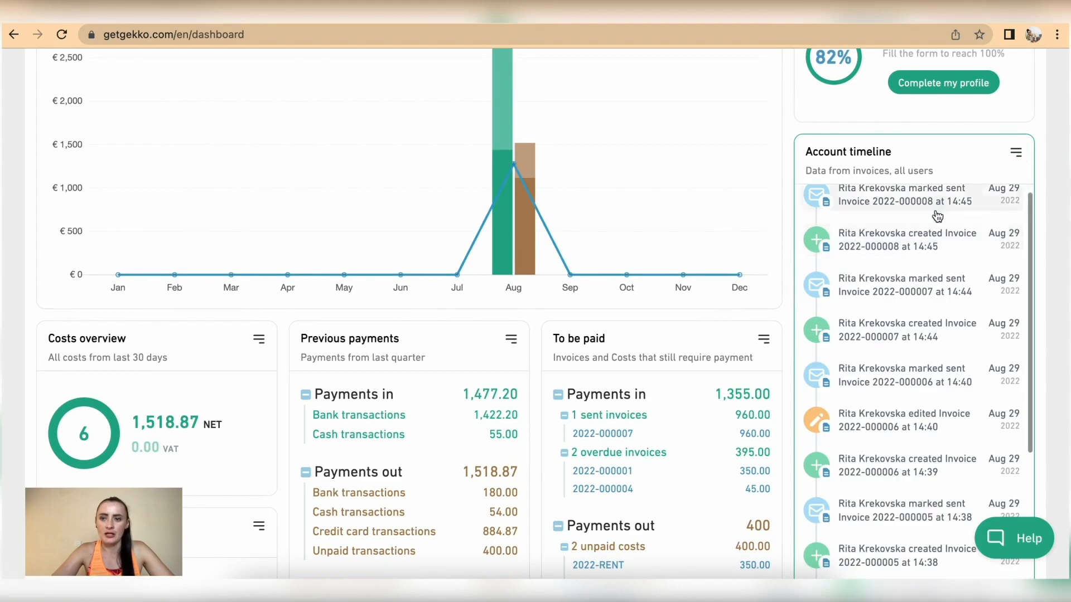
pyautogui.click(1016, 156)
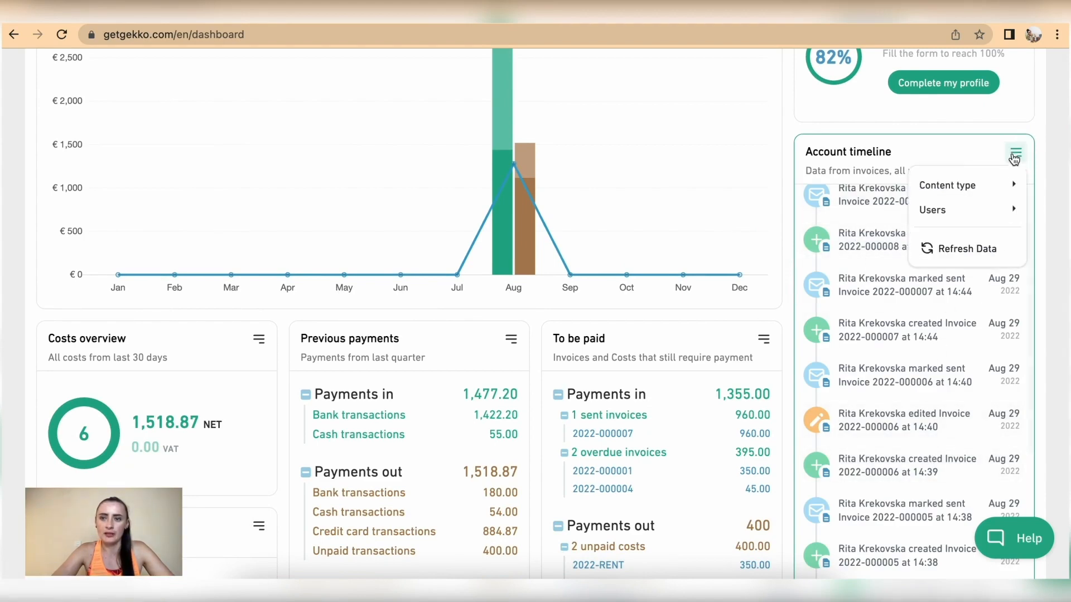
pyautogui.moveTo(968, 183)
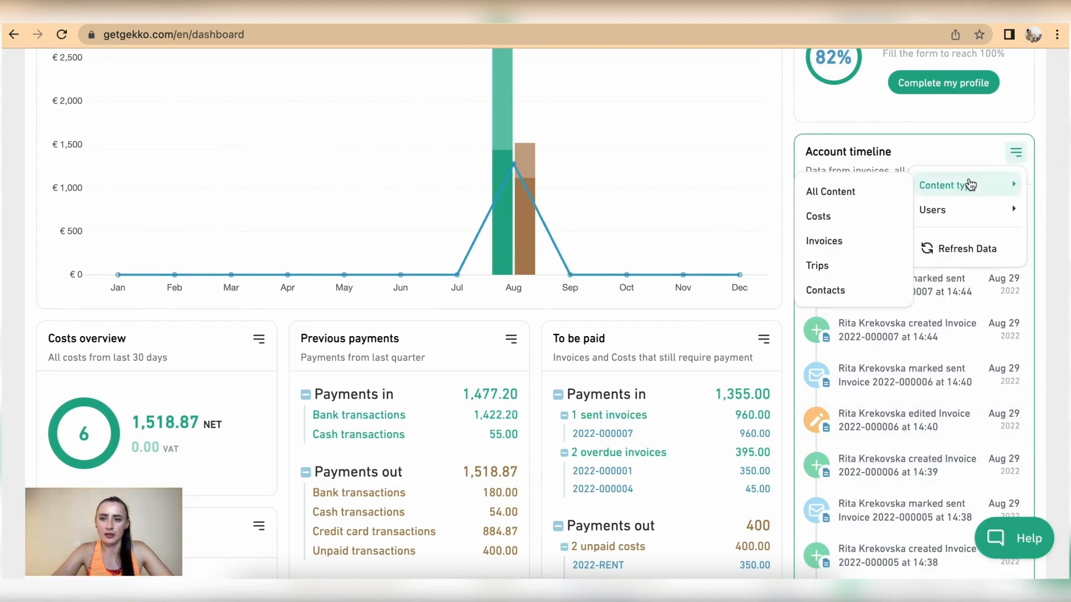
pyautogui.click(845, 218)
pyautogui.click(1016, 151)
pyautogui.moveTo(948, 185)
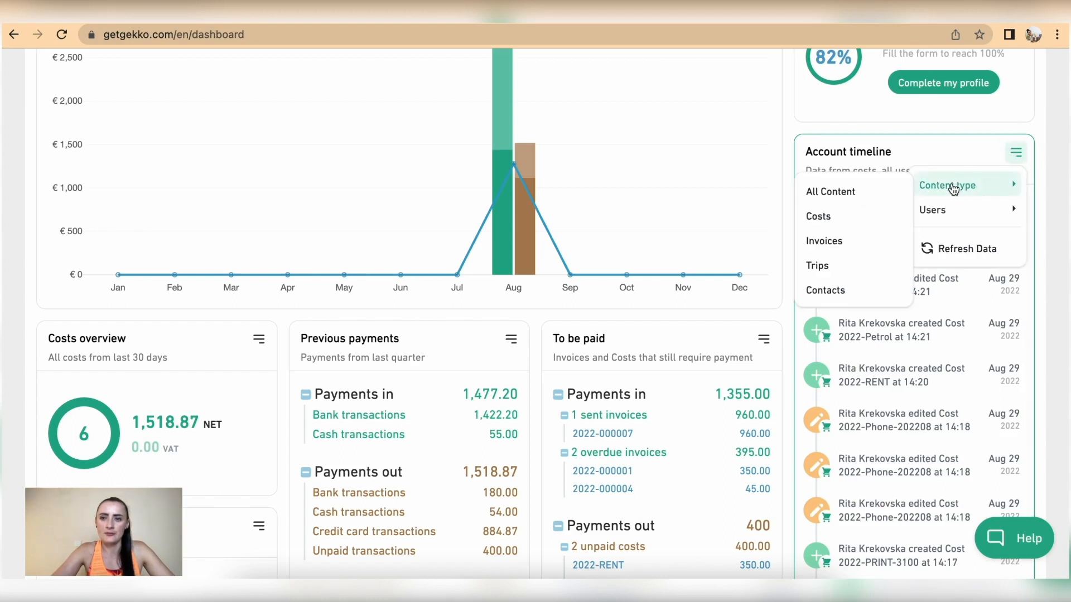
pyautogui.click(831, 289)
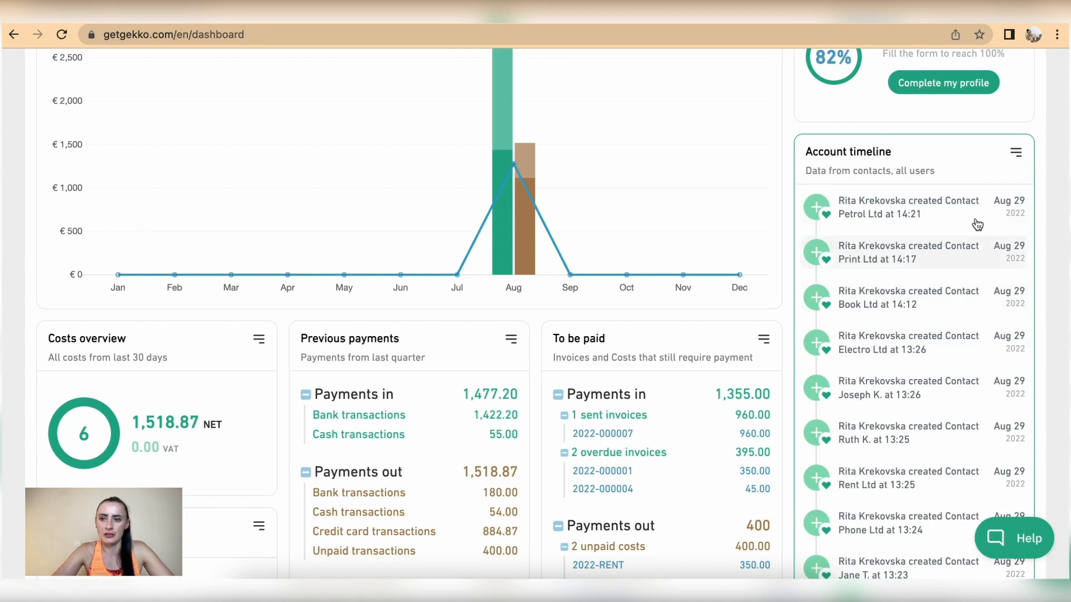
# Check the timeline's Users filter, keeping all users, and close the filter menu
pyautogui.click(1016, 152)
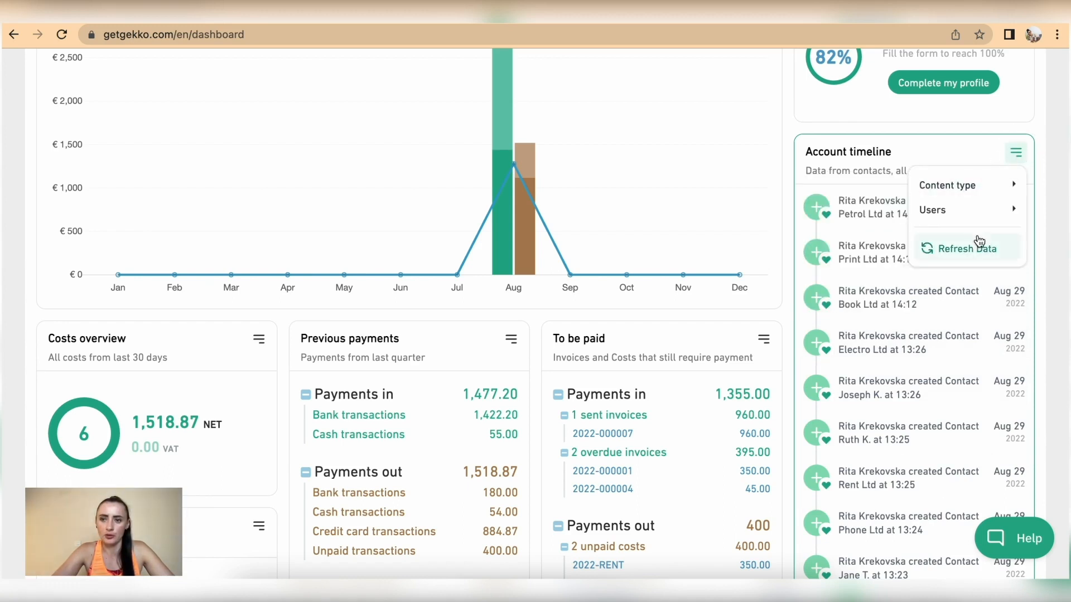
pyautogui.moveTo(966, 222)
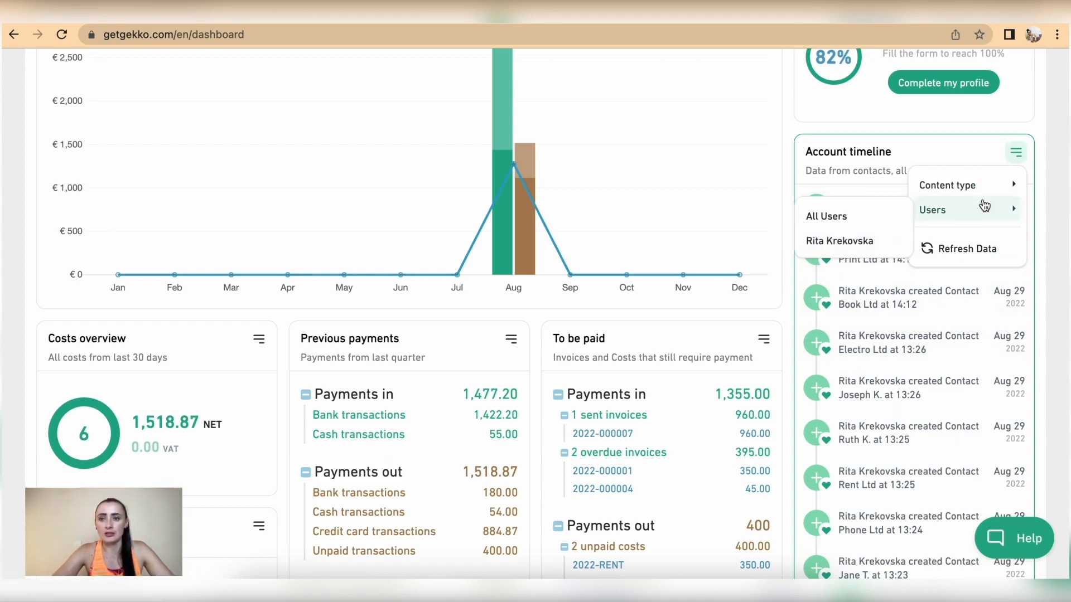
pyautogui.click(1017, 157)
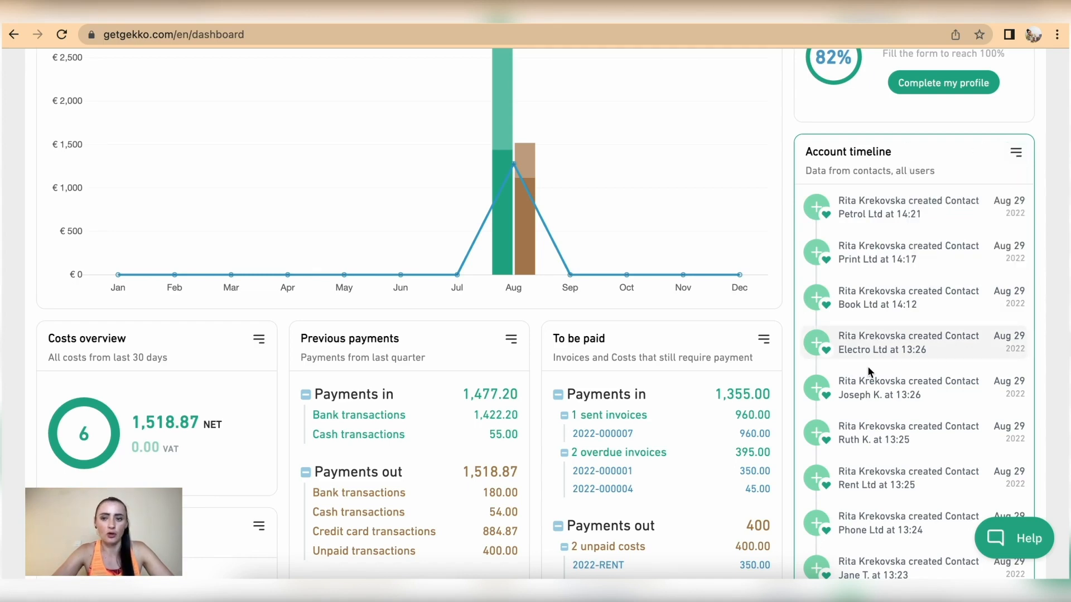
pyautogui.scroll(5, 859, 362)
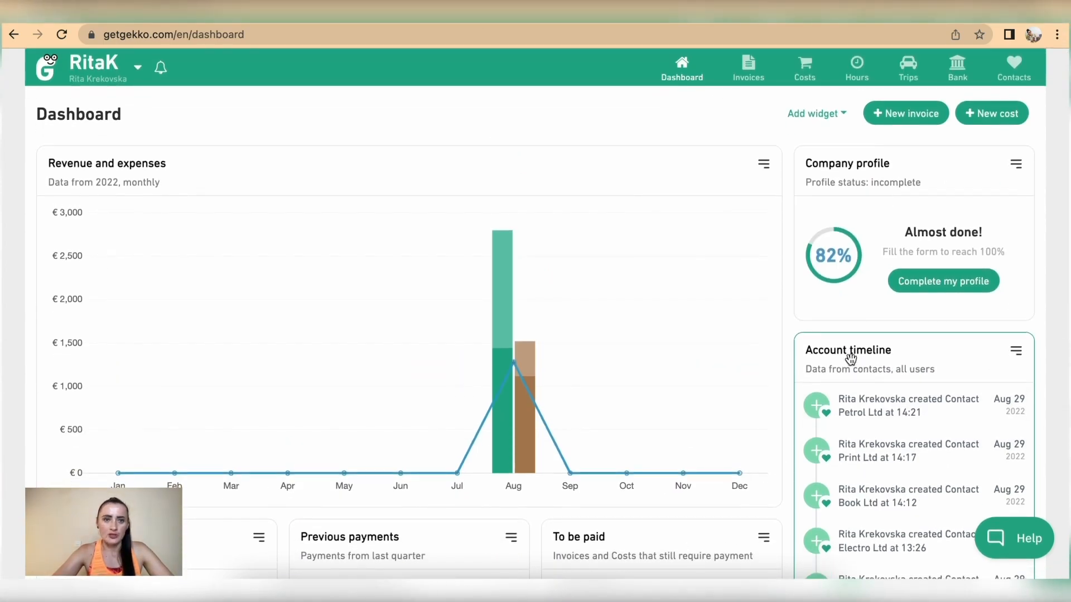
# Go to Documents, open the Add Document form, and bring up the file picker
pyautogui.moveTo(684, 76)
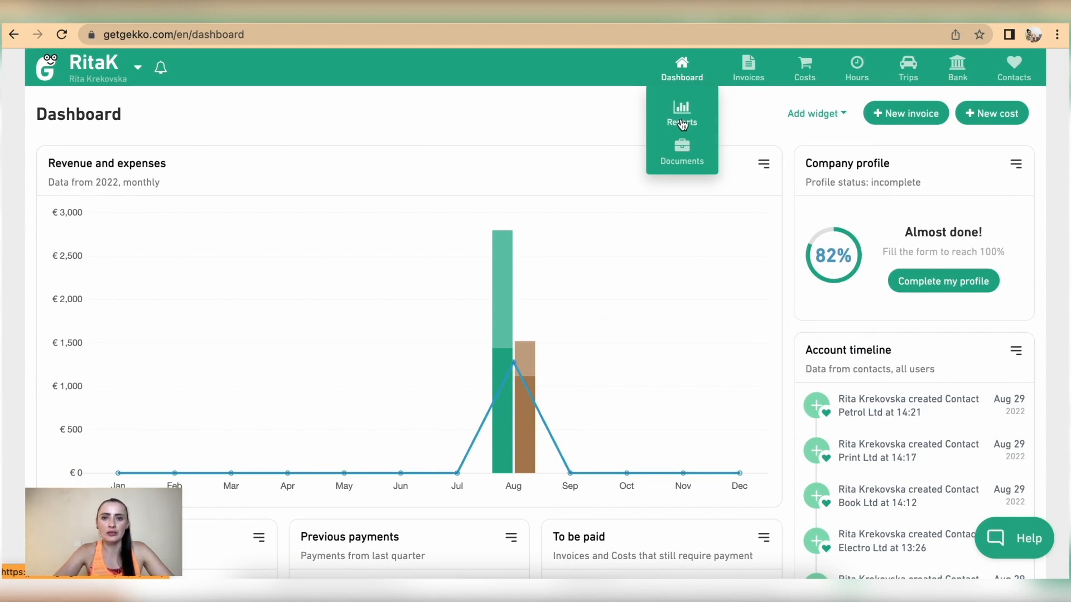
pyautogui.click(682, 157)
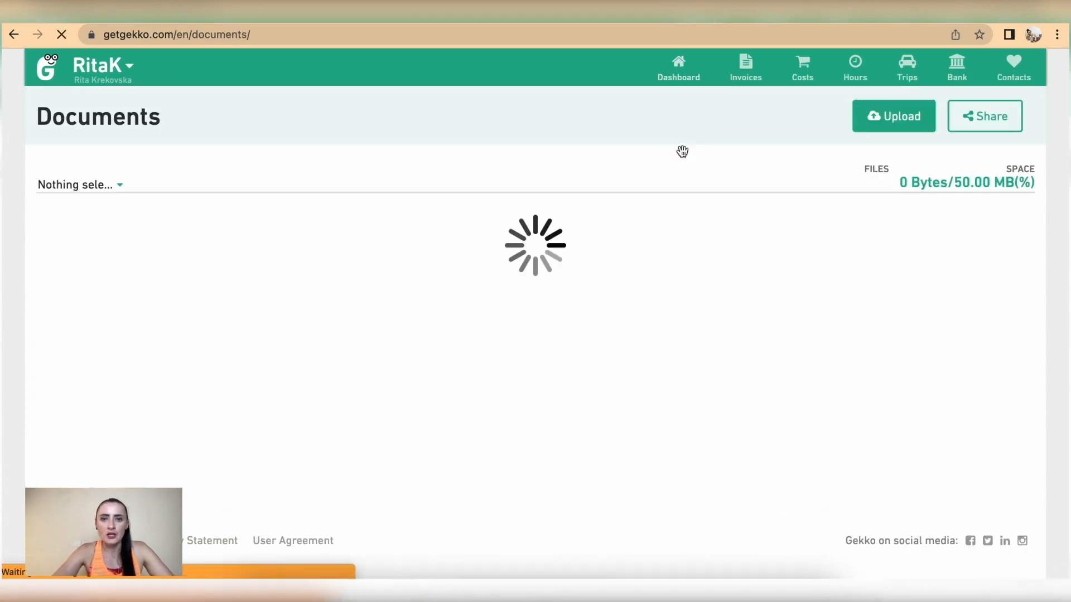
pyautogui.click(899, 118)
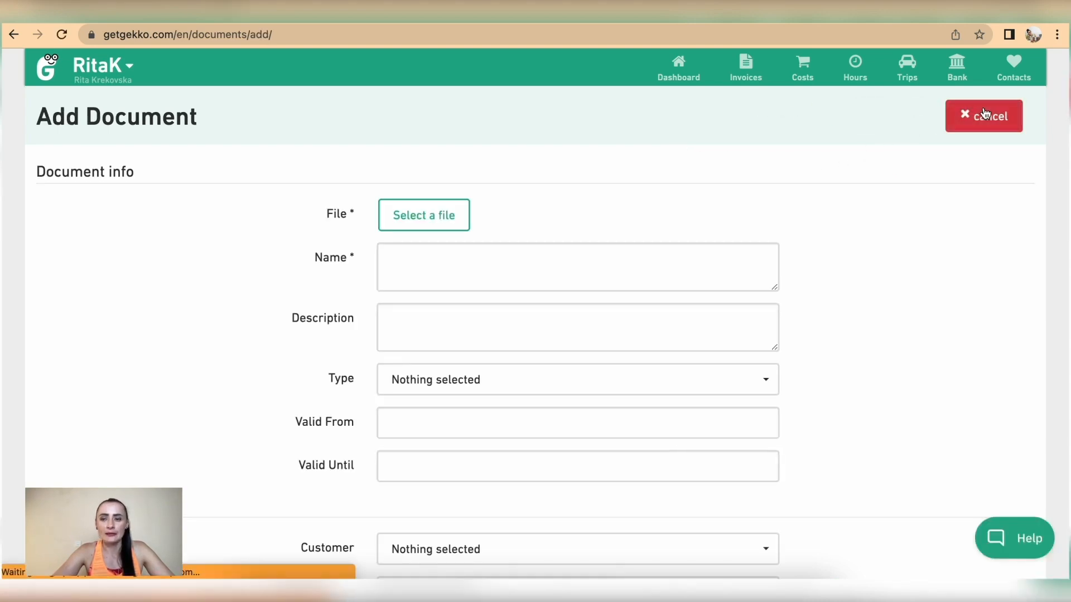
pyautogui.click(980, 116)
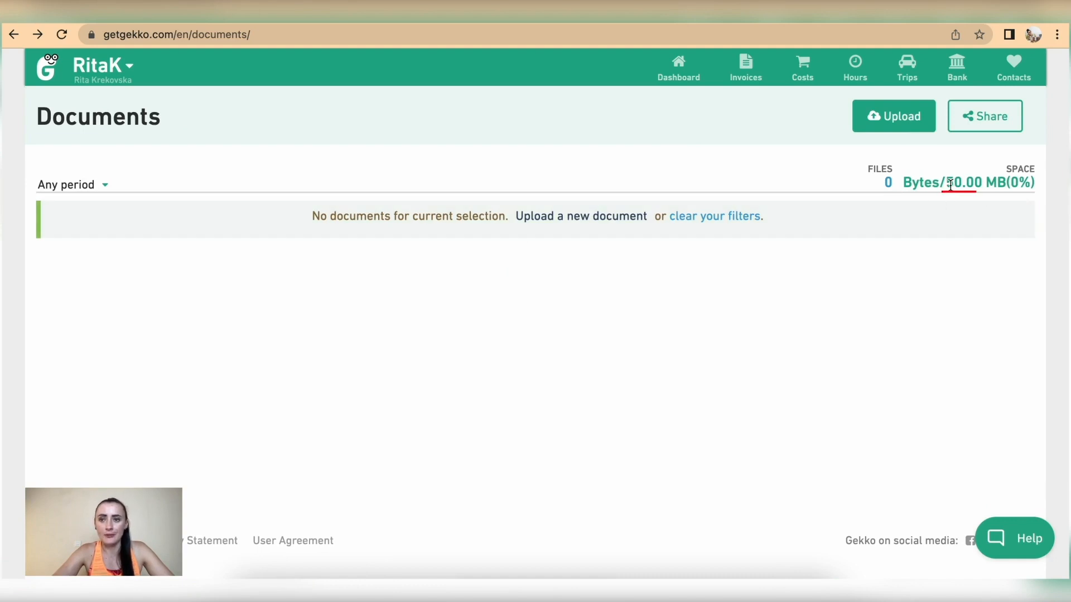
pyautogui.click(897, 127)
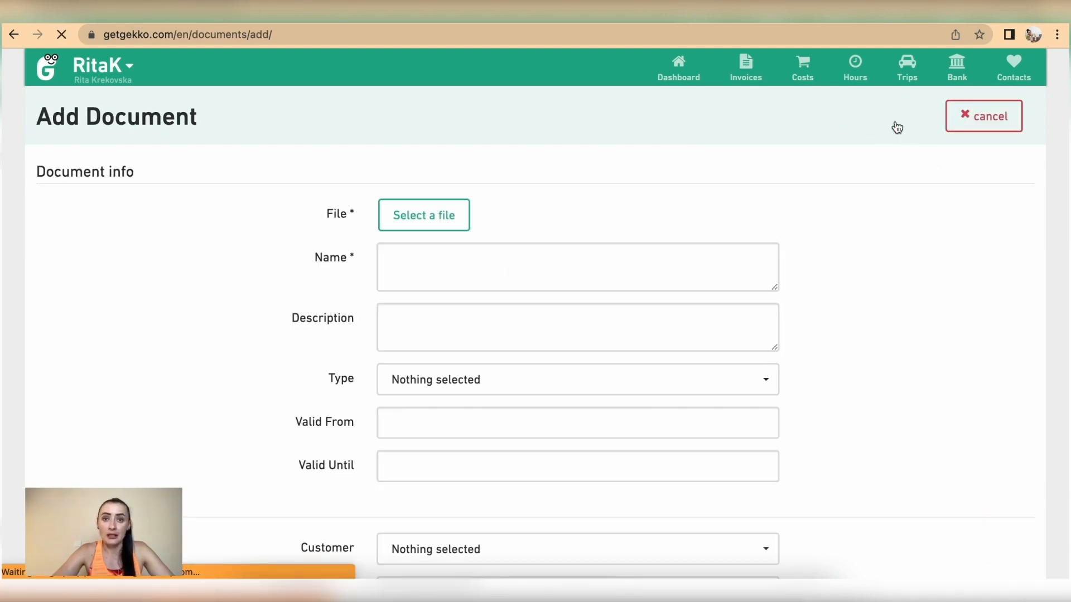
pyautogui.click(397, 219)
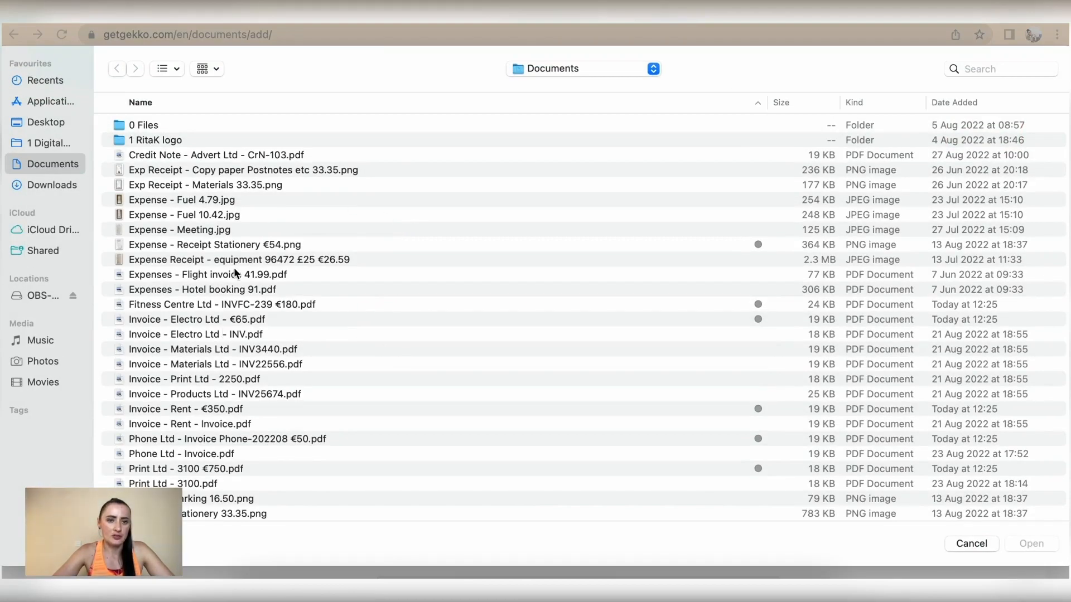
# Attach 'Fitness Centre Ltd - INVFC-239 €180.pdf' from the Documents folder
pyautogui.scroll(-3, 212, 415)
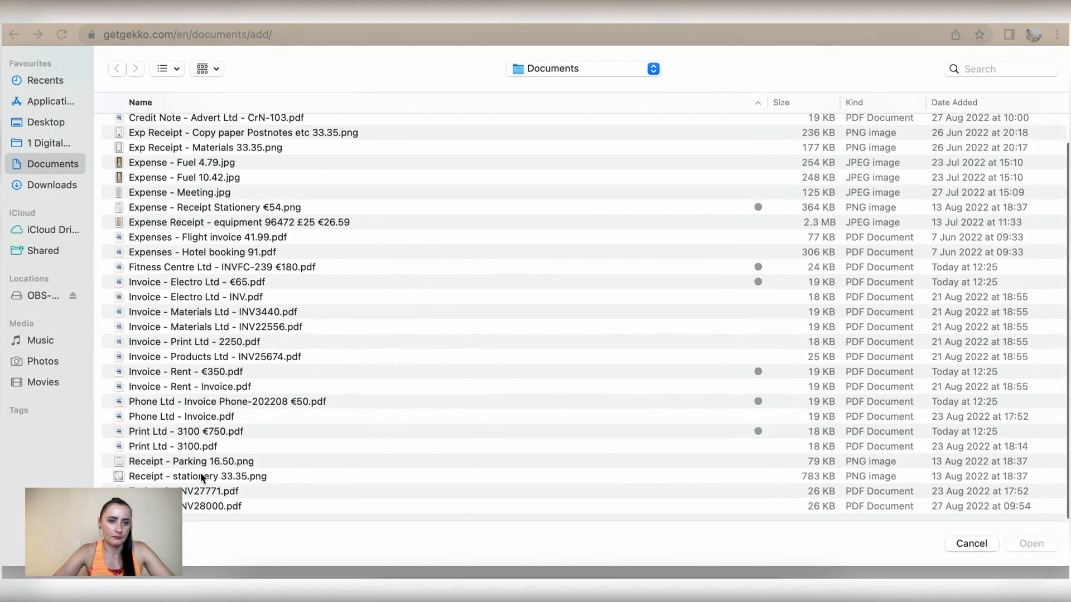
pyautogui.click(192, 270)
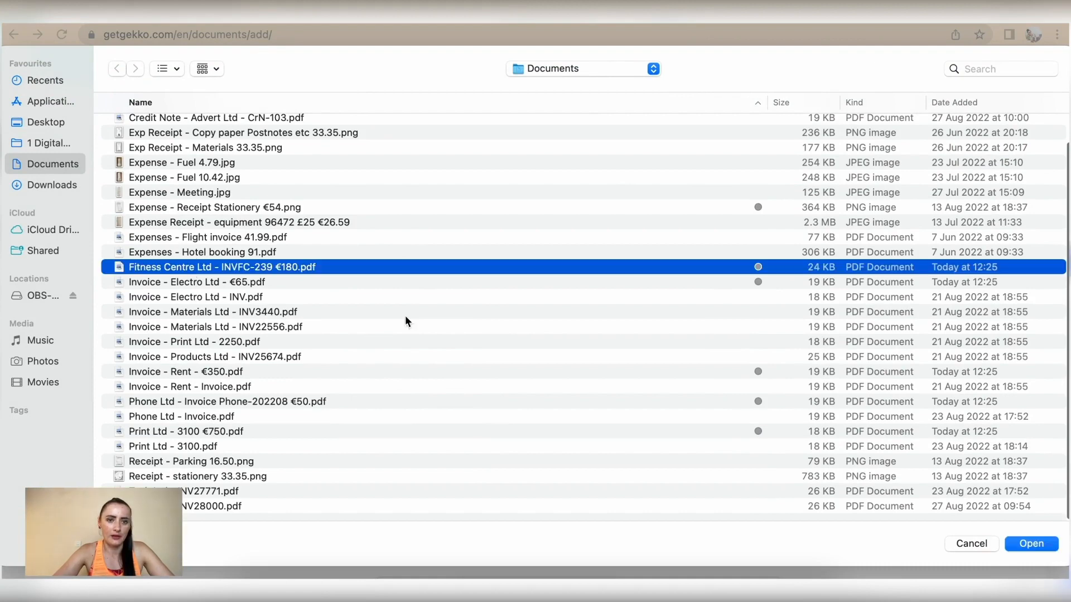
pyautogui.click(1031, 544)
pyautogui.scroll(-3, 593, 320)
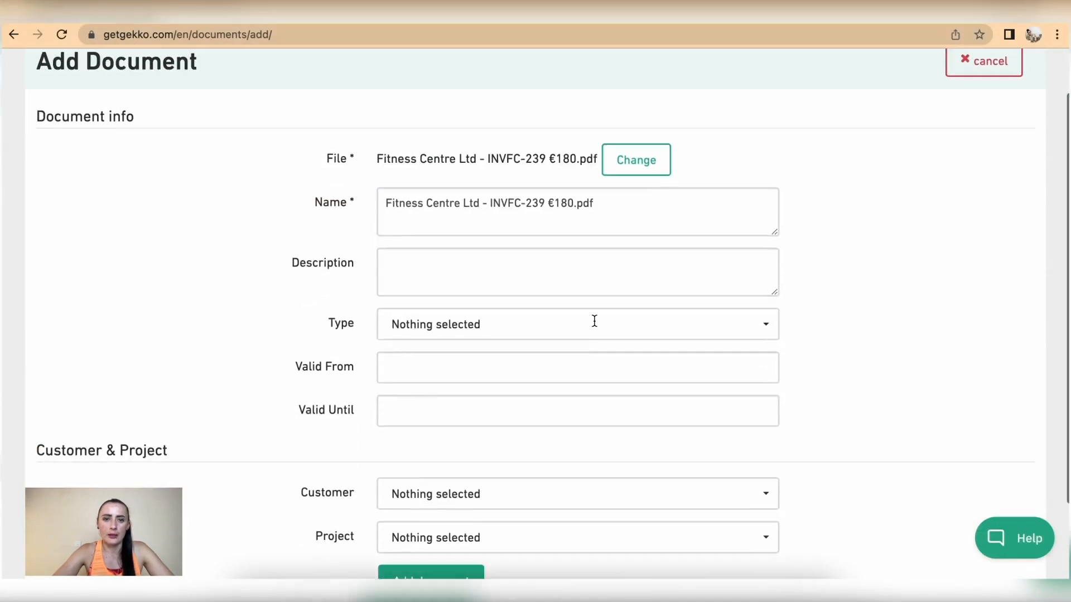
# Name the document Agreement, type Contract, valid 01-Aug-2022 to 31-Dec-2022
pyautogui.moveTo(600, 106); pyautogui.dragTo(333, 105)
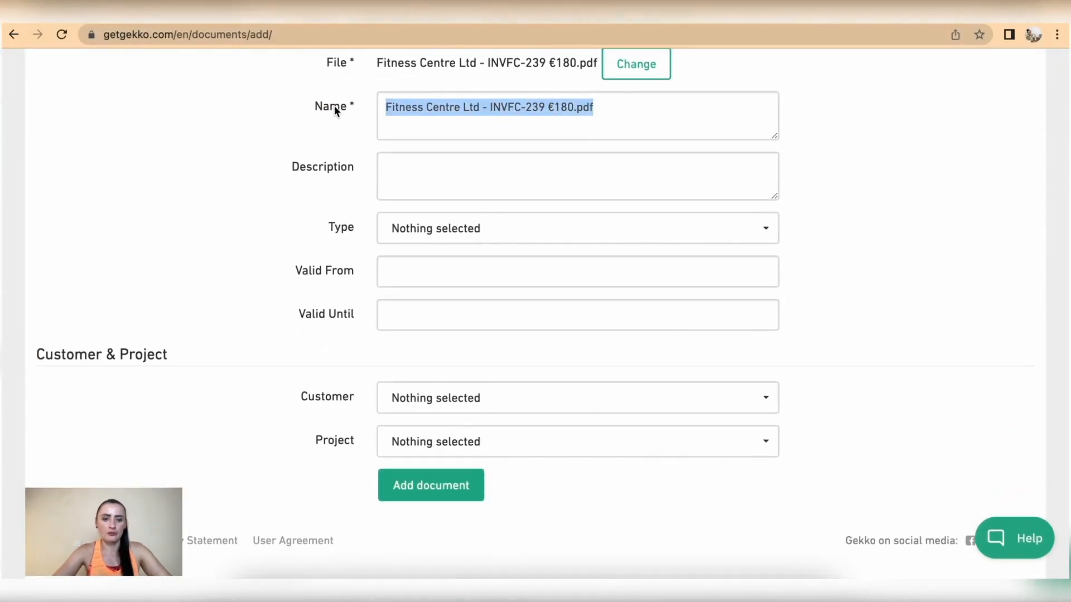
pyautogui.write('Agreement')
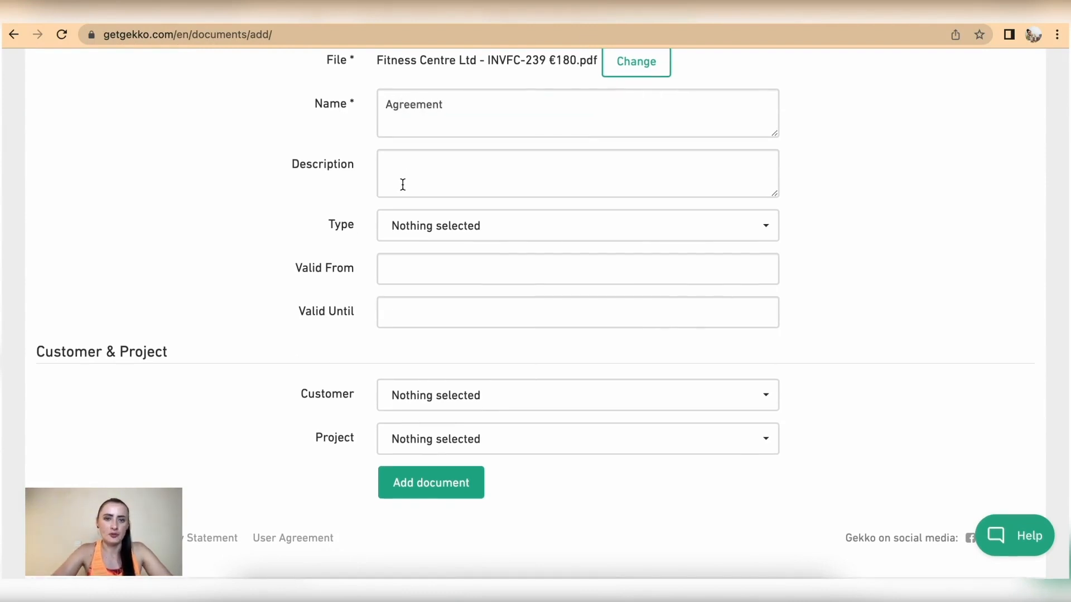
pyautogui.click(405, 230)
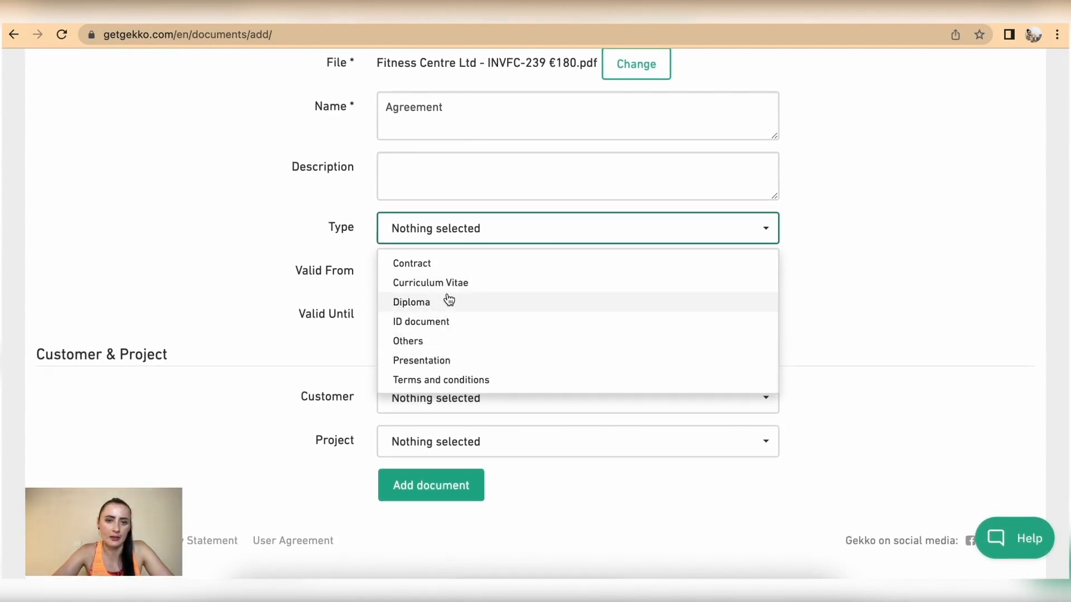
pyautogui.click(441, 263)
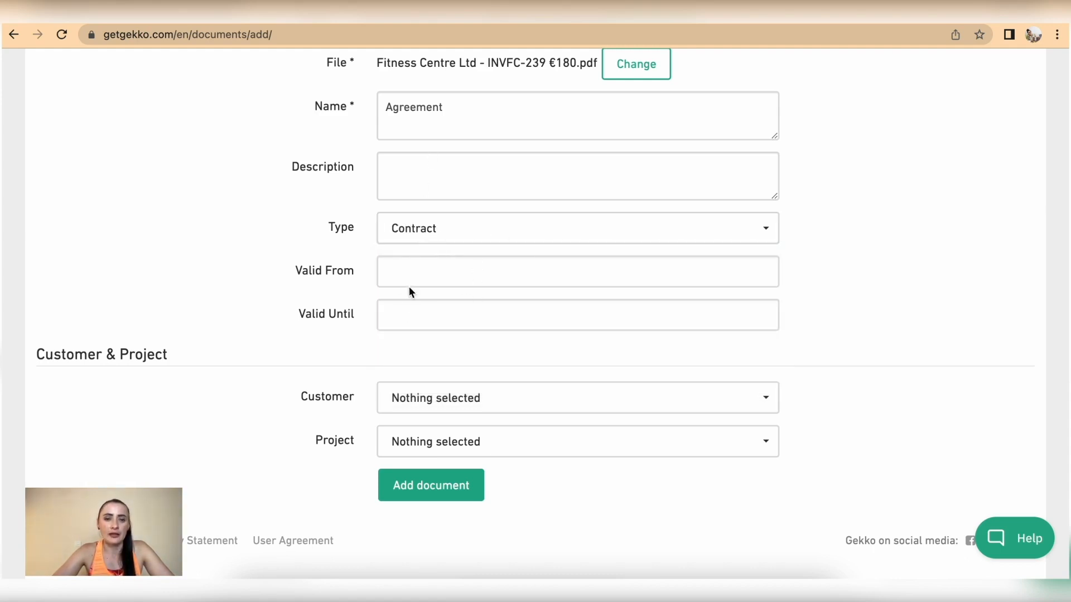
pyautogui.click(405, 272)
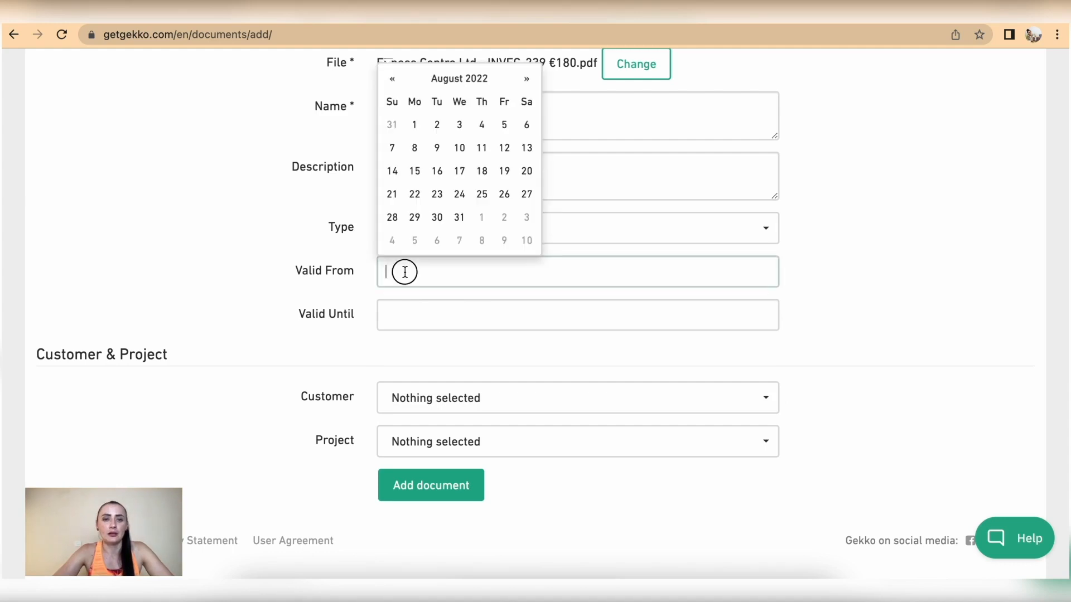
pyautogui.click(412, 126)
pyautogui.click(415, 315)
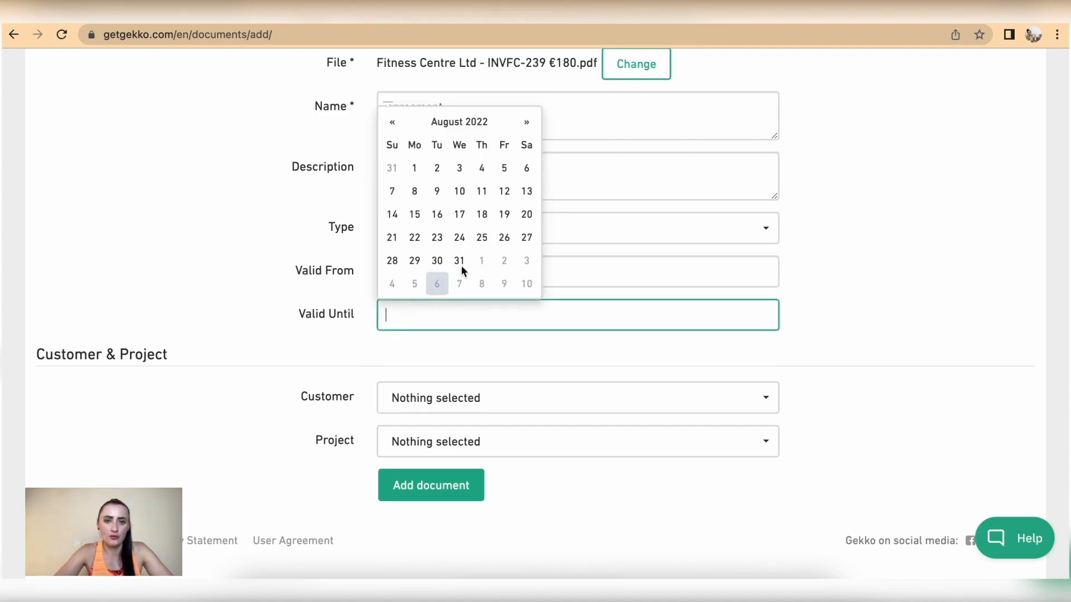
pyautogui.click(489, 124)
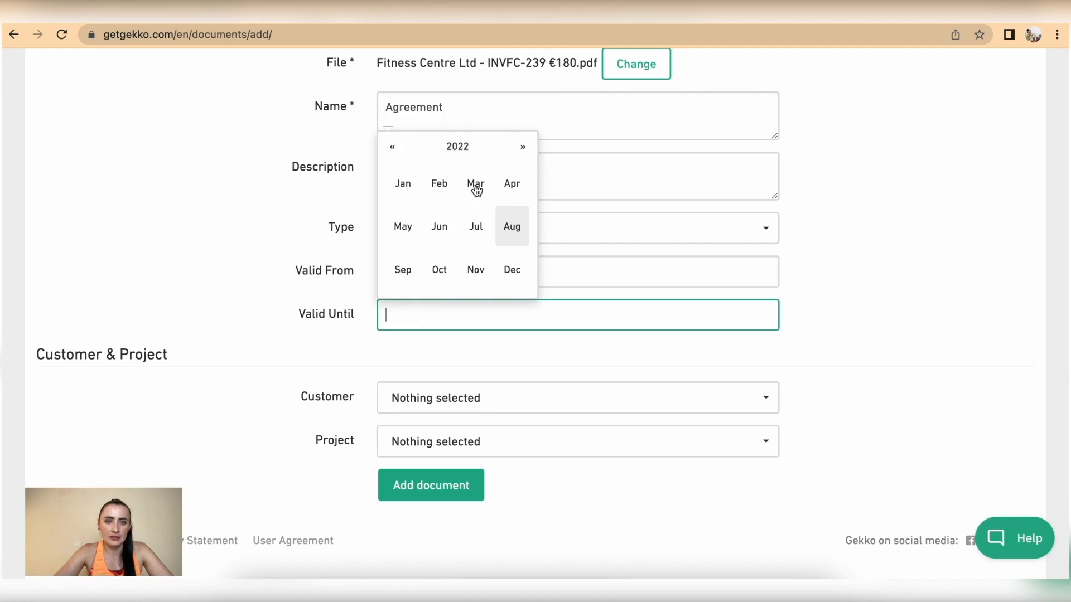
pyautogui.click(507, 272)
pyautogui.click(525, 257)
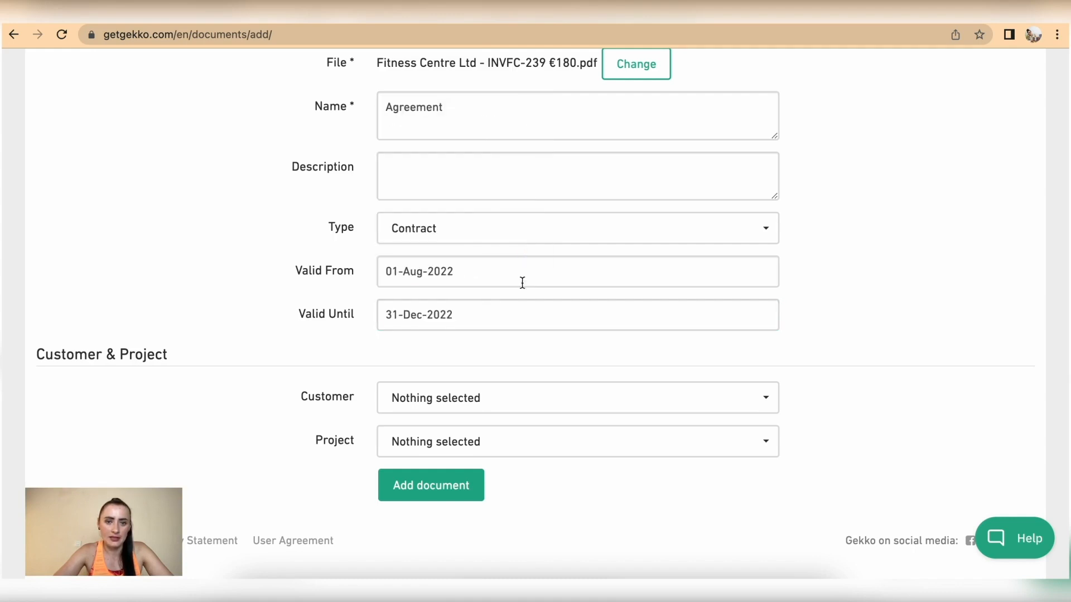
# Link the document to customer Fitness Centre Ltd, without a project, and save it
pyautogui.click(435, 405)
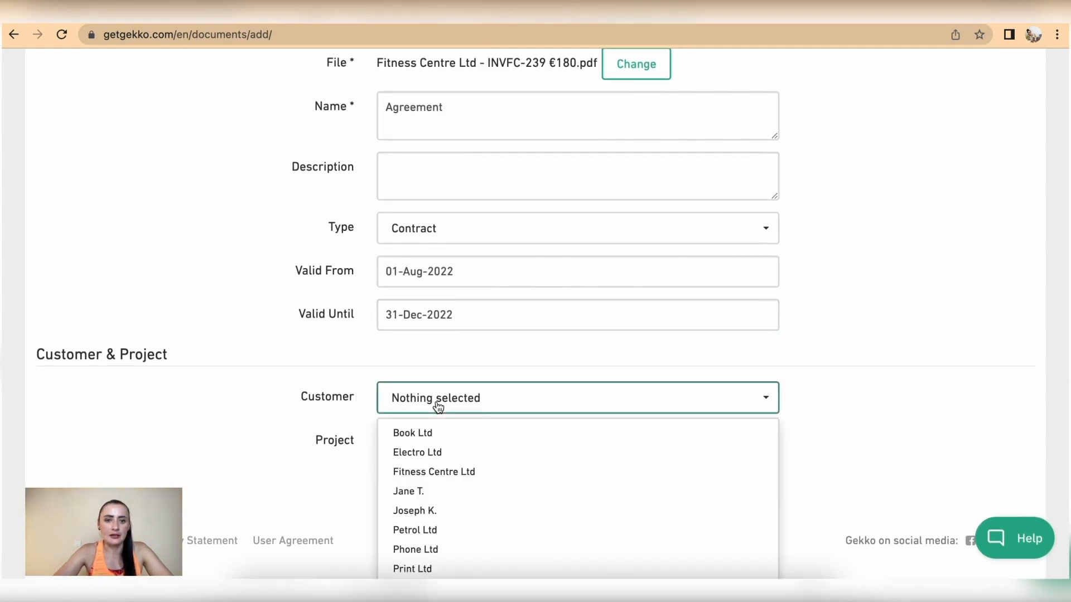
pyautogui.click(460, 473)
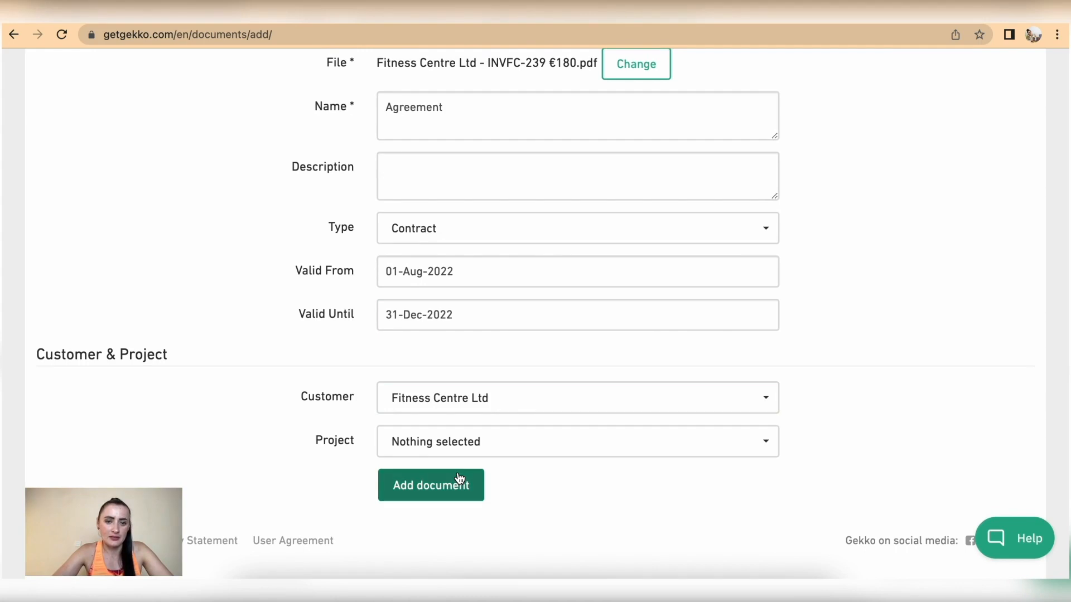
pyautogui.click(411, 445)
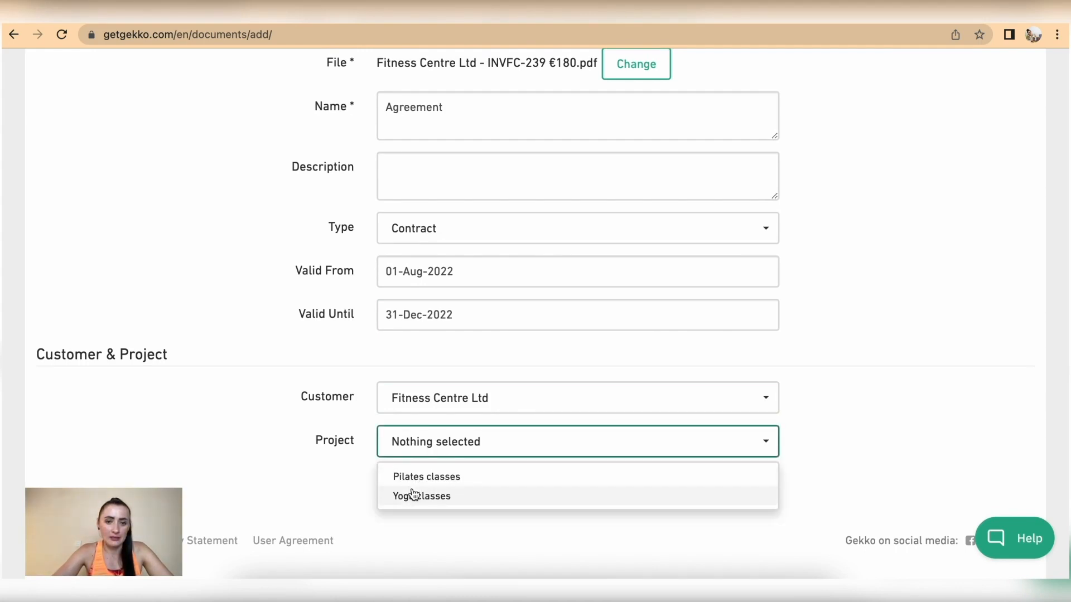
pyautogui.click(433, 457)
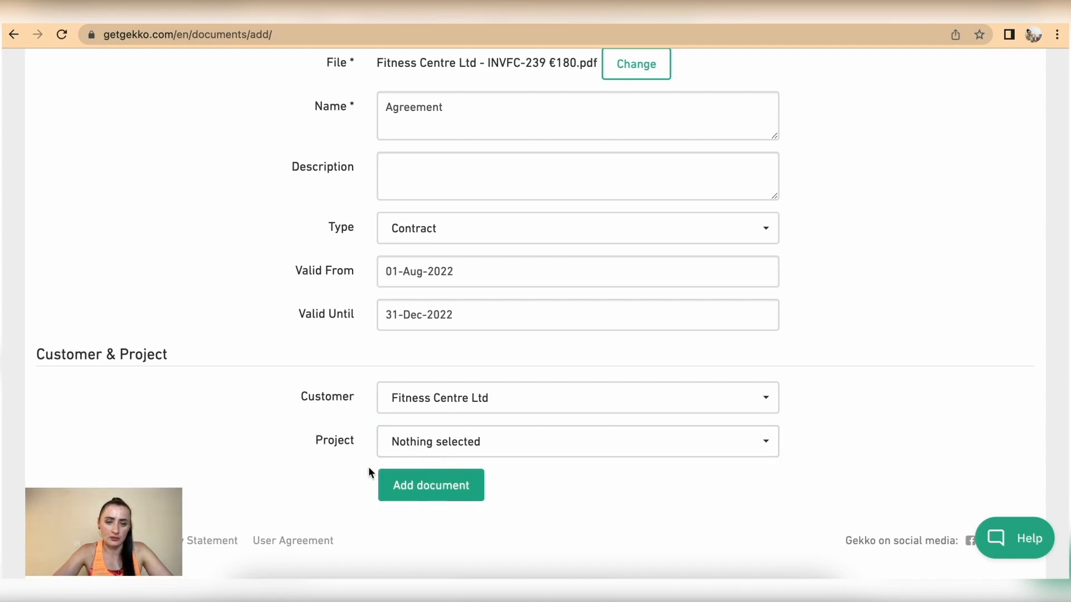
pyautogui.click(432, 493)
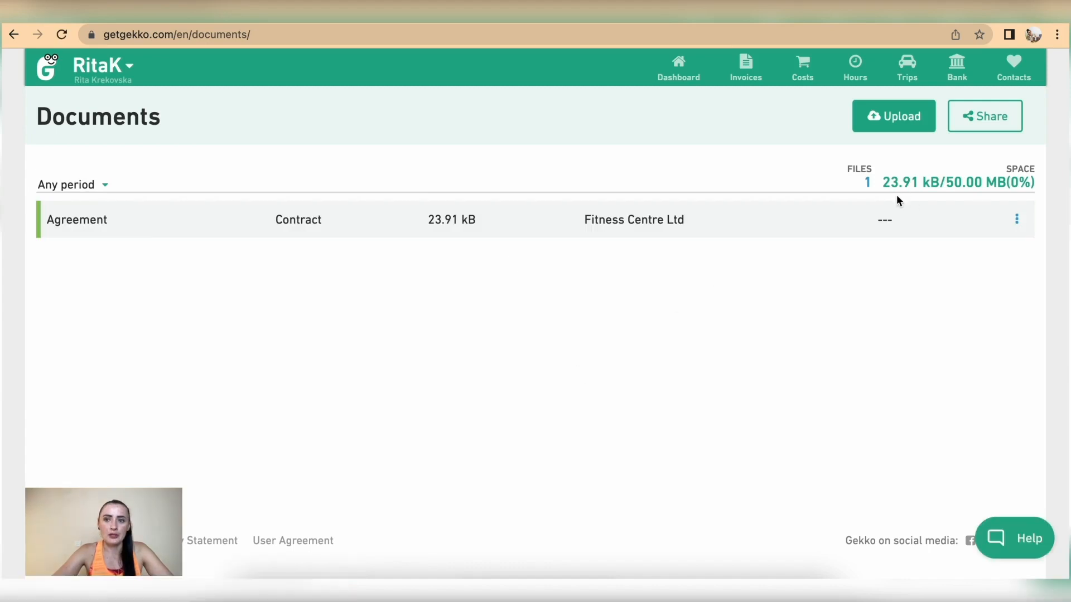
# Glance at the Agreement document's actions, then open Fitness Centre Ltd from the Contacts list
pyautogui.click(1016, 219)
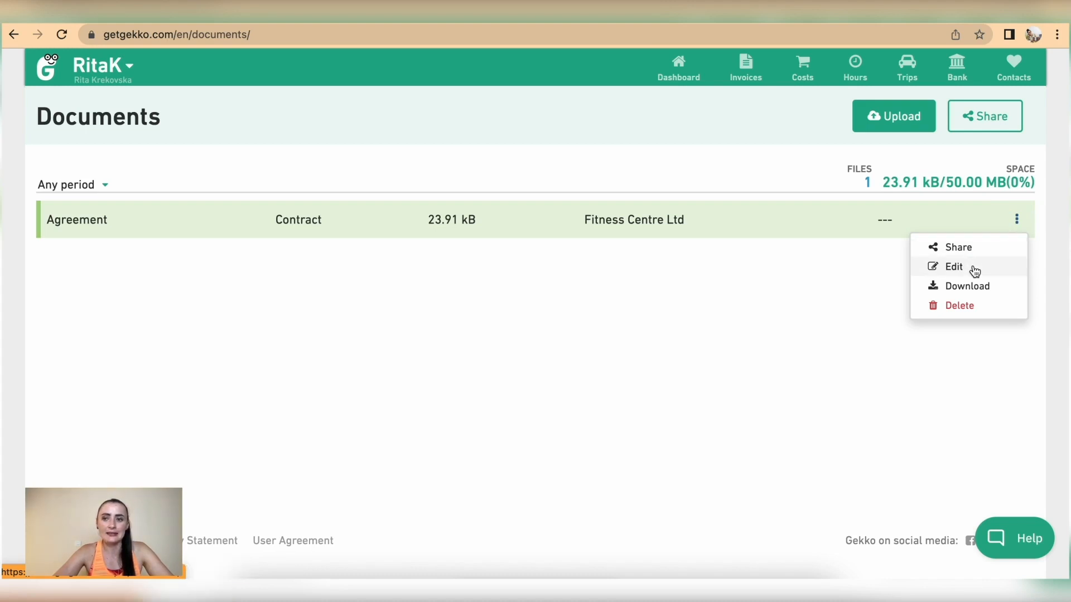
pyautogui.click(787, 308)
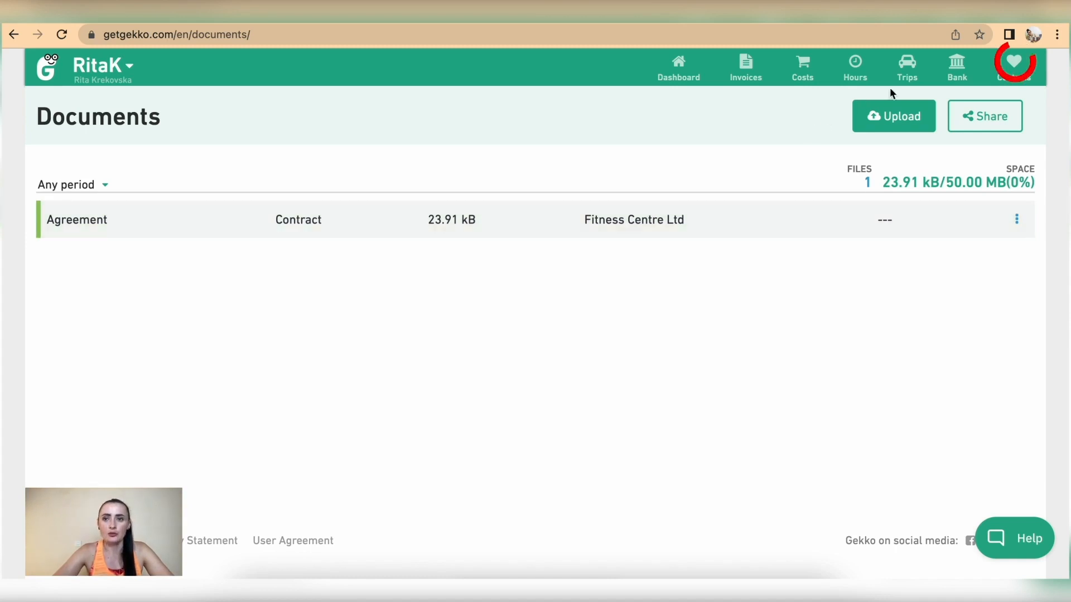
pyautogui.click(1016, 69)
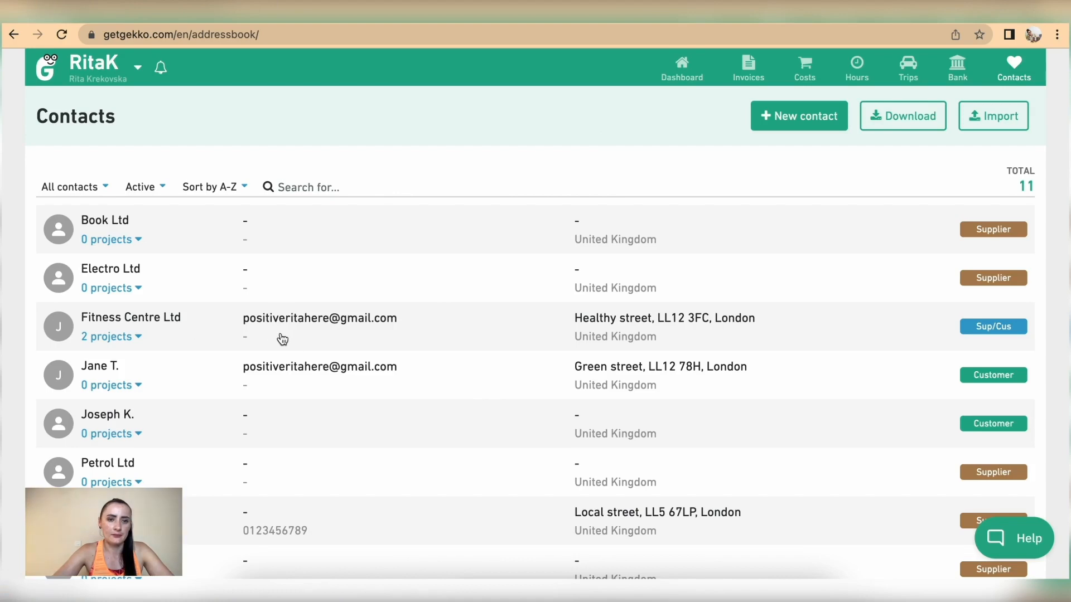
pyautogui.click(283, 339)
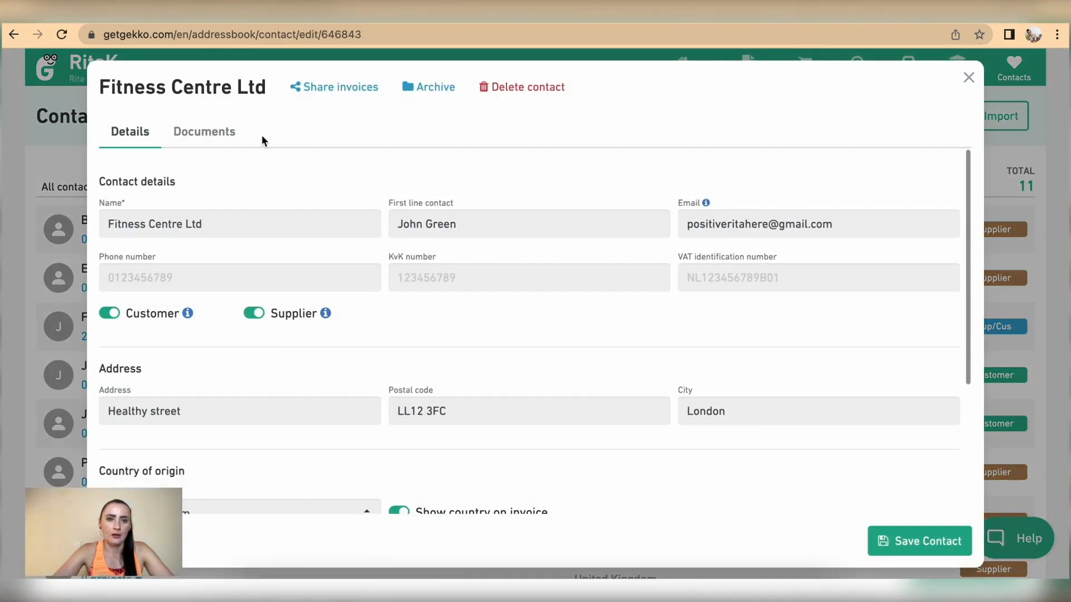
# Confirm the Agreement appears in Fitness Centre Ltd's Documents, toggle its projects, then return to Dashboard
pyautogui.click(225, 134)
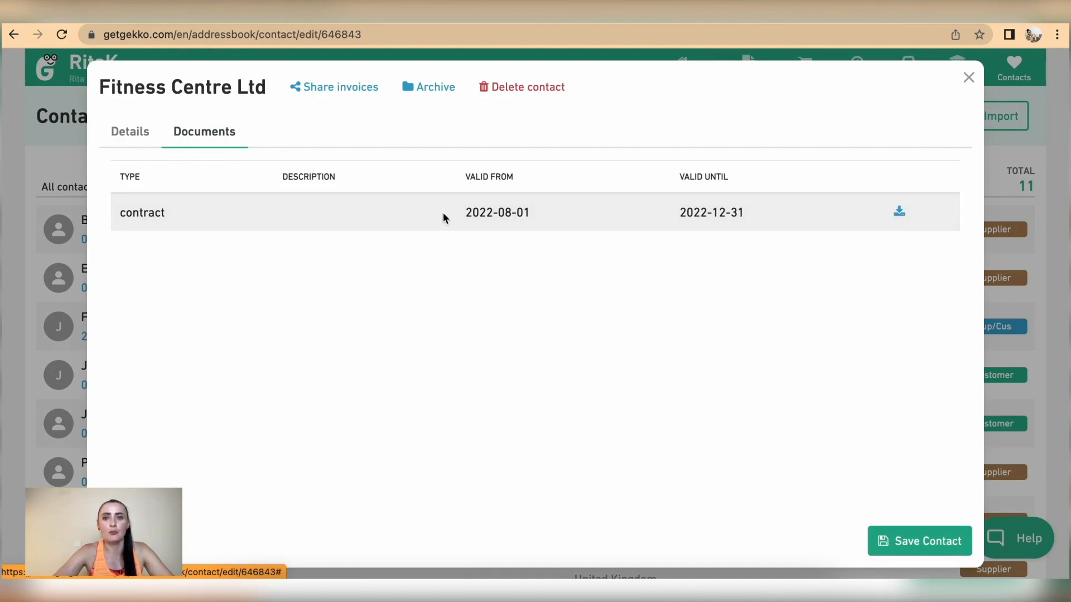
pyautogui.click(125, 136)
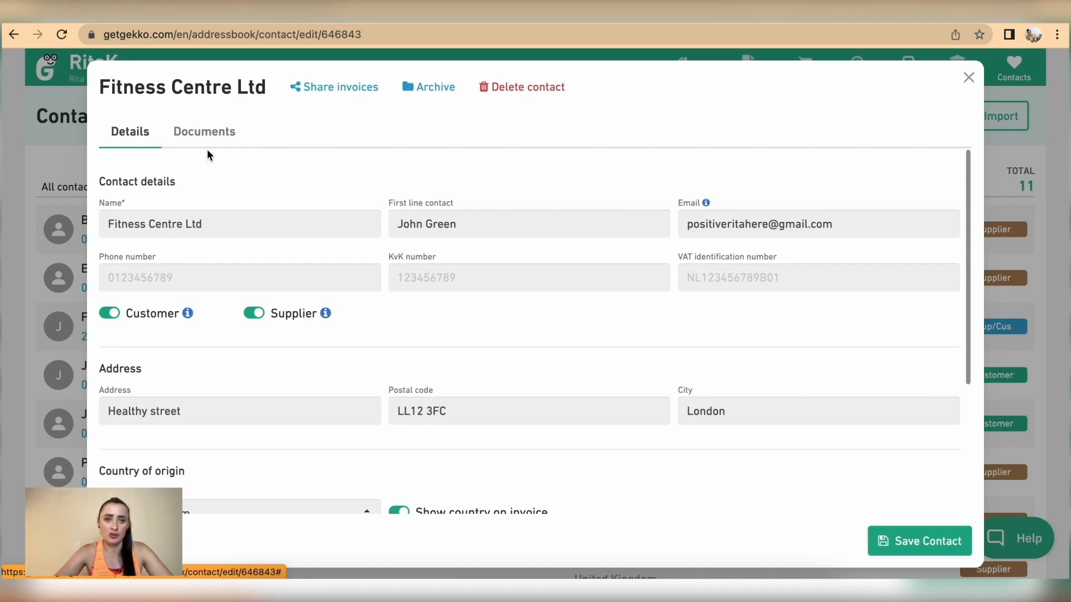
pyautogui.click(968, 78)
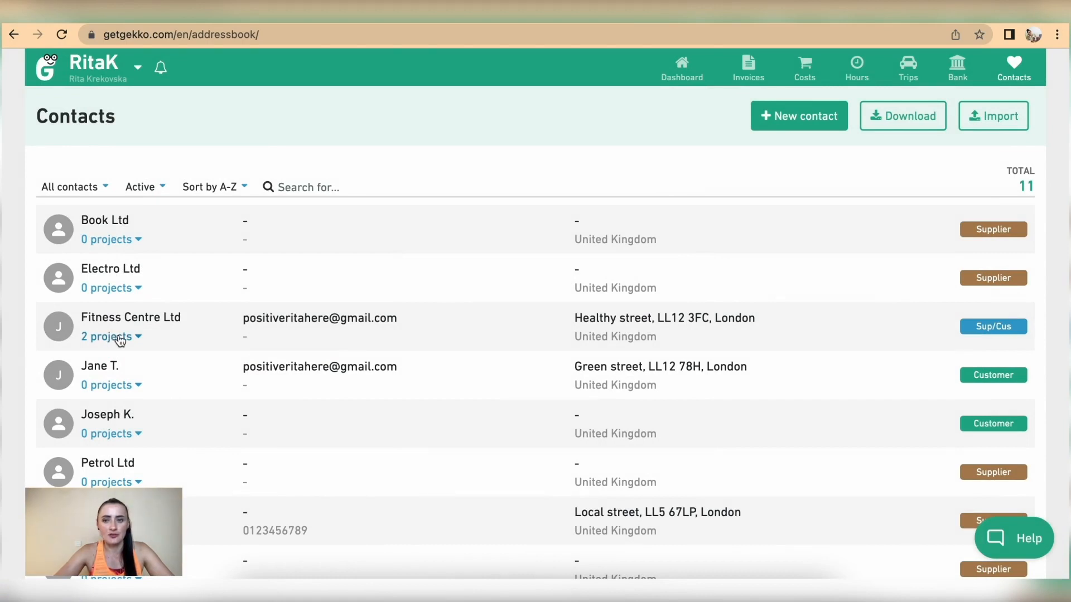
pyautogui.click(138, 339)
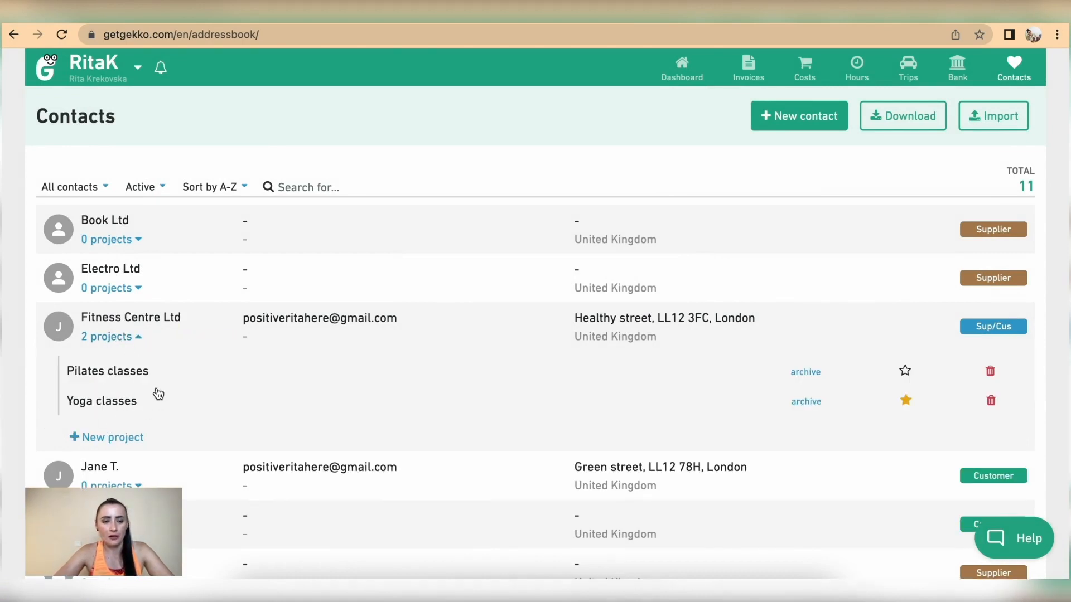
pyautogui.click(135, 337)
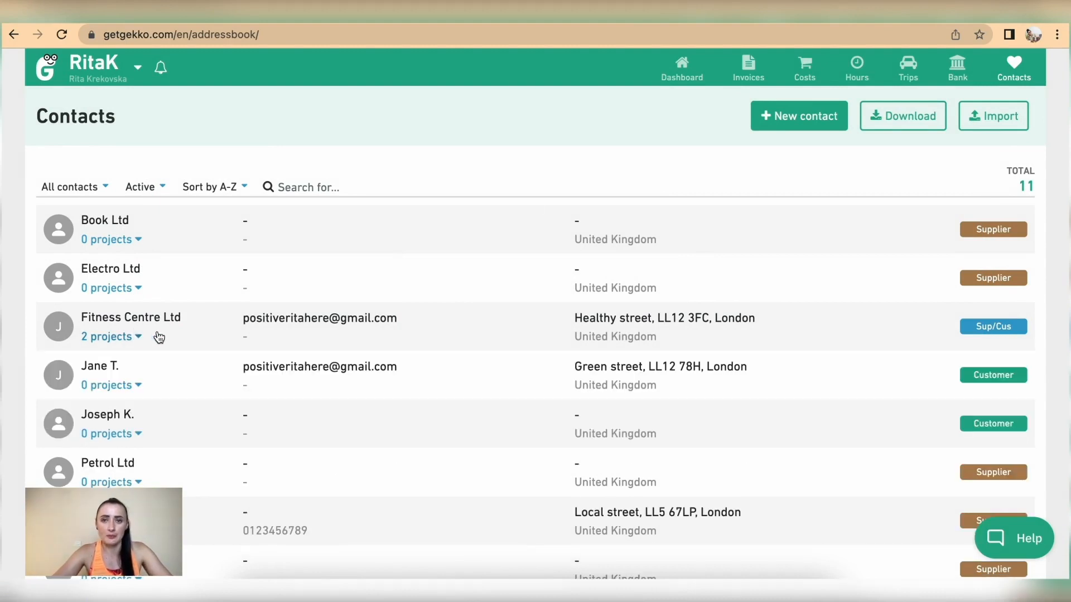
pyautogui.click(681, 72)
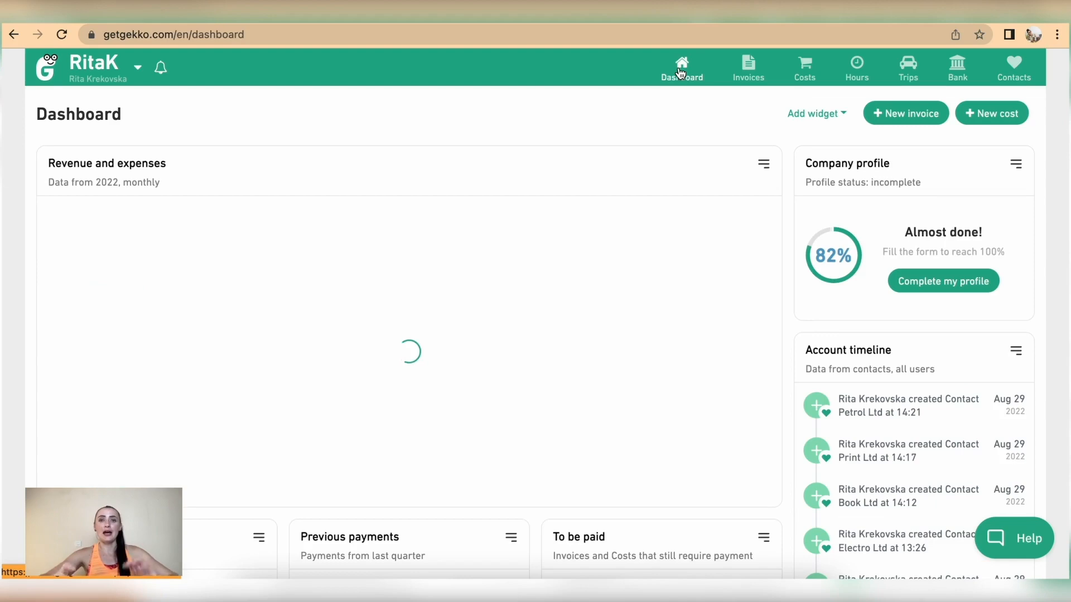